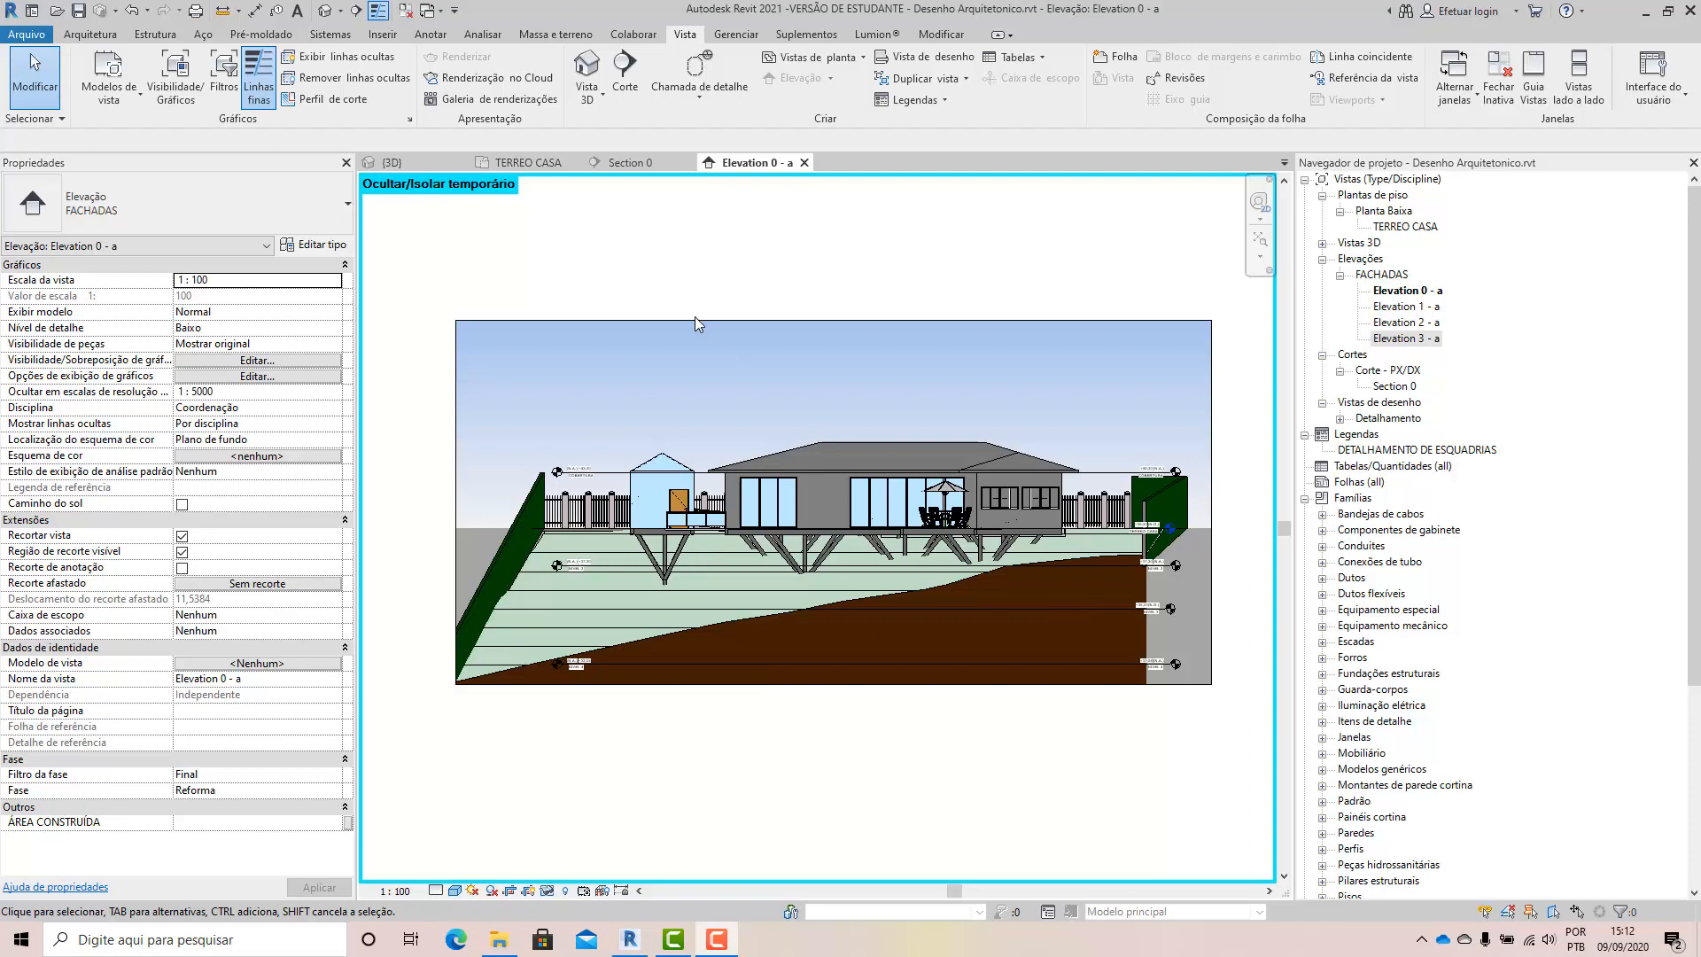
Set the visual style of the Elevation 0 - a view to hidden line (Linha oculta).
click(694, 319)
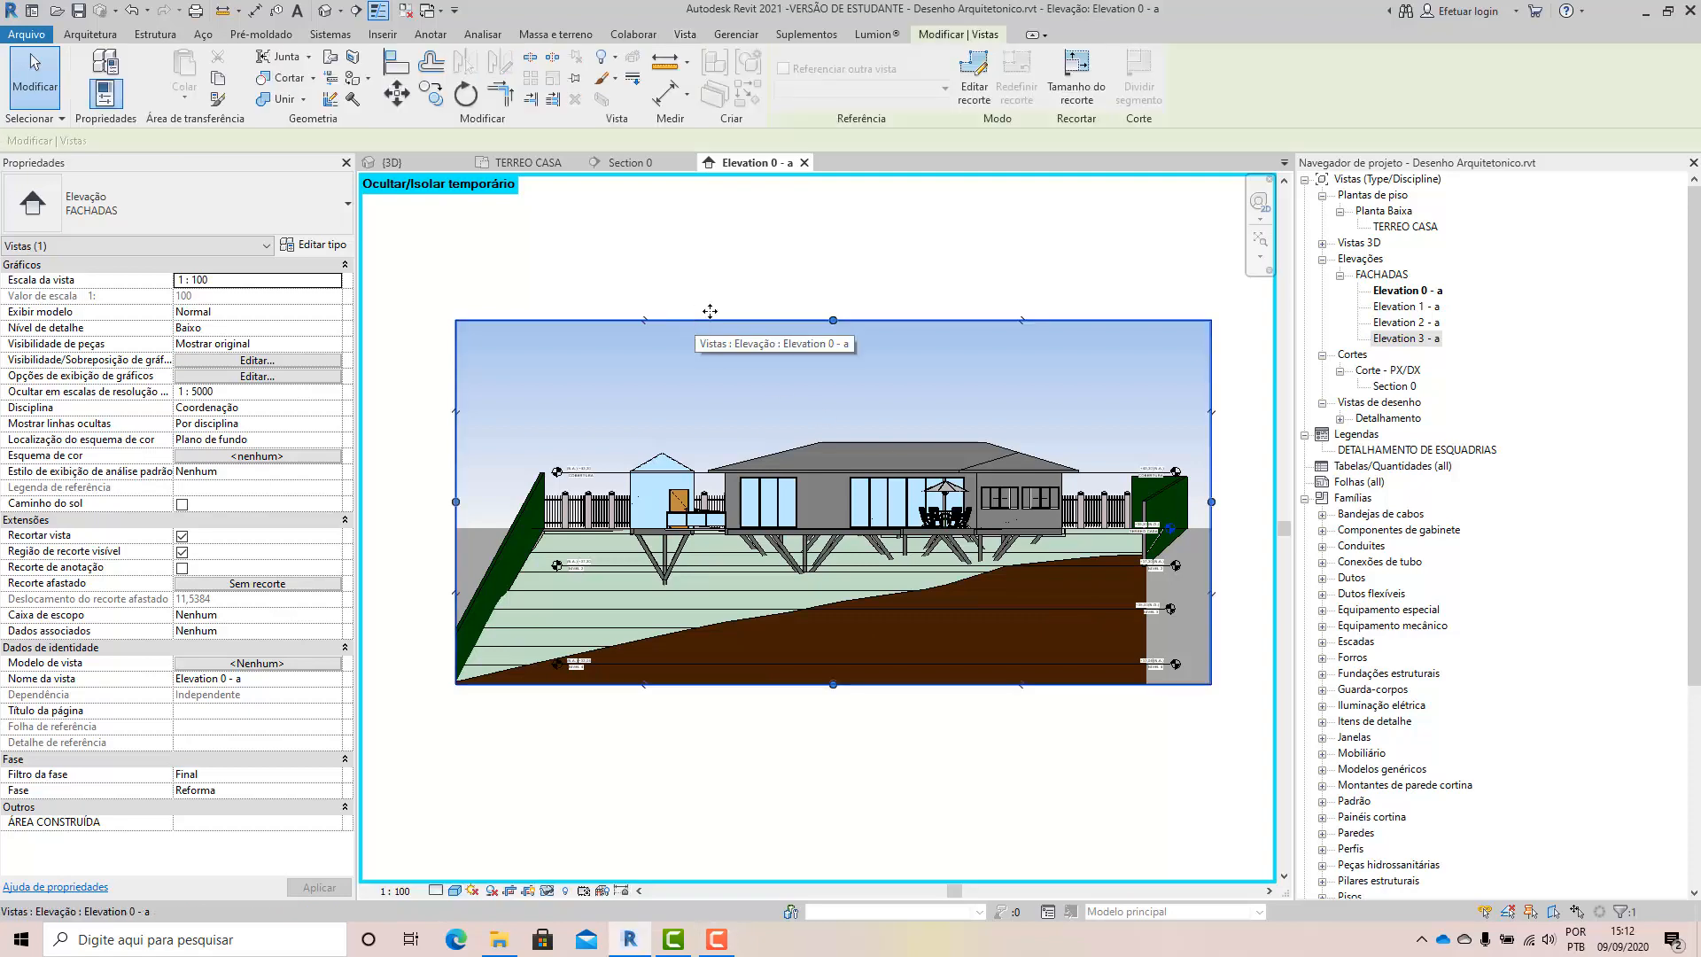
scroll(854, 475, up, 1)
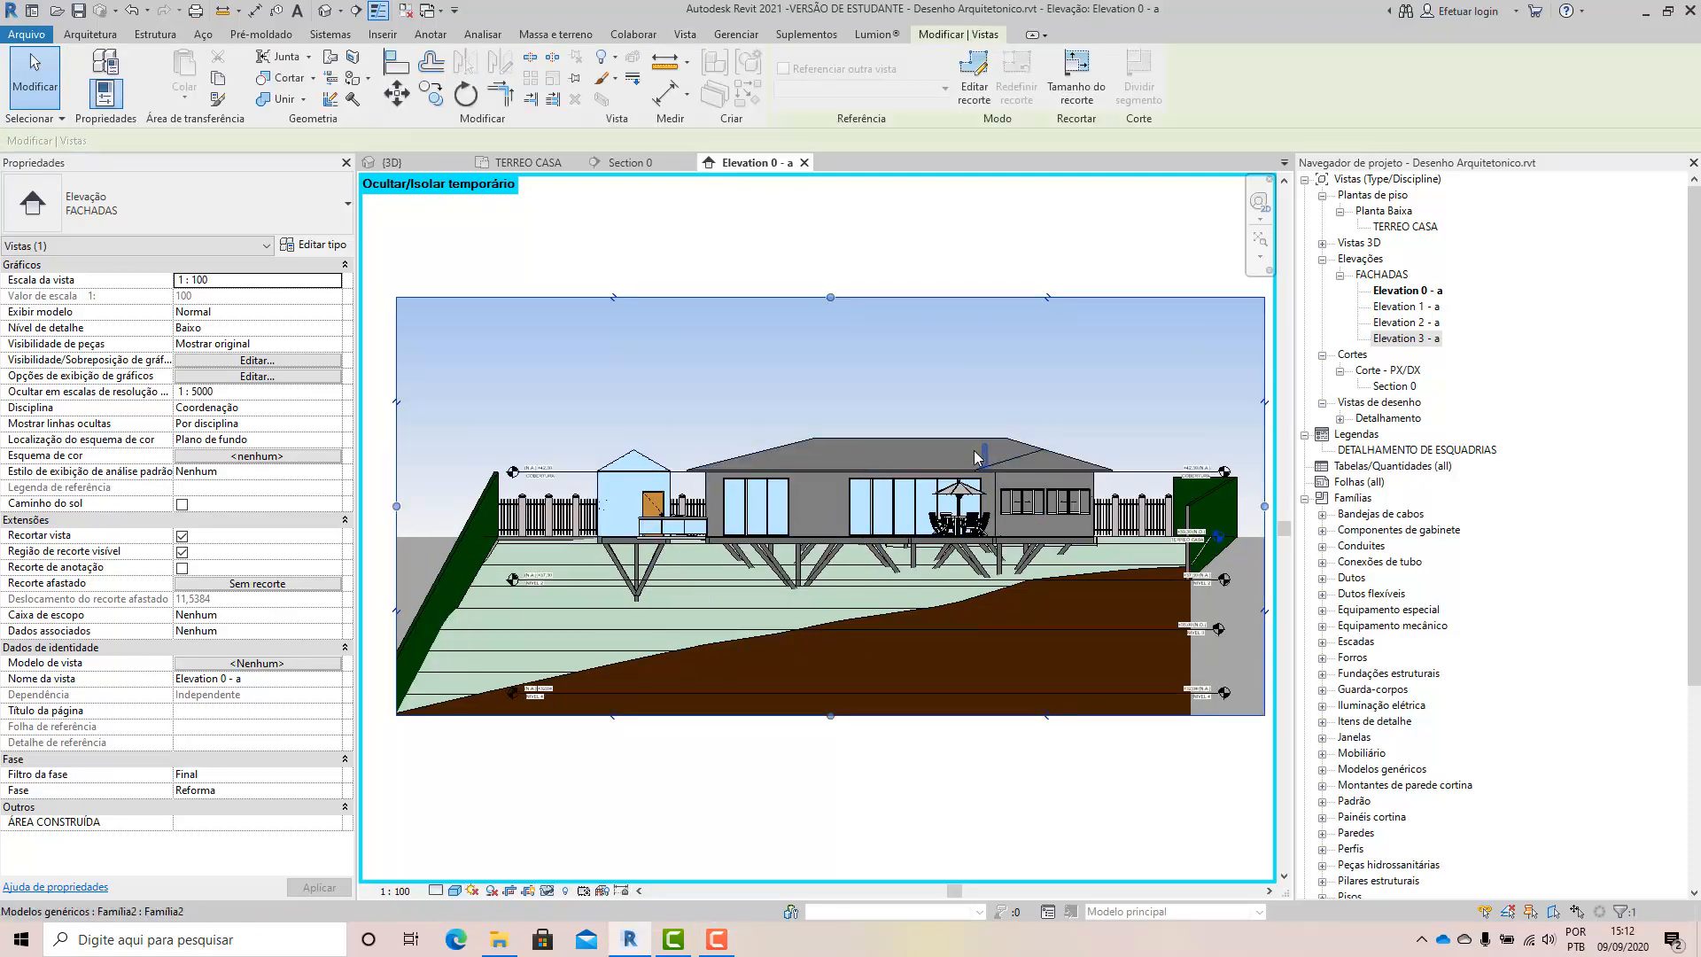
scroll(977, 458, down, 1)
click(455, 892)
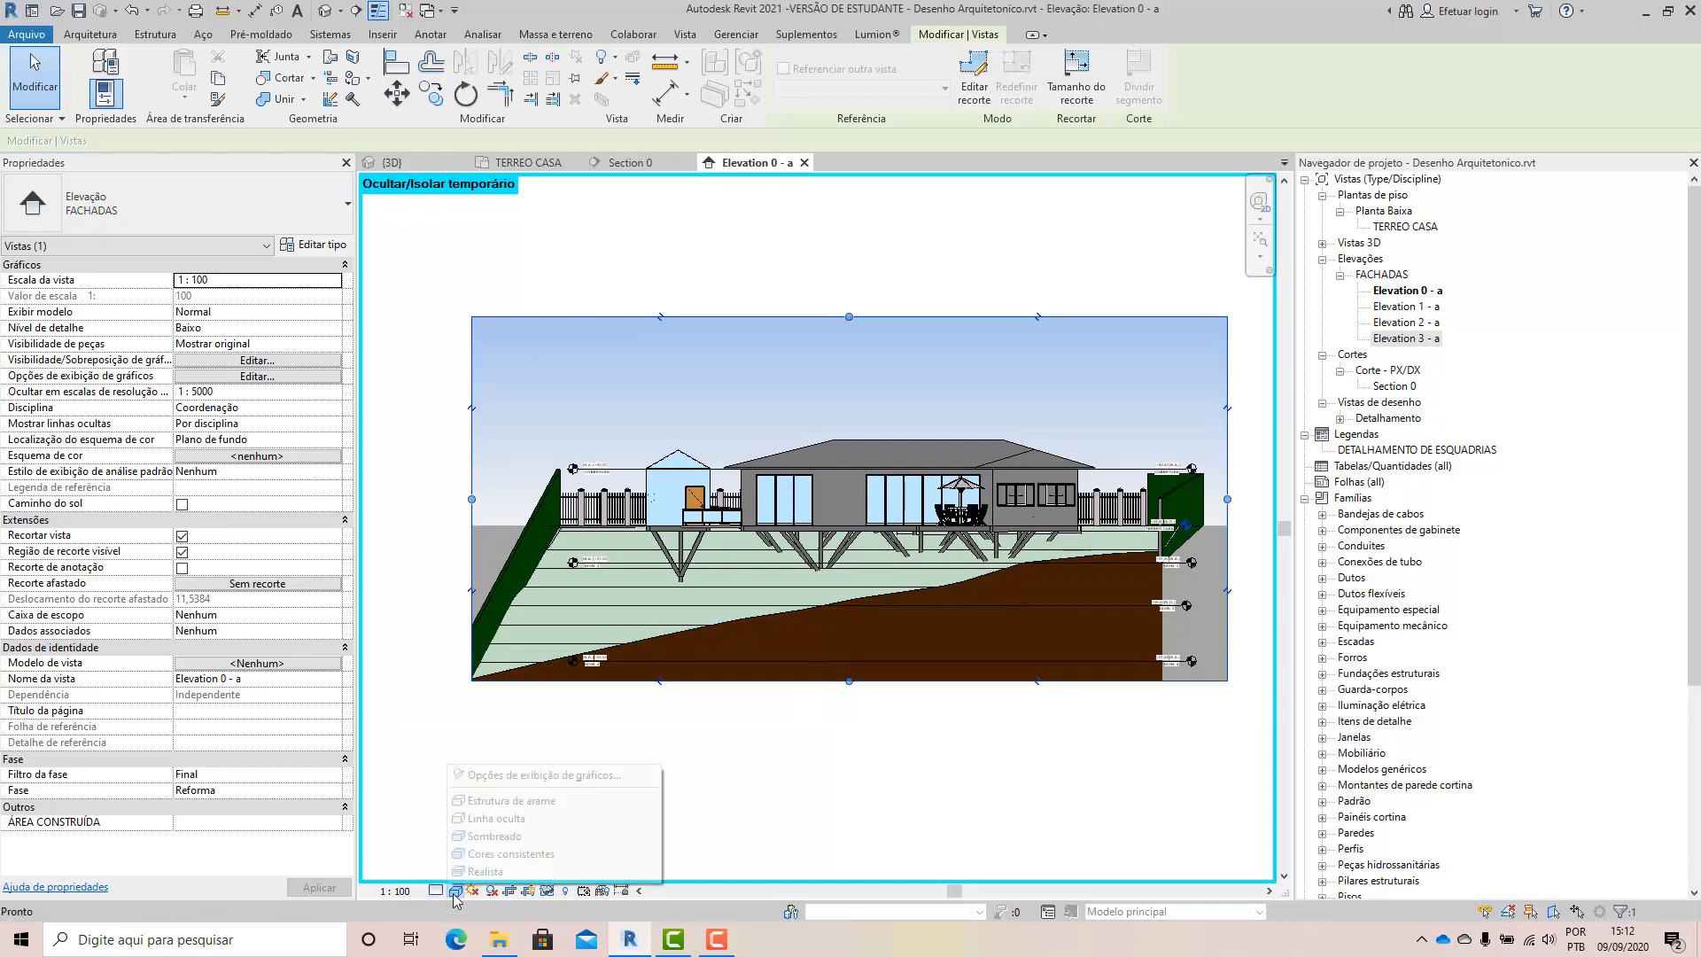
click(485, 819)
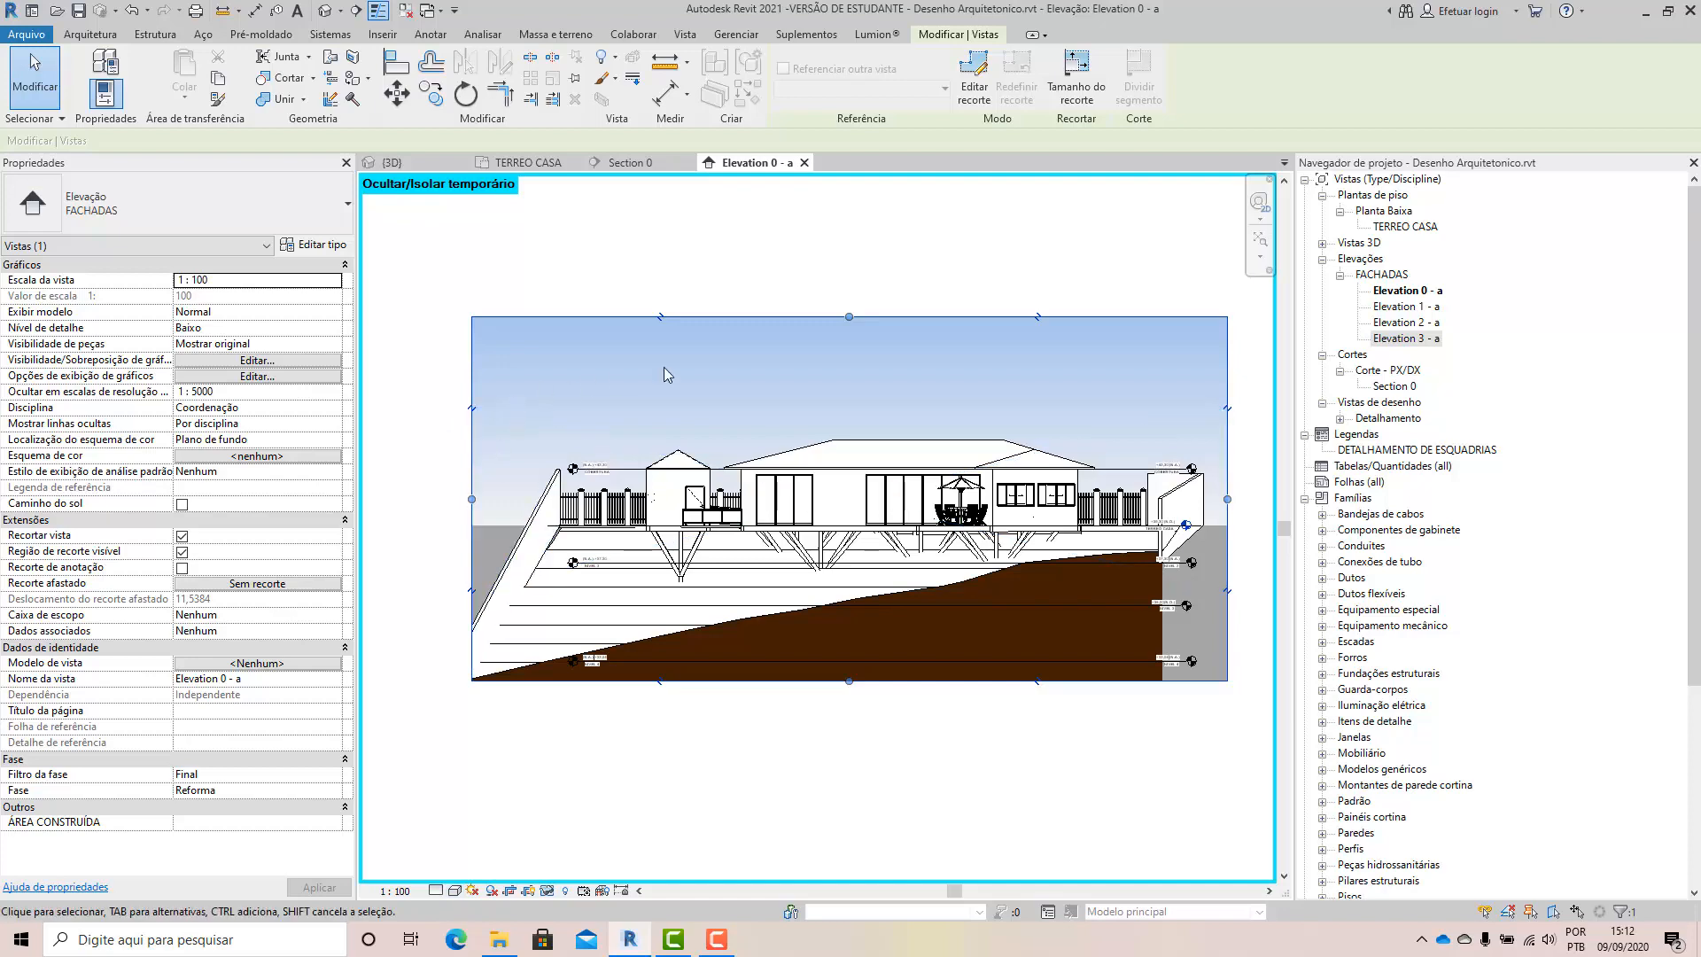
Turn on shadows in the elevation view and deselect its crop region.
click(491, 892)
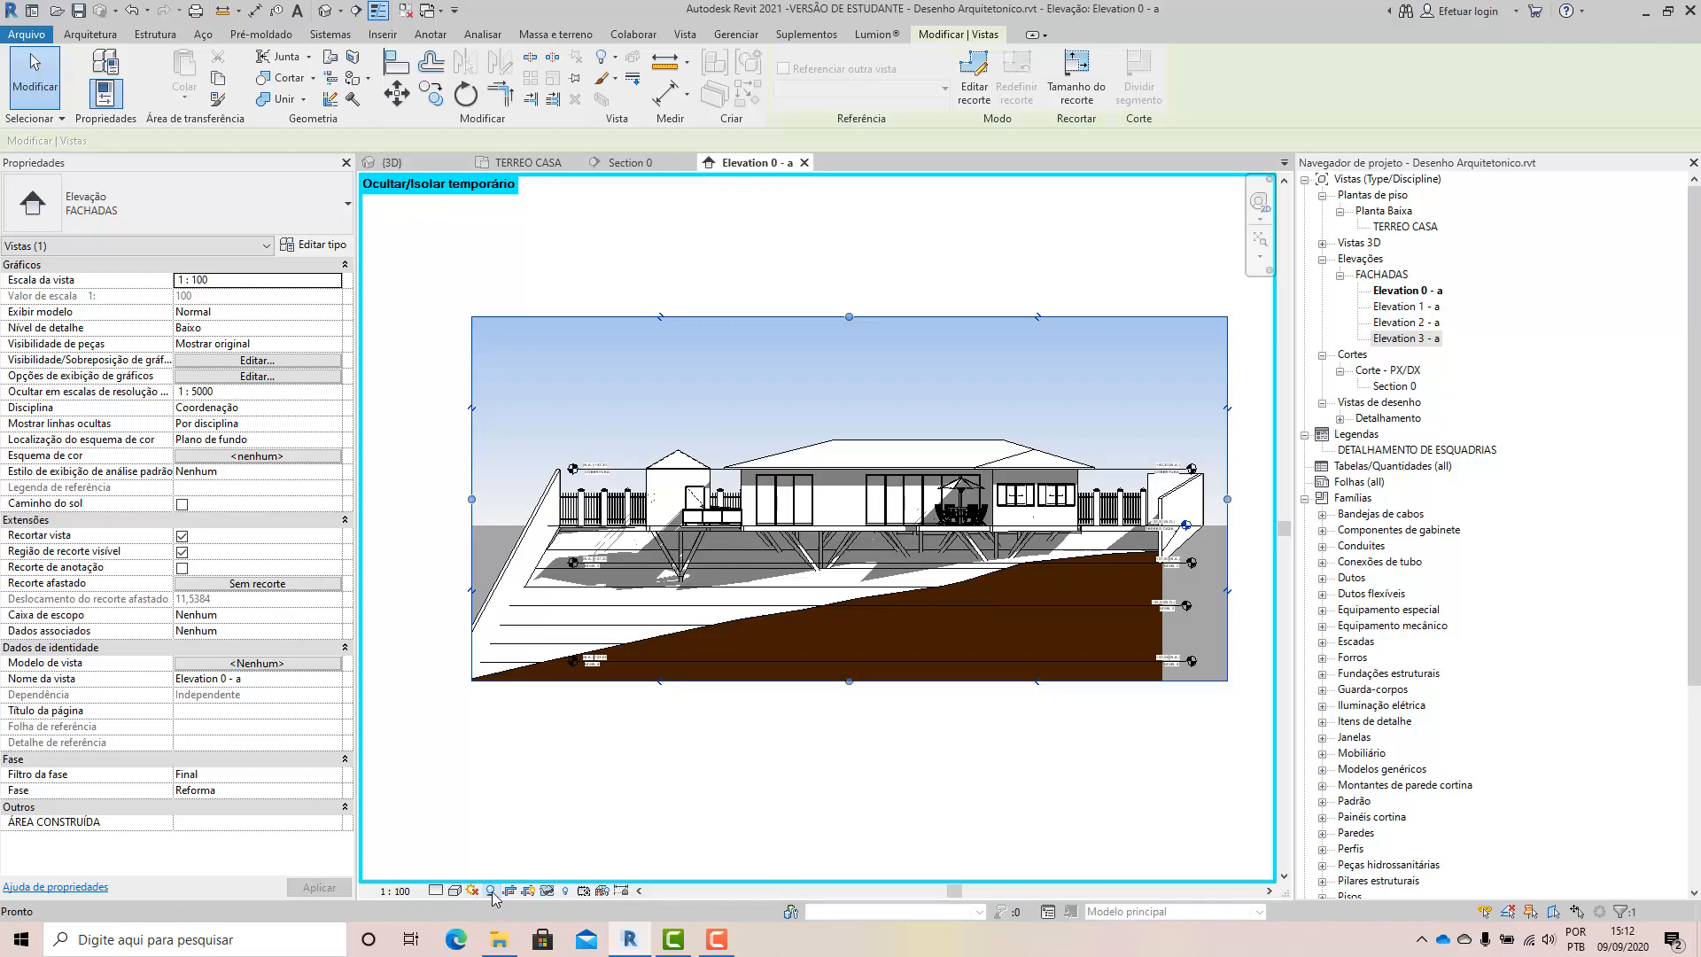
scroll(783, 470, up, 1)
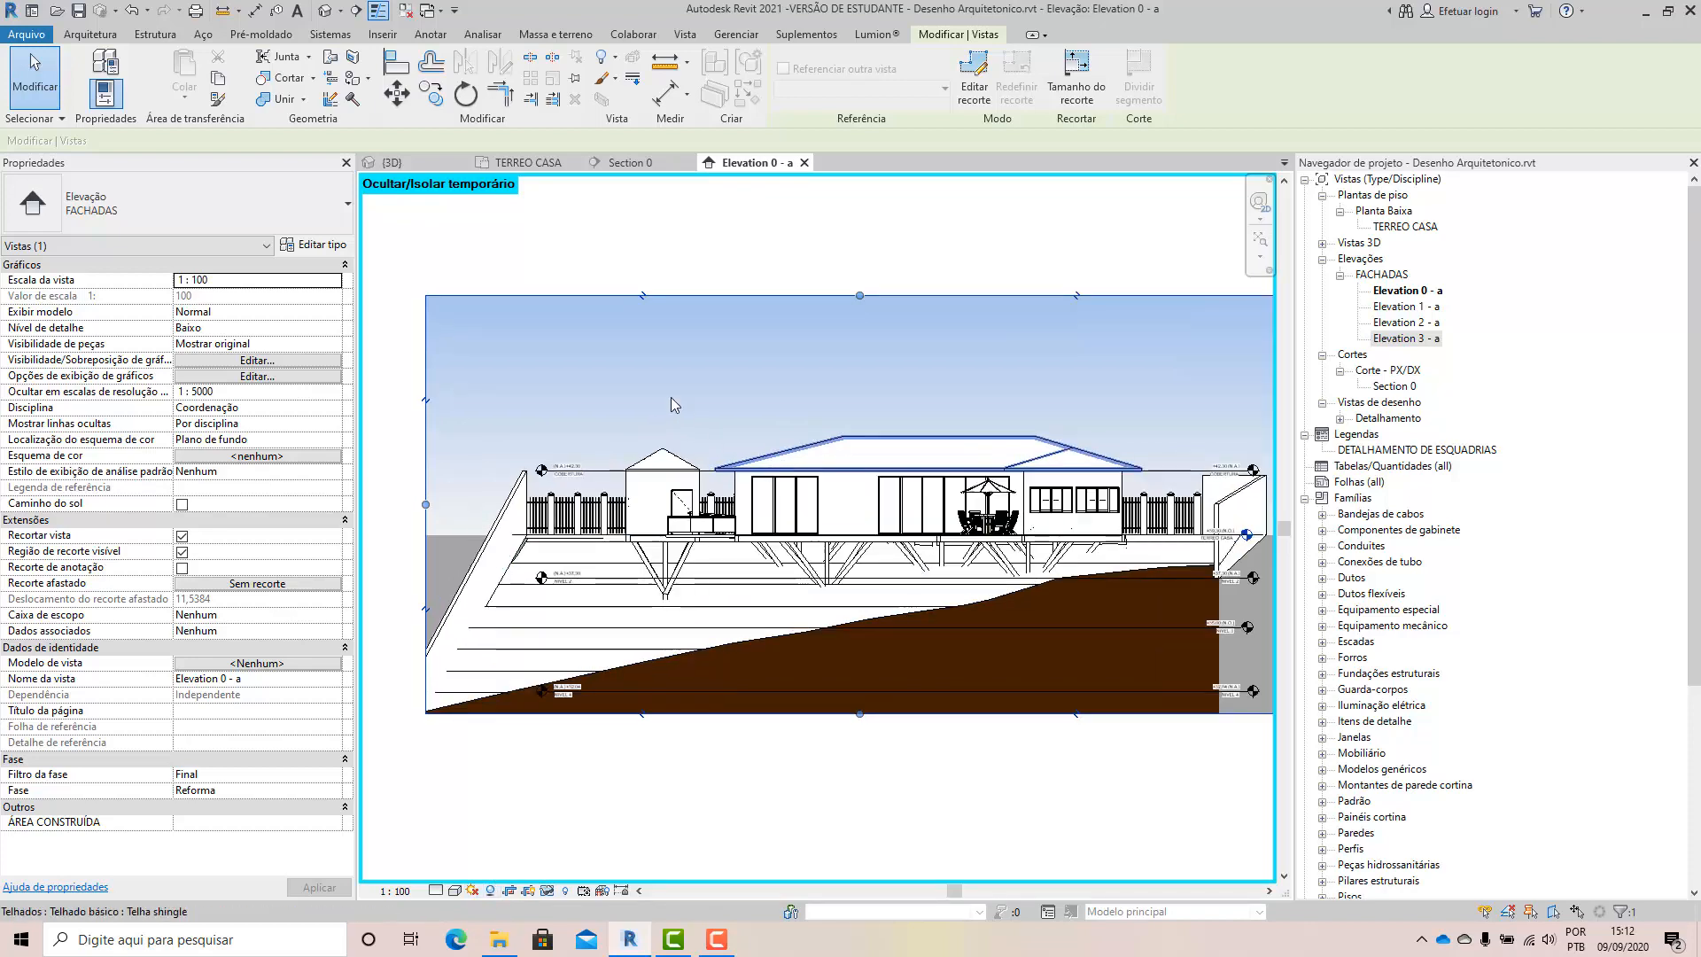
click(751, 218)
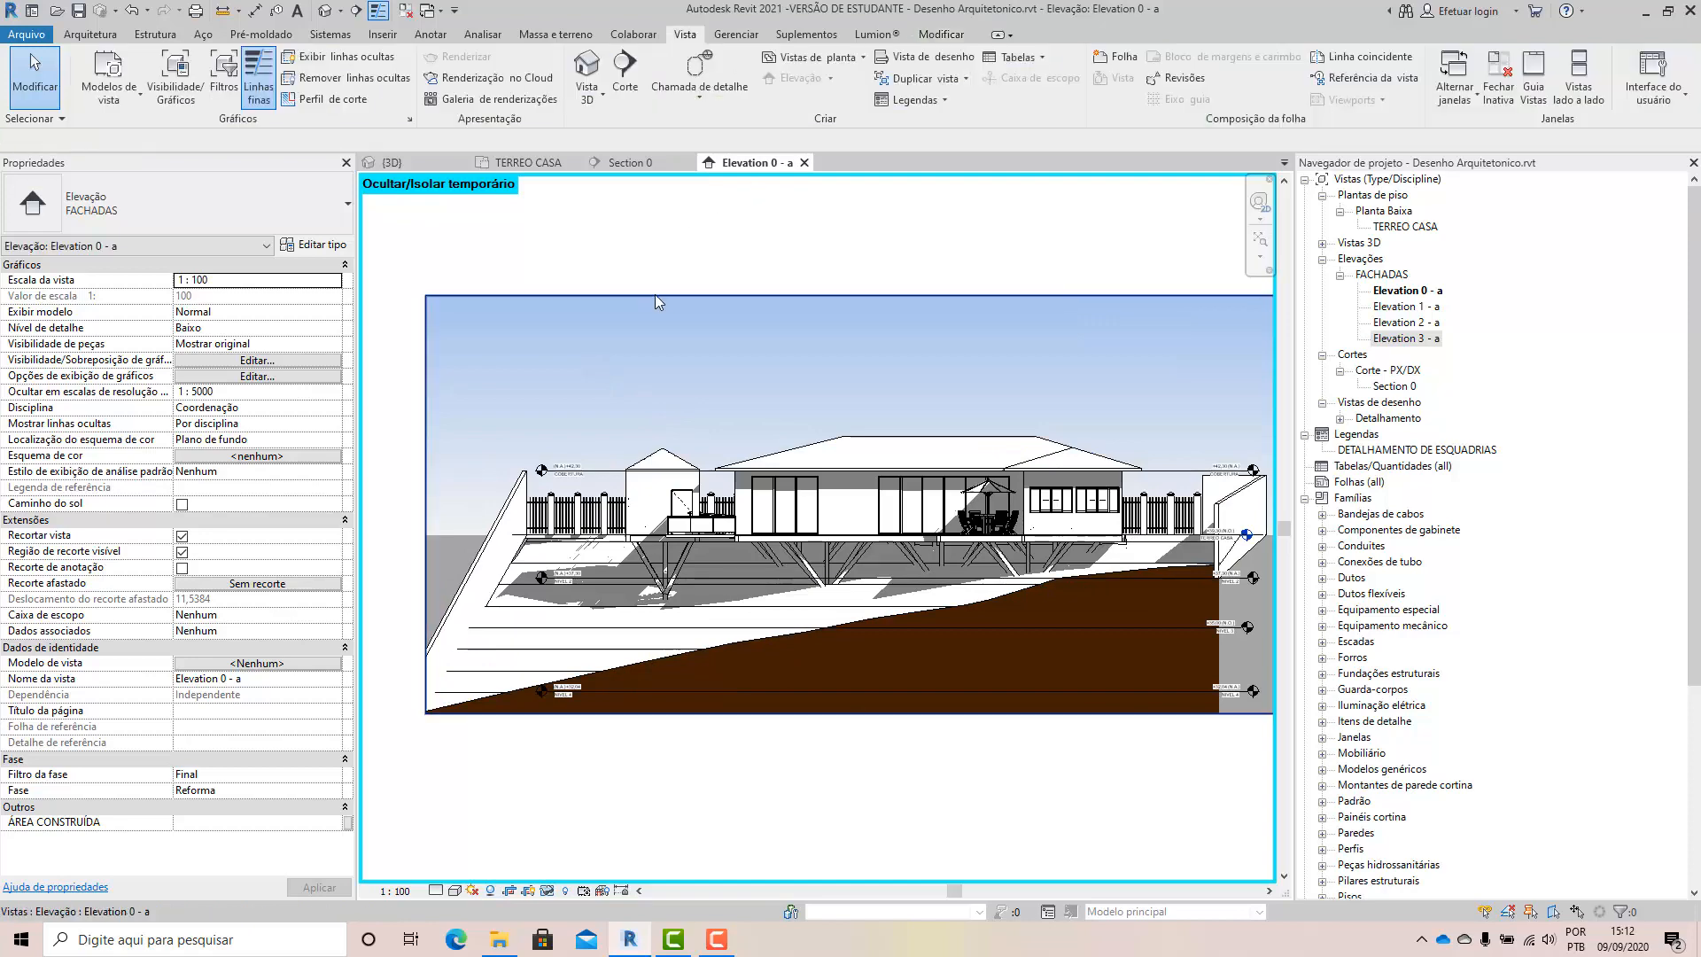
scroll(656, 294, down, 1)
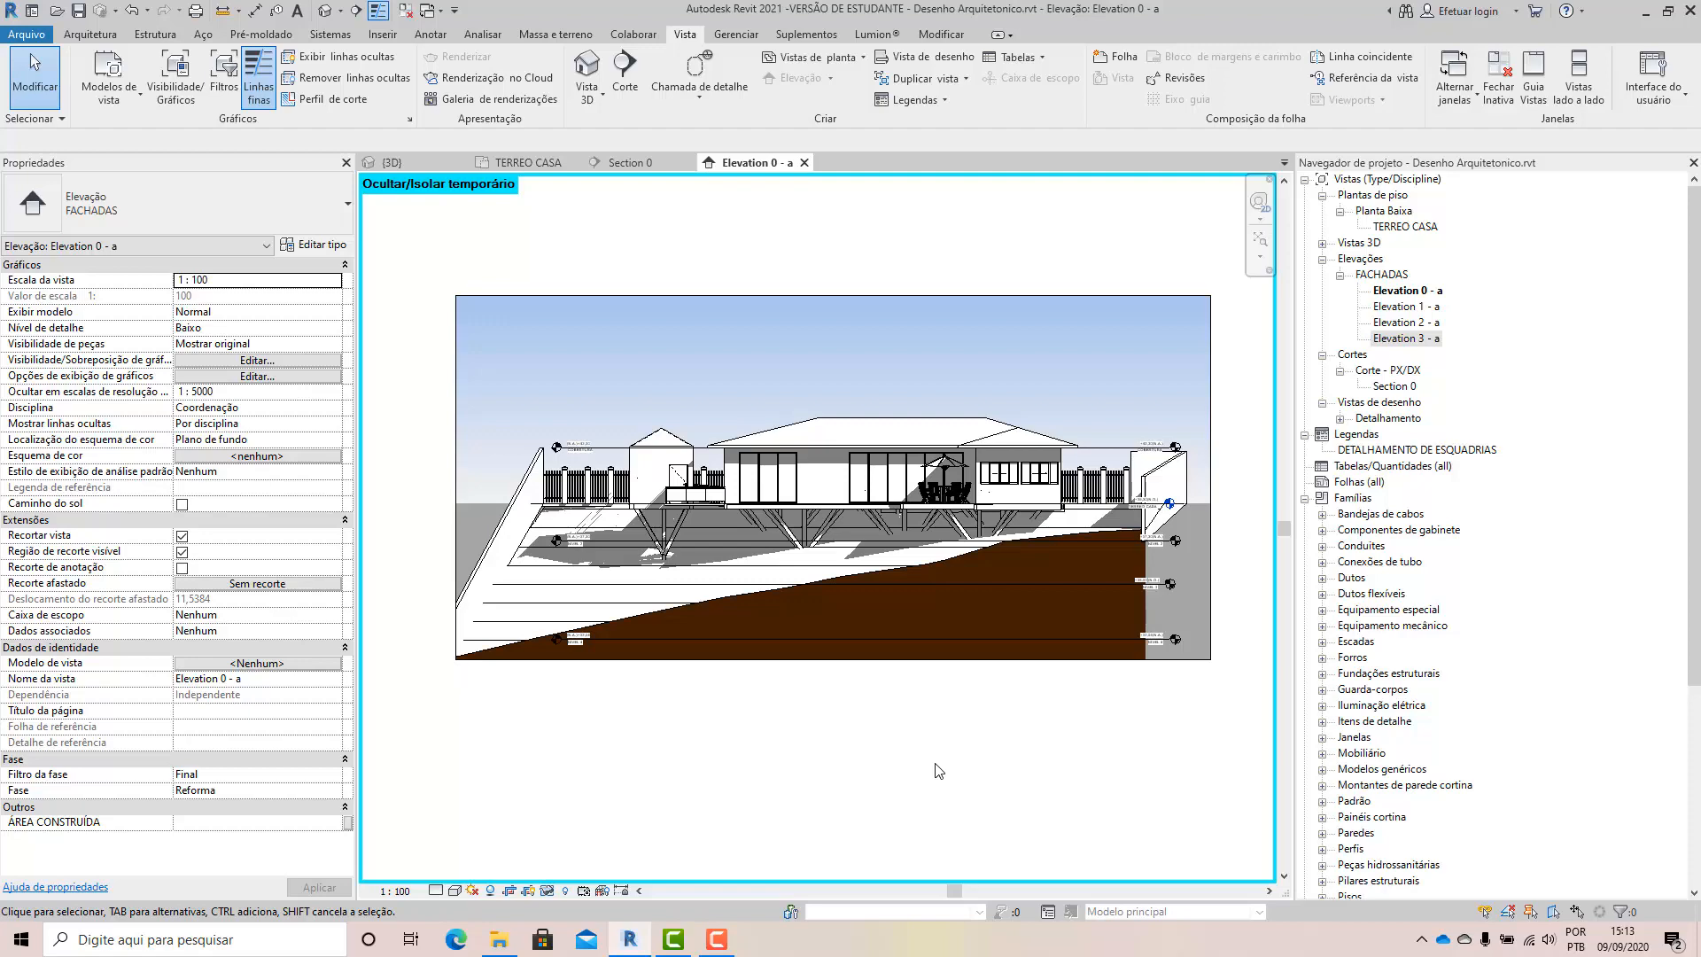
Examine the shadows and line work on the facade's roof, doors, windows, patio furniture, stilts and terrain.
scroll(993, 496, up, 4)
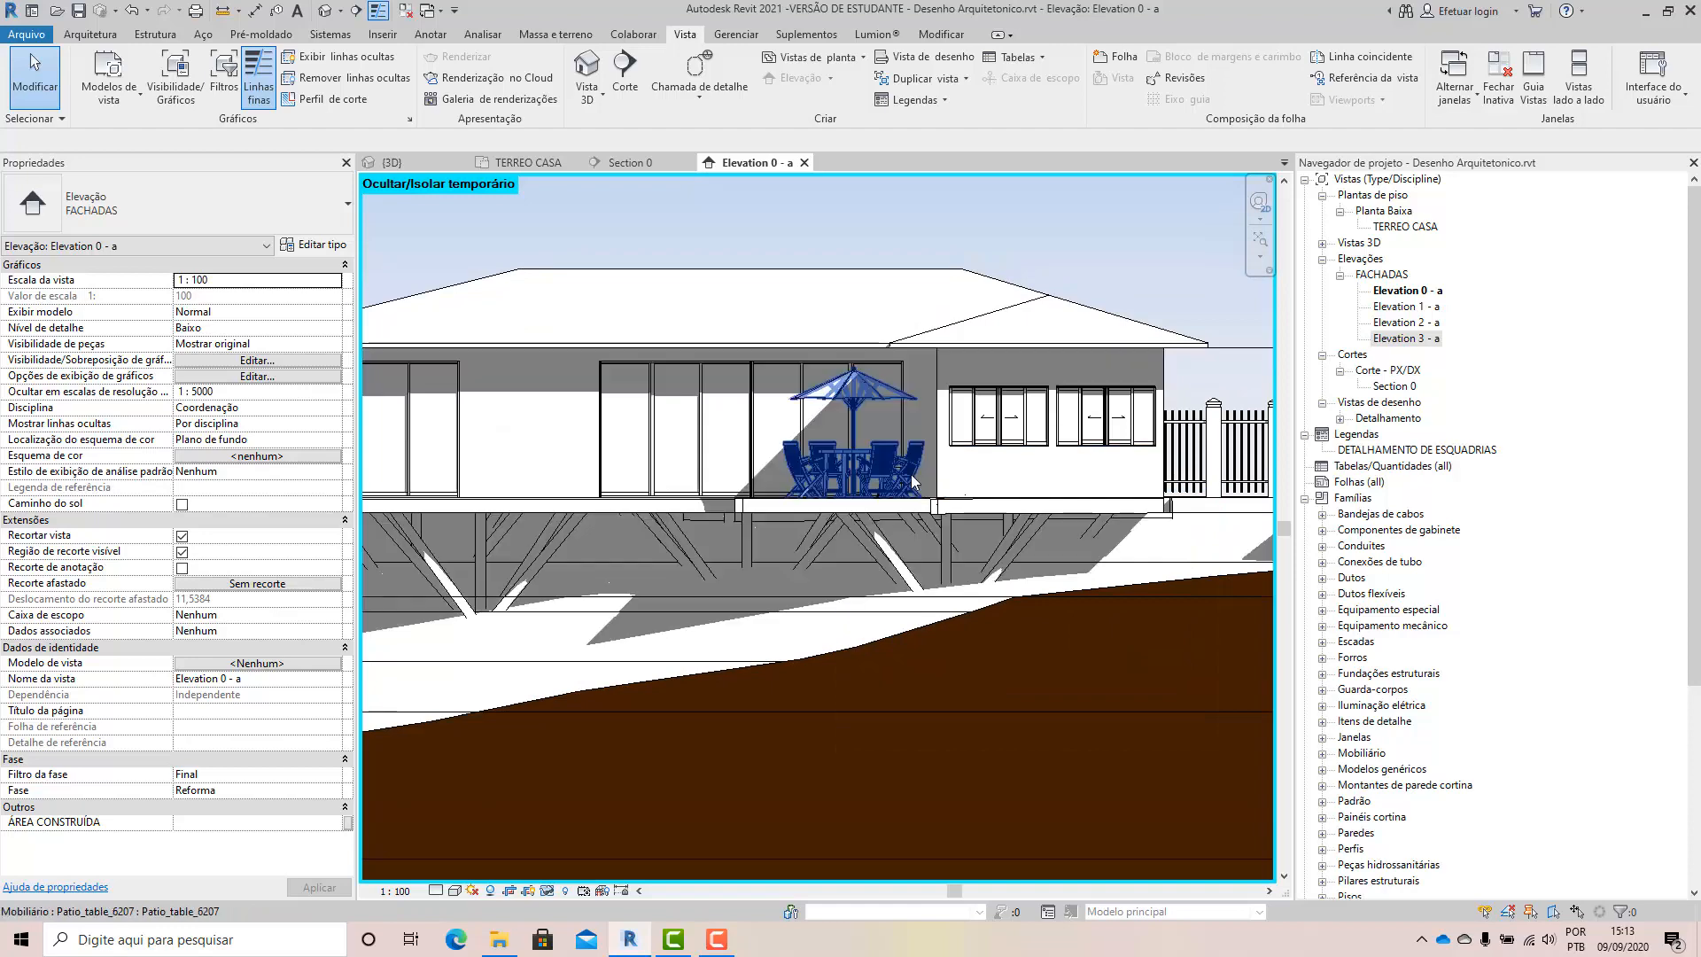
scroll(914, 480, down, 5)
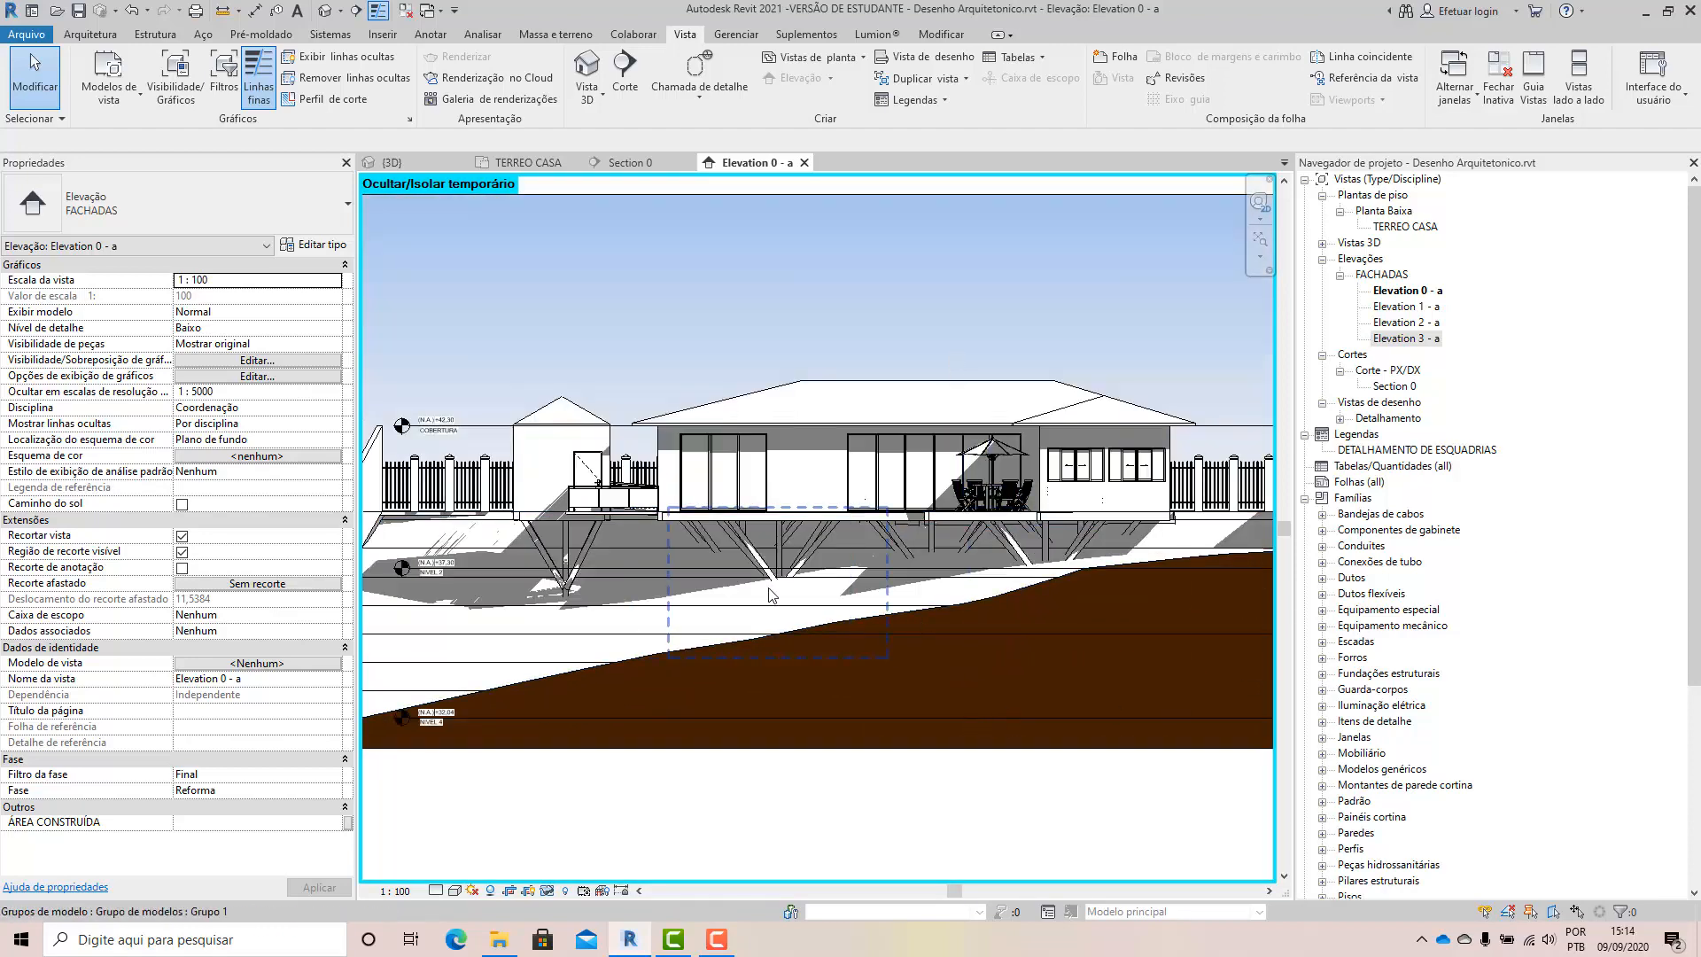
scroll(966, 492, down, 2)
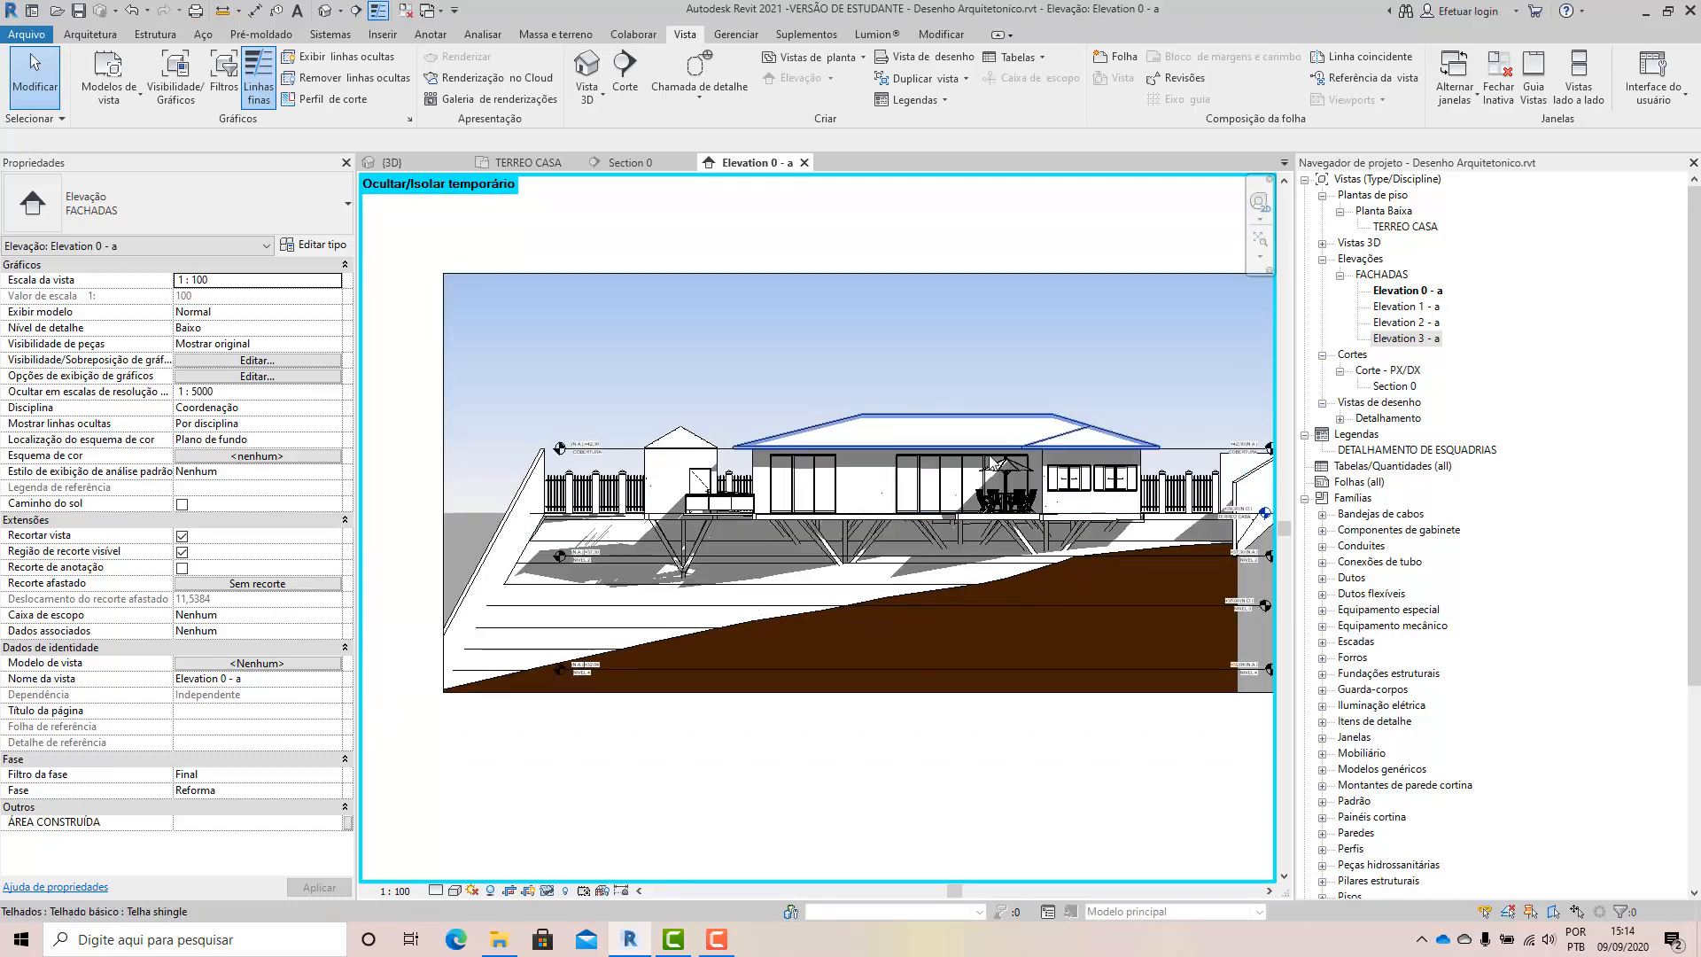
scroll(992, 462, up, 1)
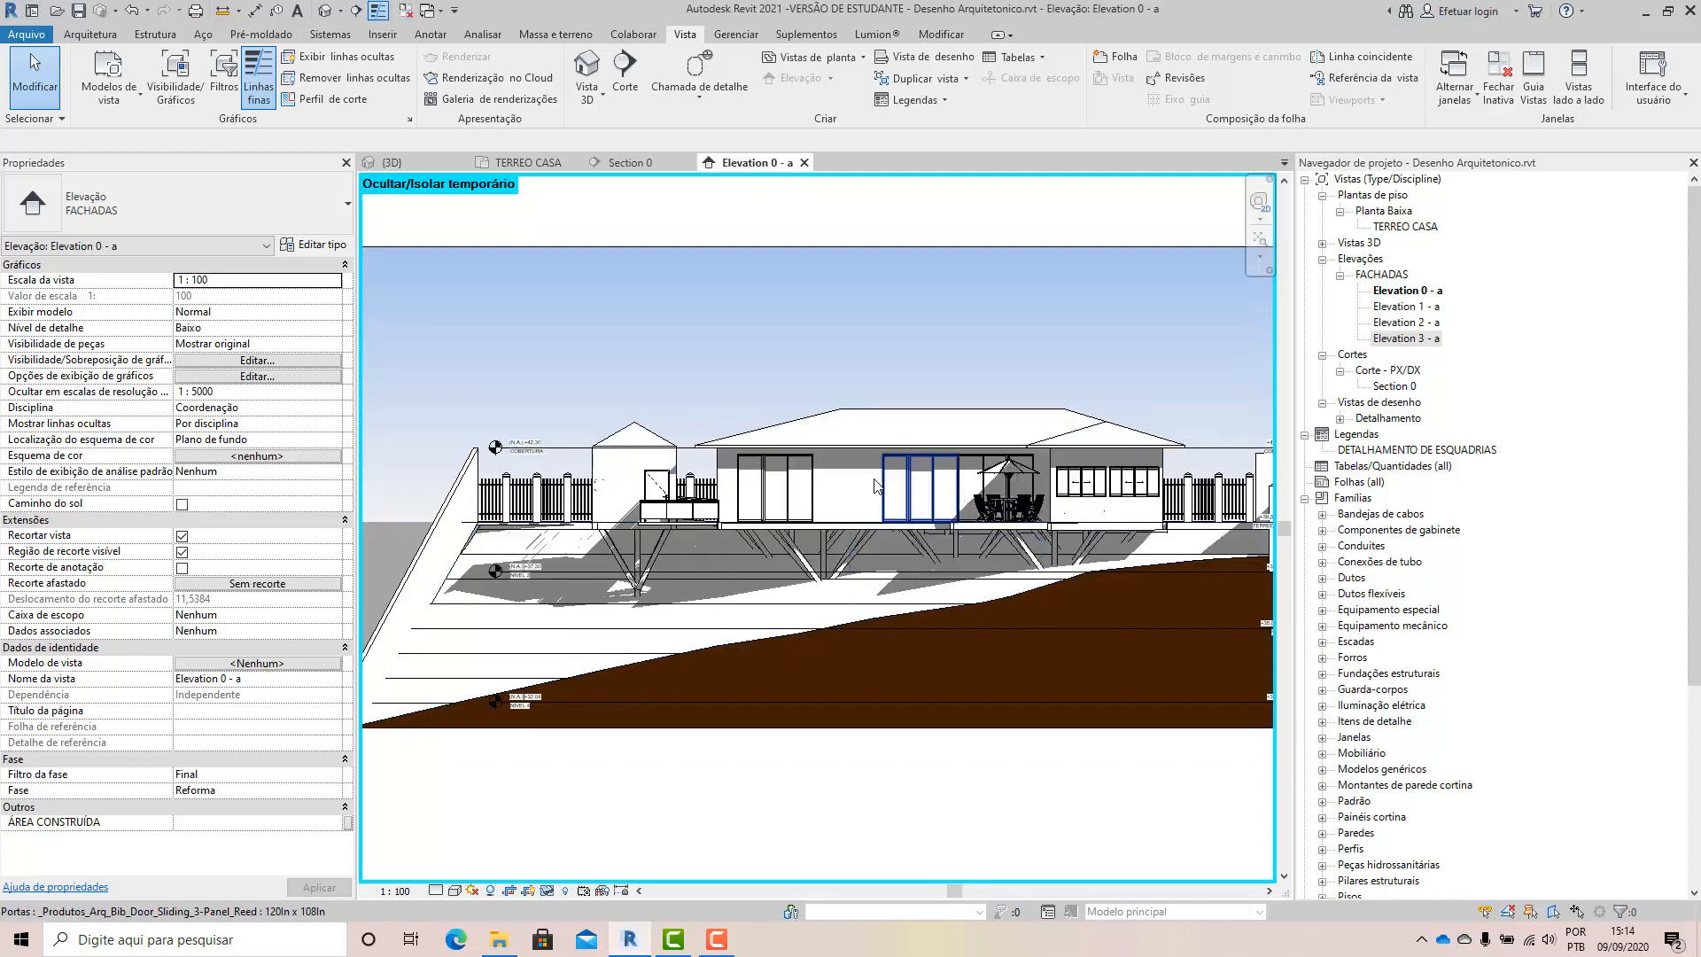
scroll(874, 485, up, 1)
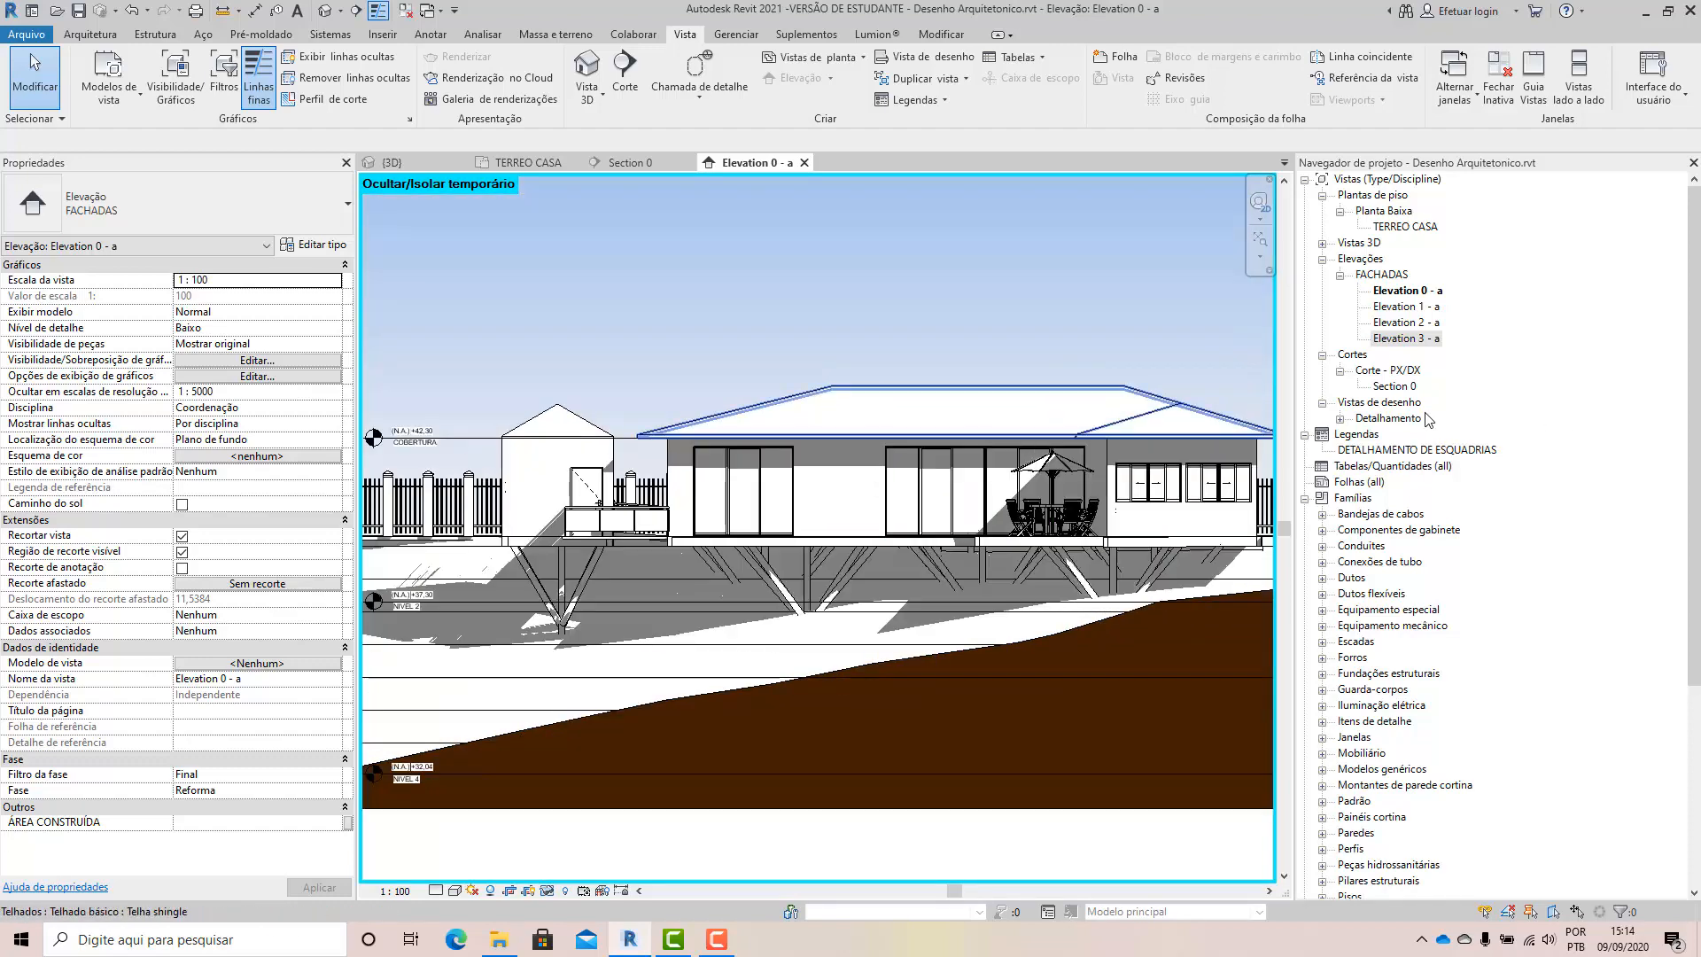
scroll(824, 413, up, 4)
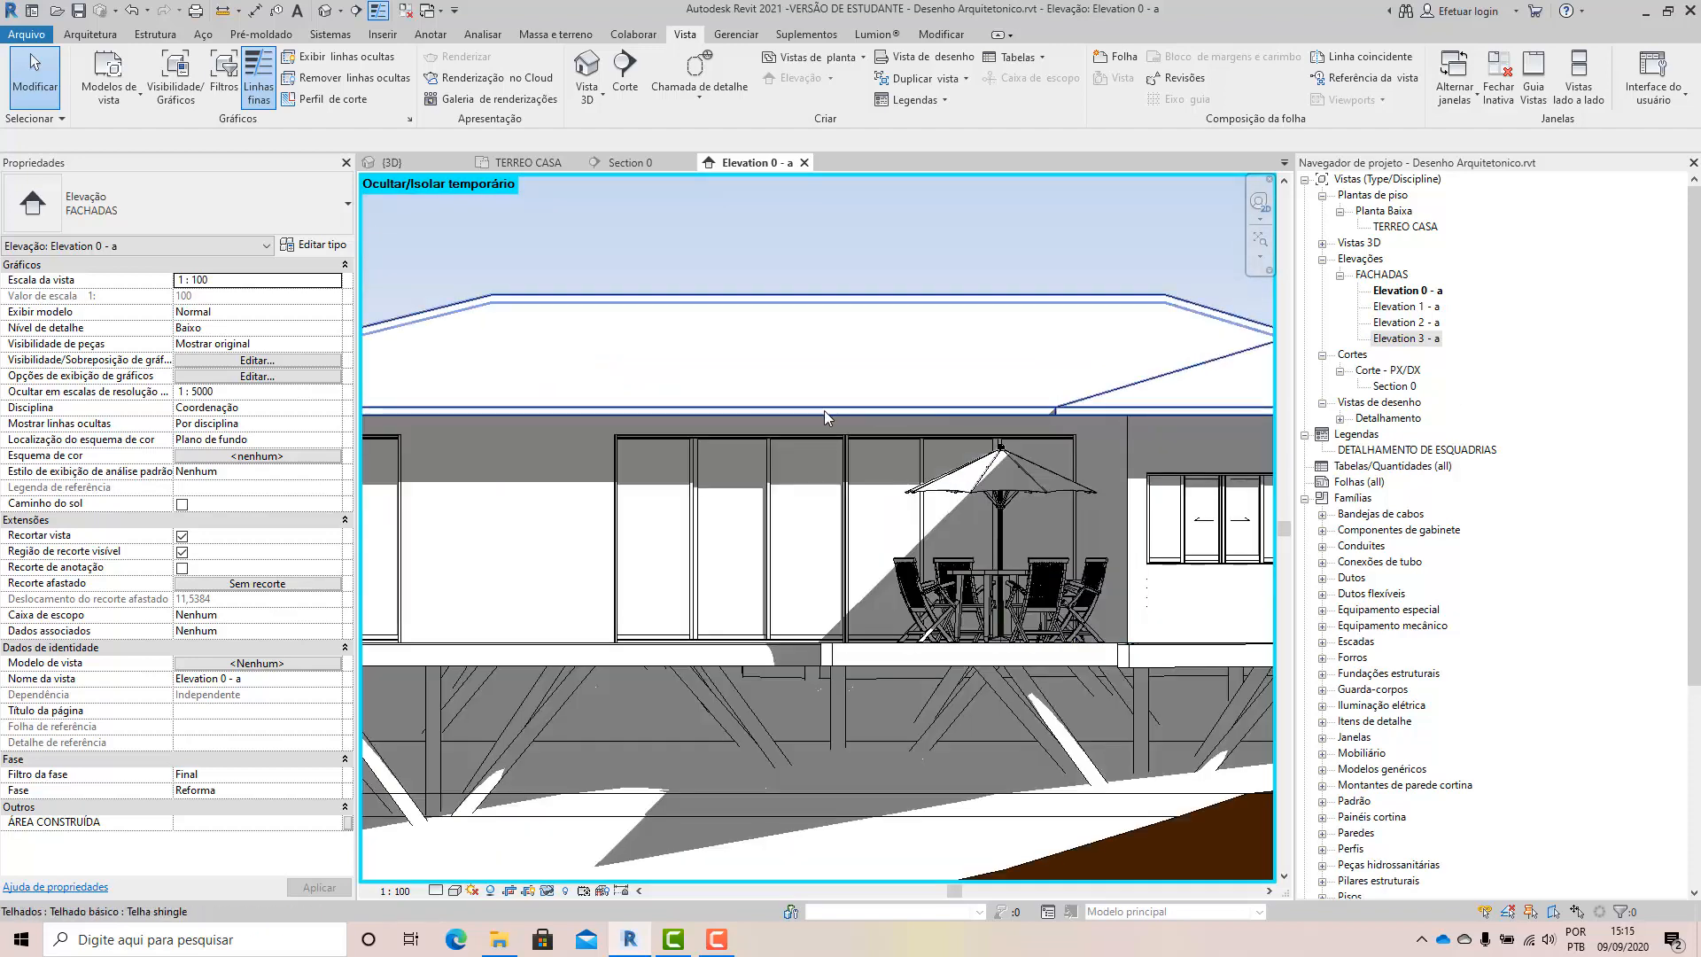
scroll(824, 411, down, 4)
scroll(1215, 427, up, 2)
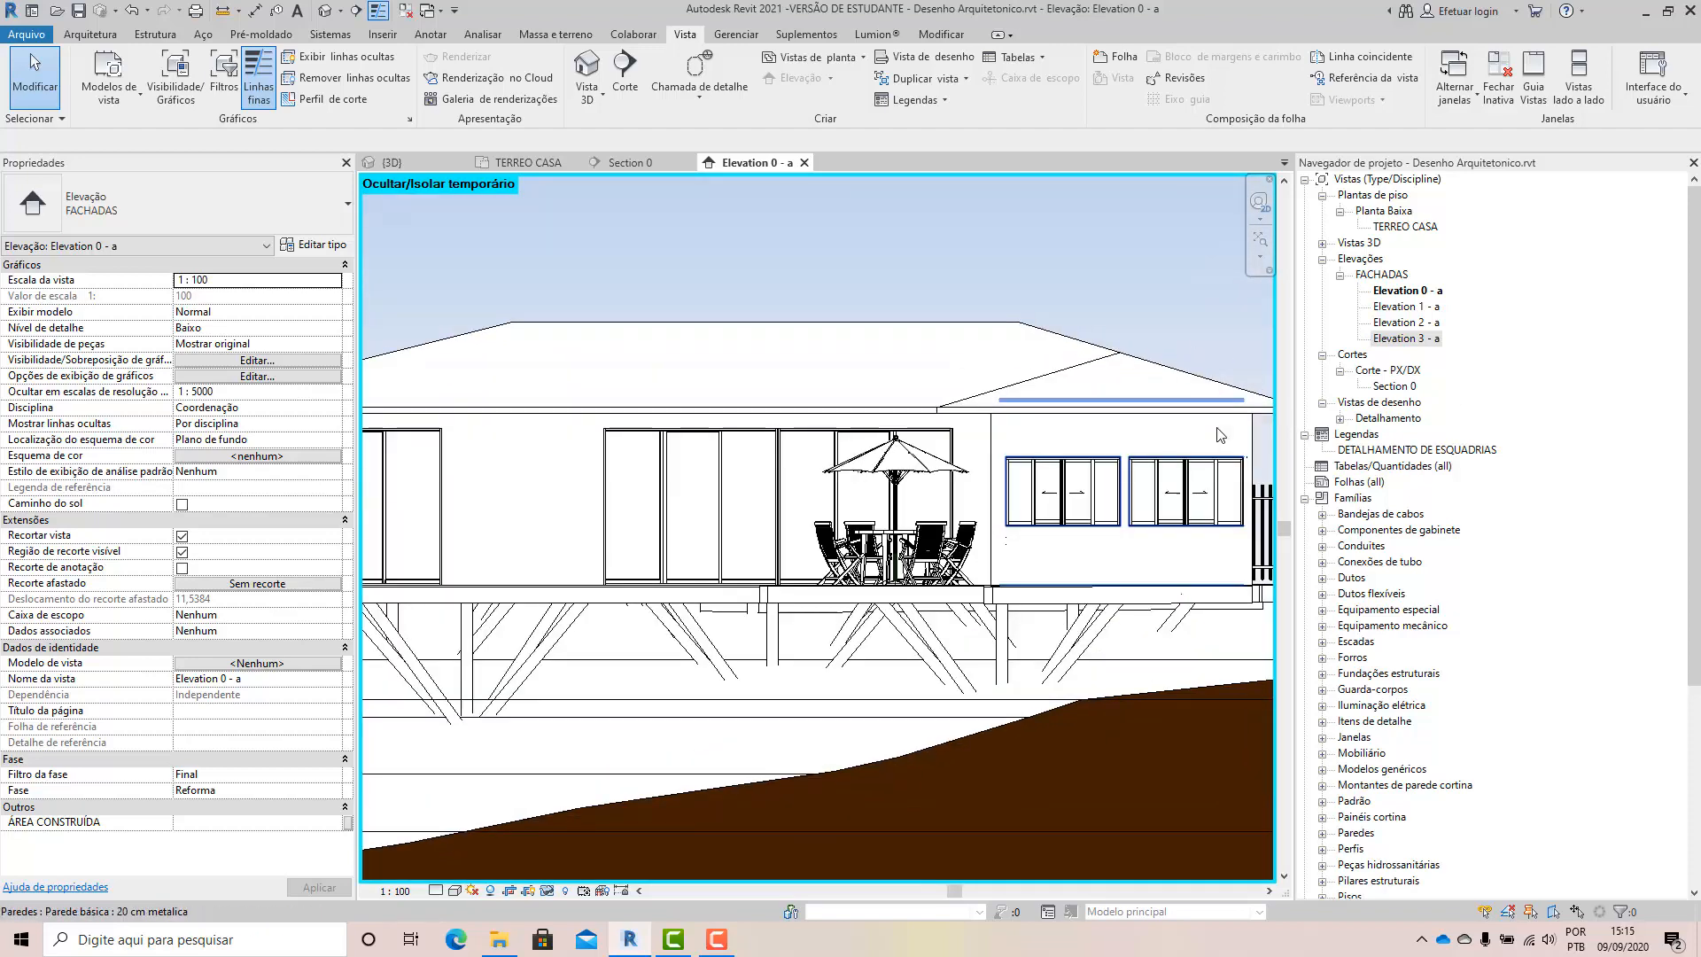
scroll(1210, 432, up, 1)
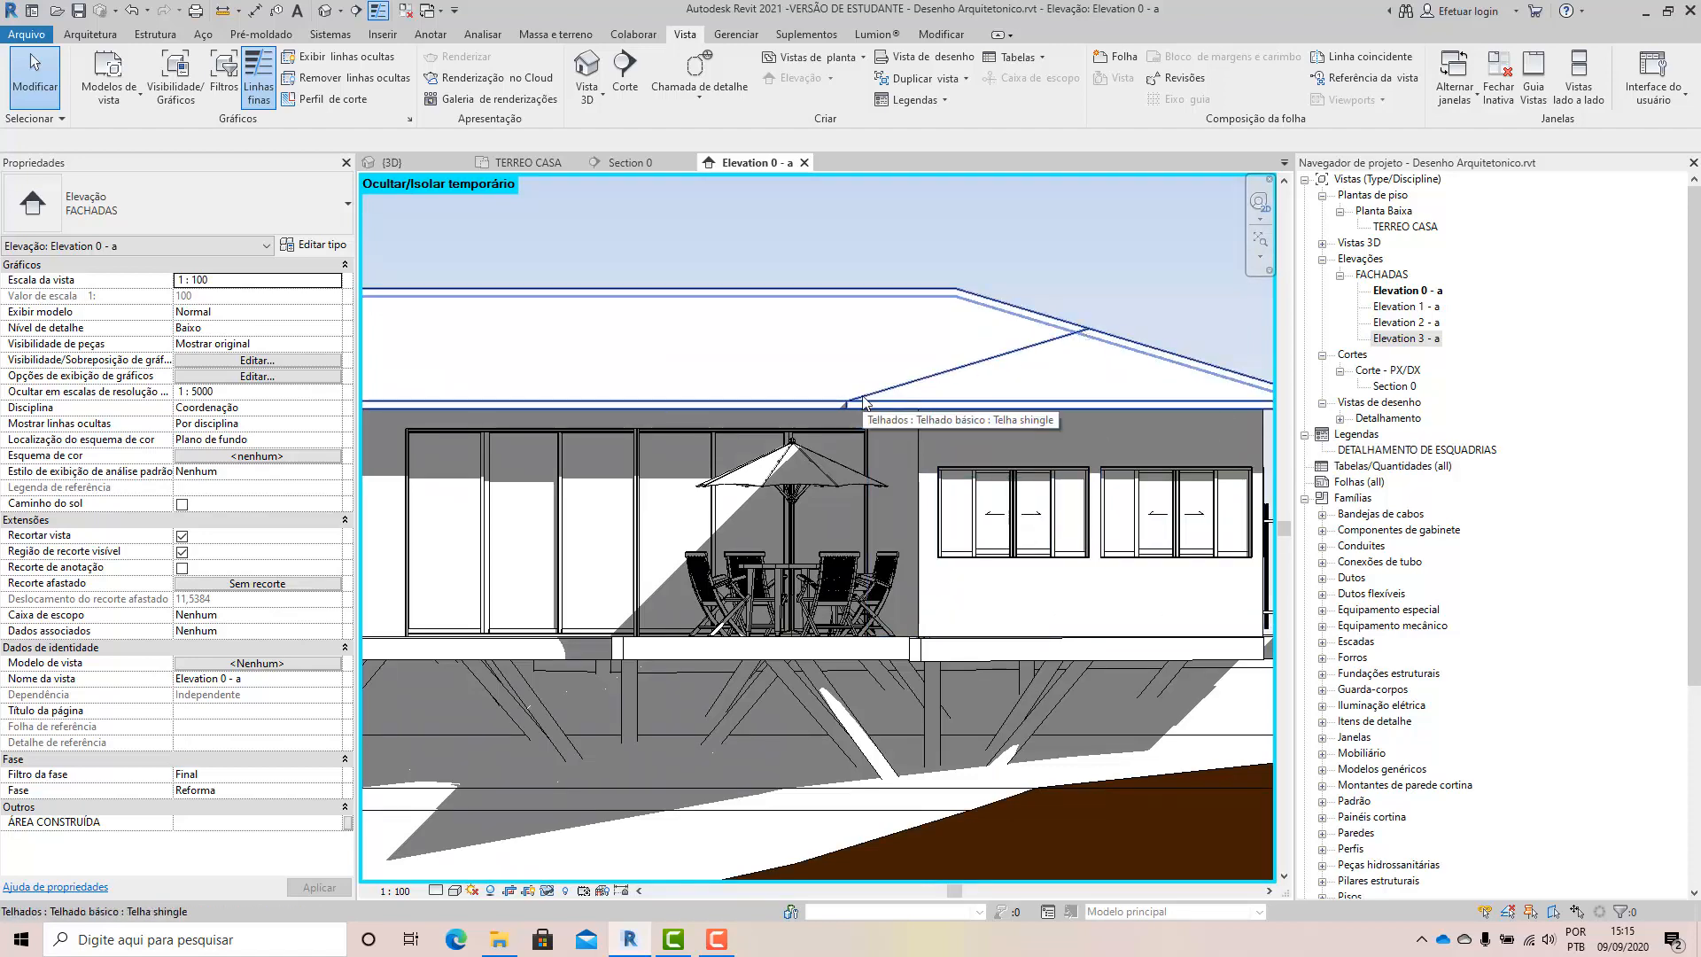
scroll(1045, 348, down, 2)
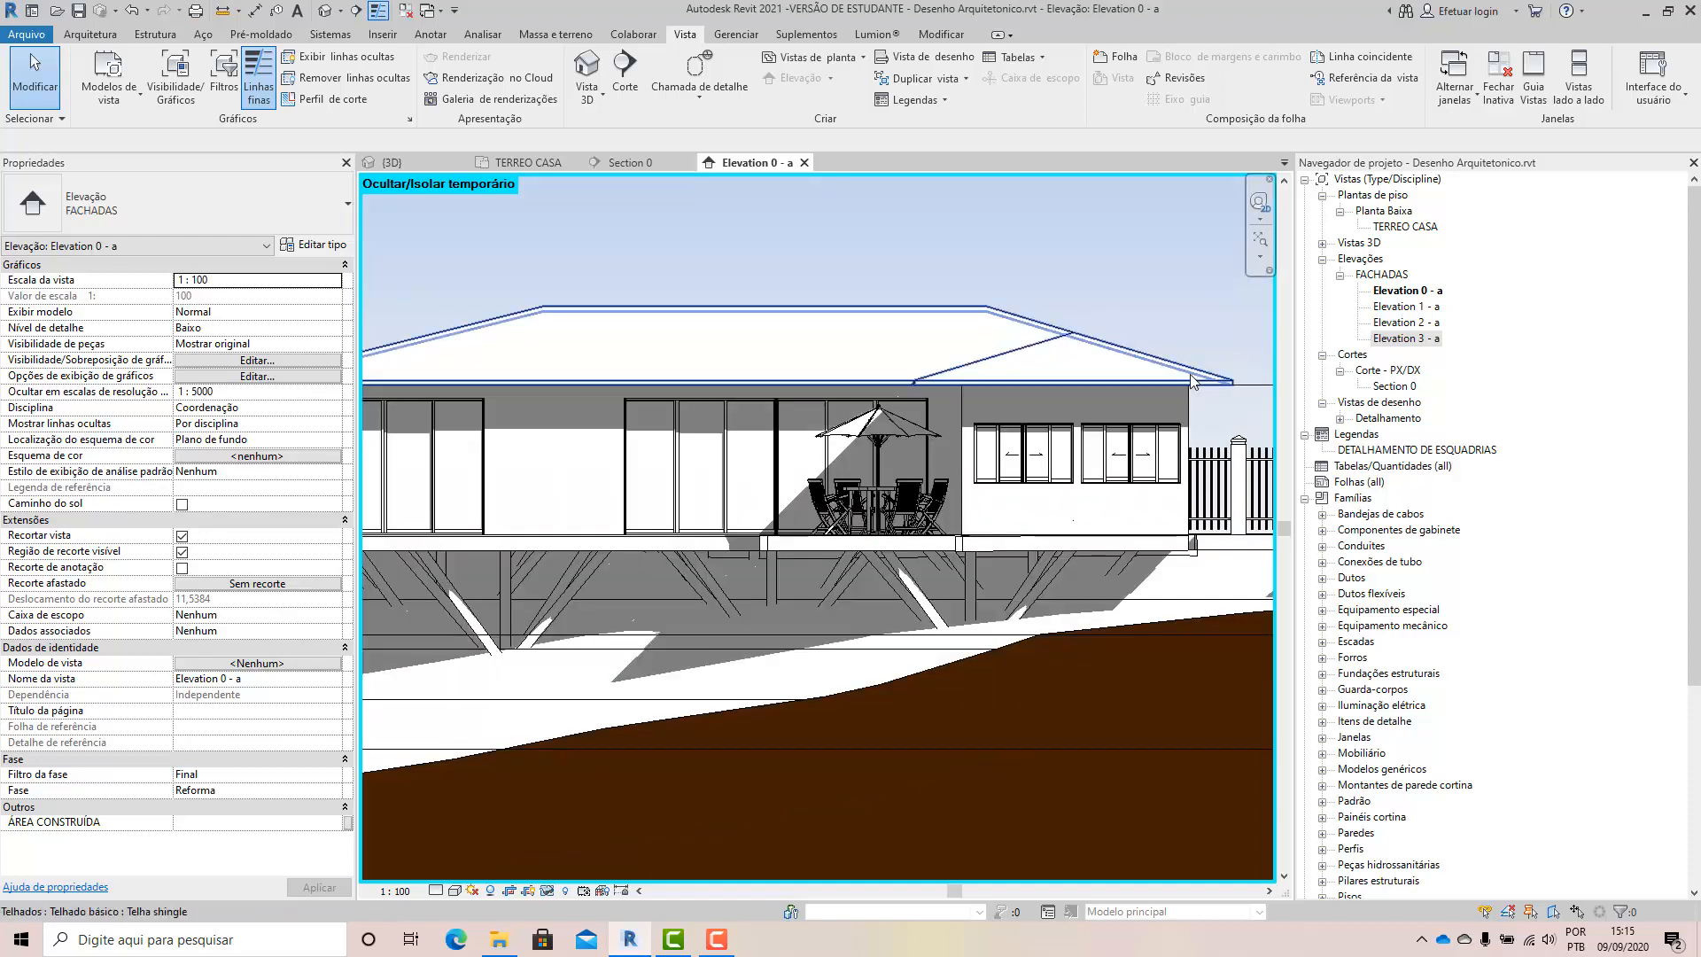
scroll(1247, 378, up, 2)
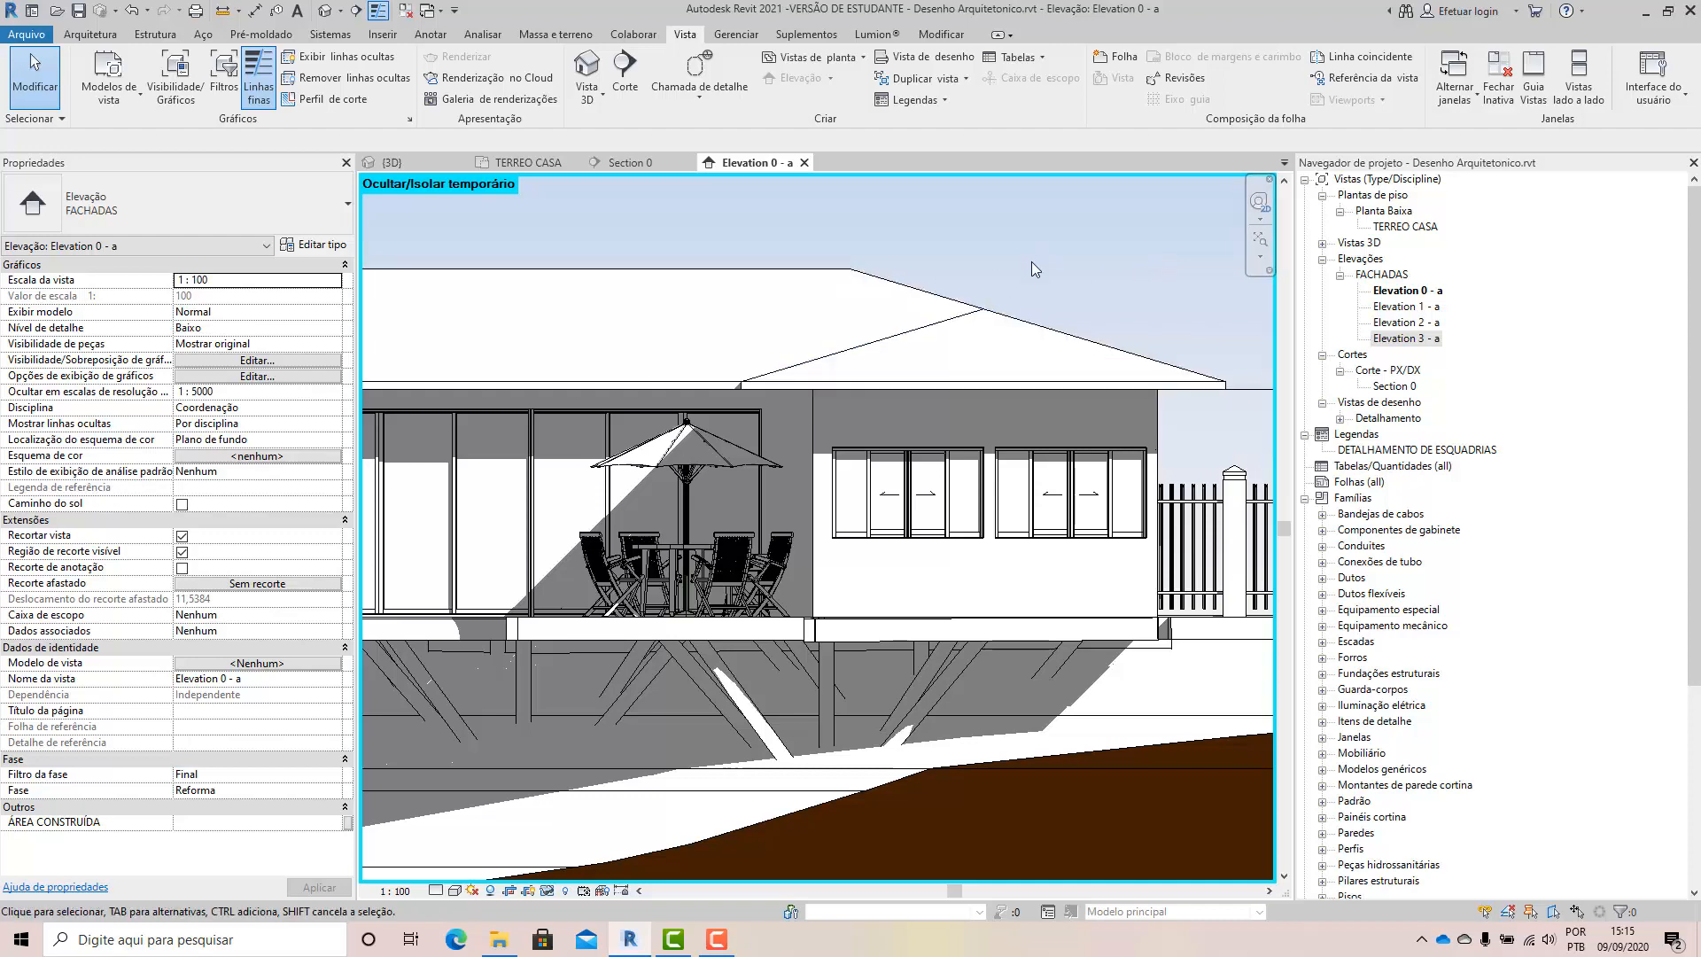
scroll(1032, 262, down, 2)
scroll(1034, 263, down, 1)
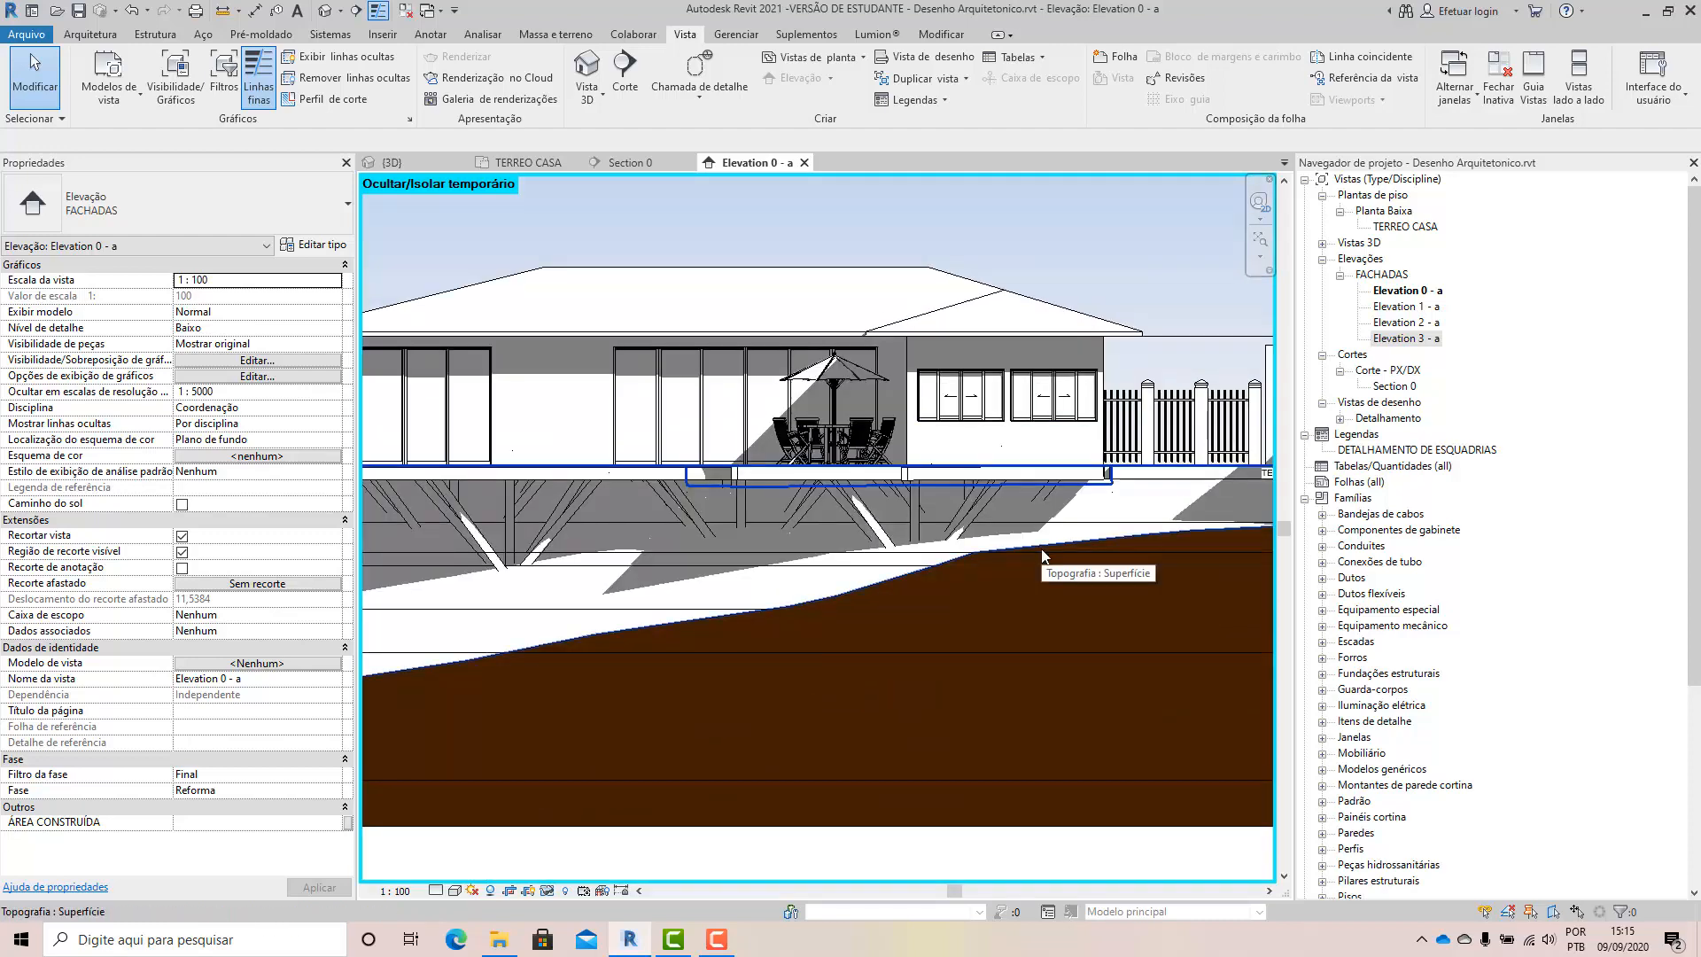
scroll(1040, 550, down, 2)
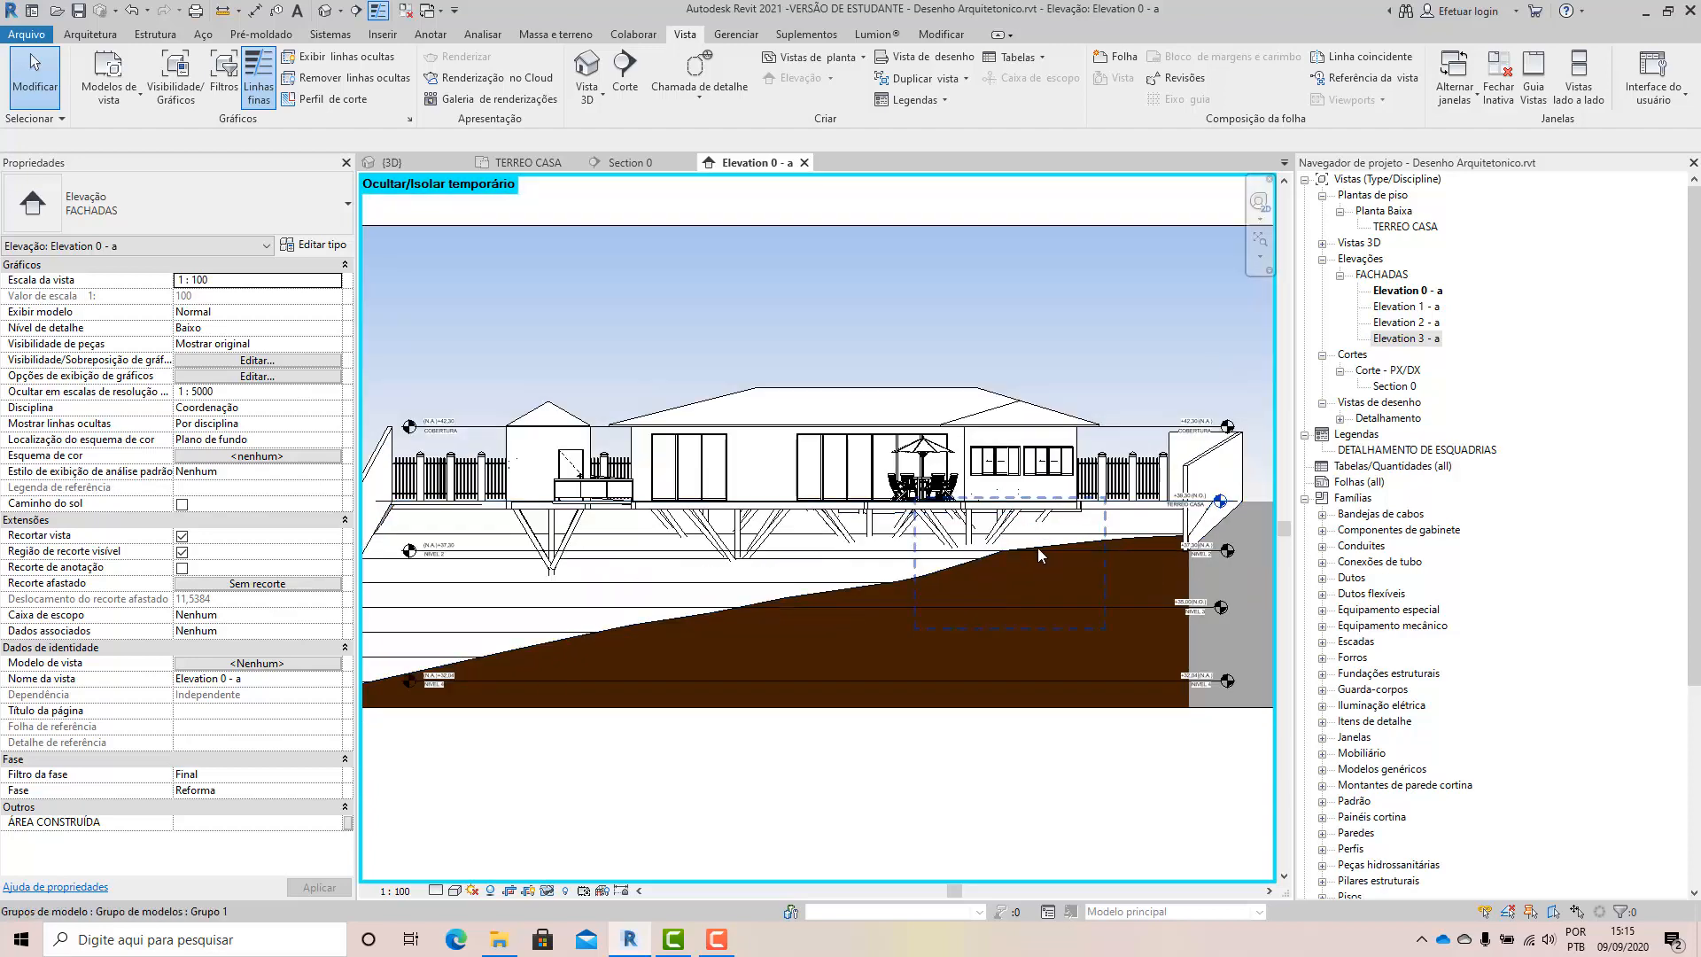
scroll(1033, 536, down, 1)
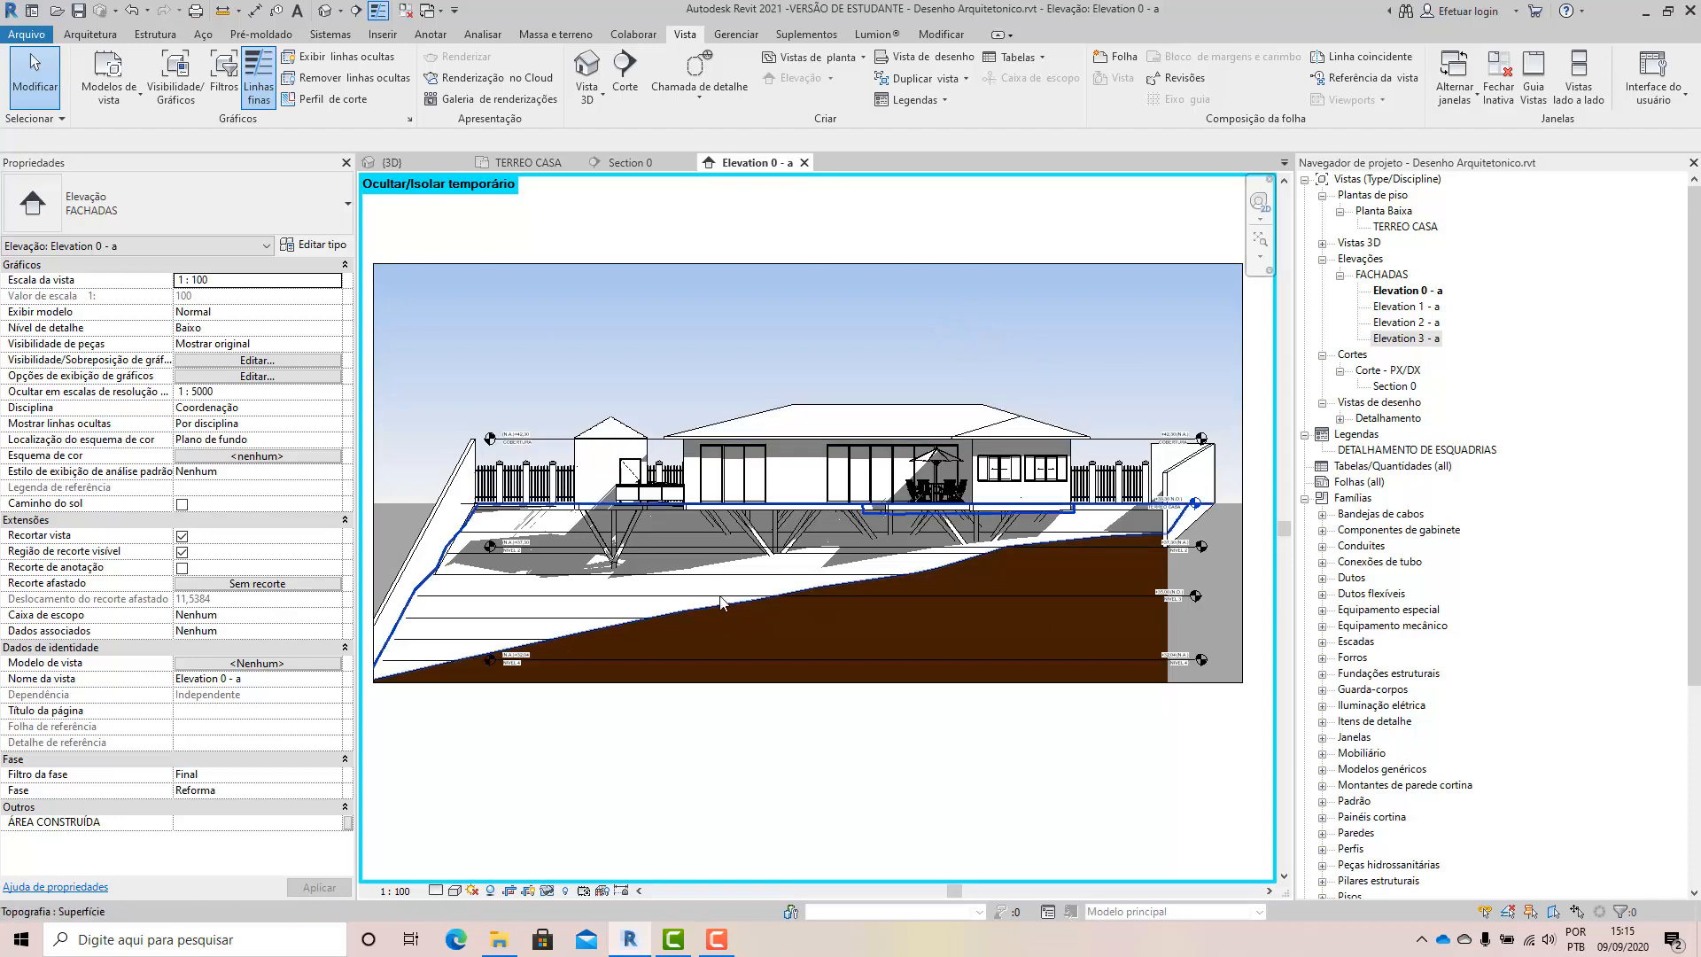
scroll(926, 658, down, 1)
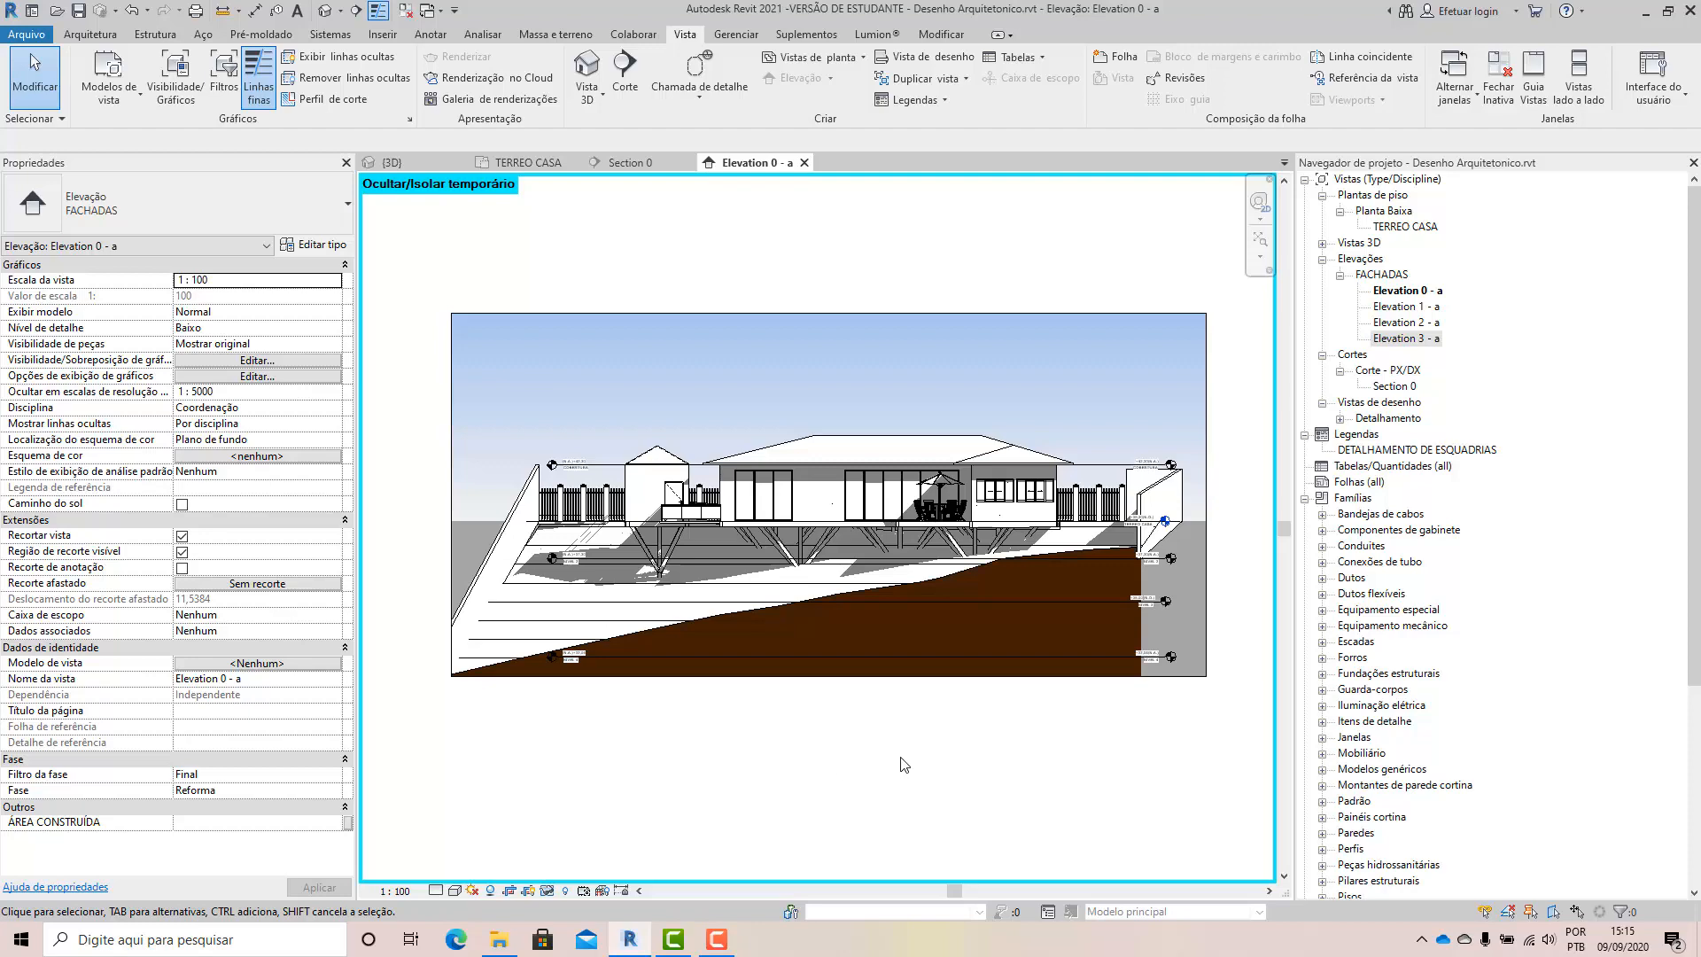
Review the graphic display options of the elevation view and dismiss them without changes.
click(454, 892)
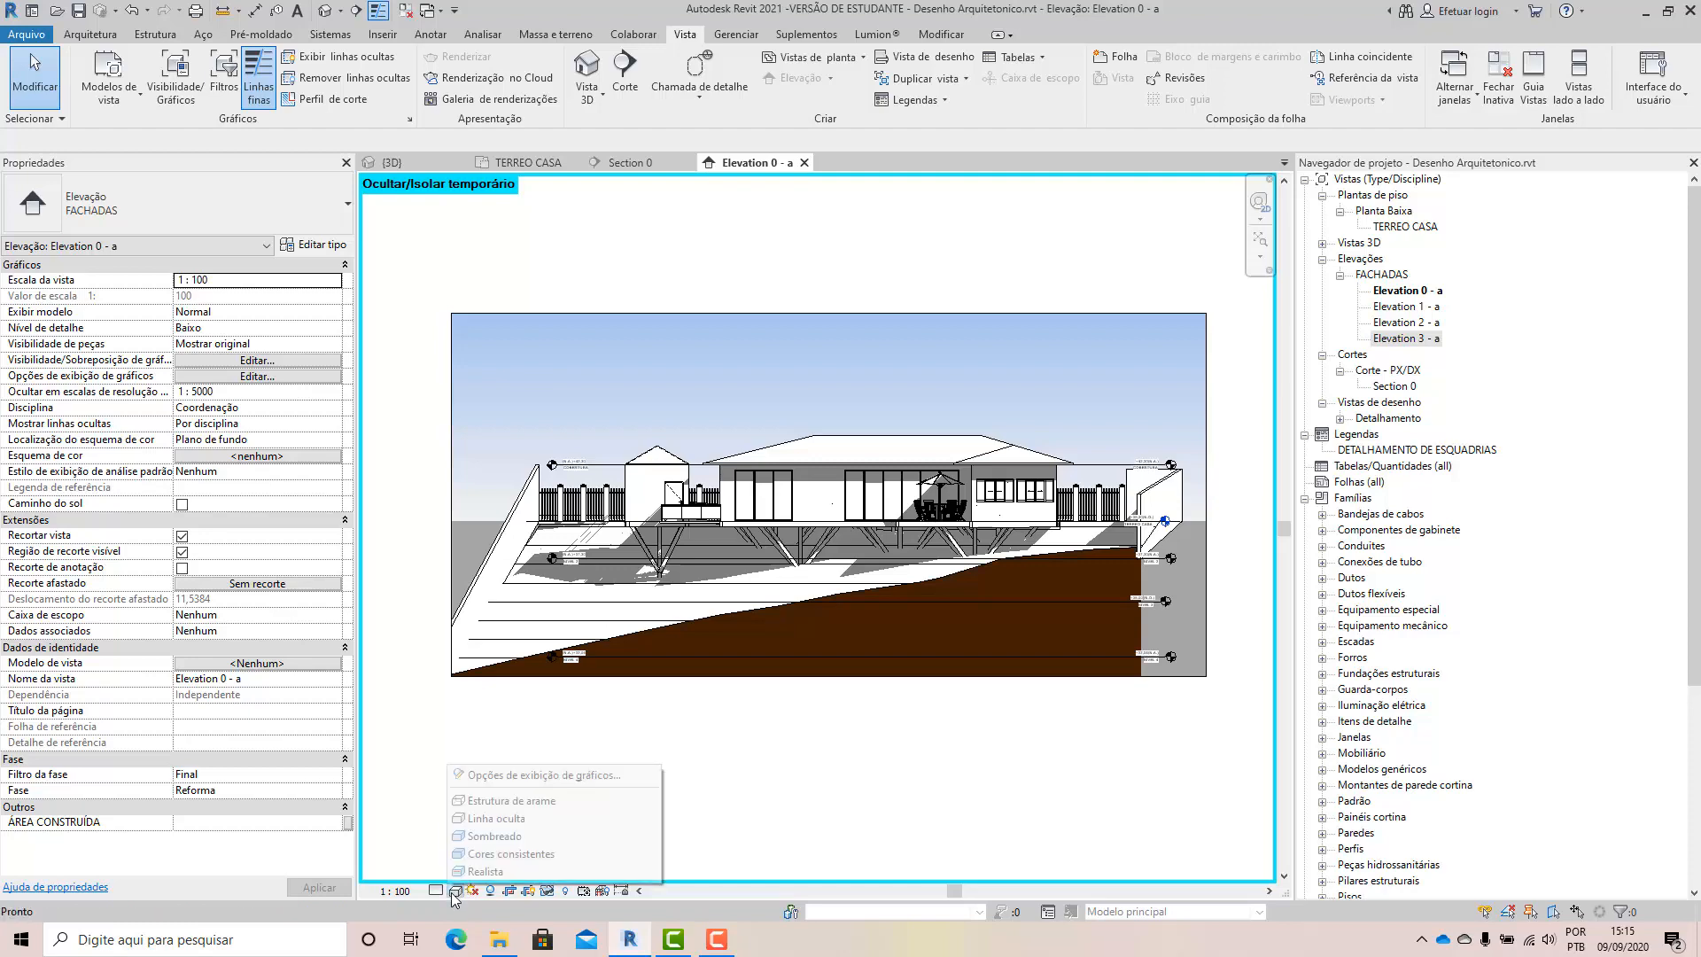
click(518, 777)
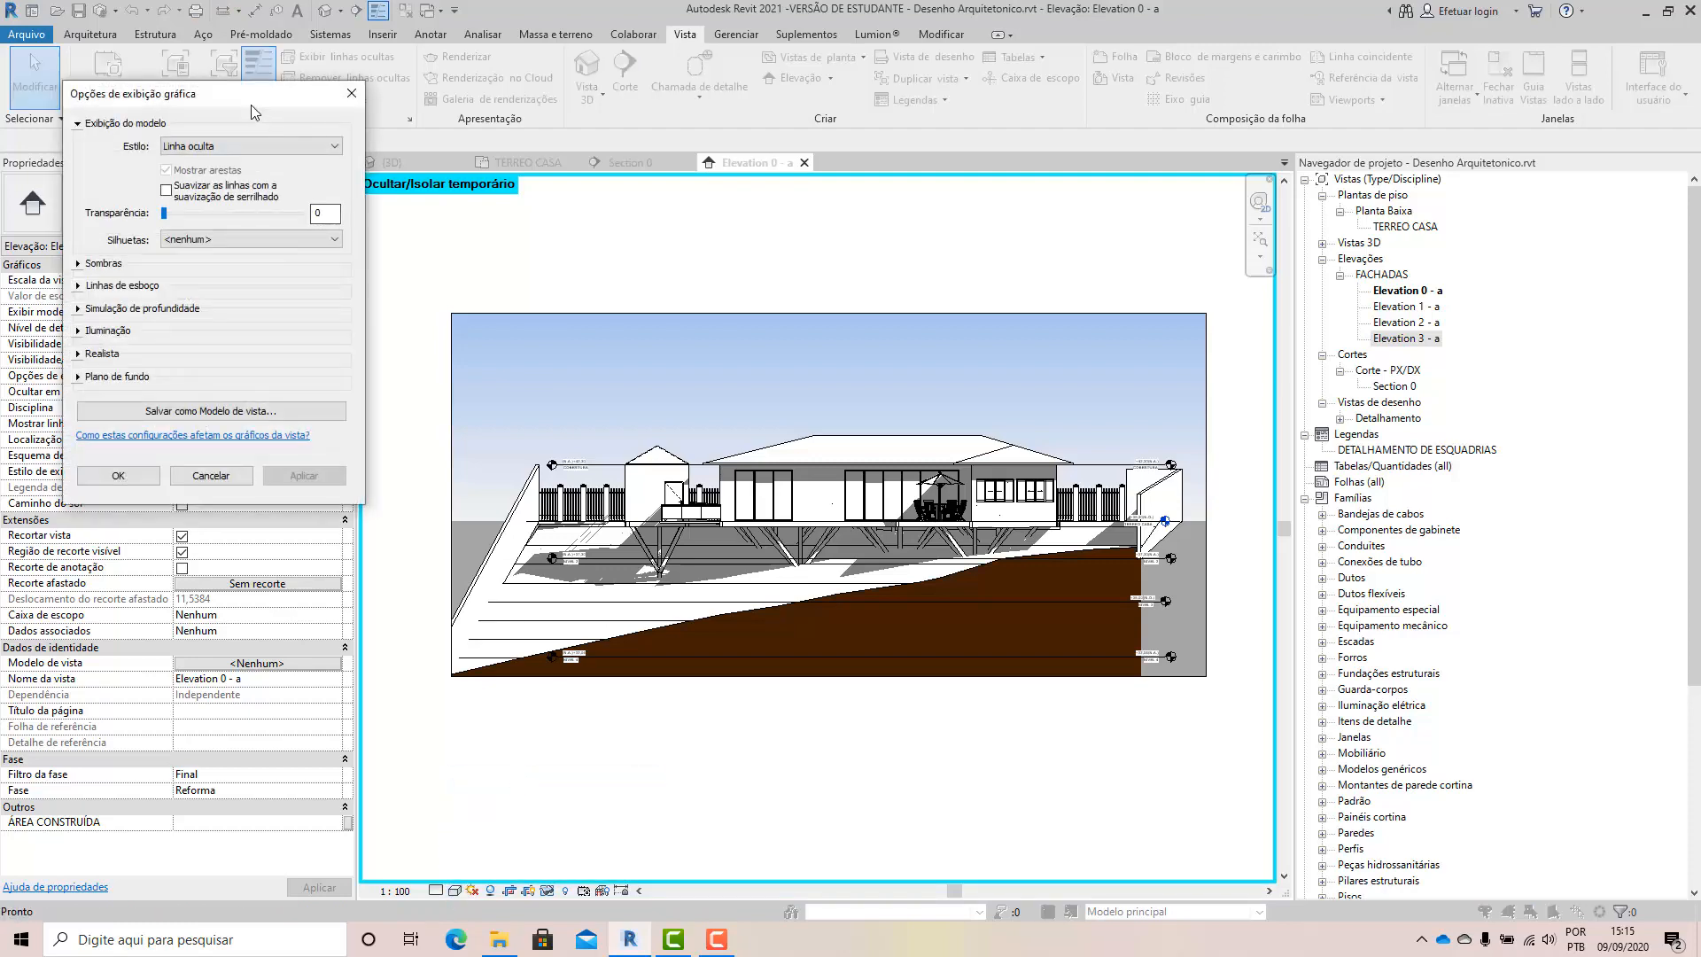
drag(213, 113, 208, 114)
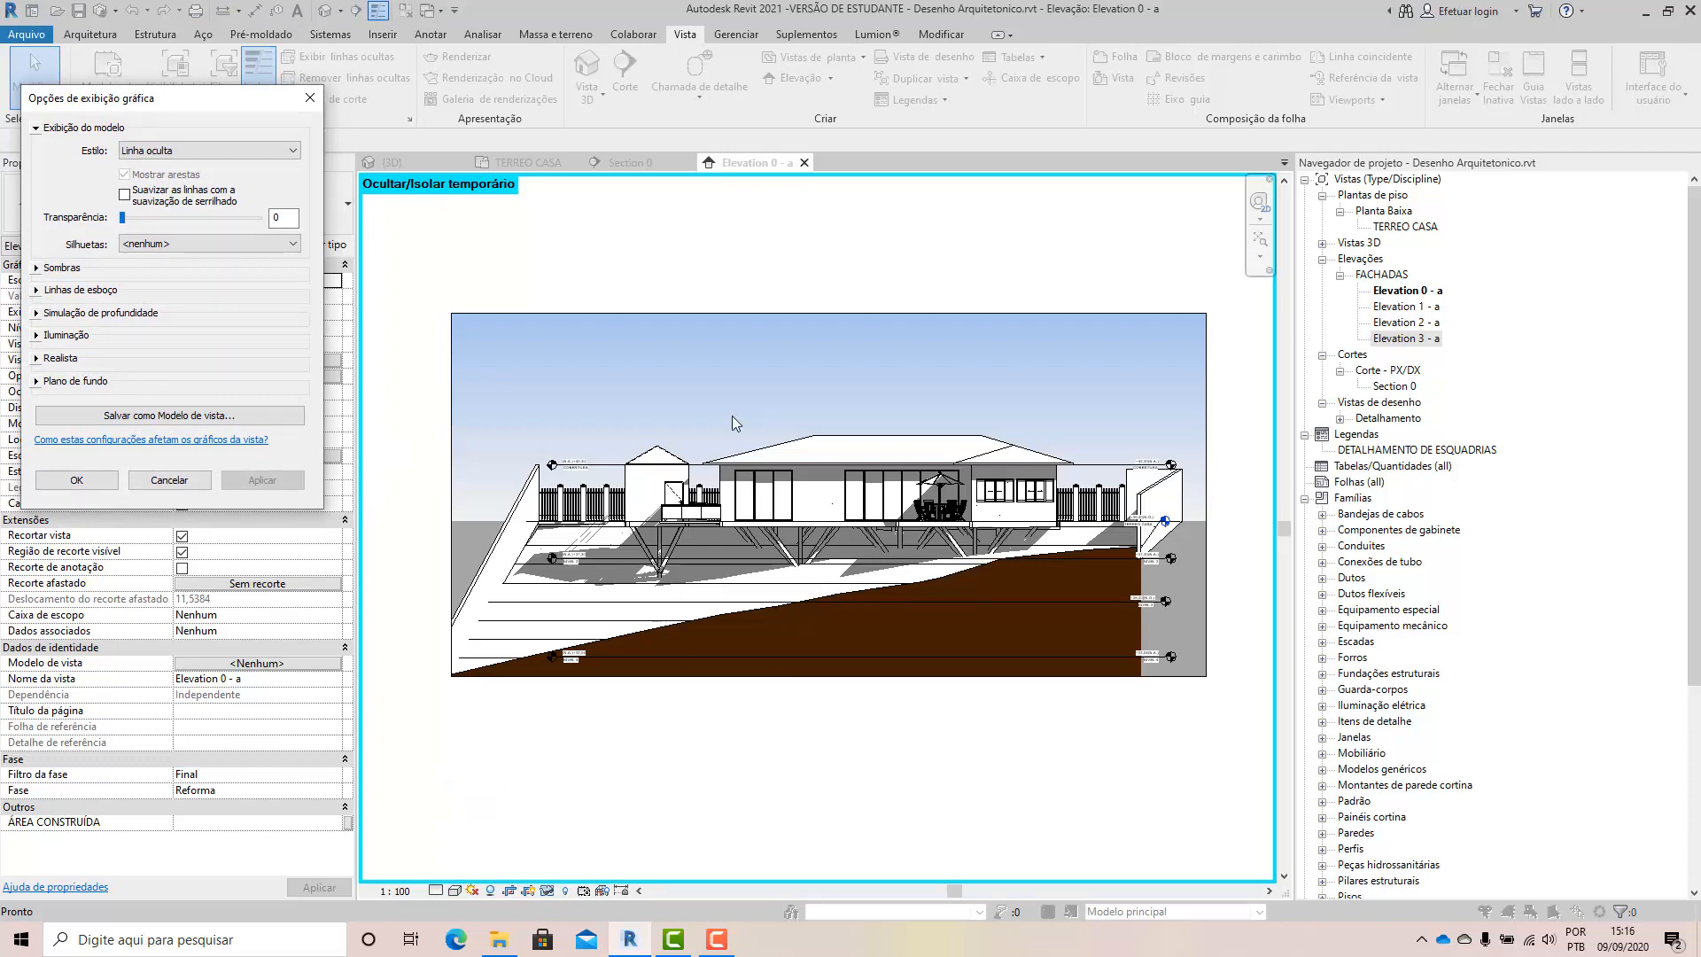
drag(172, 114, 1314, 250)
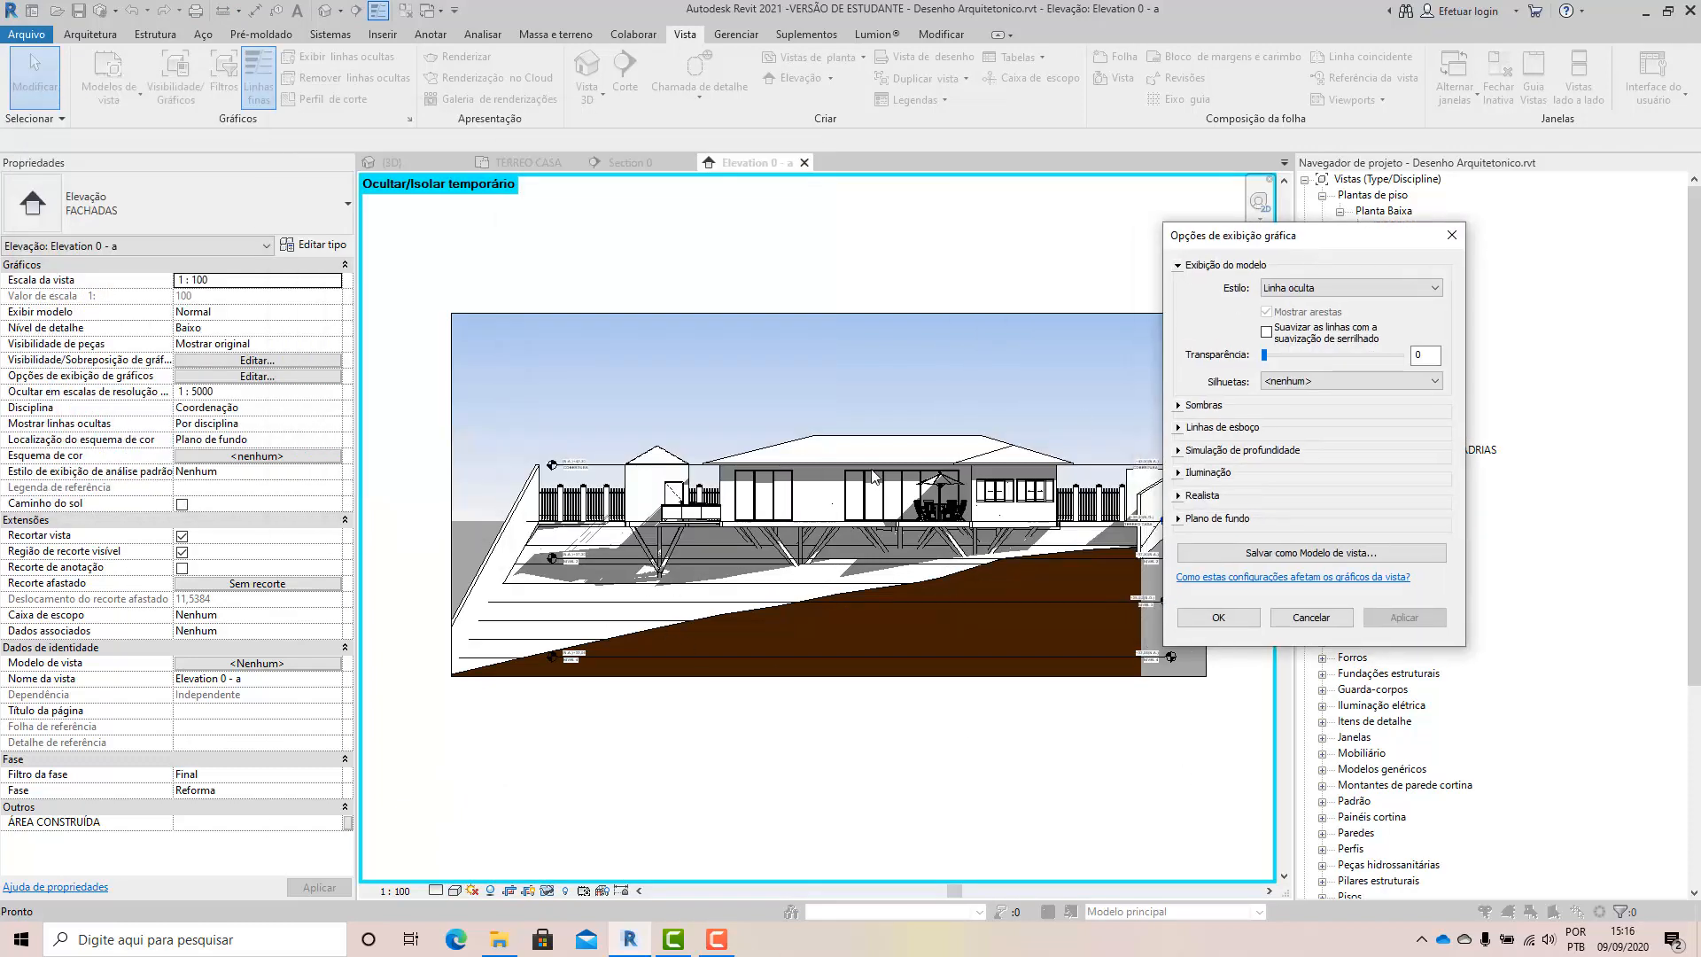
click(1312, 618)
scroll(975, 585, up, 4)
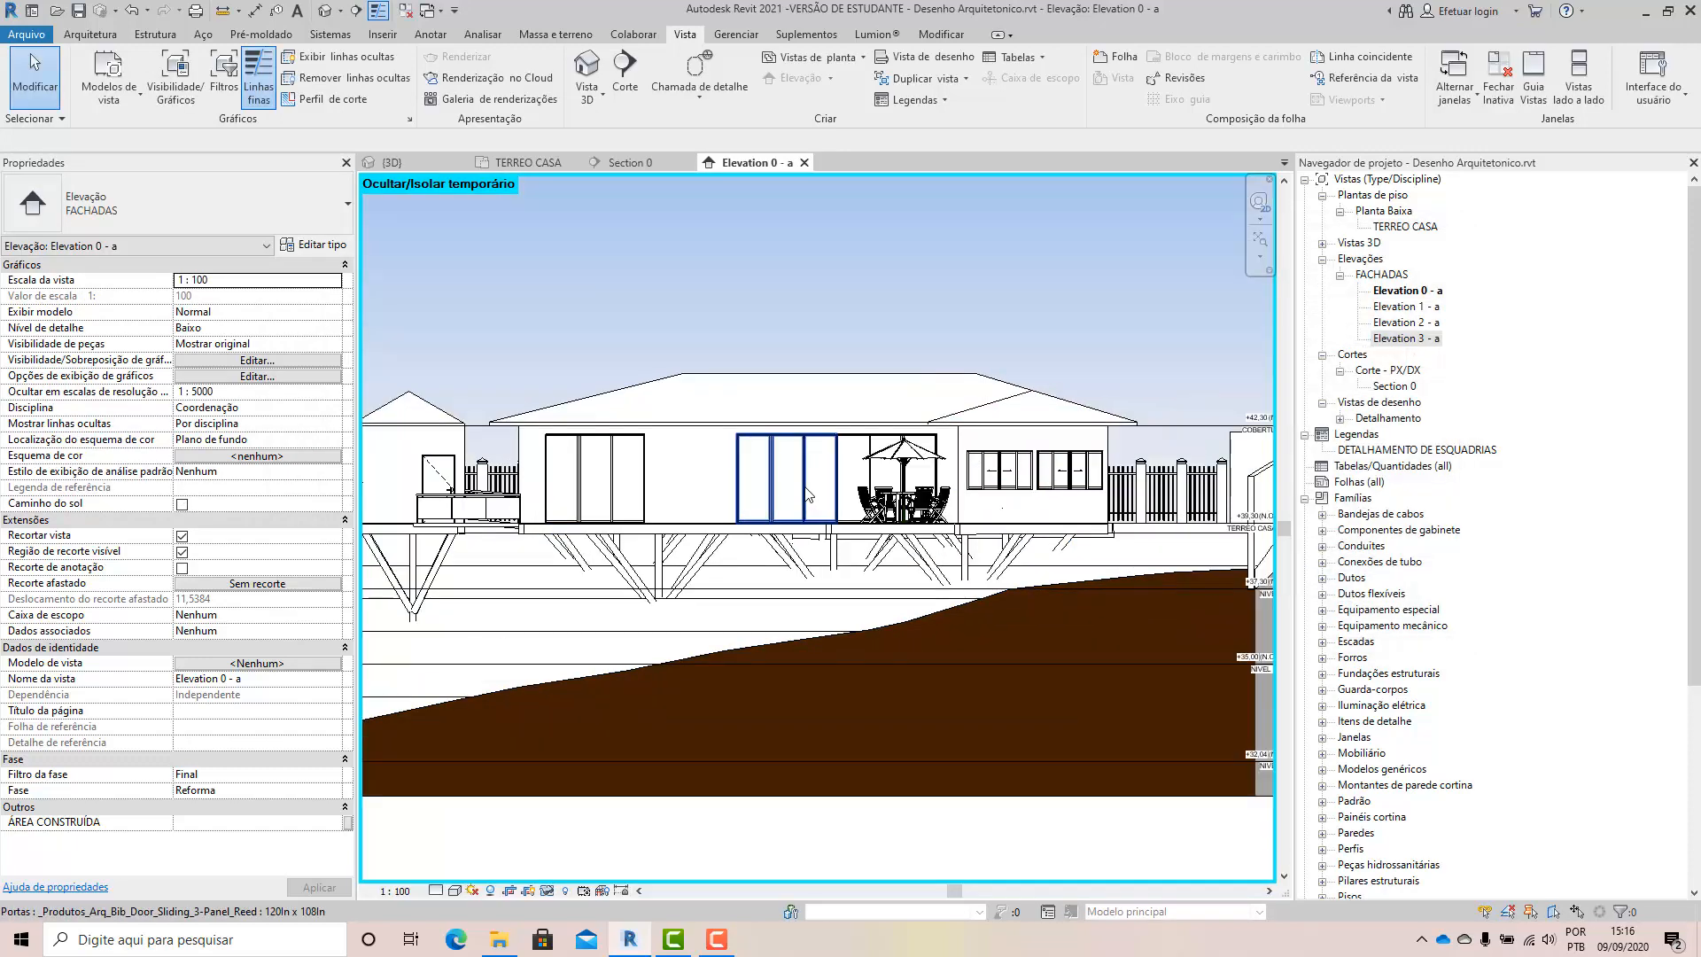
scroll(427, 418, up, 3)
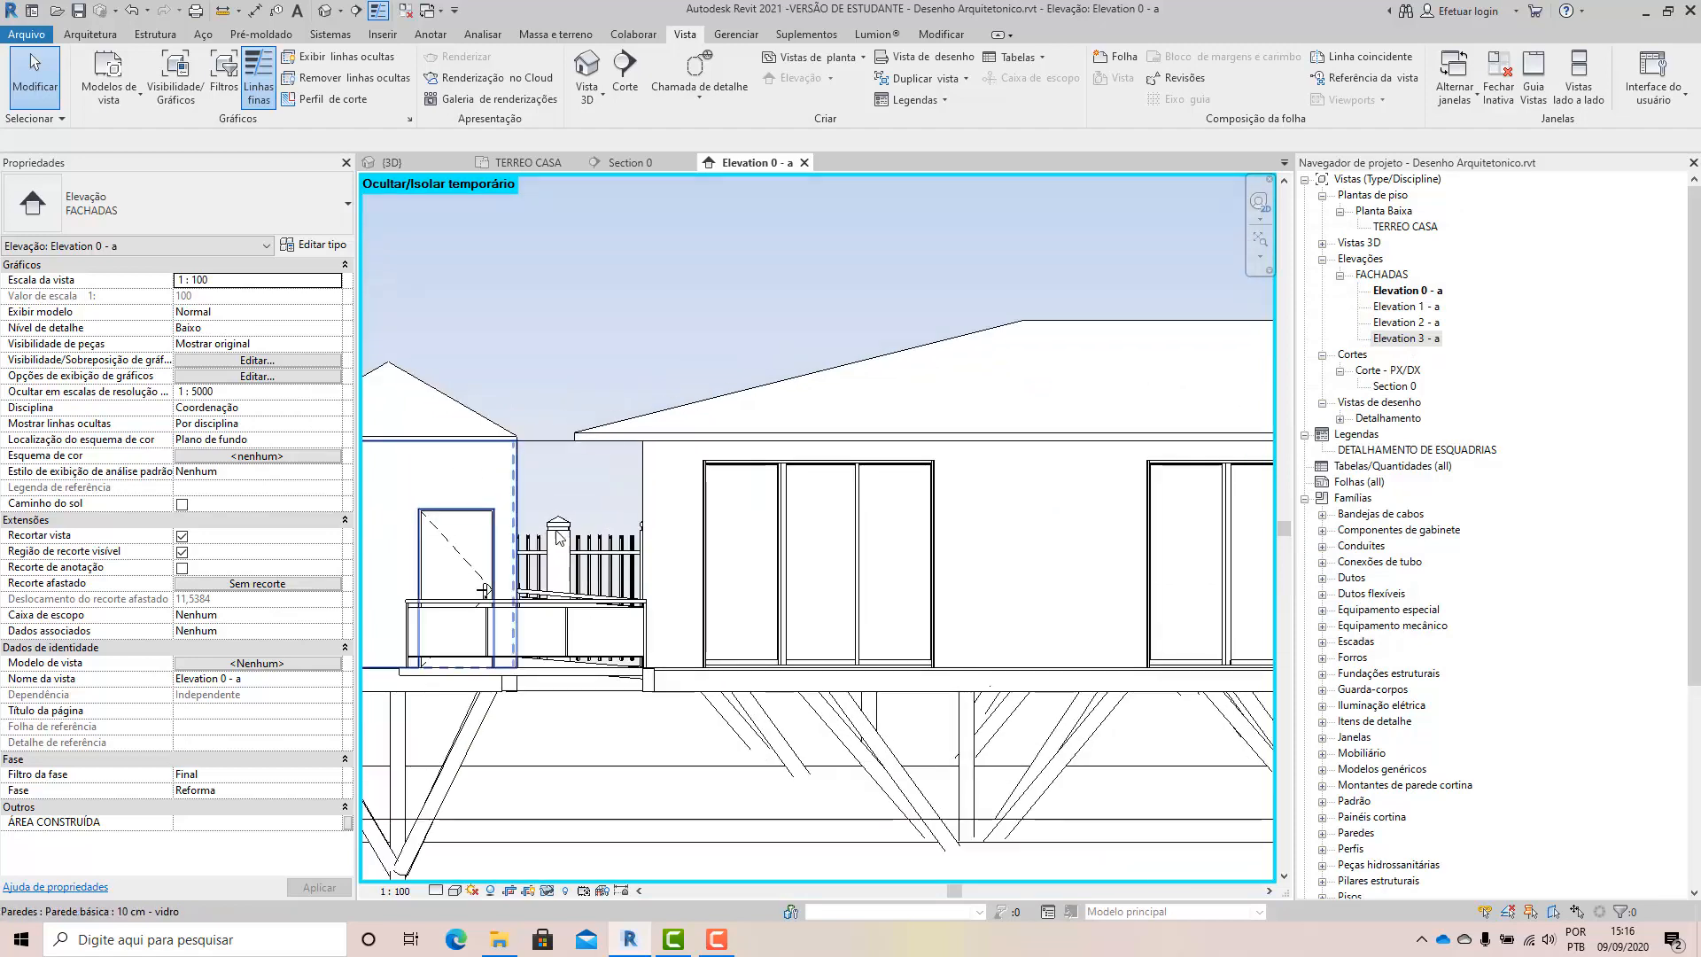
click(455, 890)
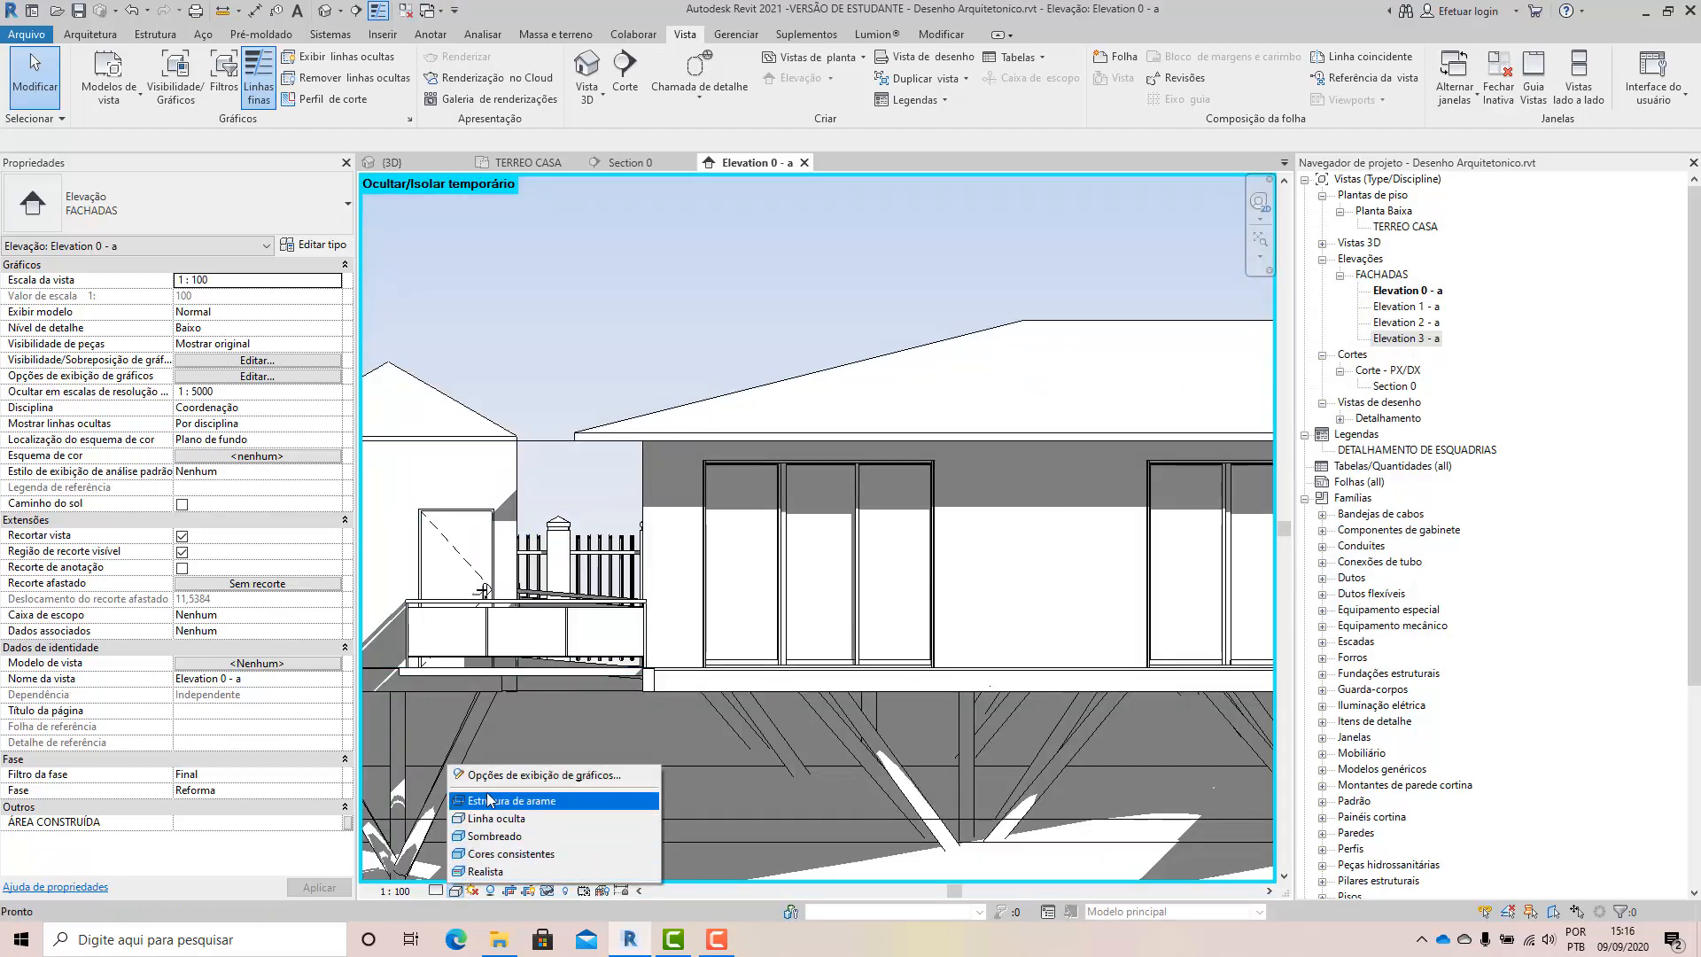
click(497, 776)
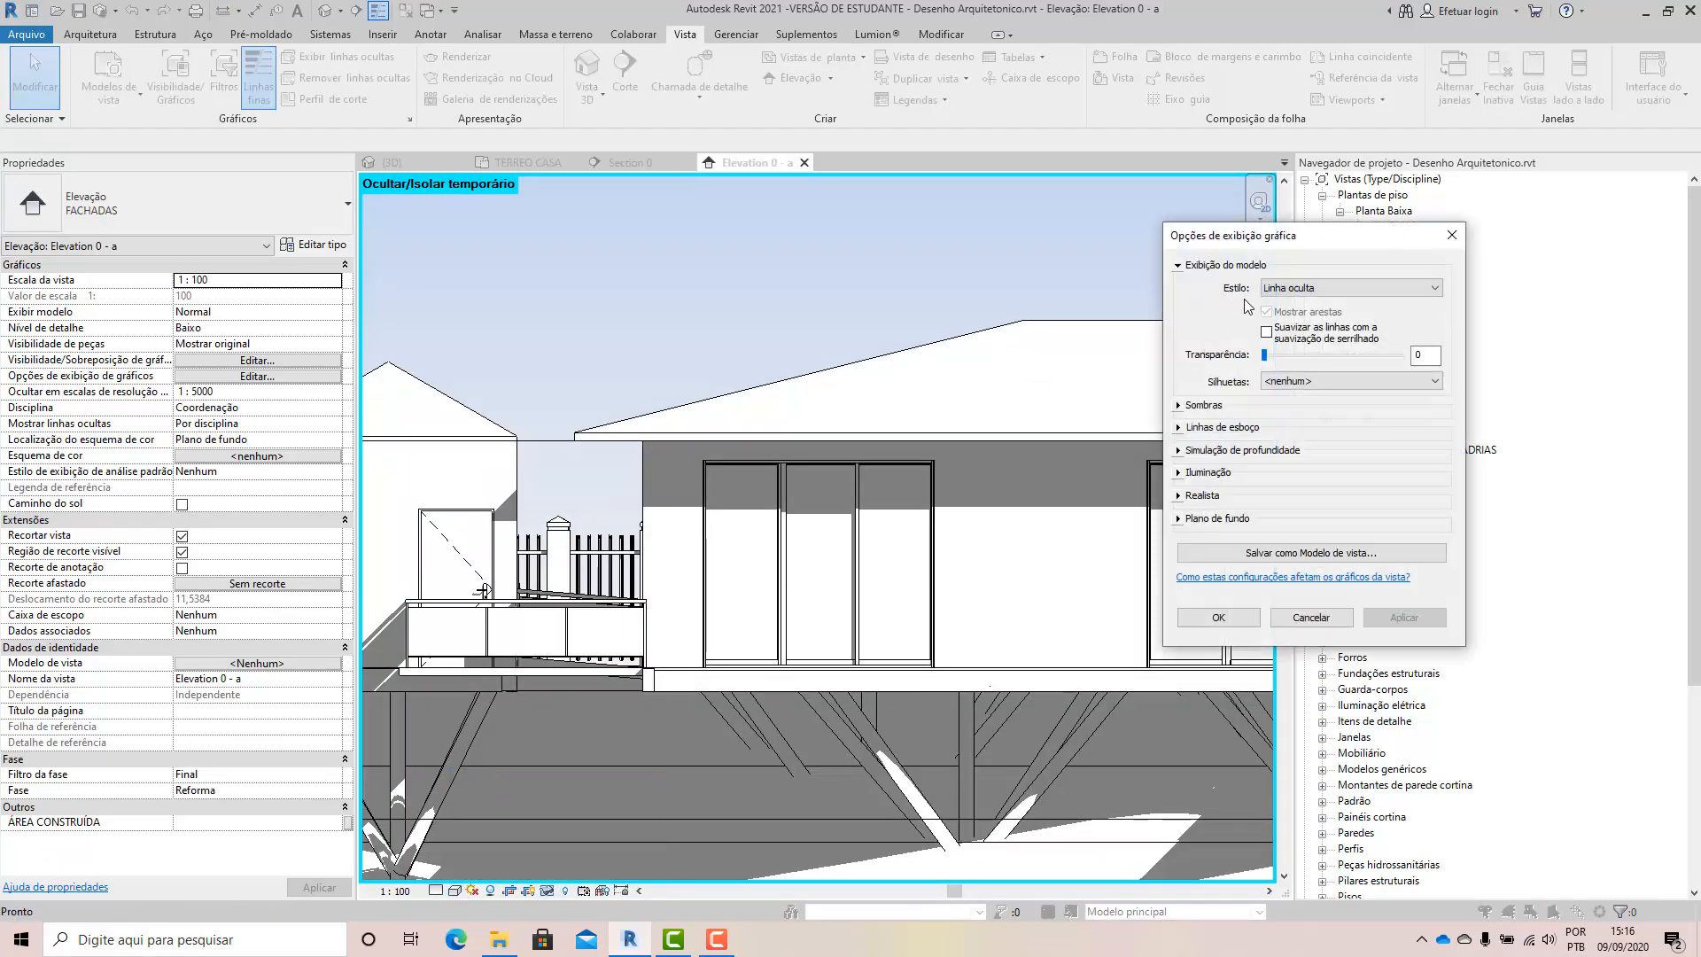
drag(1270, 243, 1378, 236)
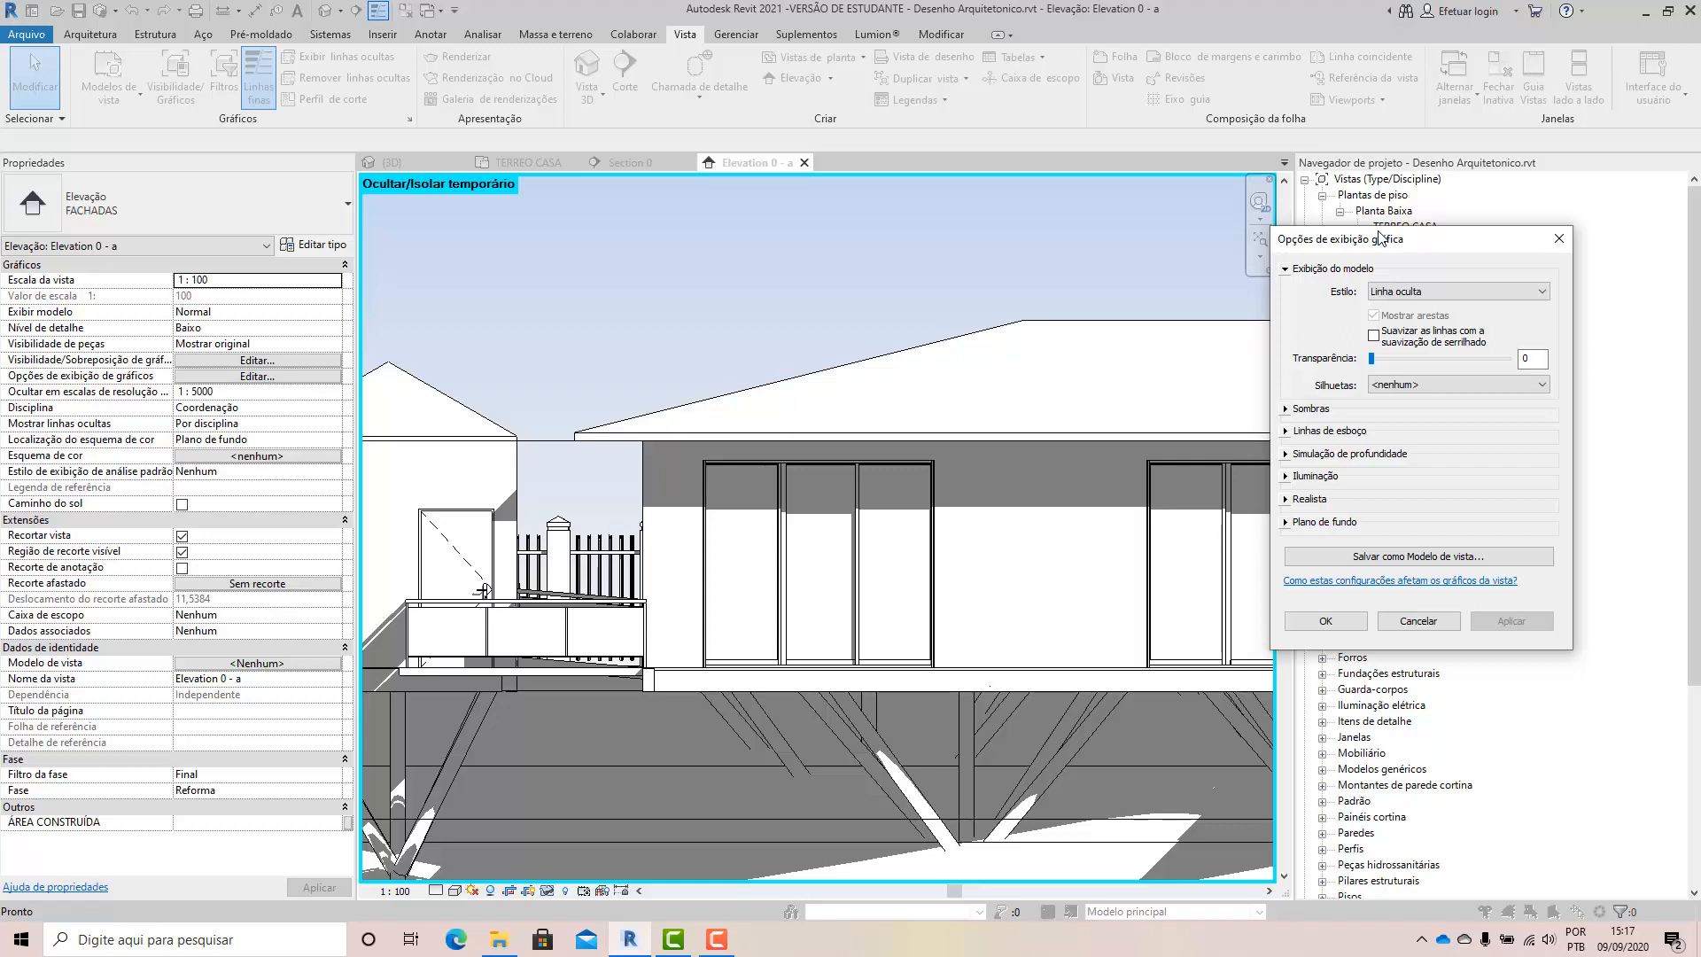
click(1560, 239)
scroll(947, 558, down, 2)
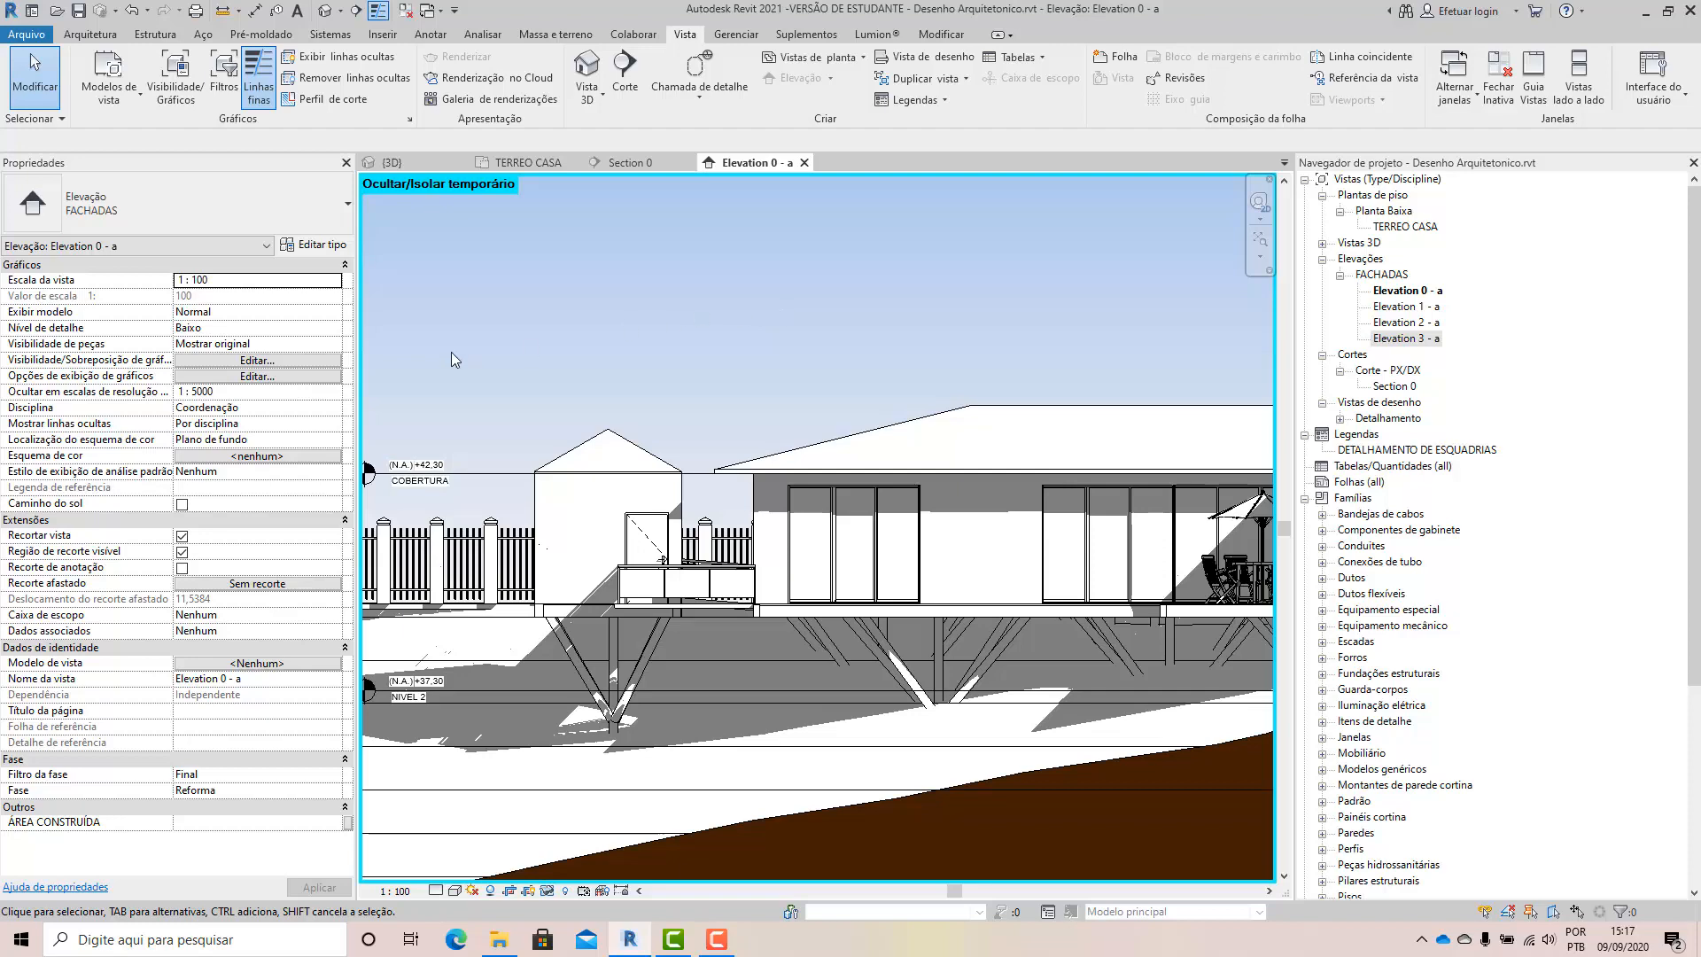
Widen the parameter name column in the elevation view's properties so longer names fit.
click(177, 279)
drag(177, 279, 190, 279)
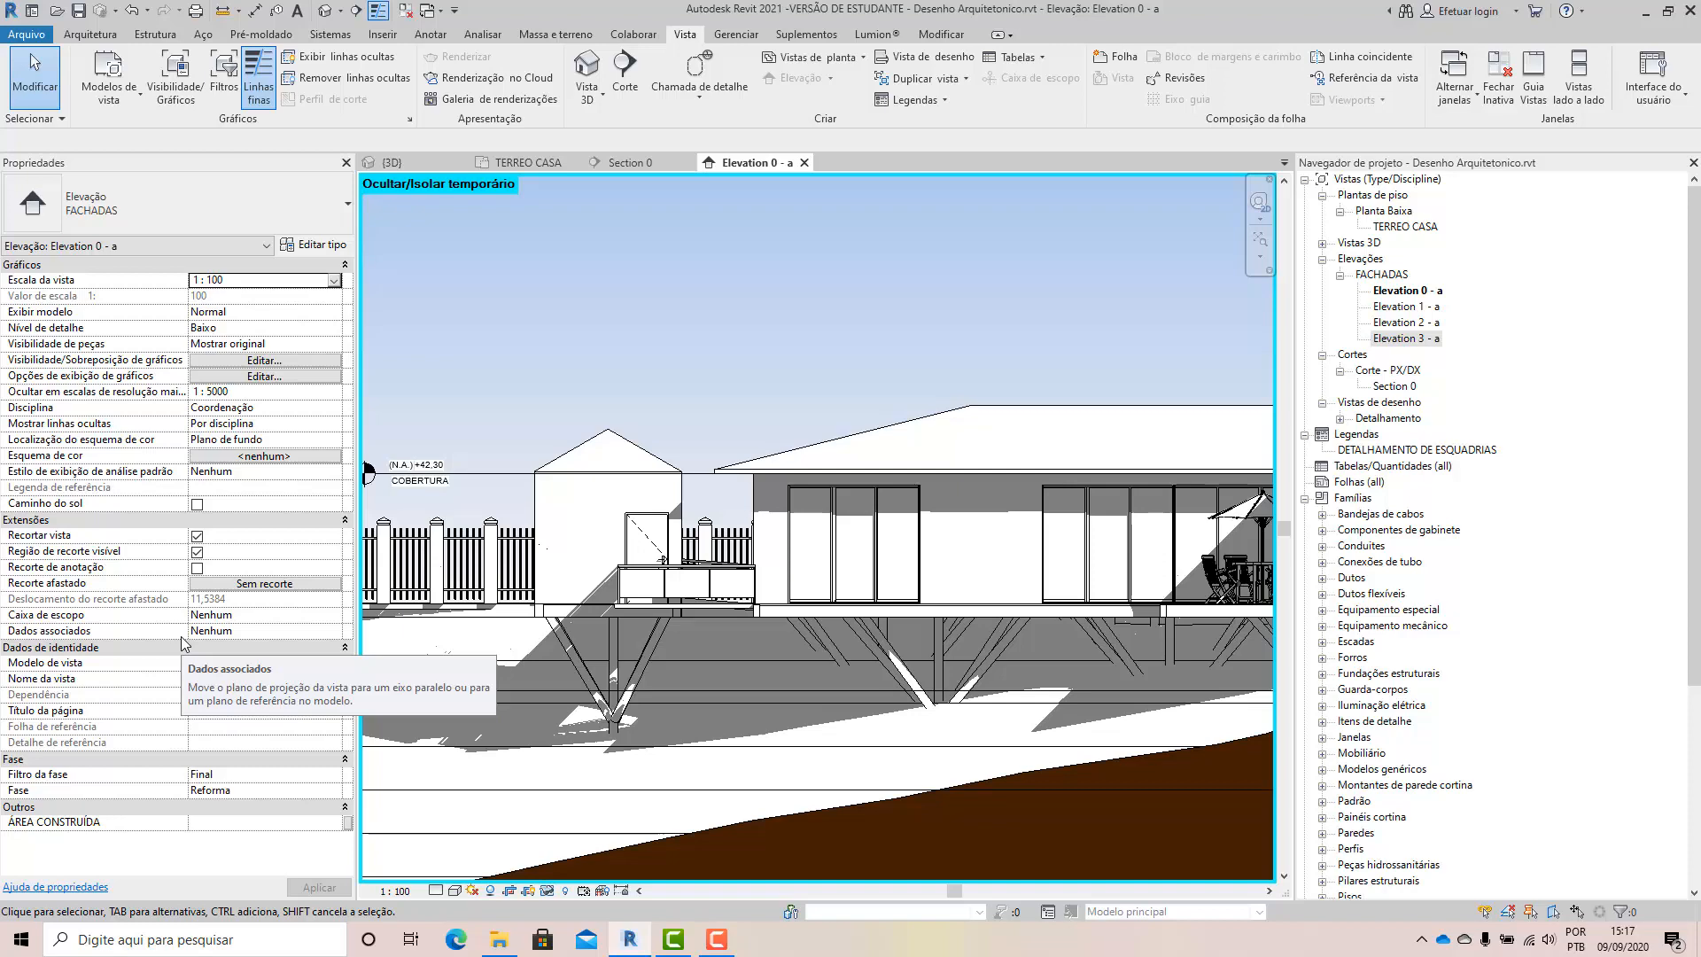
scroll(651, 381, down, 2)
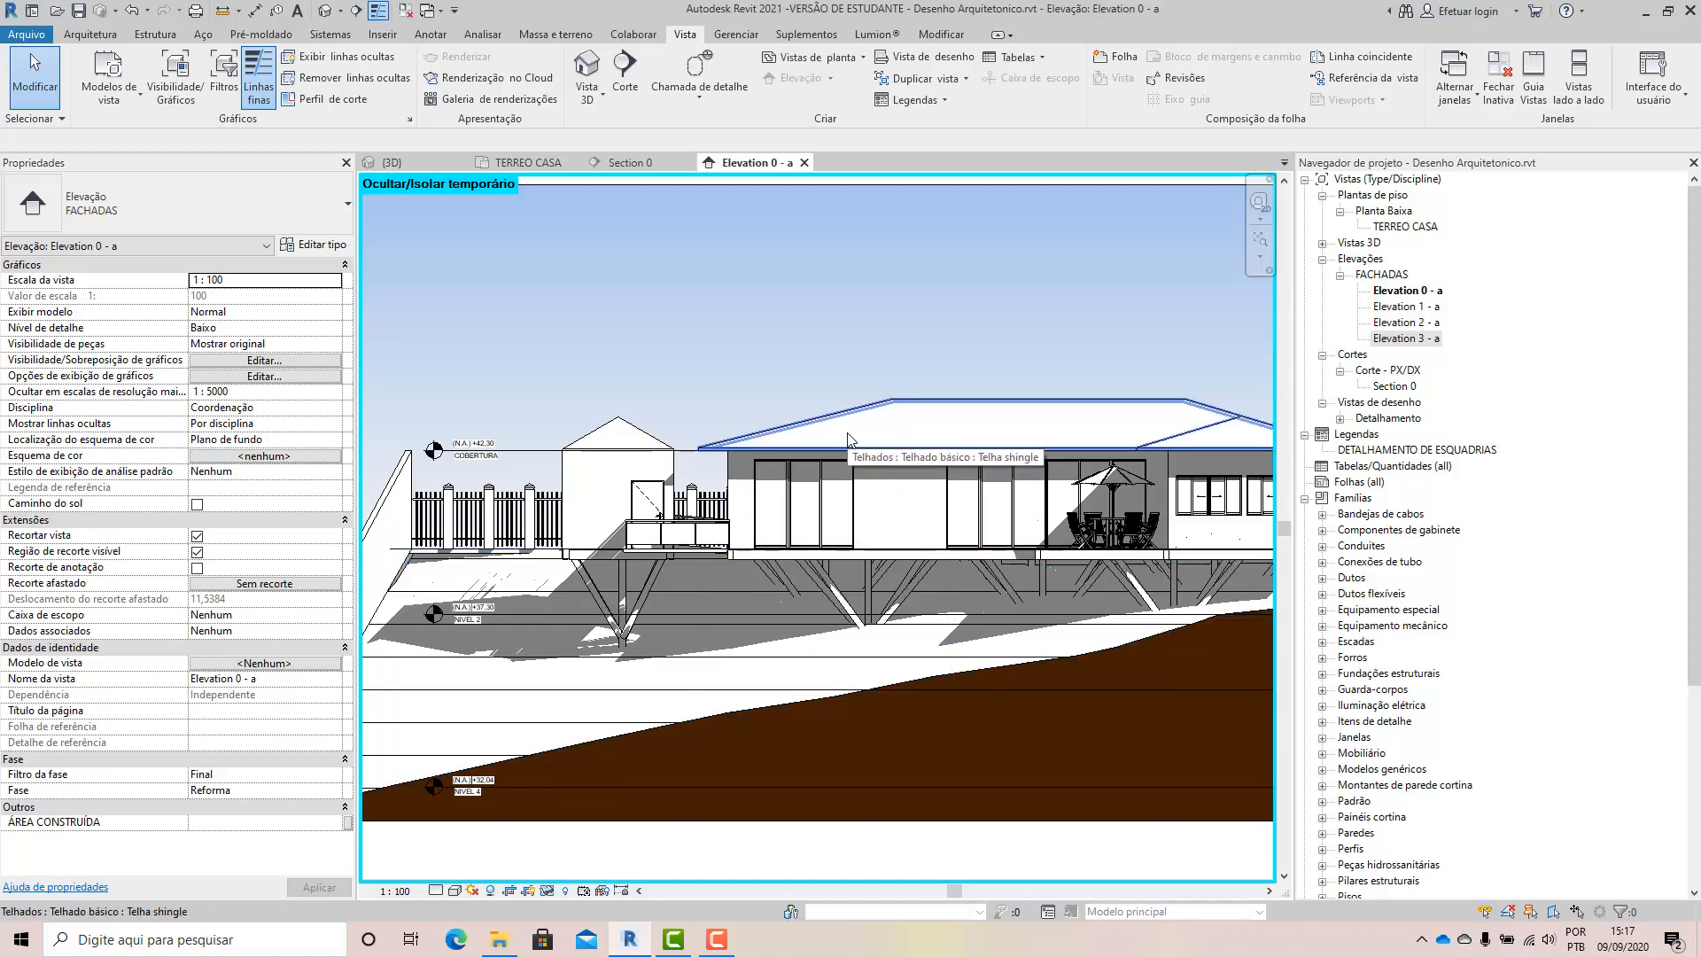
scroll(848, 438, down, 1)
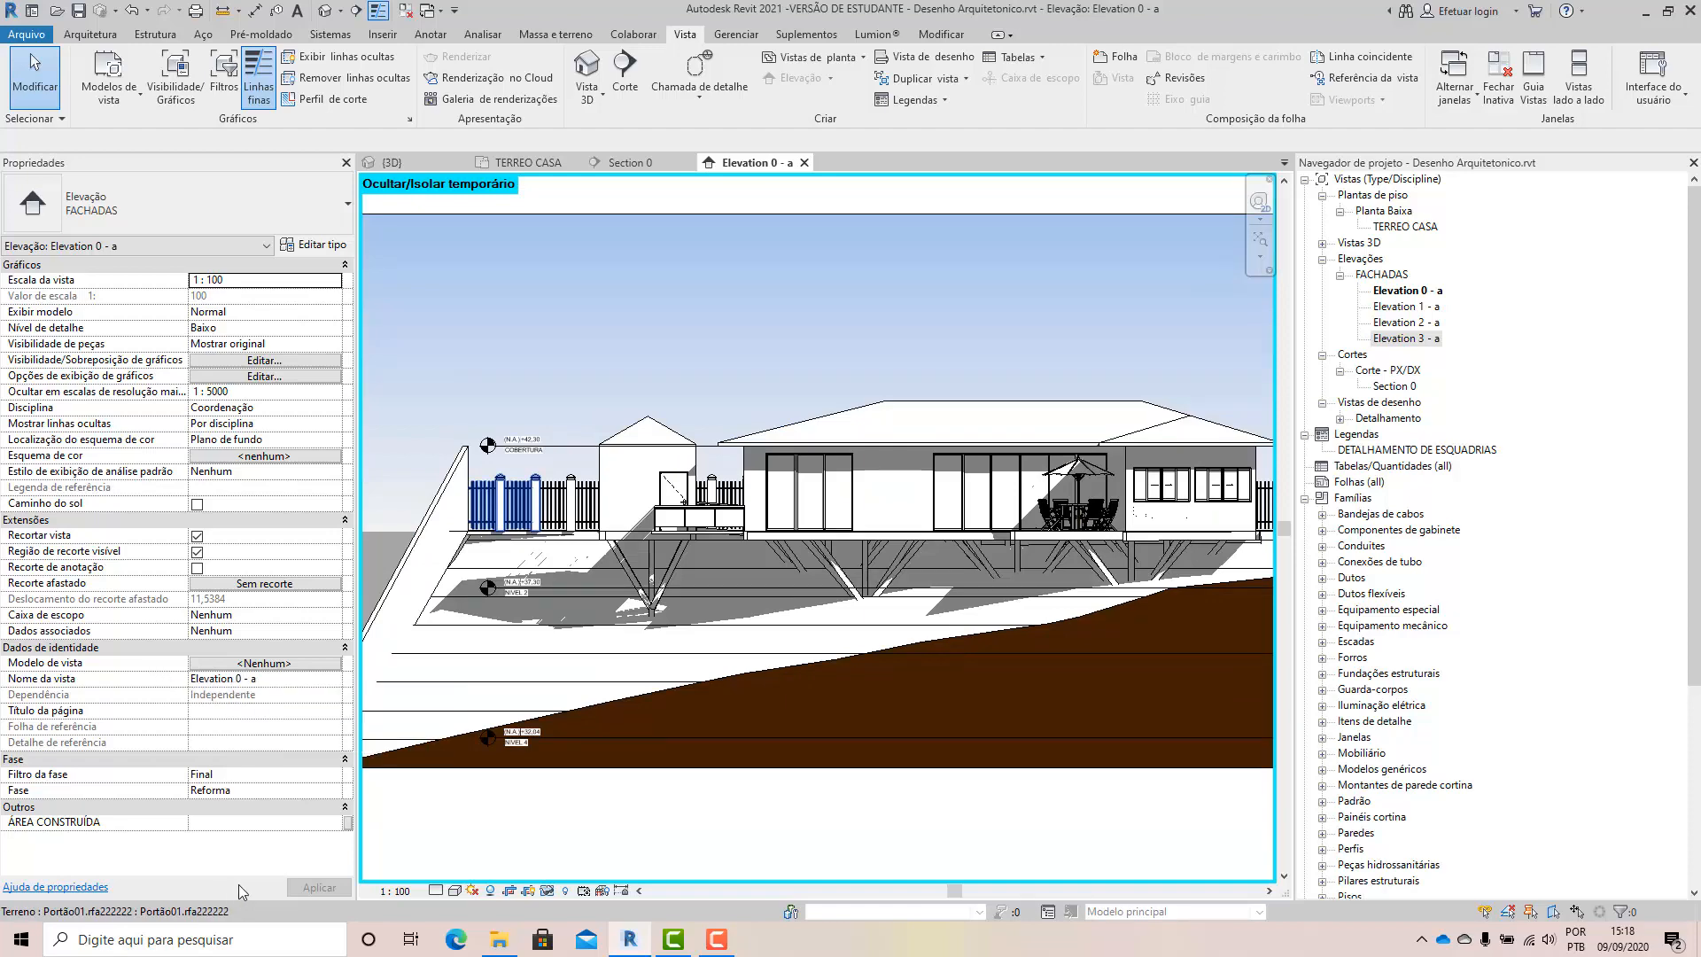
click(455, 891)
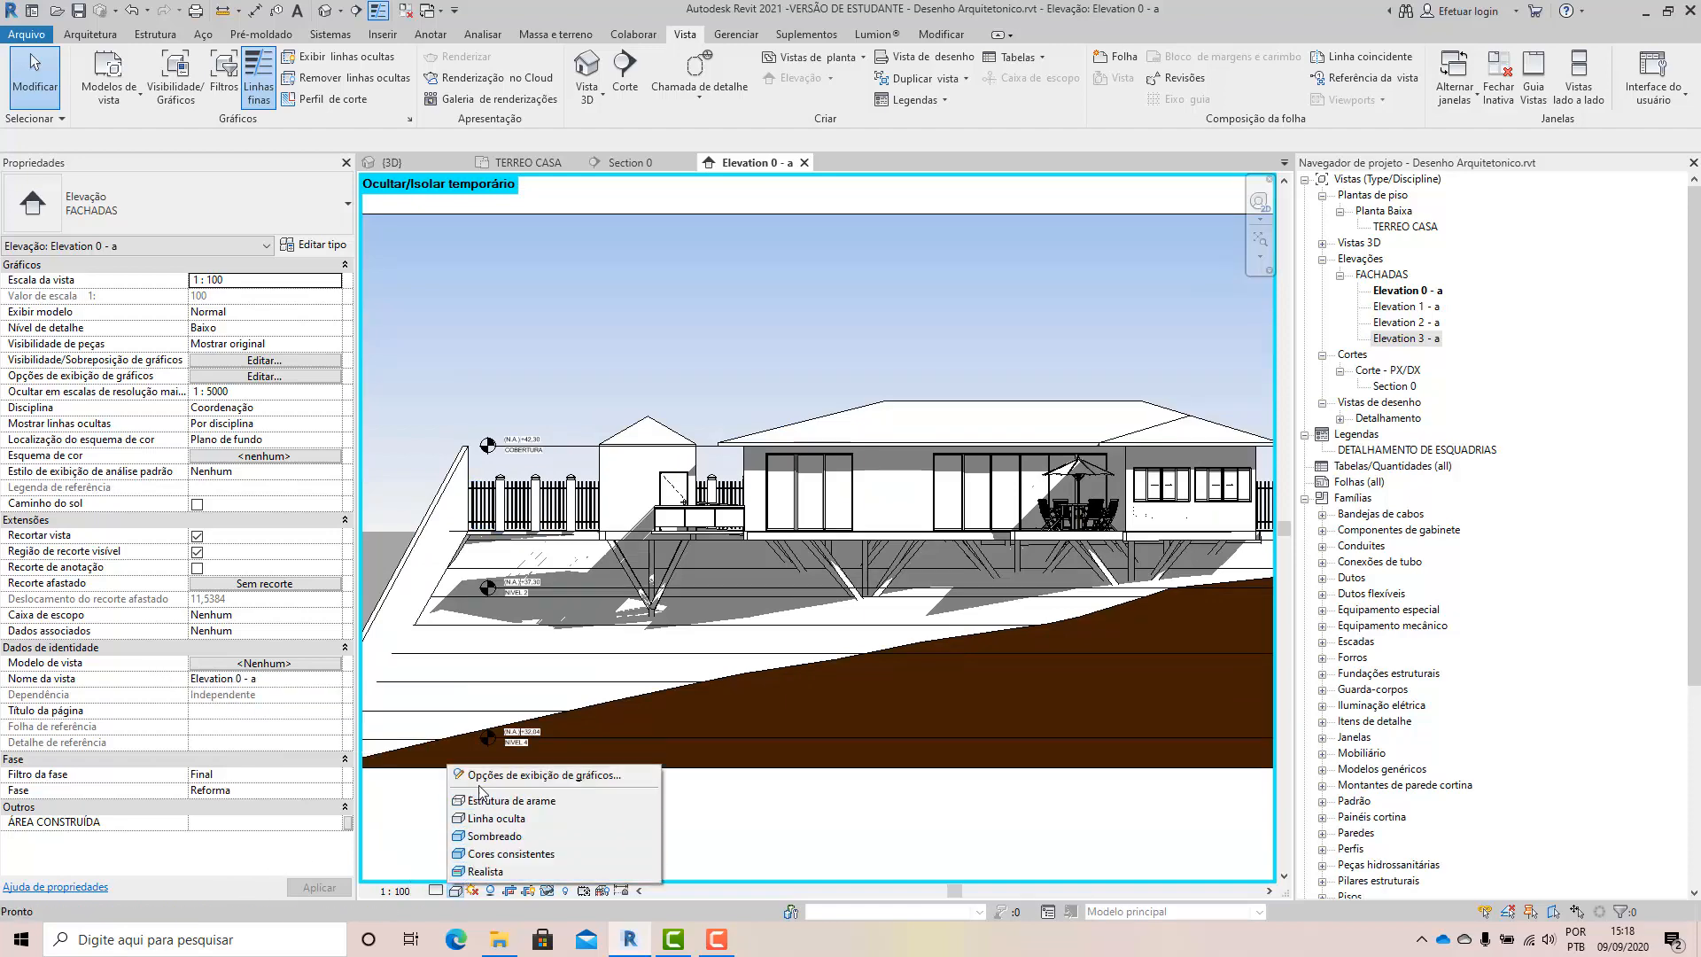
click(531, 775)
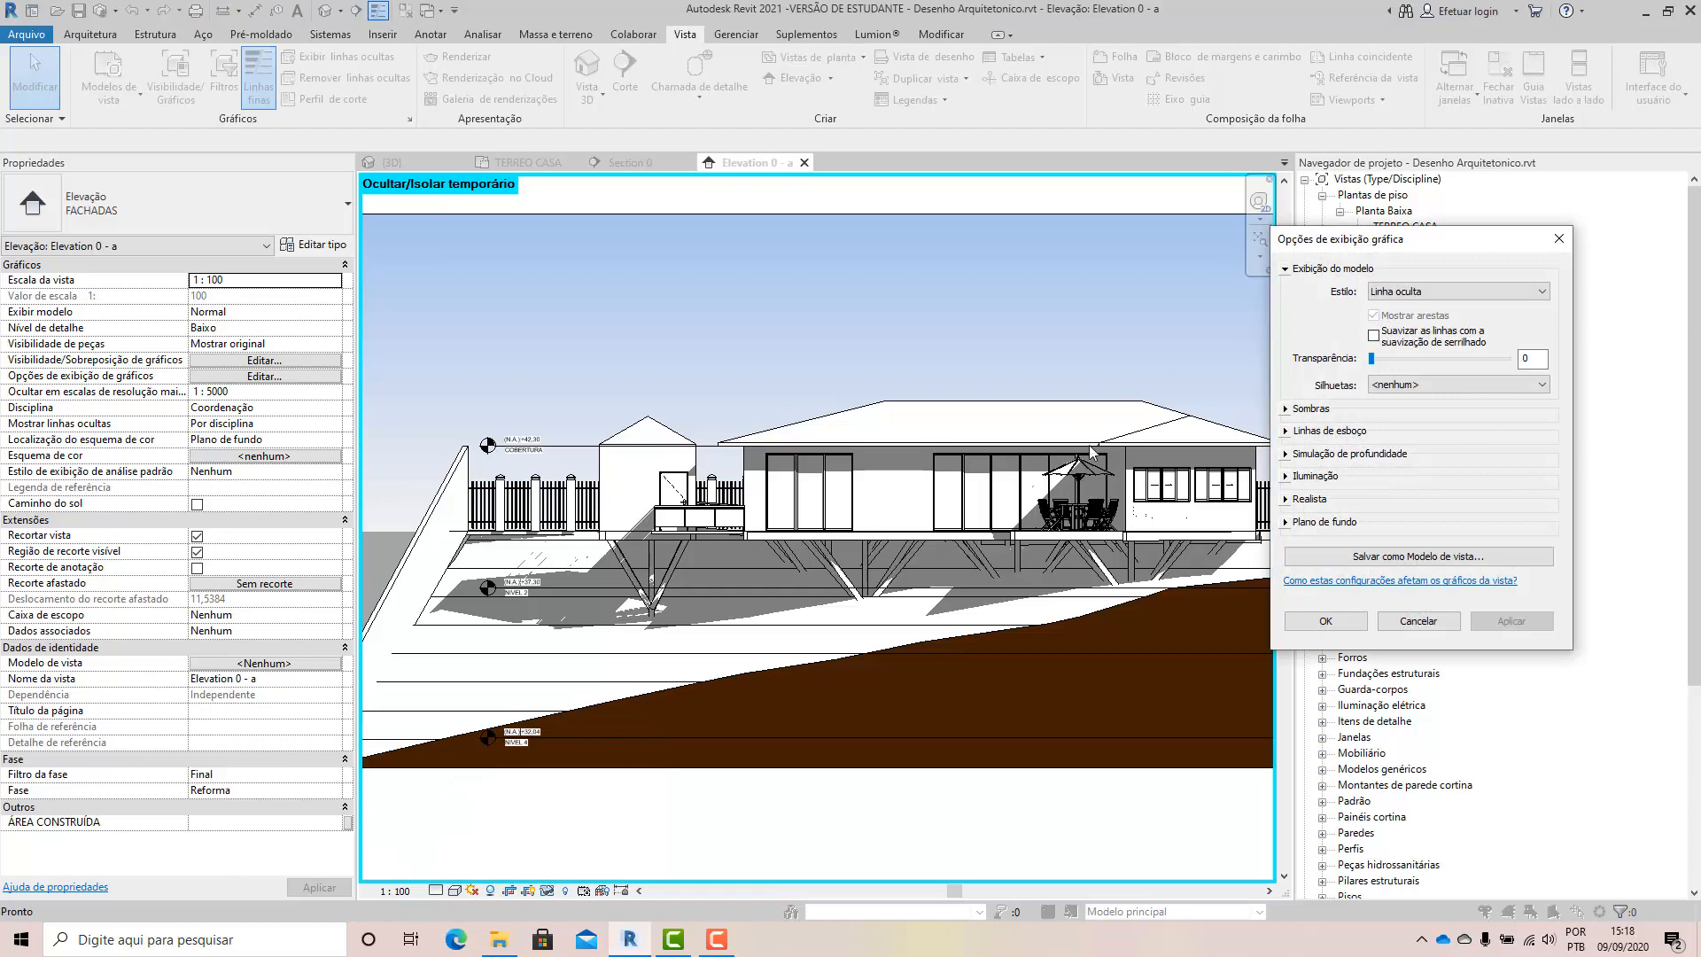
click(1418, 620)
Turn on anti-aliased line smoothing in the elevation view's graphic display options and apply it.
scroll(1076, 553, up, 2)
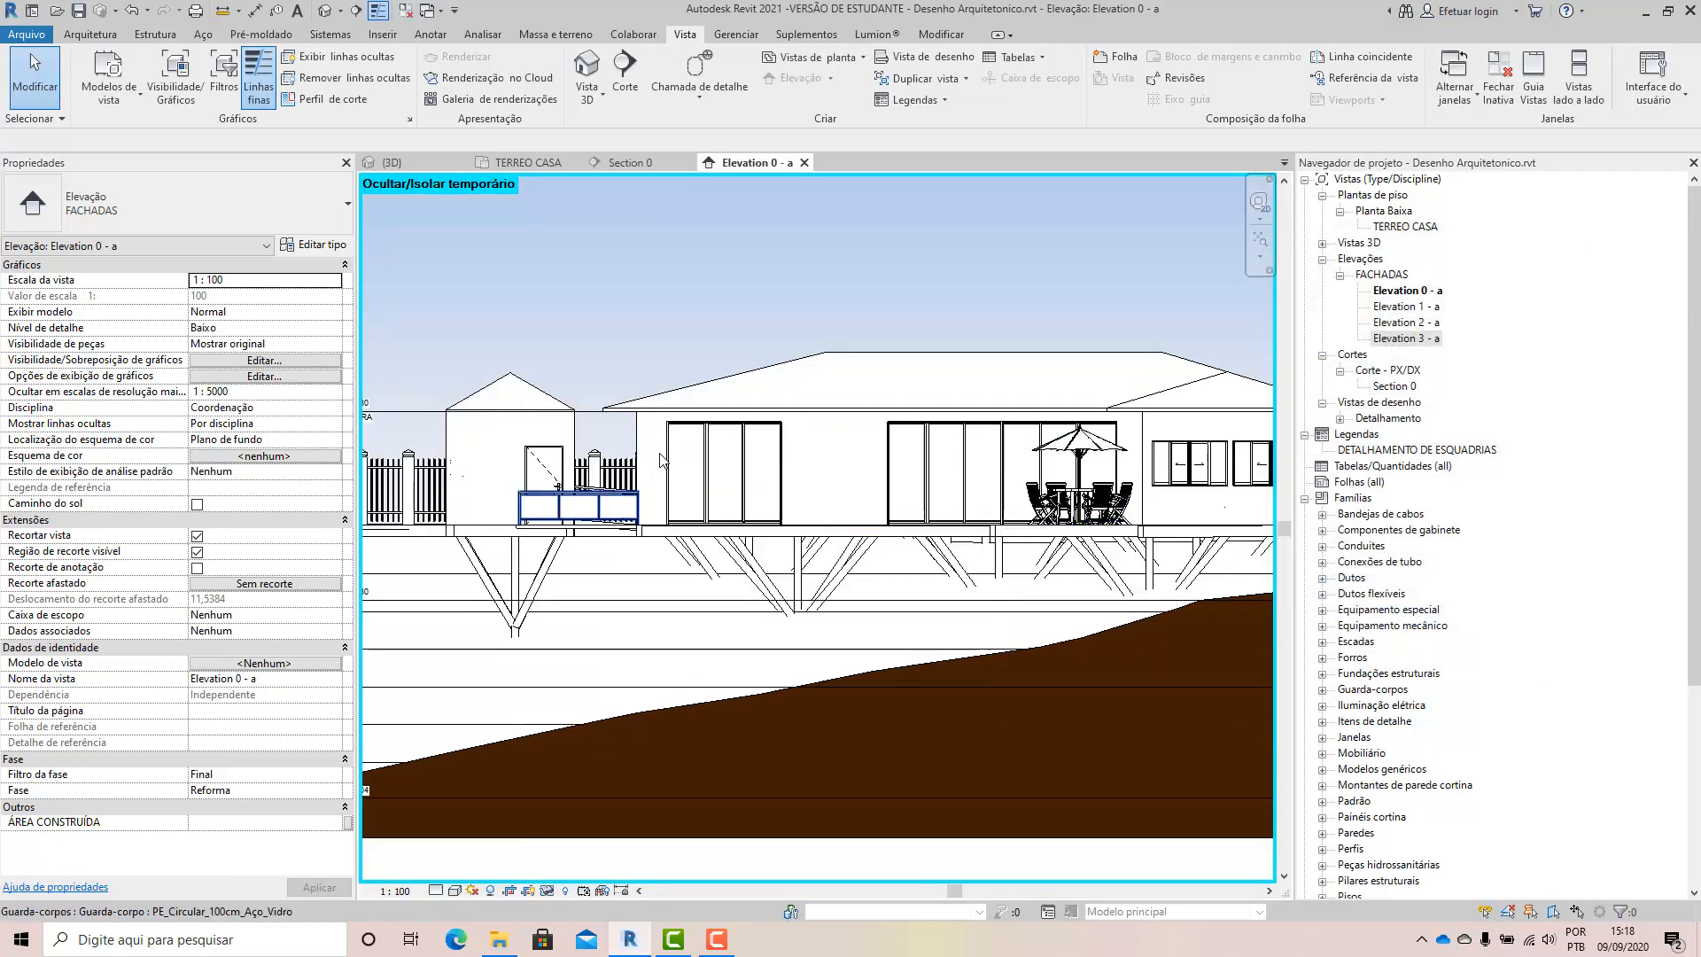
scroll(592, 305, up, 1)
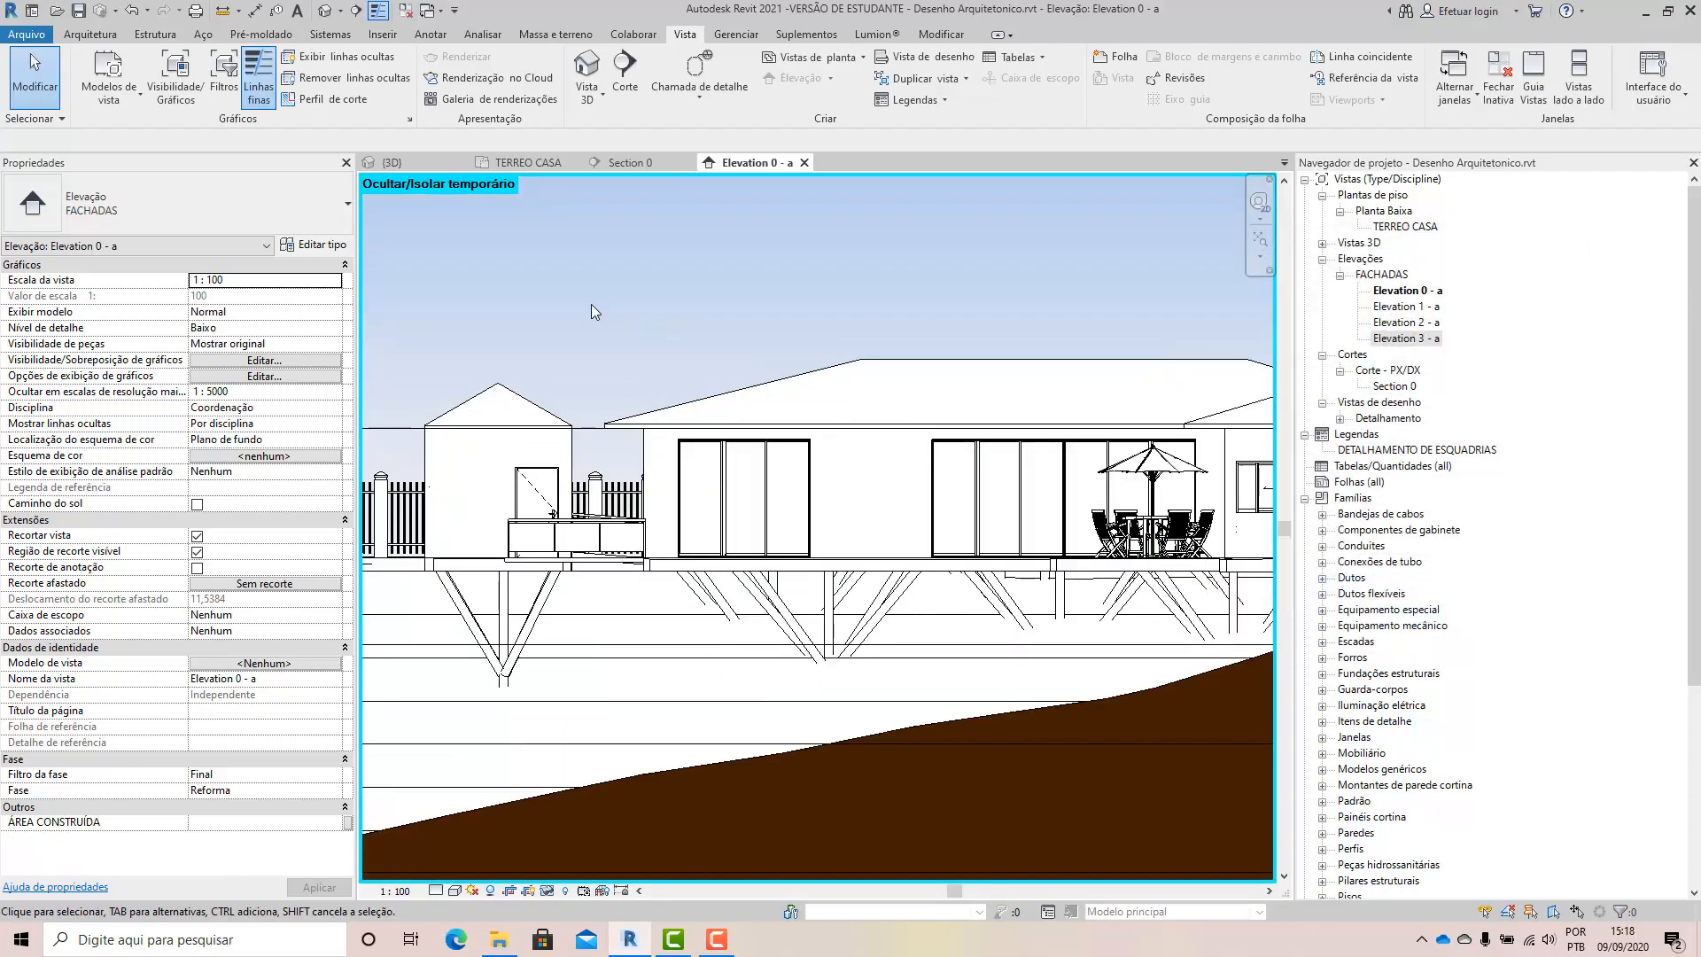
click(457, 890)
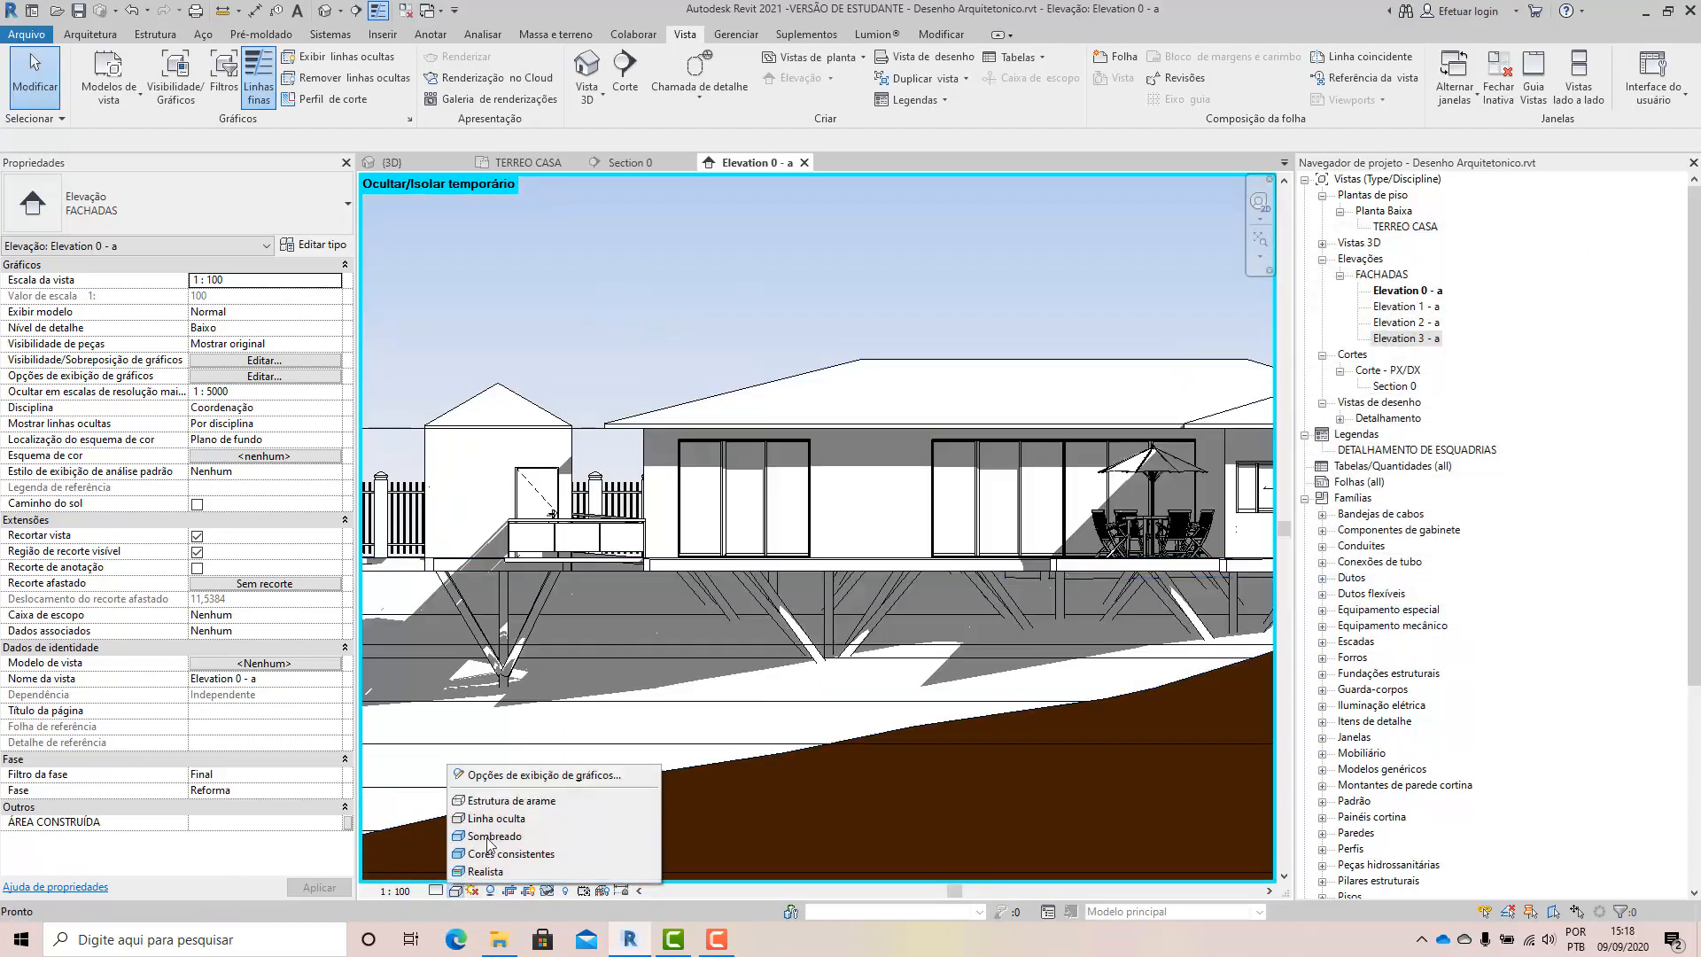
click(500, 775)
drag(1396, 254, 1478, 214)
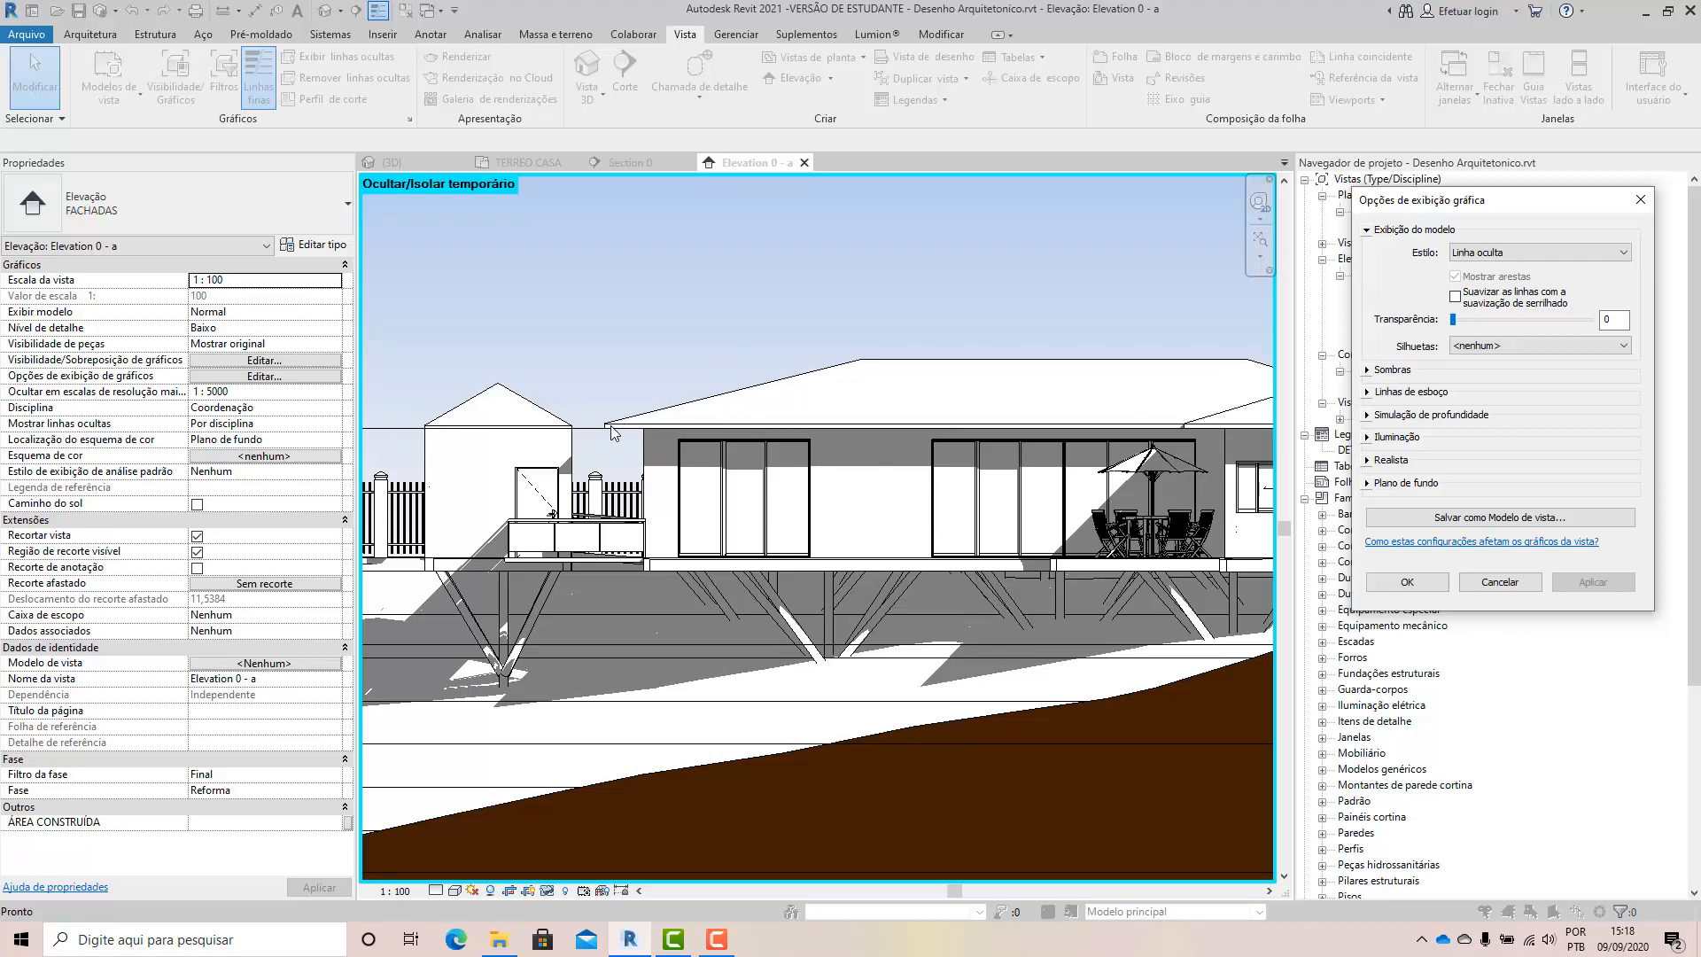
click(1455, 296)
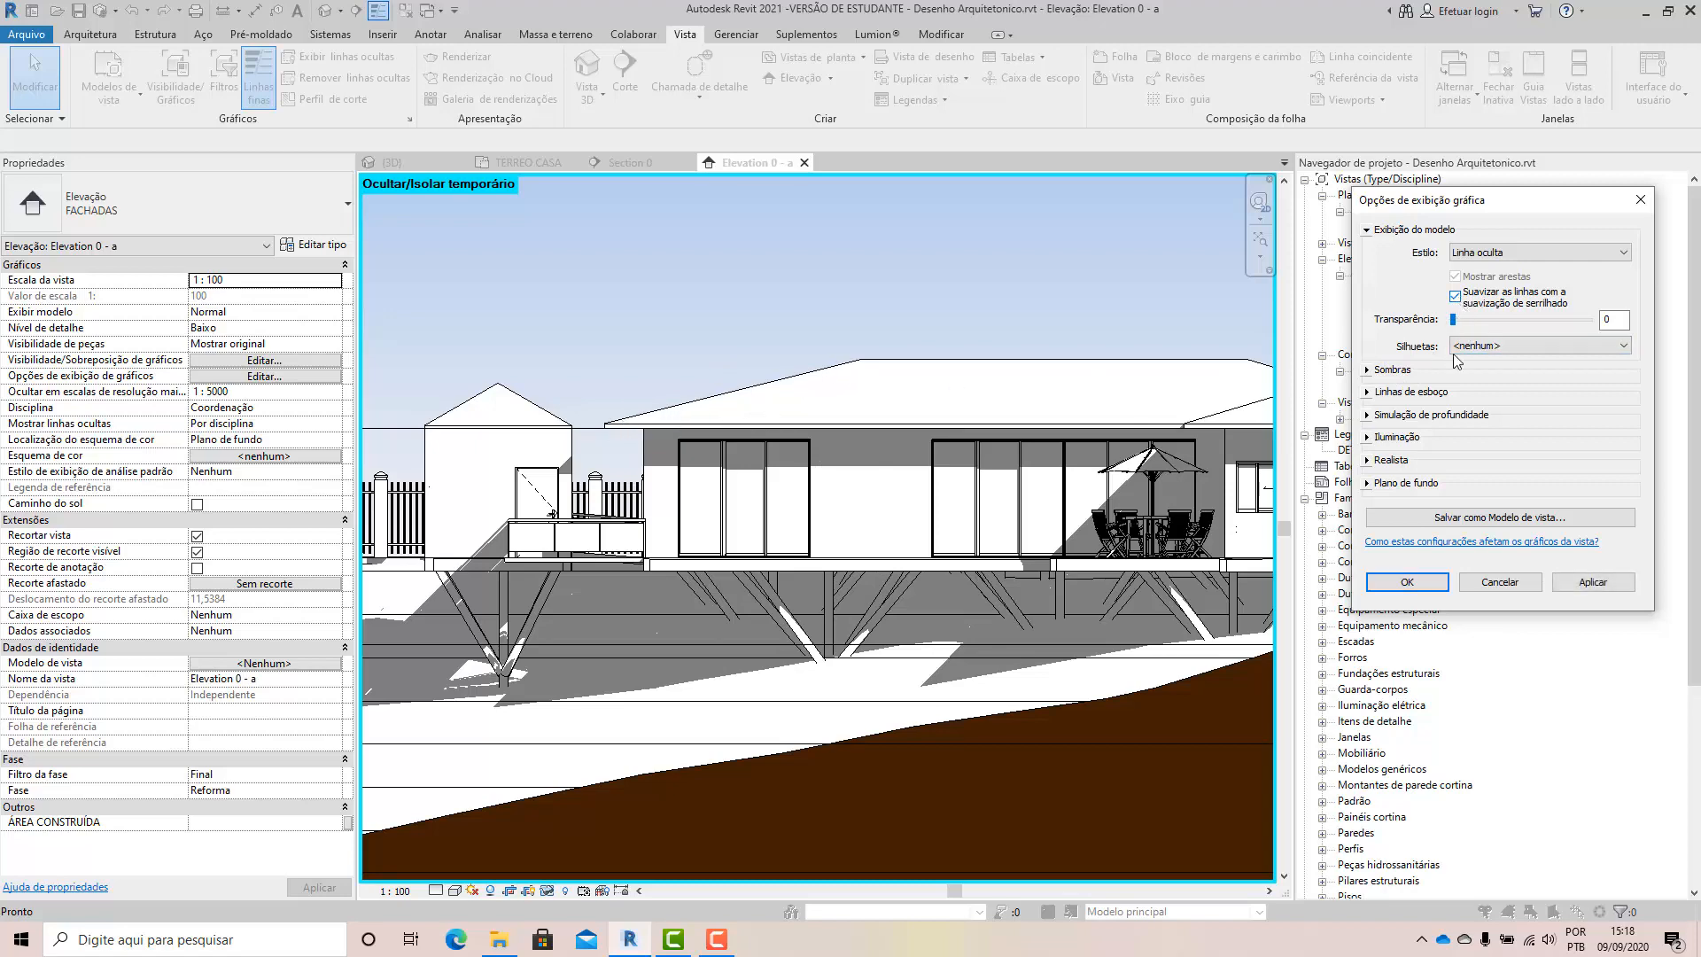
click(1582, 585)
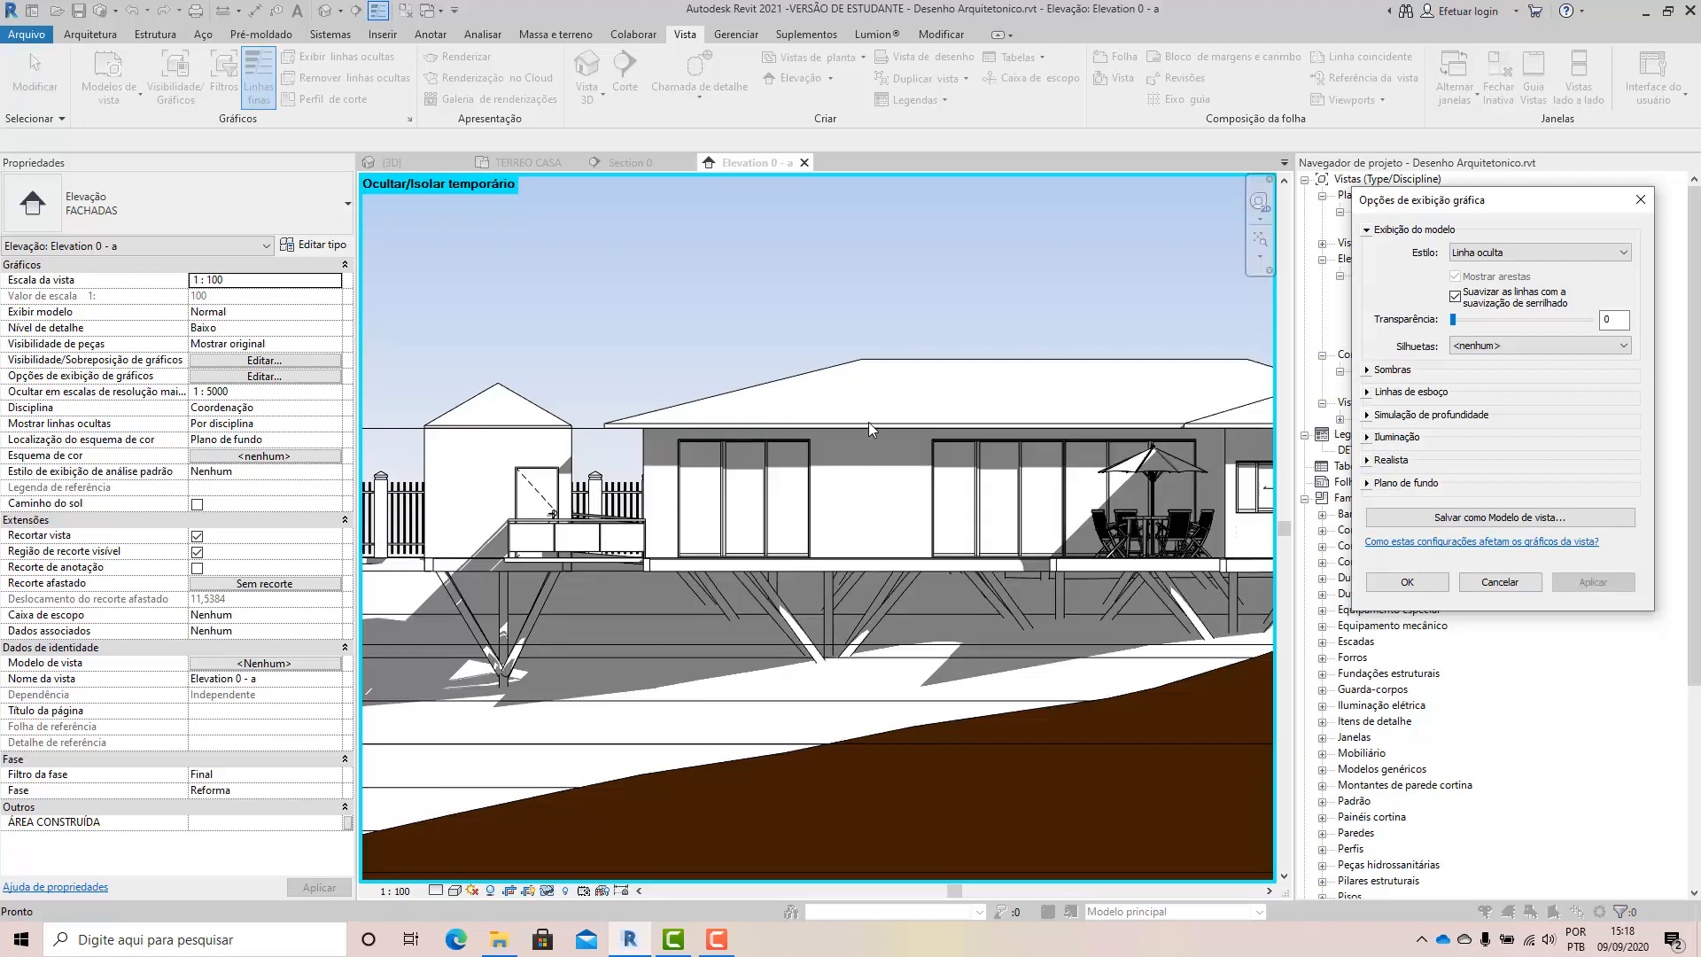
Turn off line smoothing and cast shadows in the elevation view and apply the change.
click(1455, 296)
click(1379, 370)
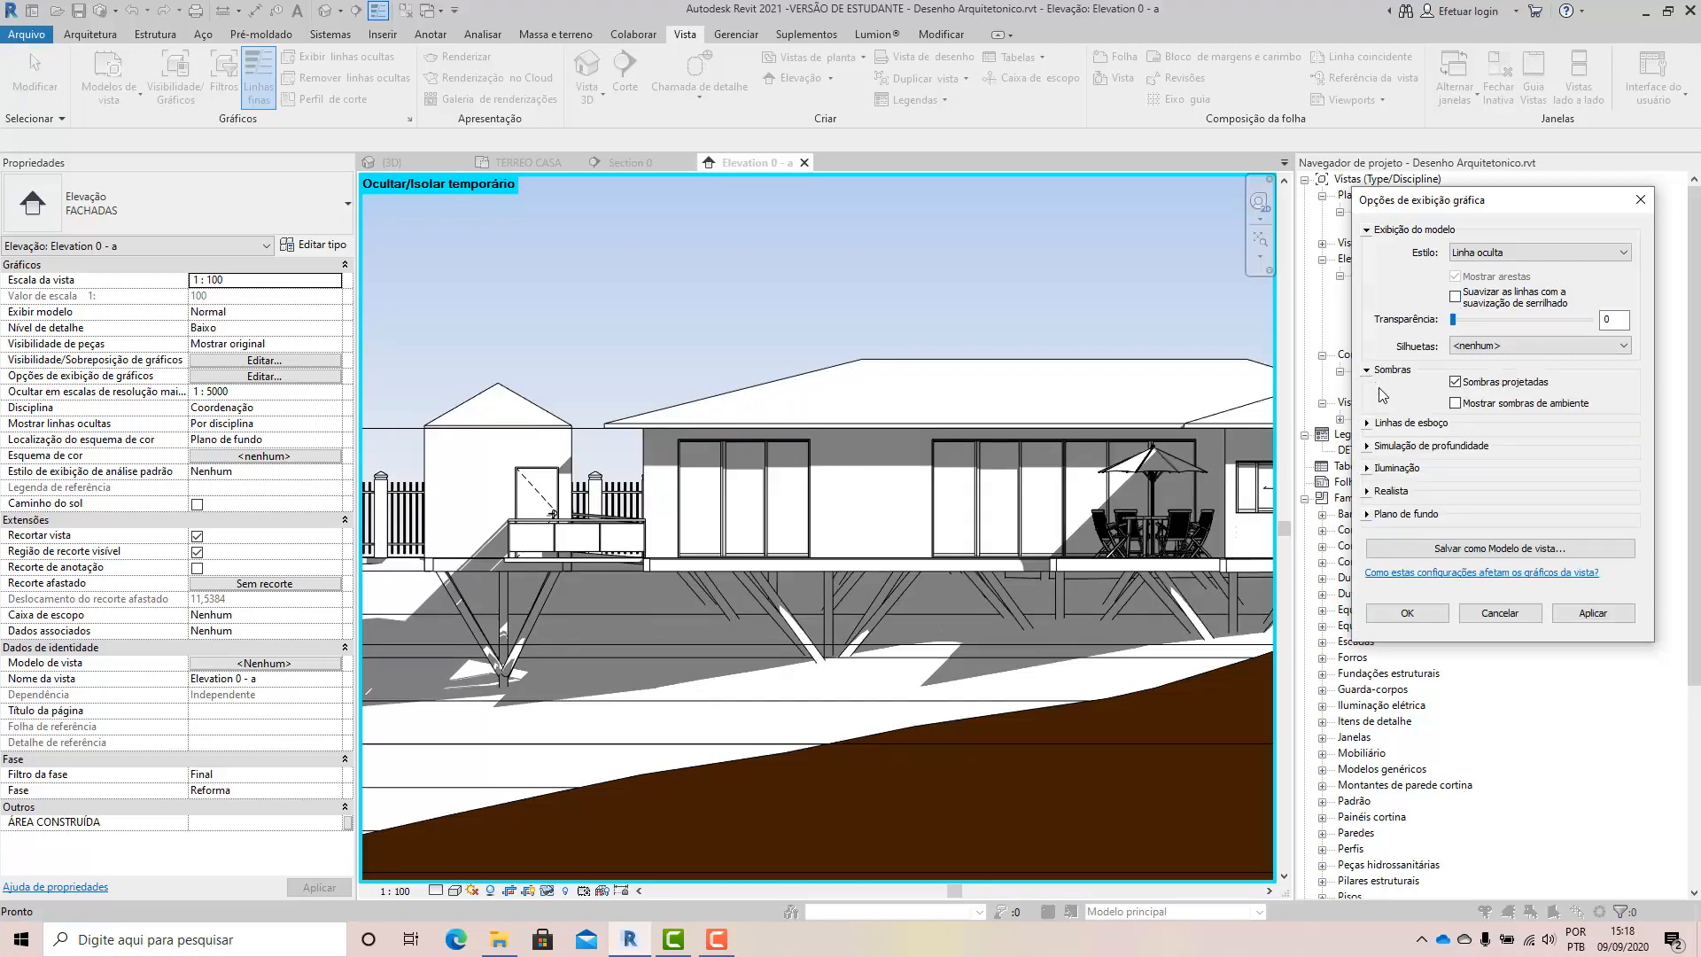
click(1455, 383)
click(1583, 615)
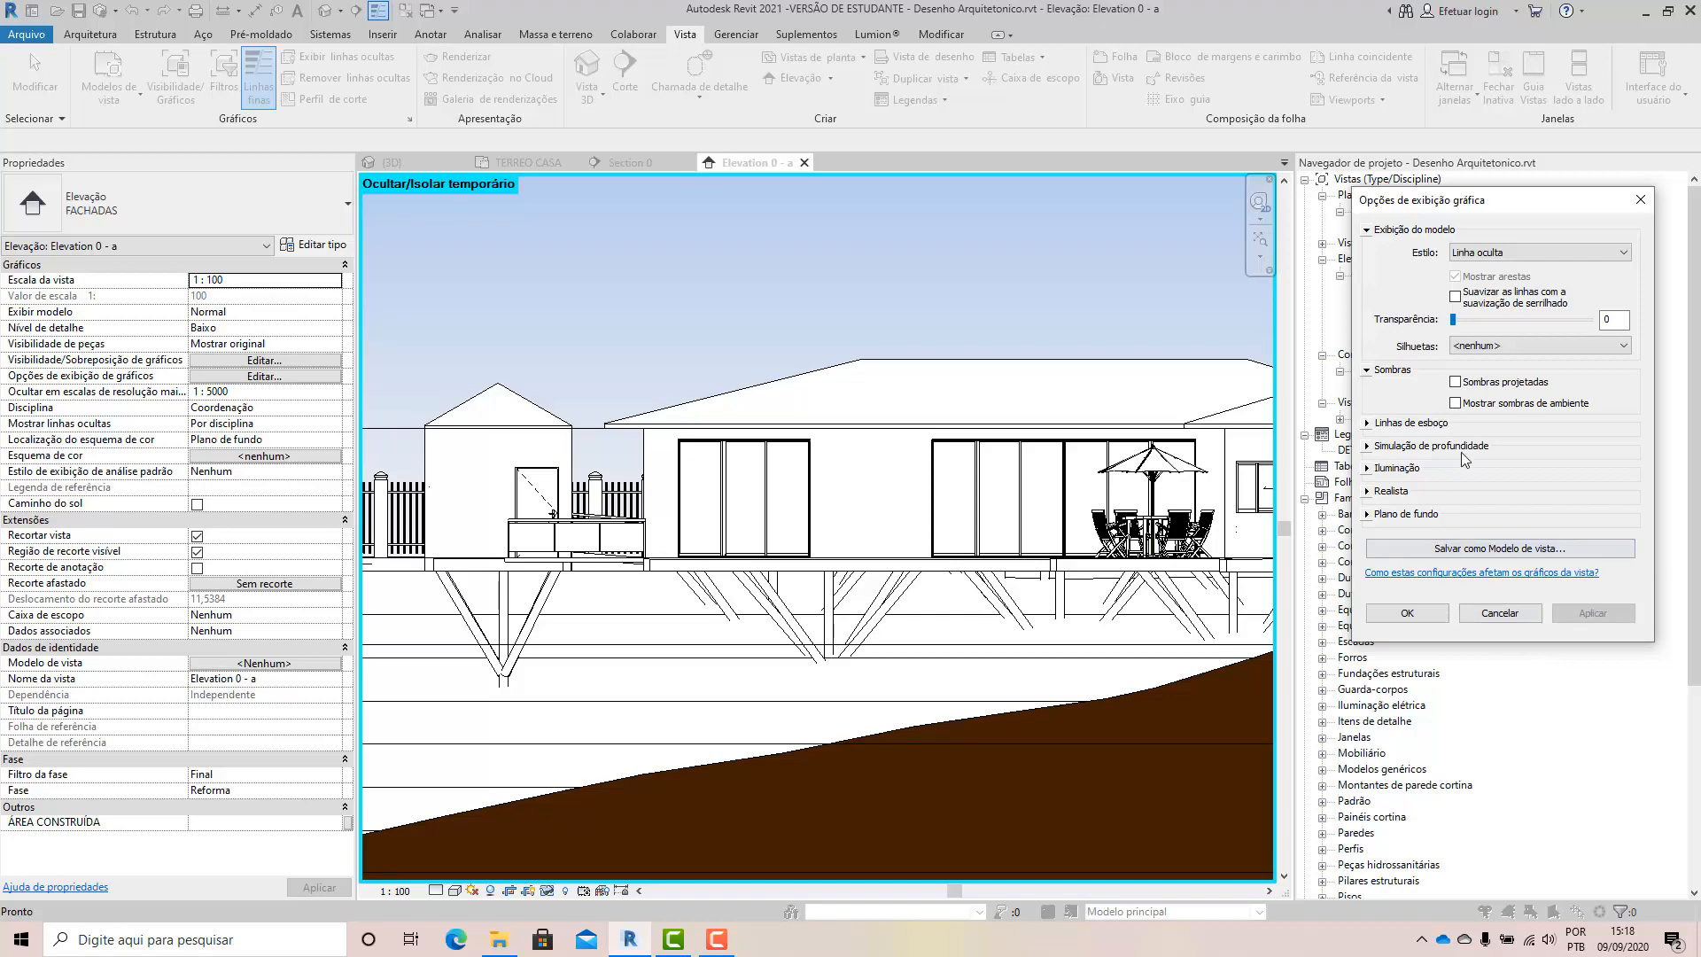
Apply ambient shadows to the elevation view, and add cast shadows to compare the combined effect.
click(1456, 404)
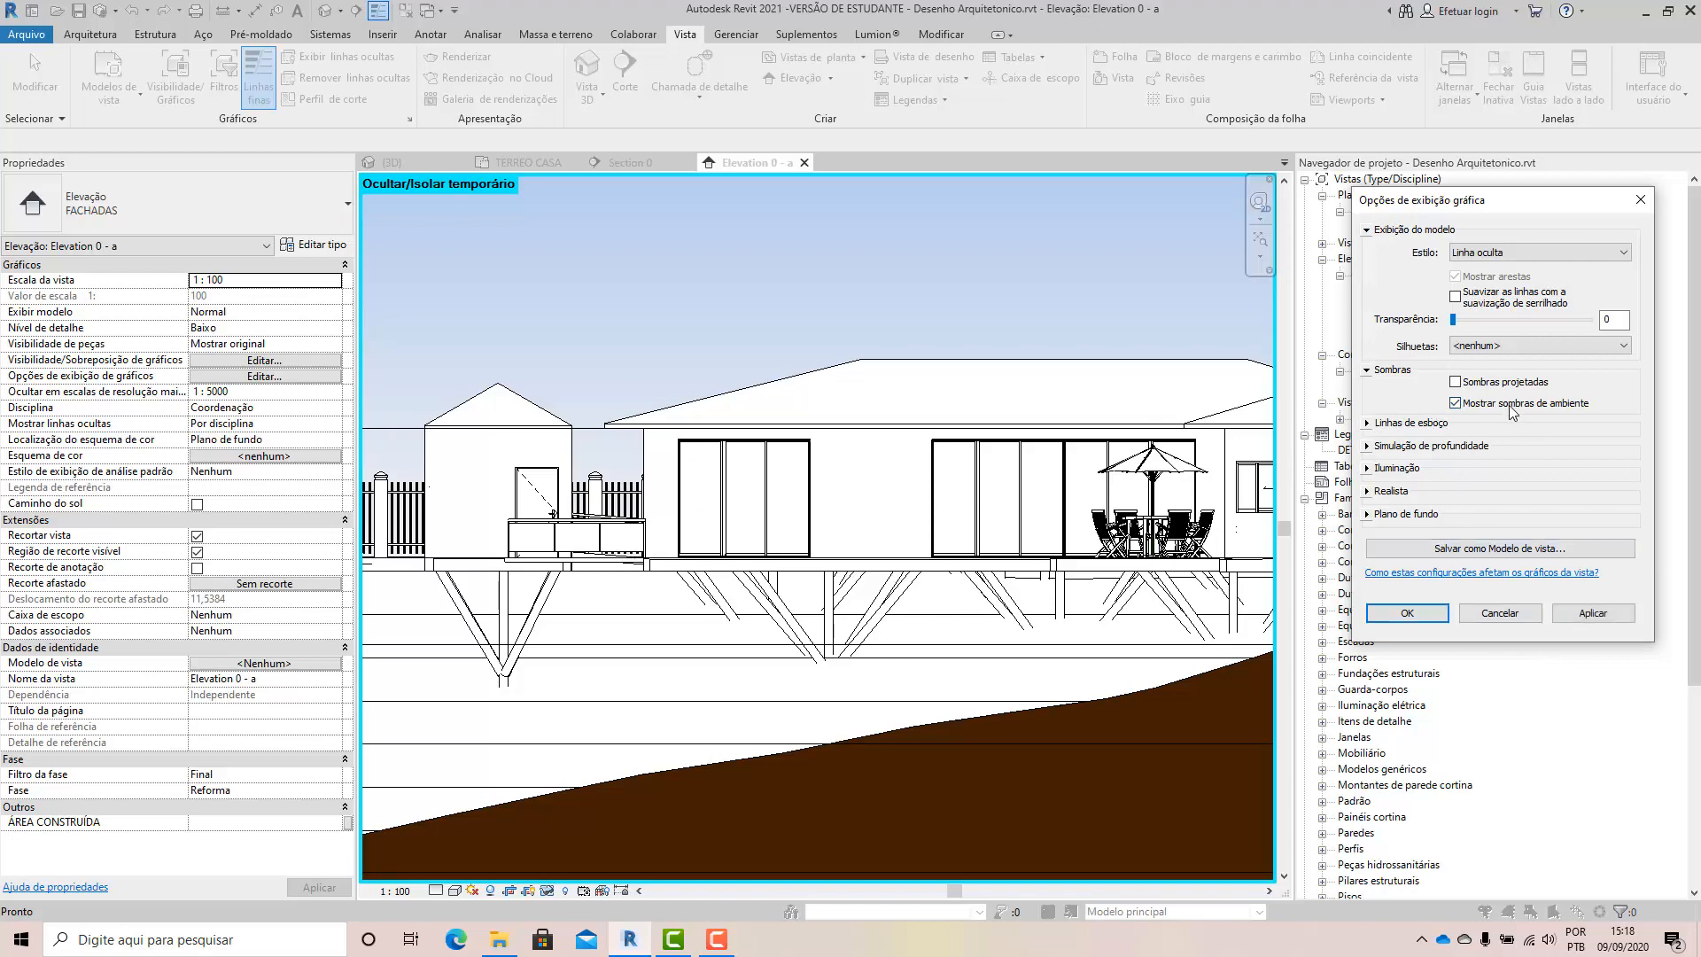
click(1570, 619)
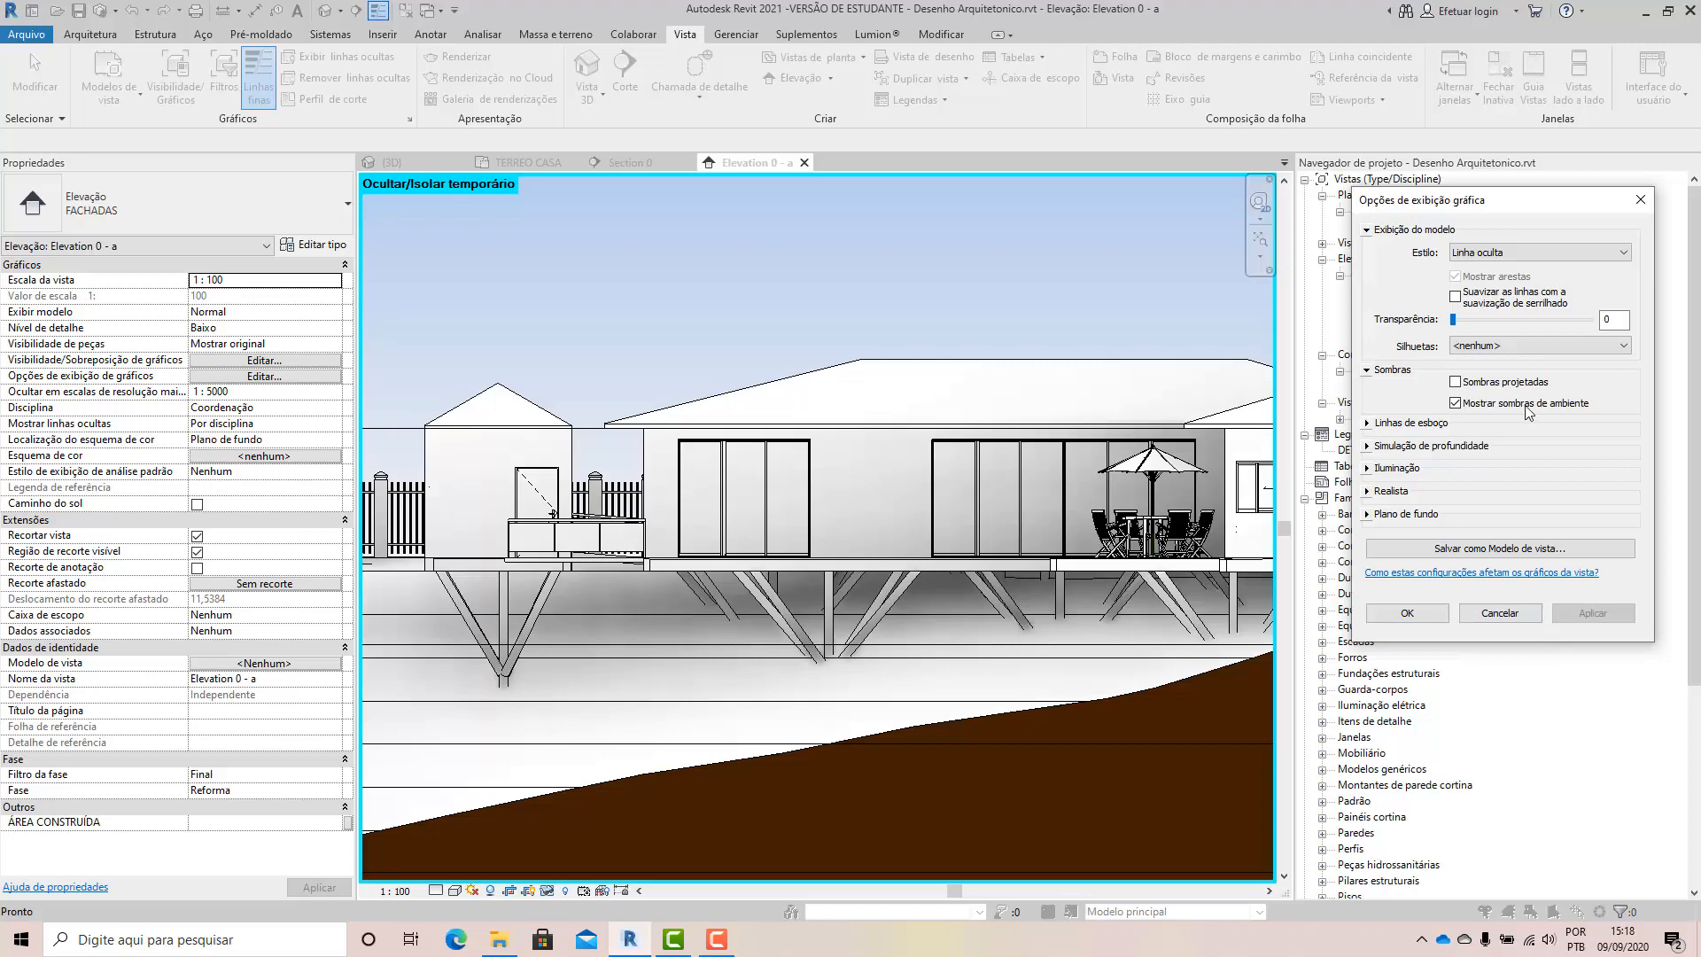
click(1456, 382)
click(1607, 619)
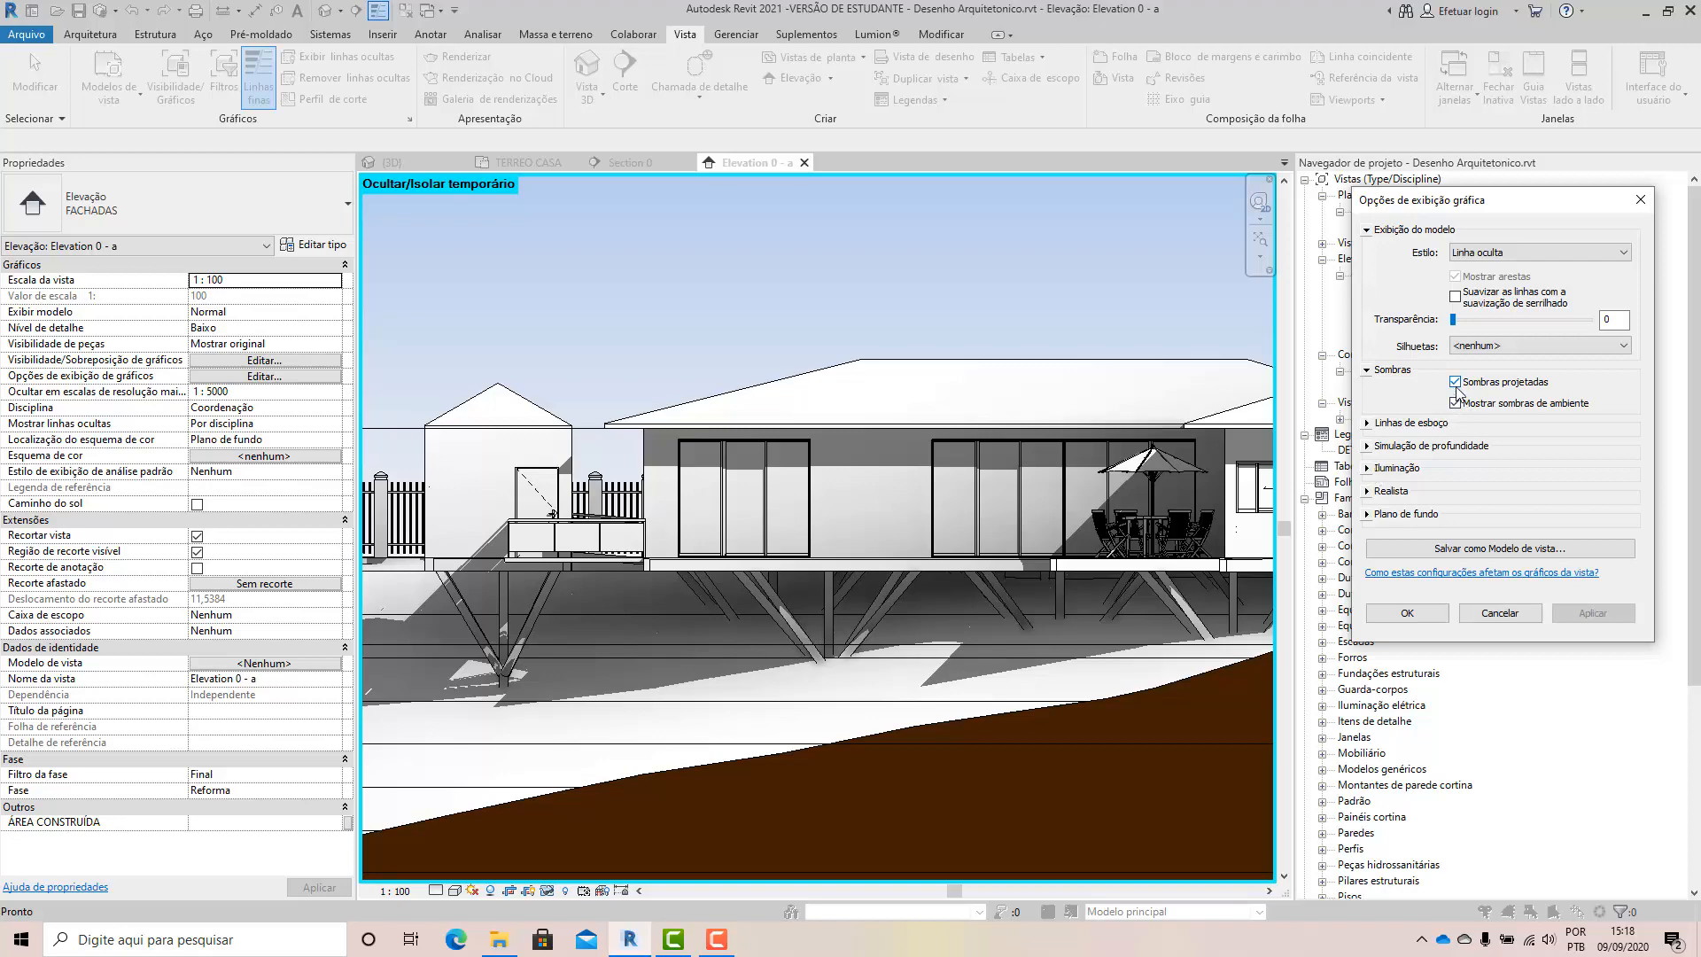
click(905, 680)
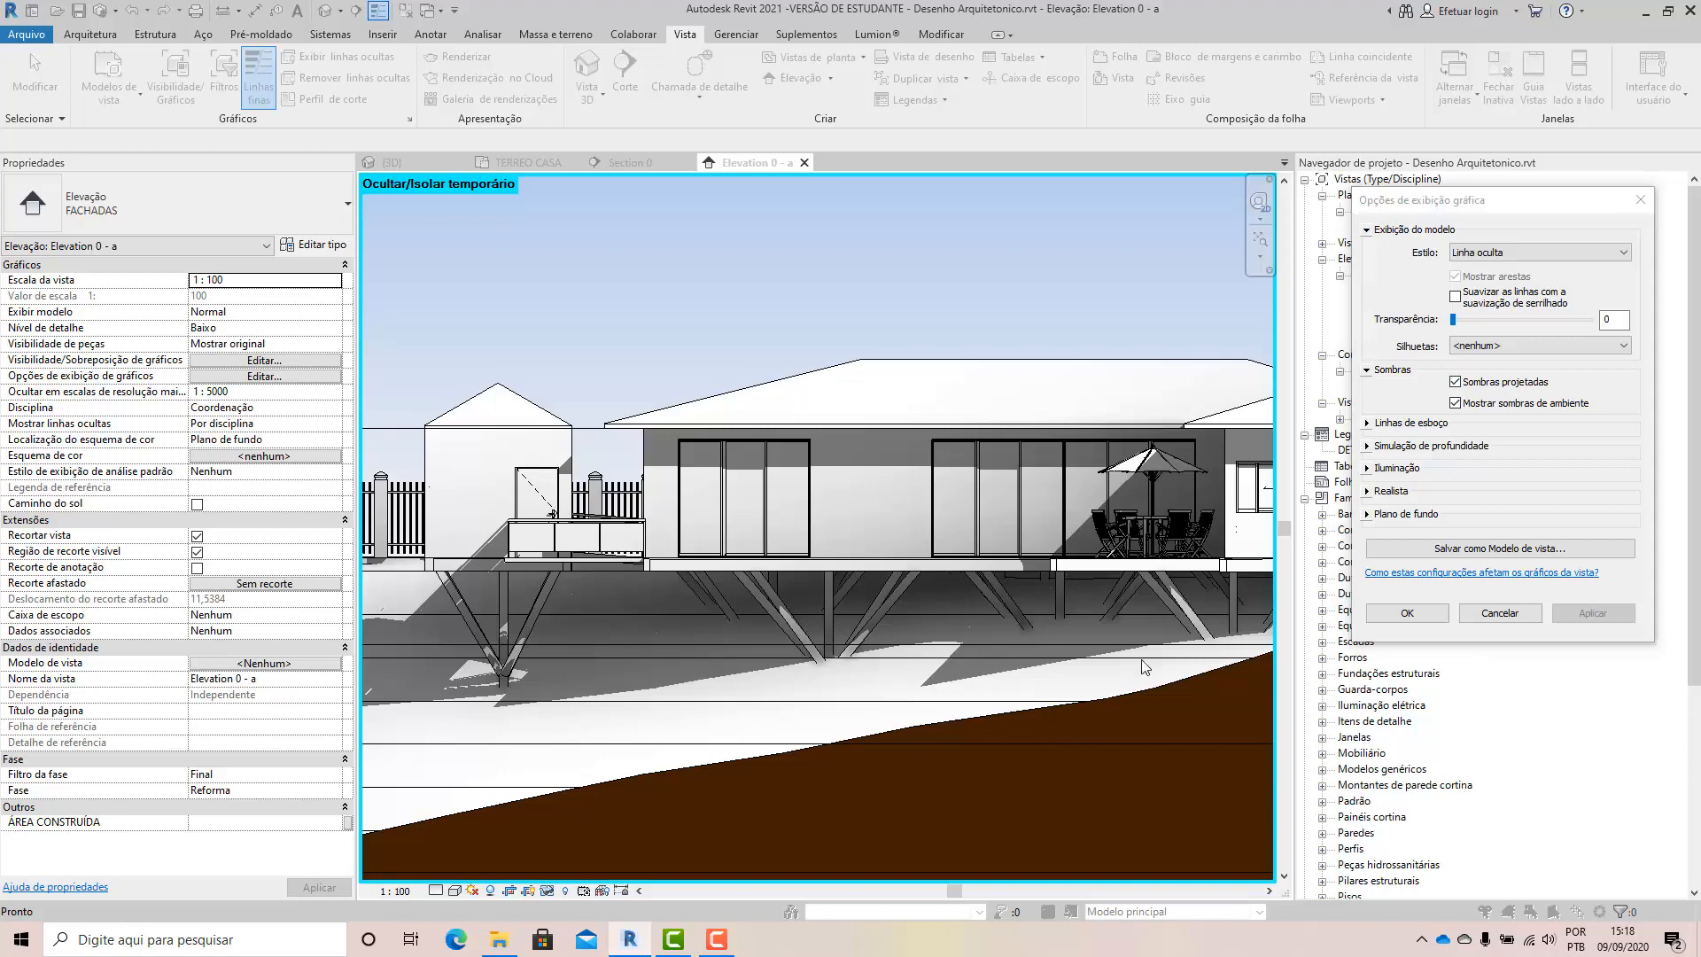
Show the sketchy line settings, and turn off both cast and ambient shadows in the elevation view.
click(1375, 428)
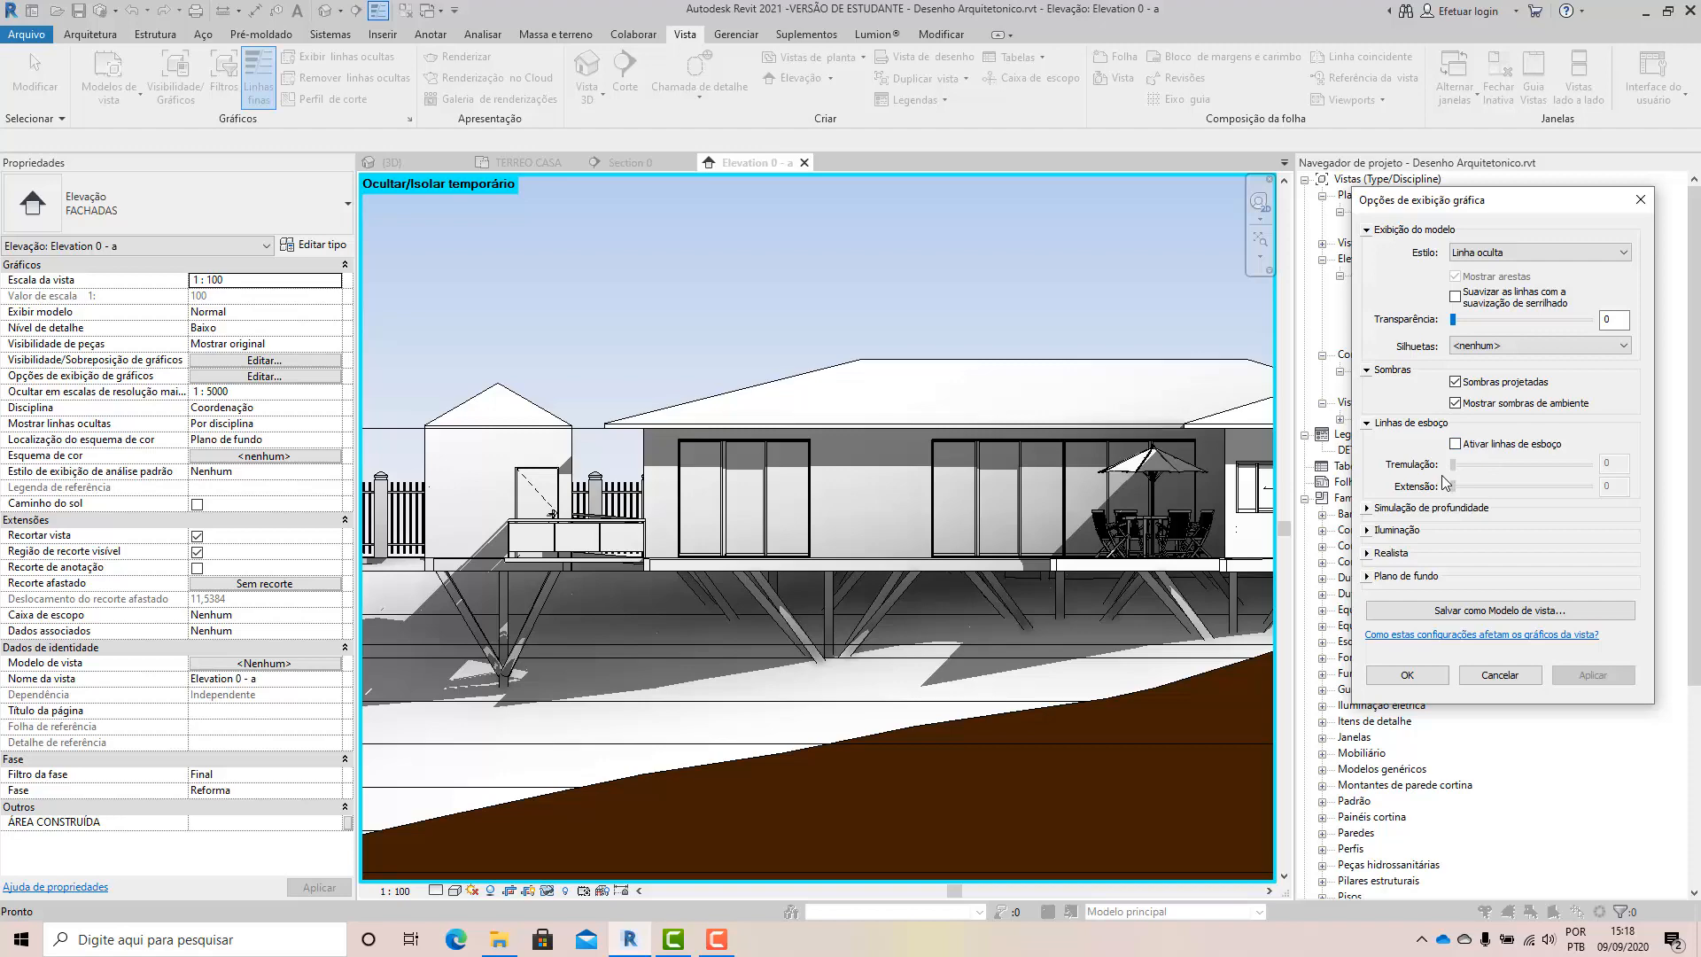
click(1455, 382)
click(1455, 403)
click(1592, 675)
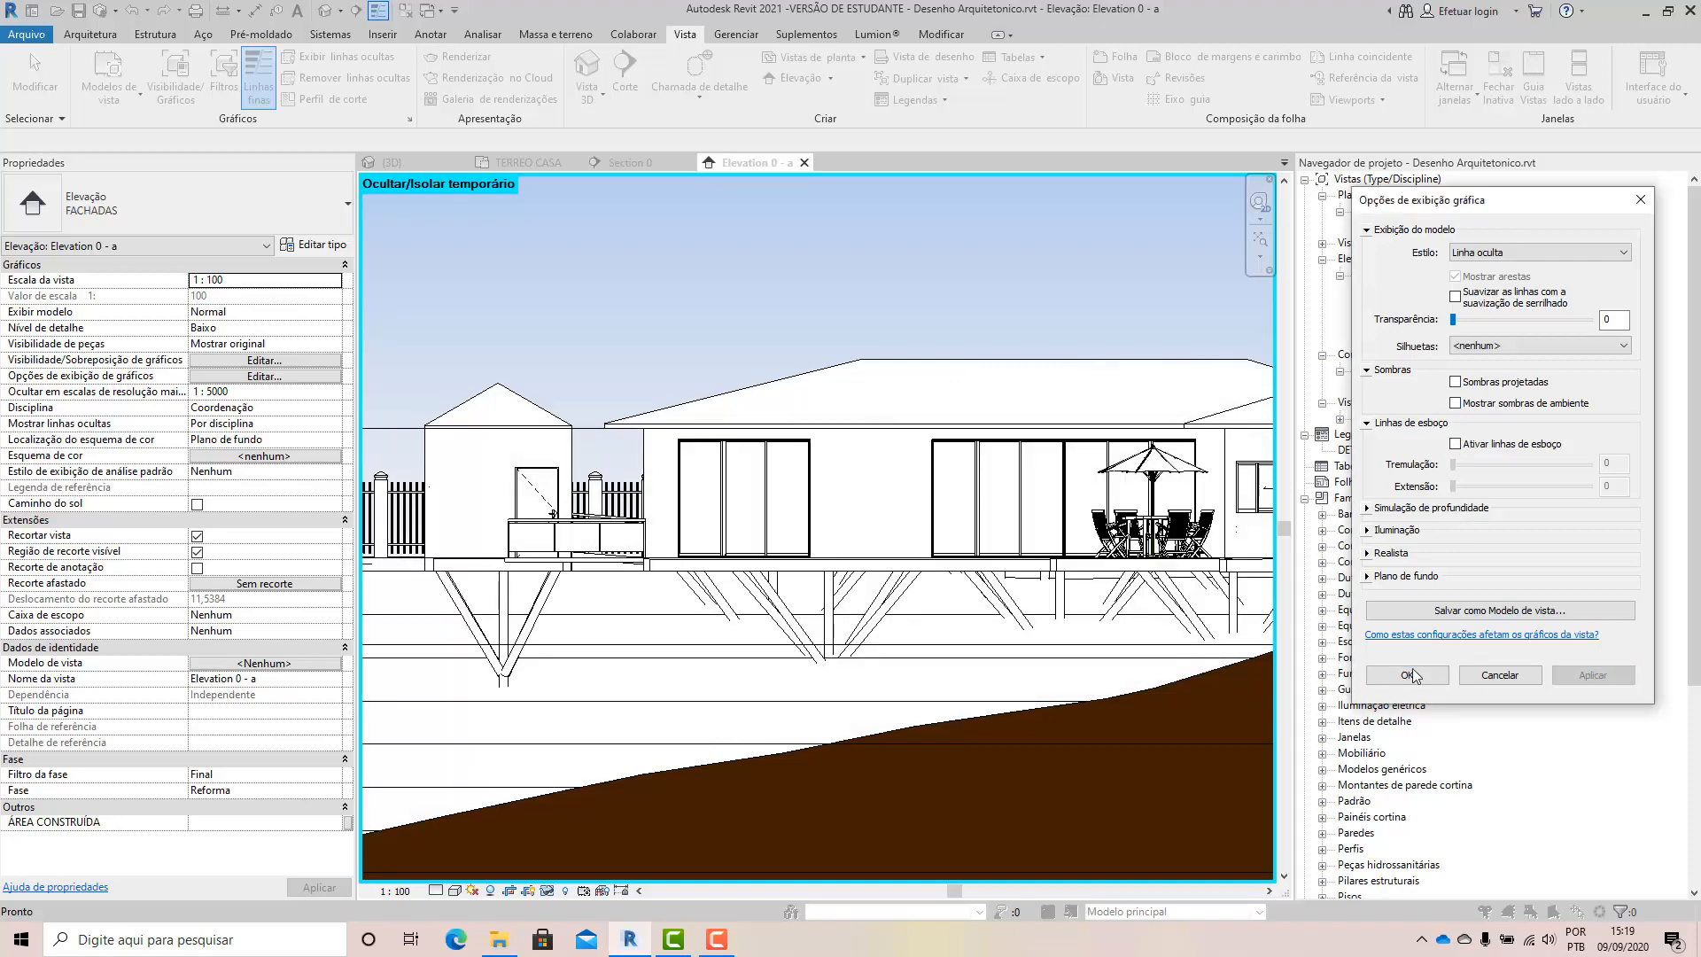
Enable sketchy lines with jitter 3 and extension 6 and apply them to the elevation view.
click(1455, 444)
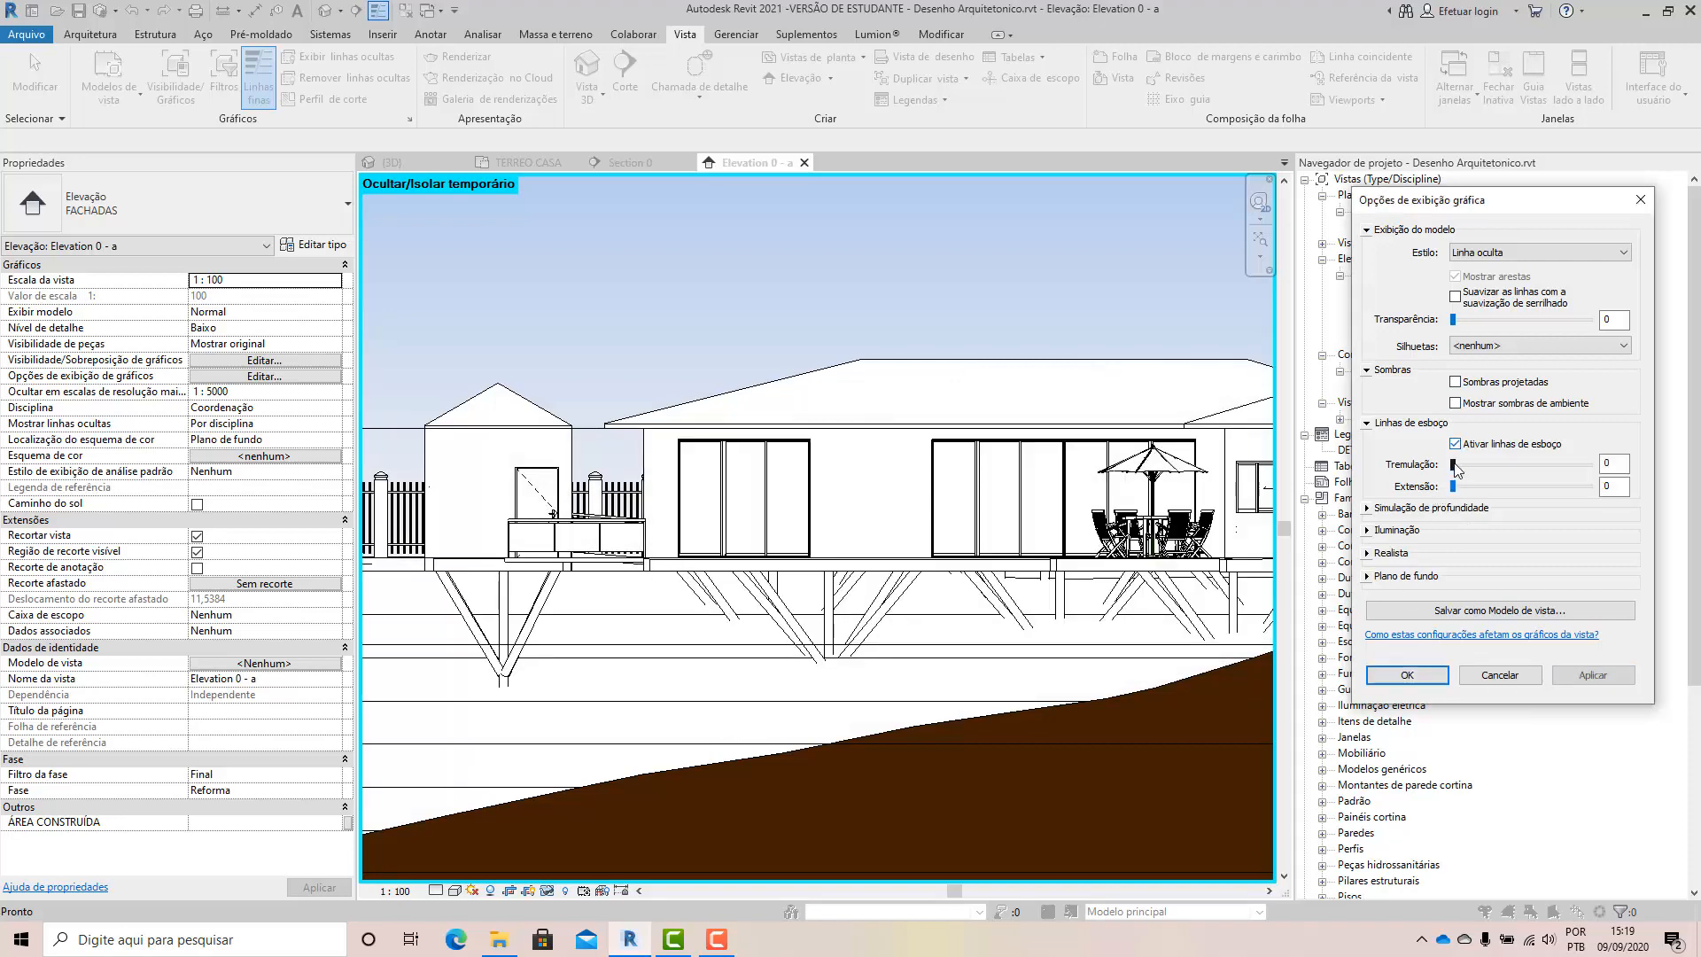
drag(1454, 464, 1534, 486)
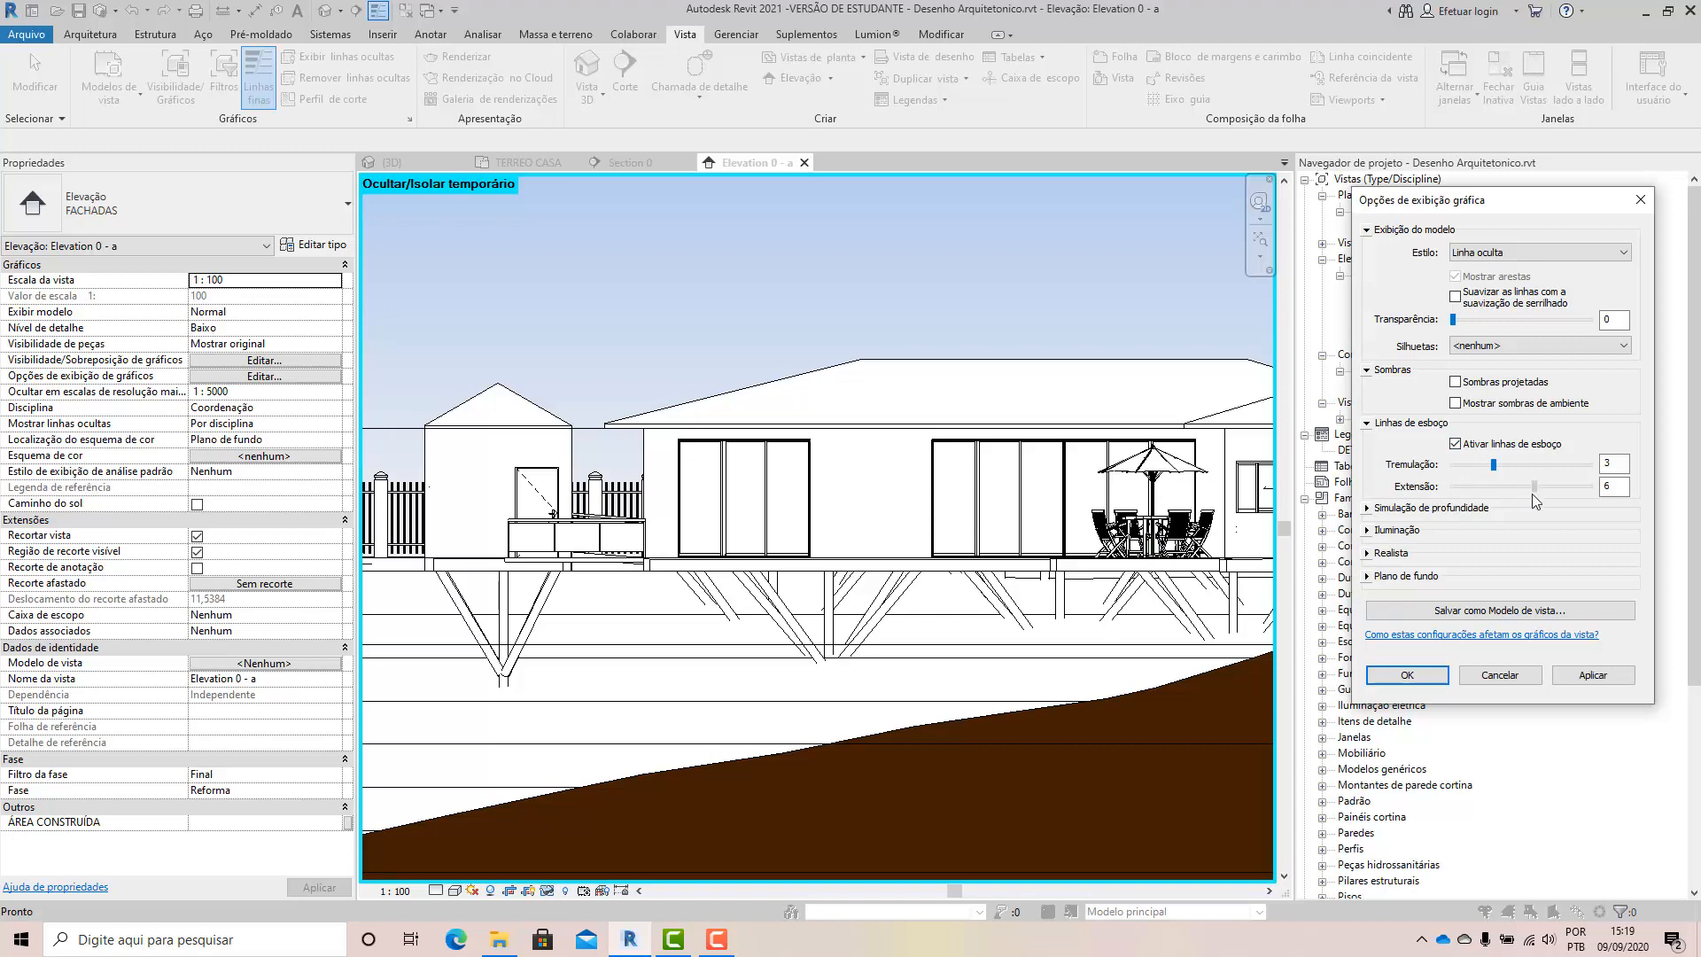
click(1575, 677)
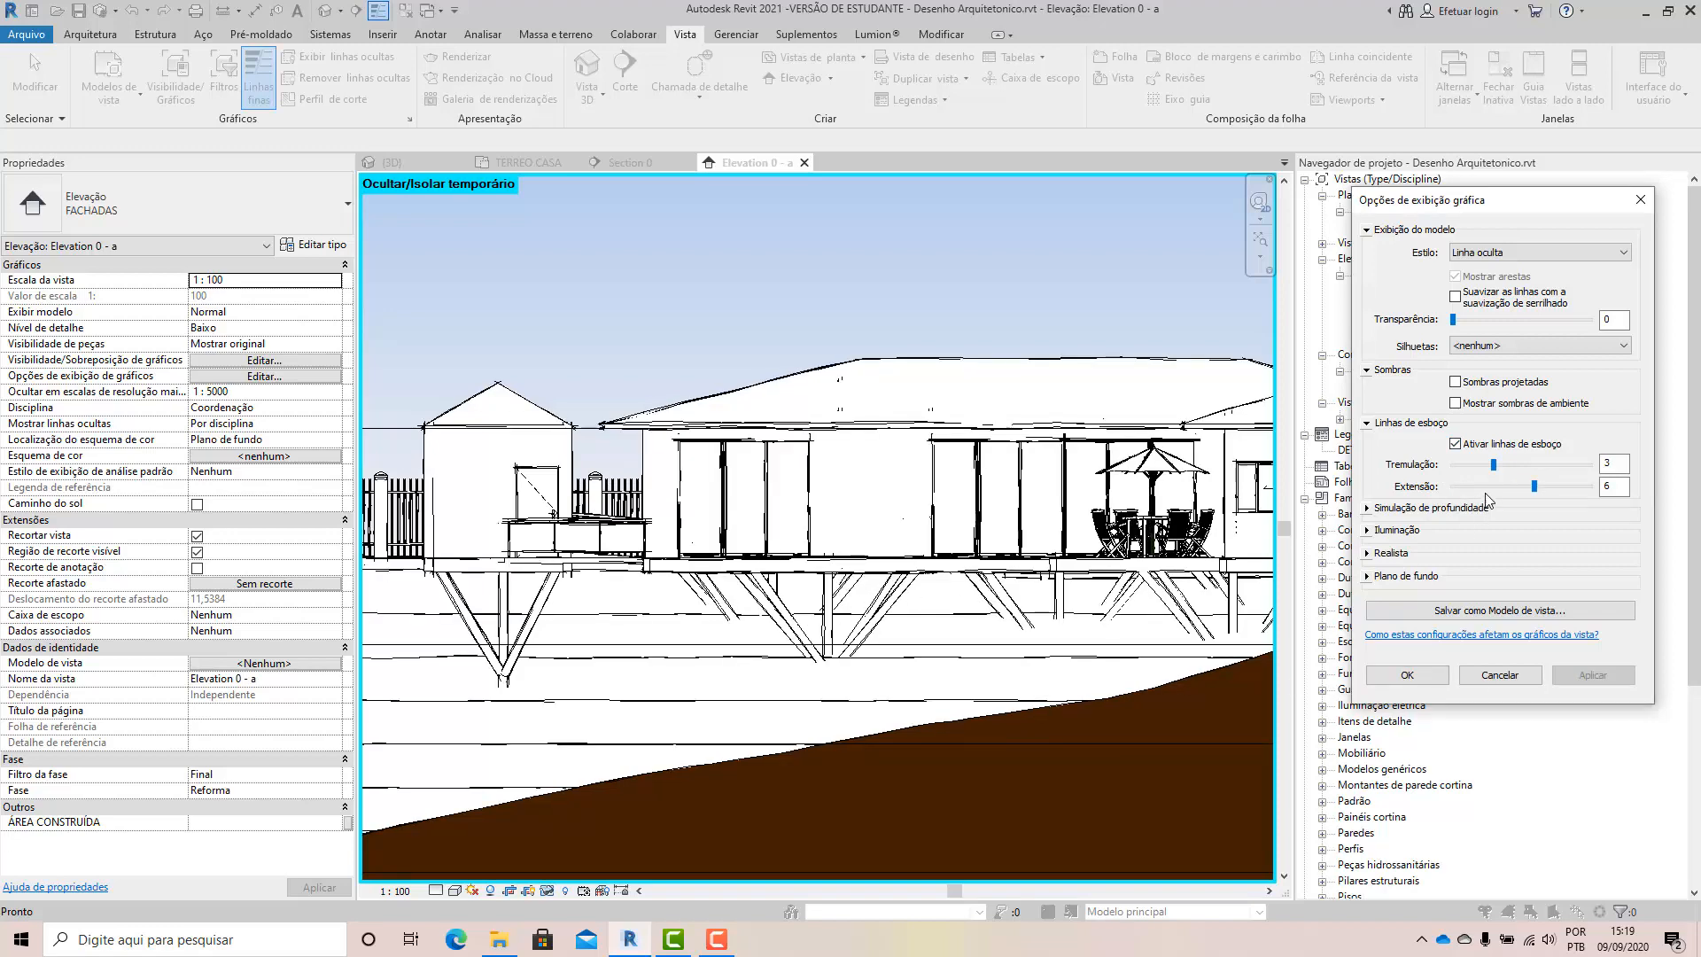
Reset jitter and extension to 0, disable sketchy lines, and apply cast and ambient shadows again.
drag(1495, 465, 1418, 470)
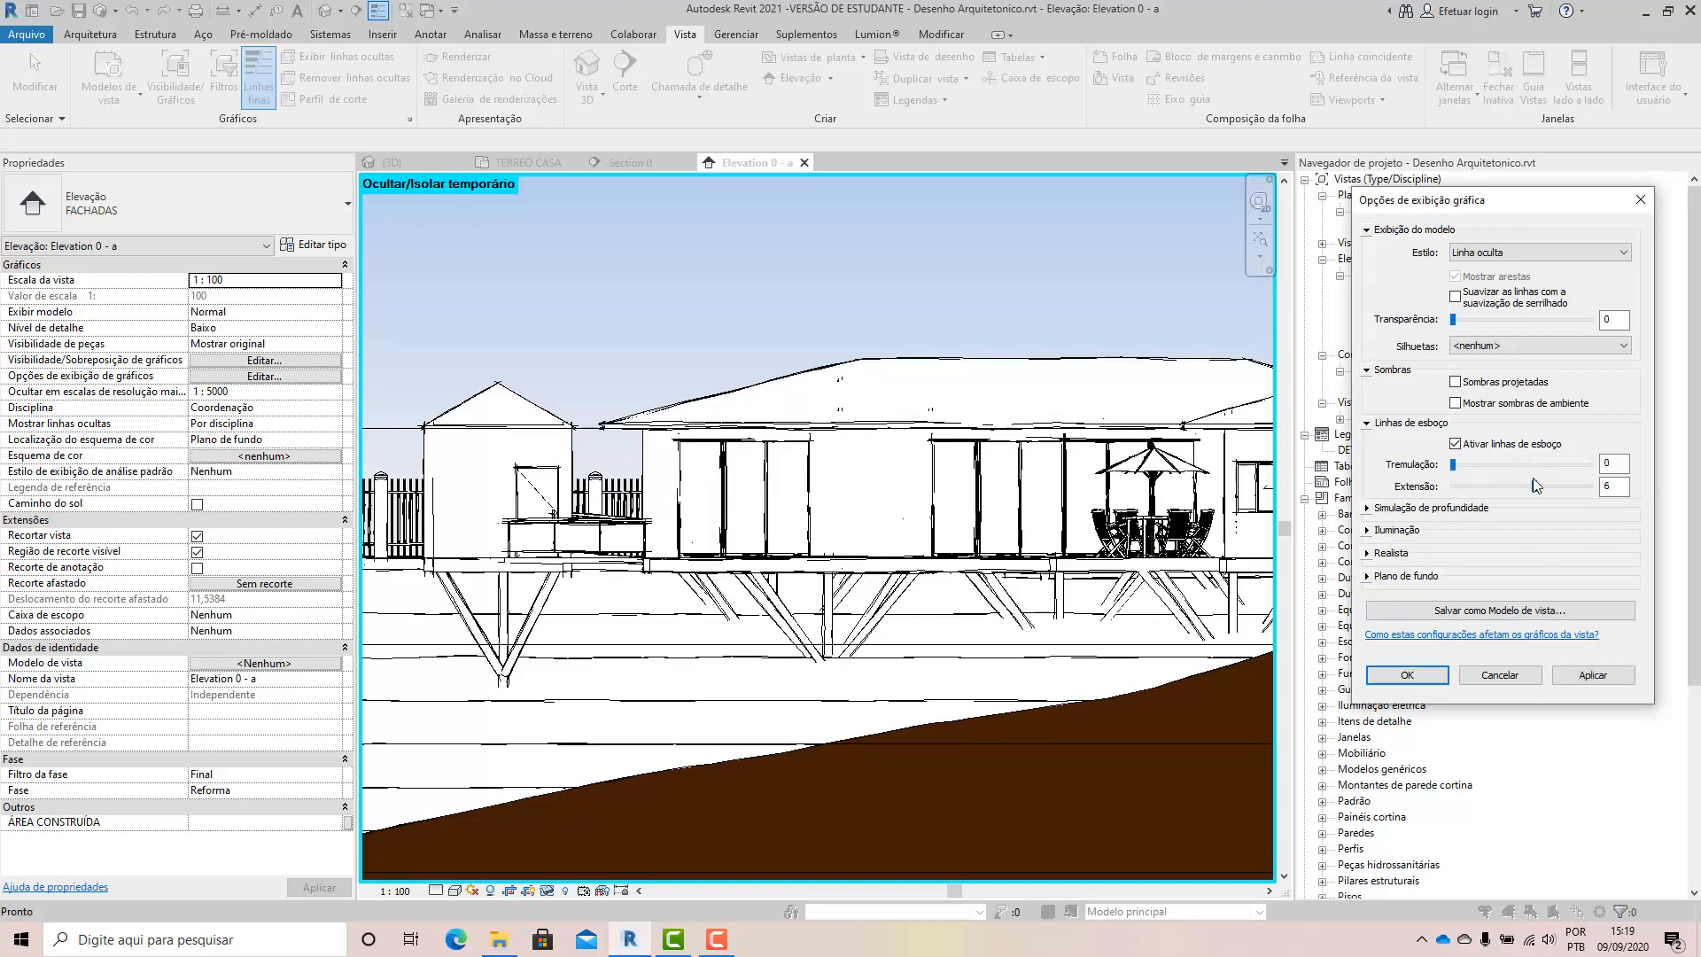
drag(1534, 494, 1415, 496)
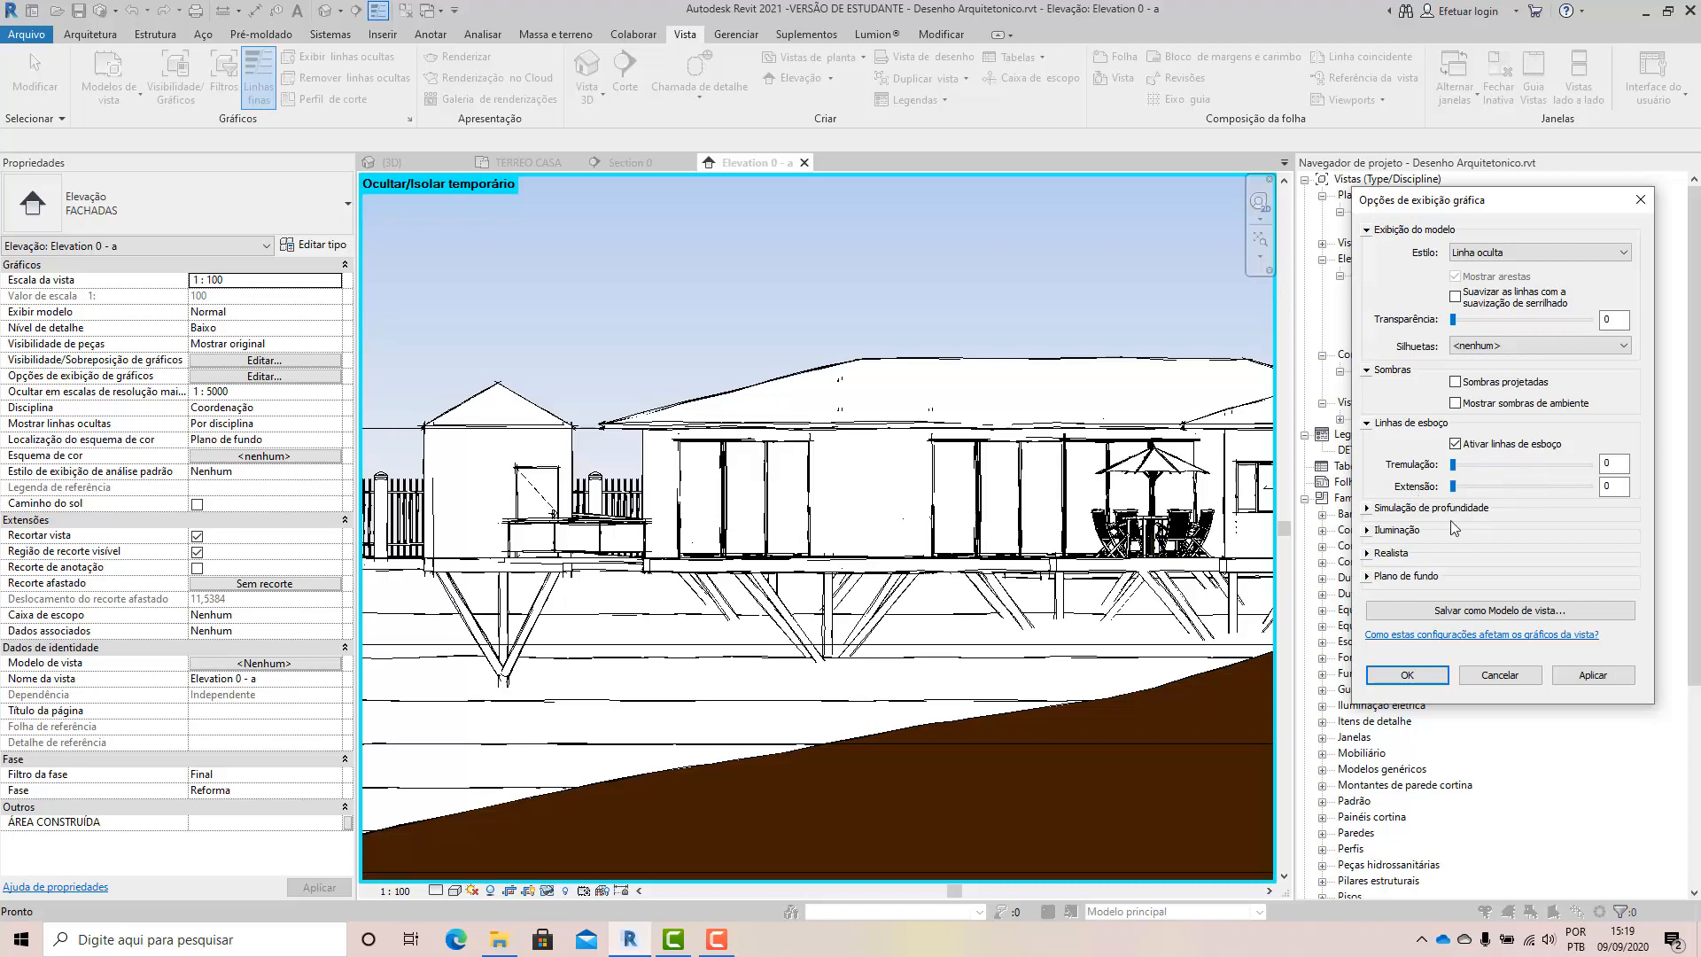
click(1456, 444)
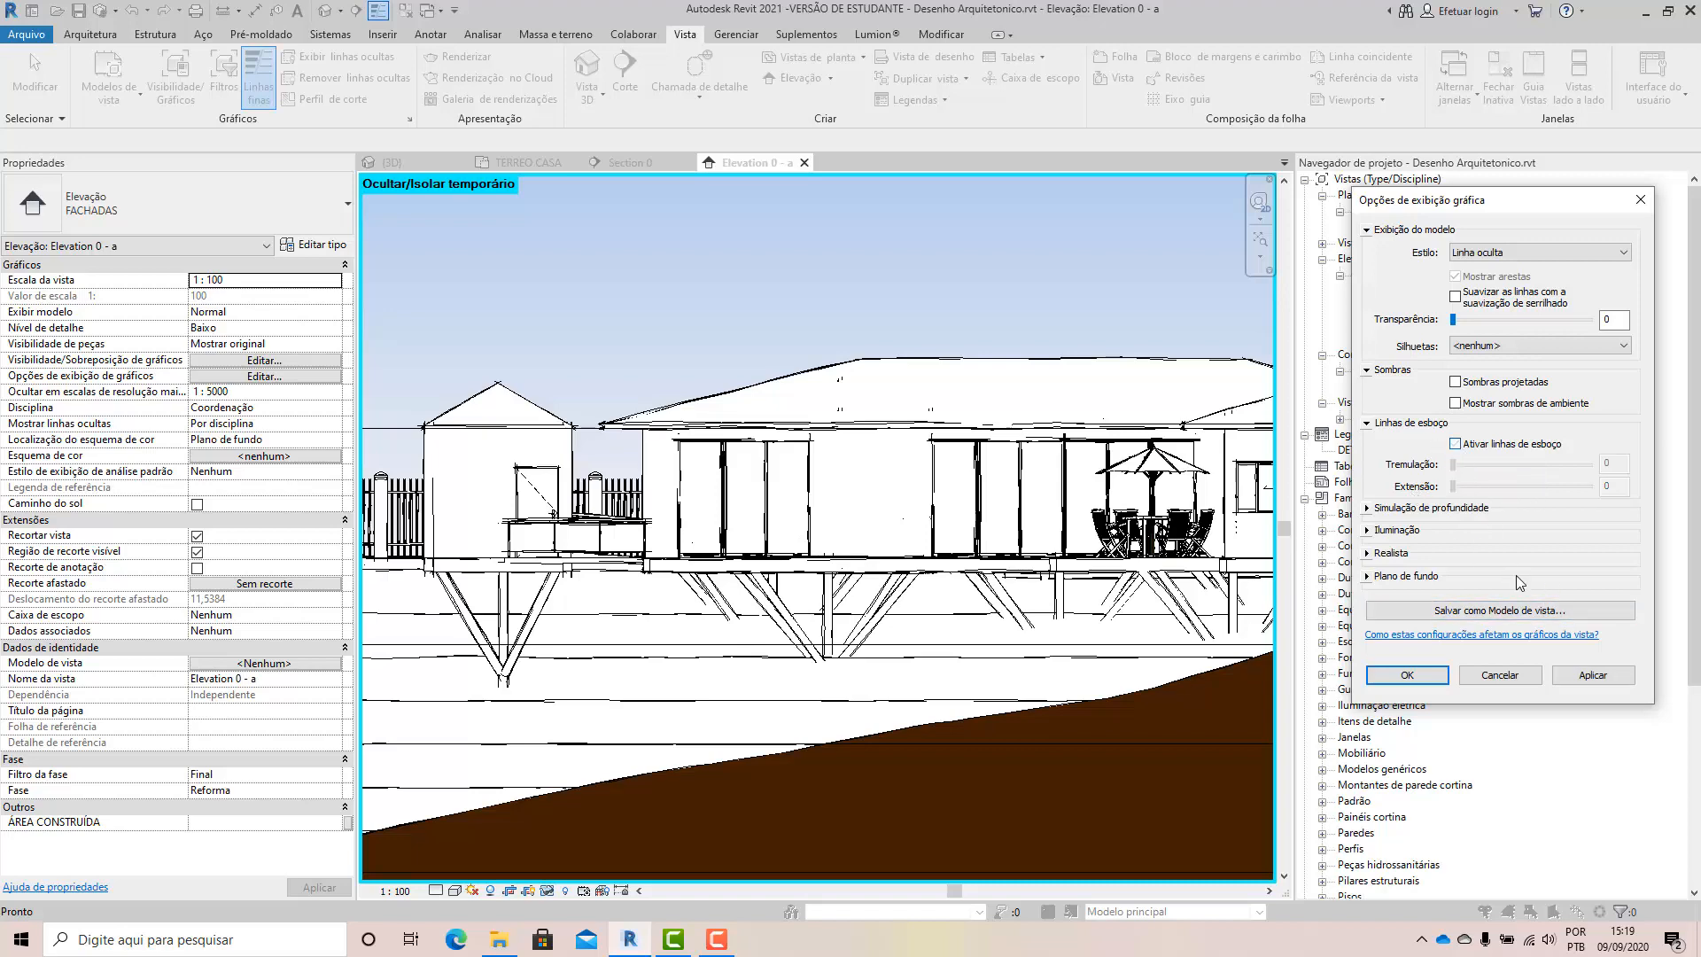
click(1455, 382)
click(1456, 403)
click(1592, 682)
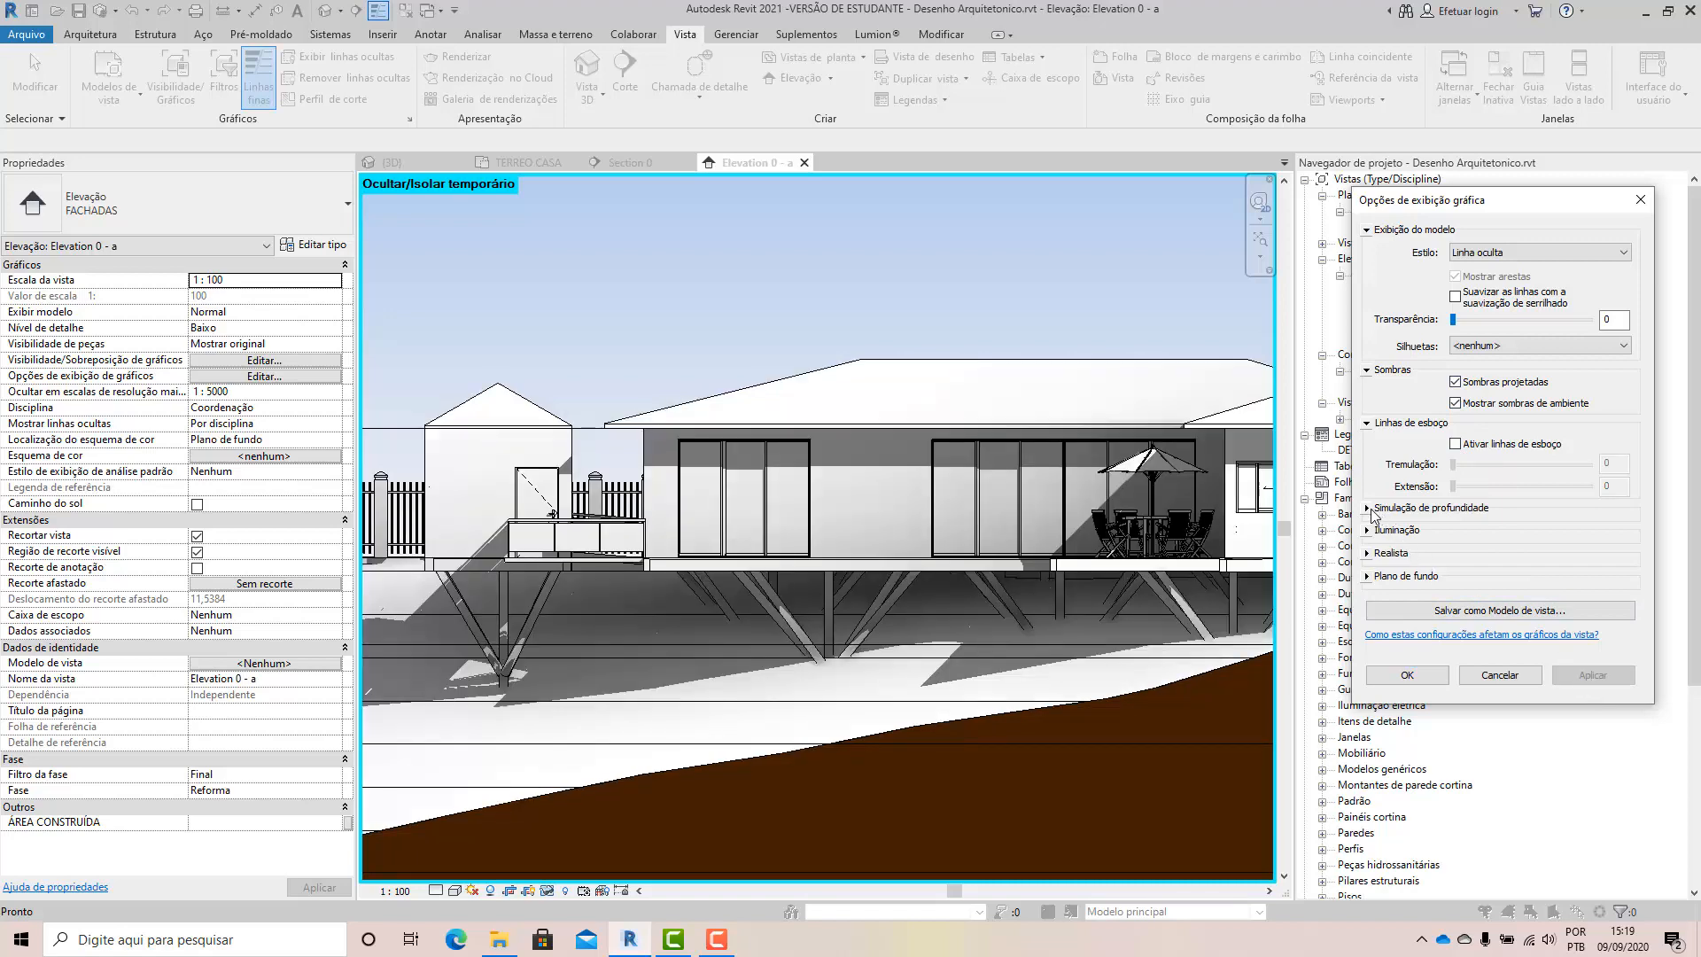
Show the depth cueing settings, turn off cast and ambient shadows, and accept the graphic display options.
click(1369, 509)
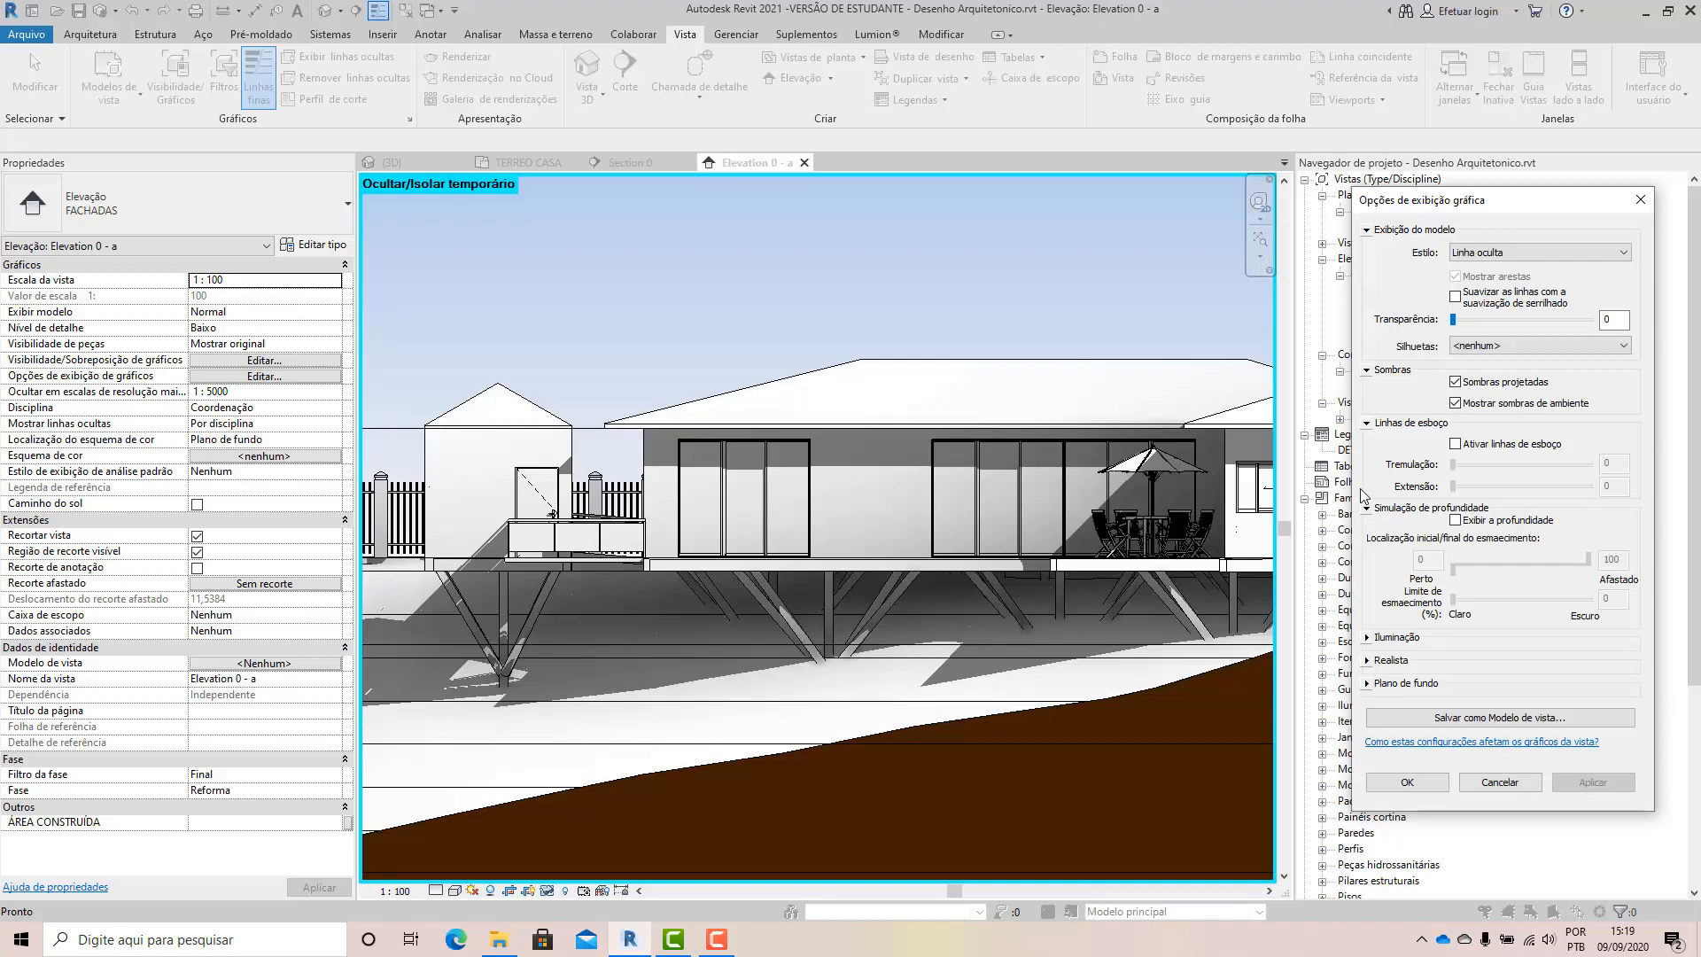
click(1455, 382)
click(1455, 403)
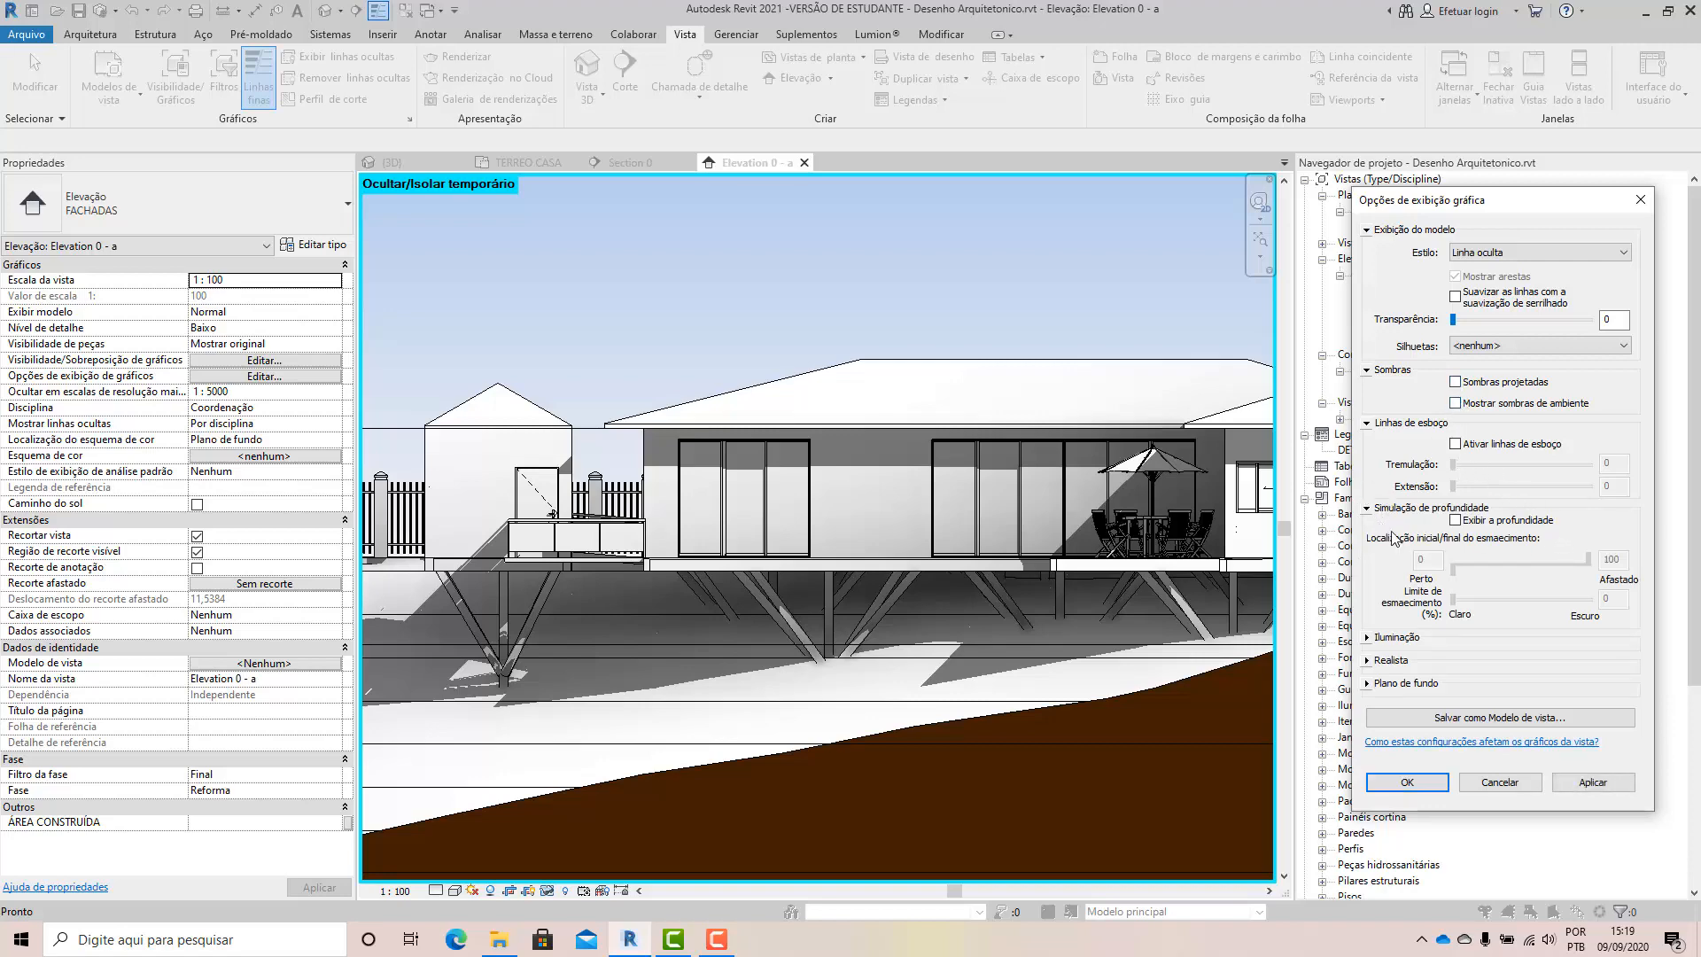
click(1593, 783)
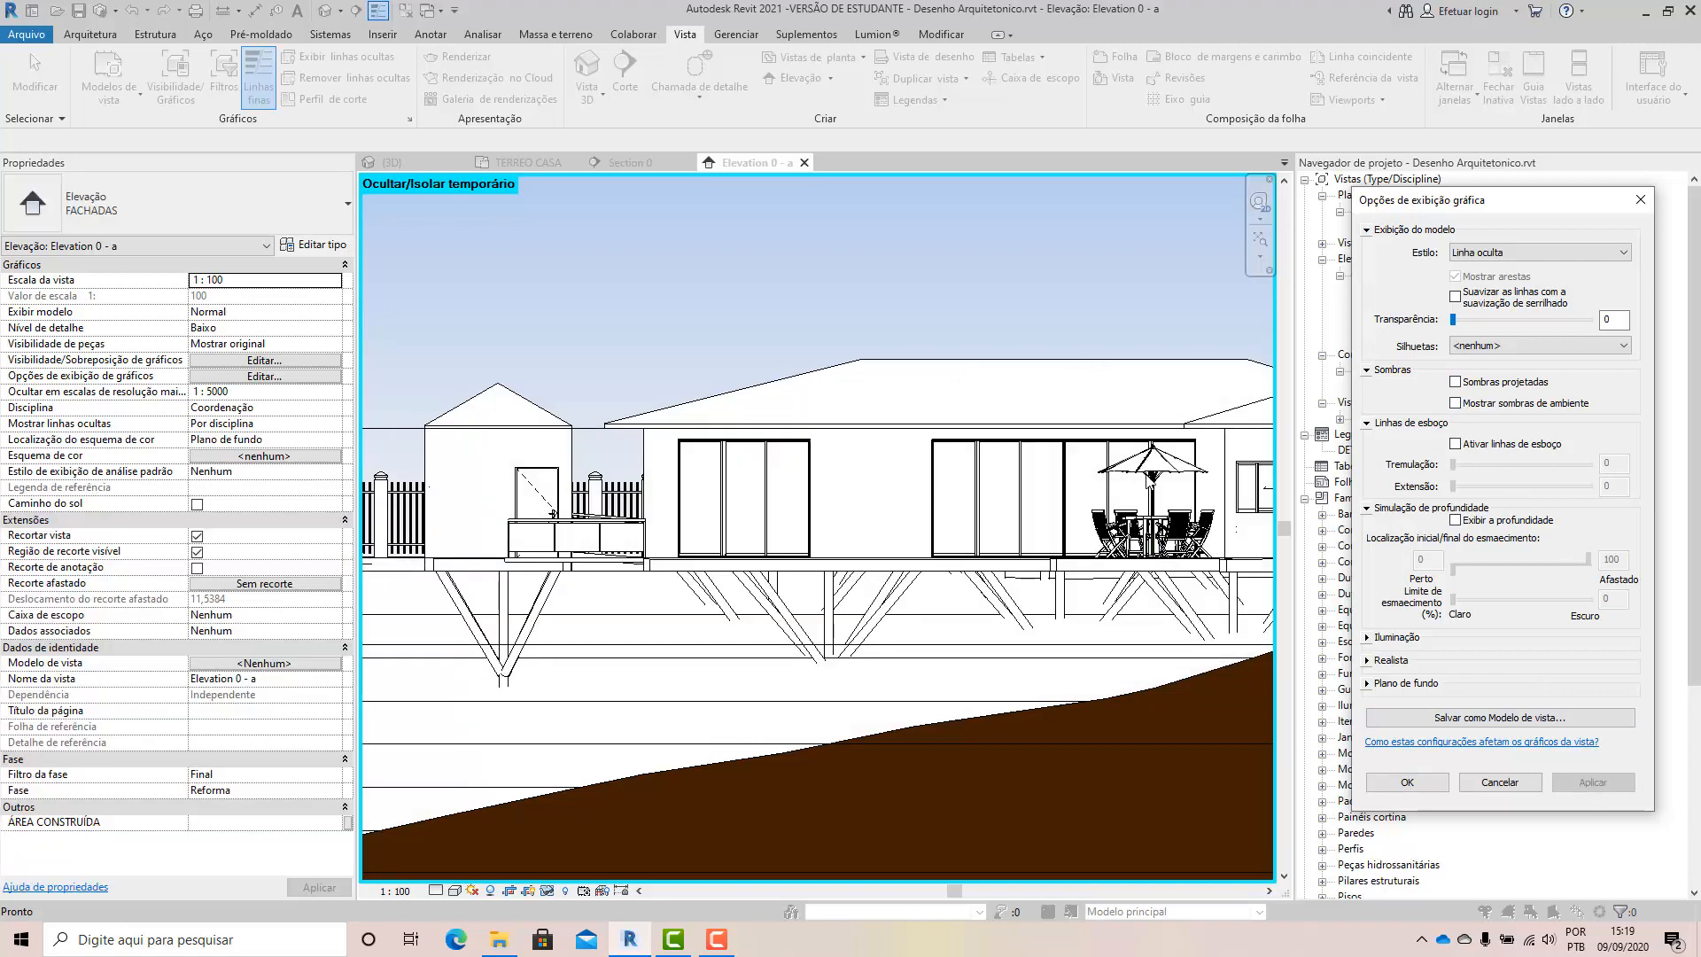
click(1407, 782)
Show the elevation view's graphic display options with hidden line style and enable depth cueing.
middle_drag(965, 599, 665, 620)
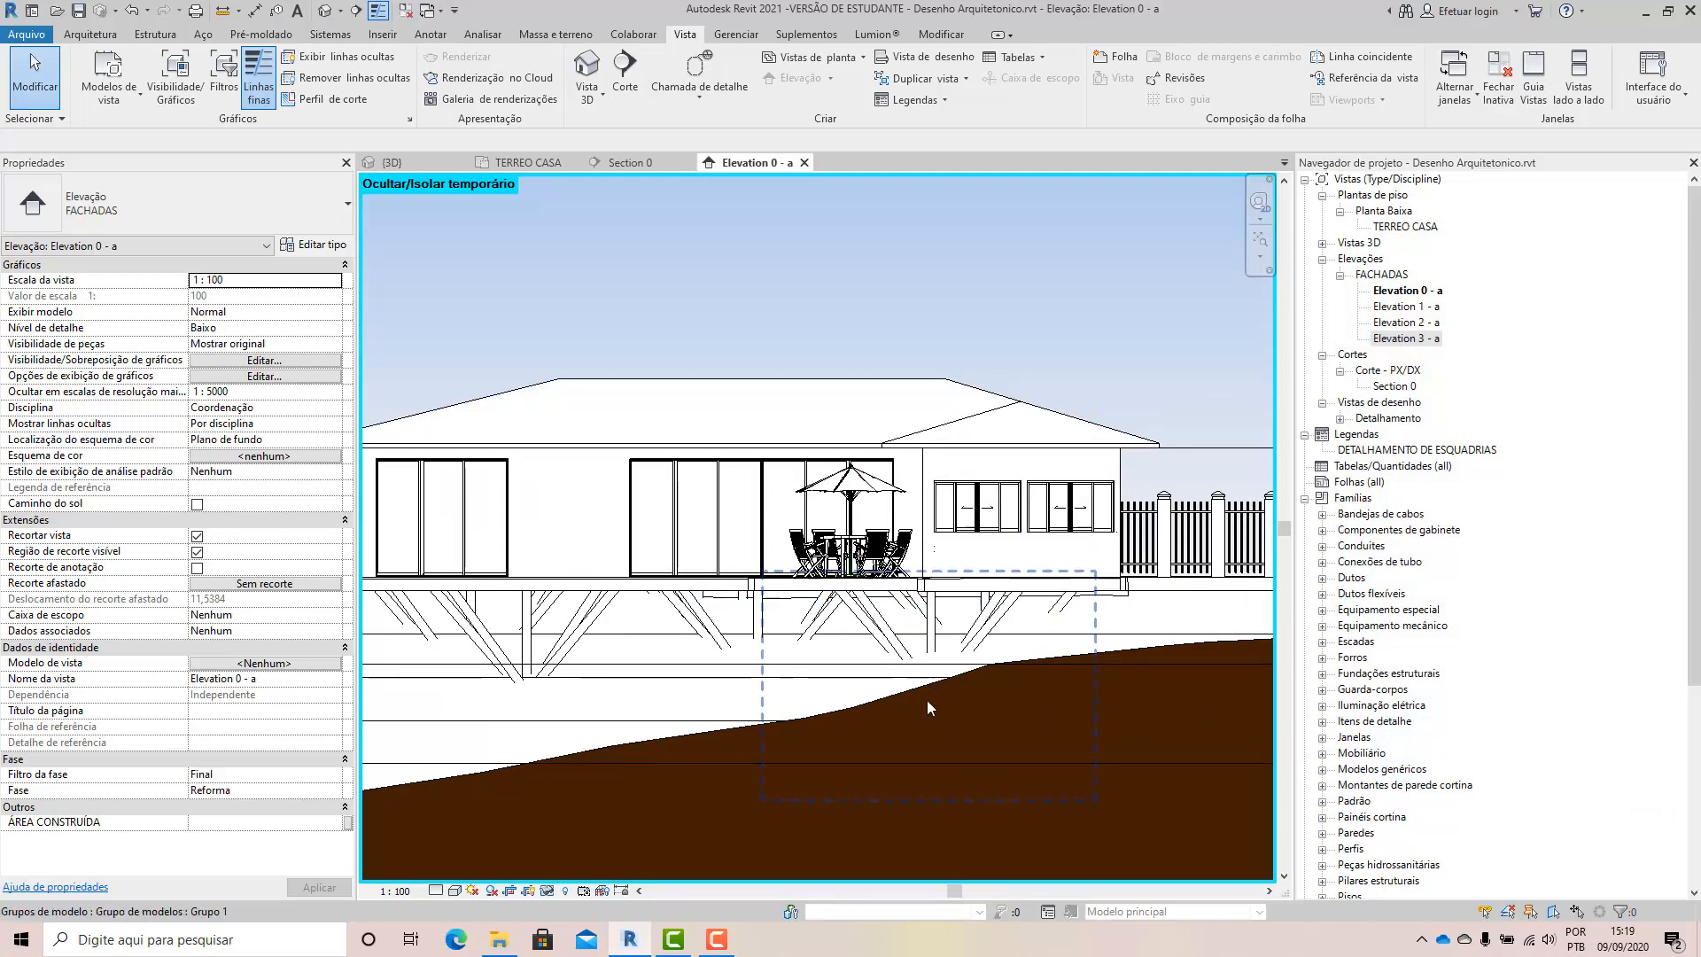
click(455, 890)
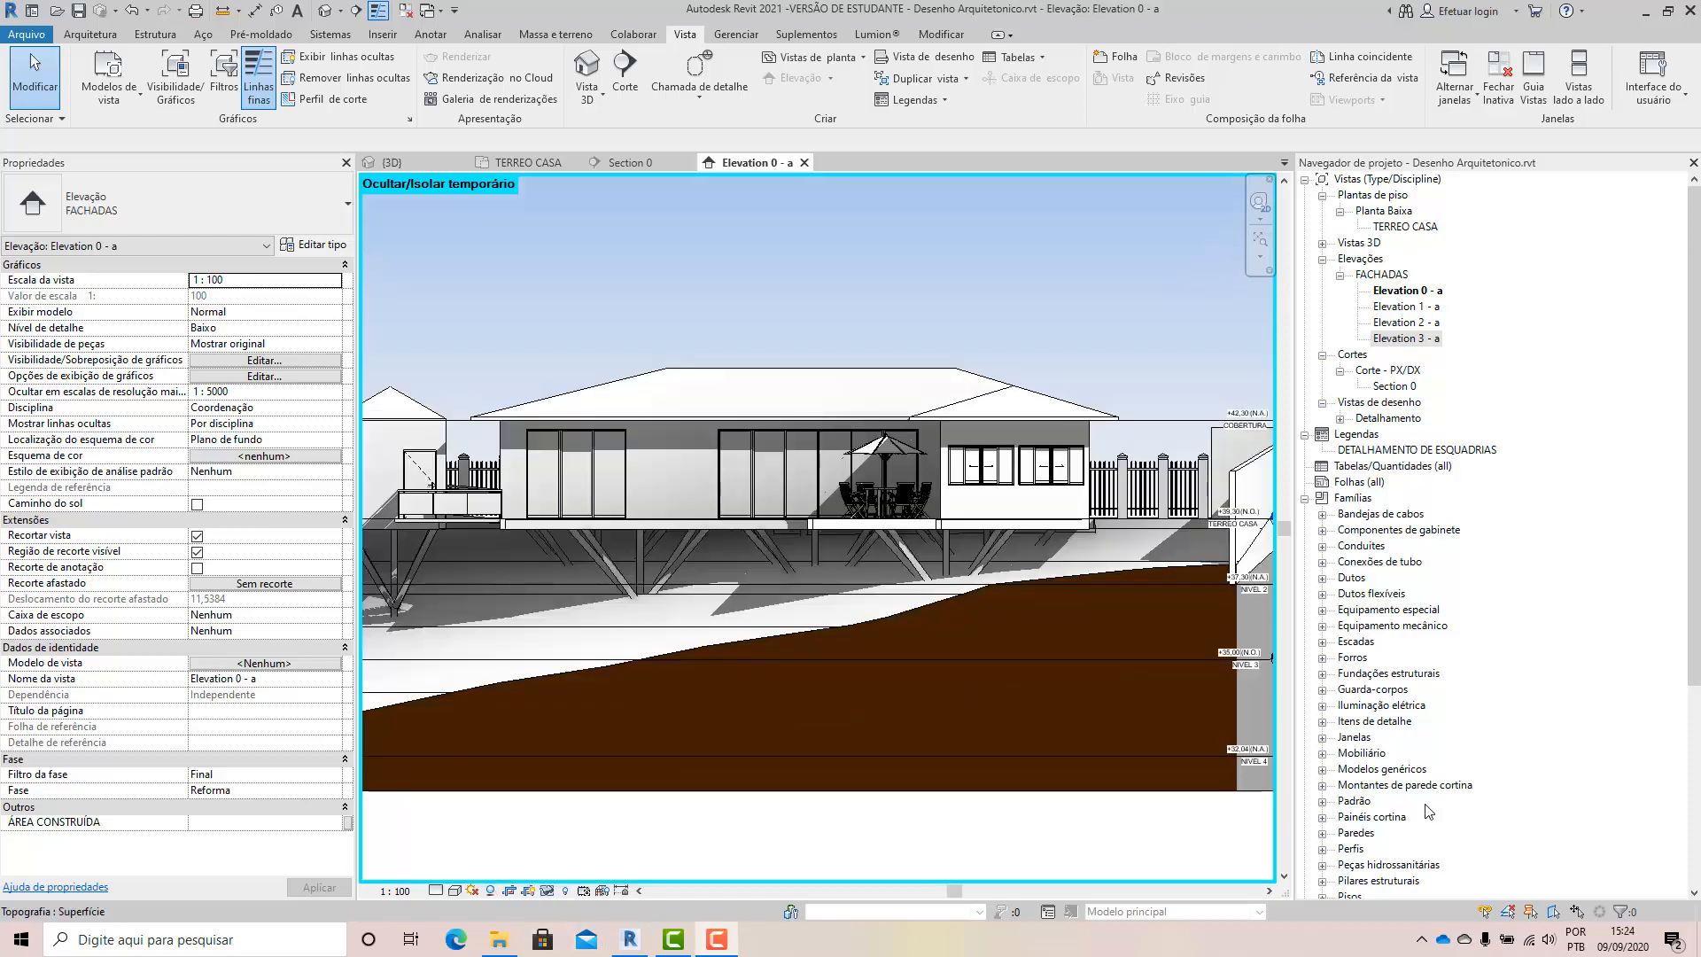
click(455, 890)
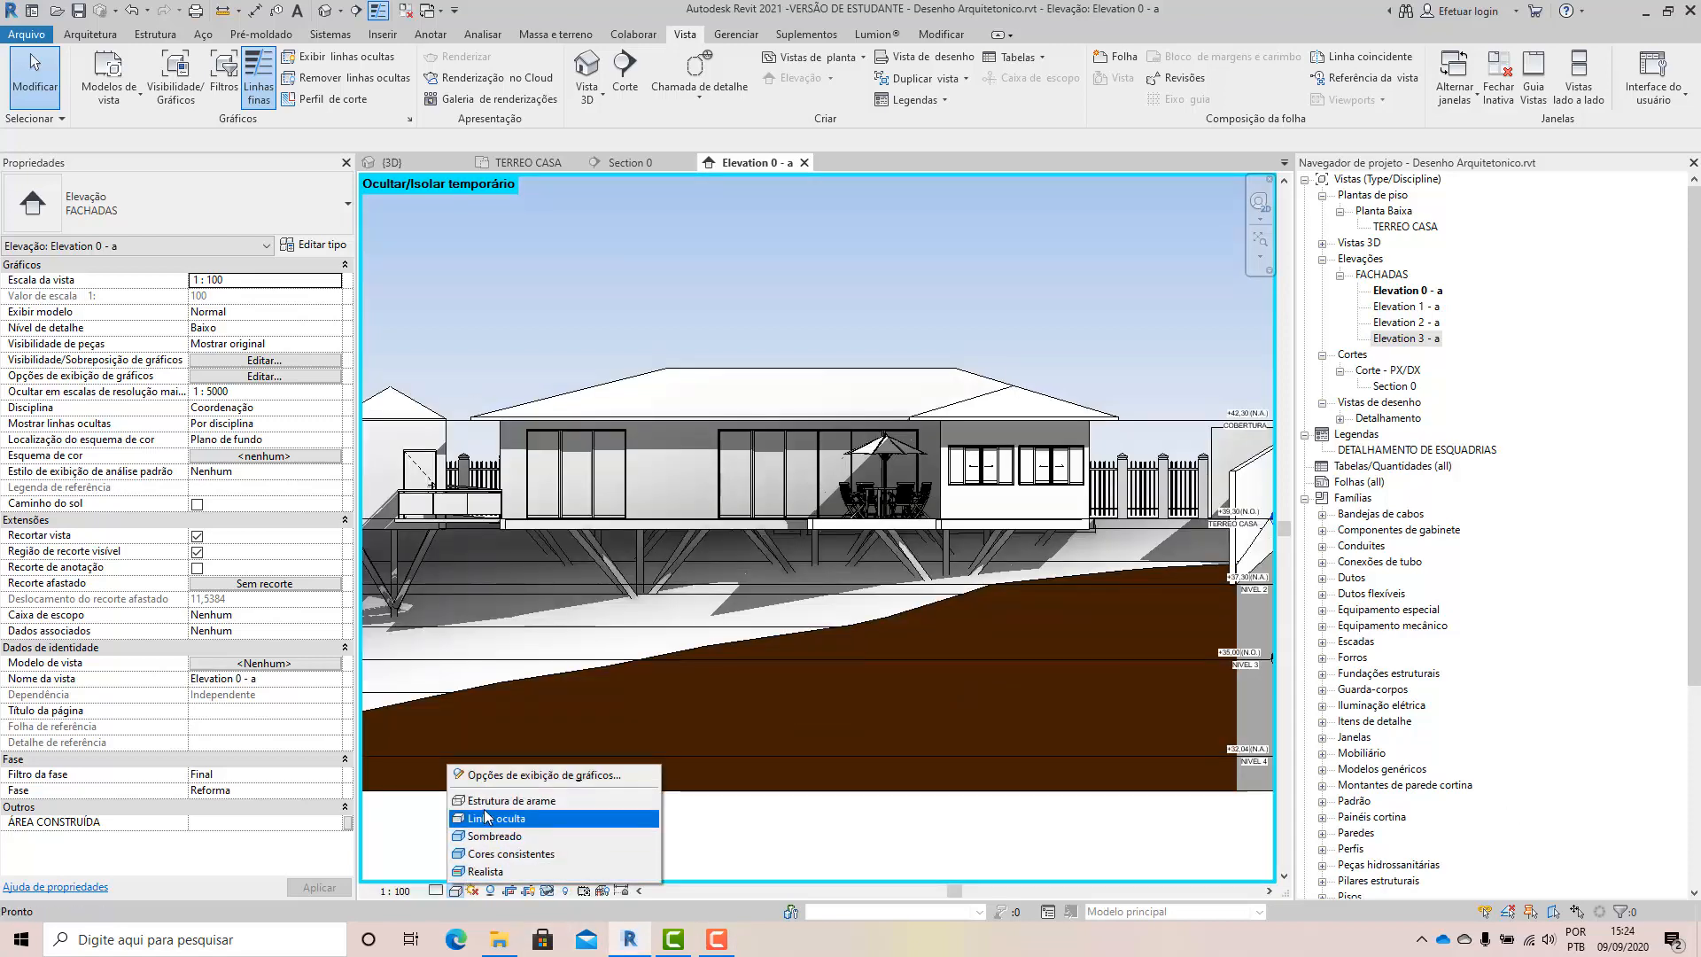
click(486, 819)
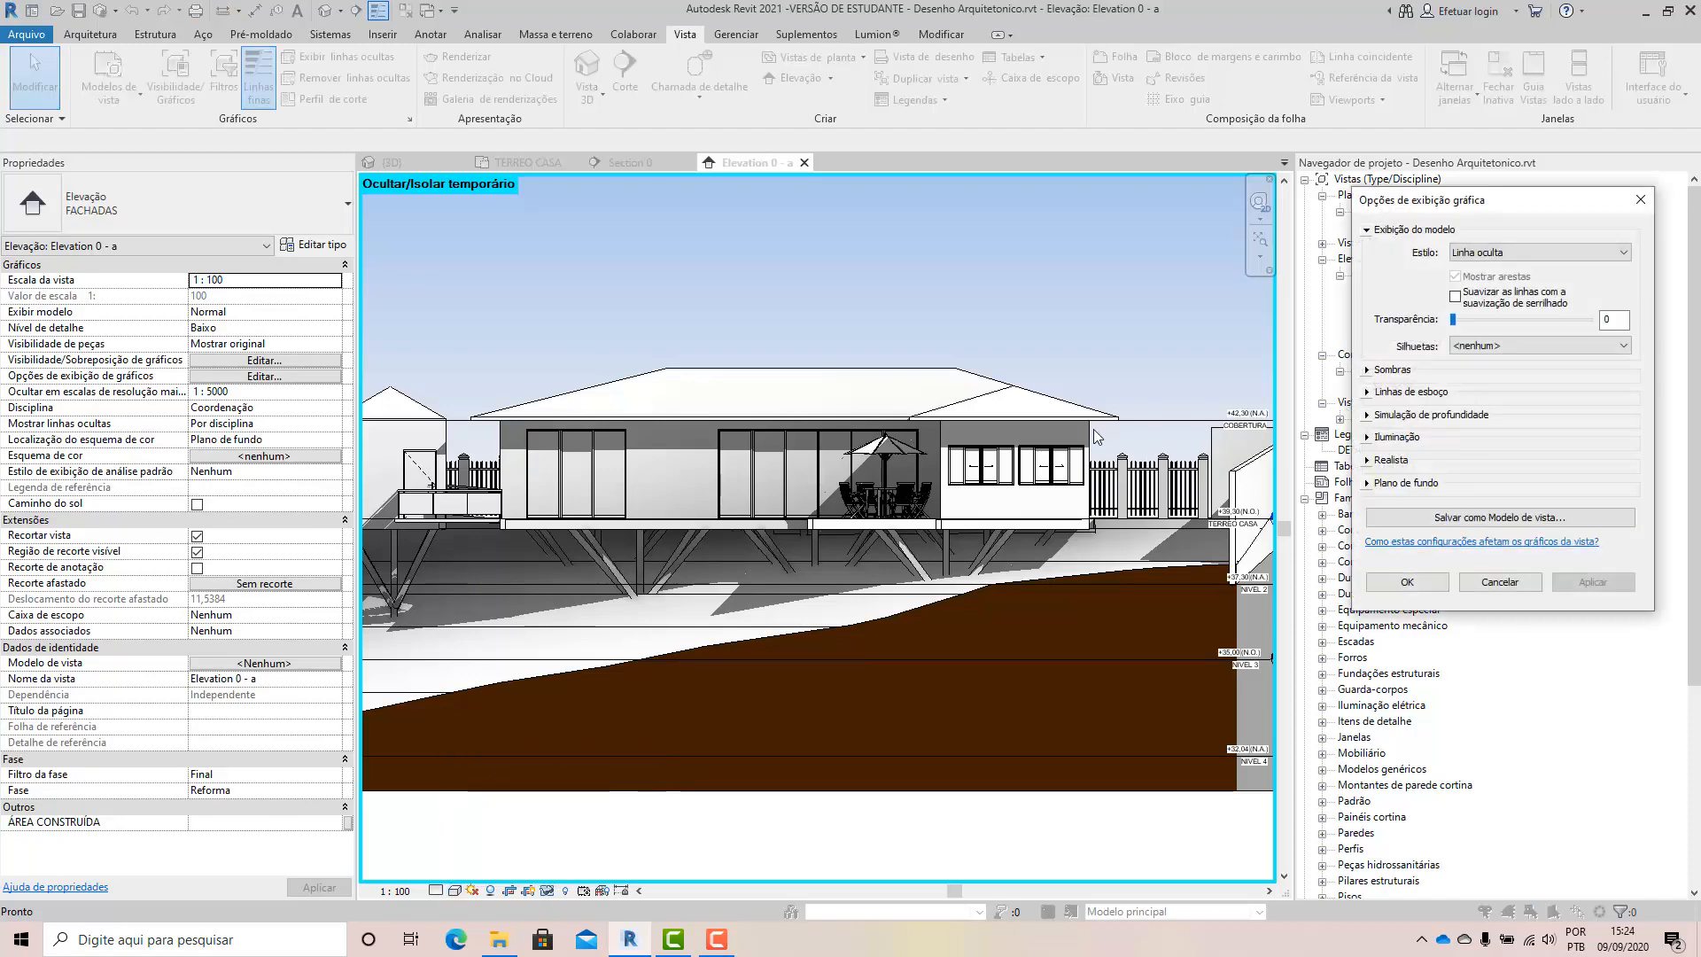
click(1372, 416)
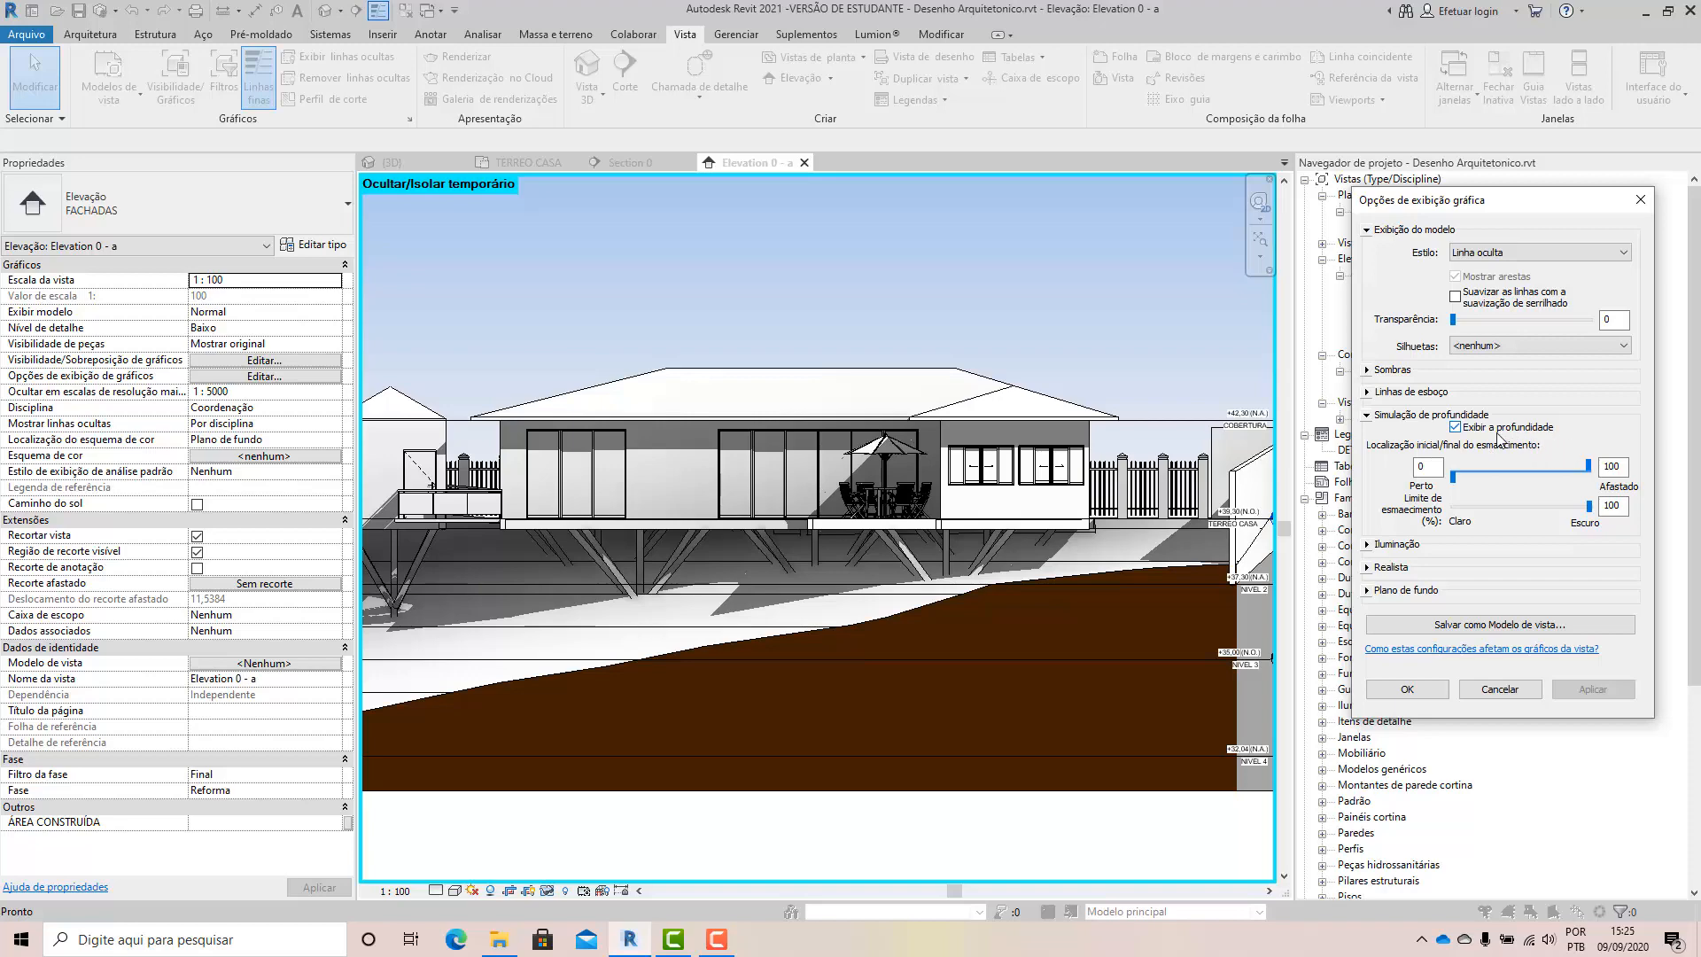
click(1455, 429)
click(1455, 429)
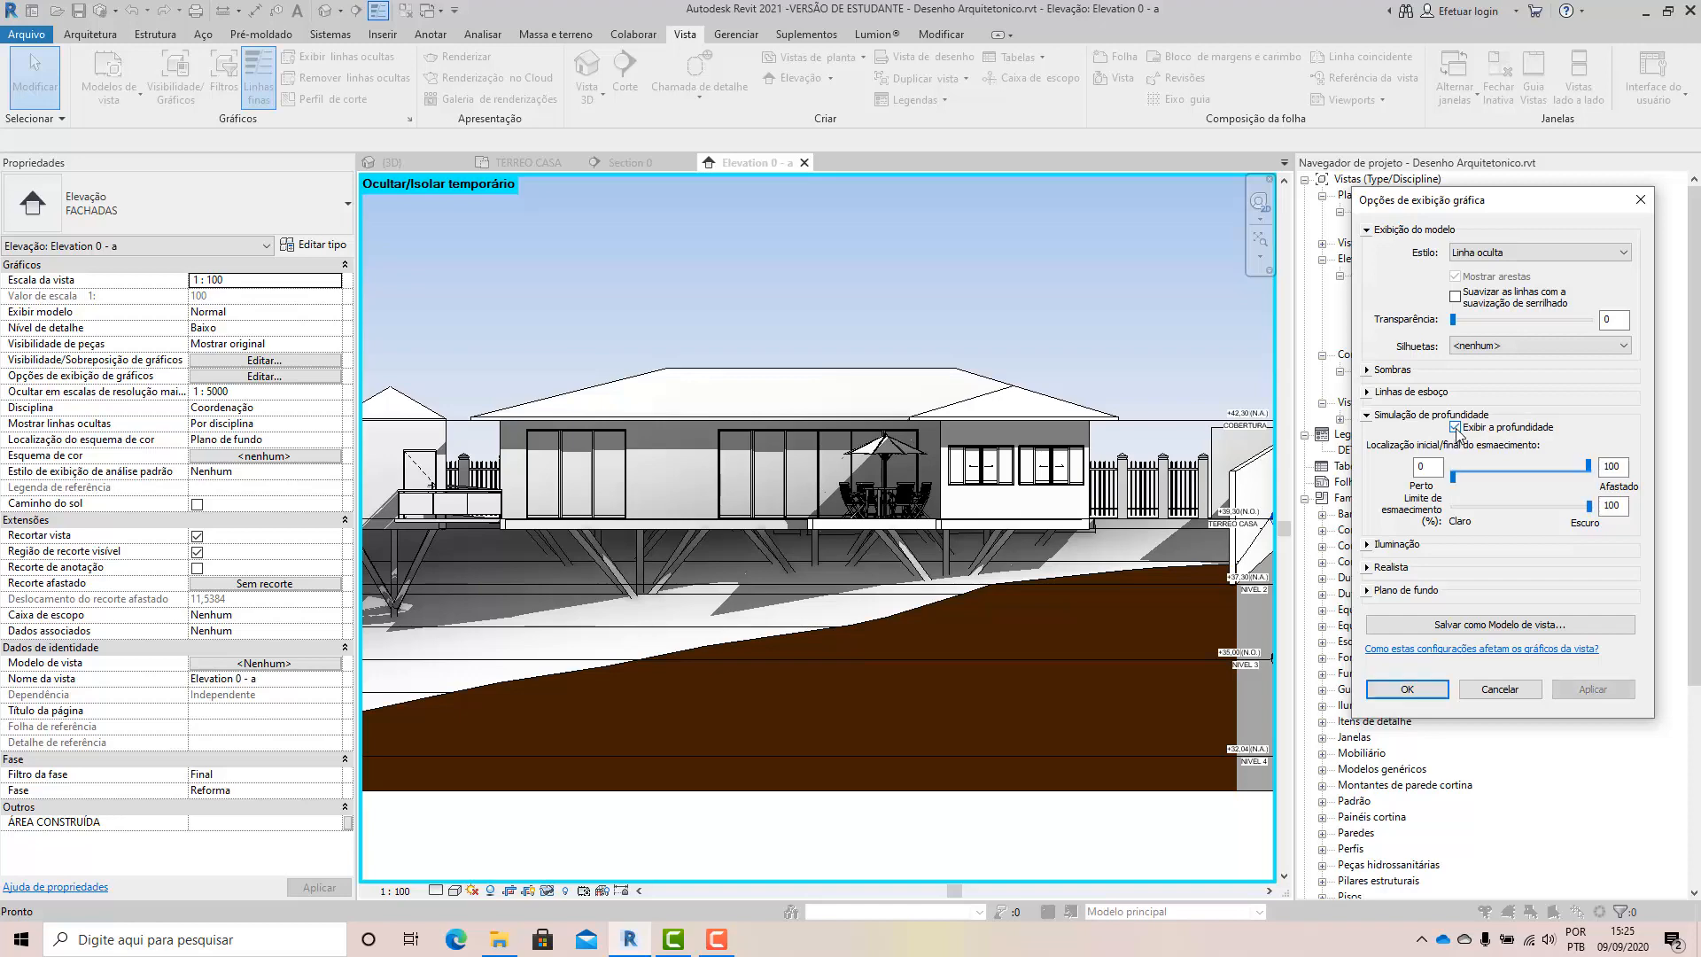
Set the depth cueing fade limit to 0% and the far fade location to 44, and accept the graphic display options.
click(1427, 463)
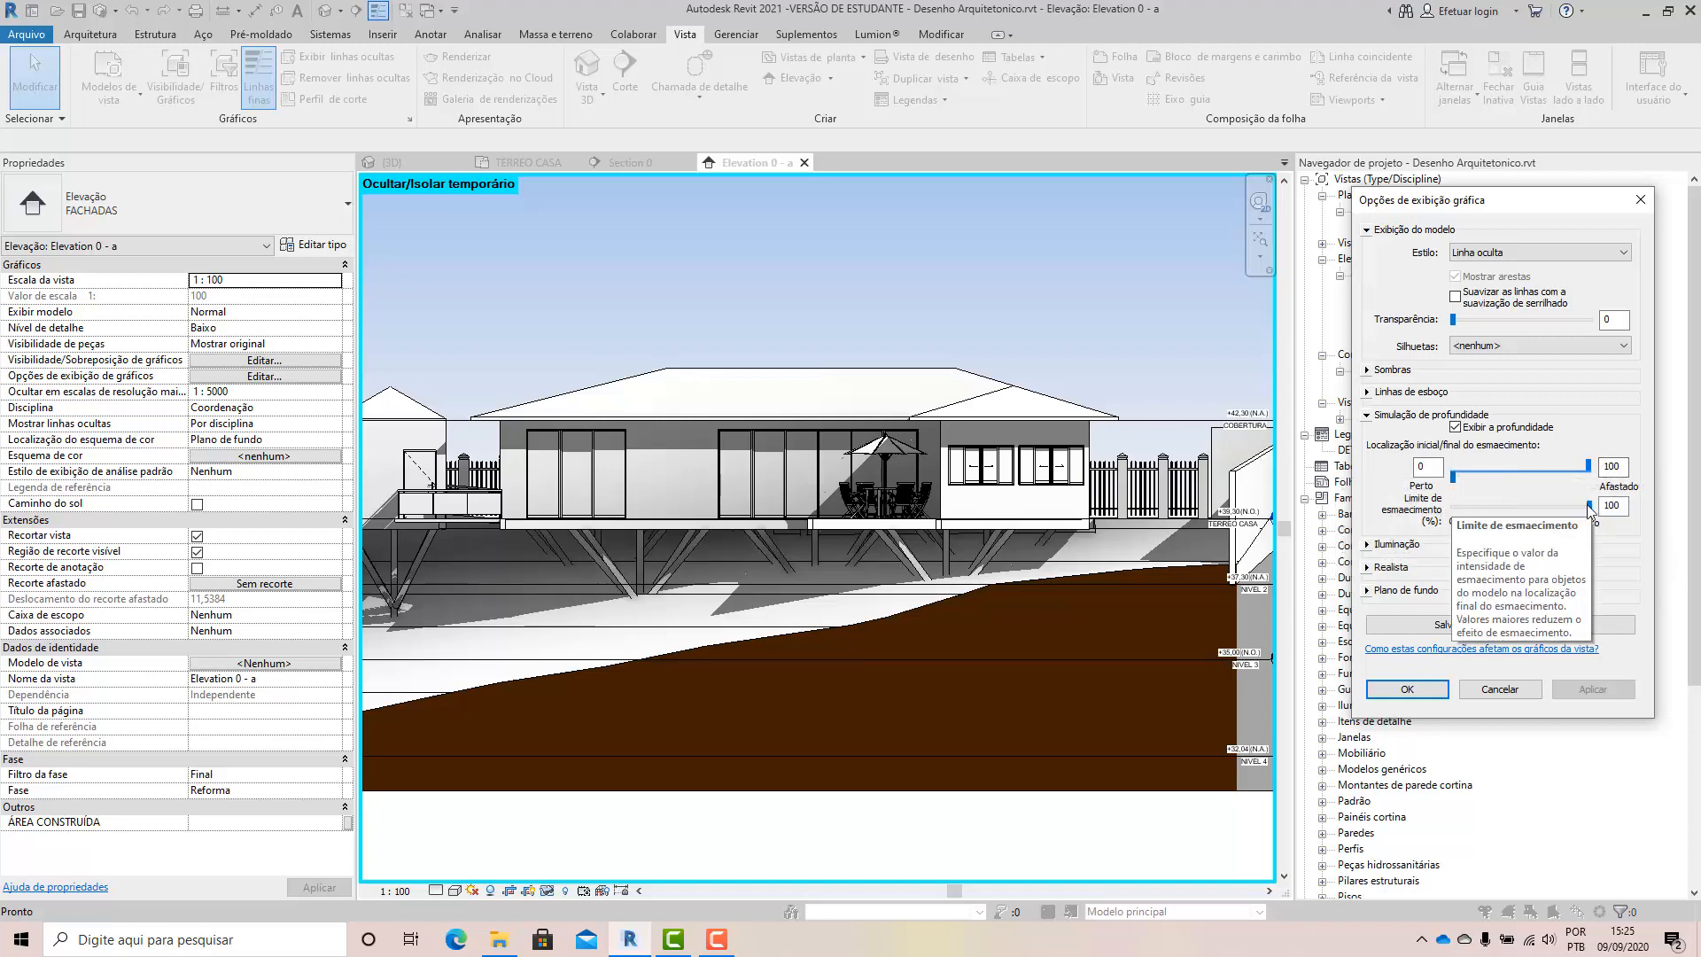
drag(1587, 503, 1444, 525)
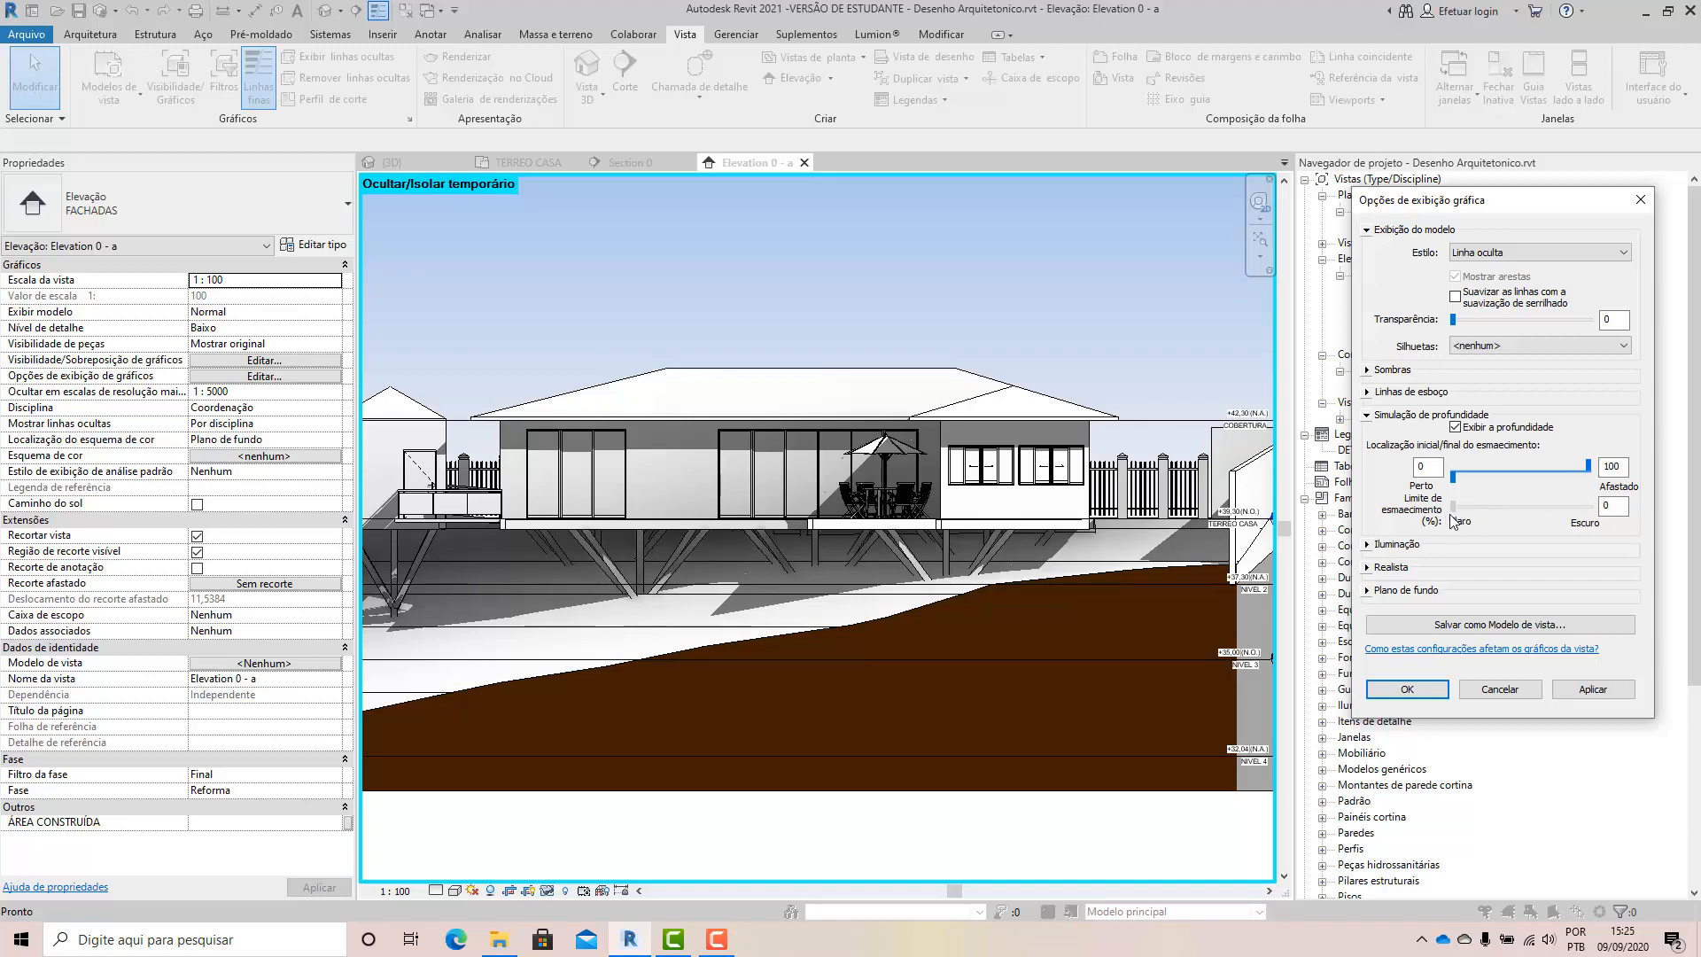
drag(1589, 470, 1510, 467)
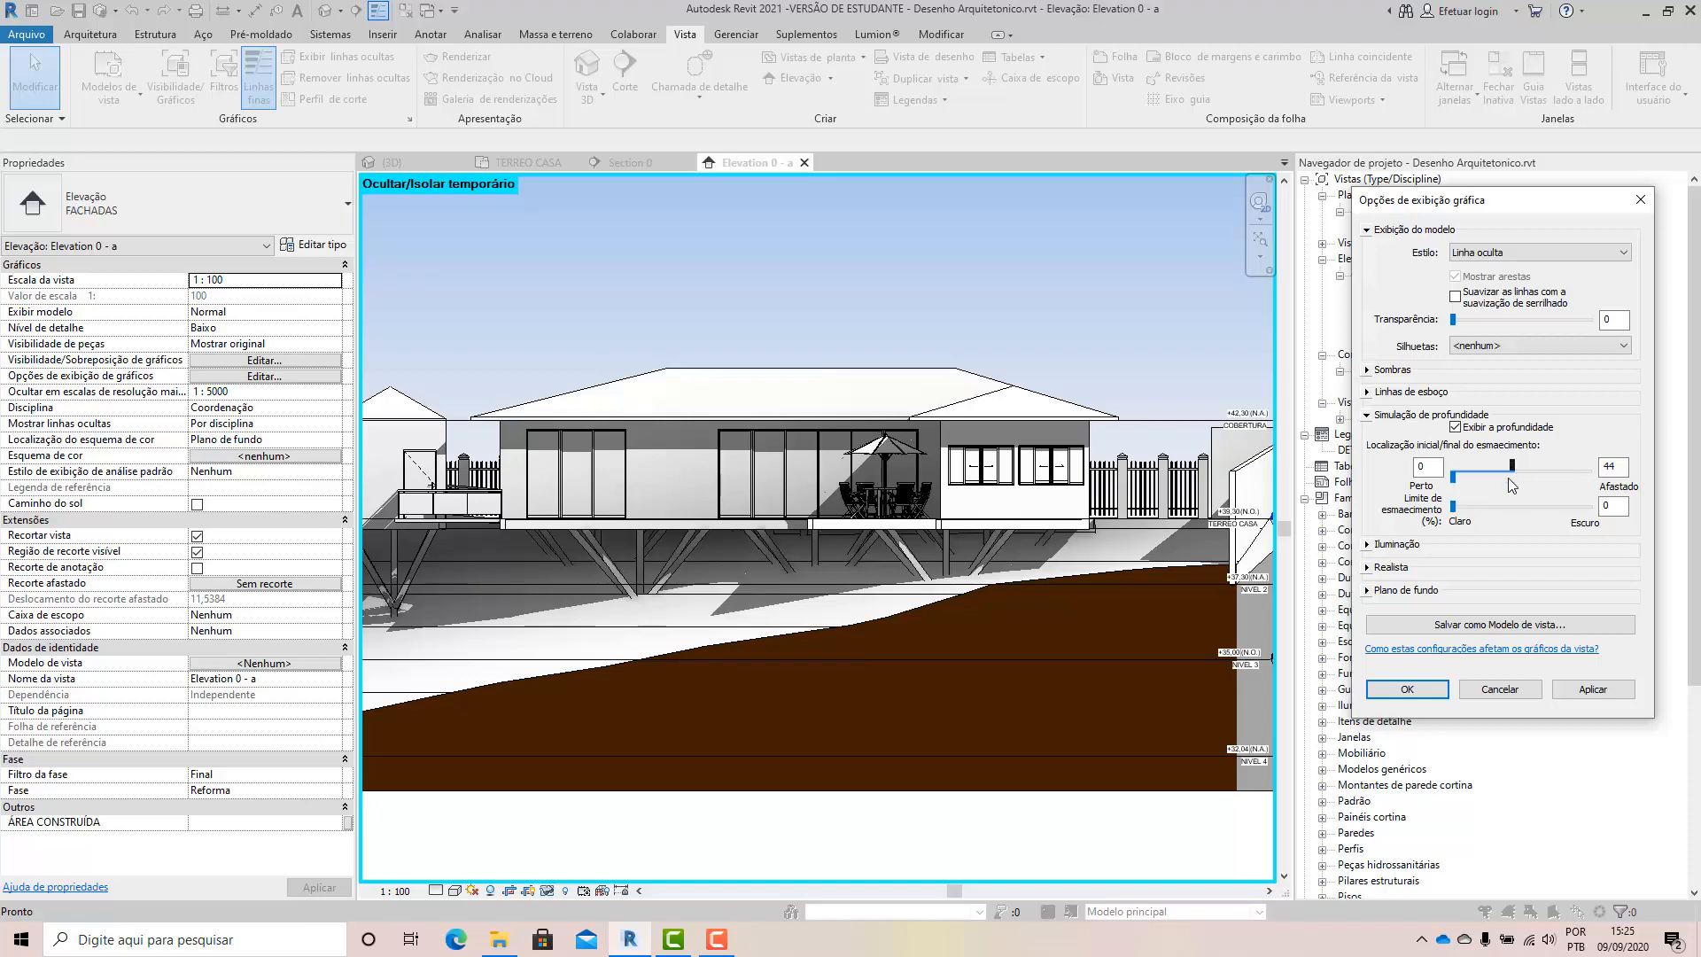
click(1572, 687)
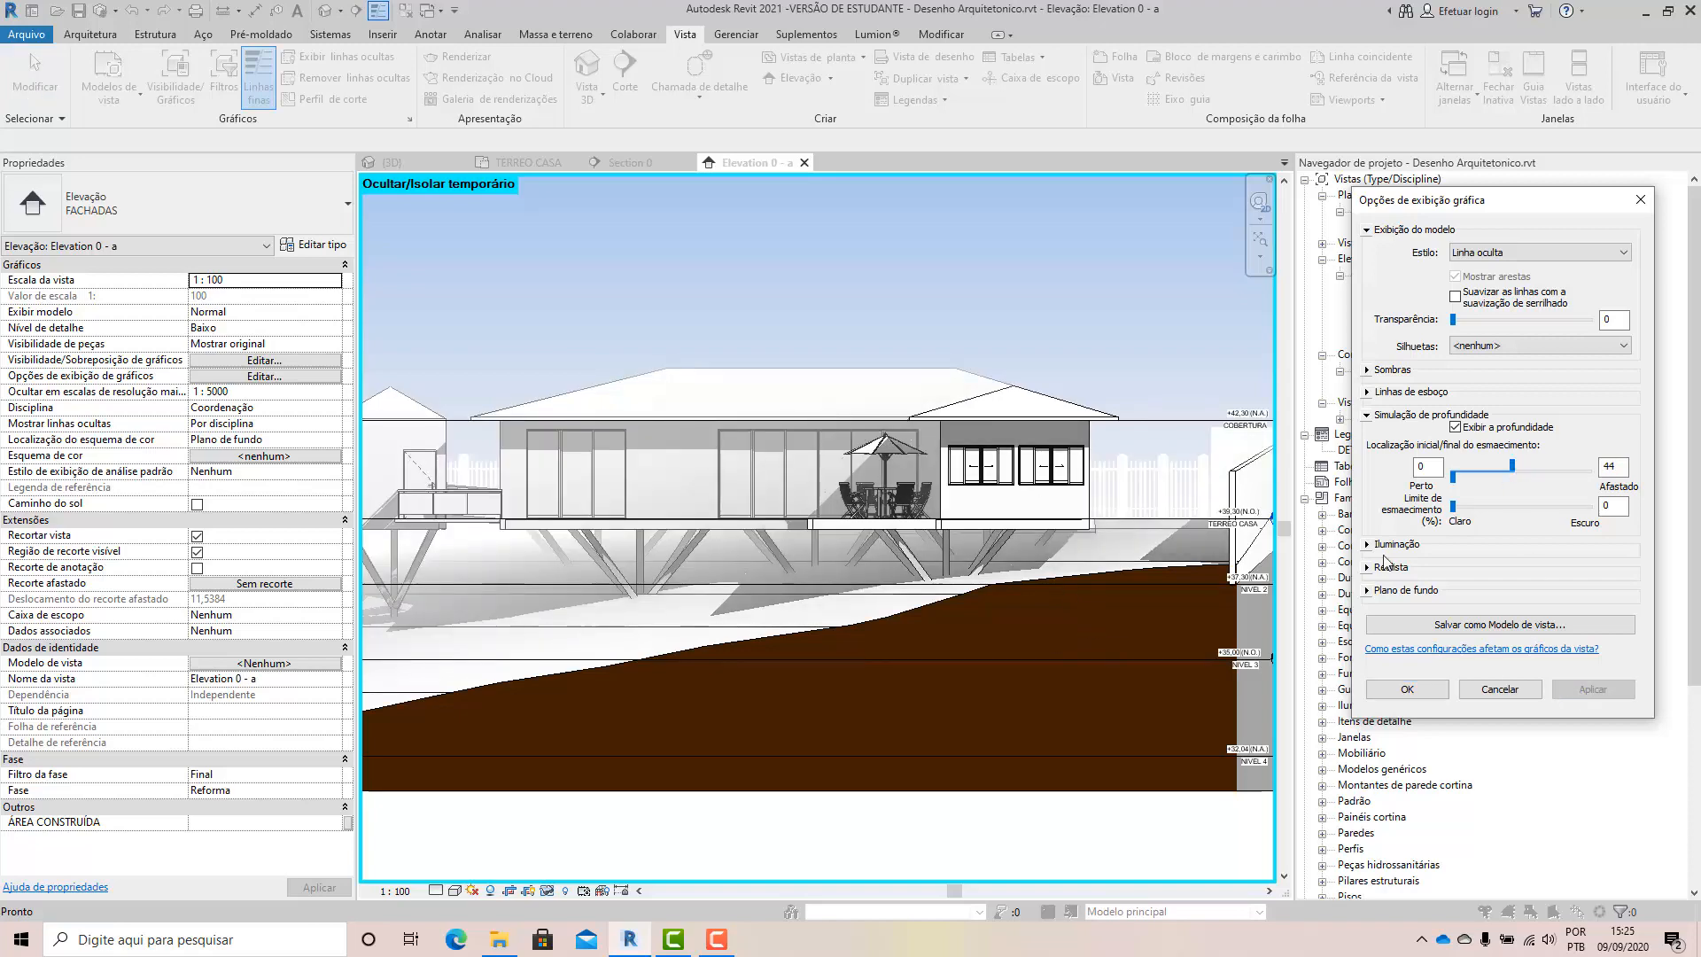
click(1407, 690)
scroll(842, 598, down, 1)
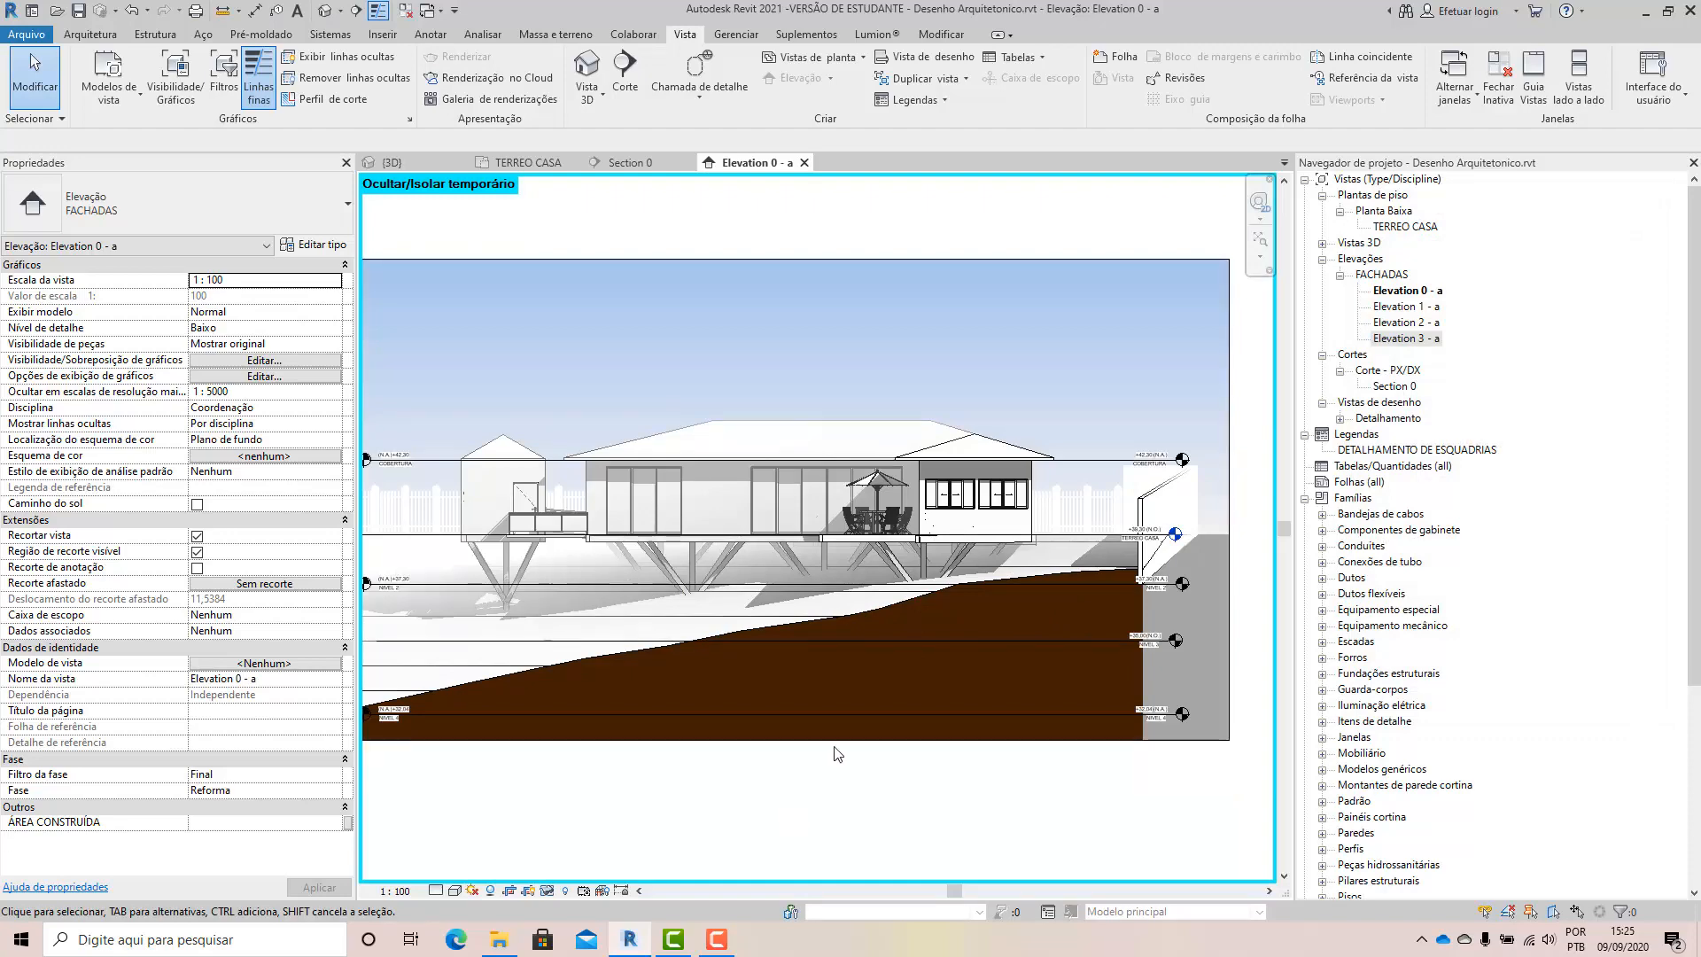
Reopen the elevation's depth cueing settings and apply a far fade location of 20.
click(454, 890)
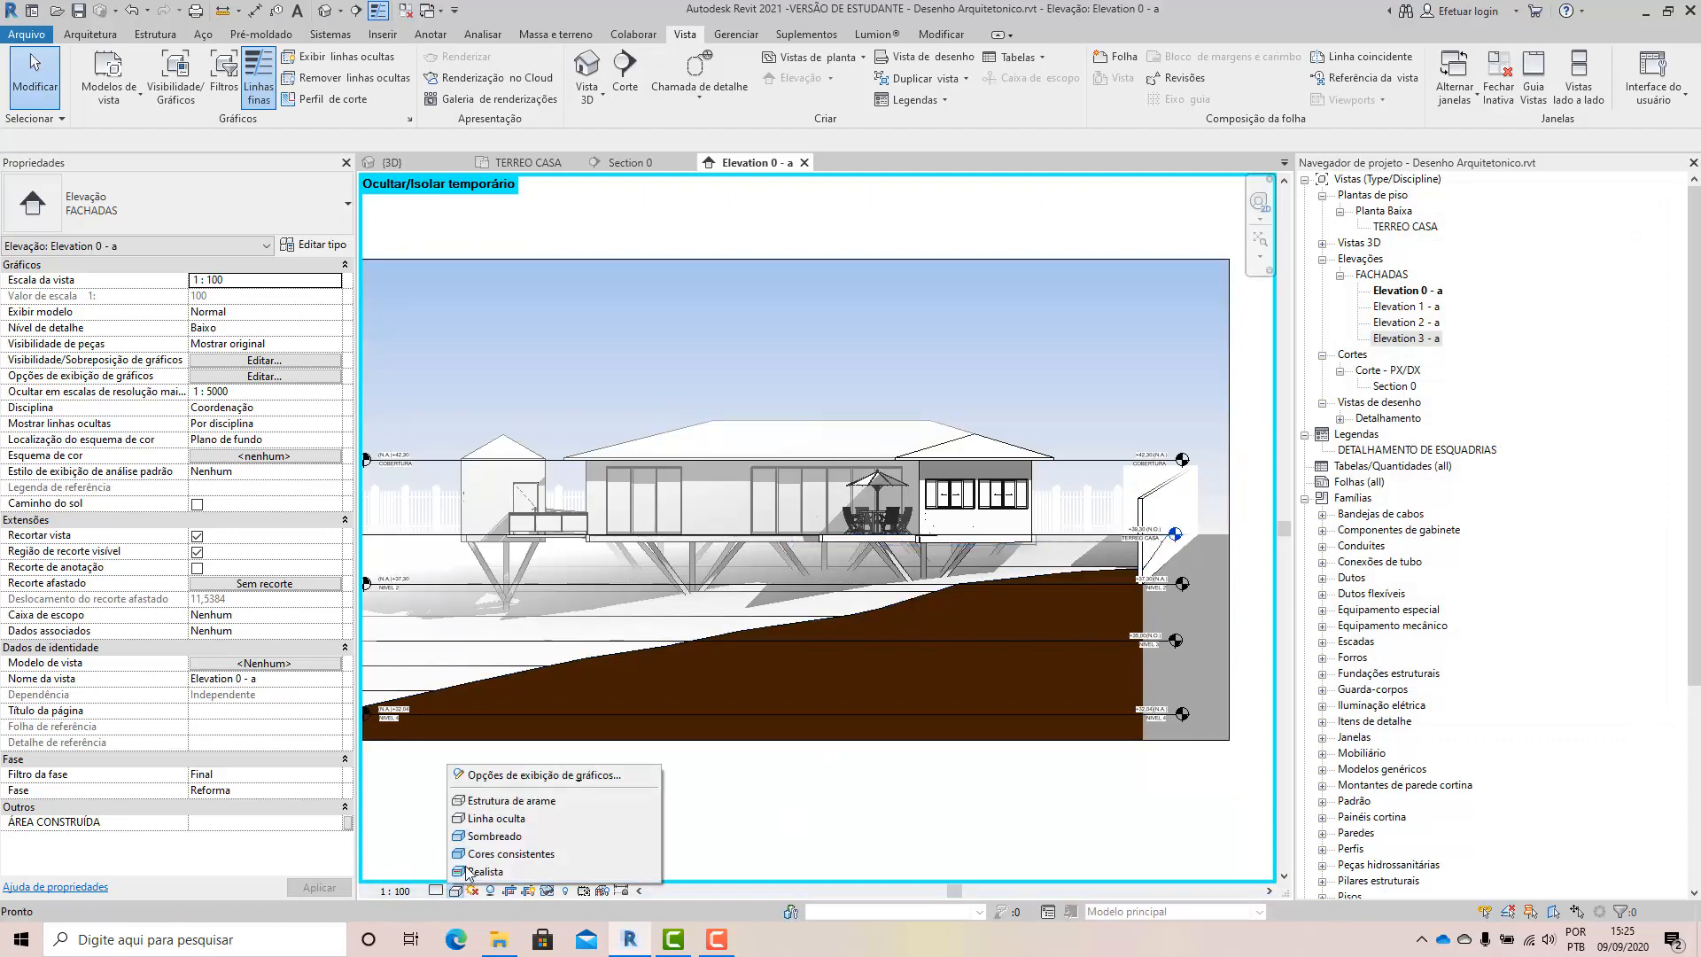
click(496, 777)
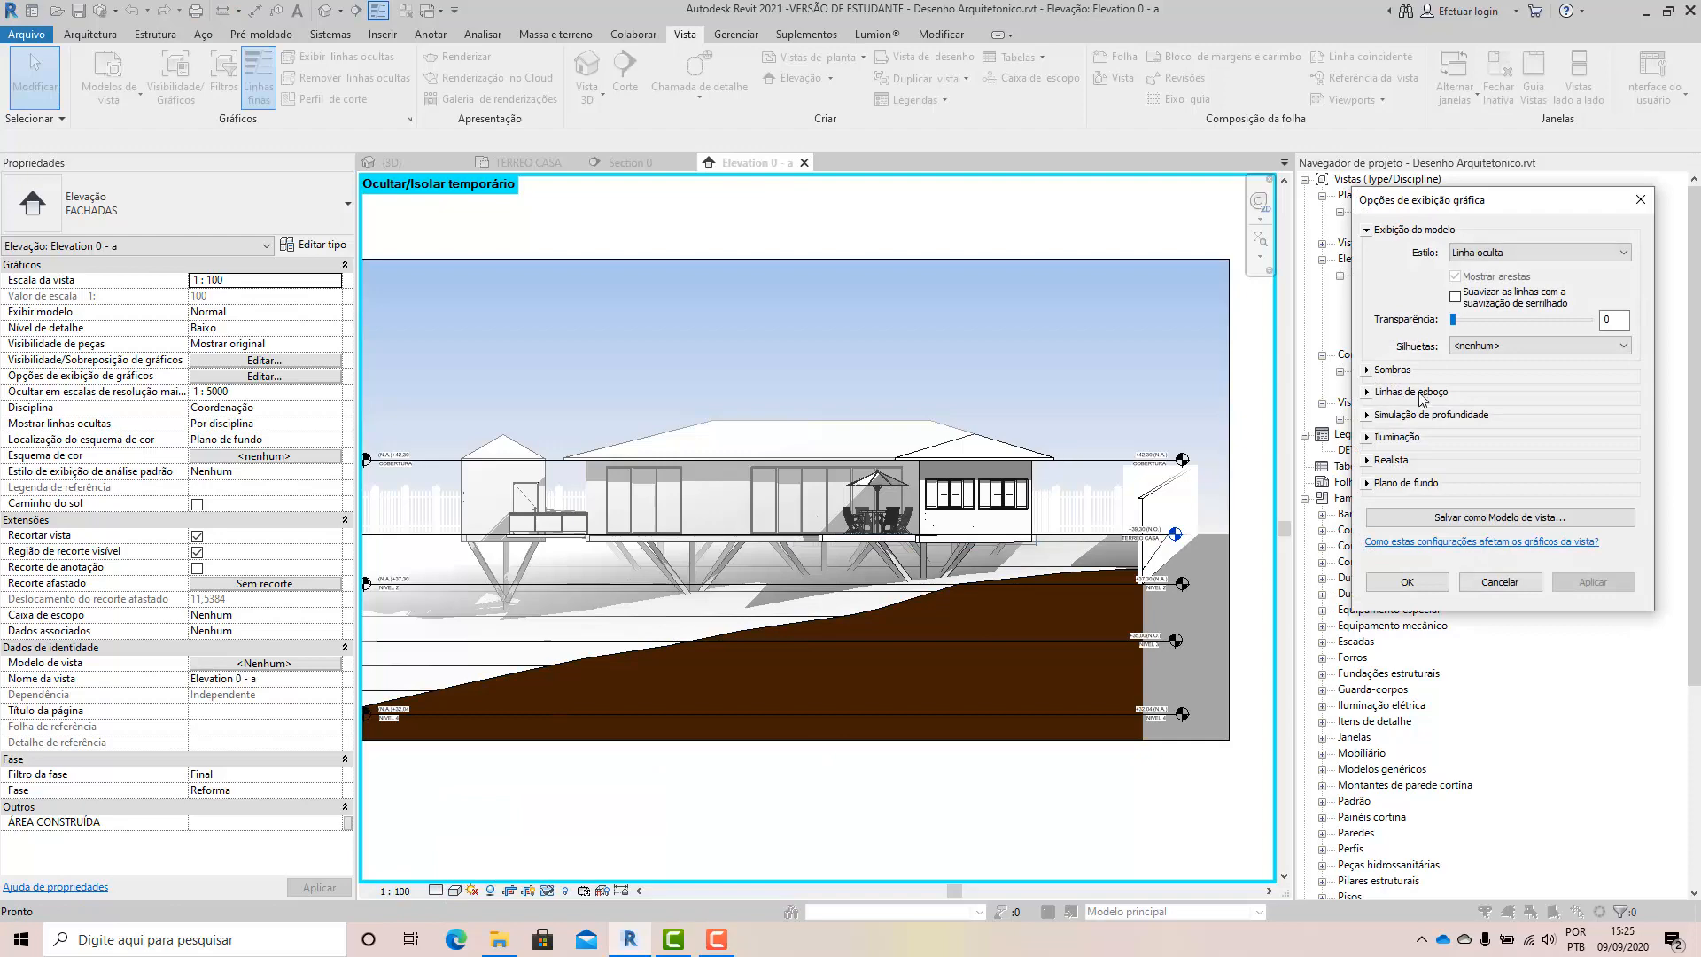
click(1374, 415)
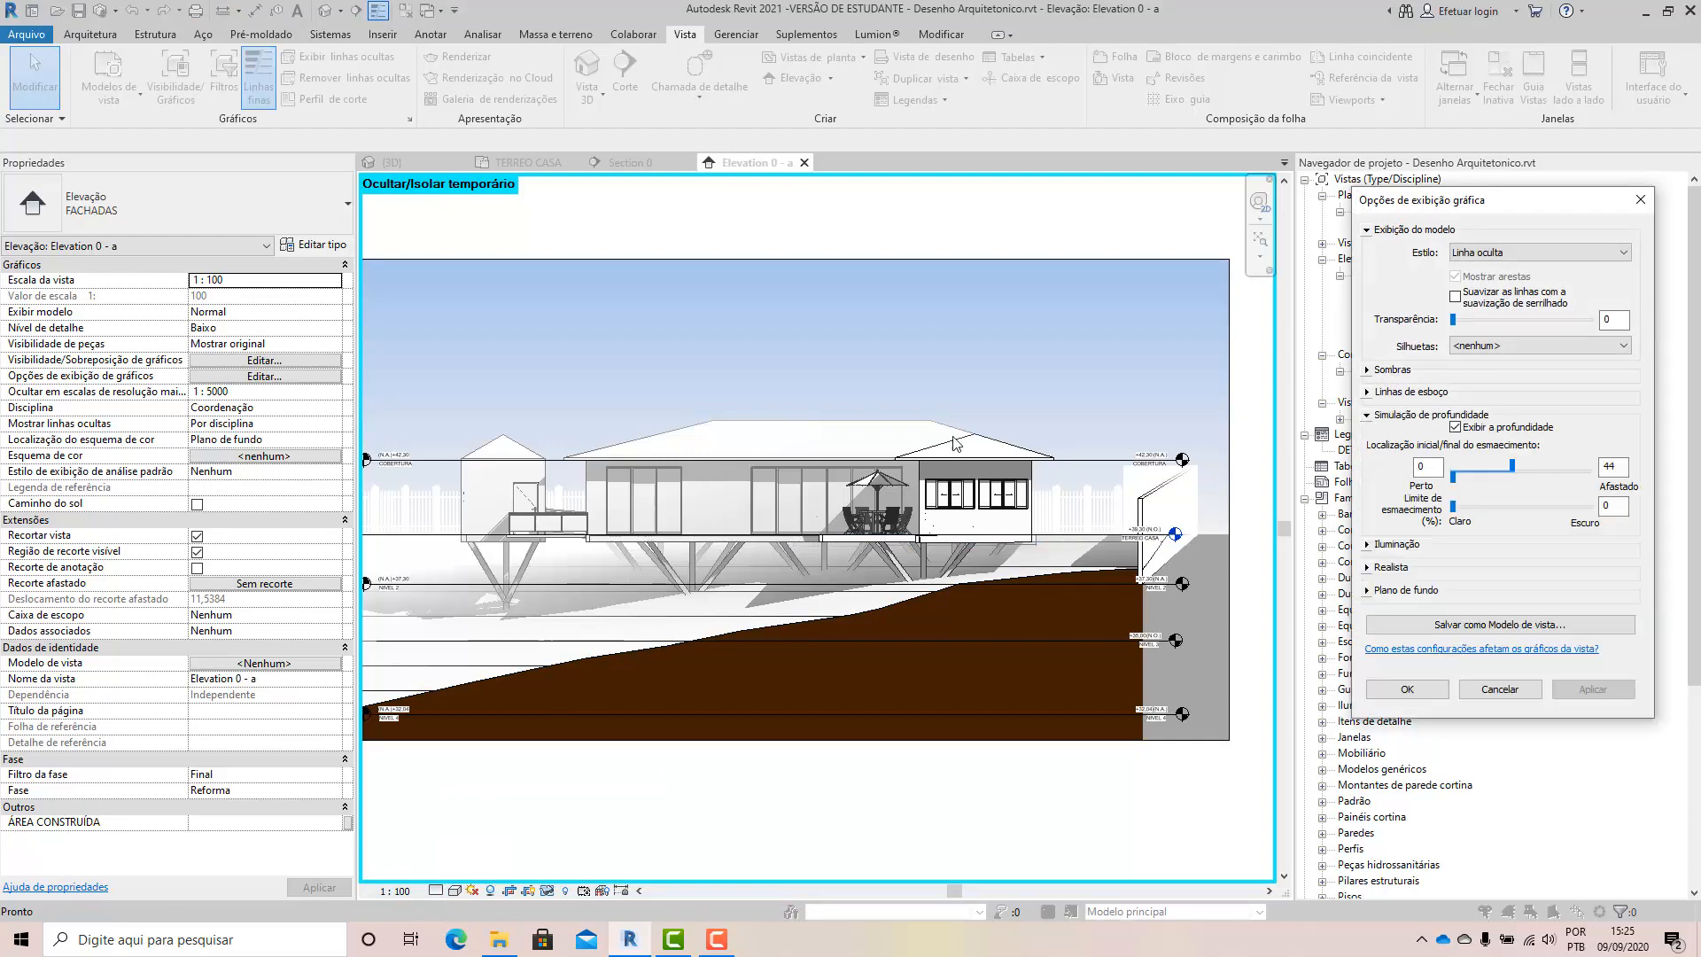
drag(1505, 473, 1485, 472)
click(1565, 695)
Try far fade locations of 31 and 34 for the depth cueing, applying each to the elevation.
drag(1484, 472, 1495, 467)
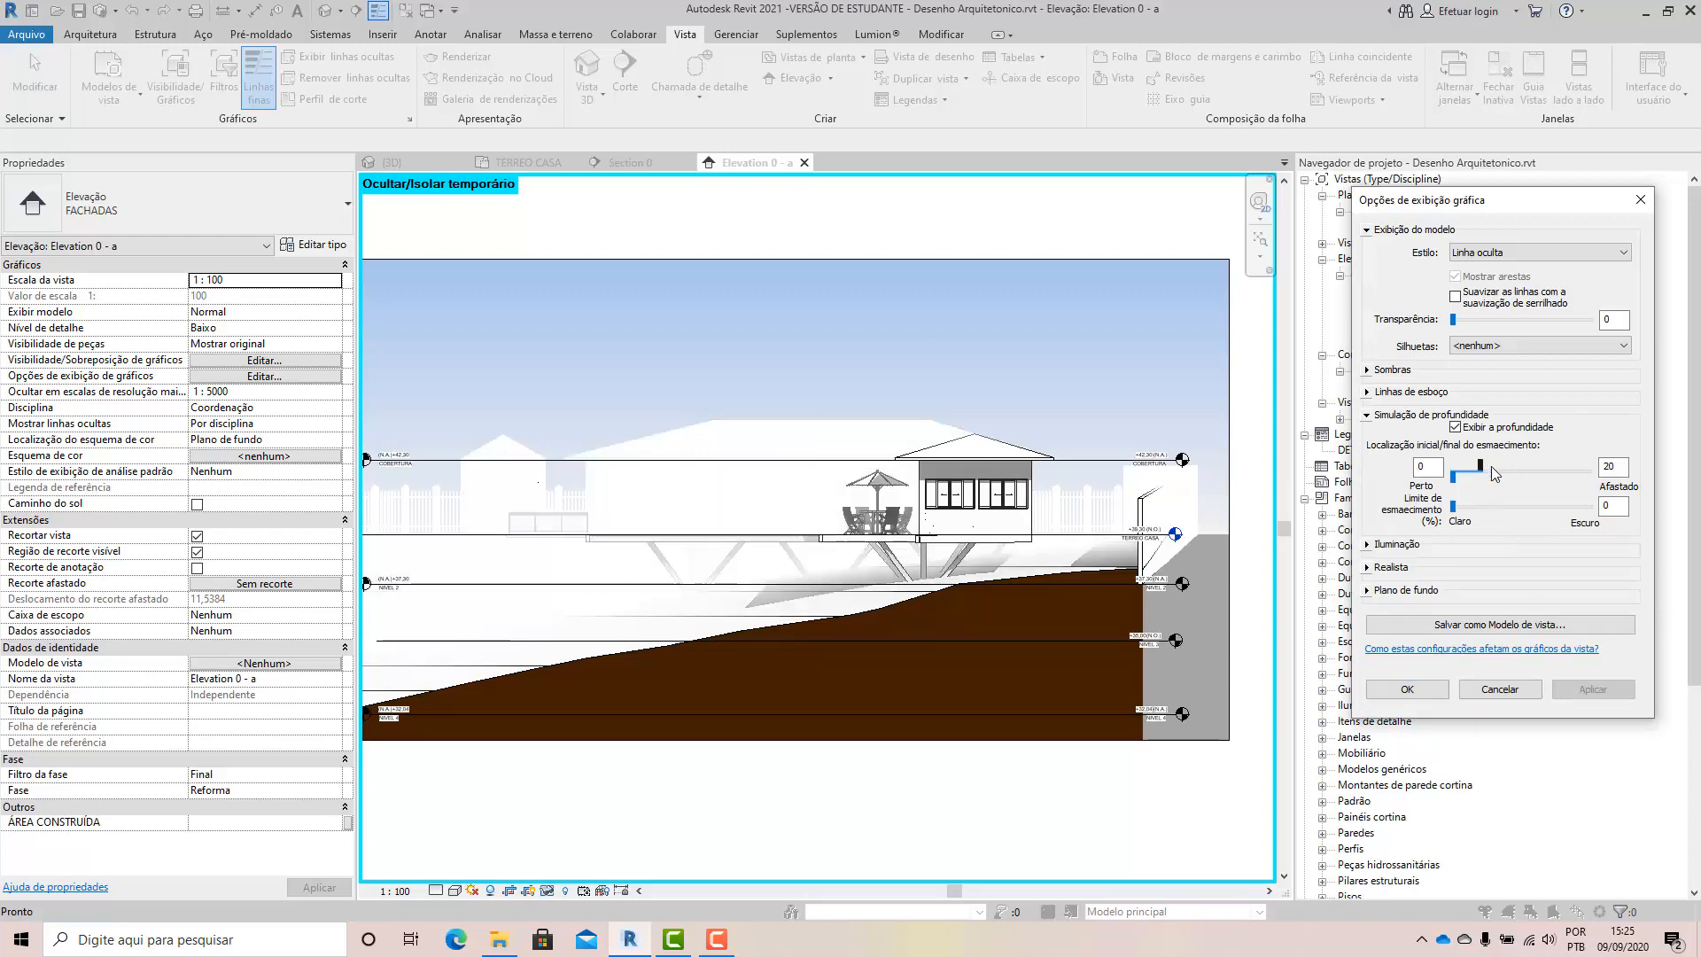
click(1602, 689)
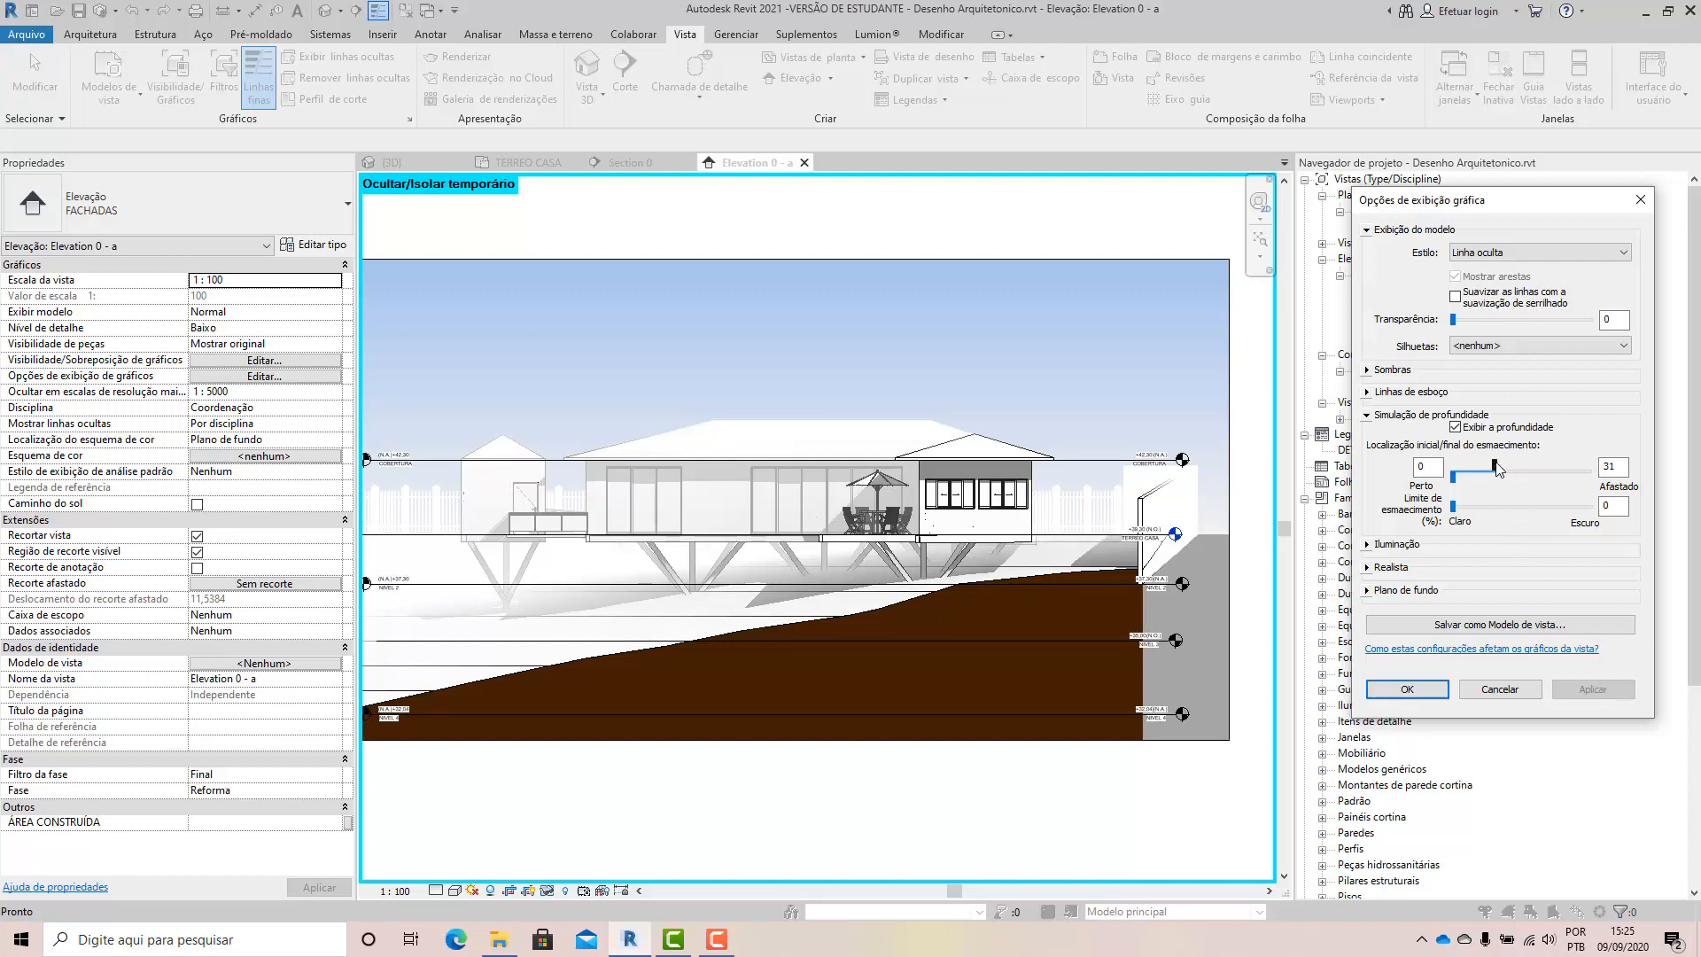
drag(1497, 469, 1499, 467)
click(1595, 689)
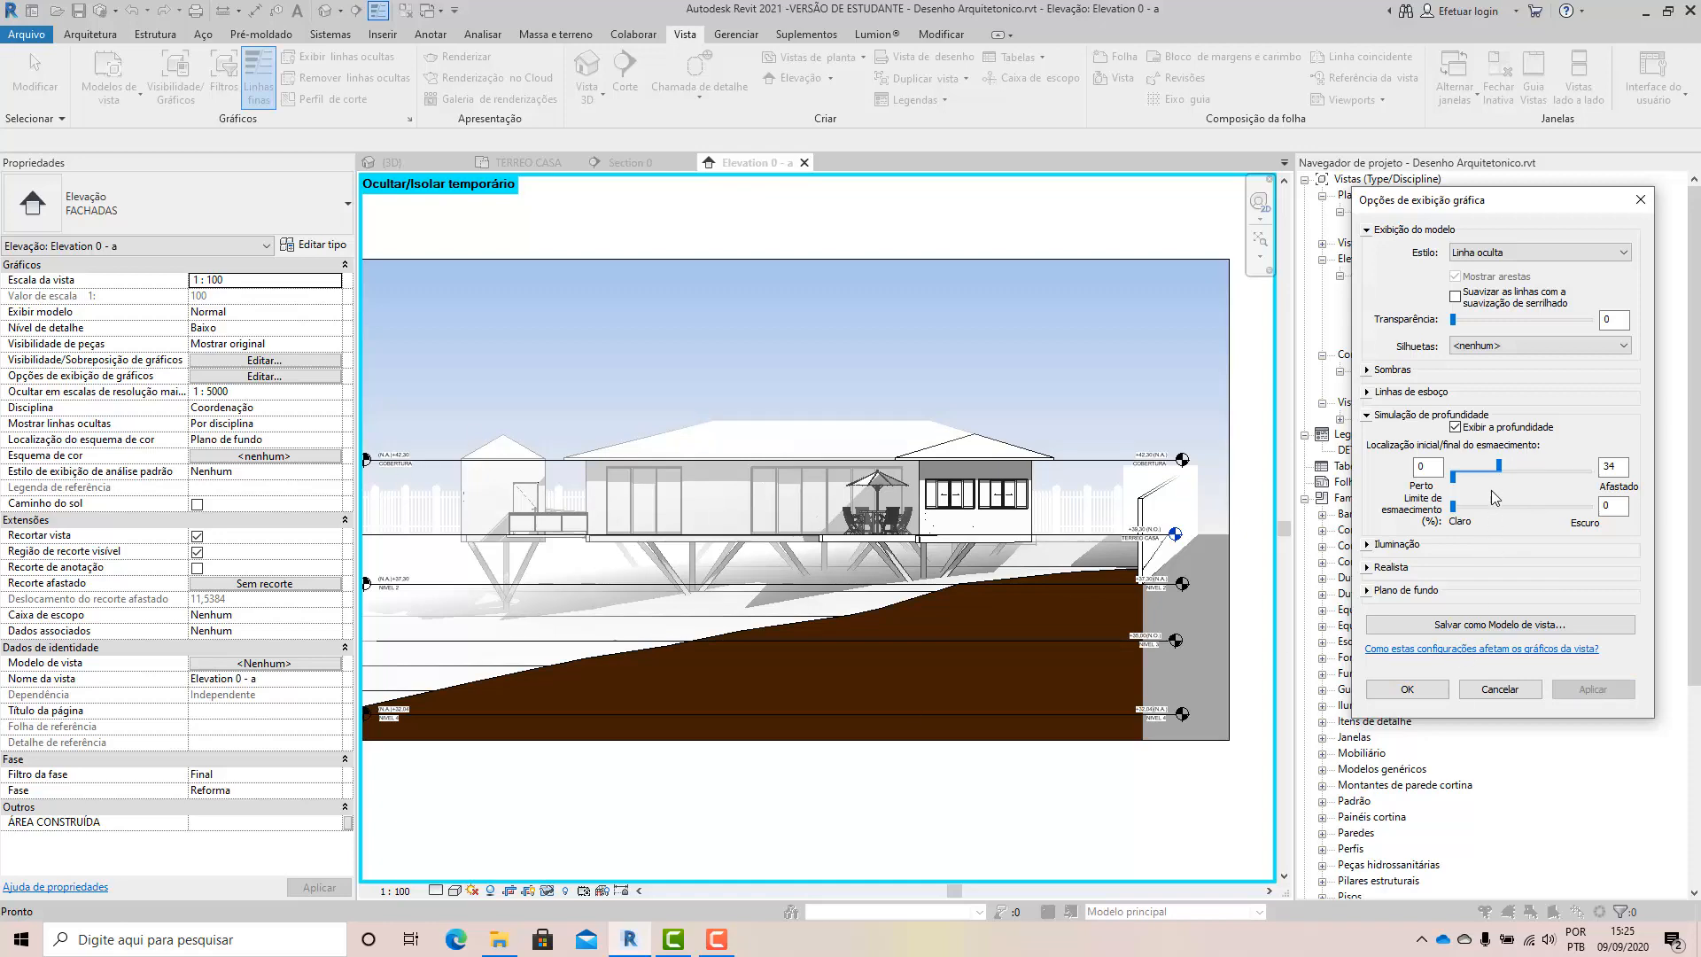
Set the depth cueing's far fade location to 40, apply it, and accept the graphic display options.
drag(1498, 464, 1510, 465)
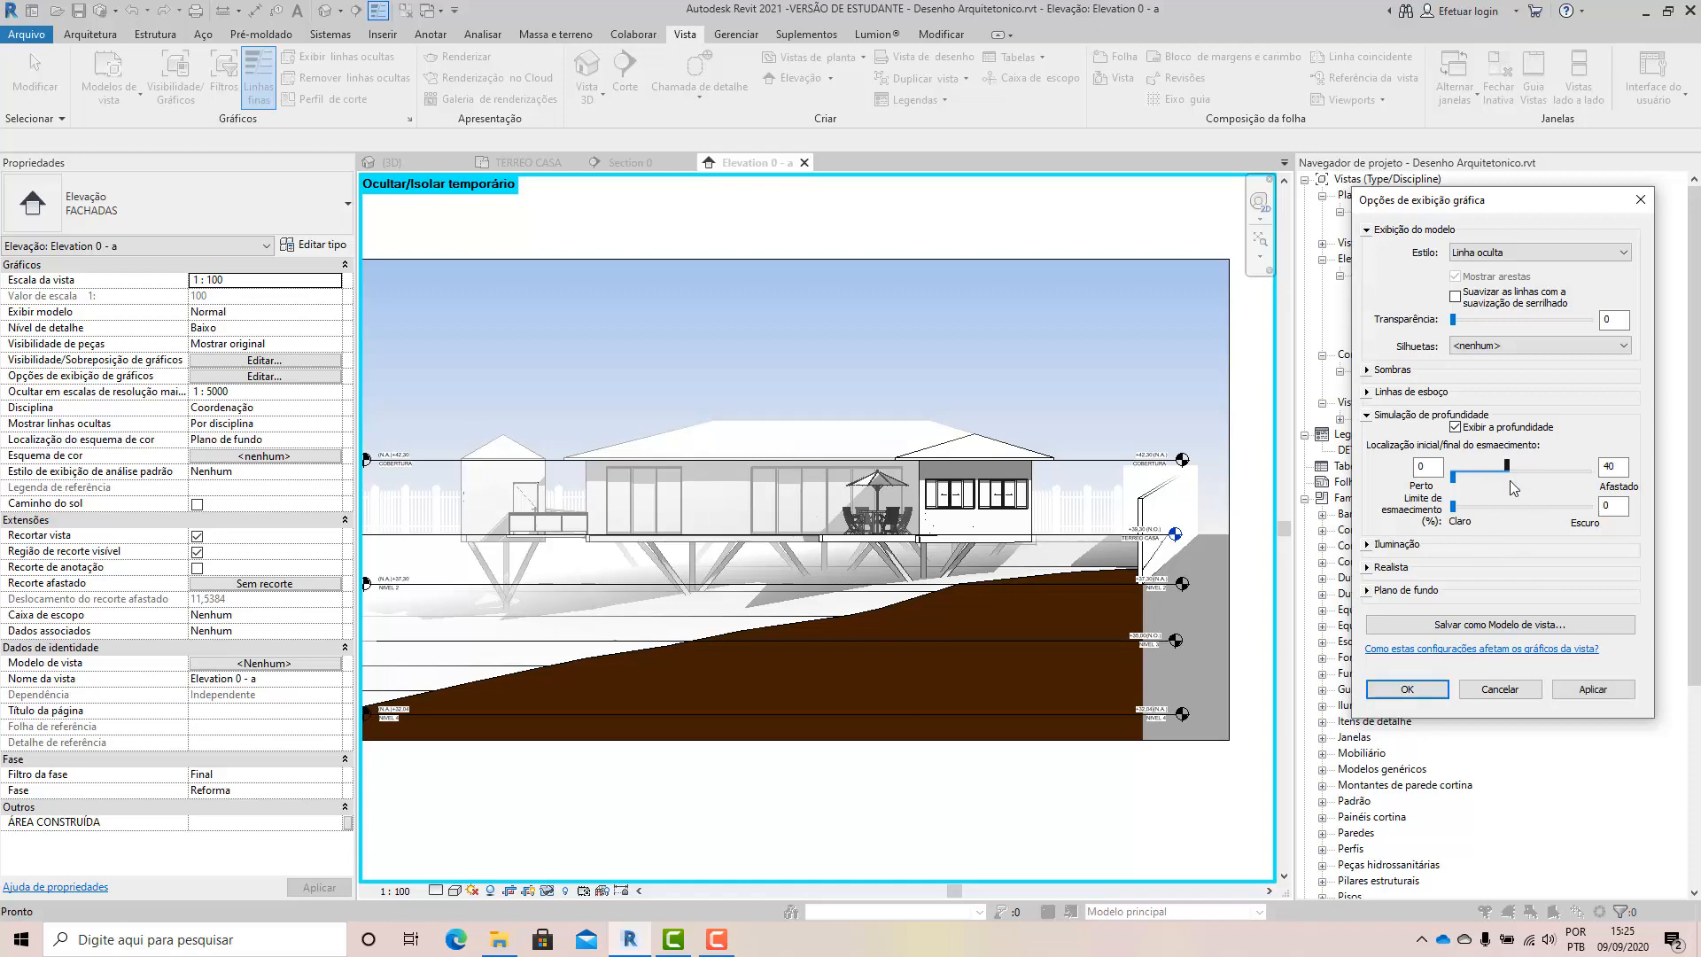
click(1612, 688)
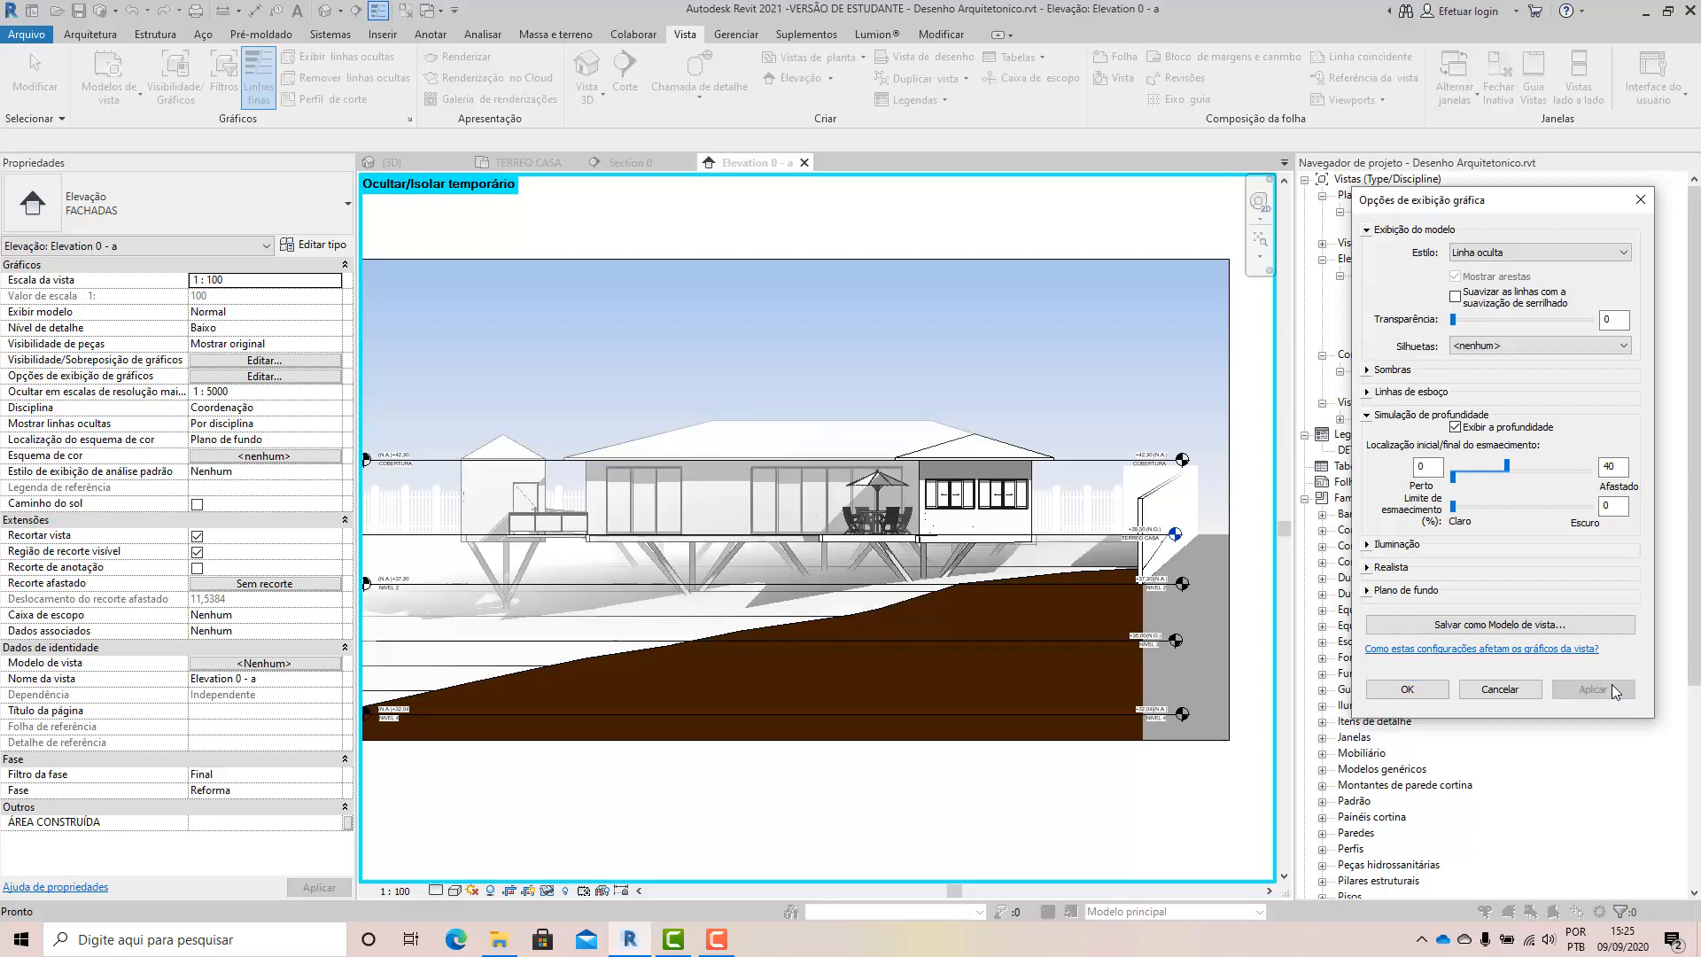
click(1415, 688)
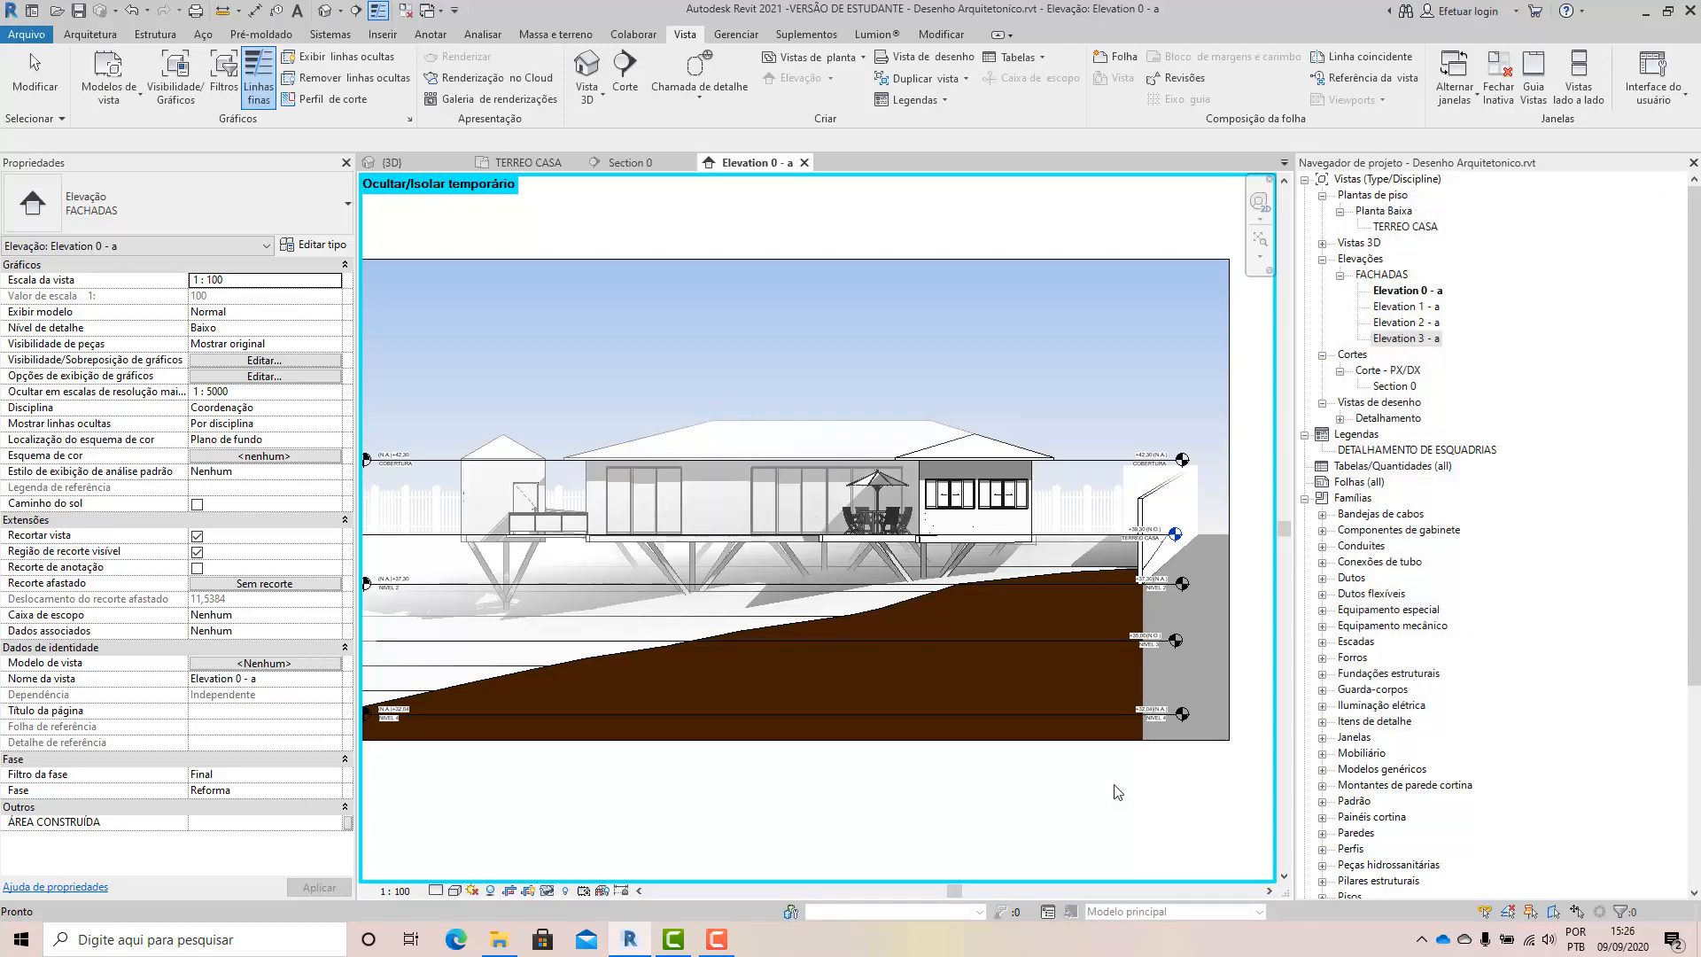
Show the lighting settings in the elevation's graphic display options and apply an ambient light of 49.
scroll(1215, 556, down, 2)
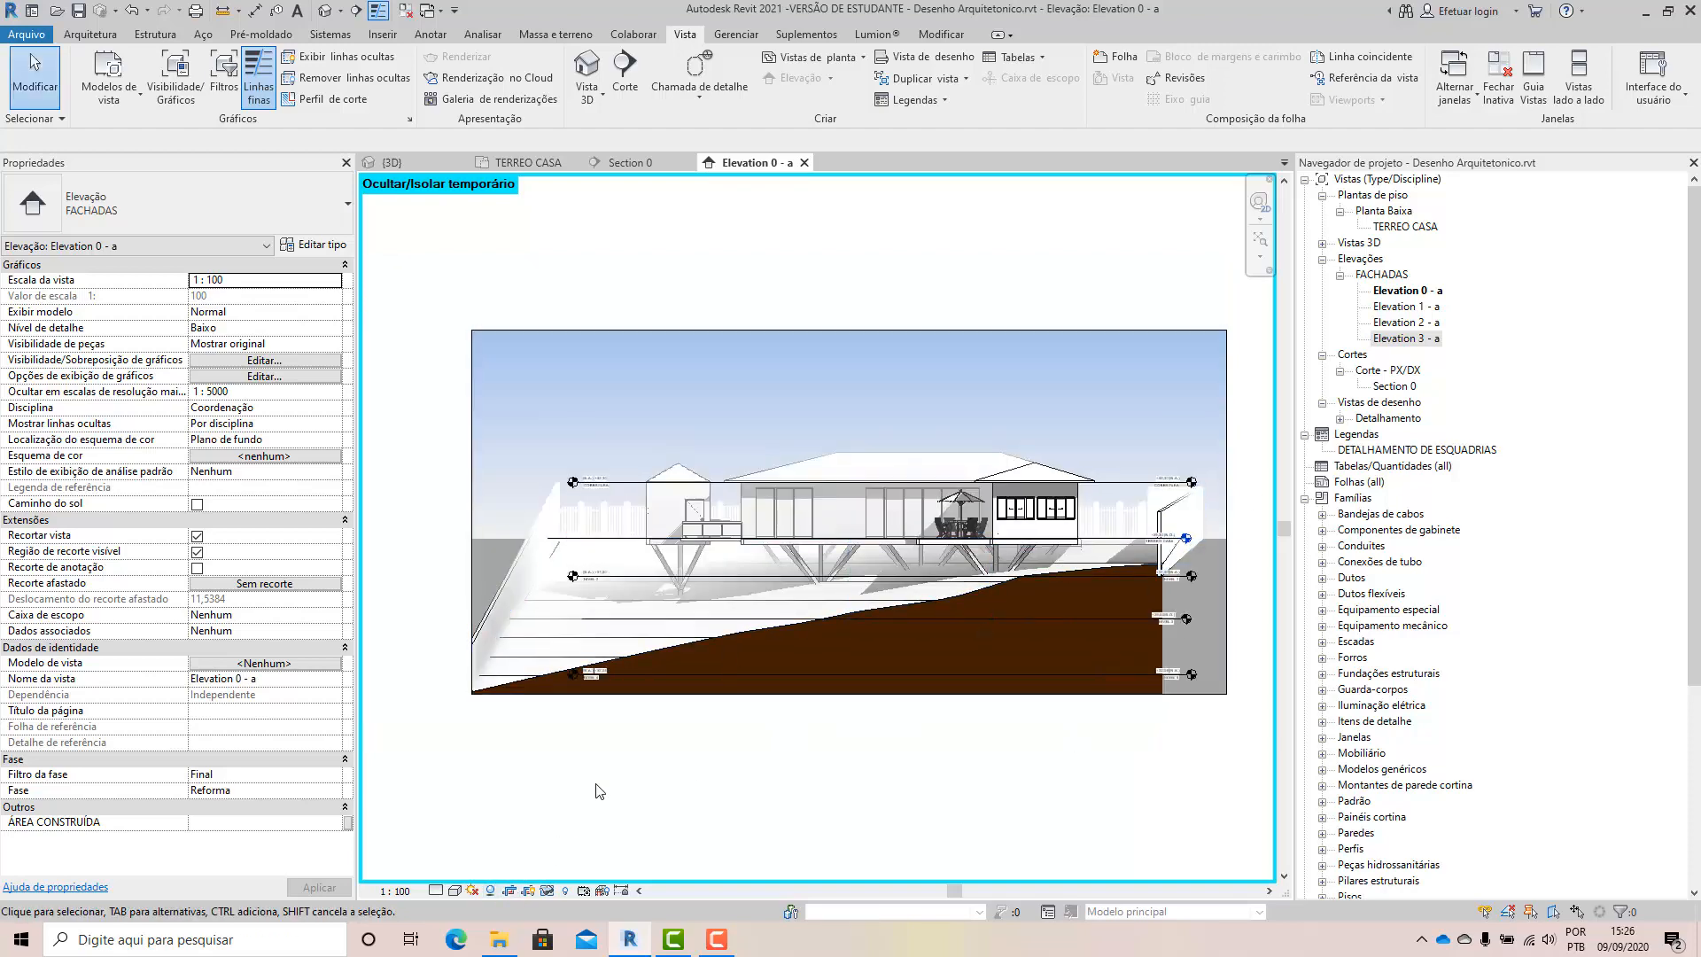
click(455, 890)
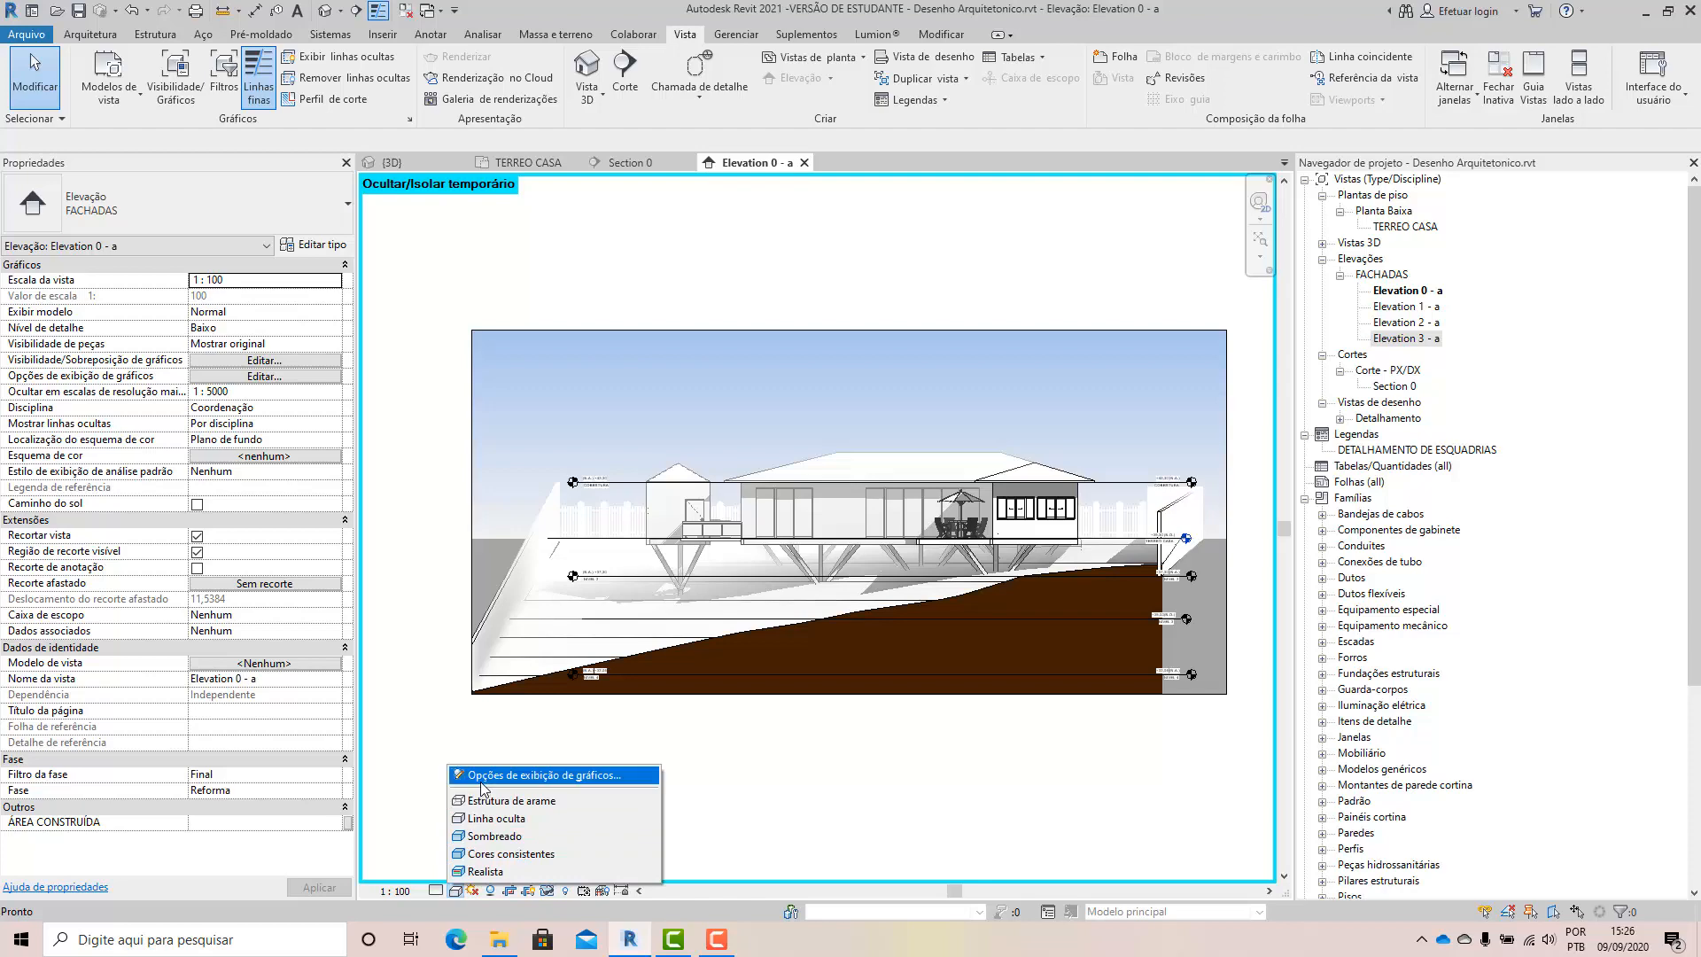
click(492, 777)
drag(1482, 206, 1463, 224)
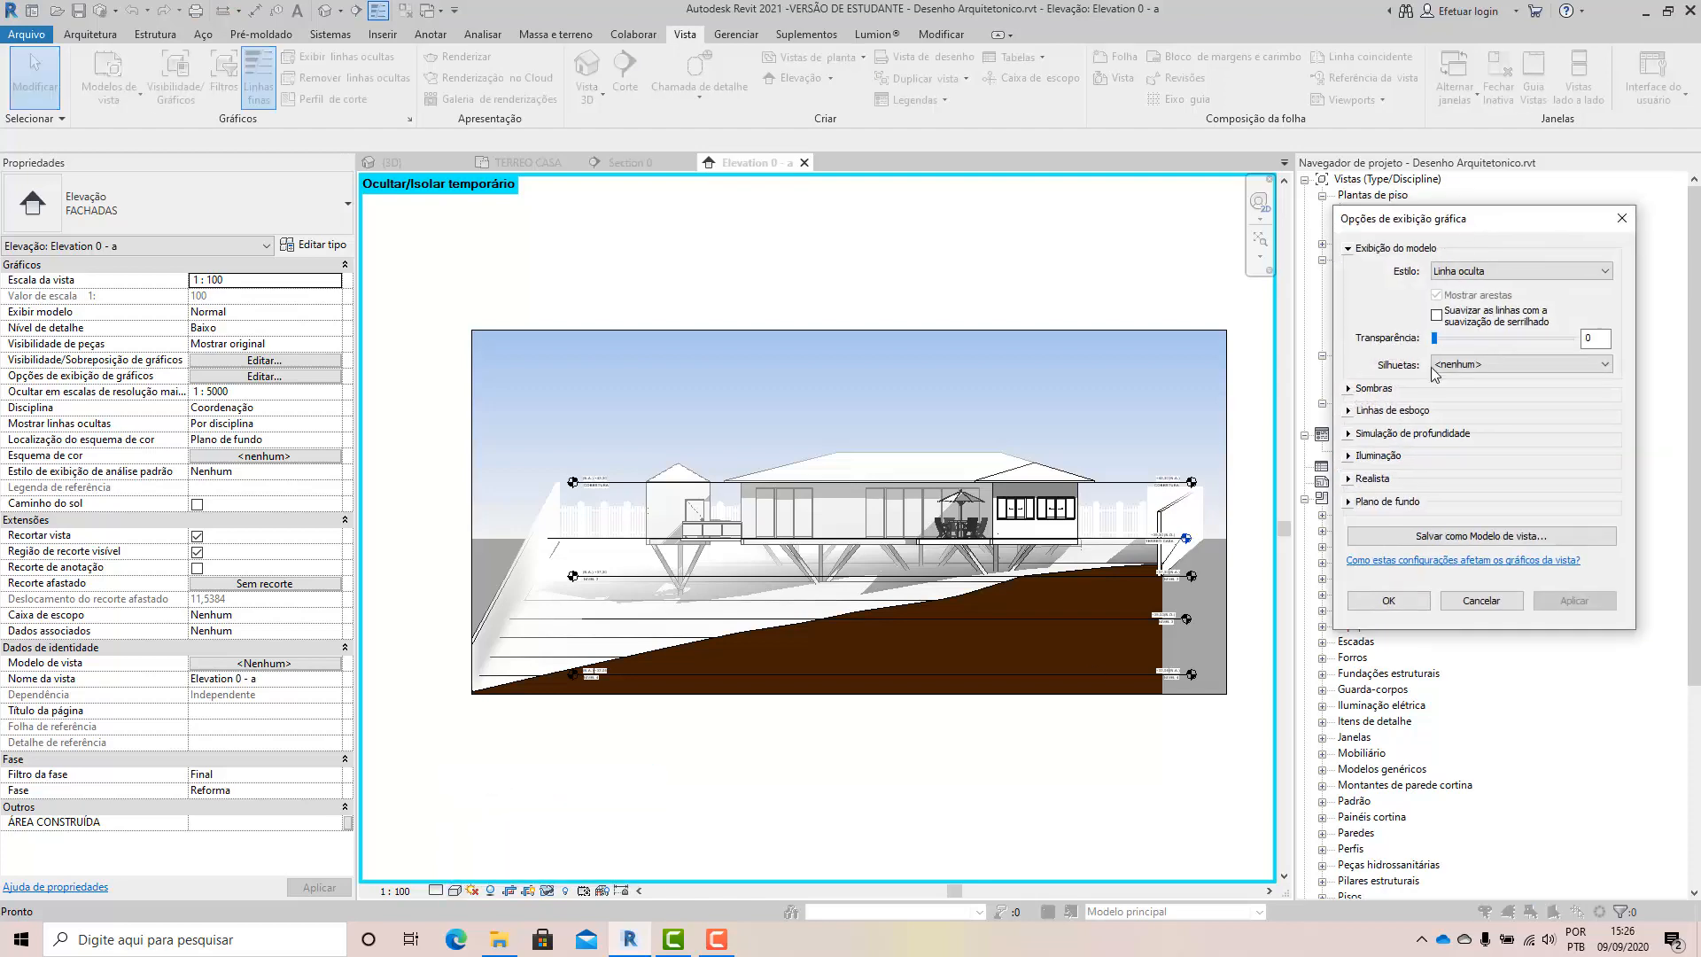
click(1349, 456)
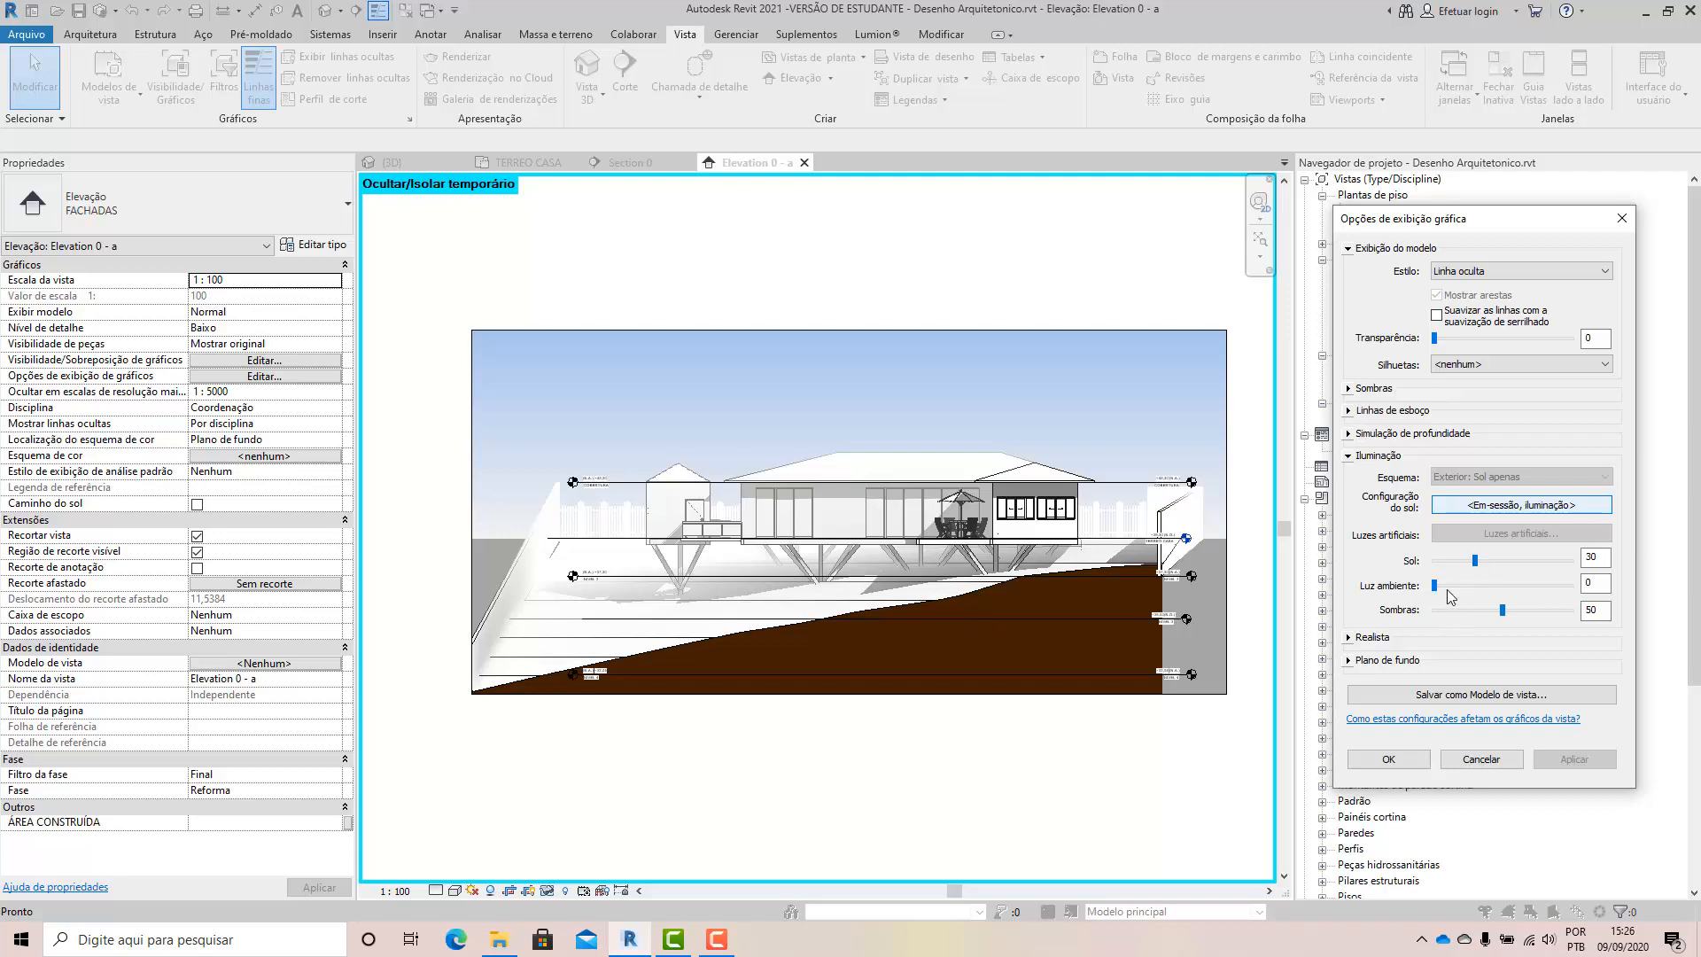
drag(1437, 587, 1503, 588)
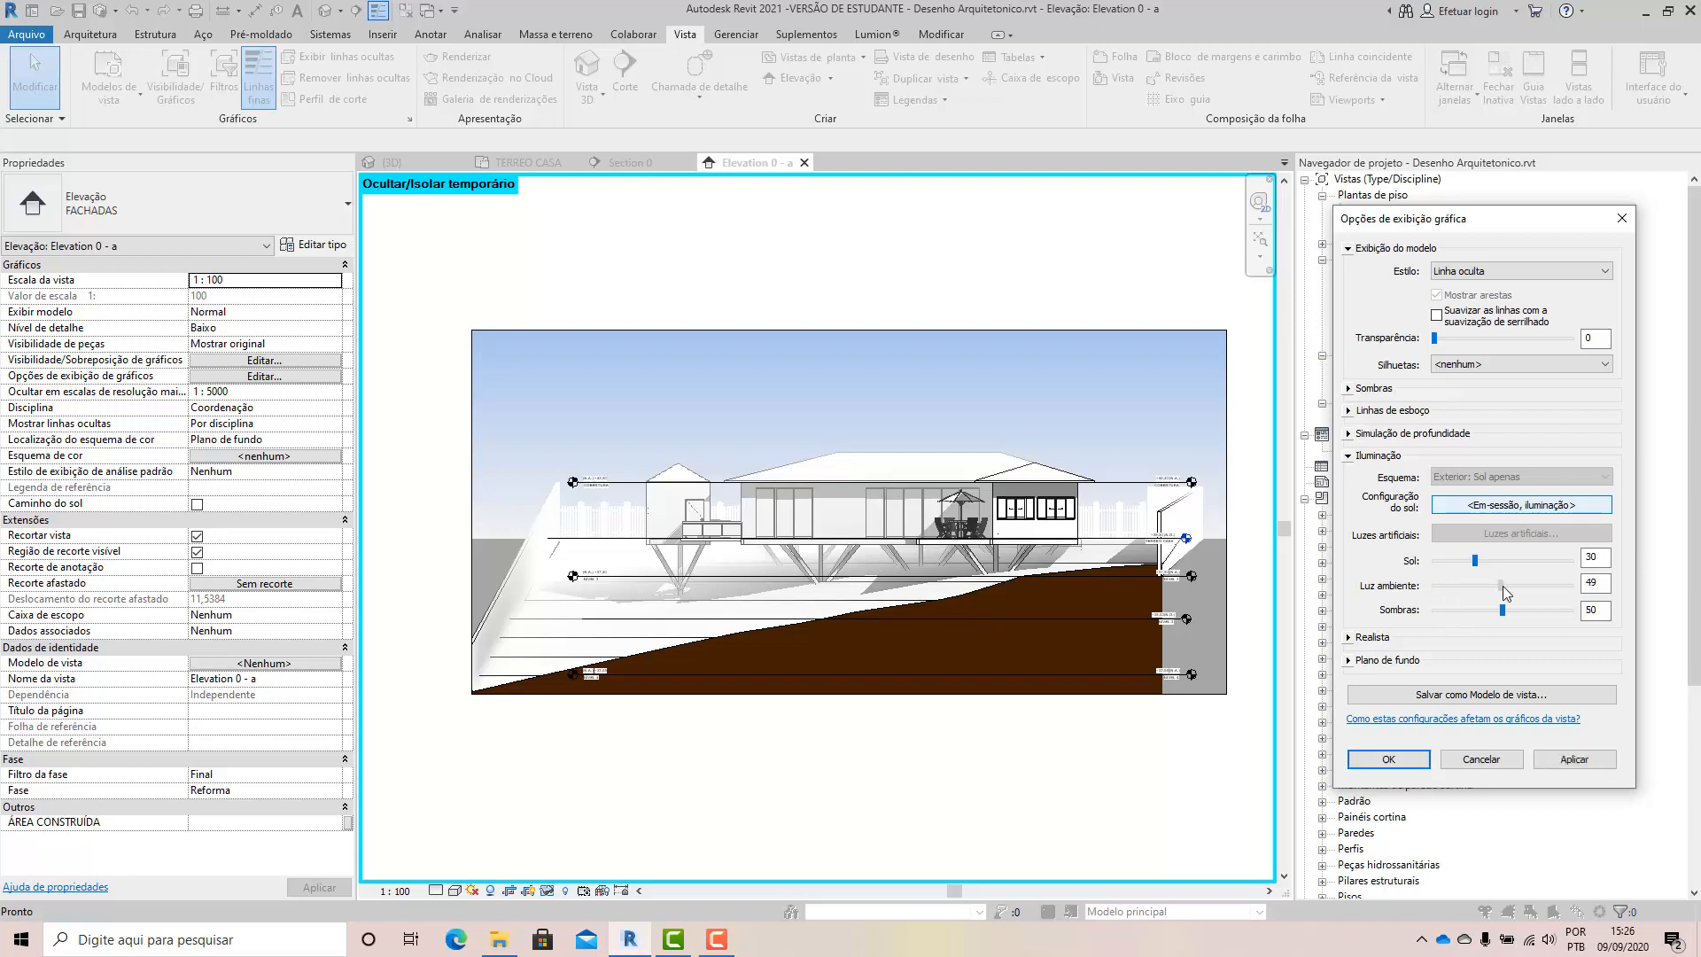
click(1574, 760)
Raise the sun intensity to 78 and the shadow intensity to 81, and apply them to the elevation.
drag(1476, 561, 1543, 611)
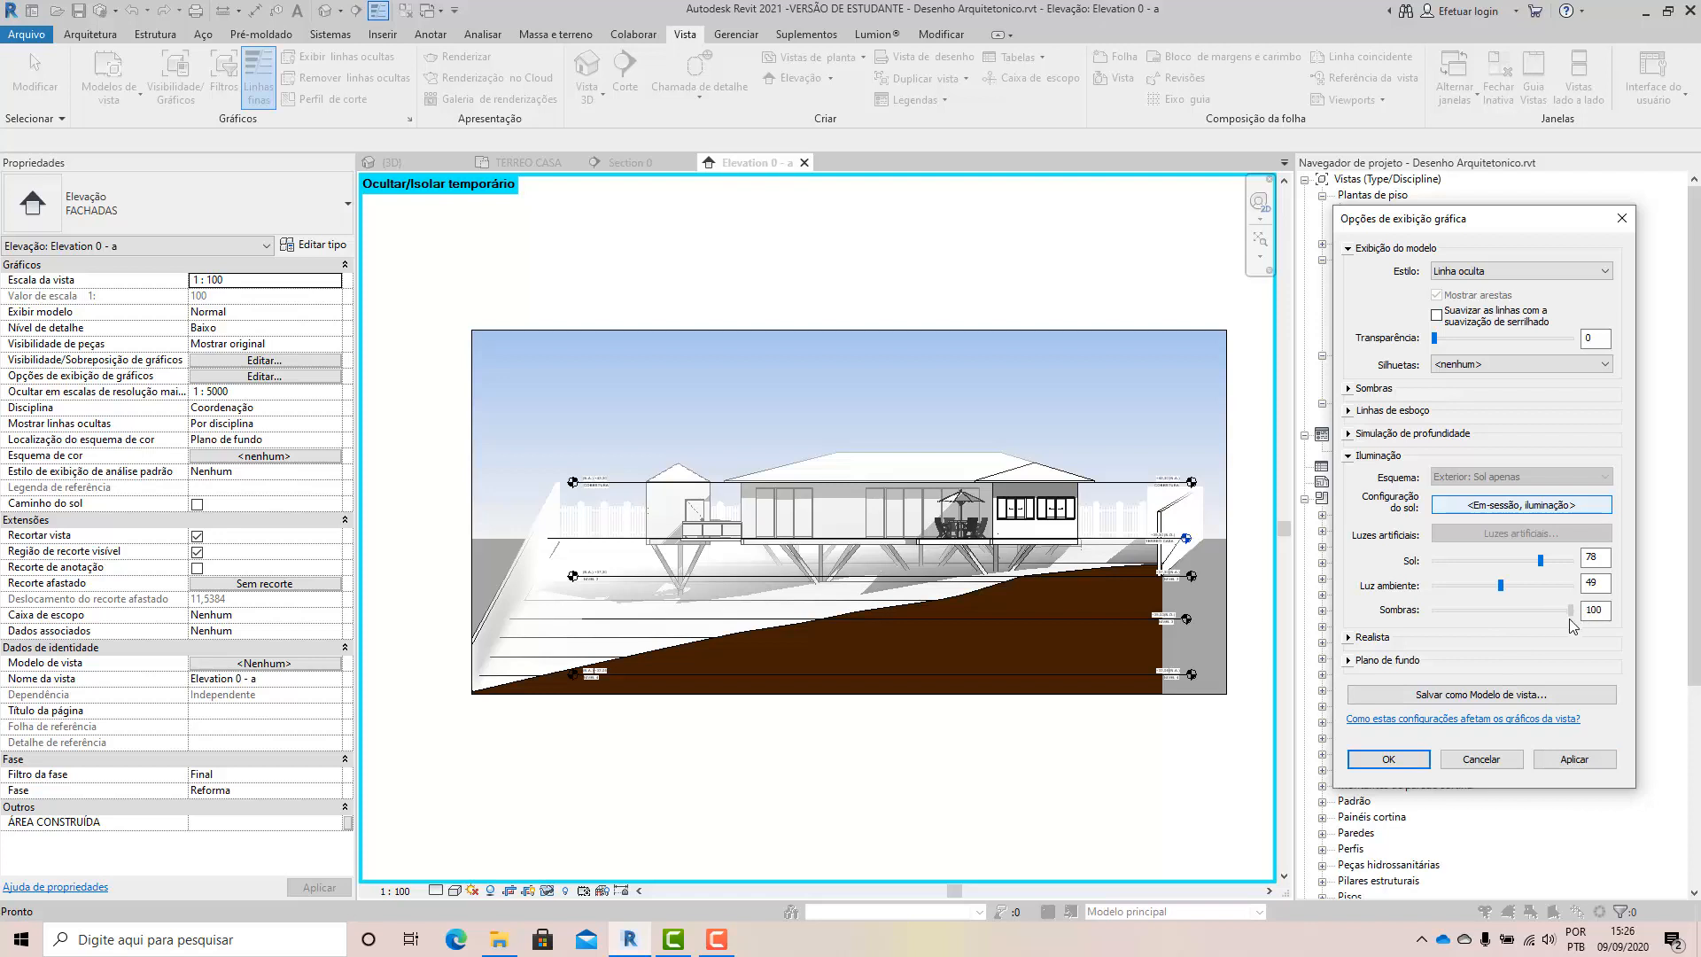
drag(1437, 619, 1545, 613)
click(1562, 763)
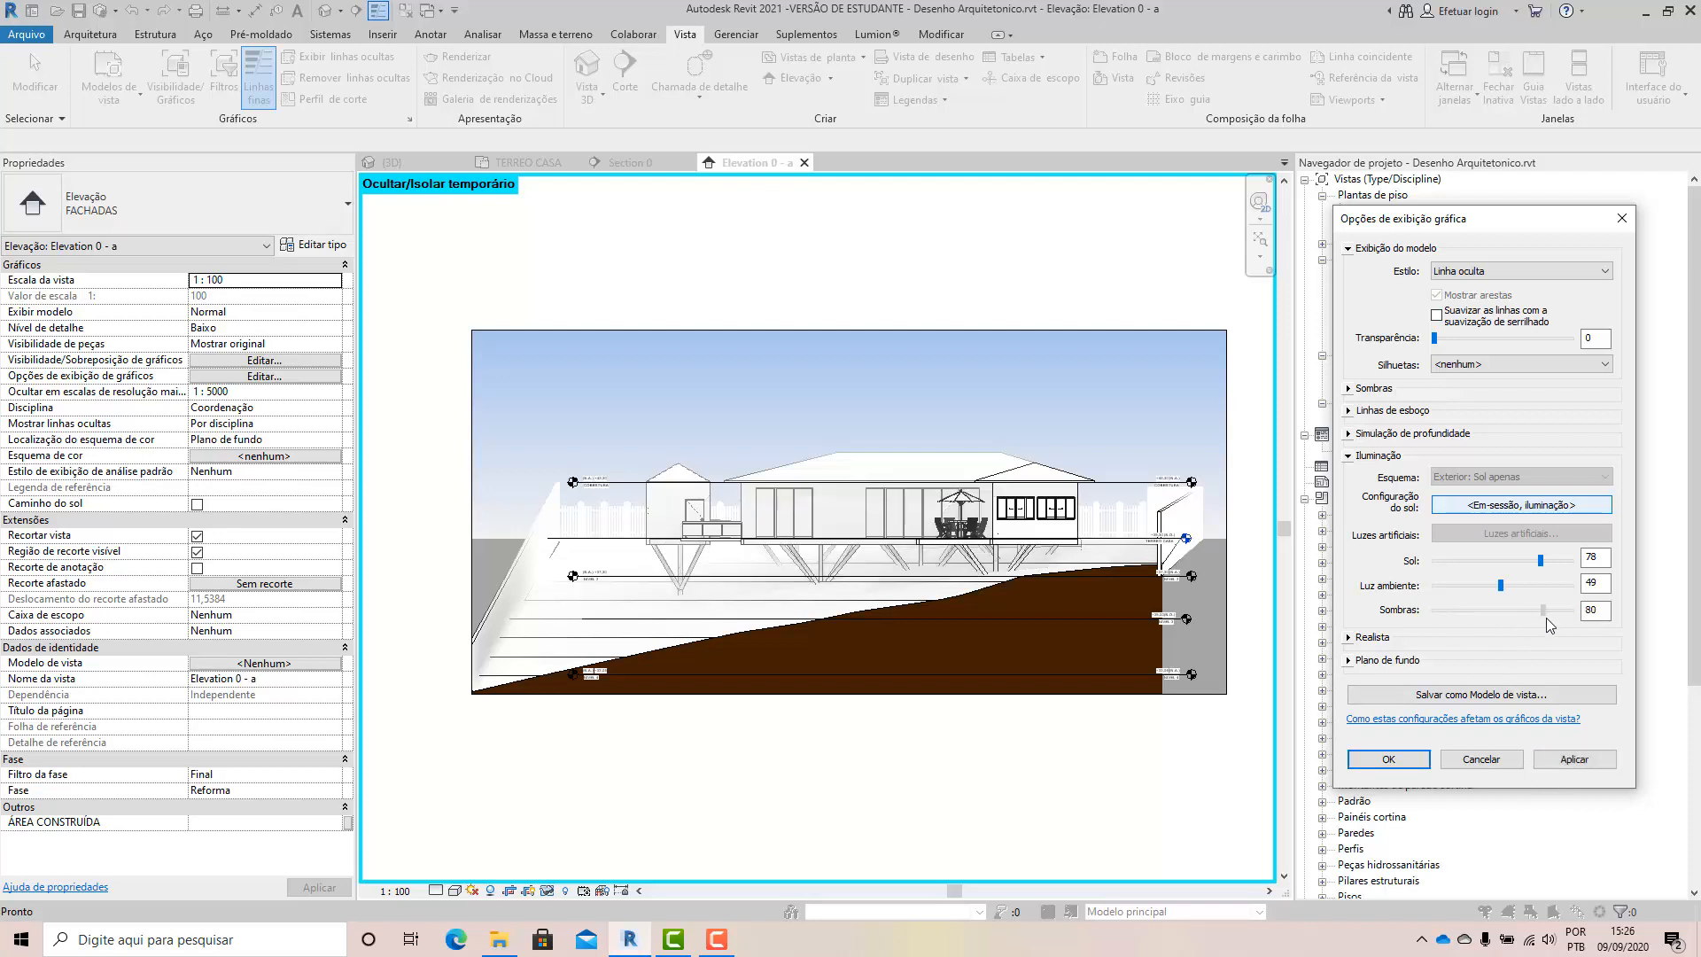
click(1590, 757)
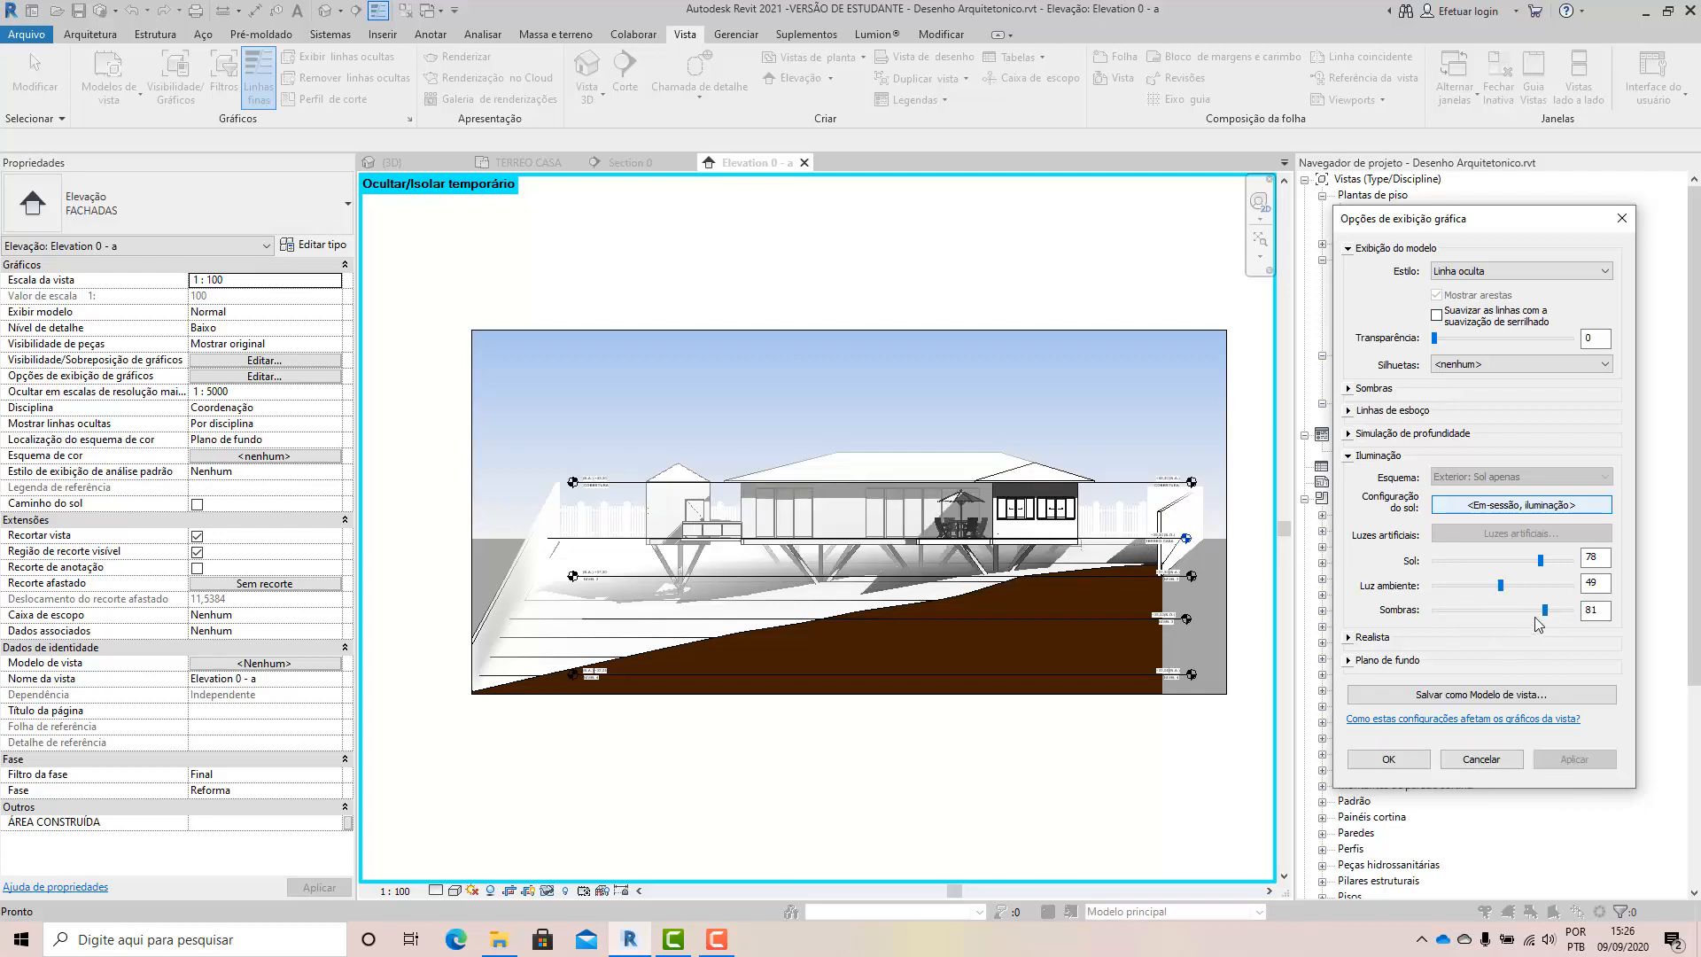
Apply a shadow intensity of 61 and settle on 51, show the realistic settings, and accept the graphic display options.
drag(1543, 616, 1521, 627)
click(1601, 759)
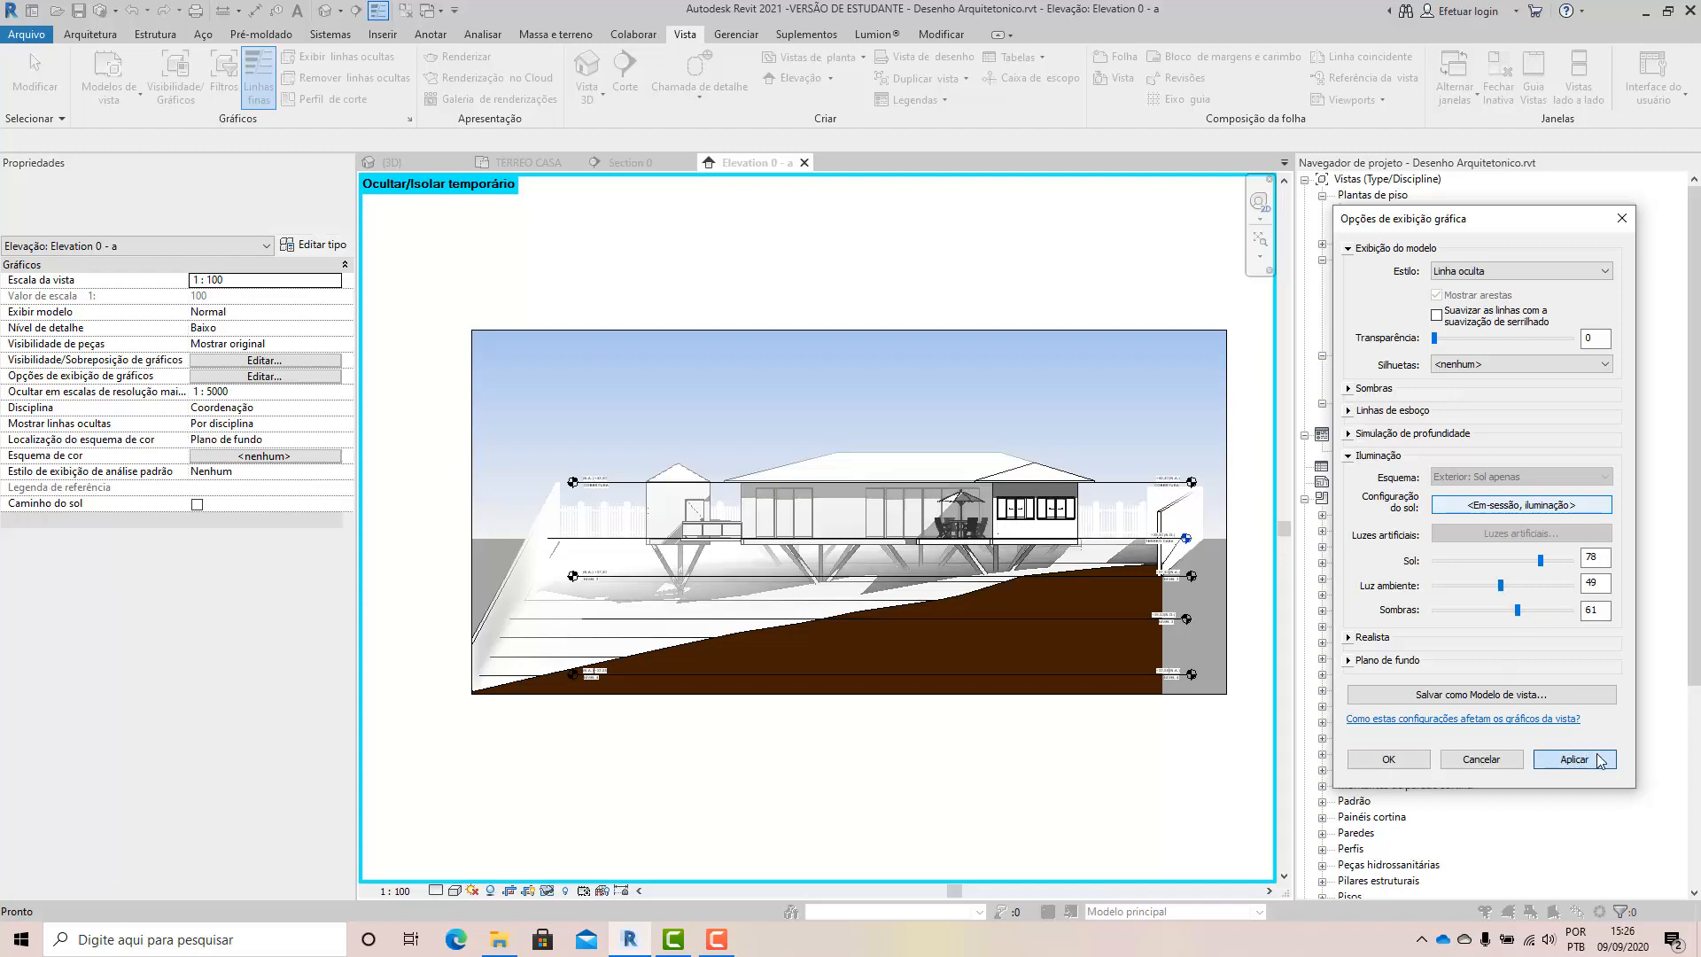
click(1505, 609)
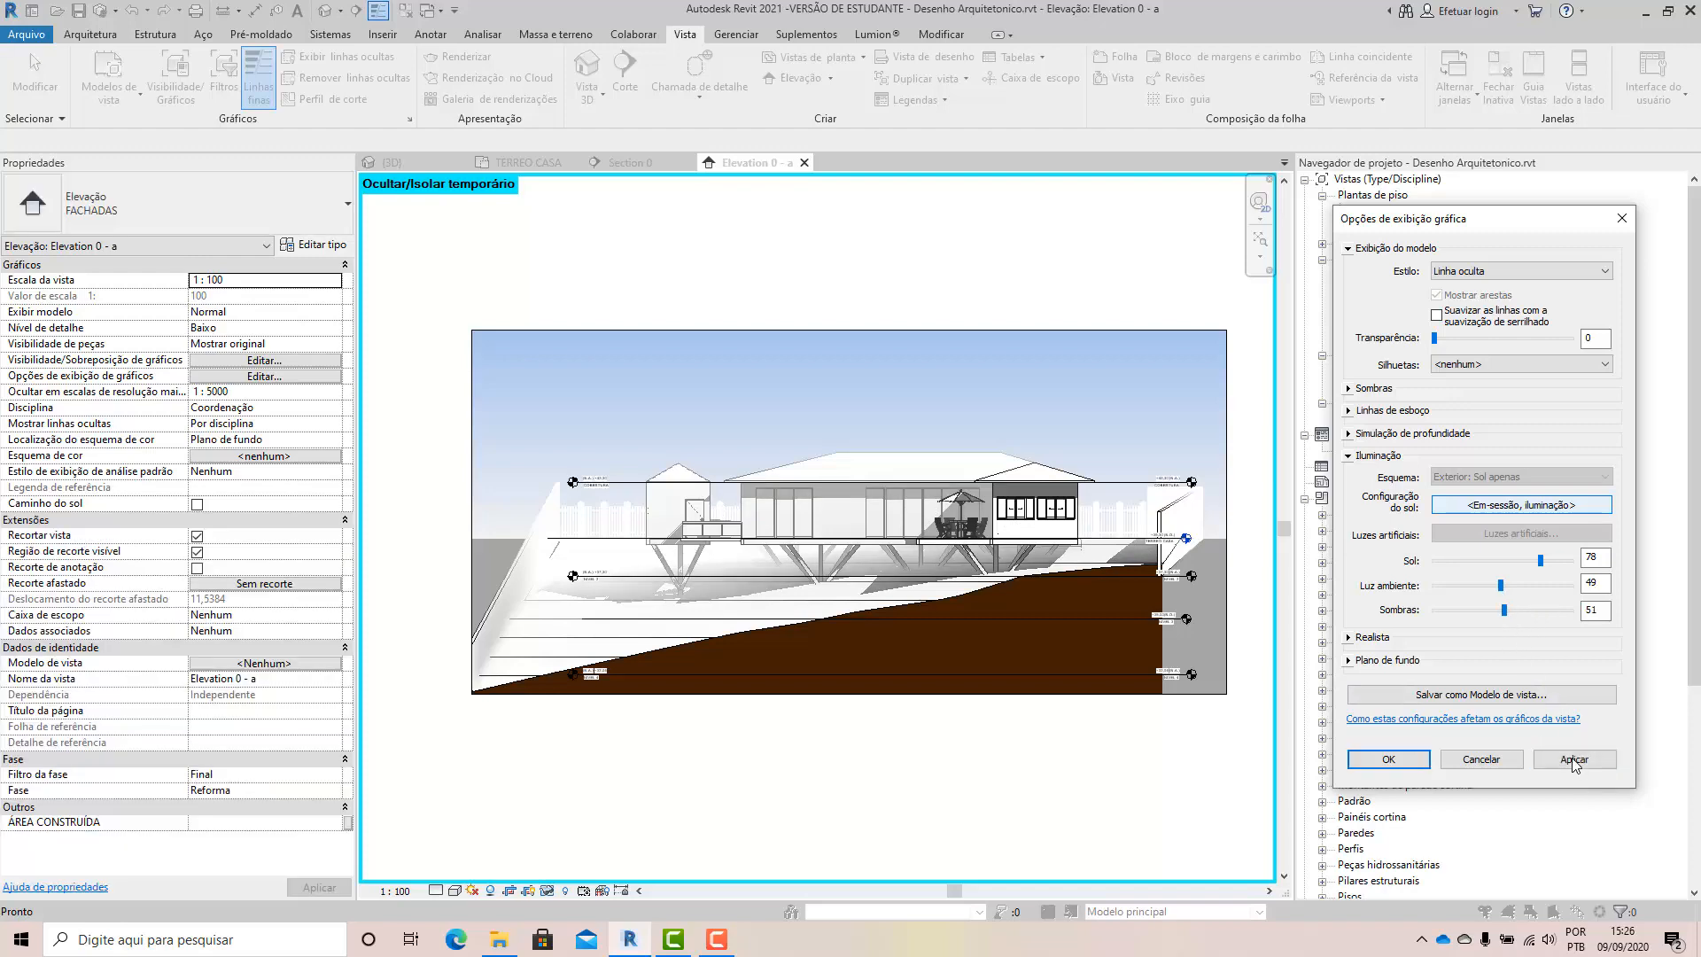
click(1572, 760)
click(1350, 638)
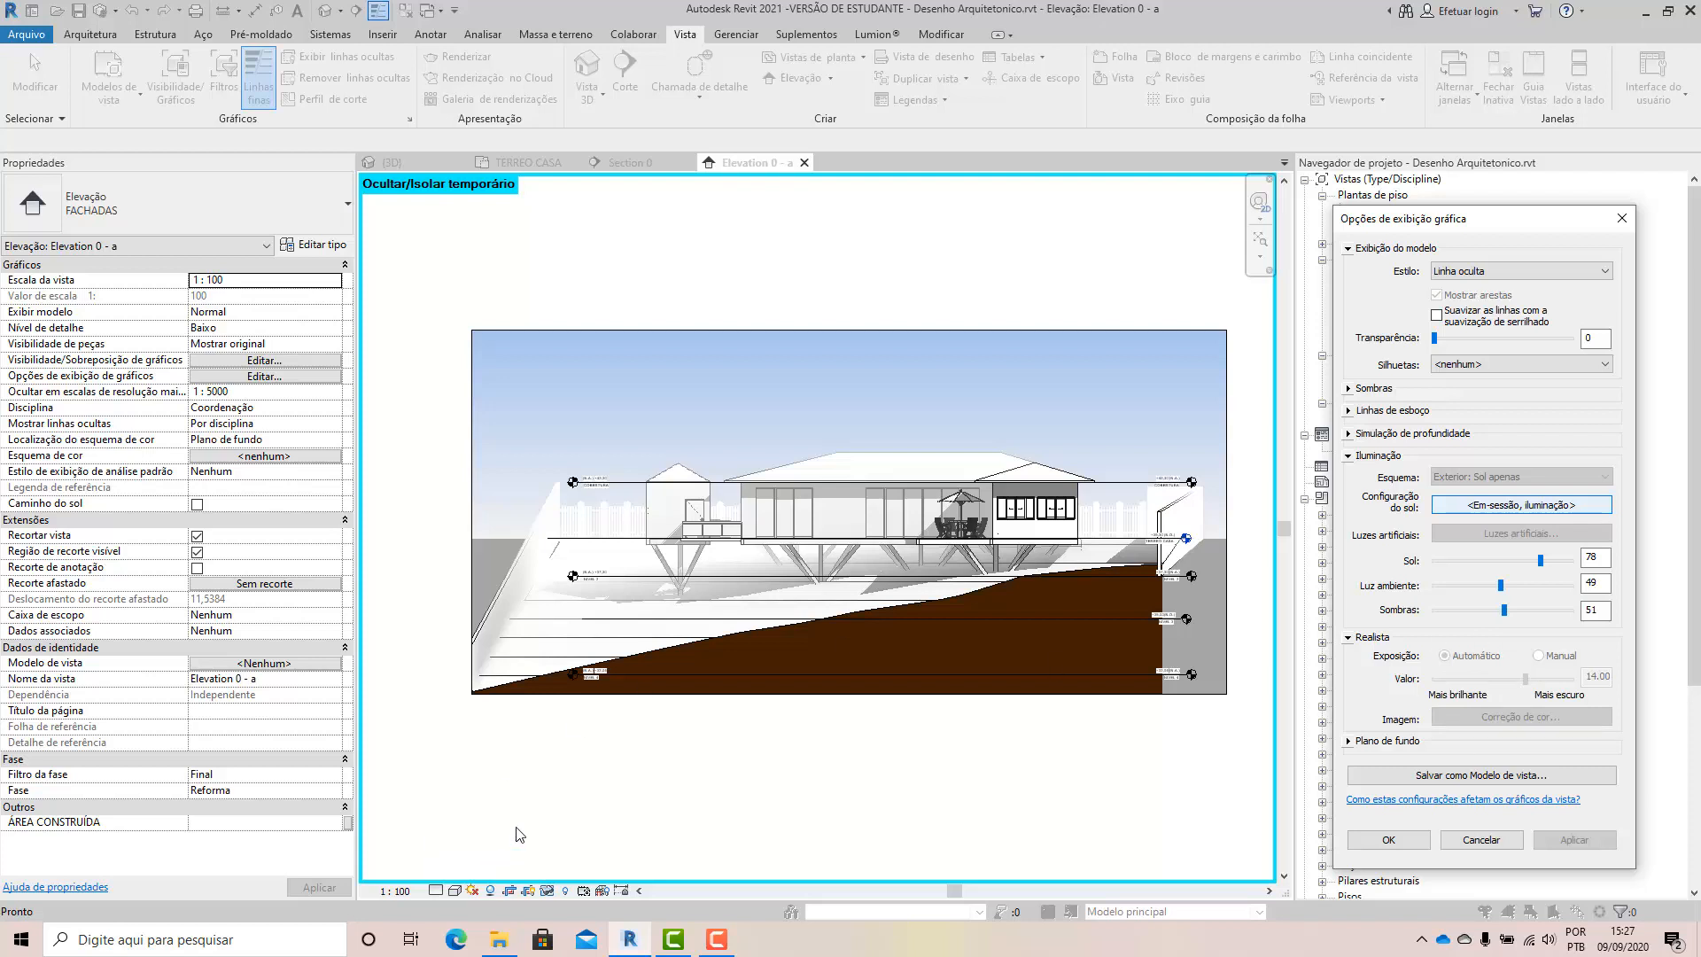
click(1384, 840)
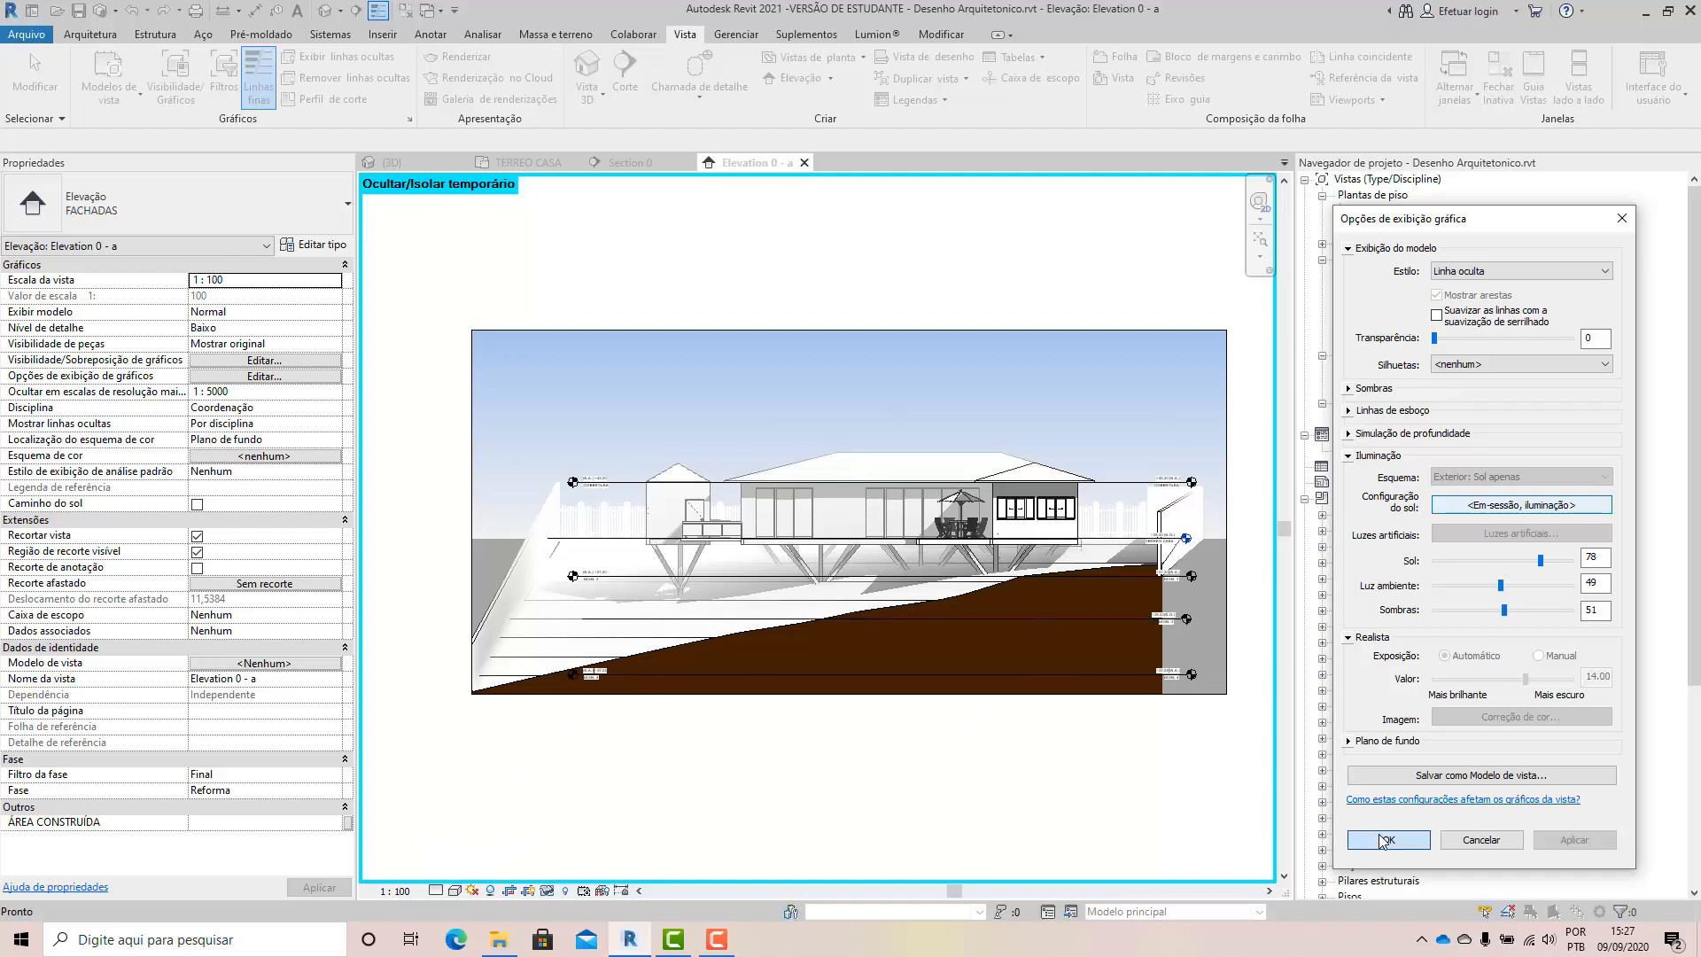
Show the background settings in the elevation's graphic display options and apply a background of Nenhum.
click(456, 890)
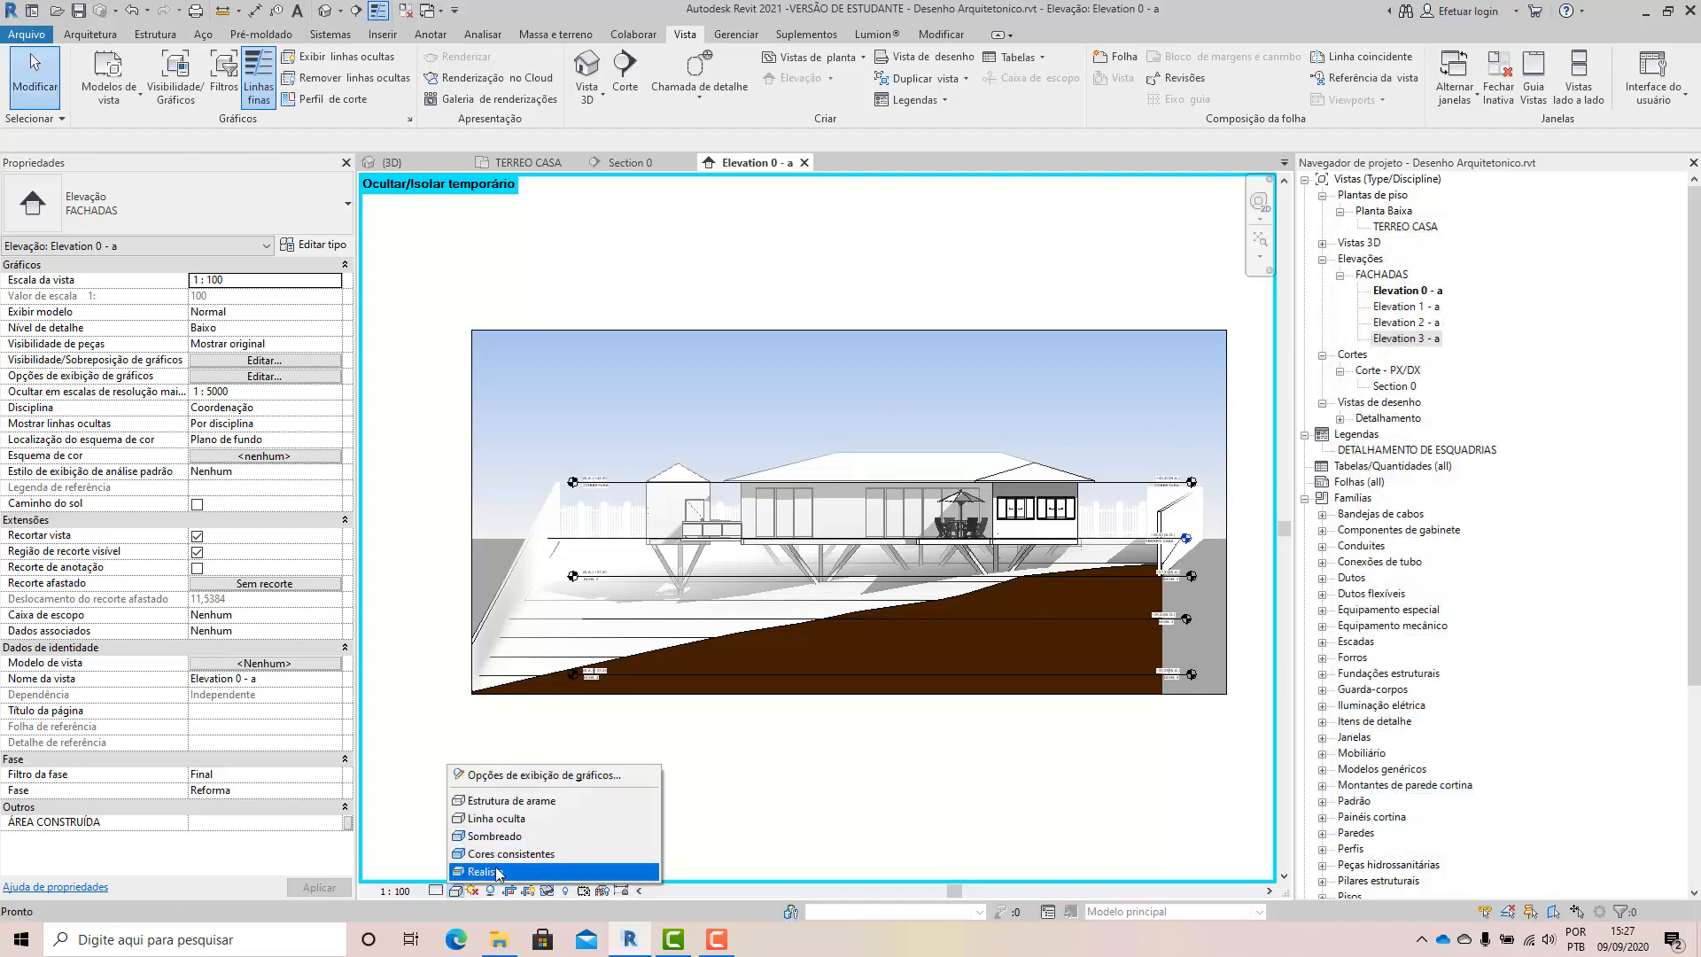
click(995, 767)
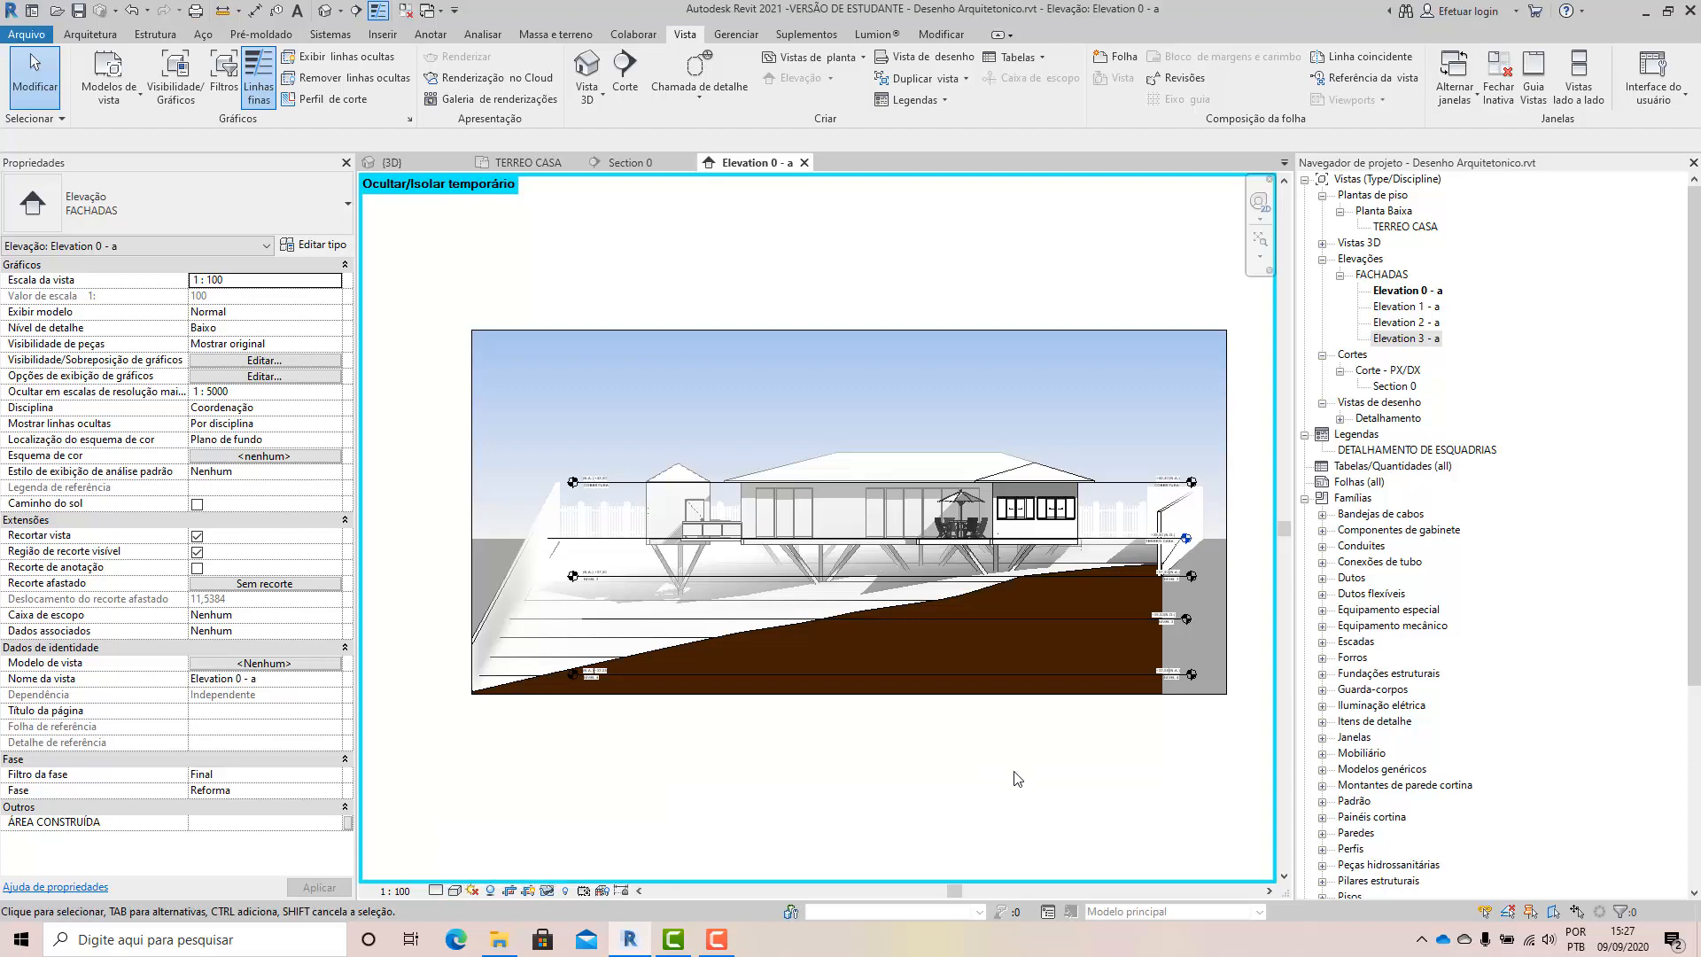
click(455, 891)
click(498, 776)
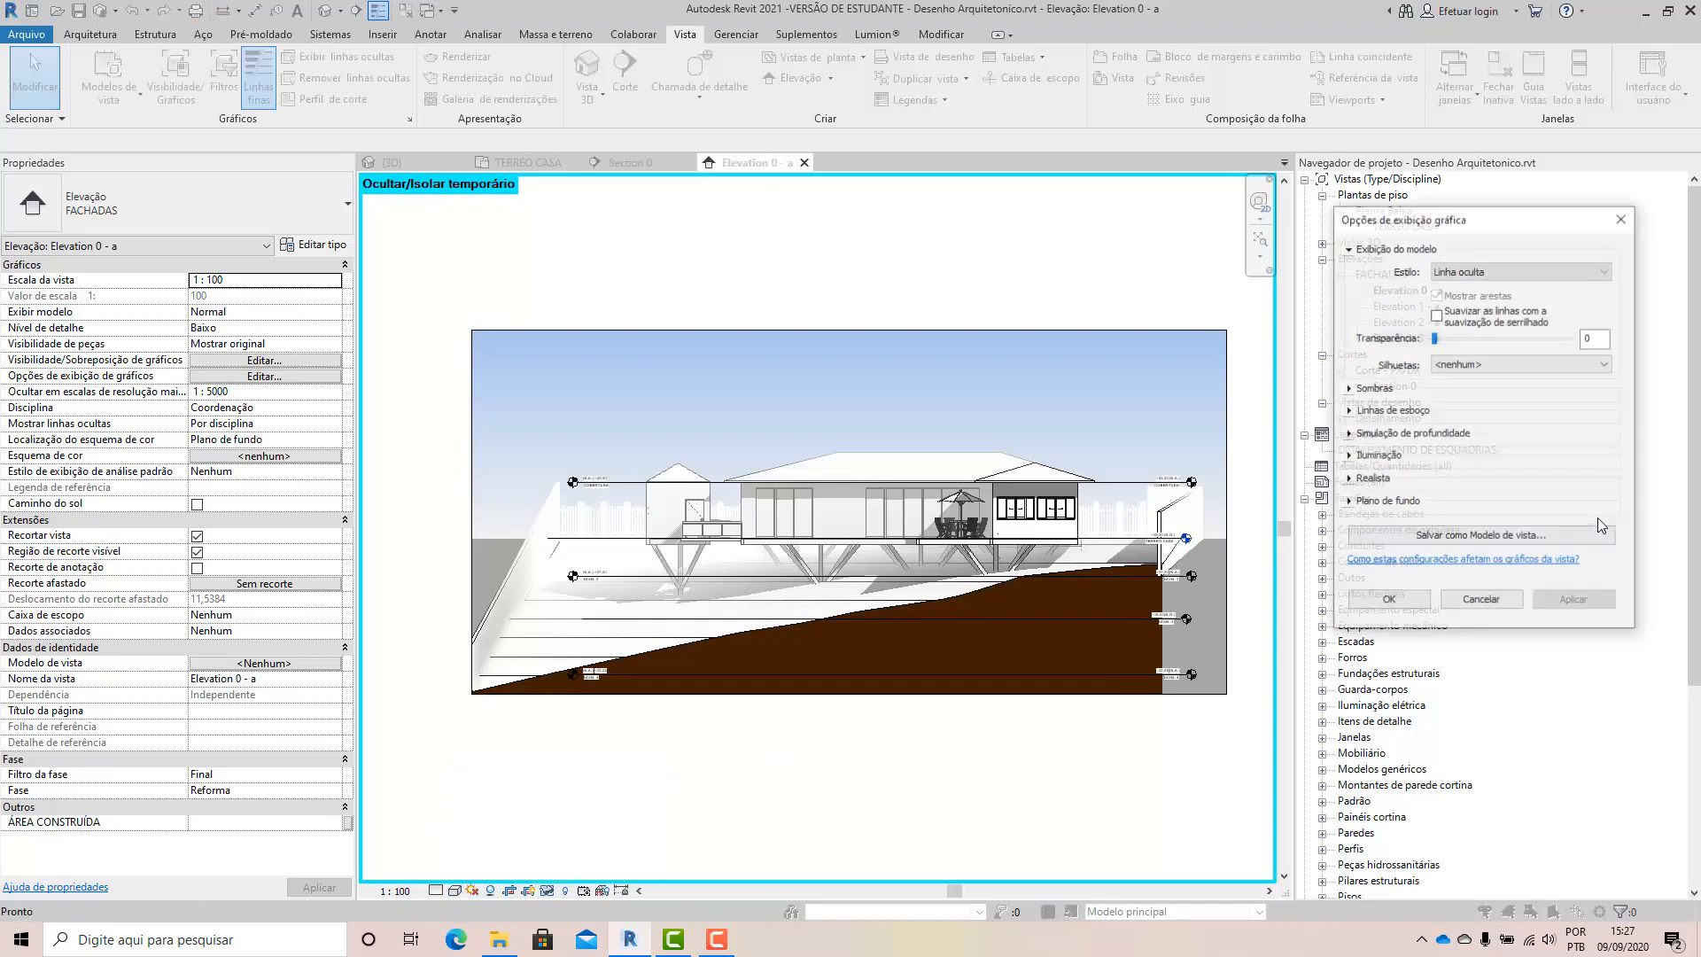
click(1348, 501)
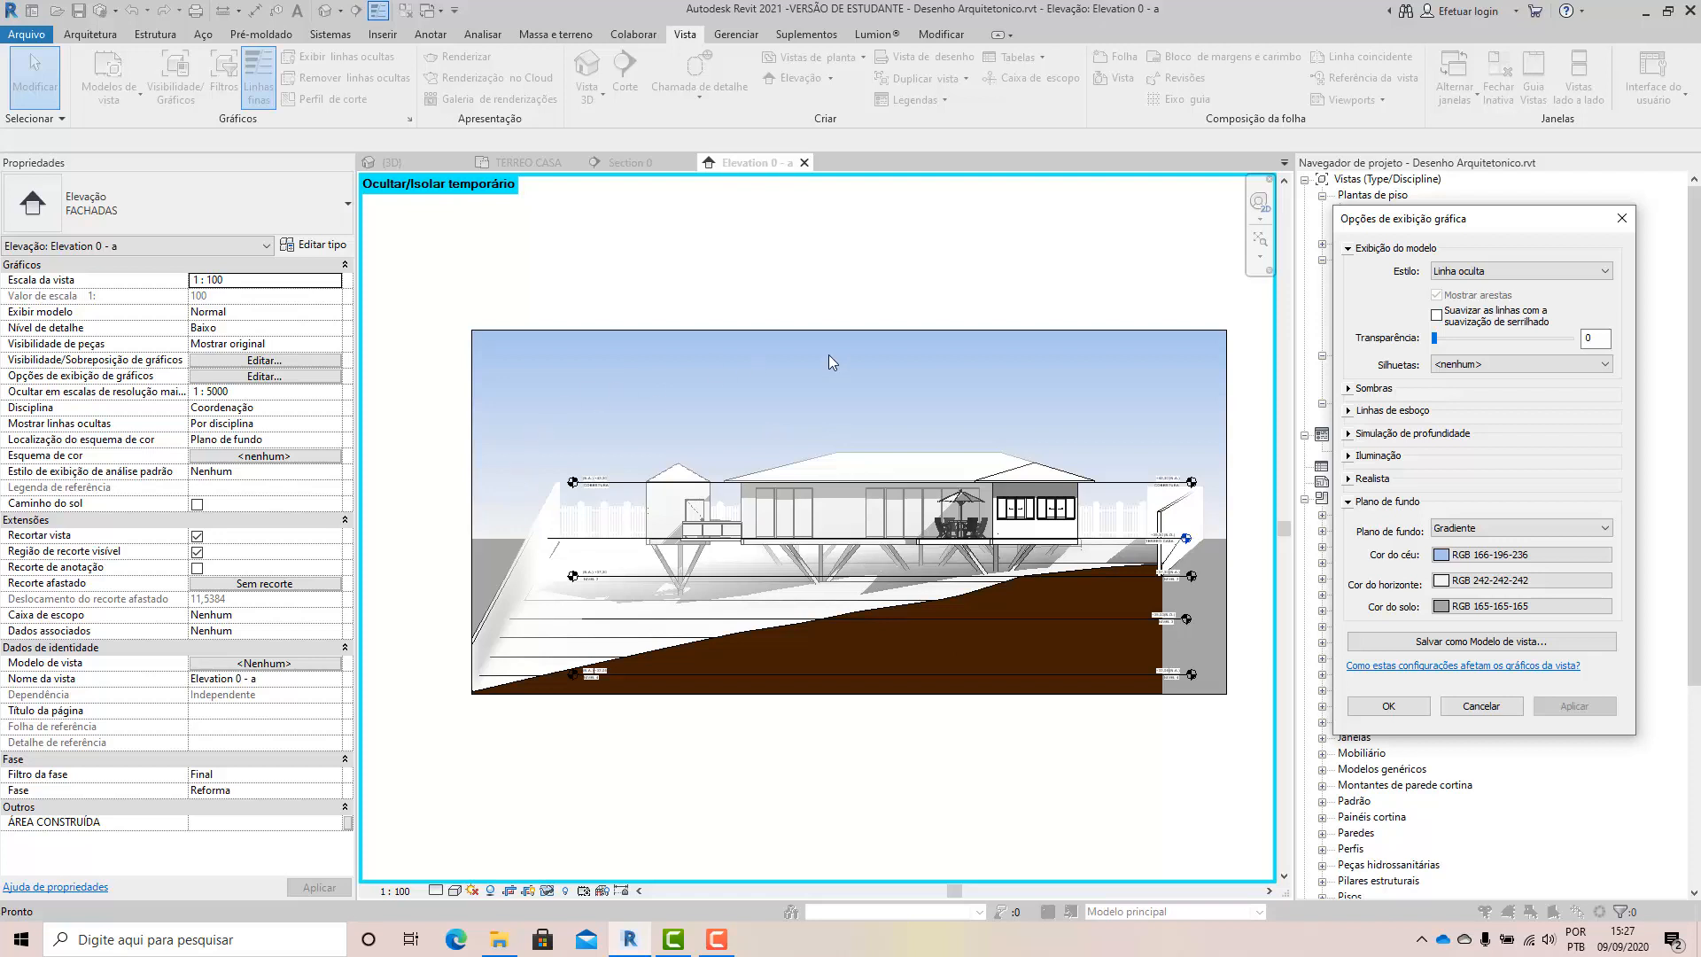
click(1506, 529)
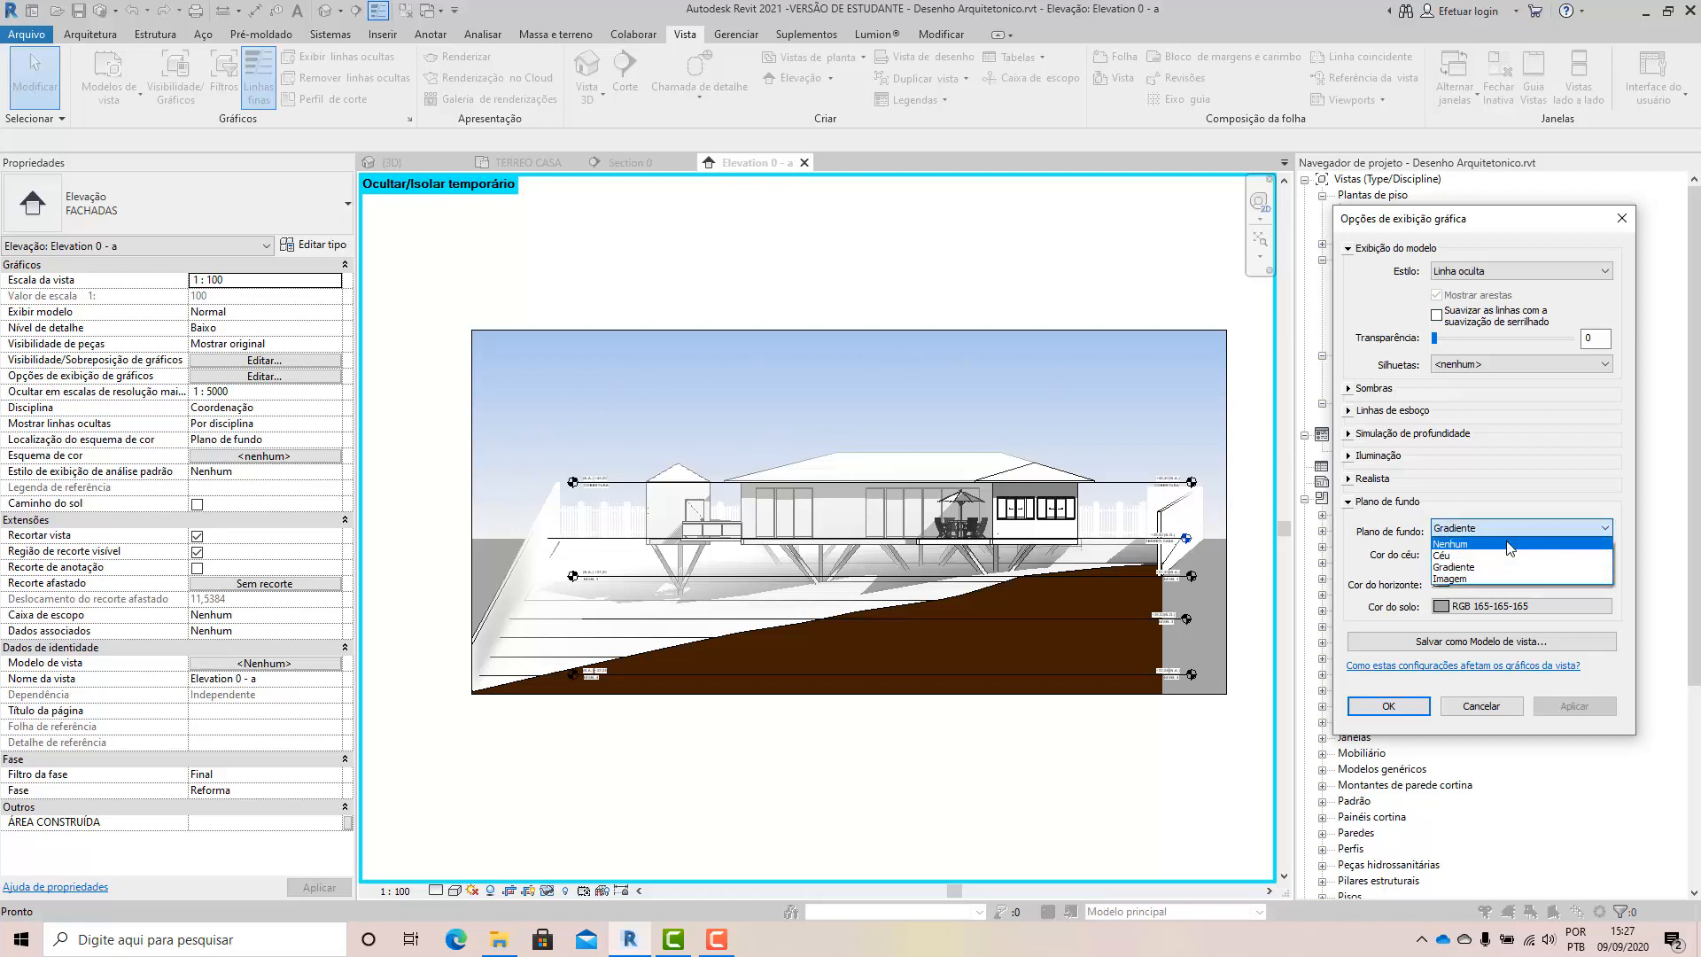
click(1510, 545)
click(1564, 706)
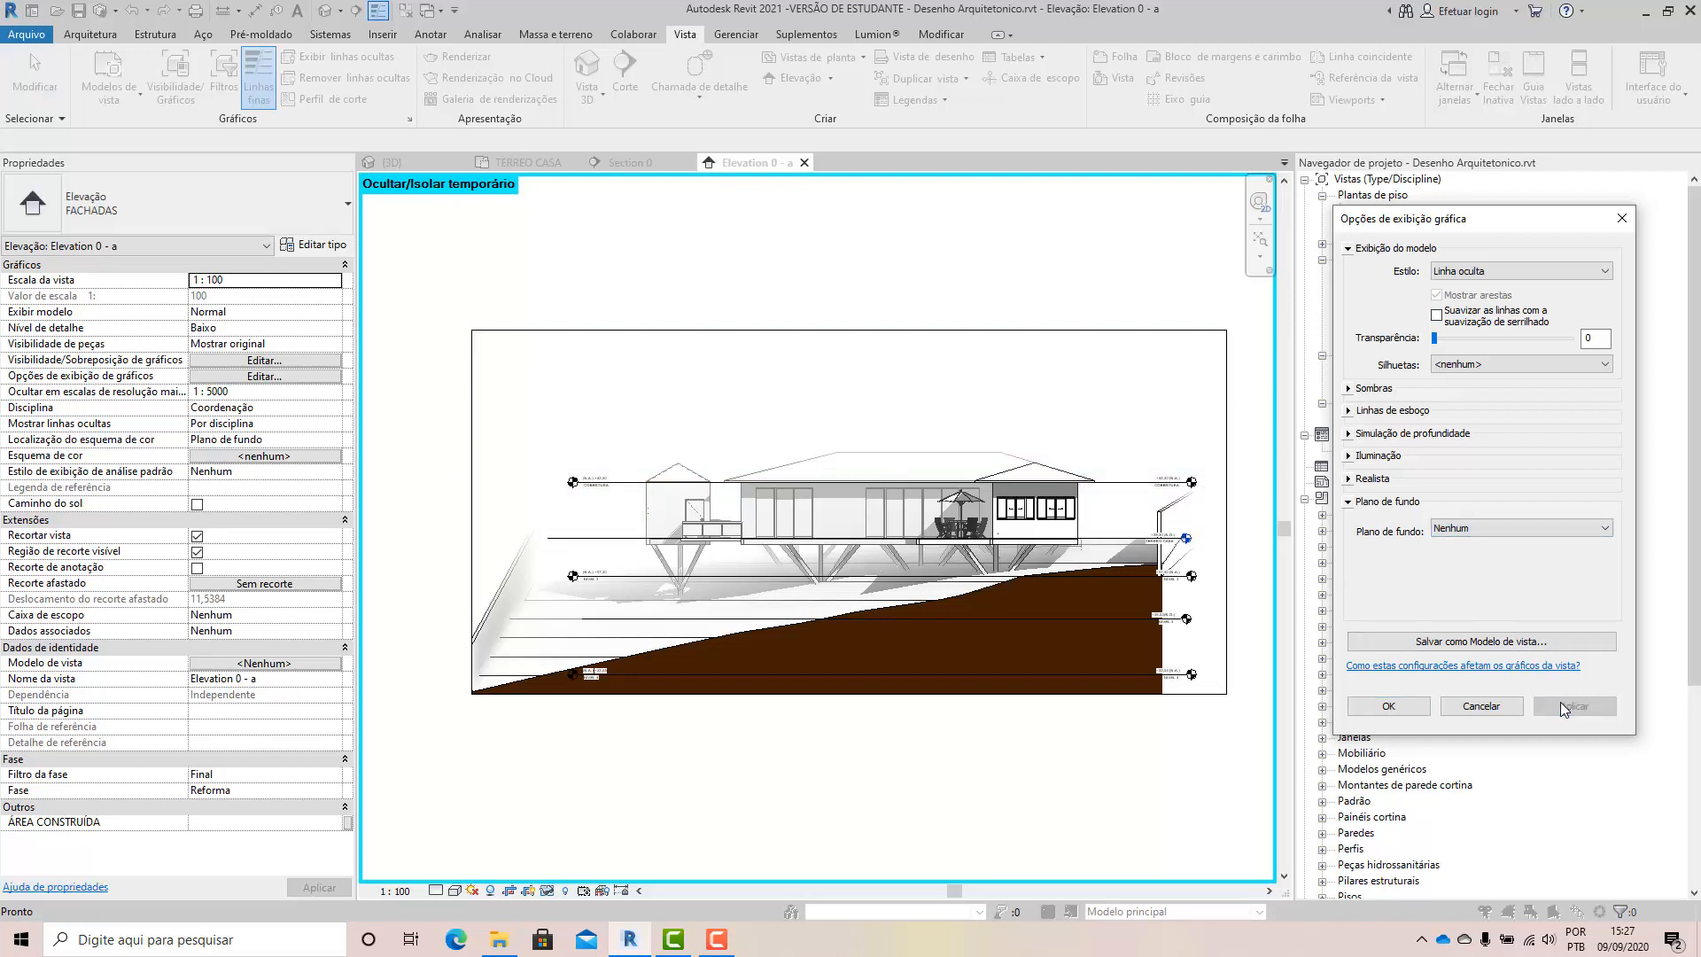
Change the elevation's background to Céu and apply it.
click(1501, 530)
click(1506, 558)
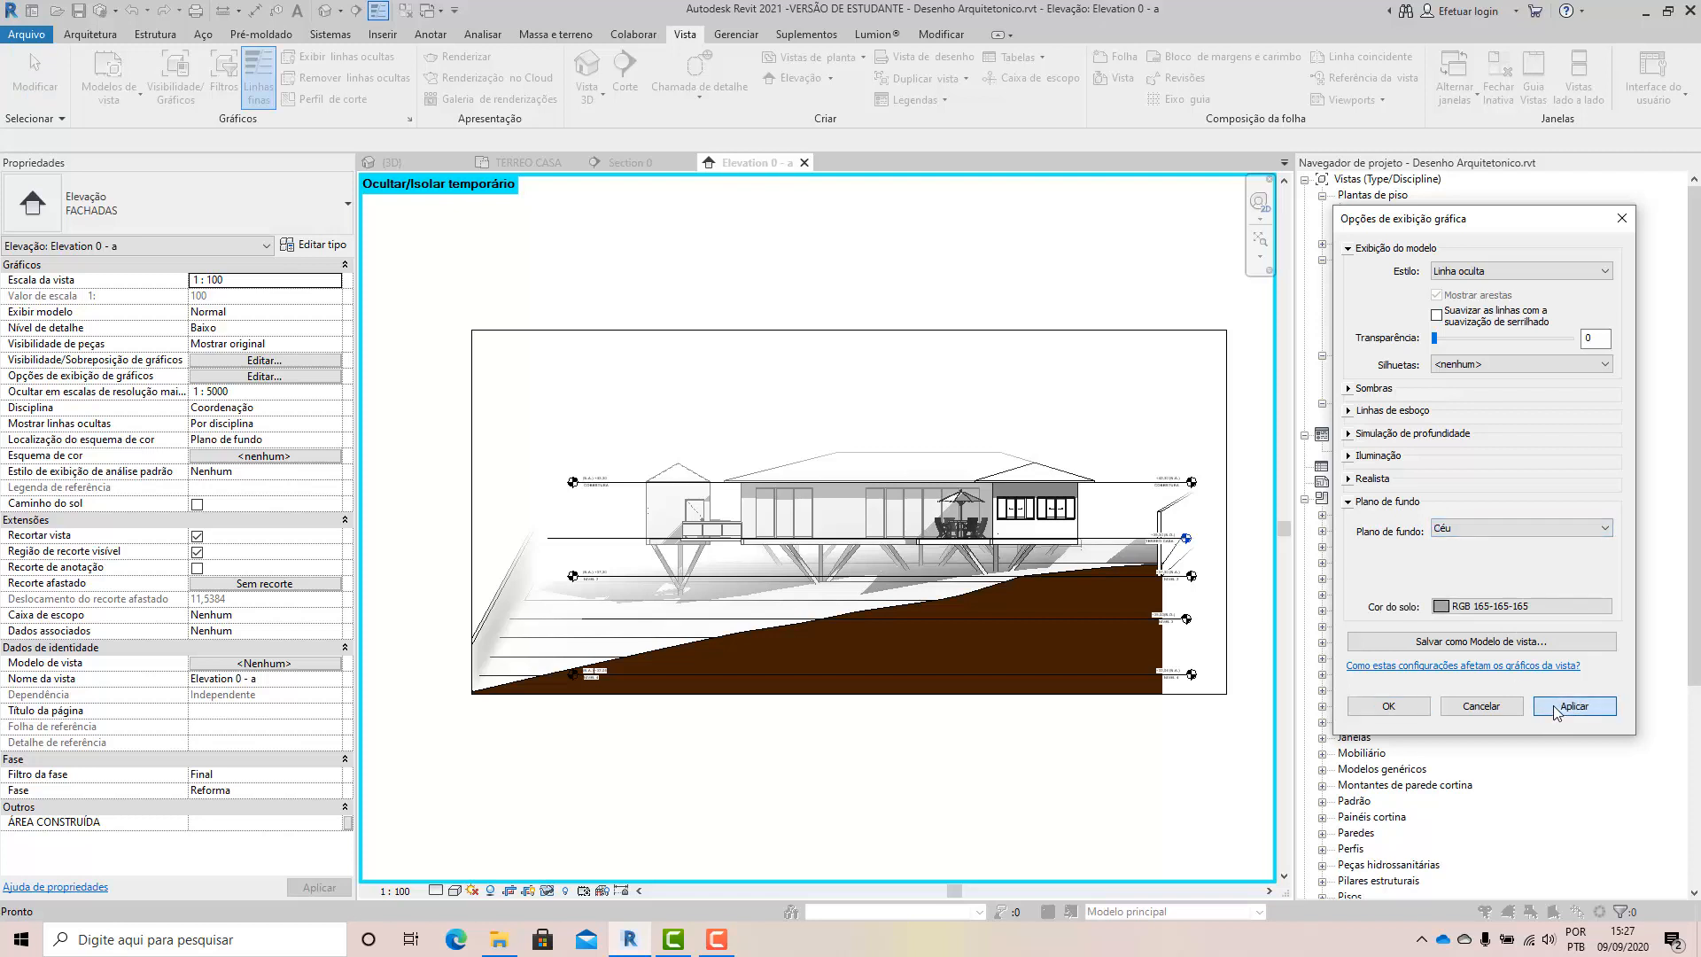
click(1555, 706)
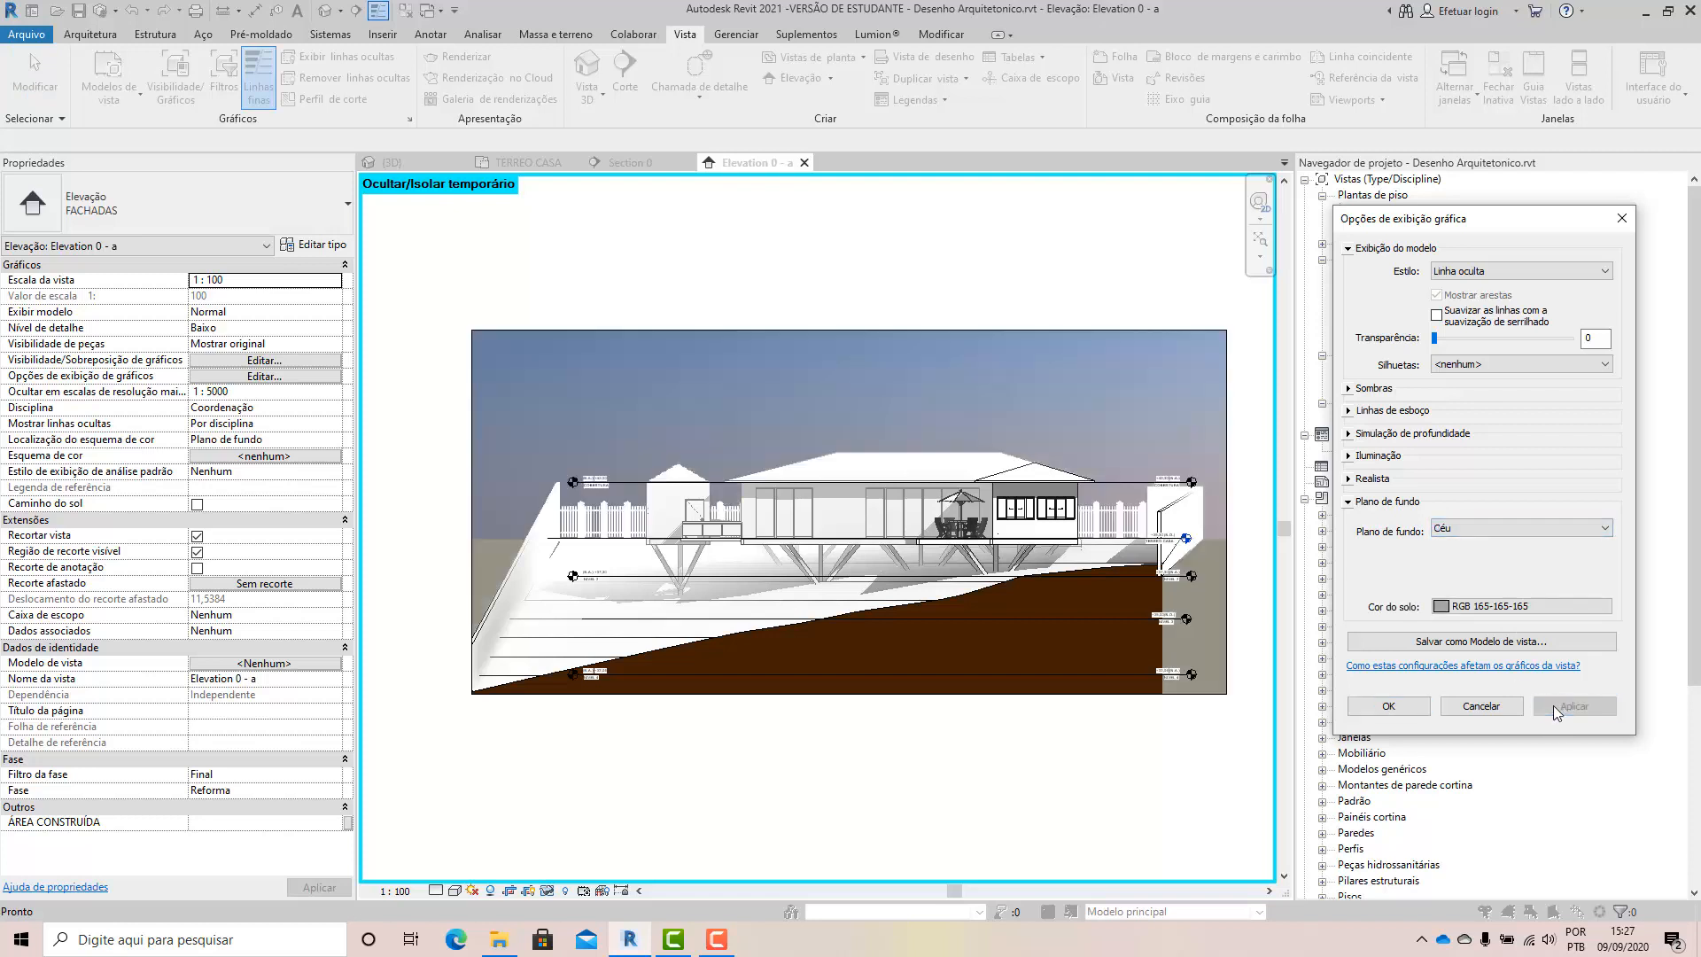
Switch the background to Imagem, browse for a custom background image, and cancel the image selection.
click(1460, 531)
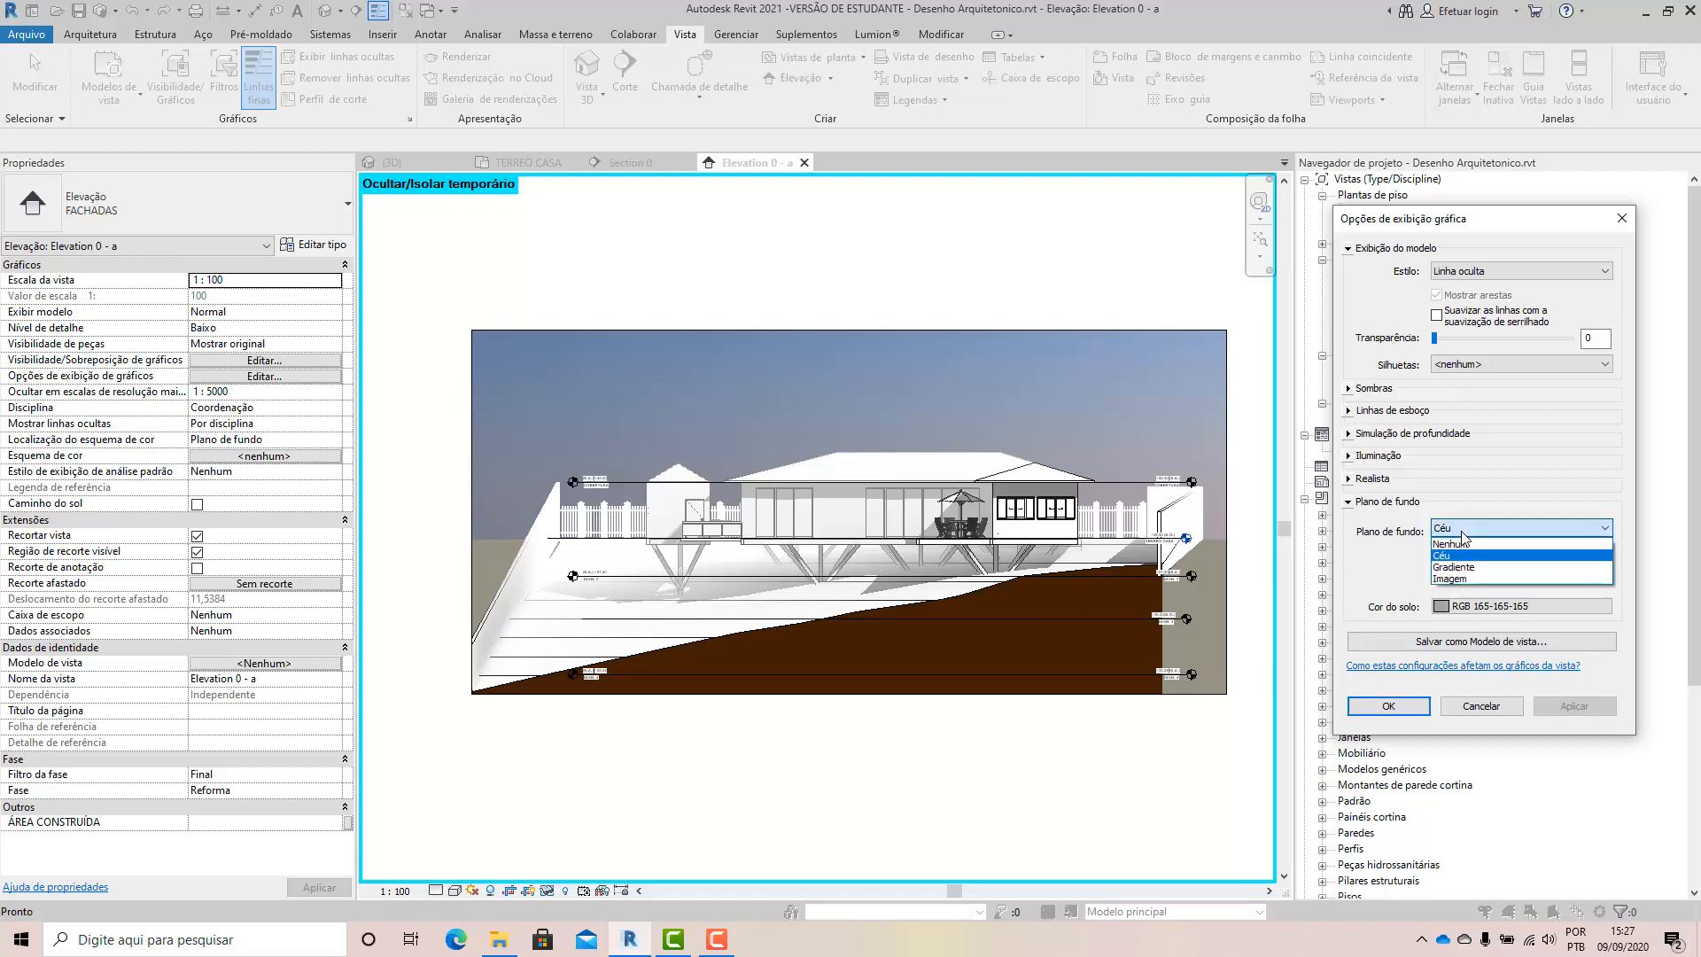
click(1454, 580)
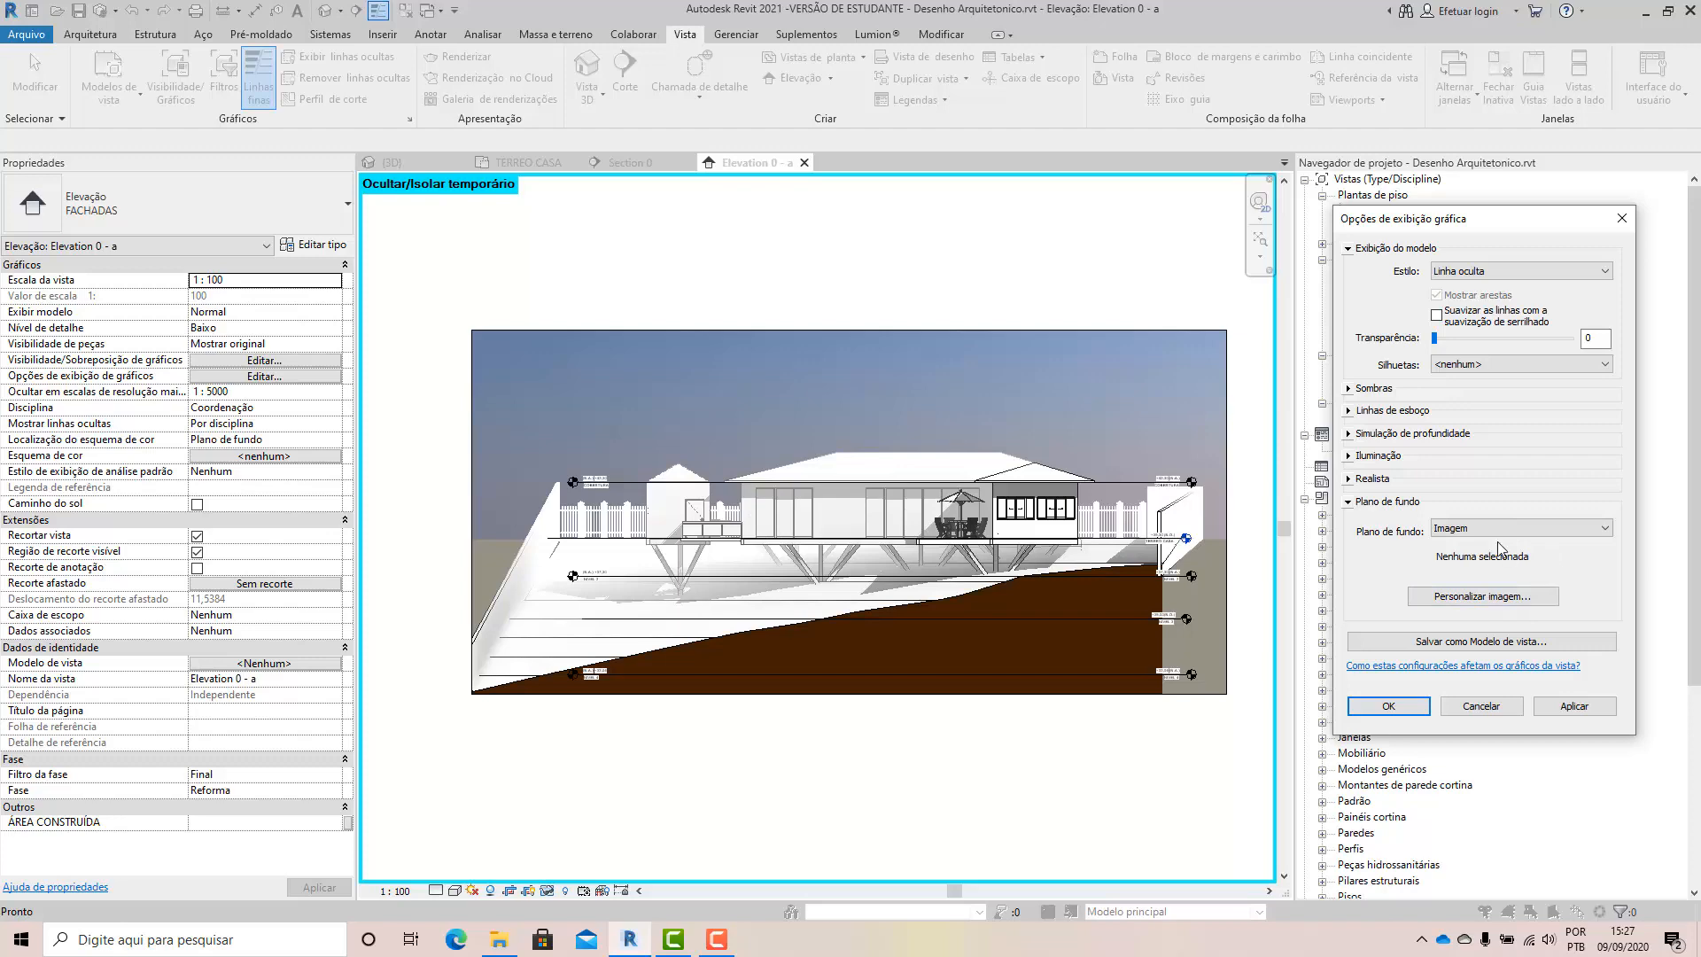
click(1493, 597)
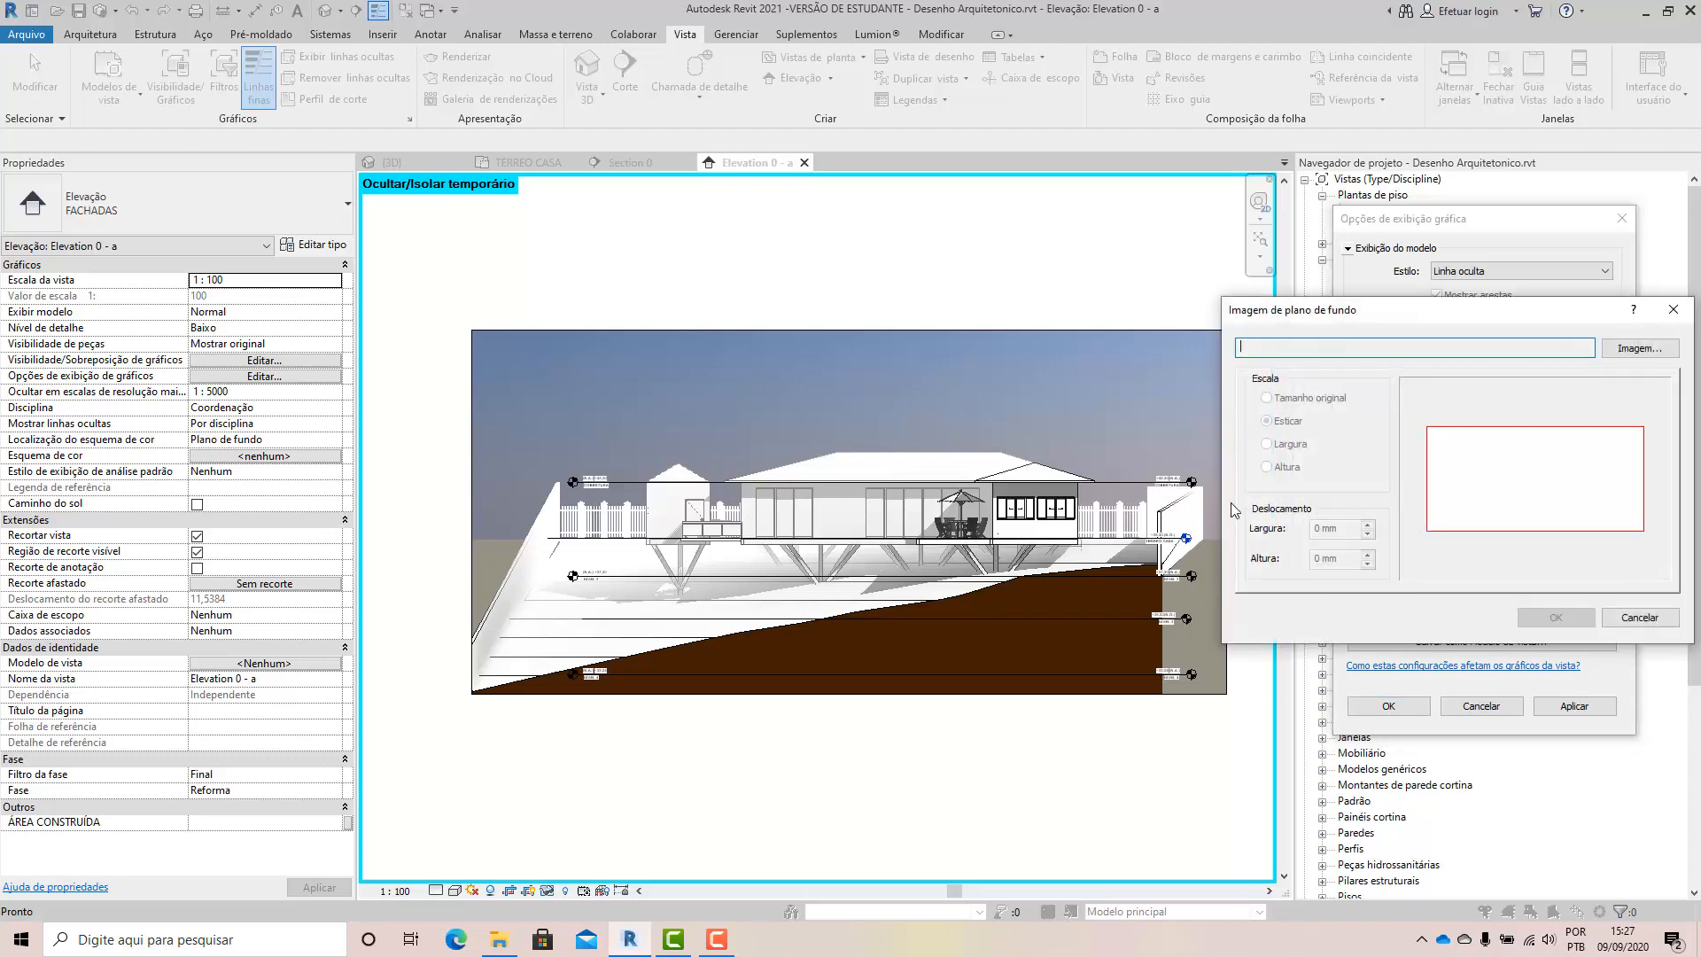
click(1640, 348)
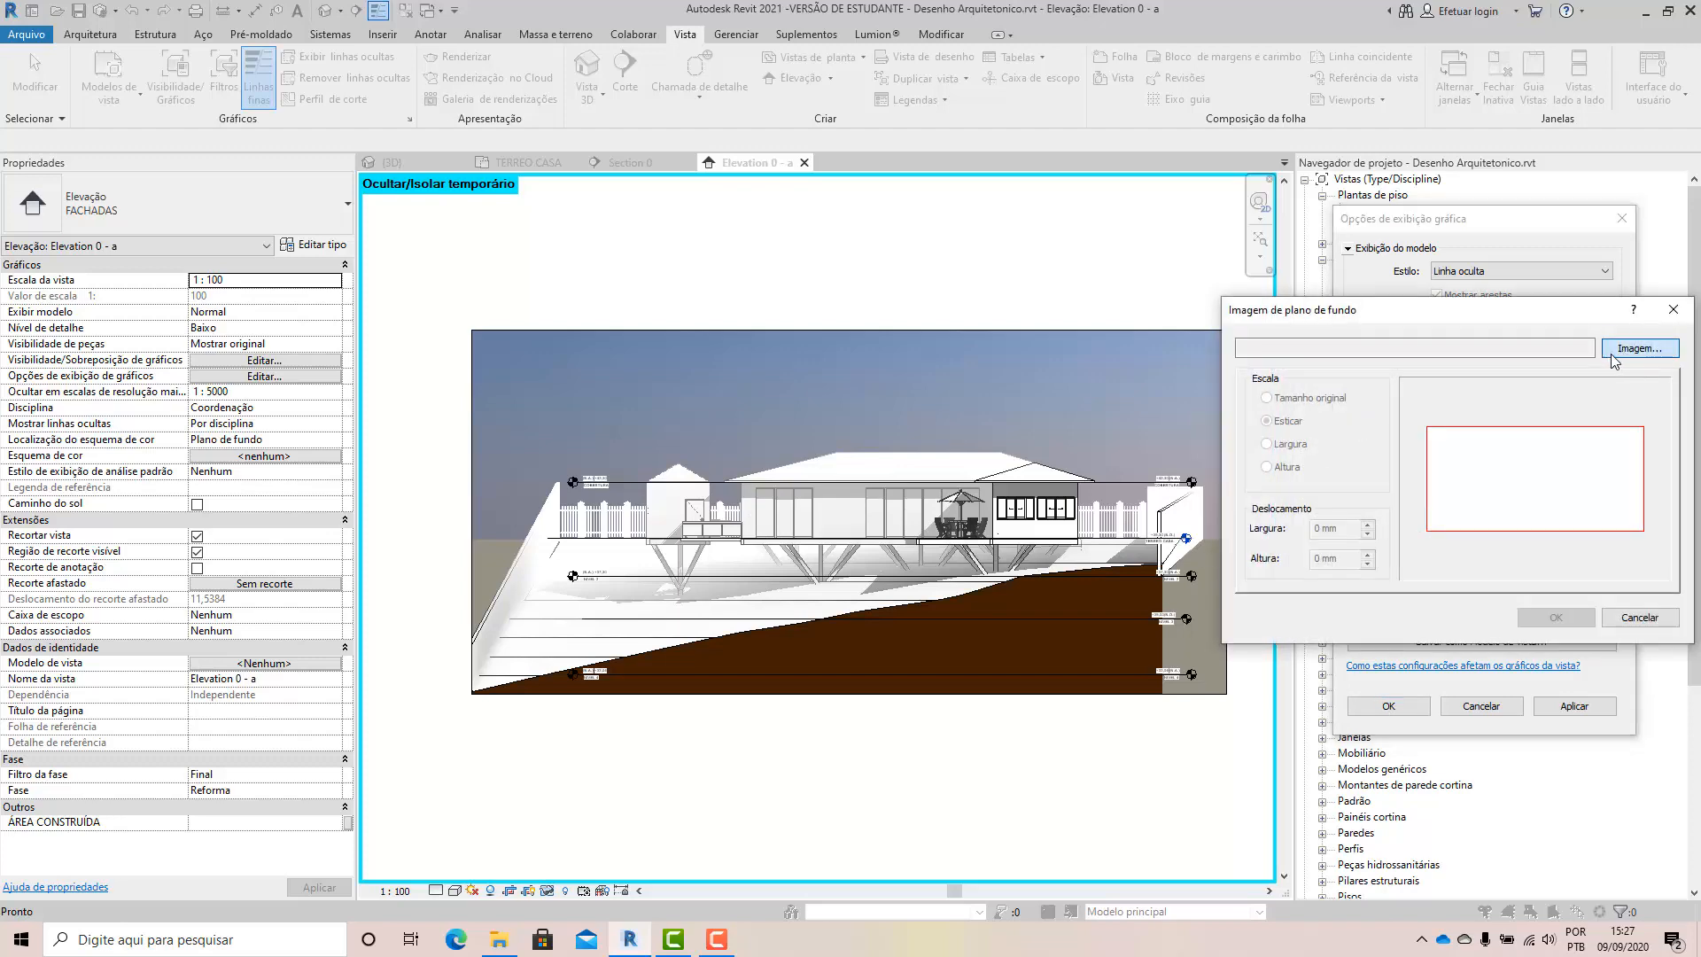
click(1396, 125)
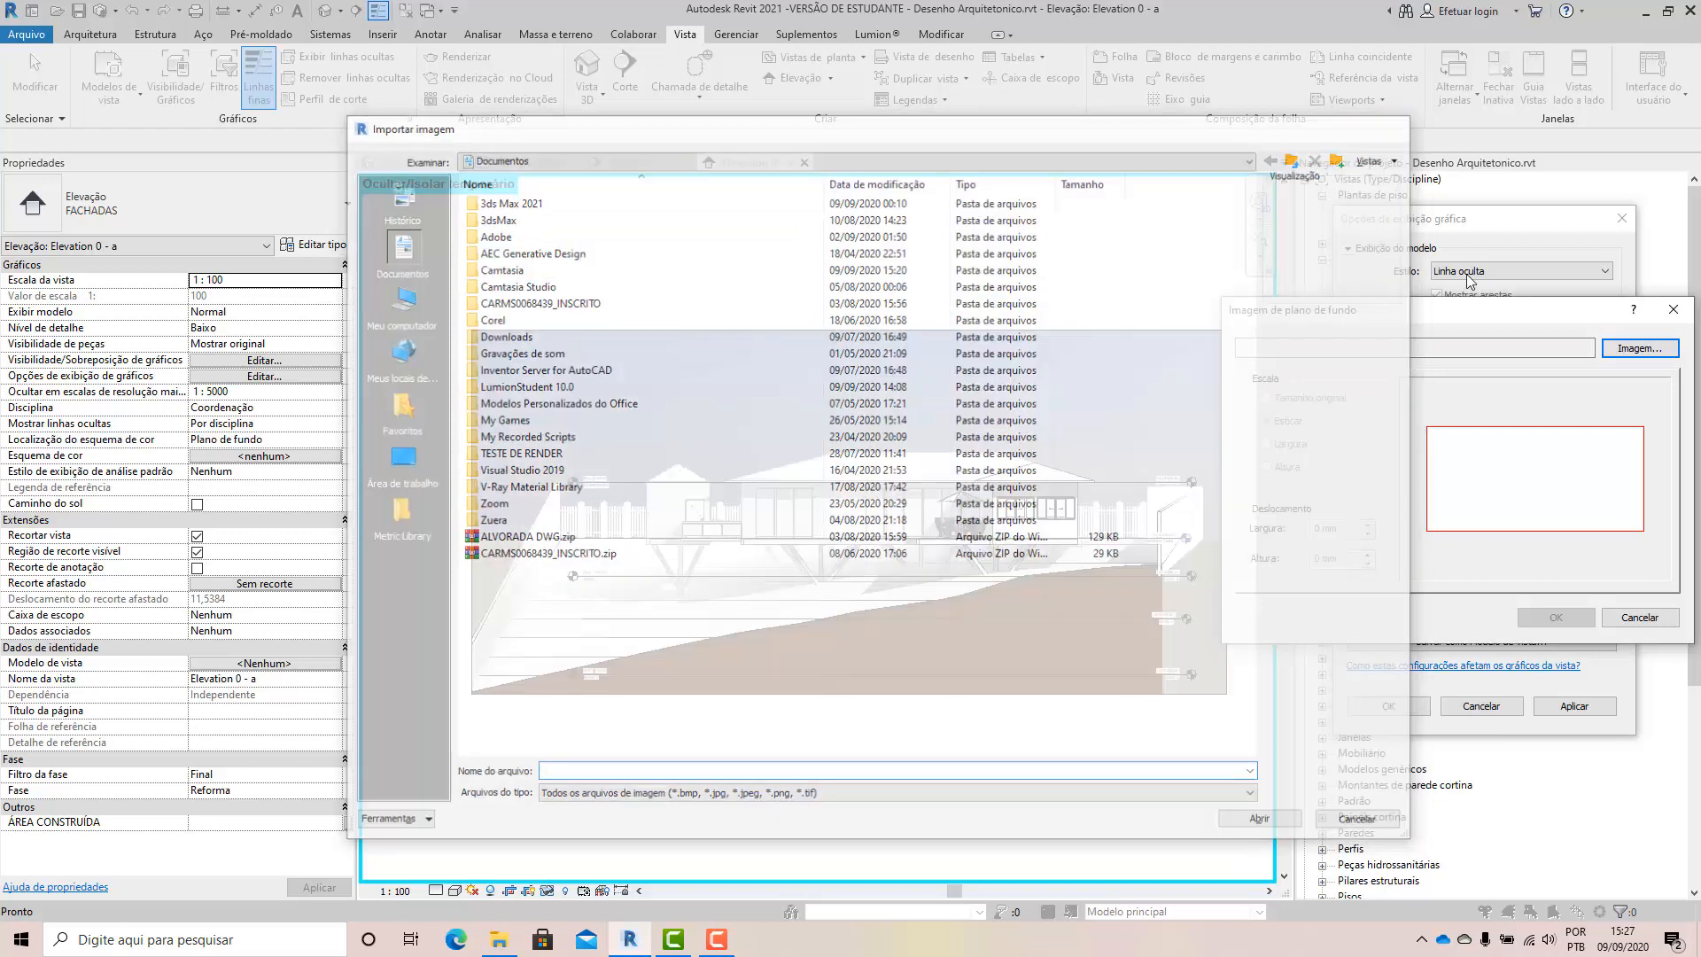
click(1631, 616)
Set the elevation's background to Gradiente, apply it, and accept the graphic display options.
click(1520, 528)
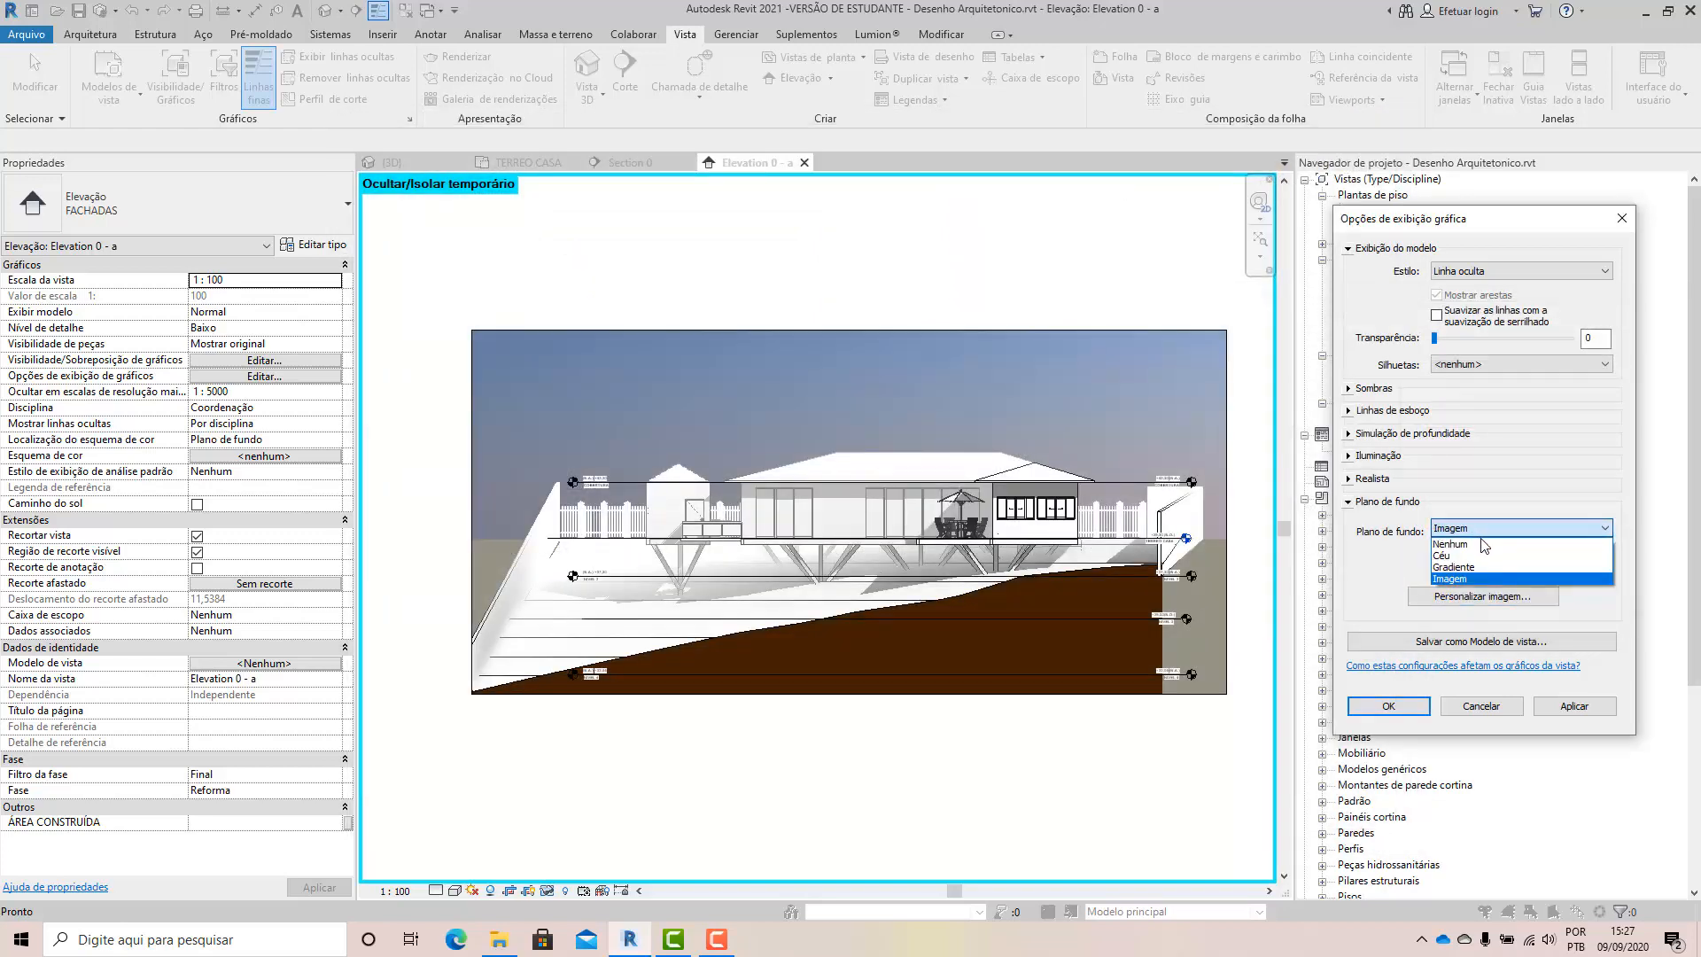
click(1488, 567)
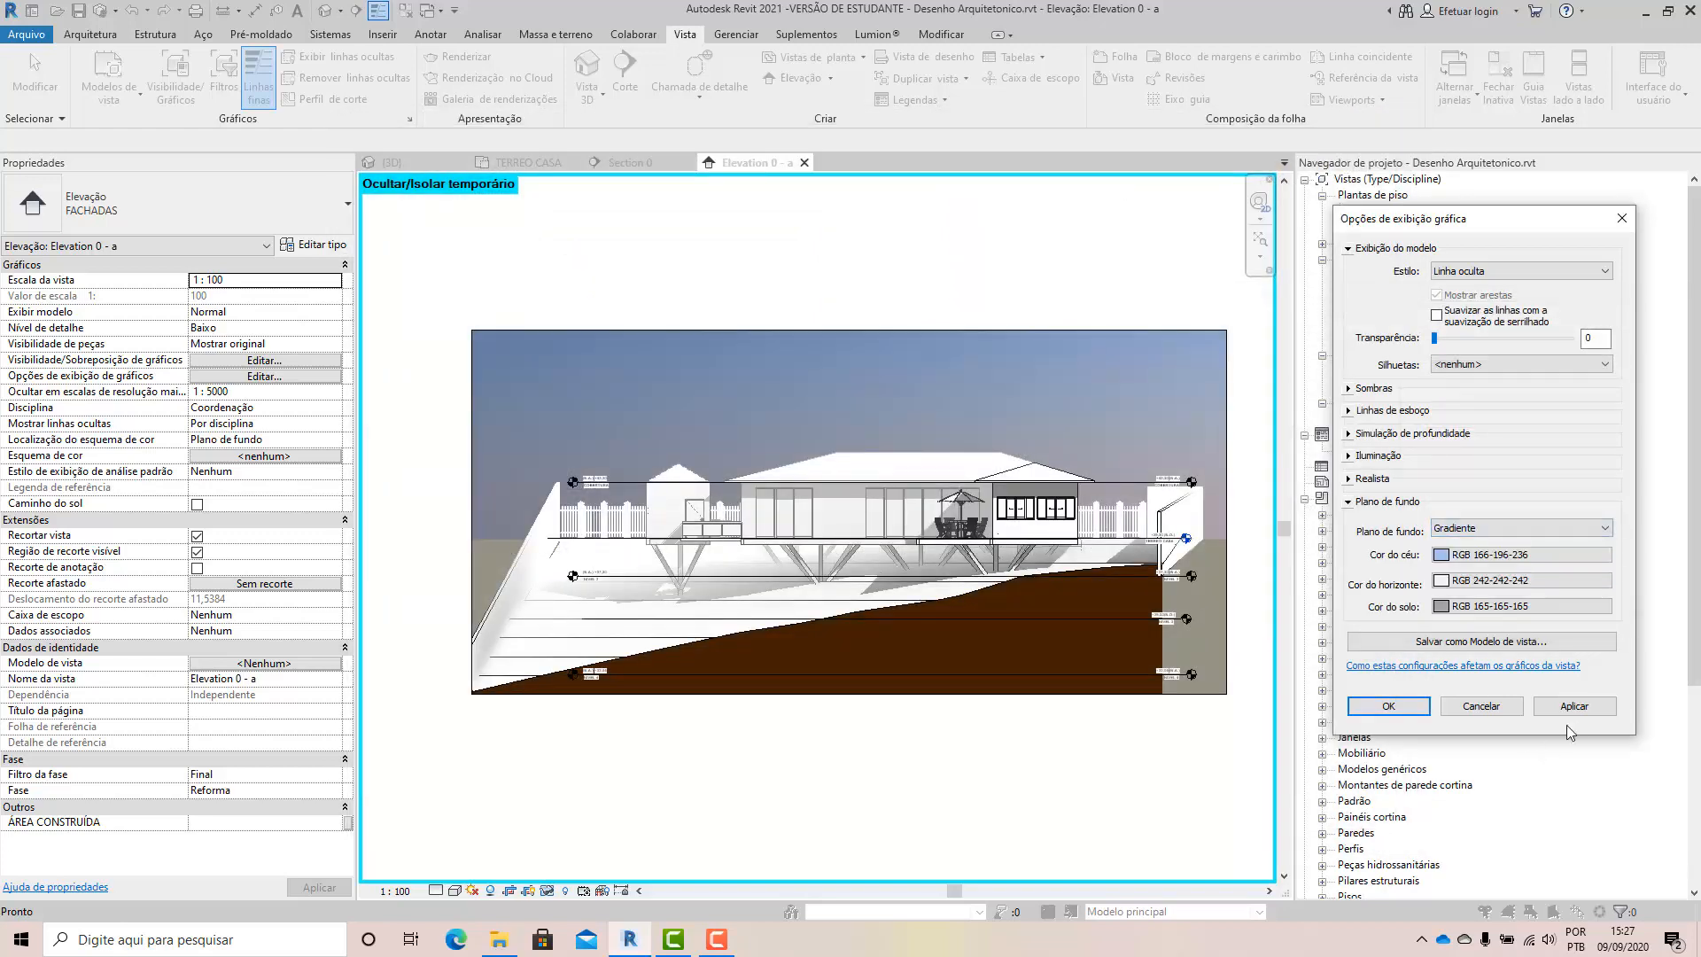
click(1569, 705)
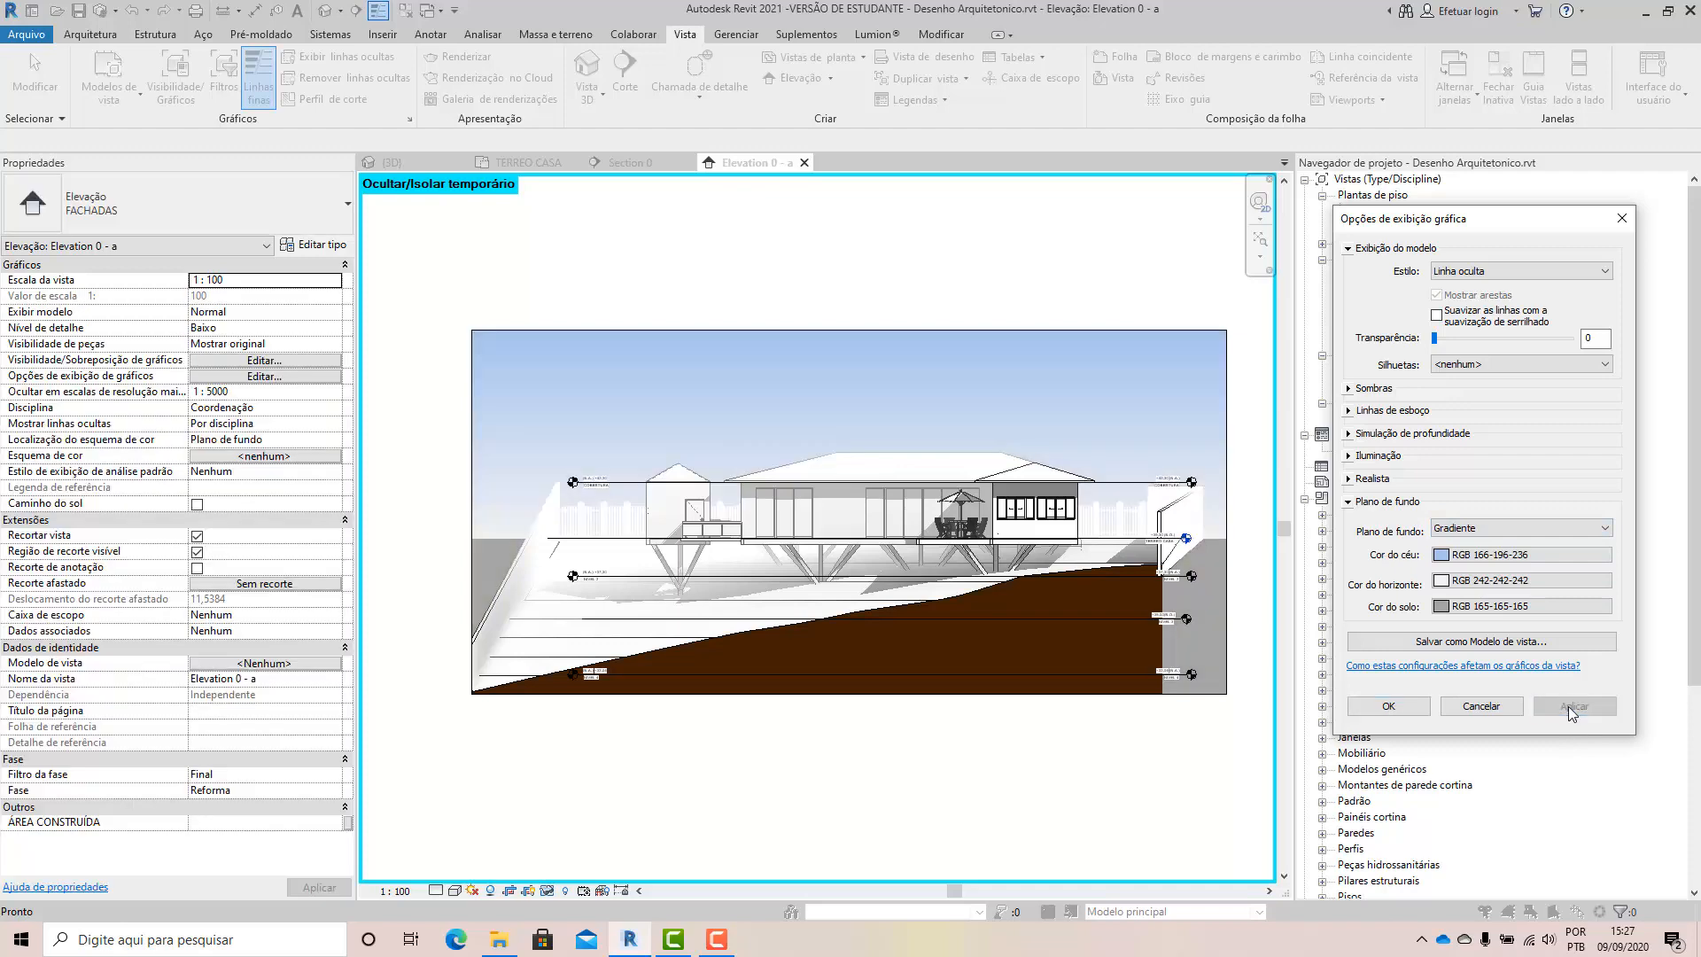
click(1389, 705)
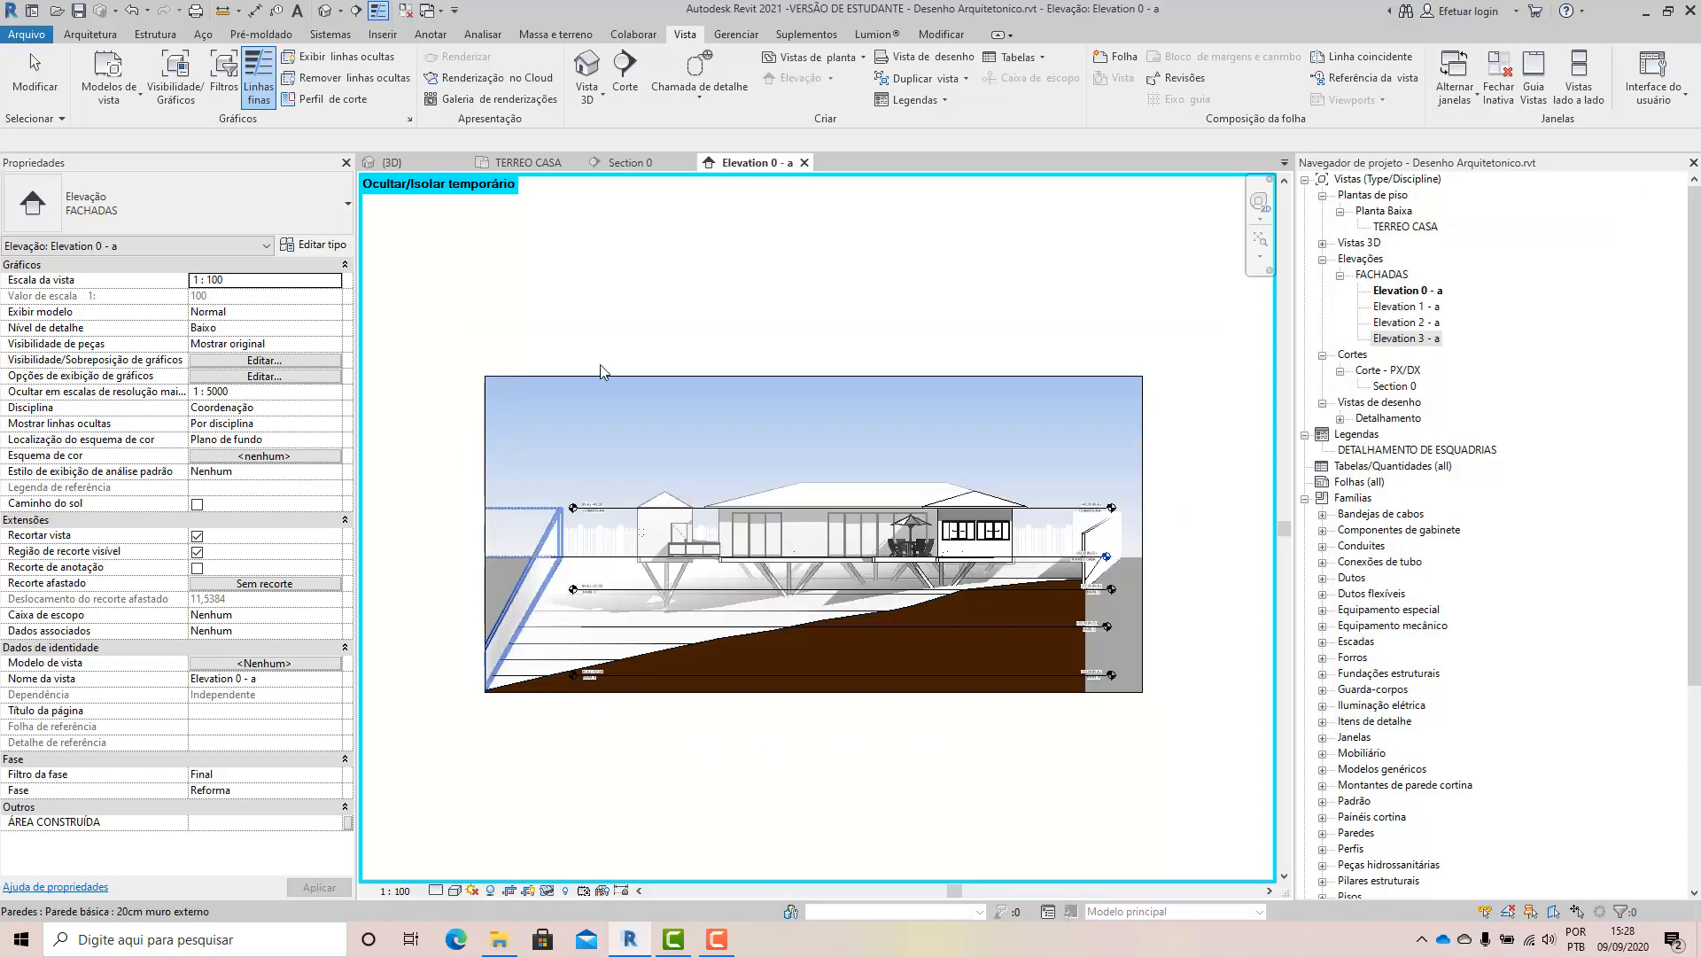
Examine the boundary wall, ground and level markers at the right end of the elevation.
scroll(529, 693, down, 2)
scroll(1077, 624, up, 2)
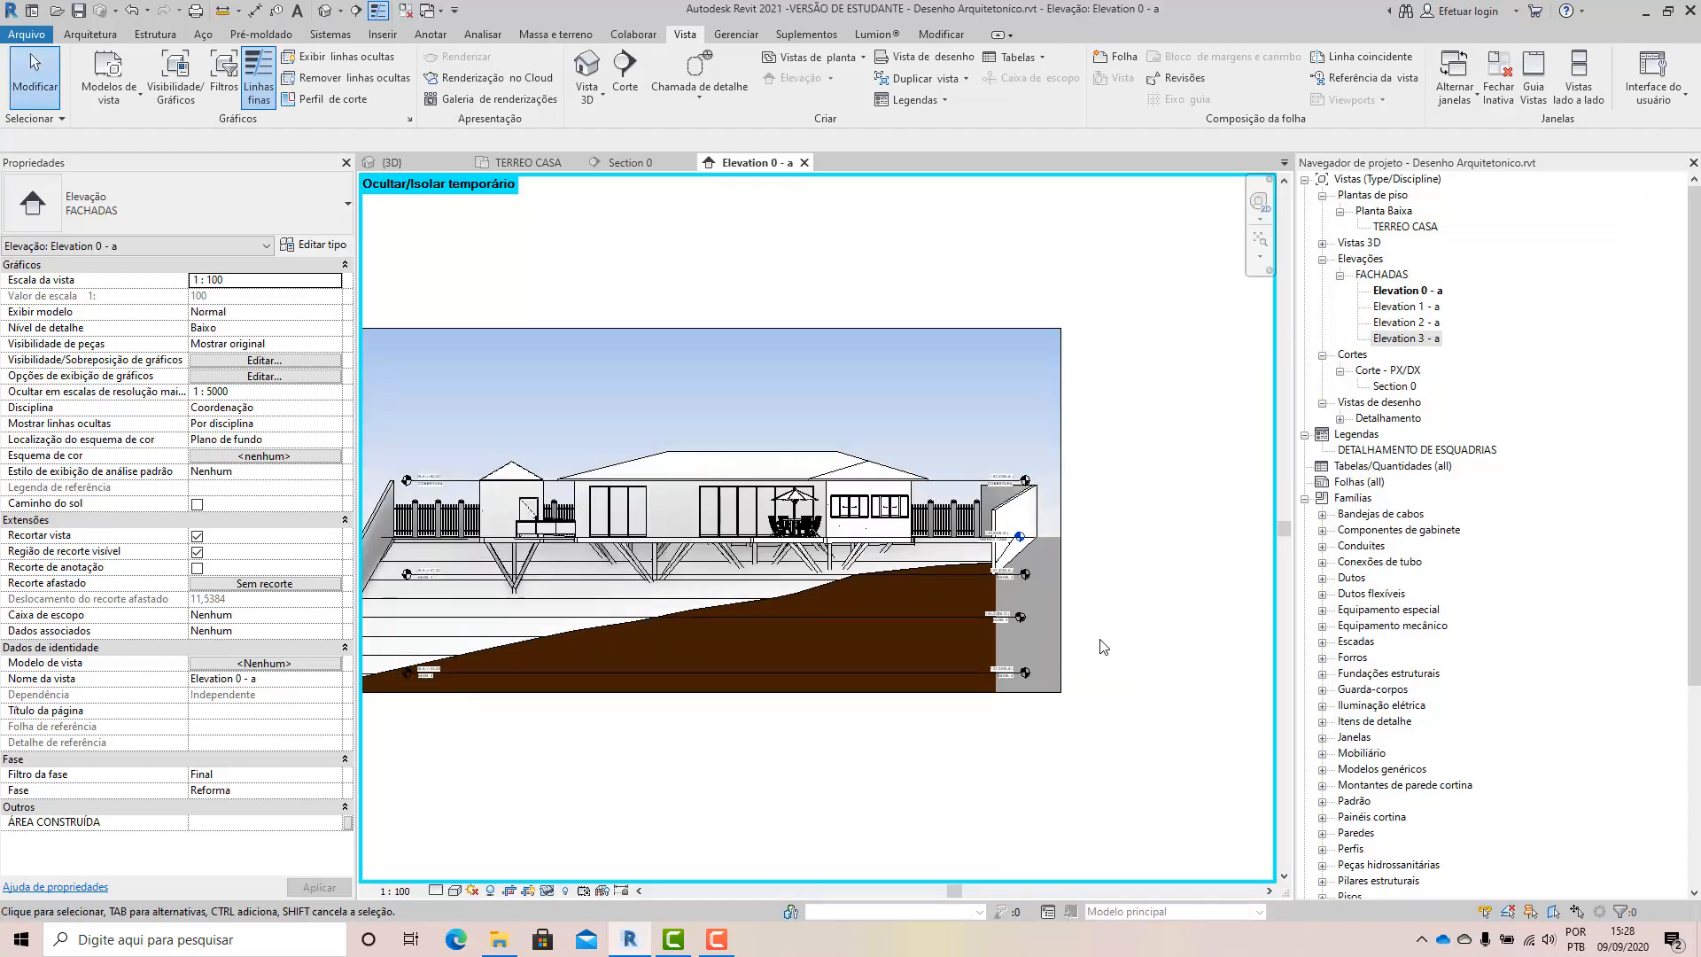
scroll(1019, 567, up, 2)
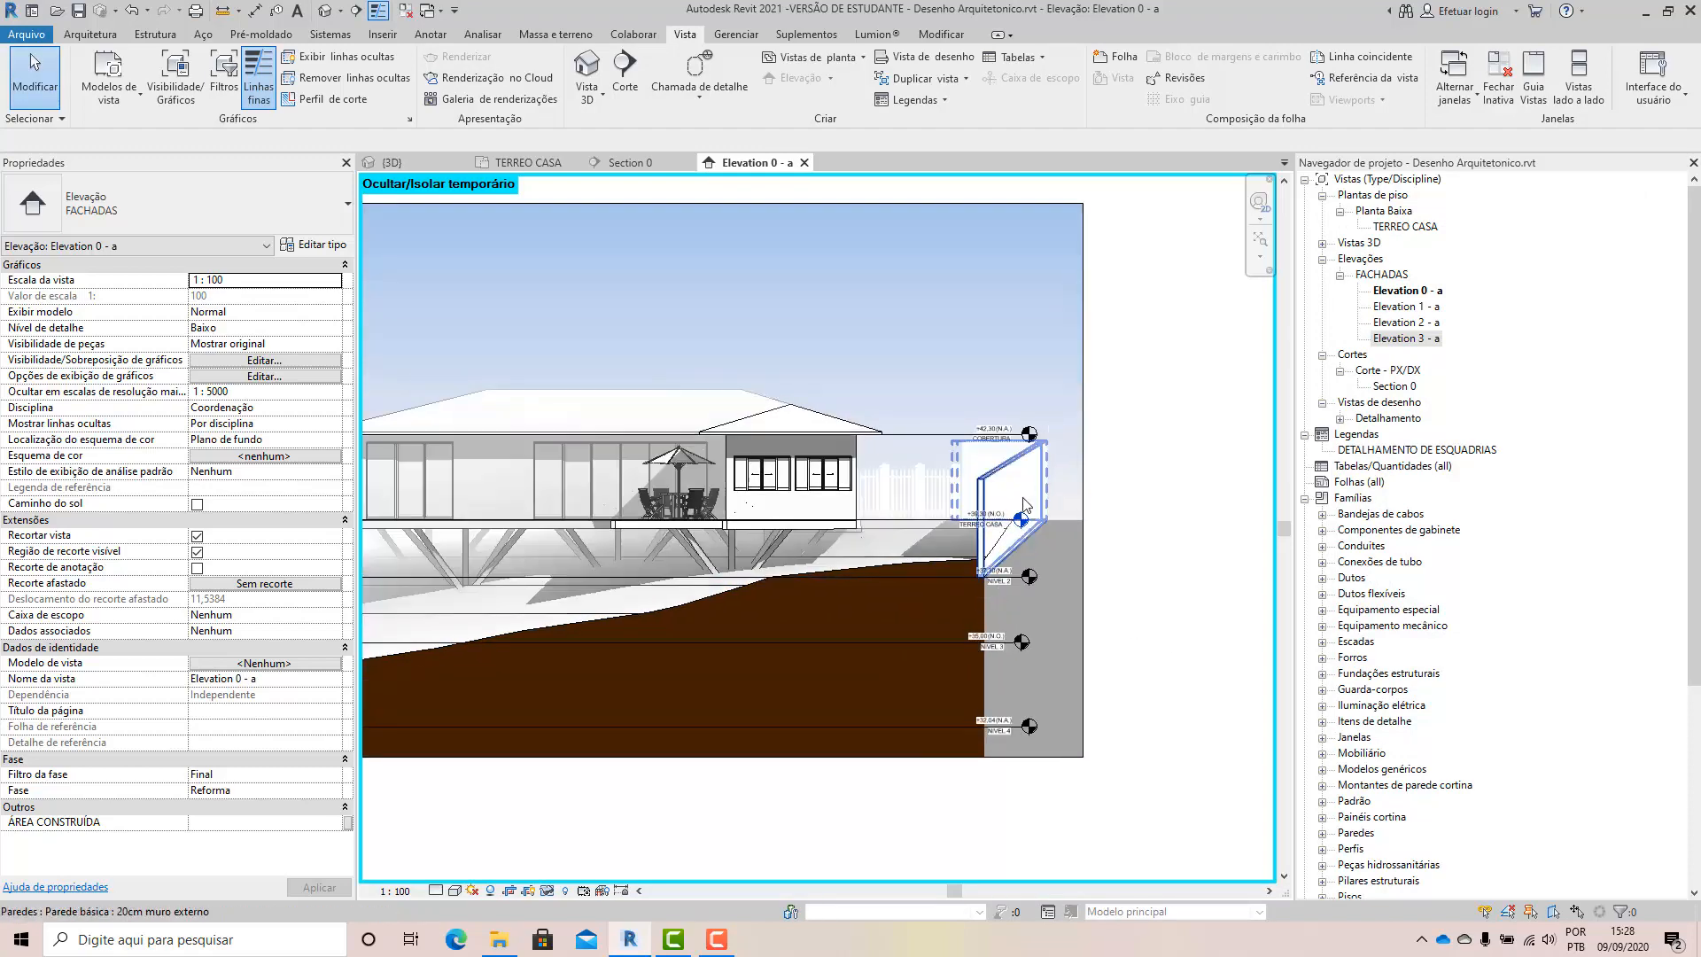
scroll(997, 469, up, 3)
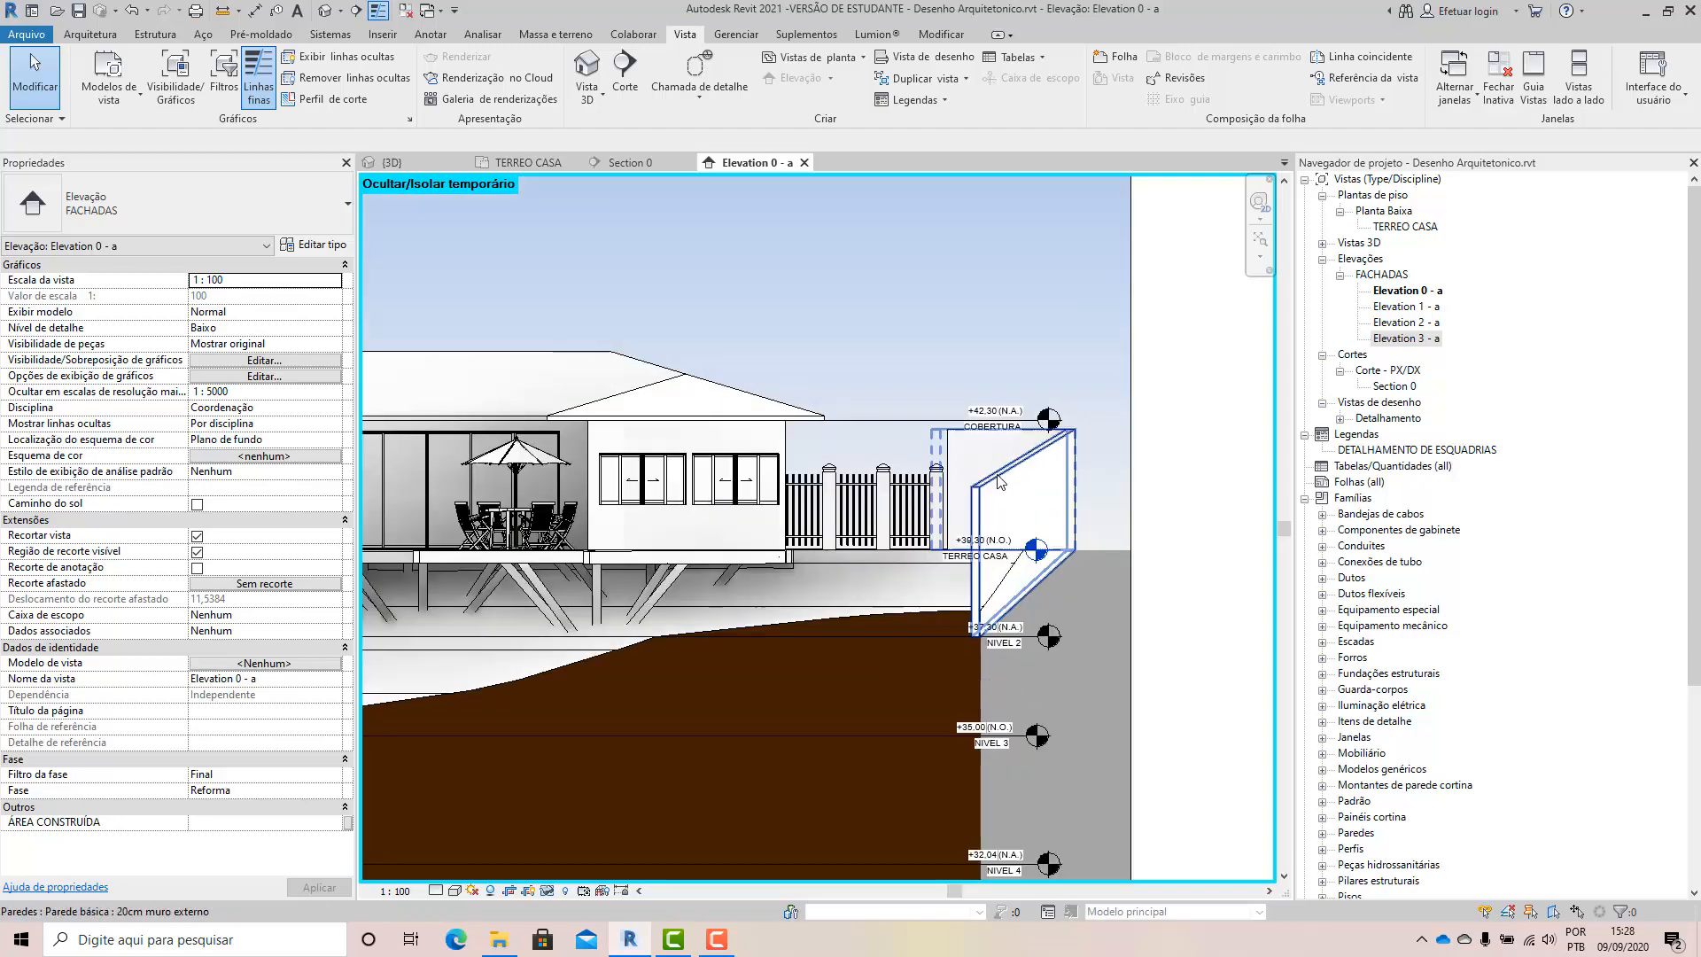
click(1104, 583)
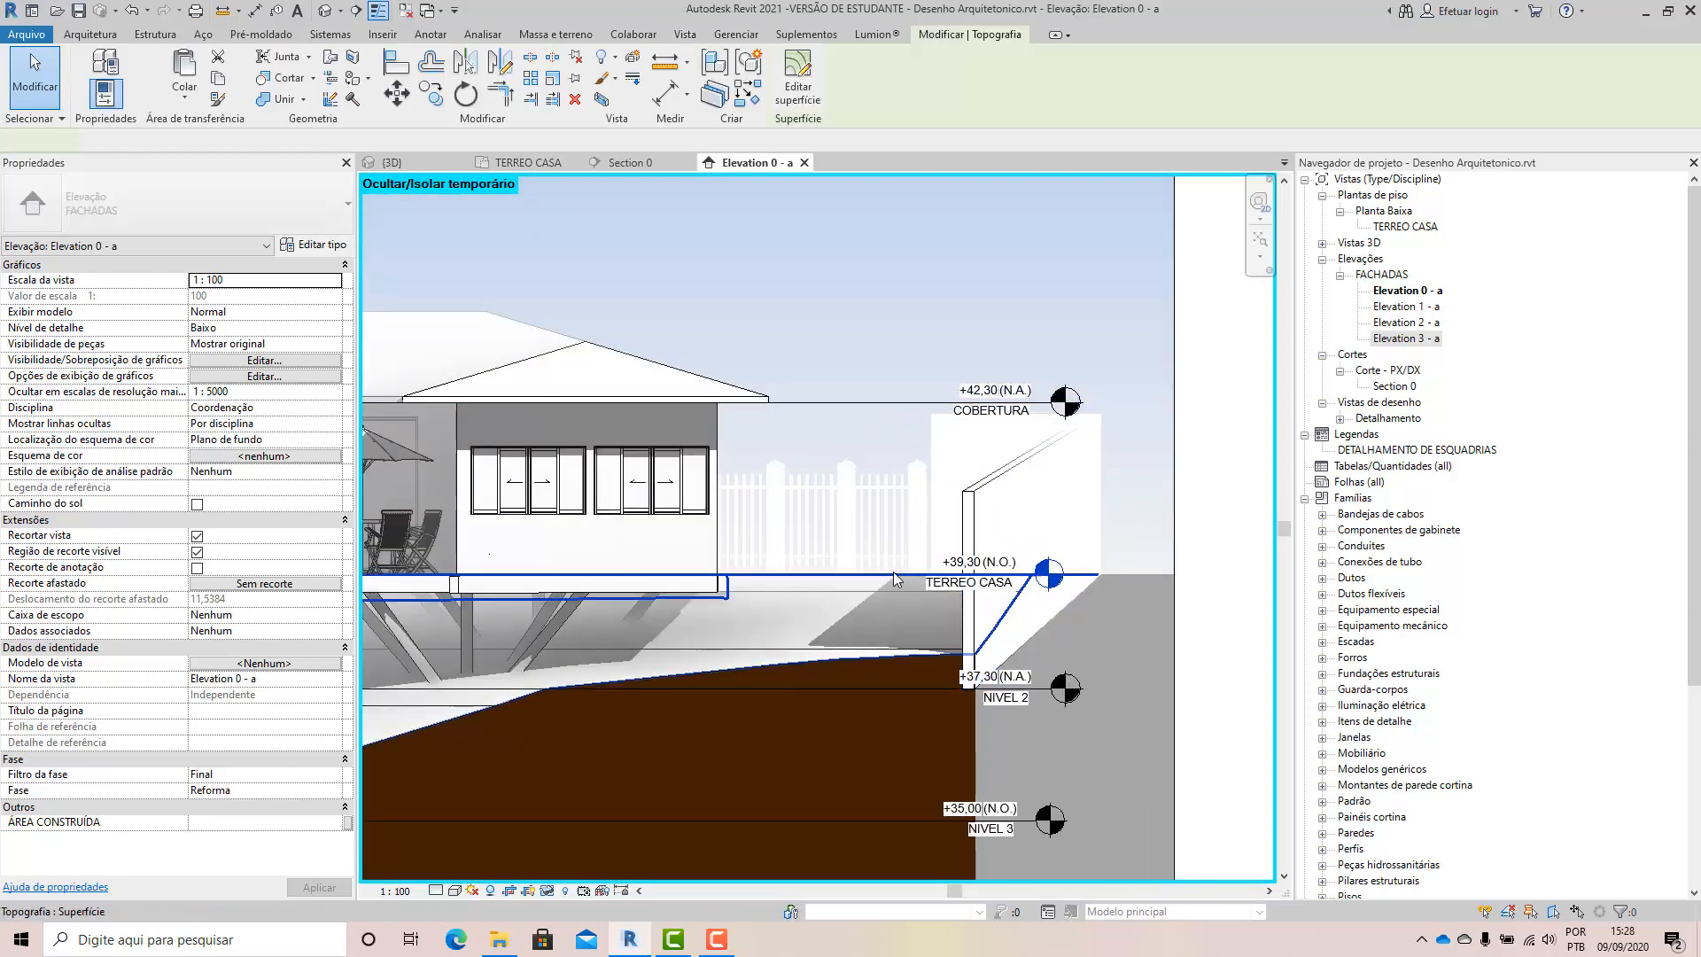
key(Escape)
scroll(1055, 456, down, 5)
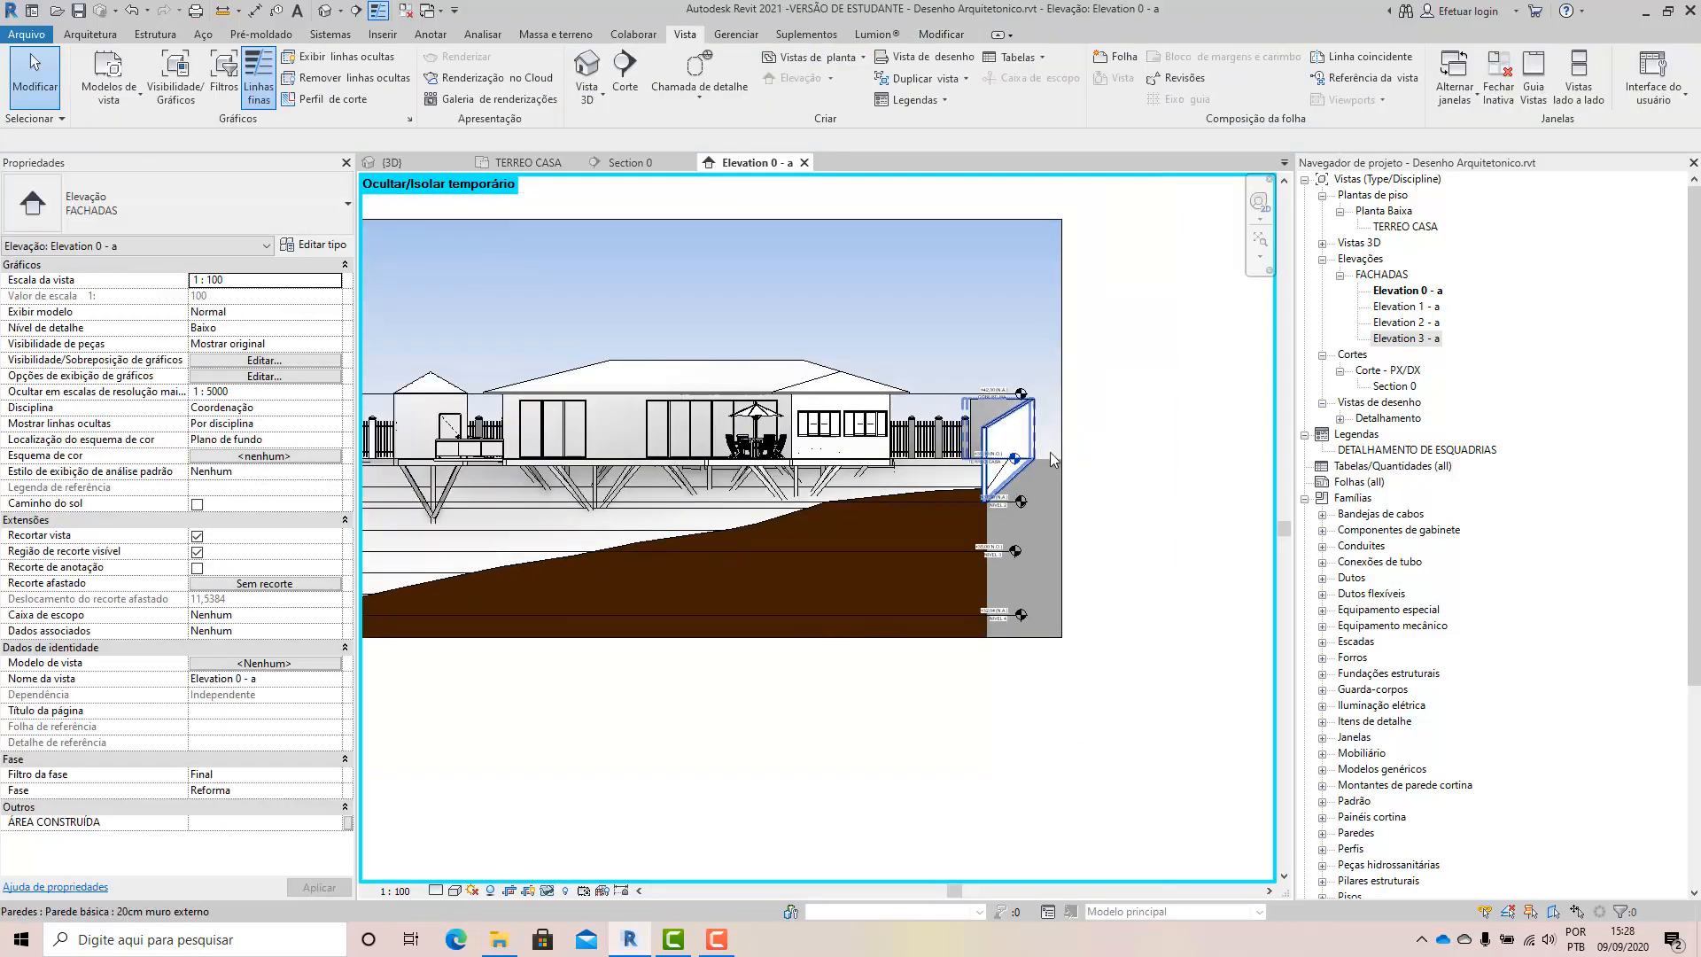
Lower the bottom edge of the elevation's crop region slightly and extend its right edge well beyond the boundary wall.
scroll(1091, 432, up, 2)
click(1052, 509)
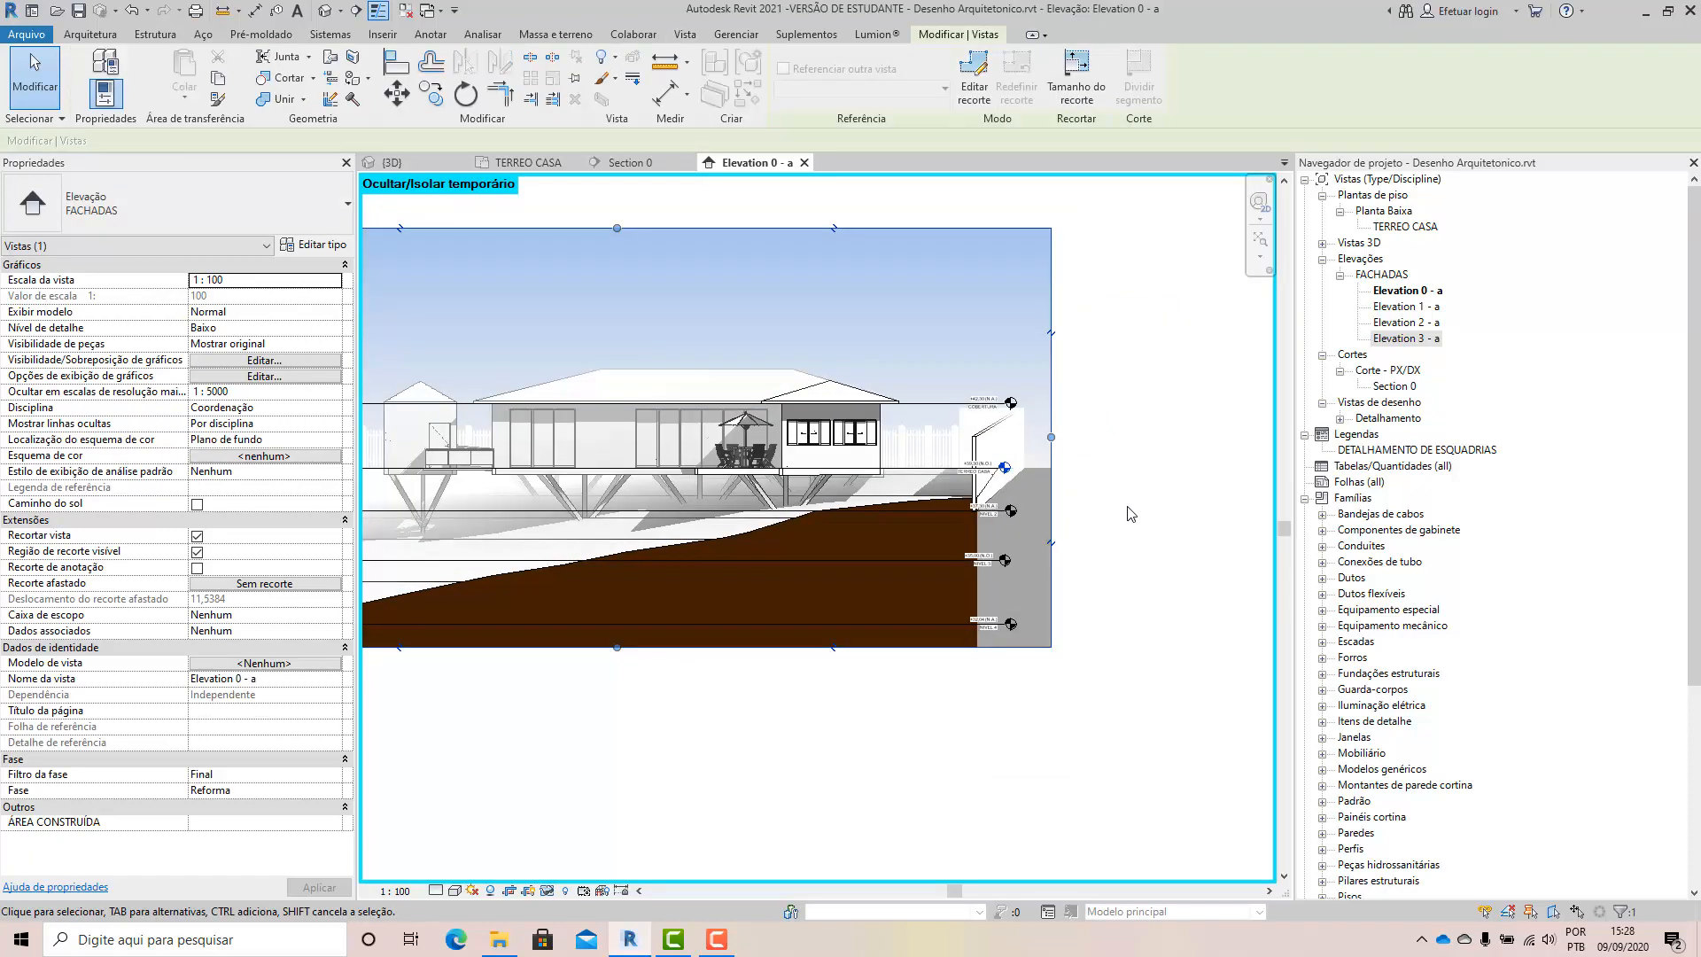
scroll(1146, 487, down, 5)
drag(885, 566, 884, 573)
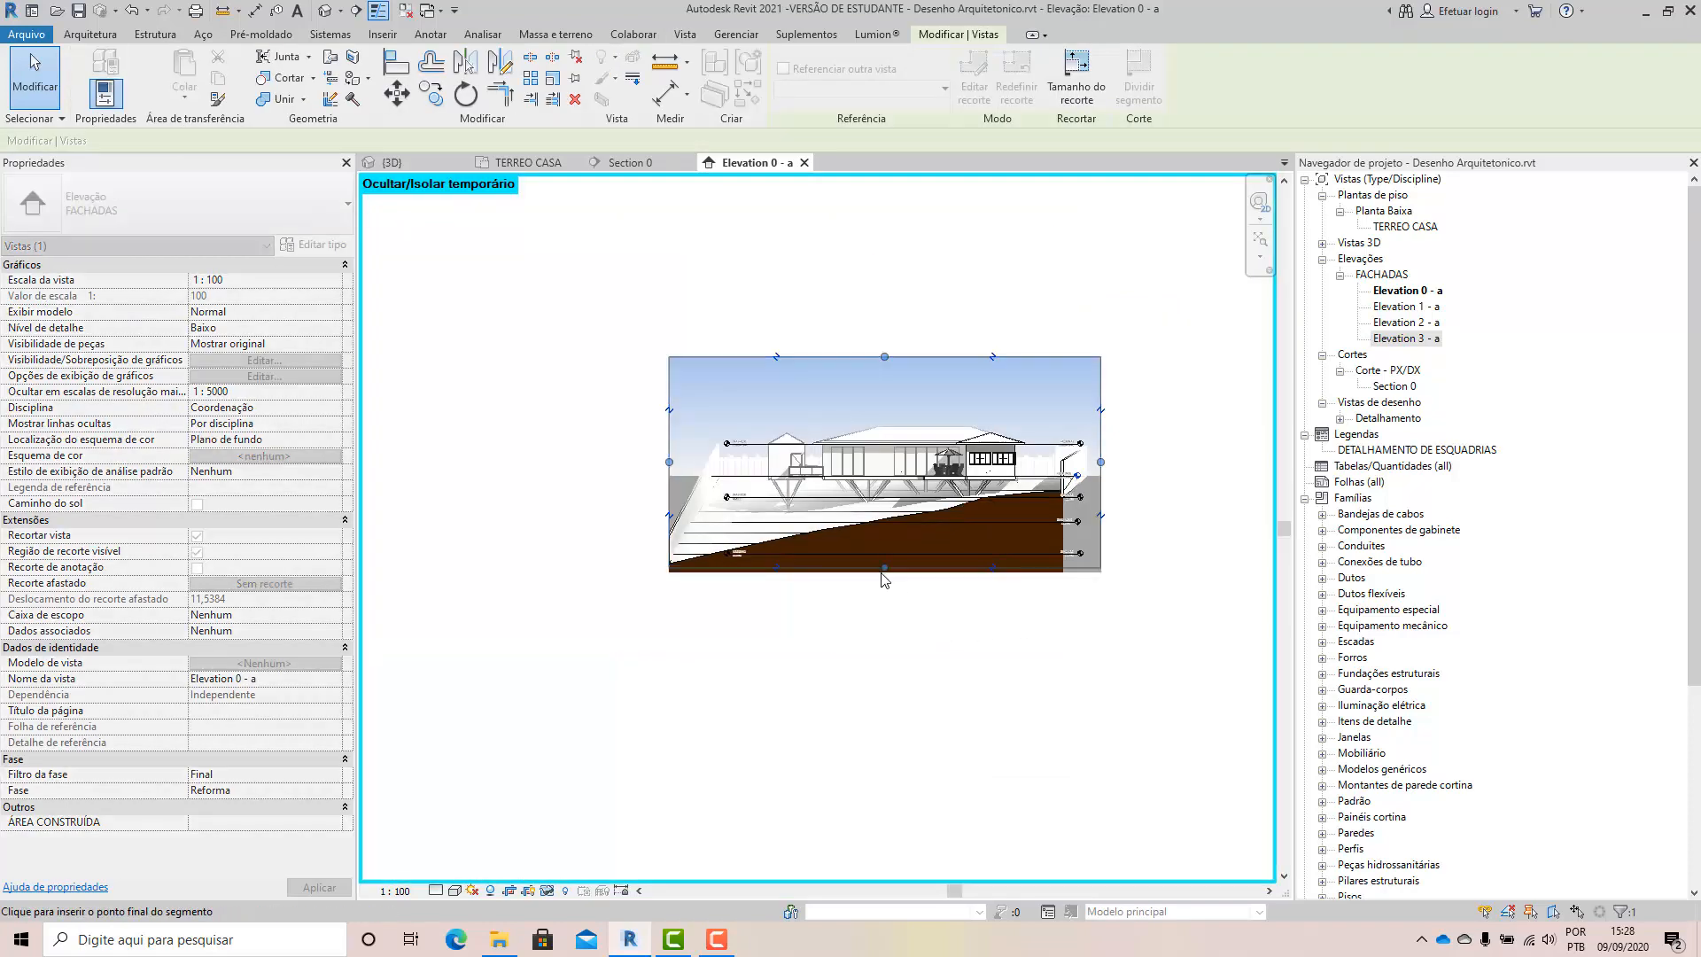
click(1229, 473)
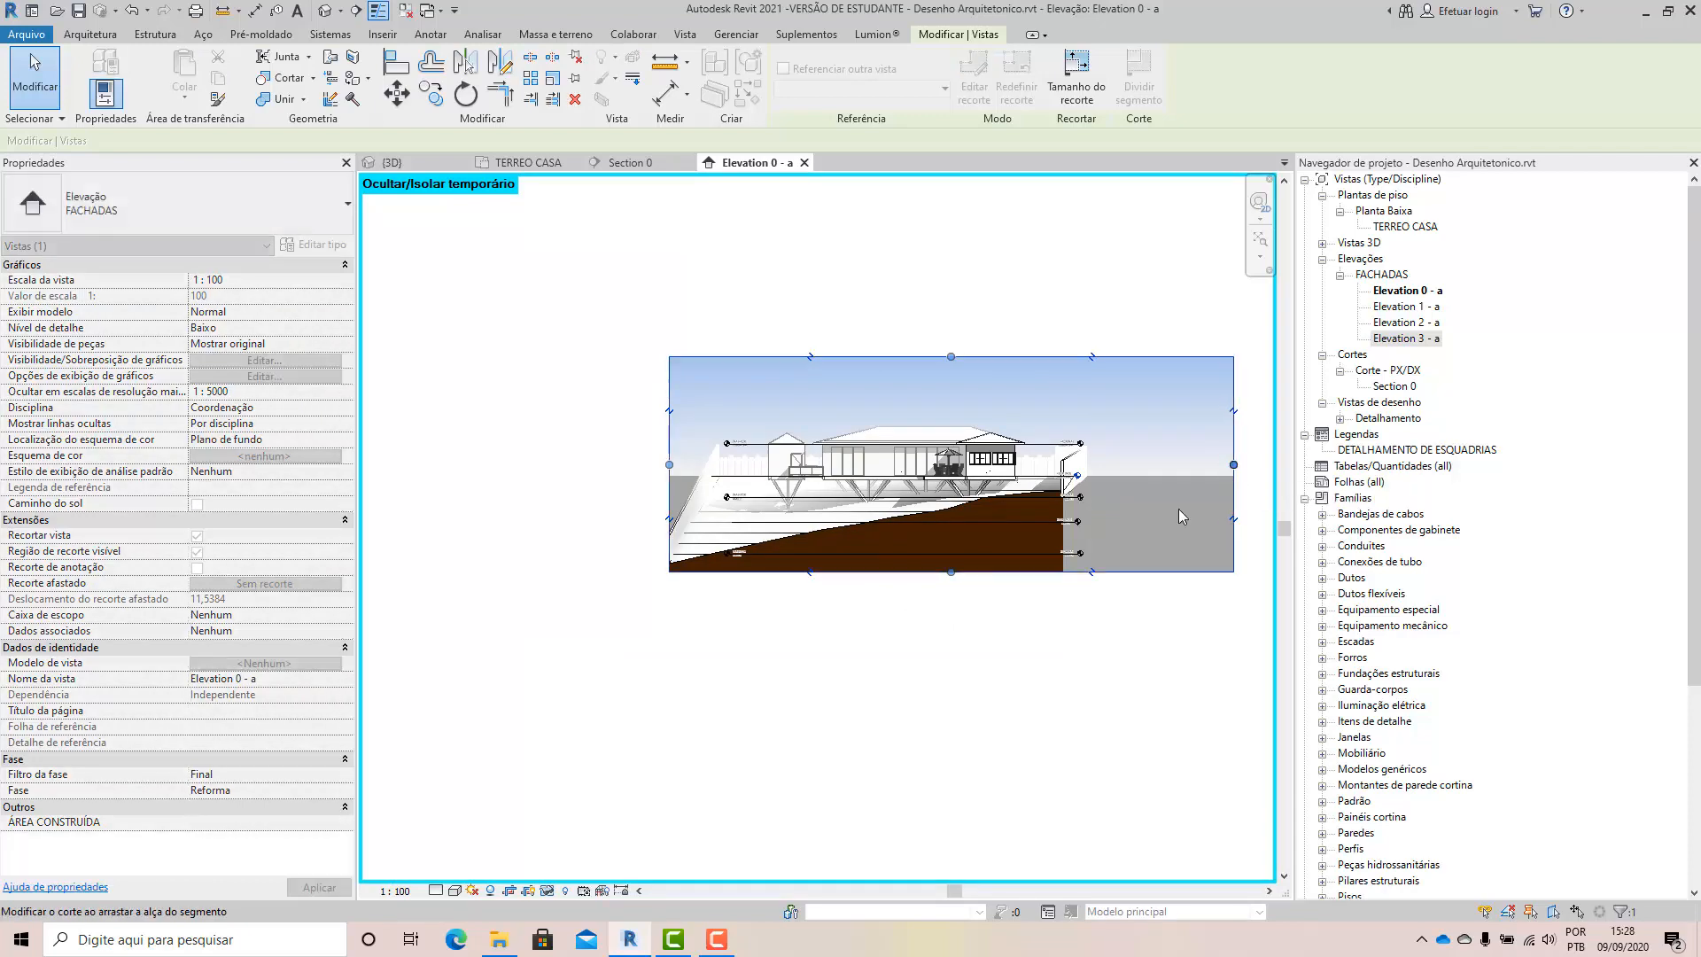
click(1036, 640)
Remove the NIVEL 4 and NIVEL 3 level lines from the elevation view.
scroll(1068, 482, up, 2)
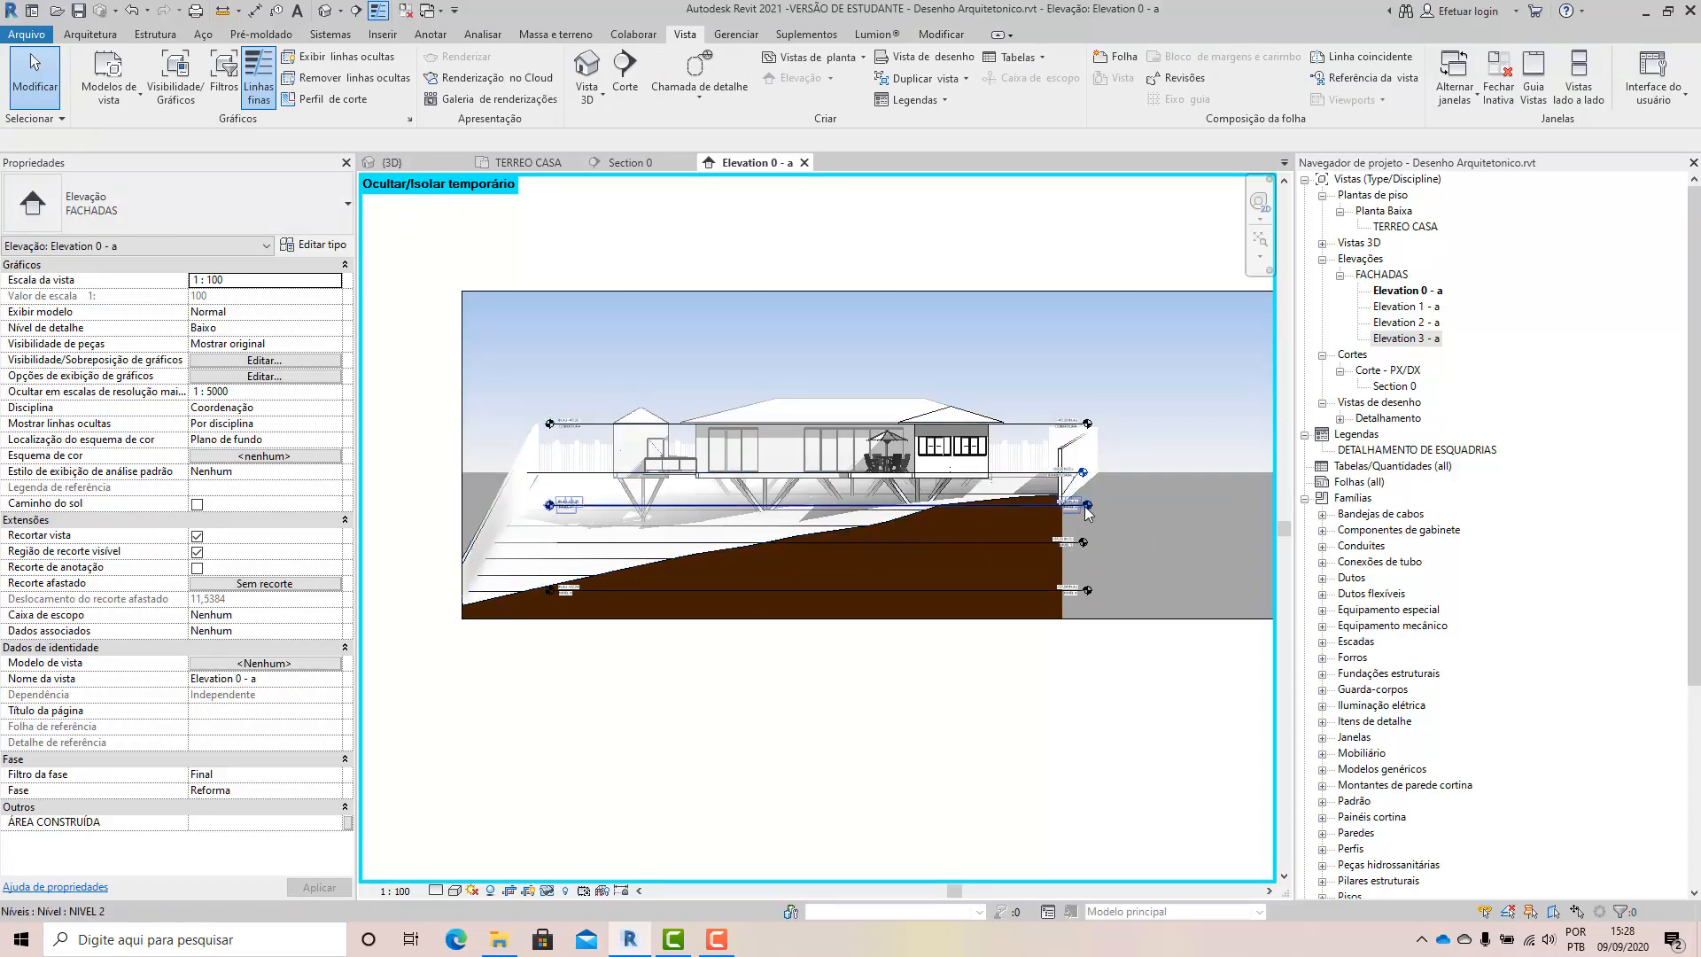
scroll(1102, 496, up, 3)
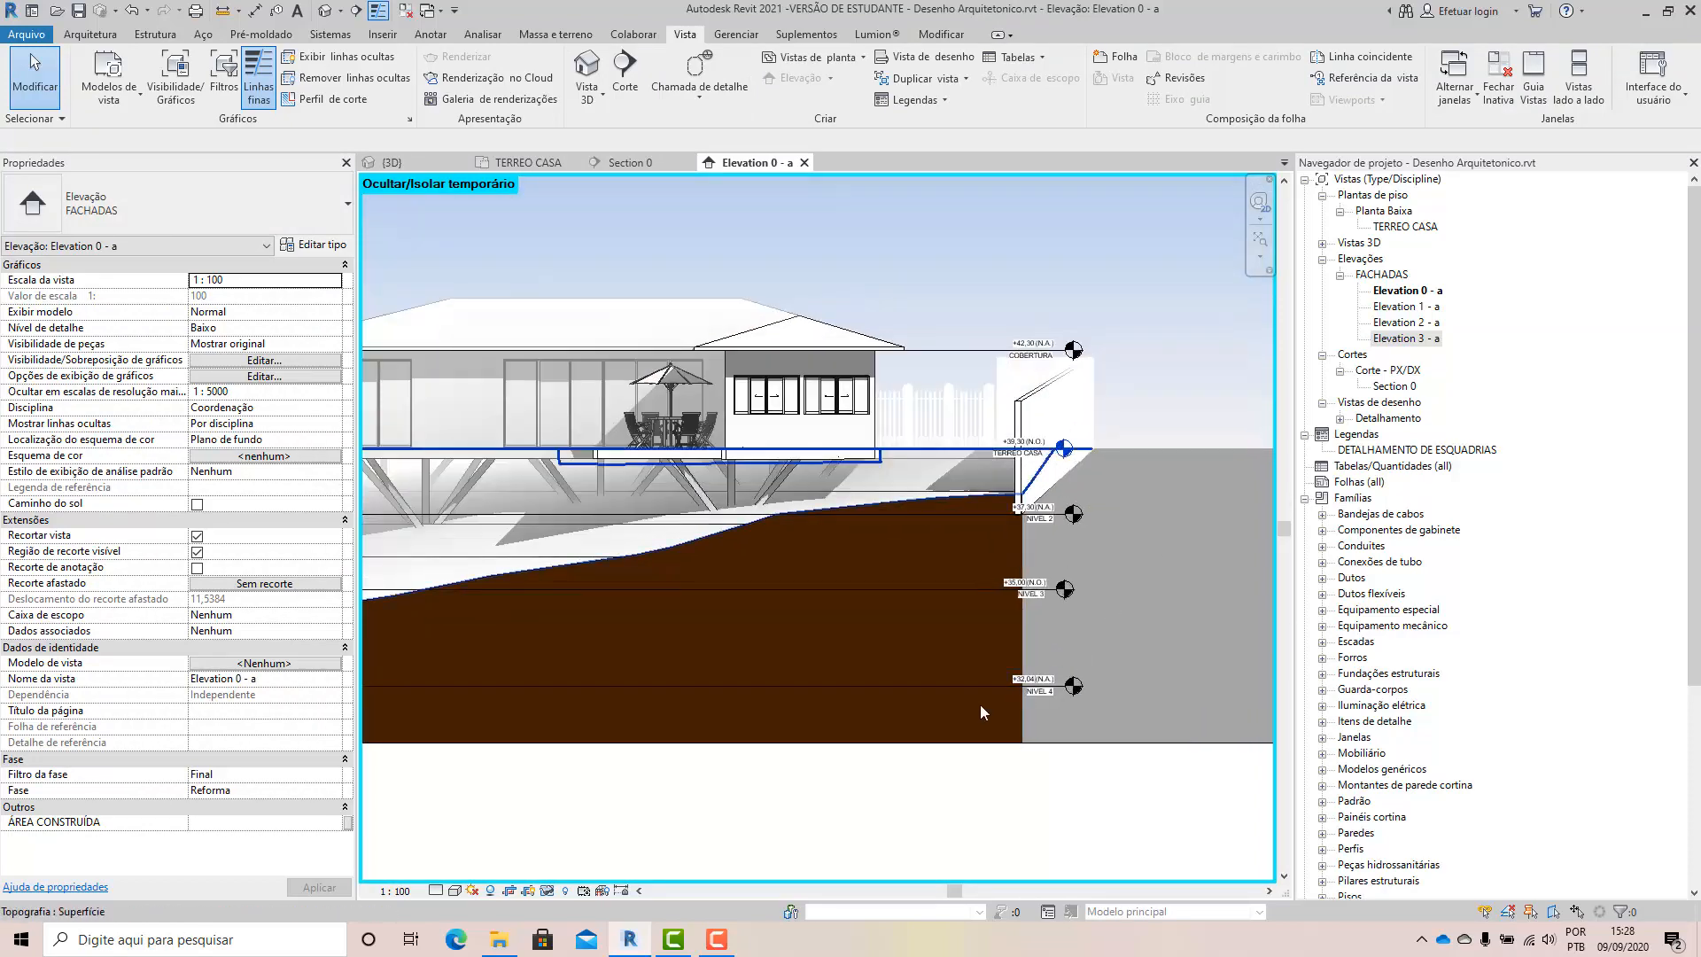
scroll(1197, 728, down, 2)
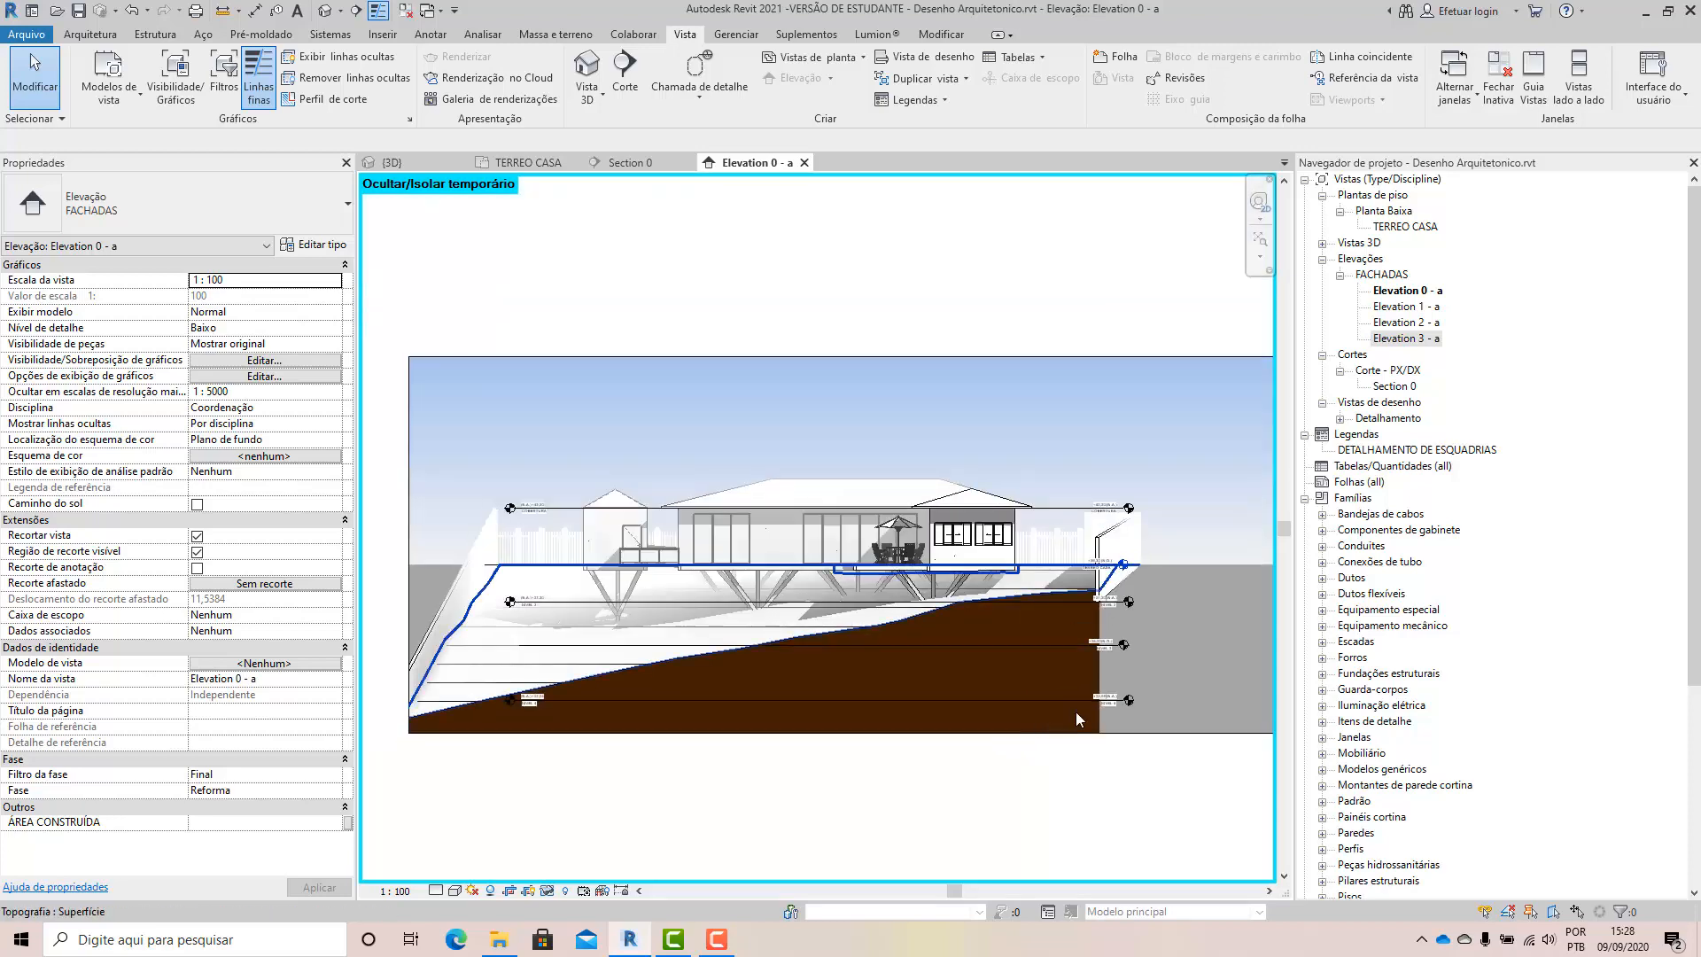
click(1135, 702)
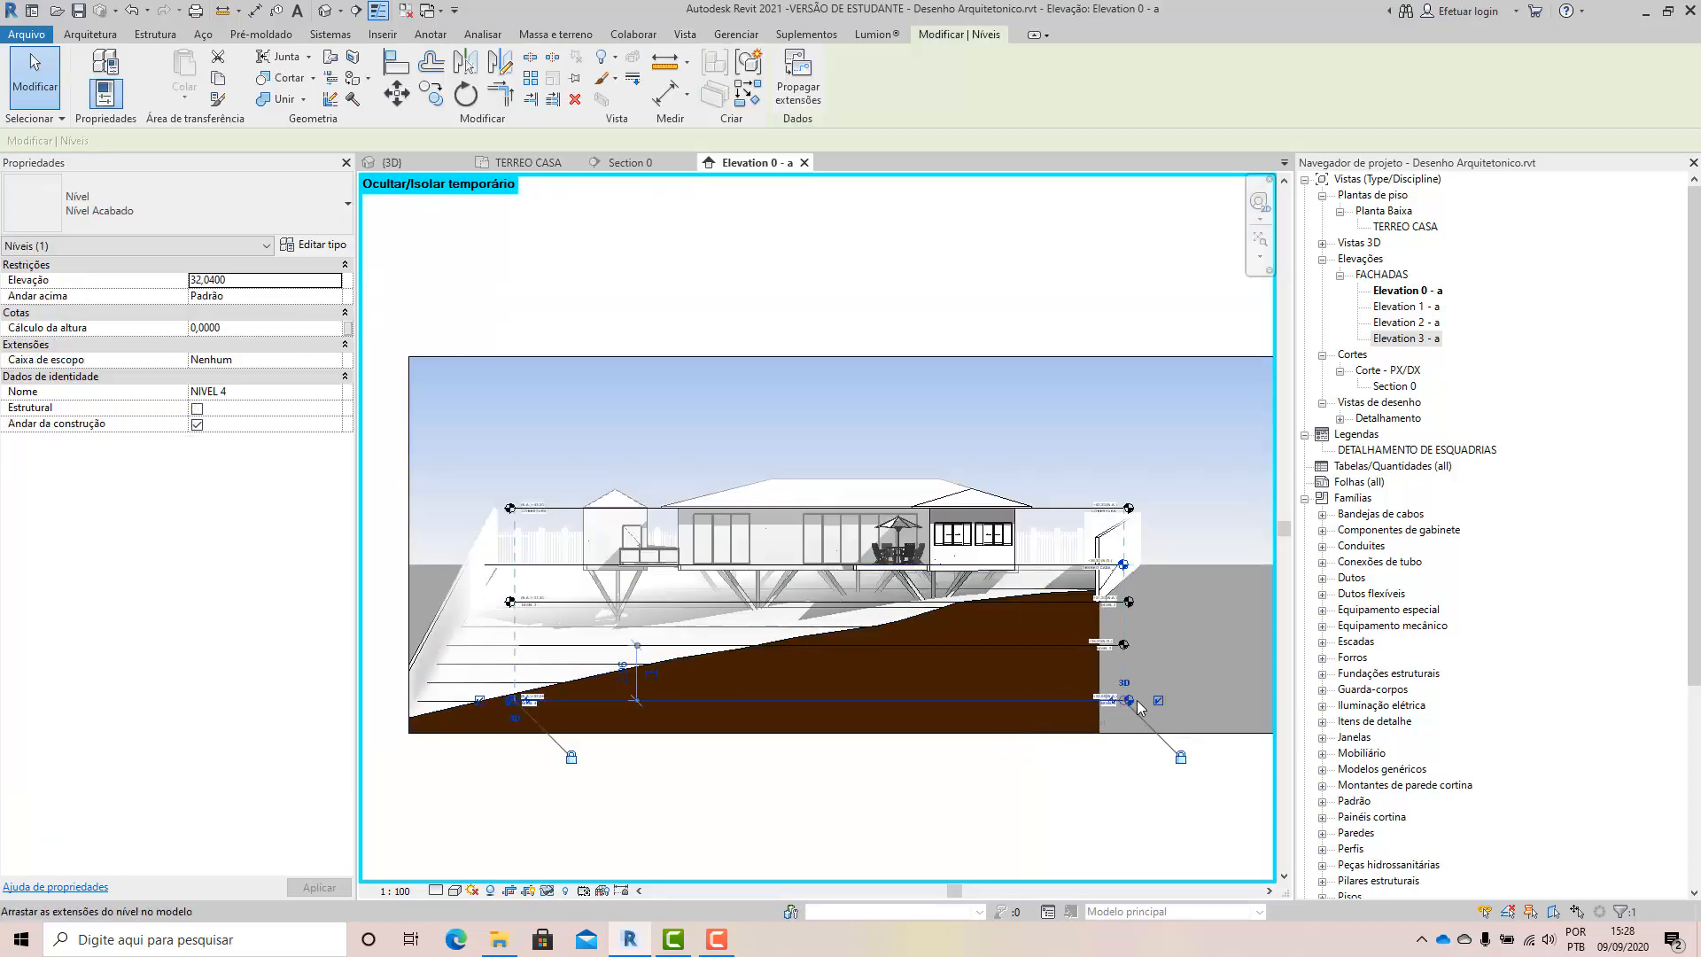
key(Escape)
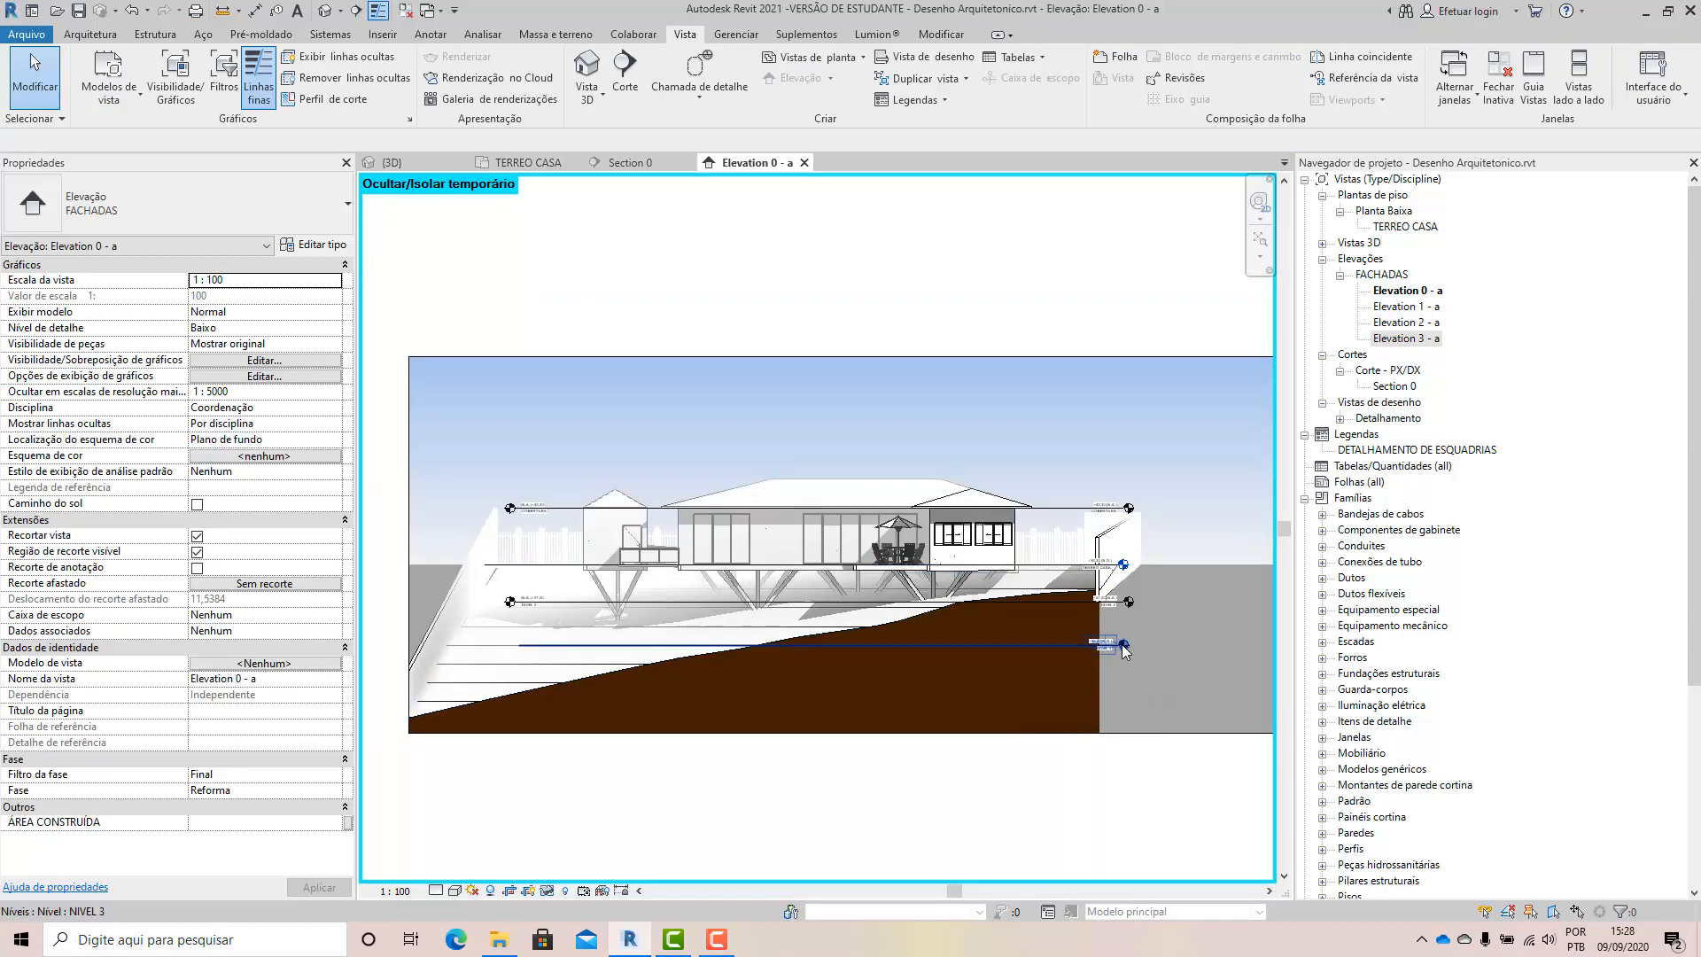
click(1122, 645)
key(Delete)
Extend the right ends of the aligned NIVEL 2 and COBERTURA level lines beyond the boundary wall.
scroll(1150, 579, up, 4)
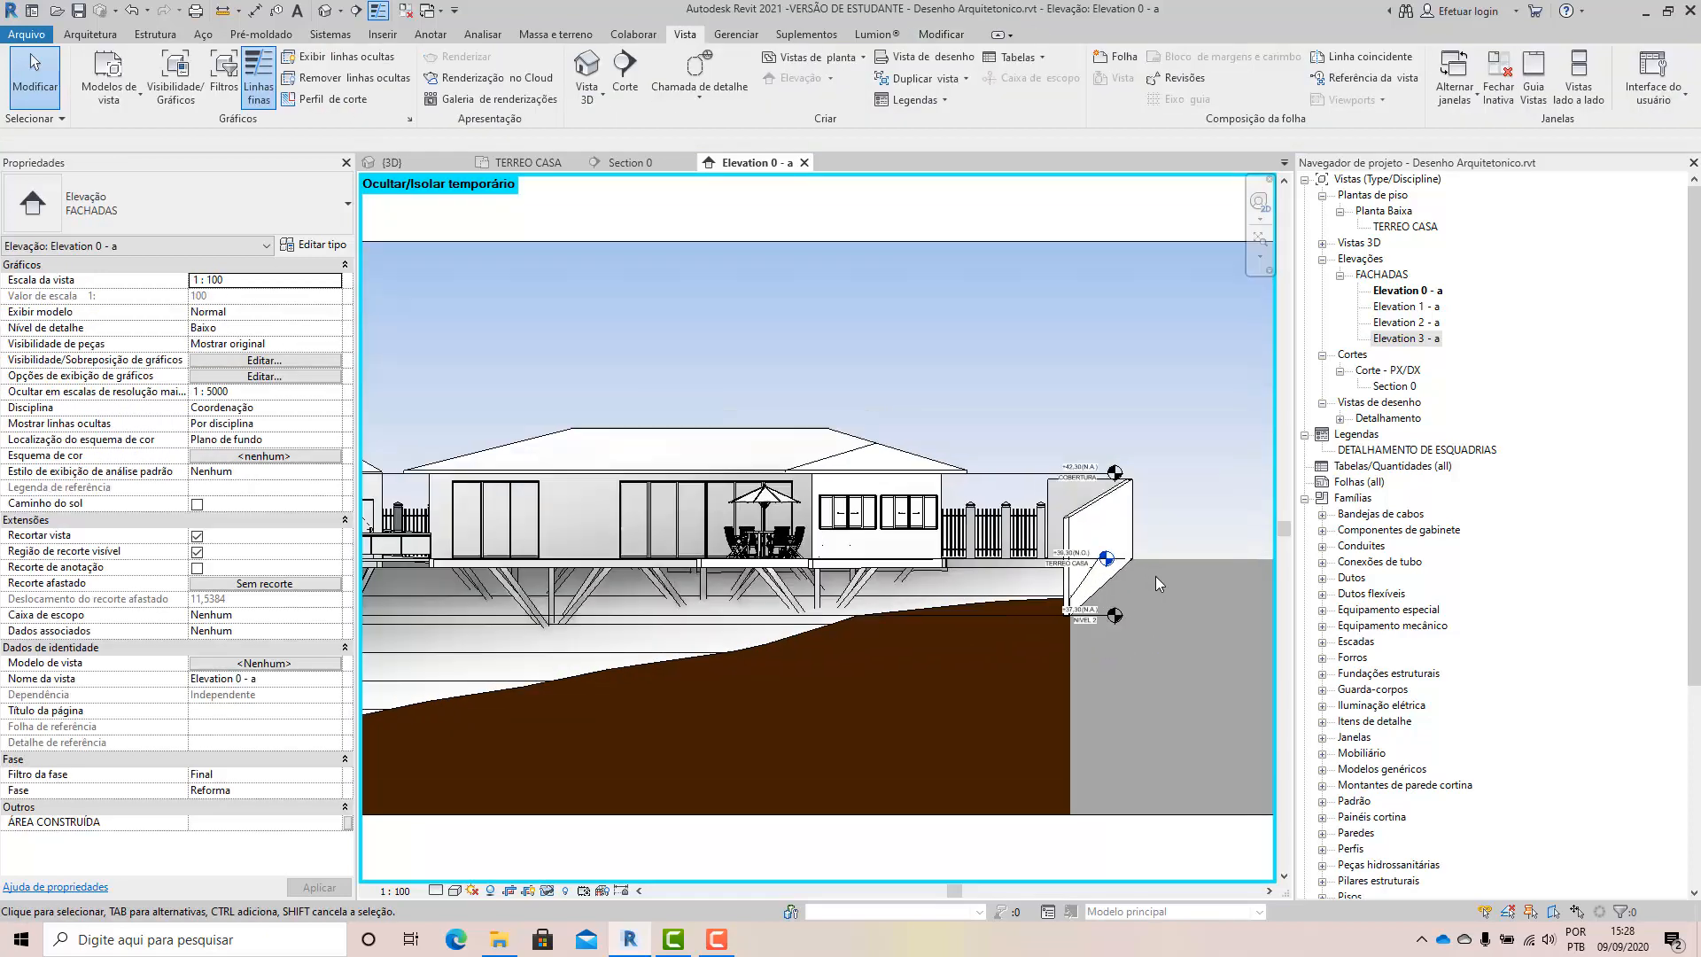
click(1010, 628)
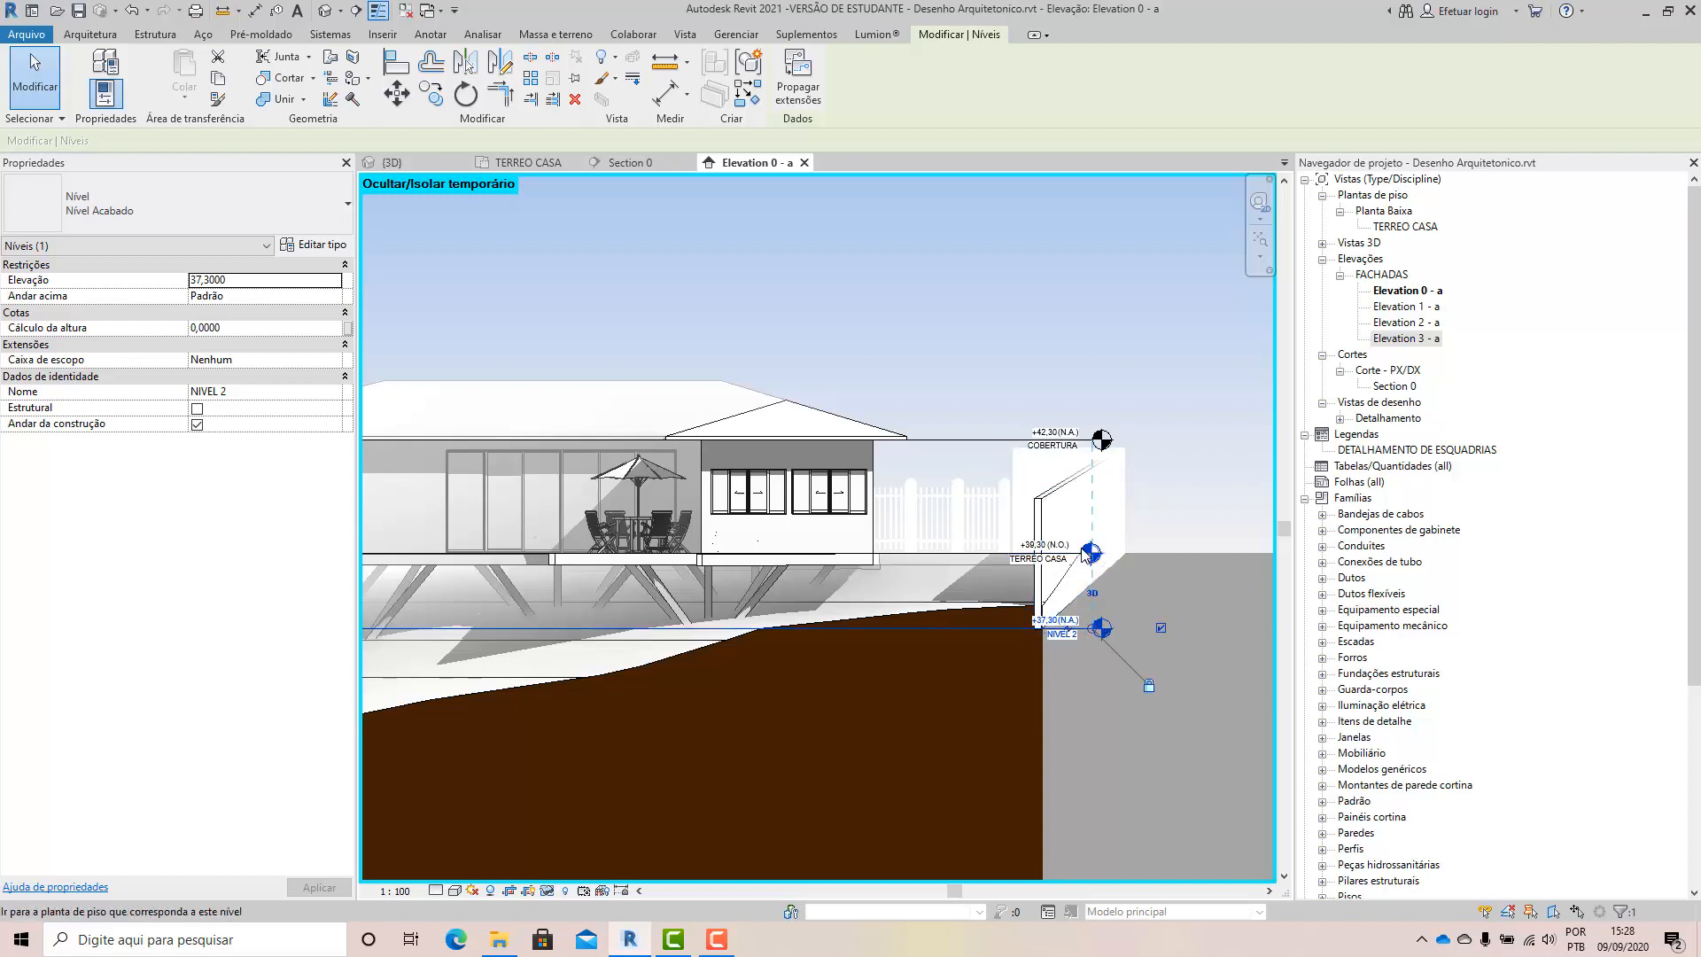
drag(1093, 629, 1197, 628)
click(1087, 580)
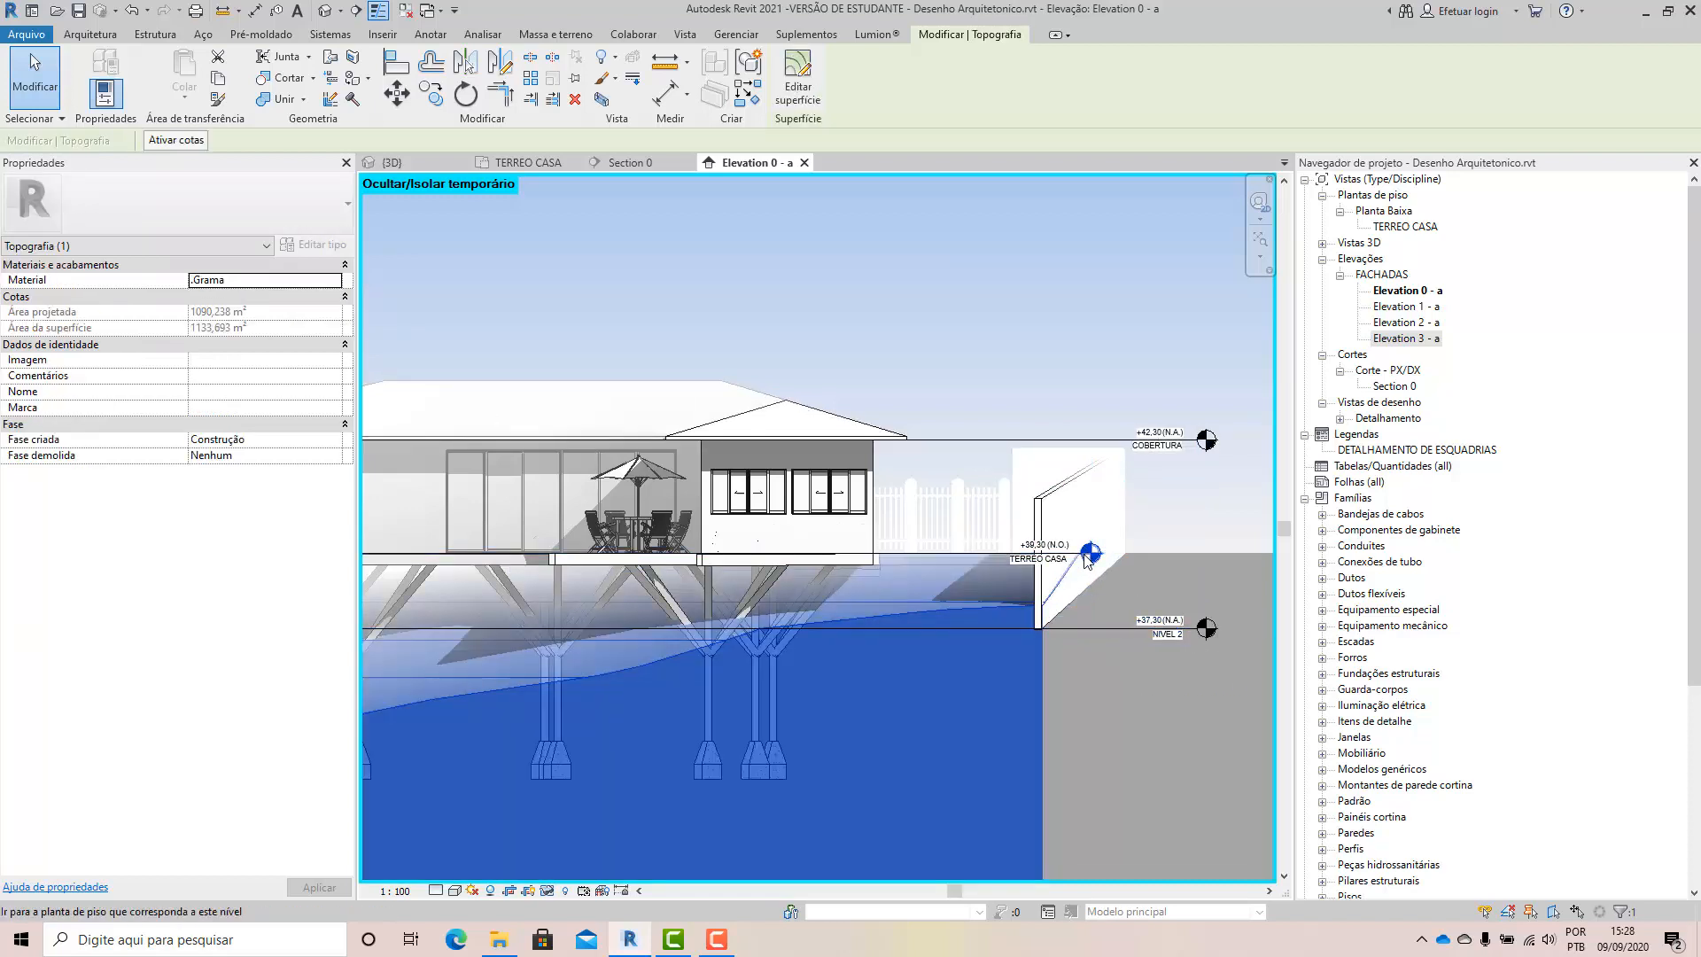
click(1117, 372)
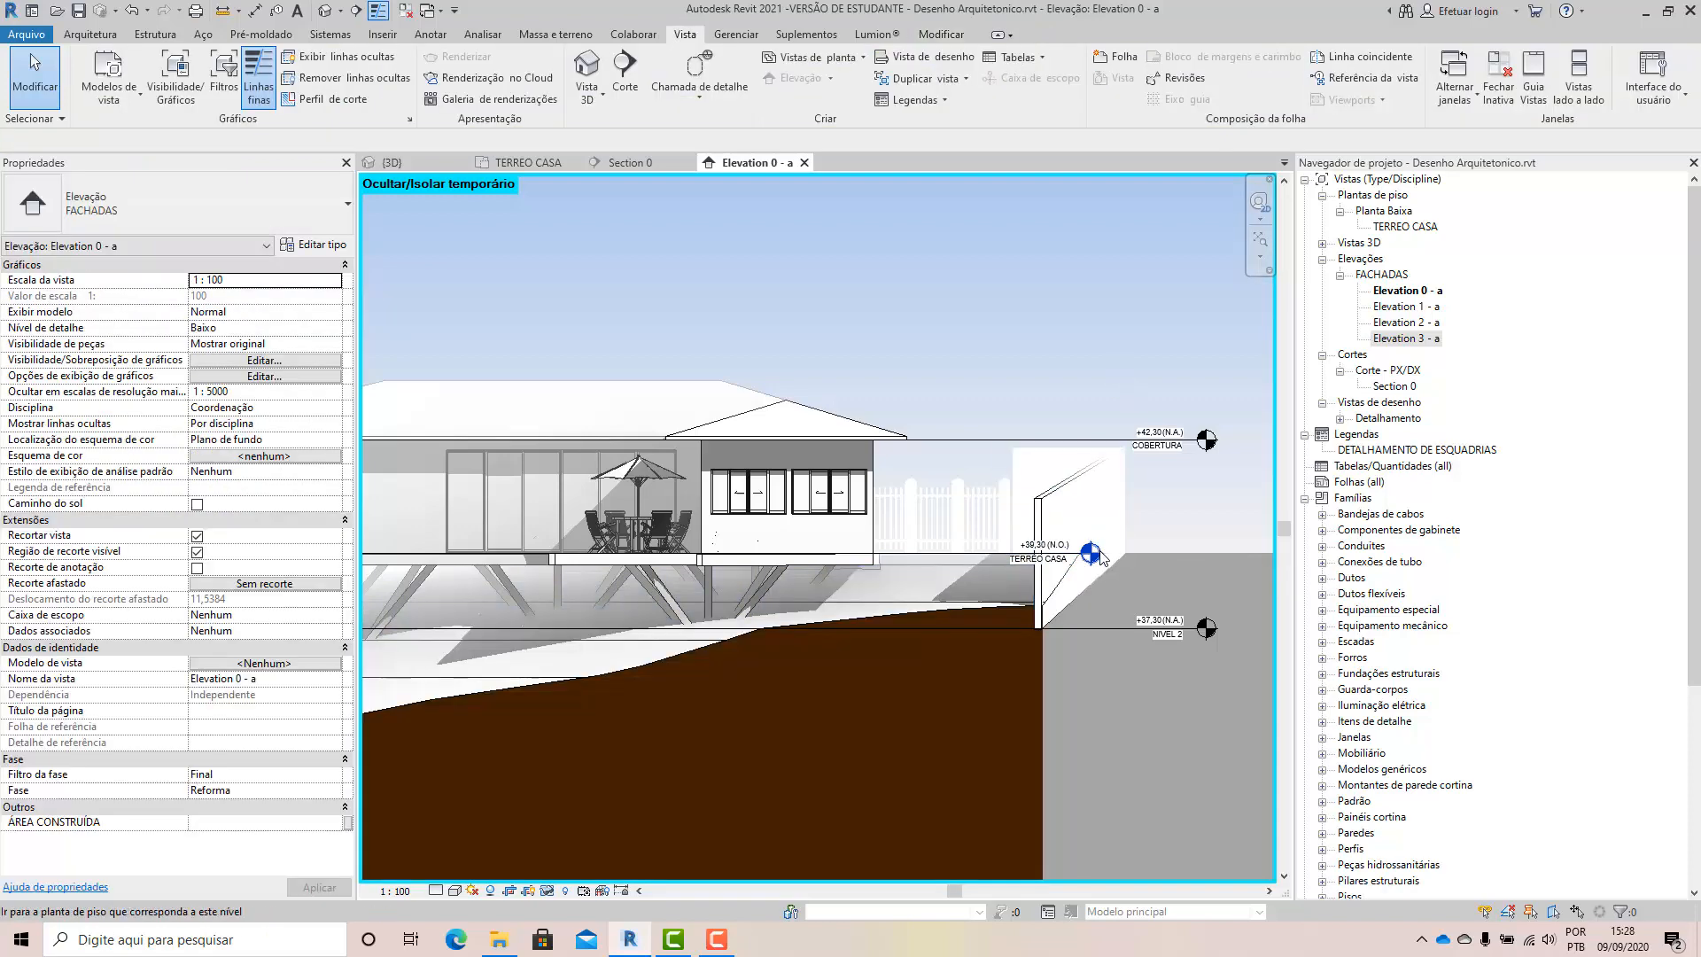
click(989, 558)
Filter a selection of the elevation's elements down to the Níveis category and temporarily isolate those levels.
scroll(1187, 564, down, 5)
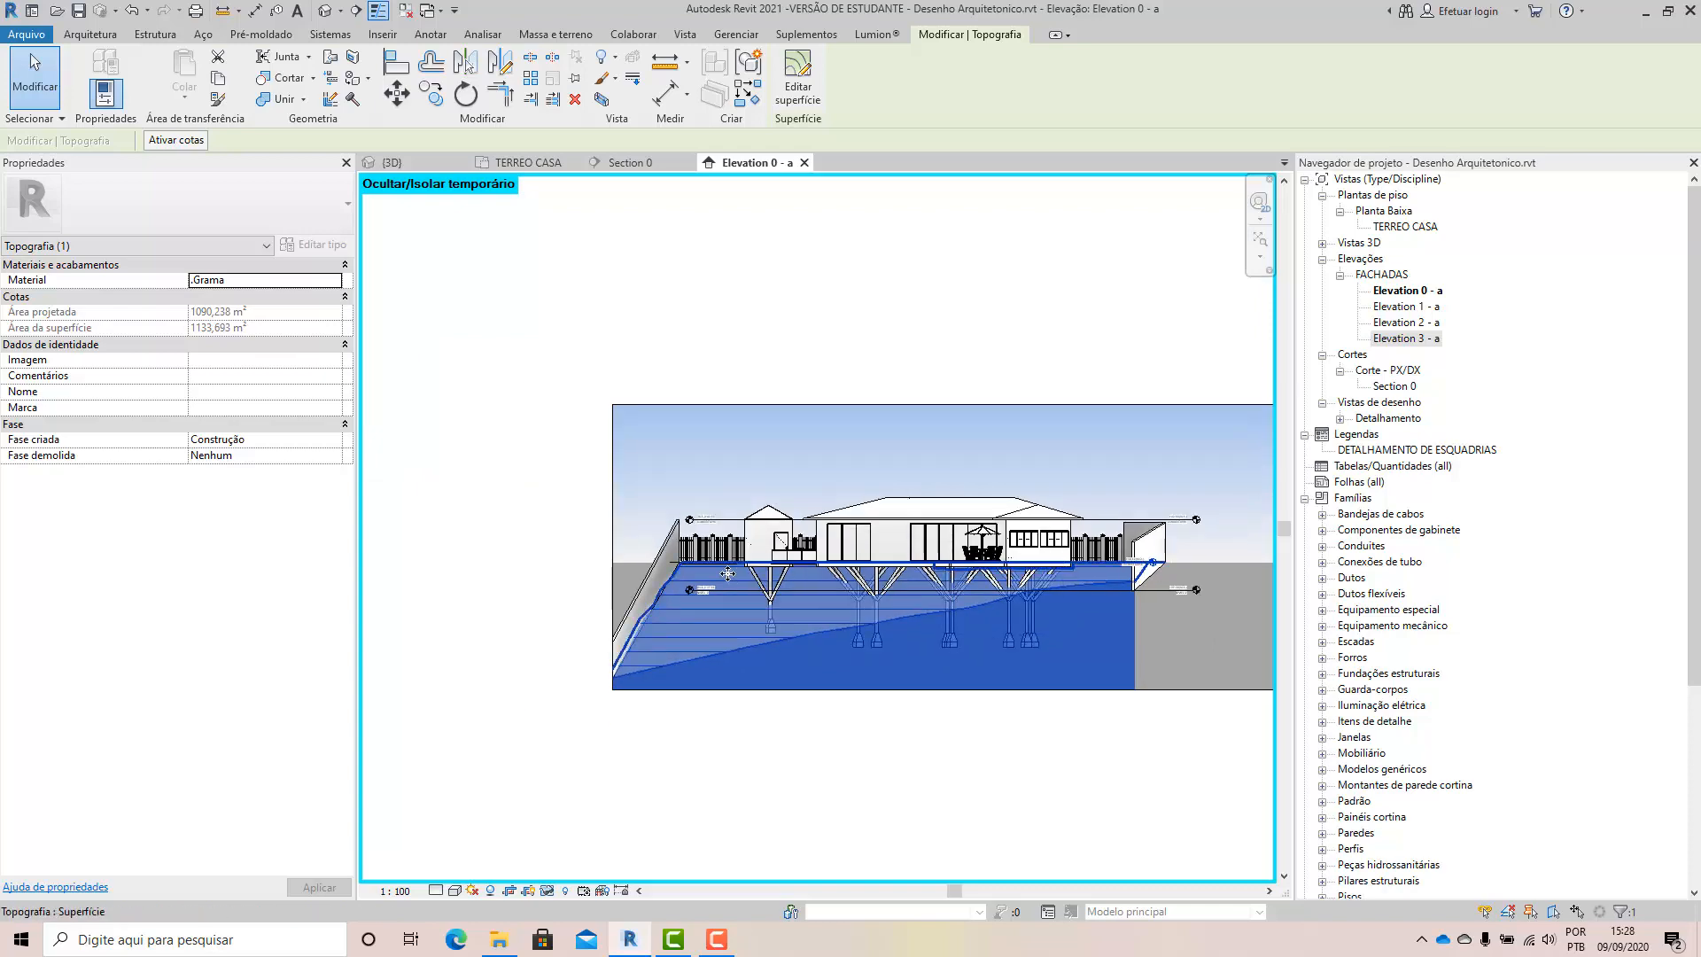
click(589, 596)
scroll(587, 602, down, 2)
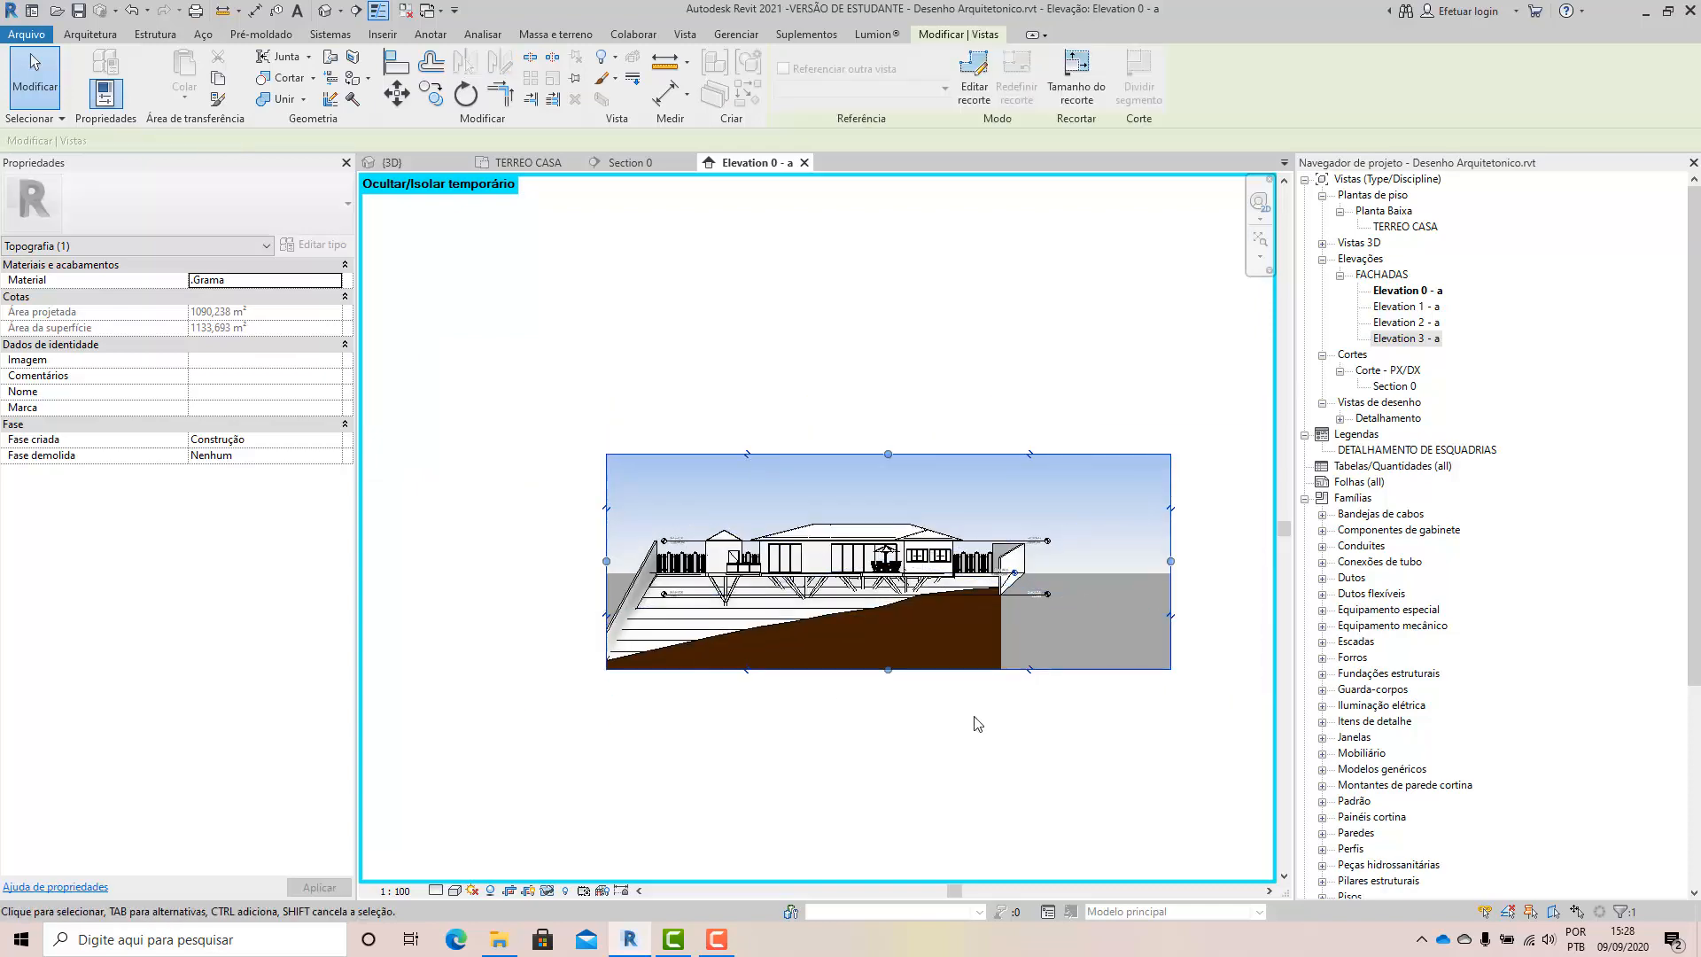
drag(860, 598, 643, 491)
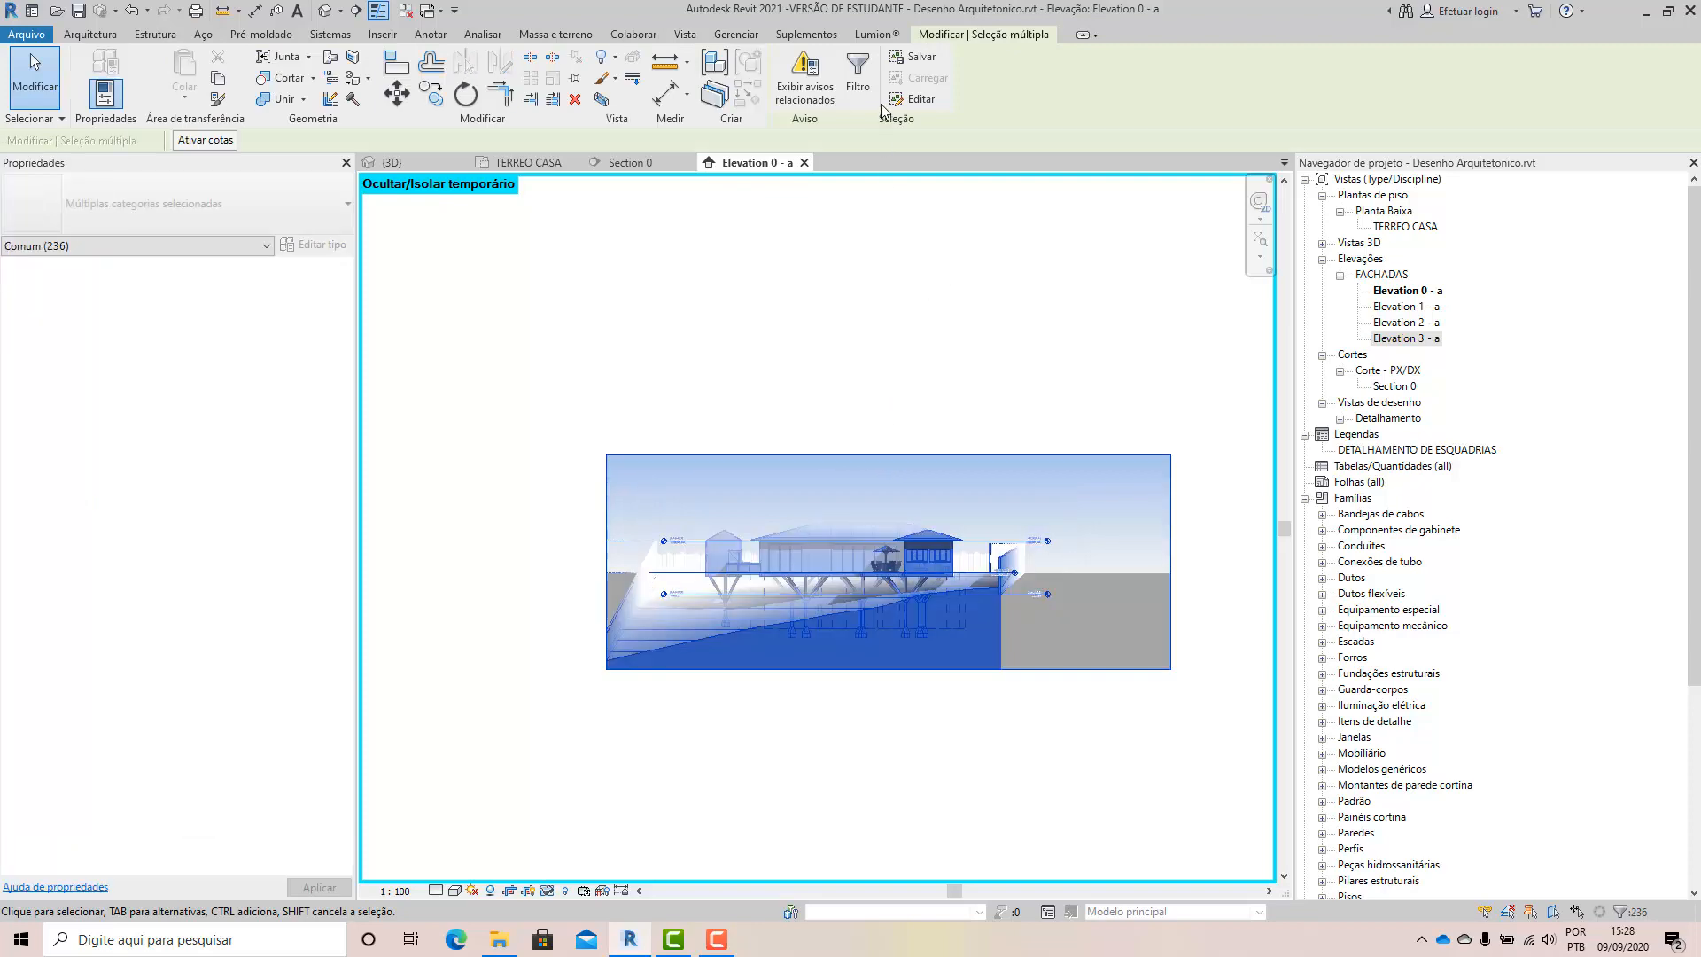
click(853, 82)
click(1152, 342)
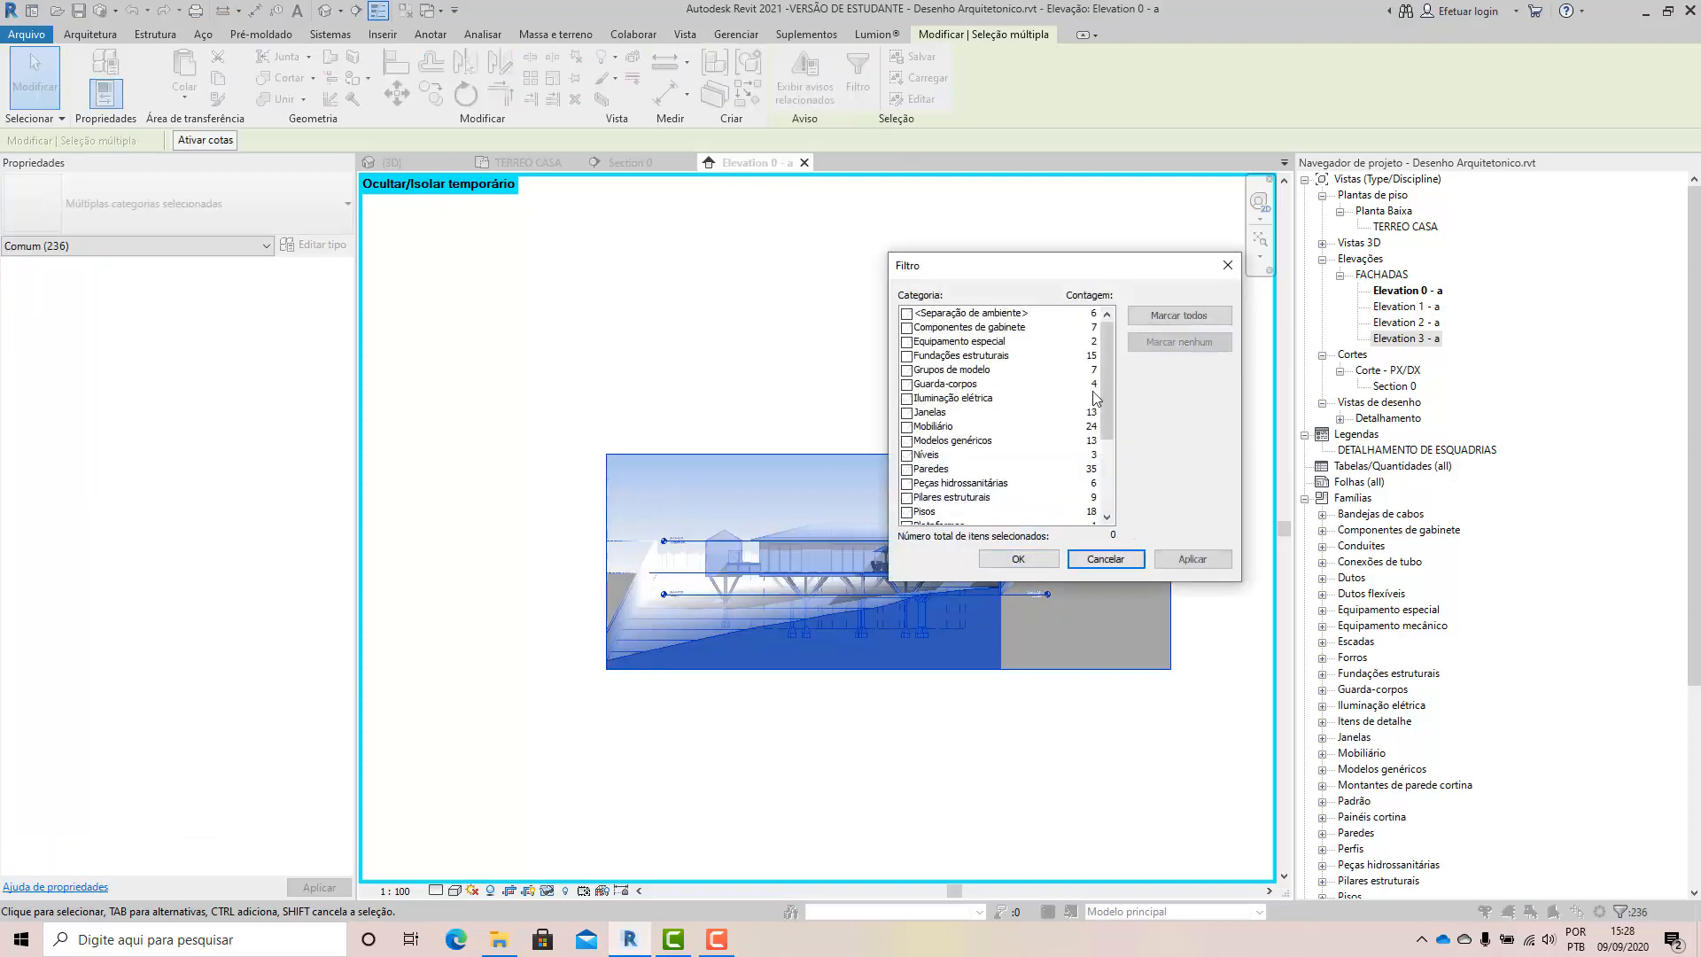
mouse_move(1109, 416)
mouse_down()
mouse_move(1106, 484)
mouse_move(1097, 384)
mouse_move(1103, 464)
mouse_move(1103, 407)
mouse_up()
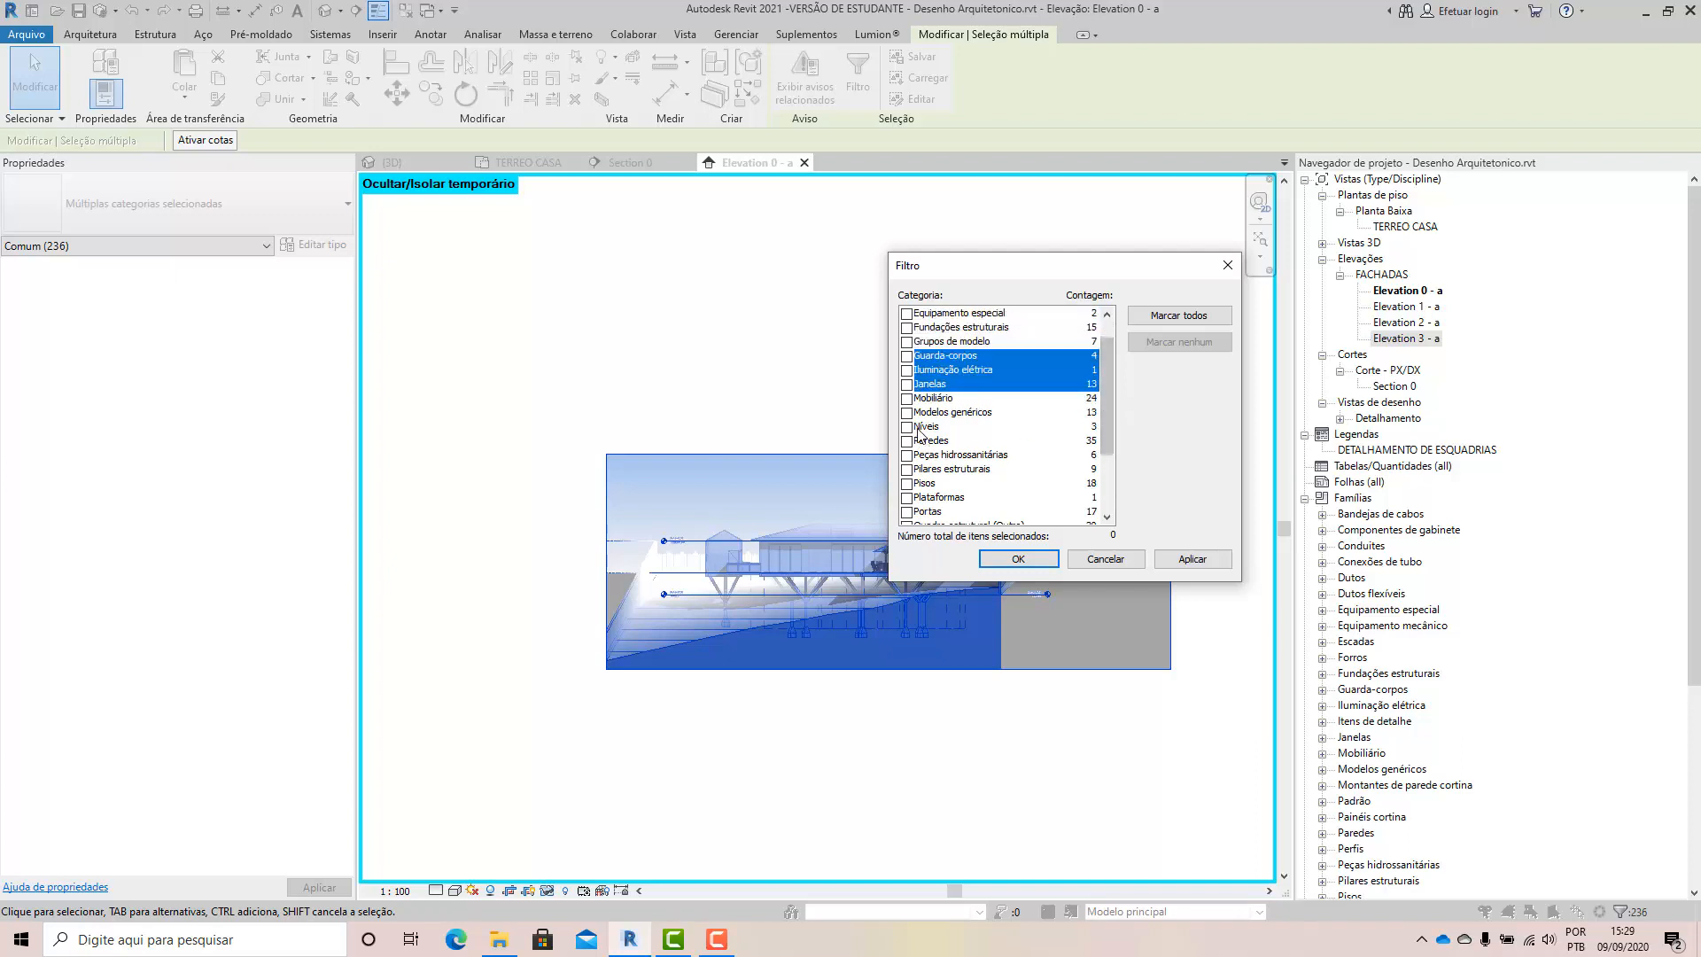
click(915, 429)
click(1018, 559)
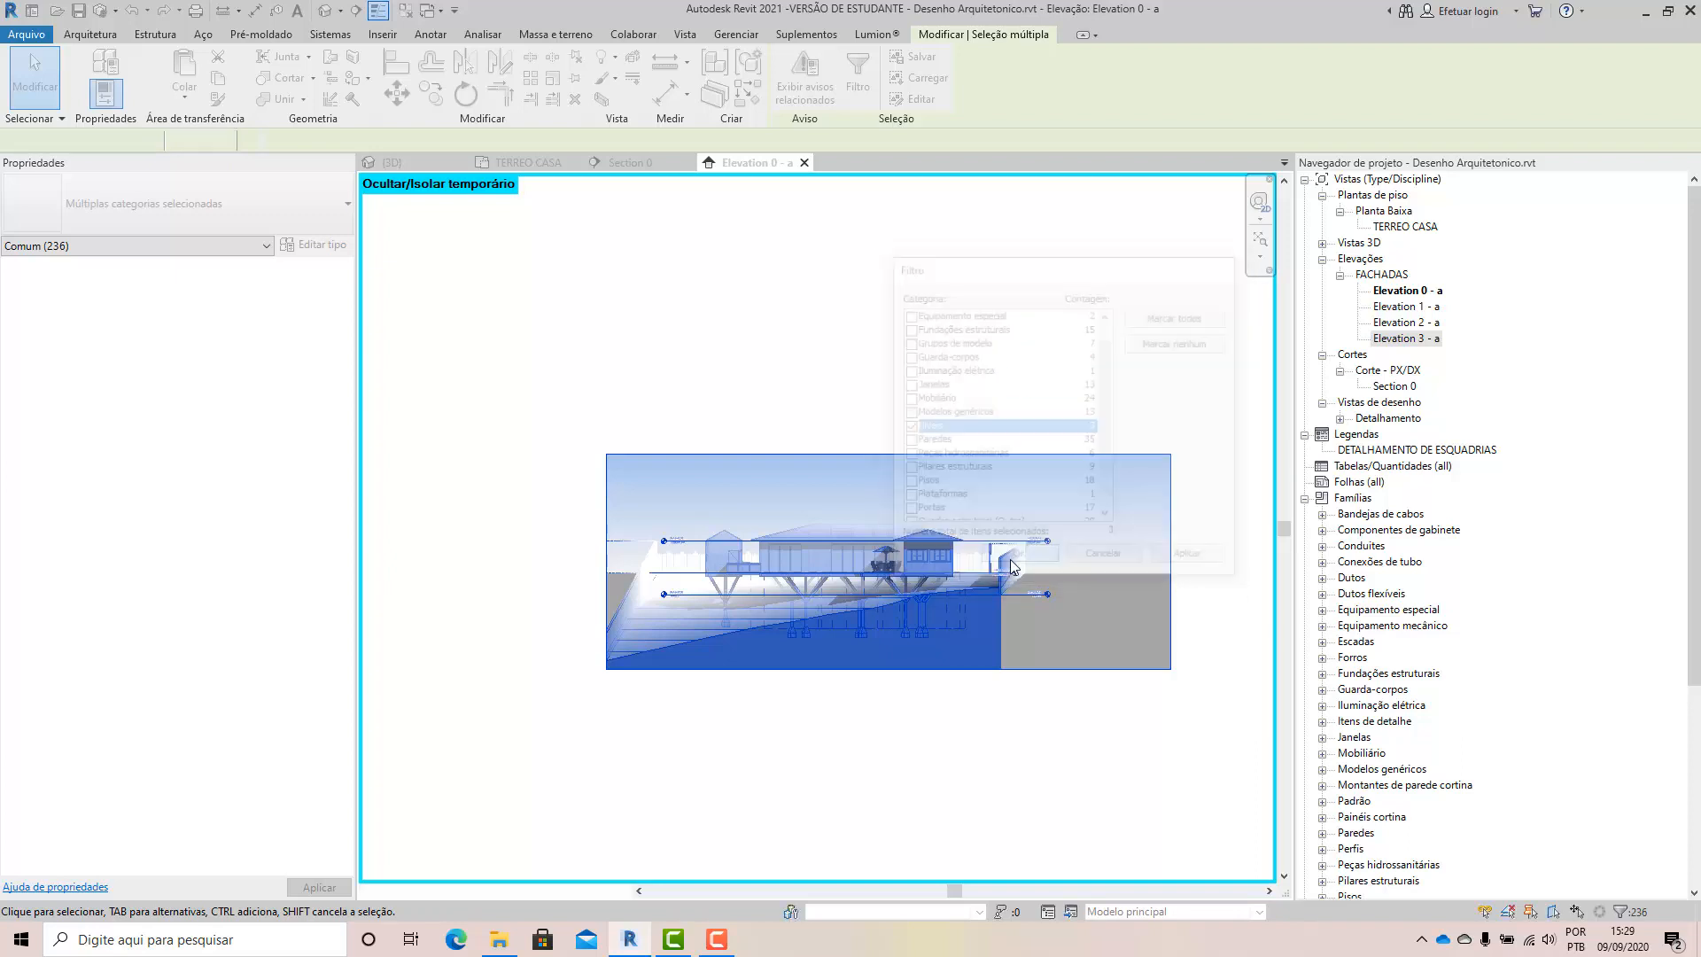
click(546, 891)
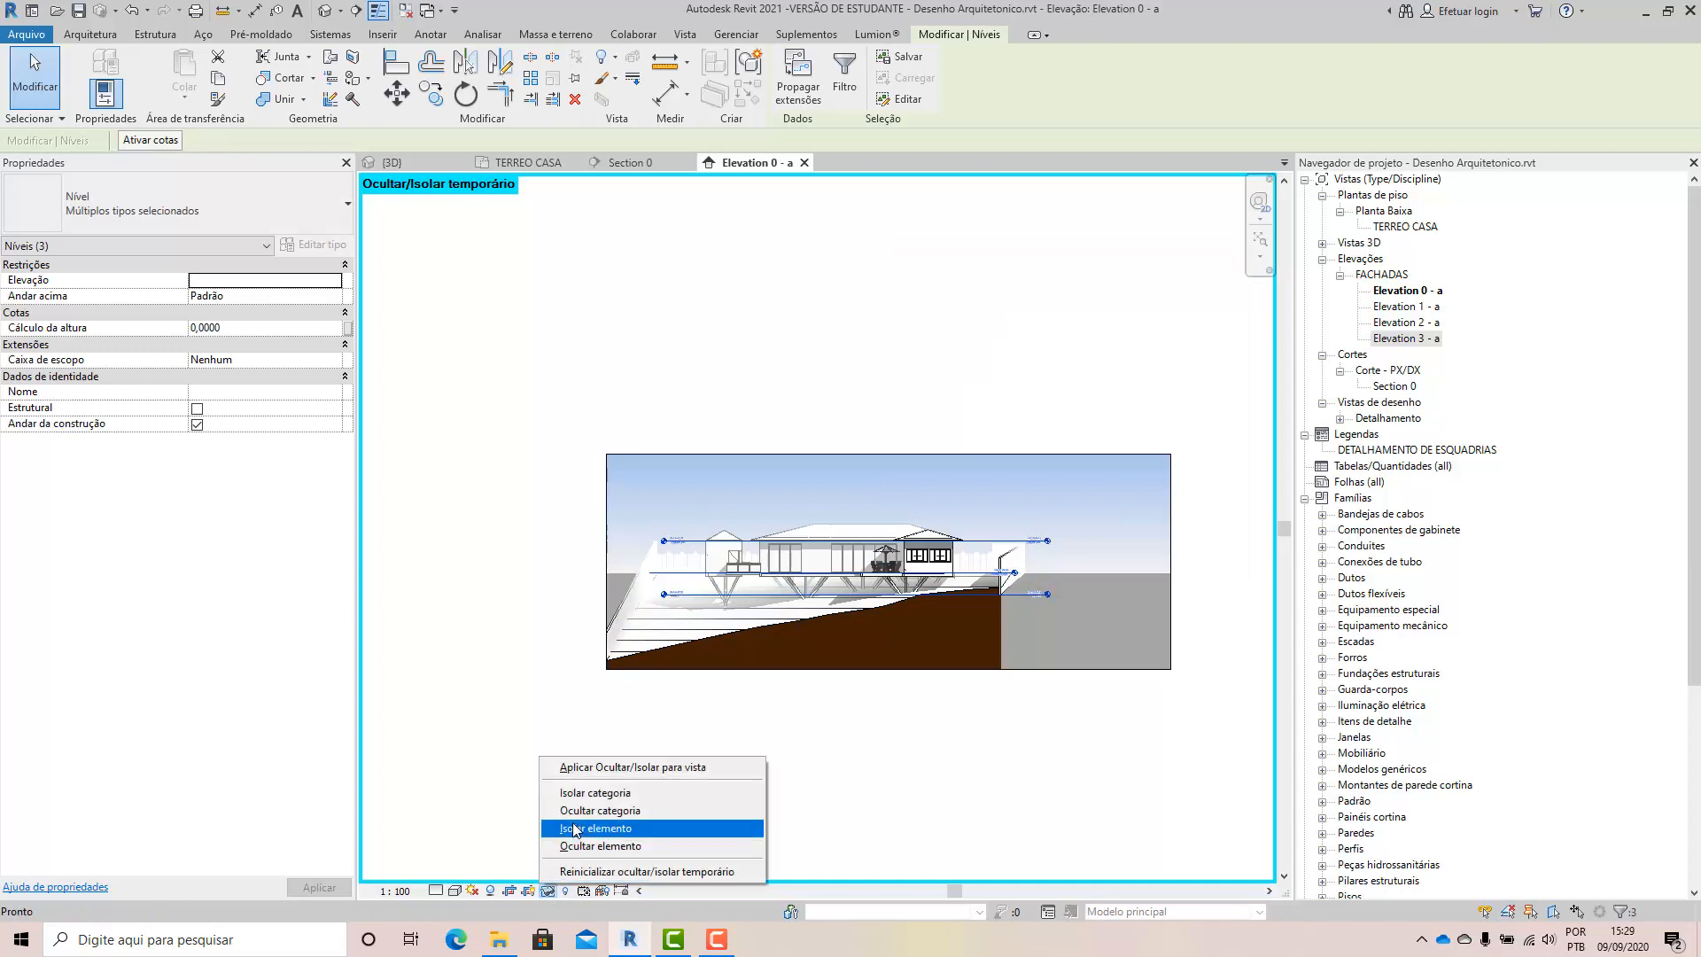
click(620, 831)
click(699, 786)
Extend the right end of the TERREO CASA level line until it aligns with COBERTURA and NIVEL 2.
scroll(1039, 577, up, 5)
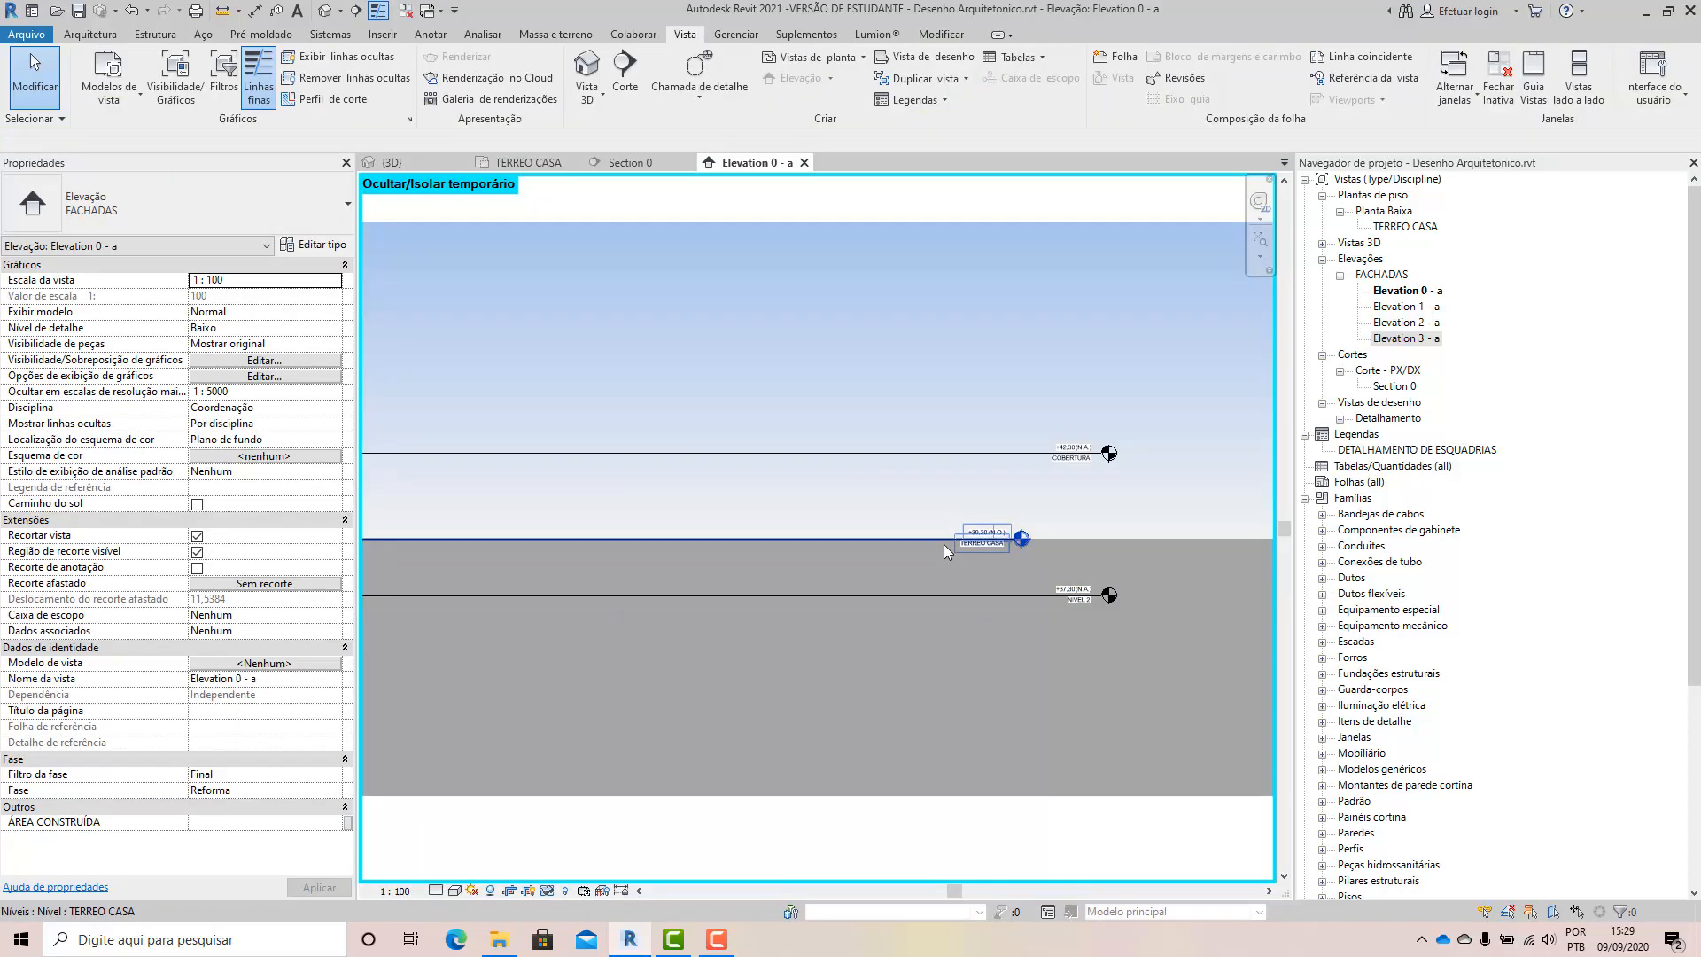
click(944, 540)
drag(981, 547, 1123, 541)
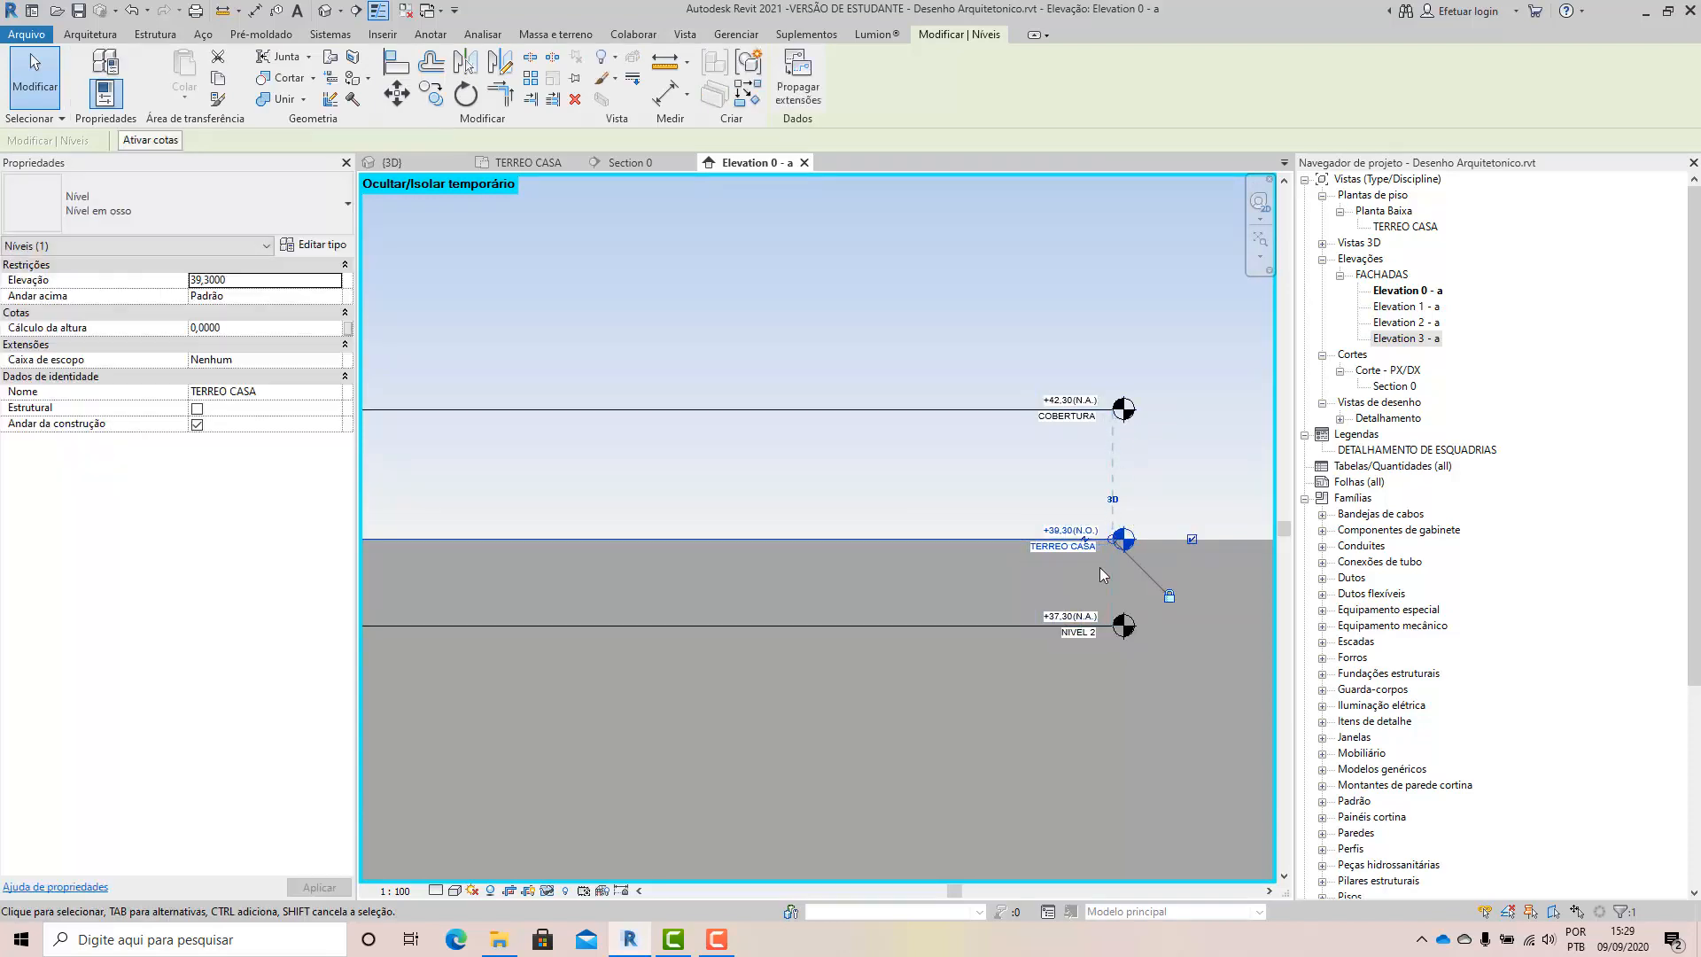
Show the TERREO CASA level's marker at its left end and align that end with COBERTURA and NIVEL 2.
scroll(1130, 659, down, 4)
scroll(638, 647, up, 4)
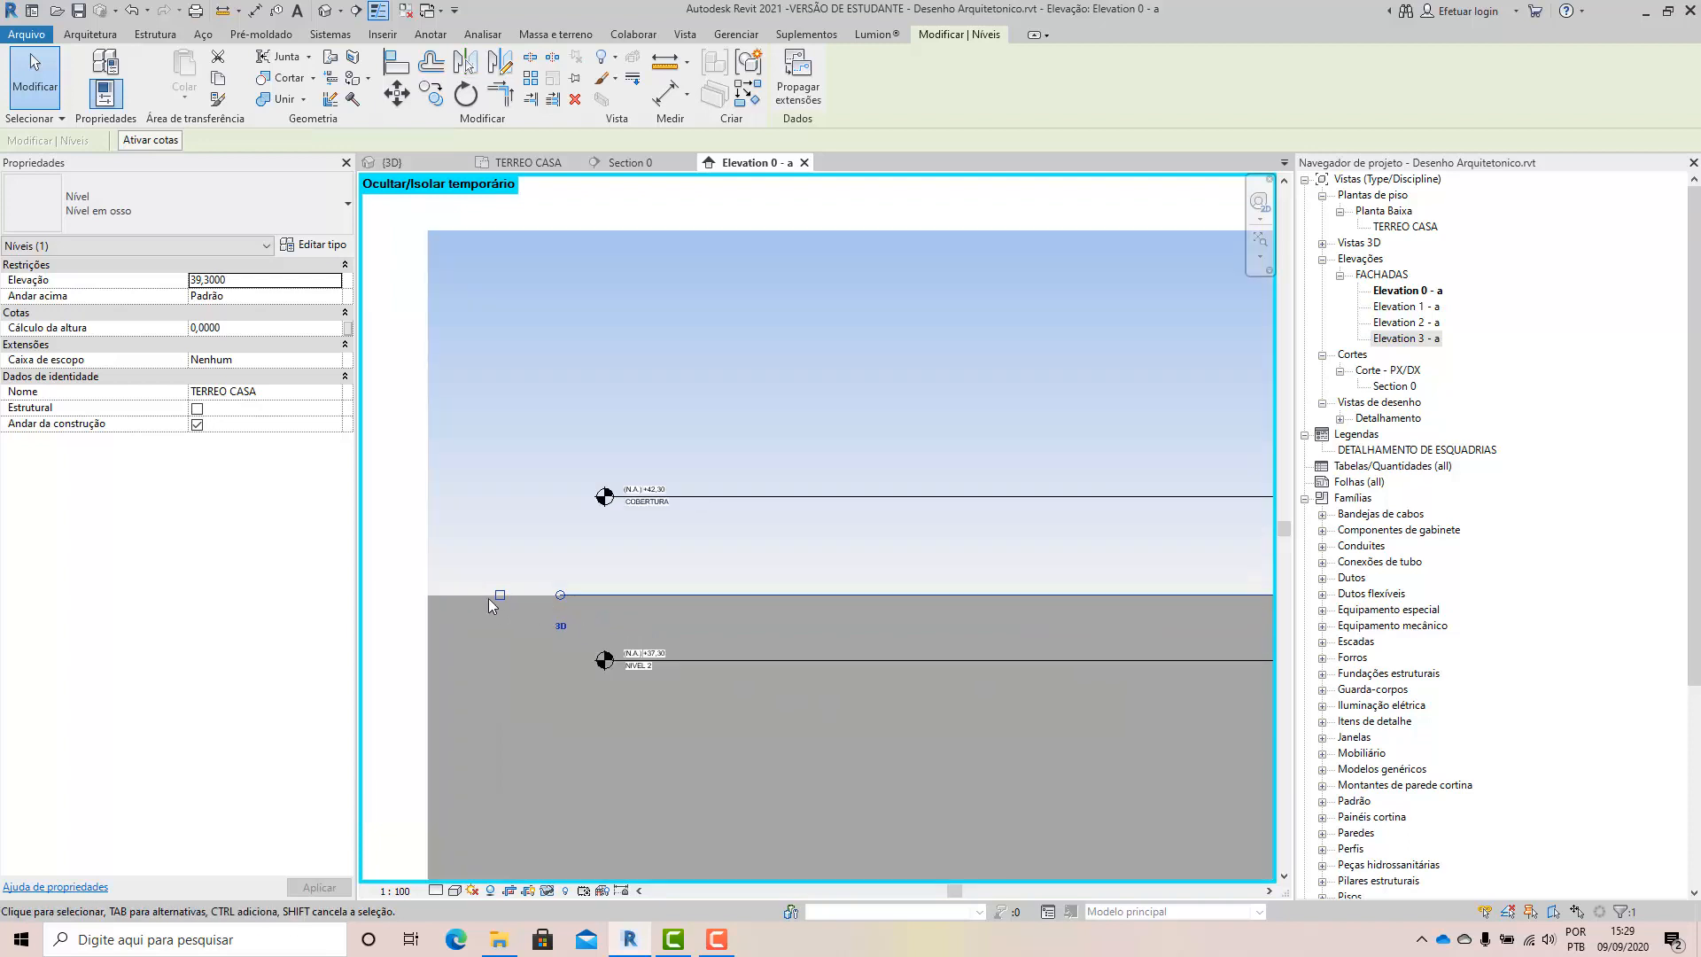
click(499, 595)
scroll(562, 592, up, 2)
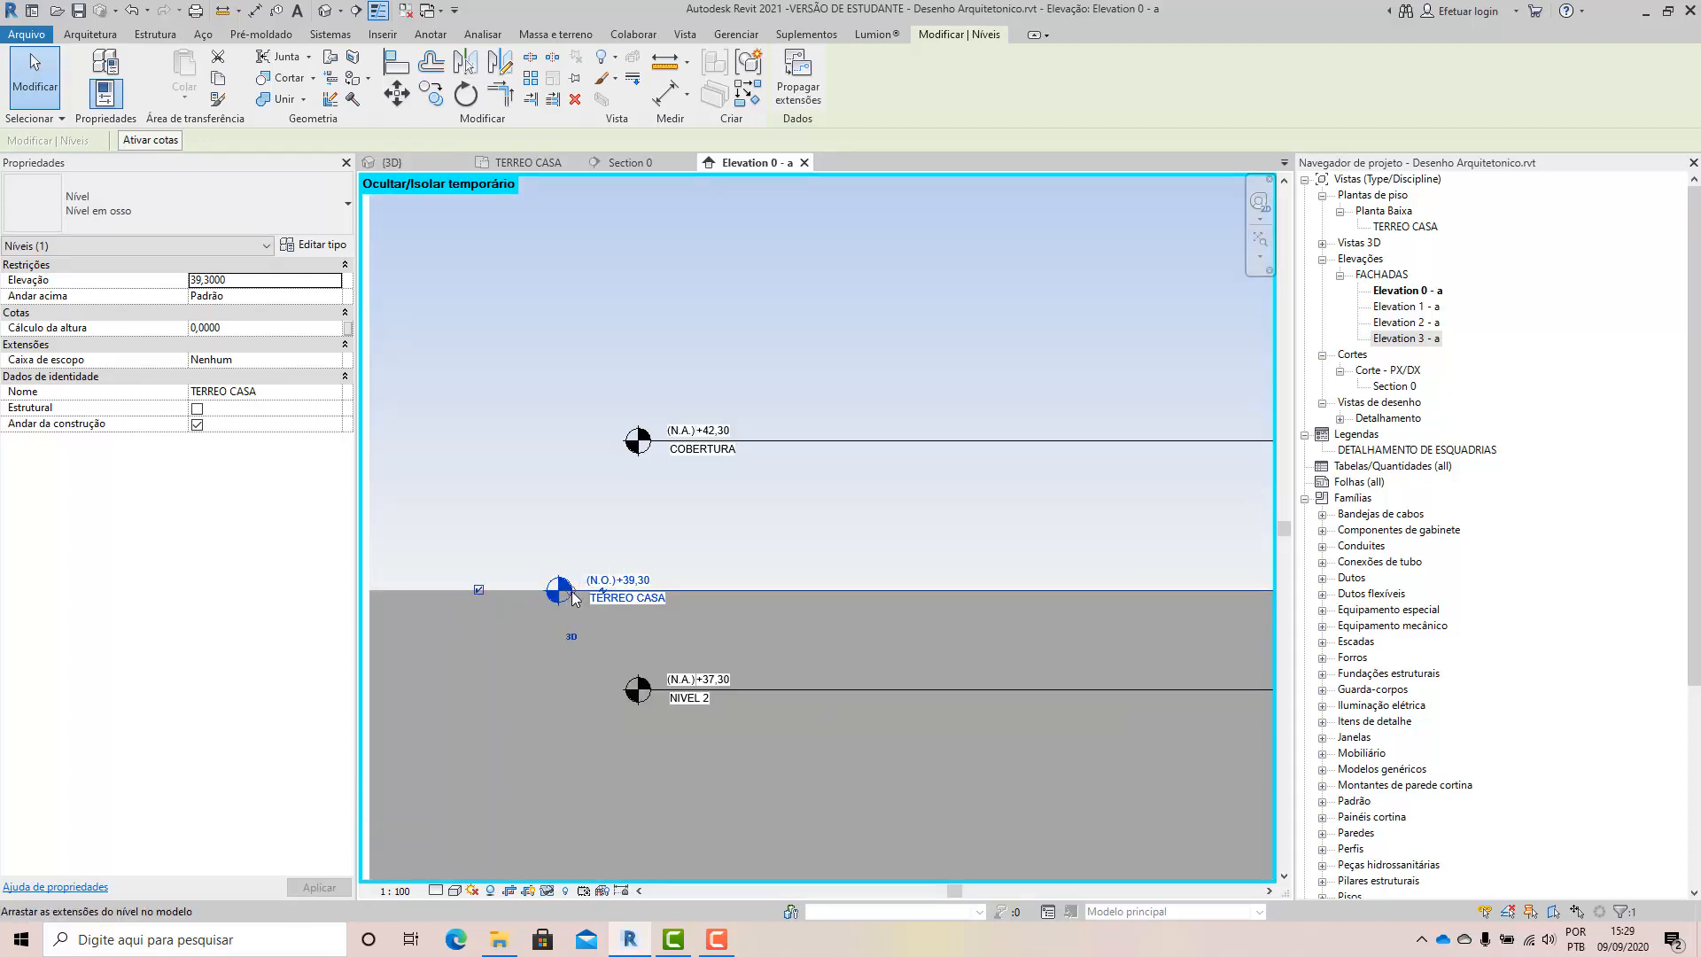
drag(571, 592, 649, 632)
scroll(607, 666, down, 4)
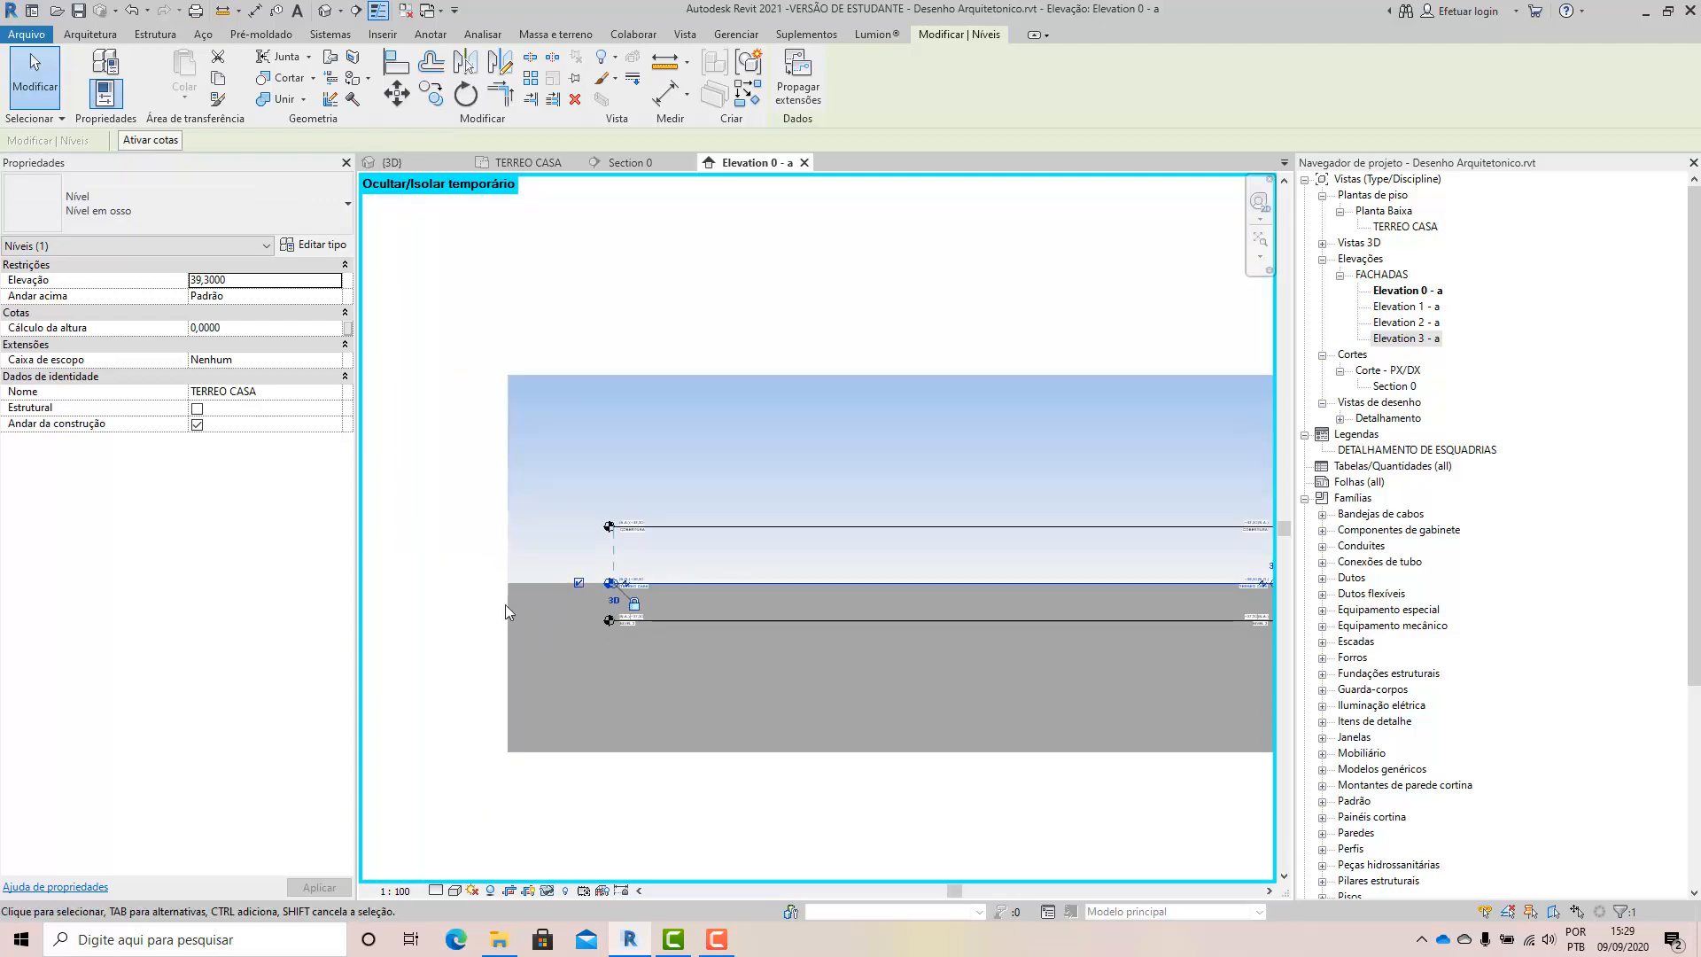
key(Escape)
Check the aligned level ends and reset the temporary hide/isolate so the whole elevation is shown.
scroll(550, 582, down, 2)
scroll(1160, 558, up, 5)
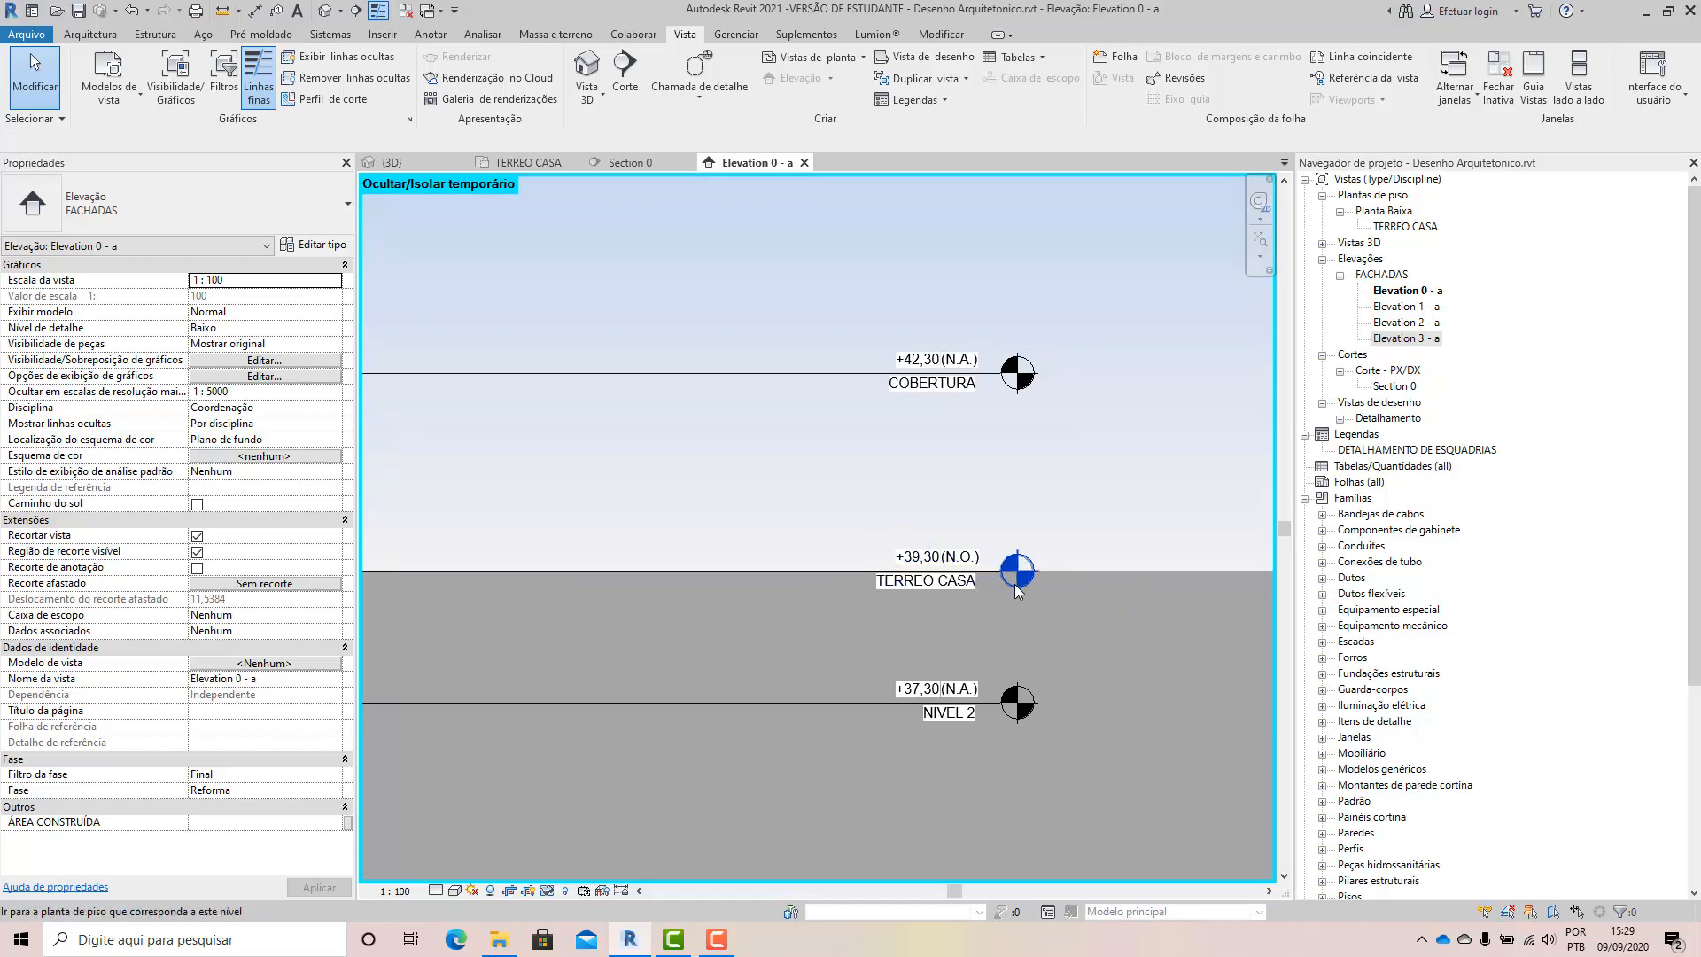
scroll(990, 588, down, 5)
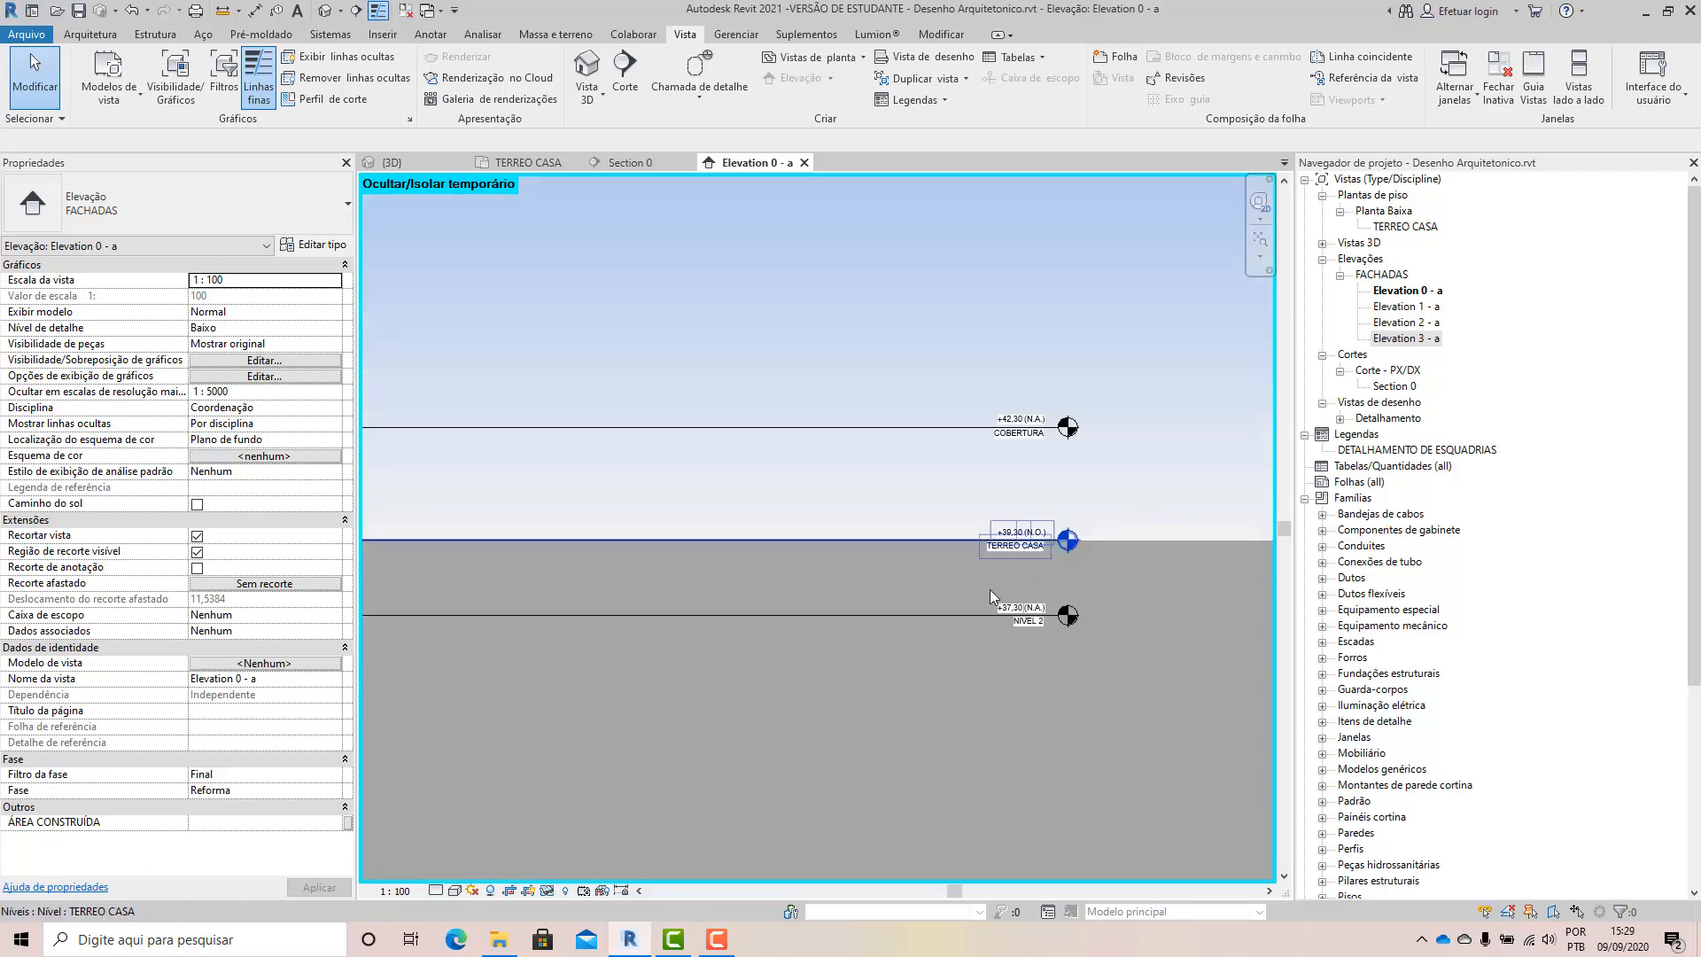
click(546, 890)
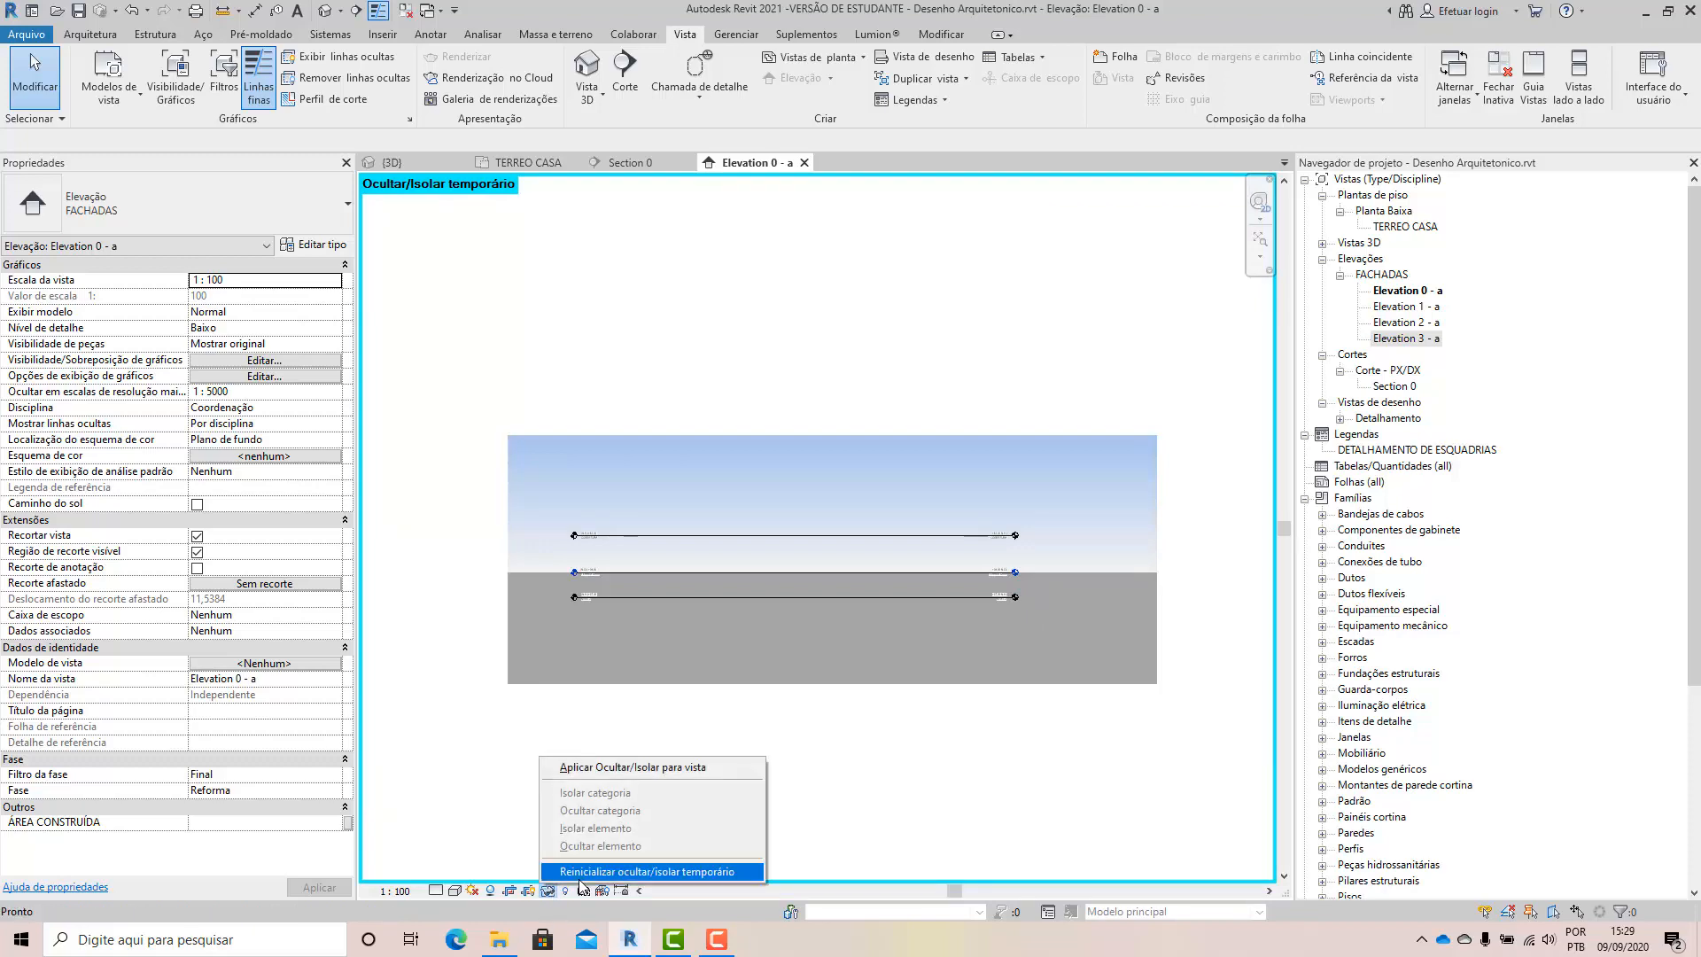
click(596, 872)
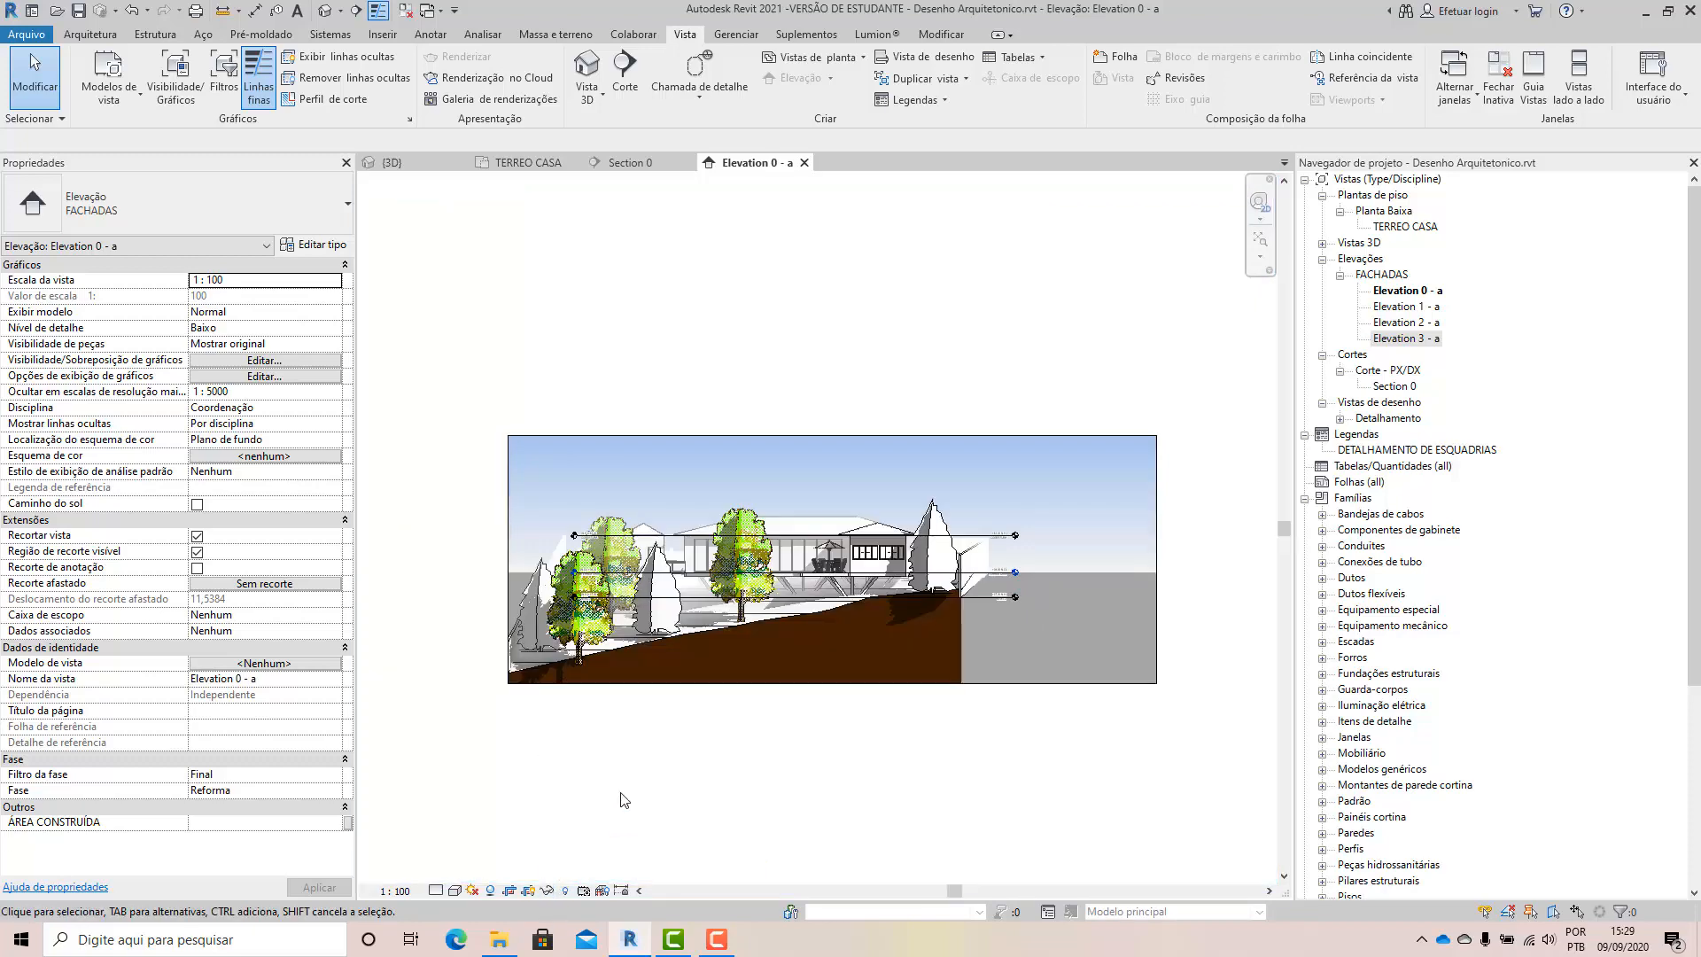
Extend the crop region's left edge beyond the terrain and pull its right edge in closer to the level markers.
click(507, 569)
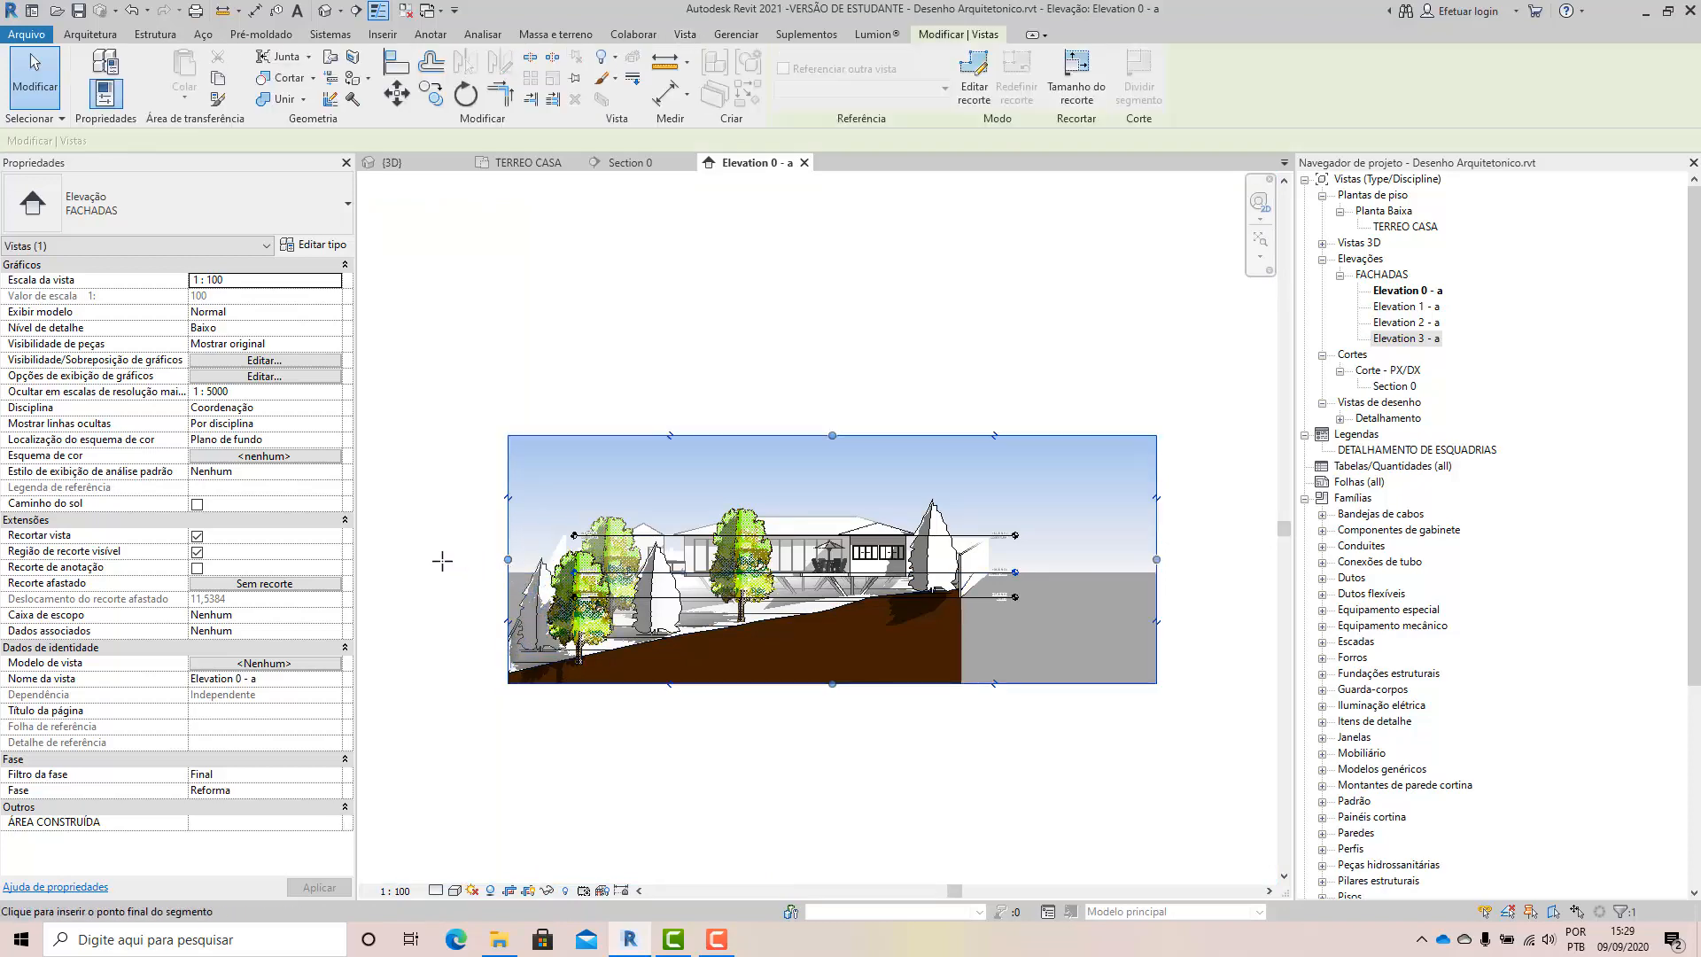
drag(442, 560, 422, 568)
key(Escape)
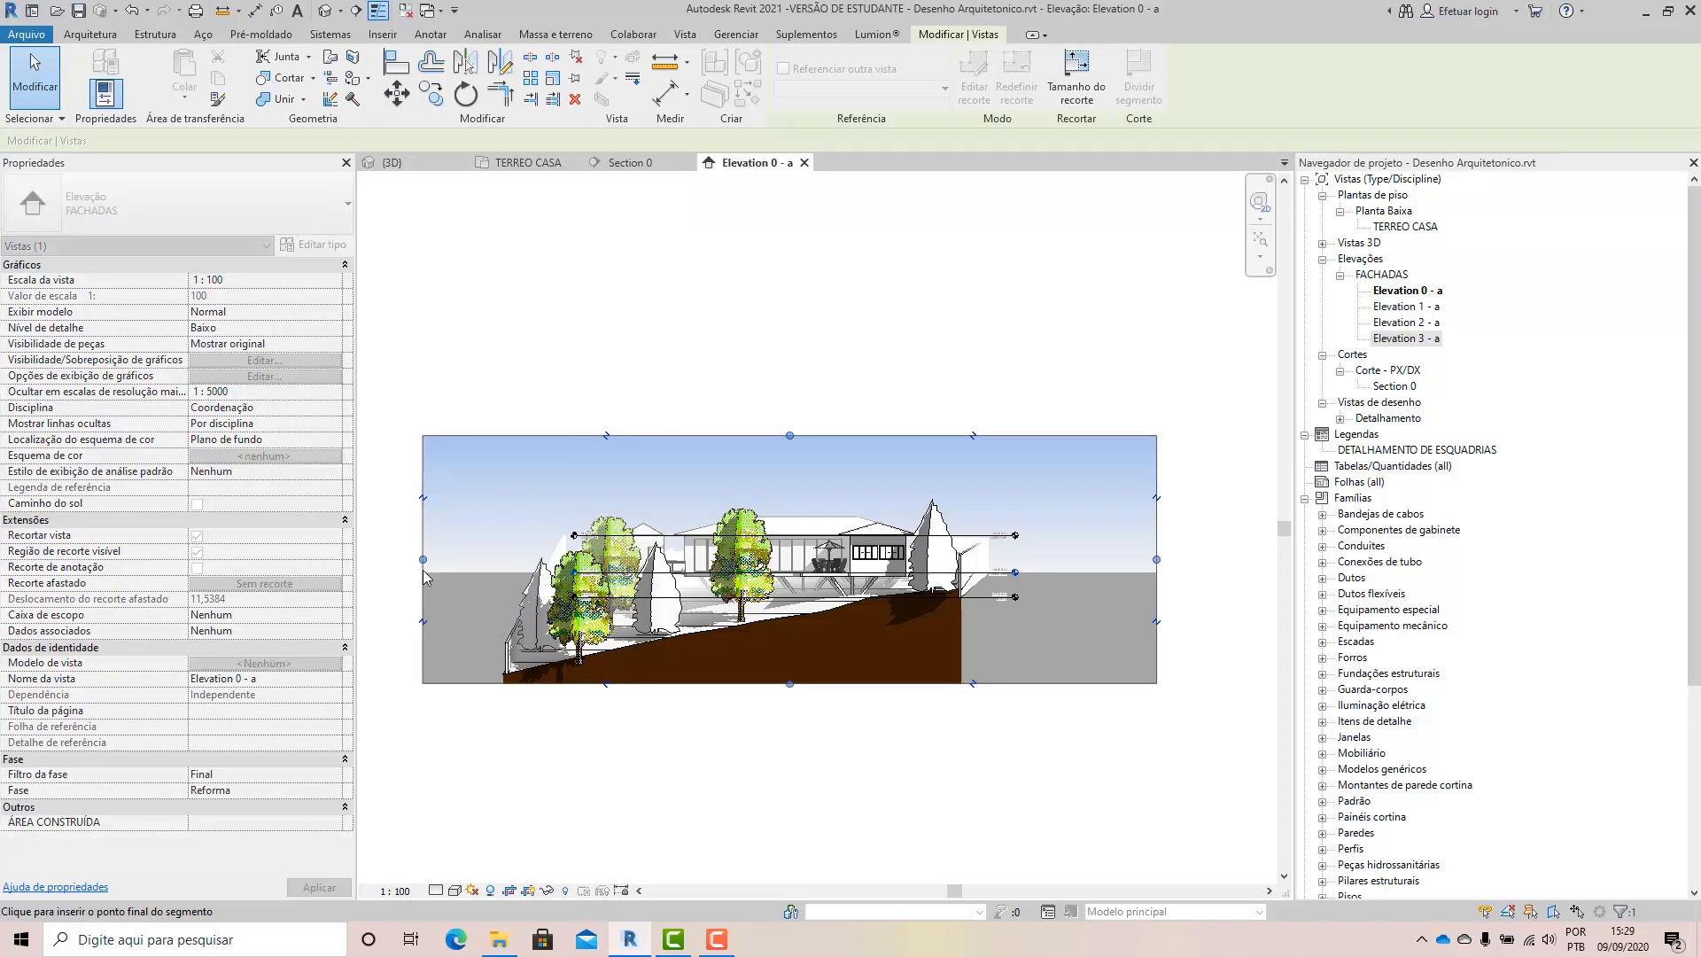
click(1156, 626)
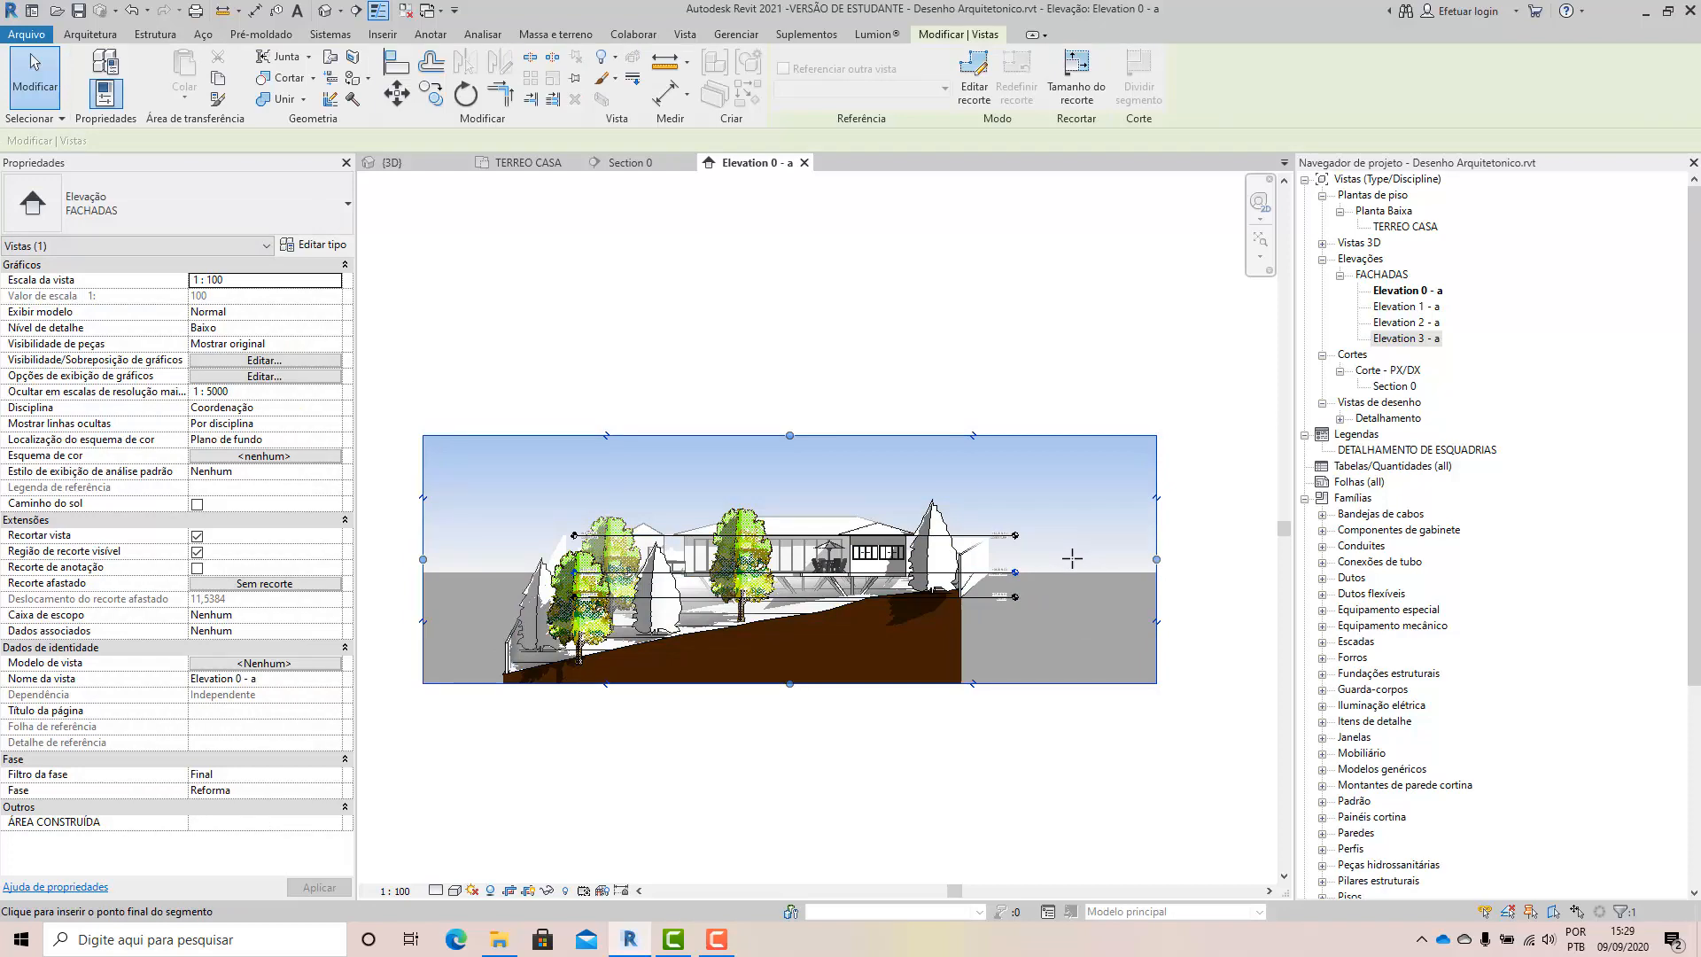
drag(1069, 559, 1069, 559)
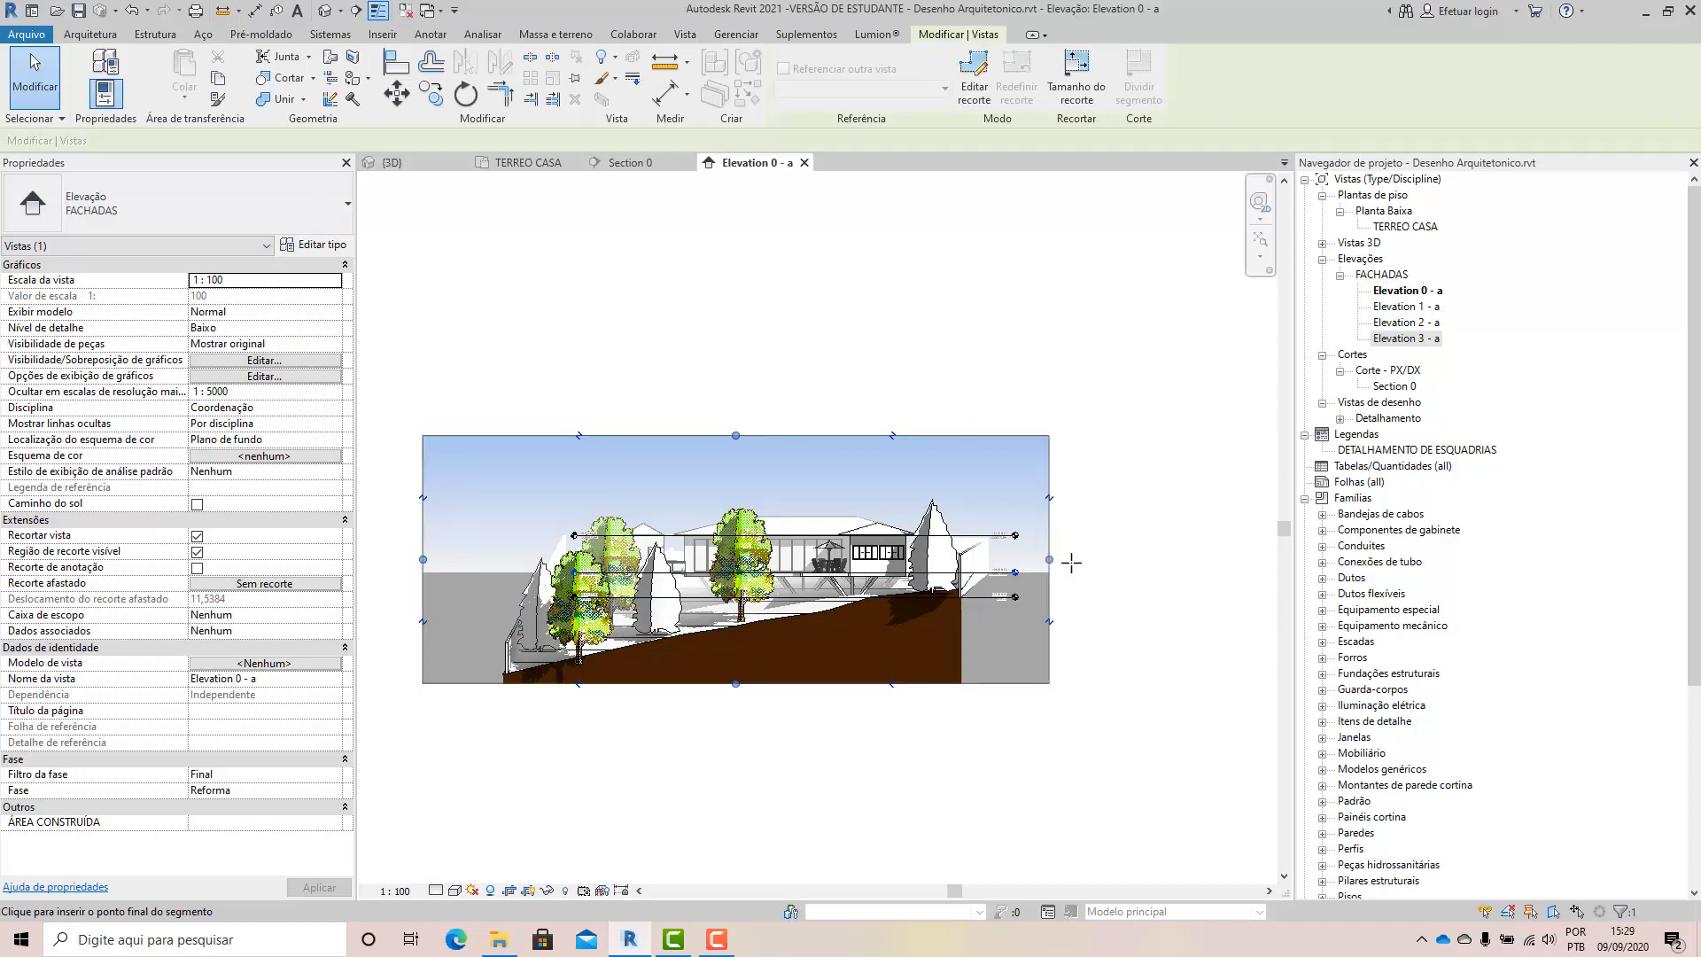
click(972, 759)
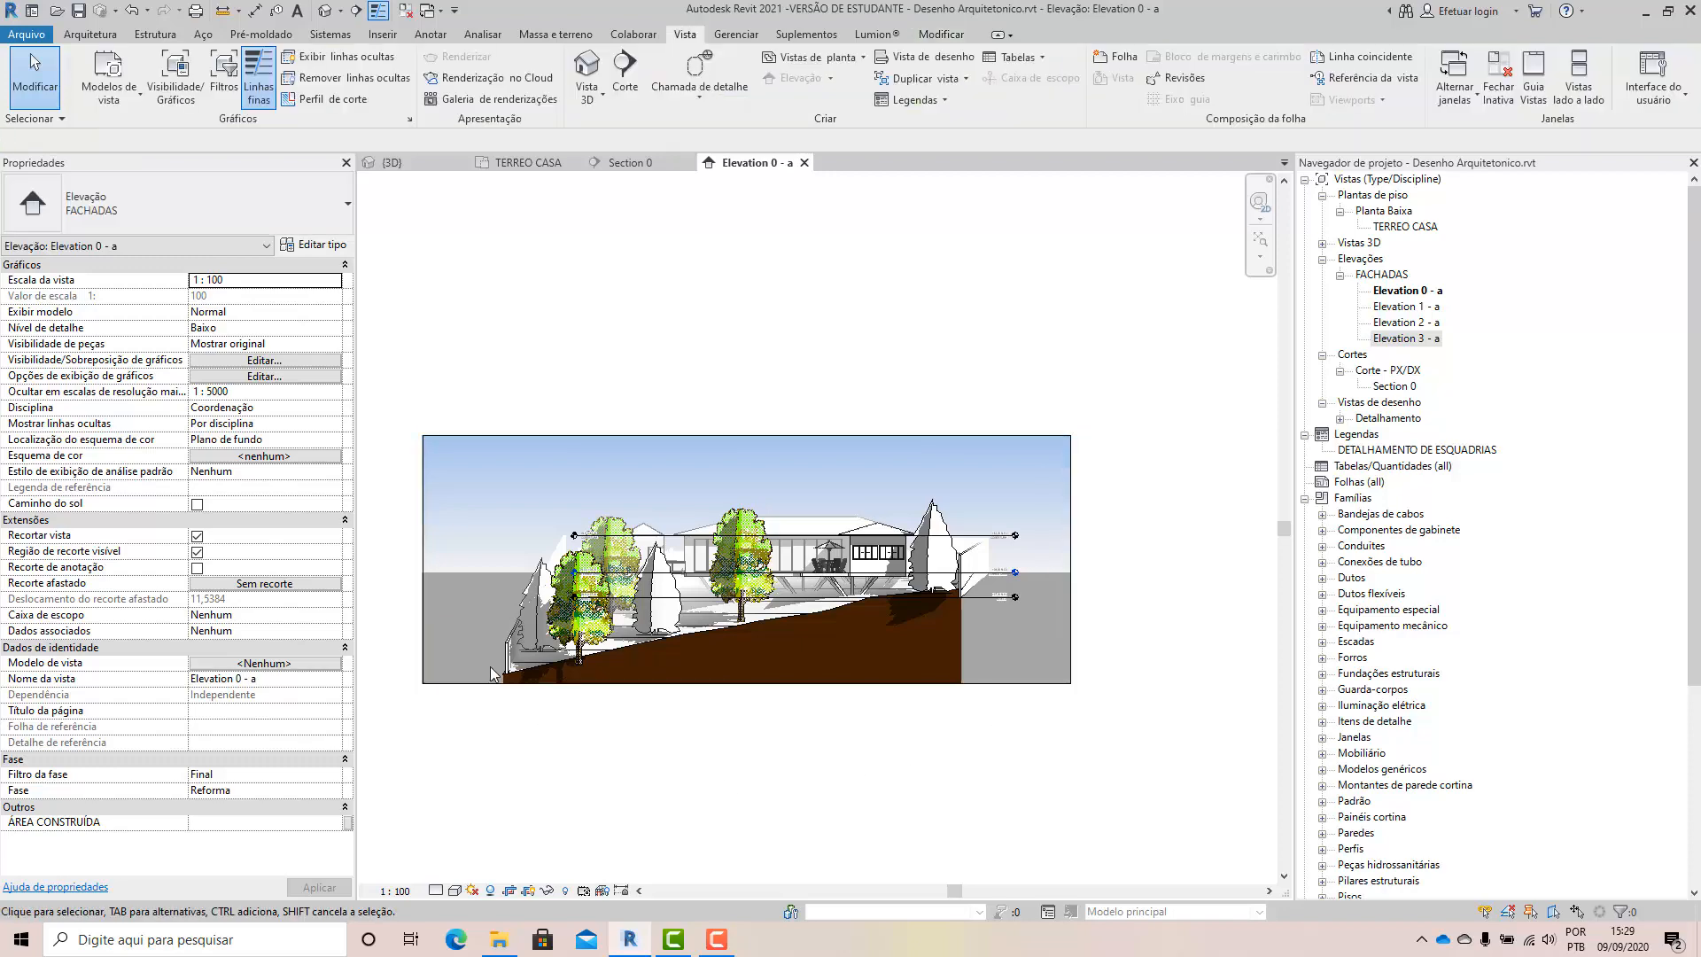
Hide the whole vegetation category in the elevation view, starting from one of the trees.
scroll(491, 667, up, 3)
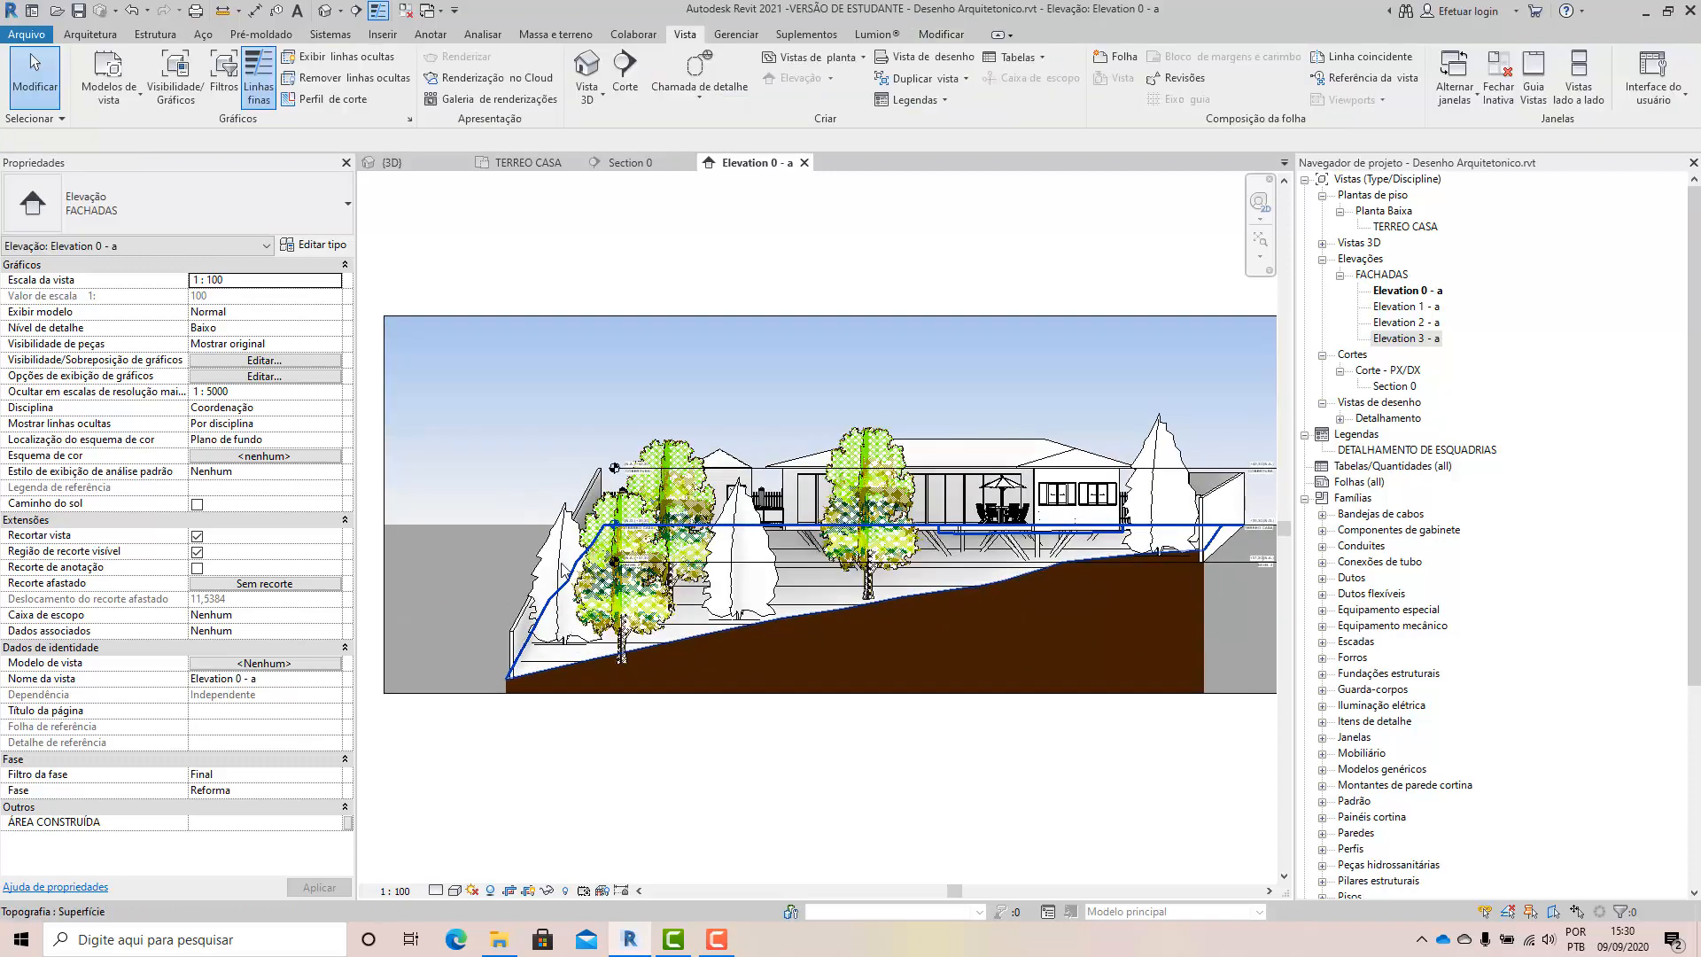
click(636, 581)
right_click(636, 578)
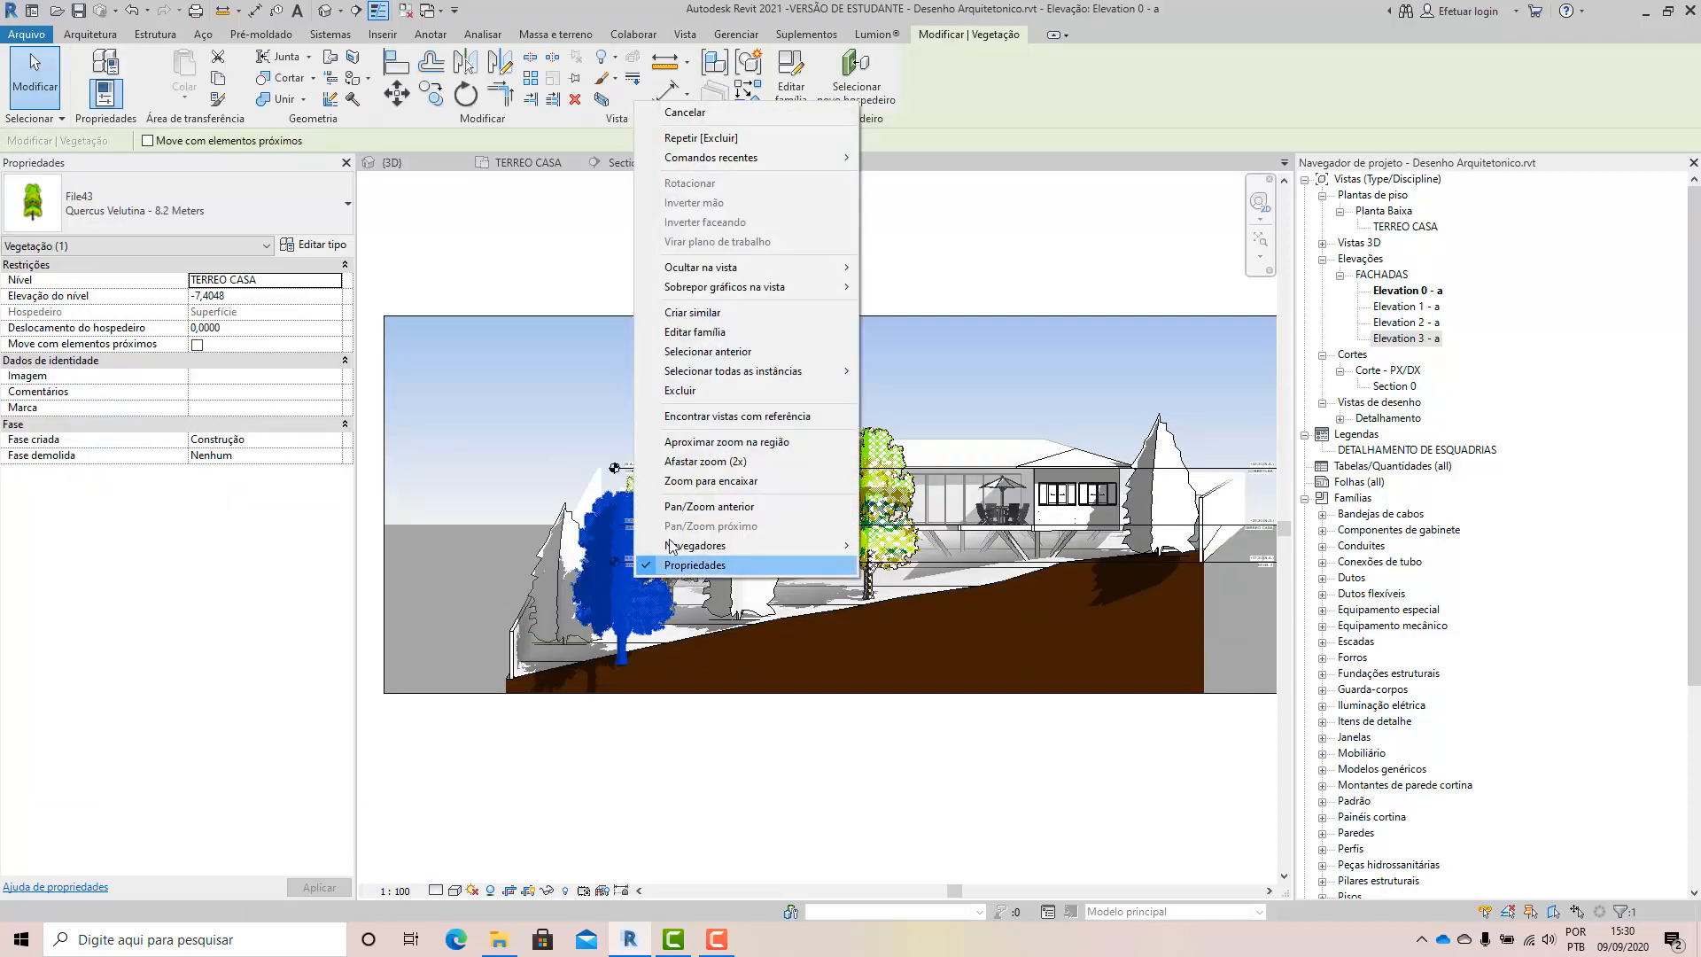
mouse_move(800, 270)
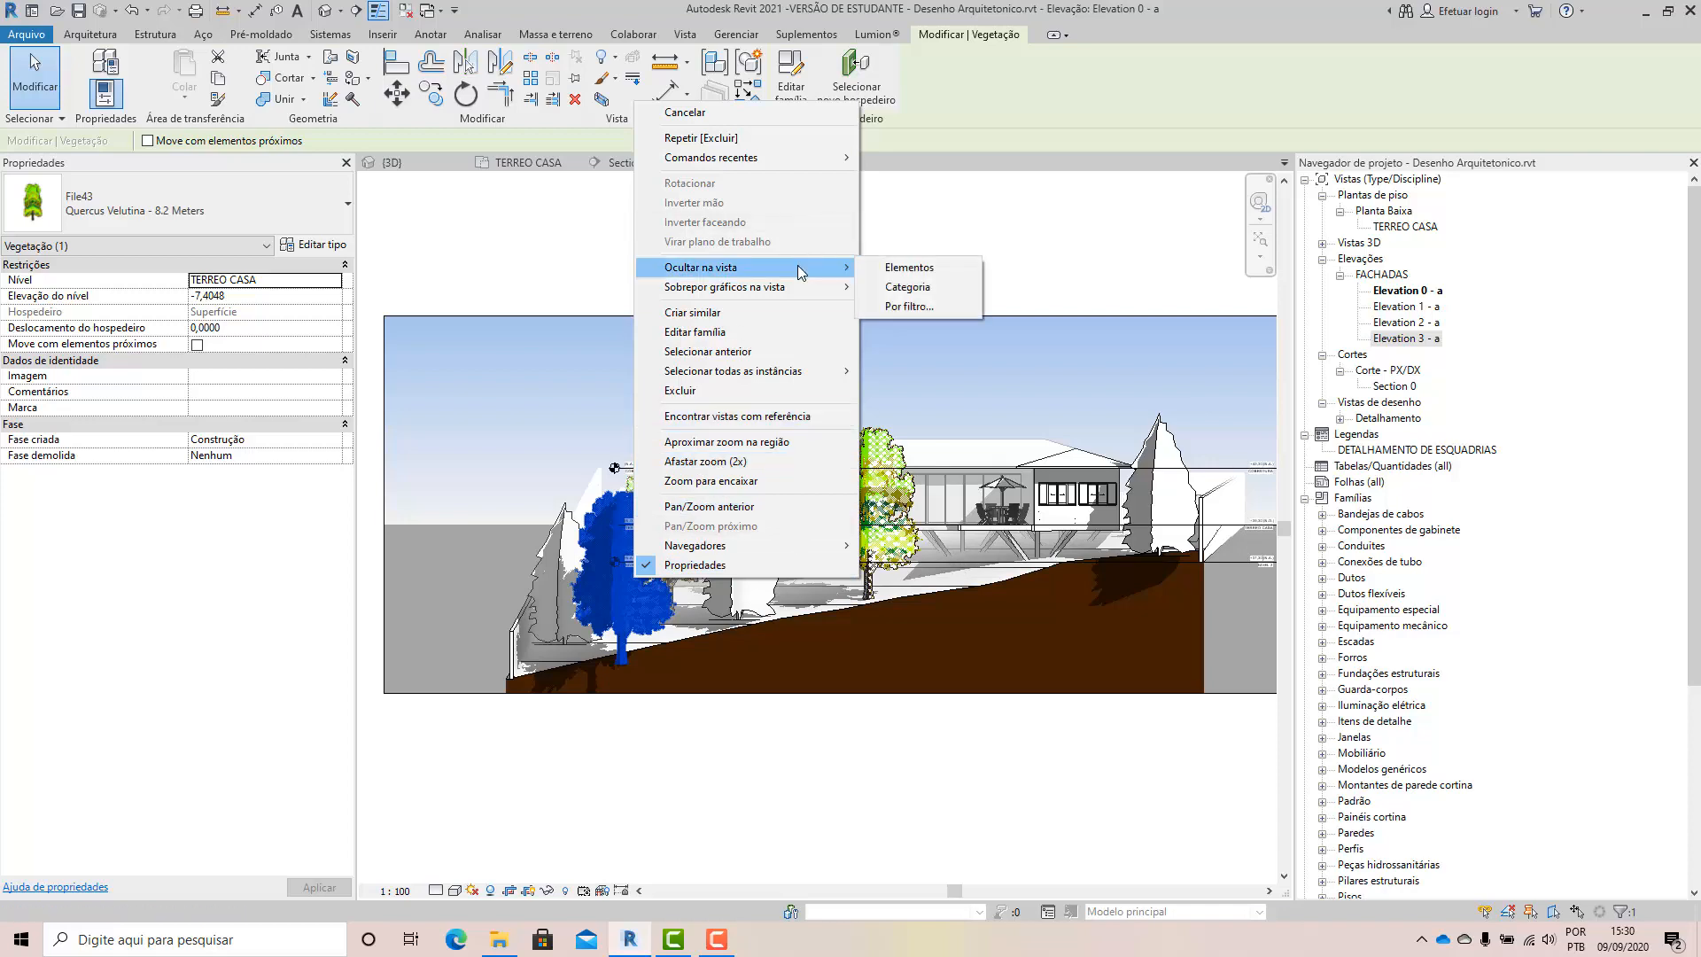
click(913, 287)
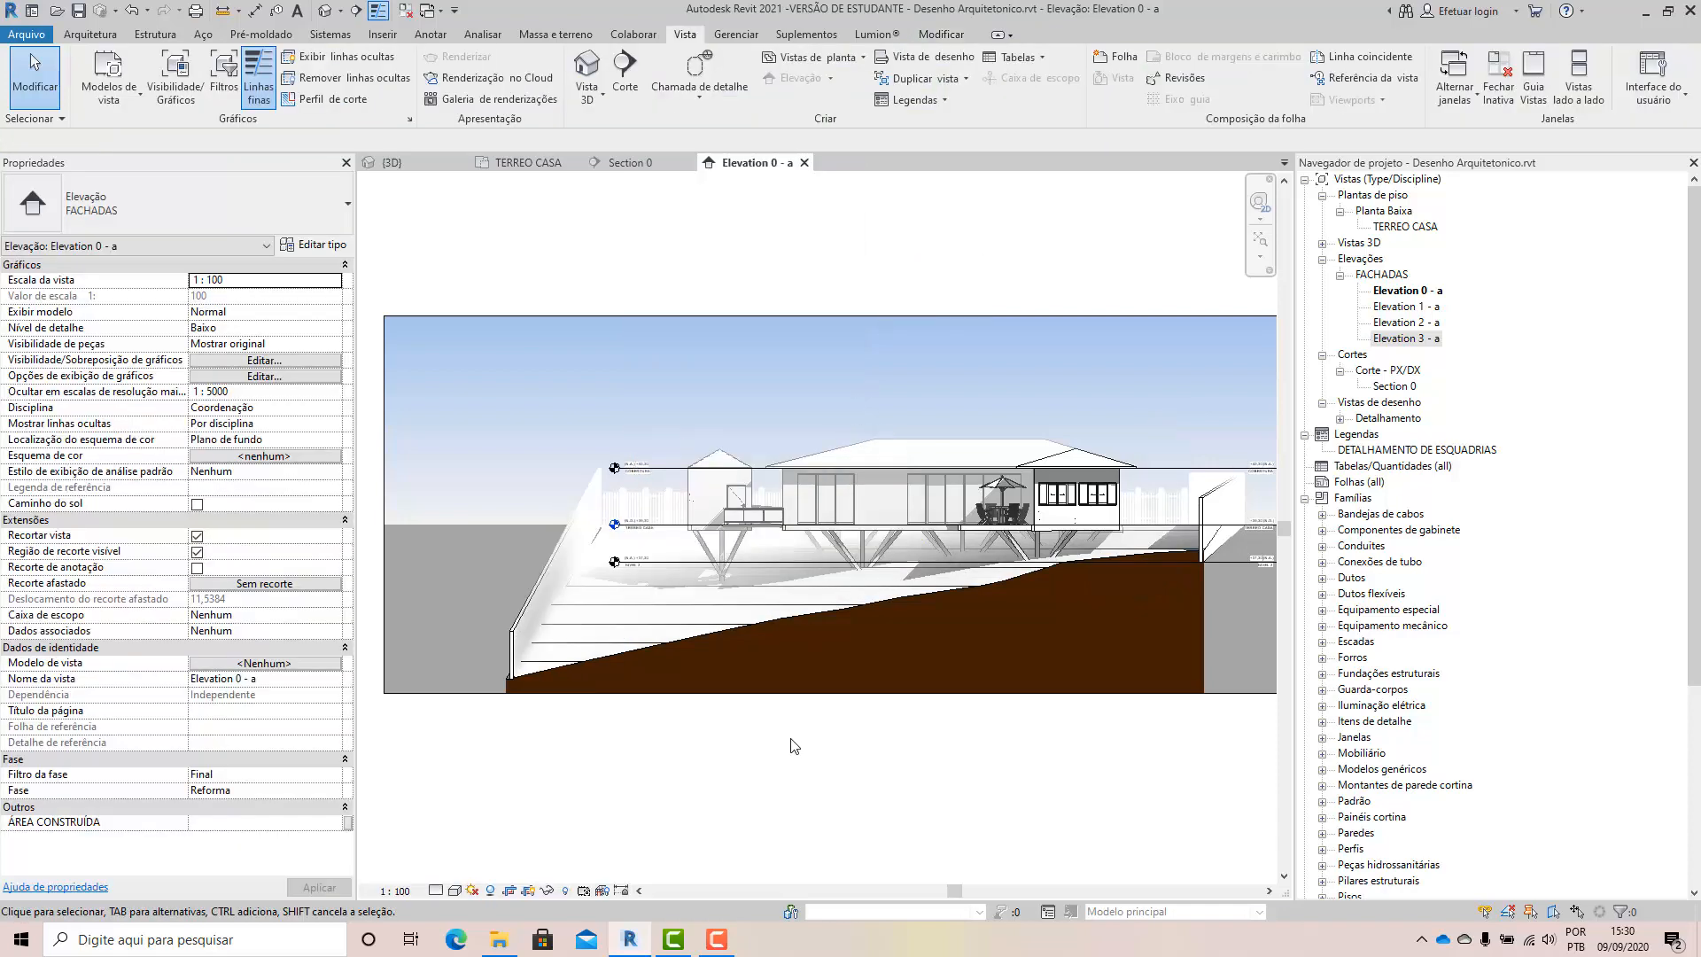
Save the project.
scroll(730, 726, down, 1)
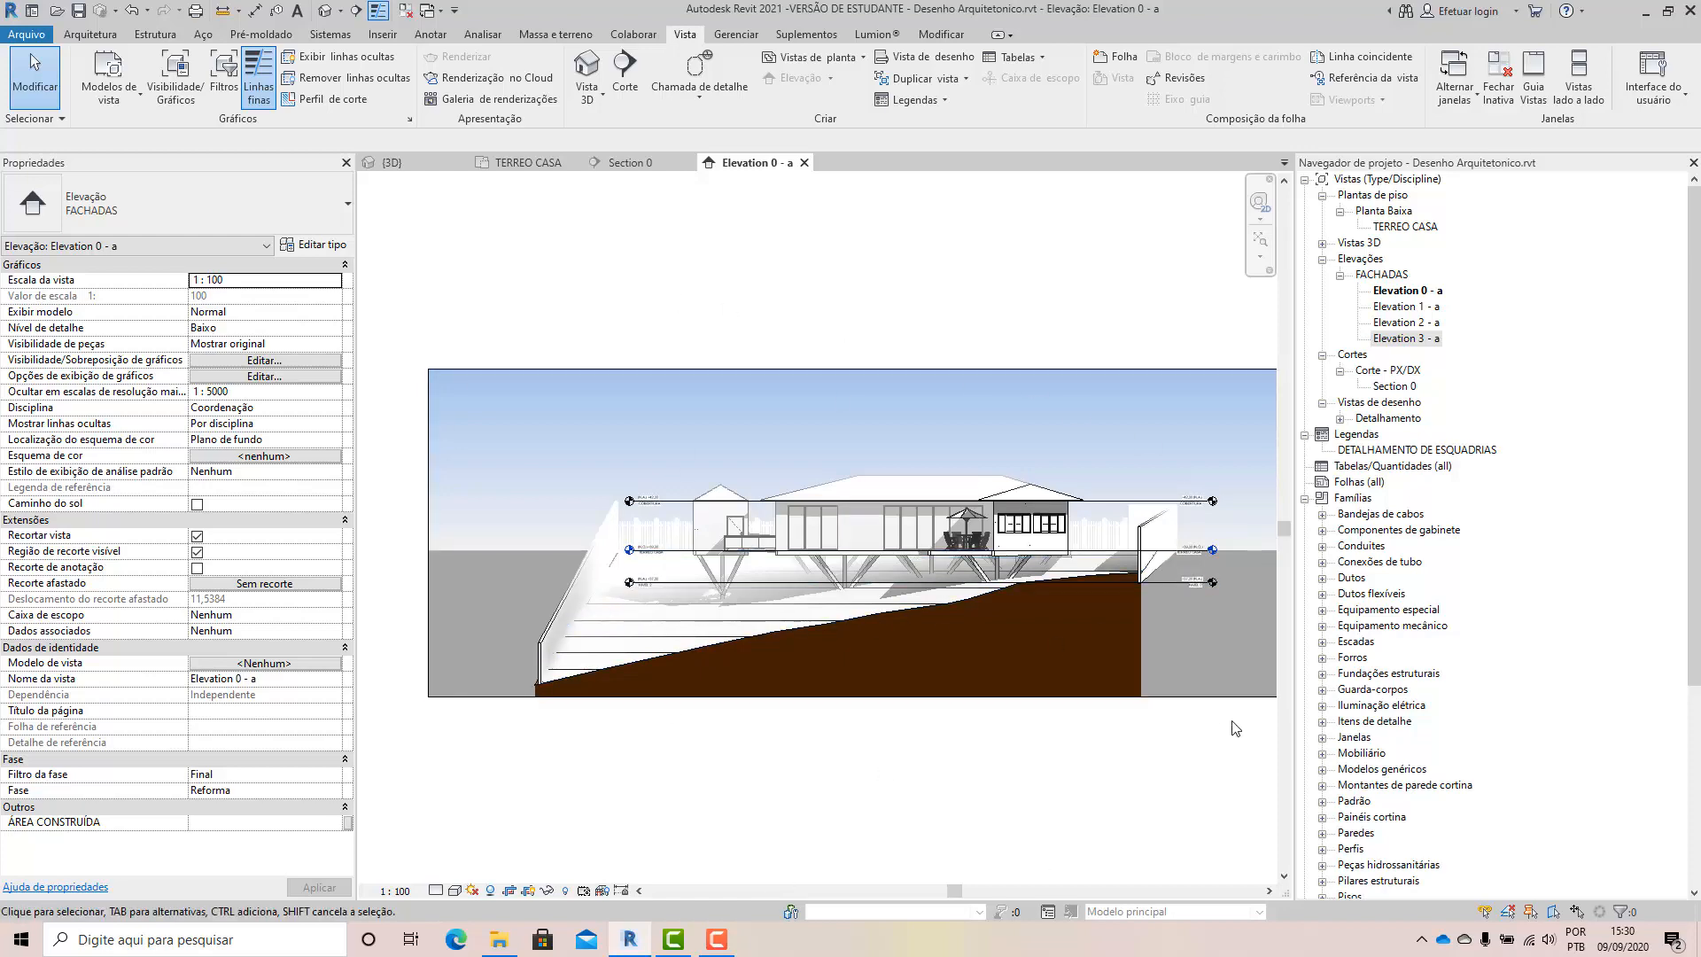
scroll(1231, 722, up, 1)
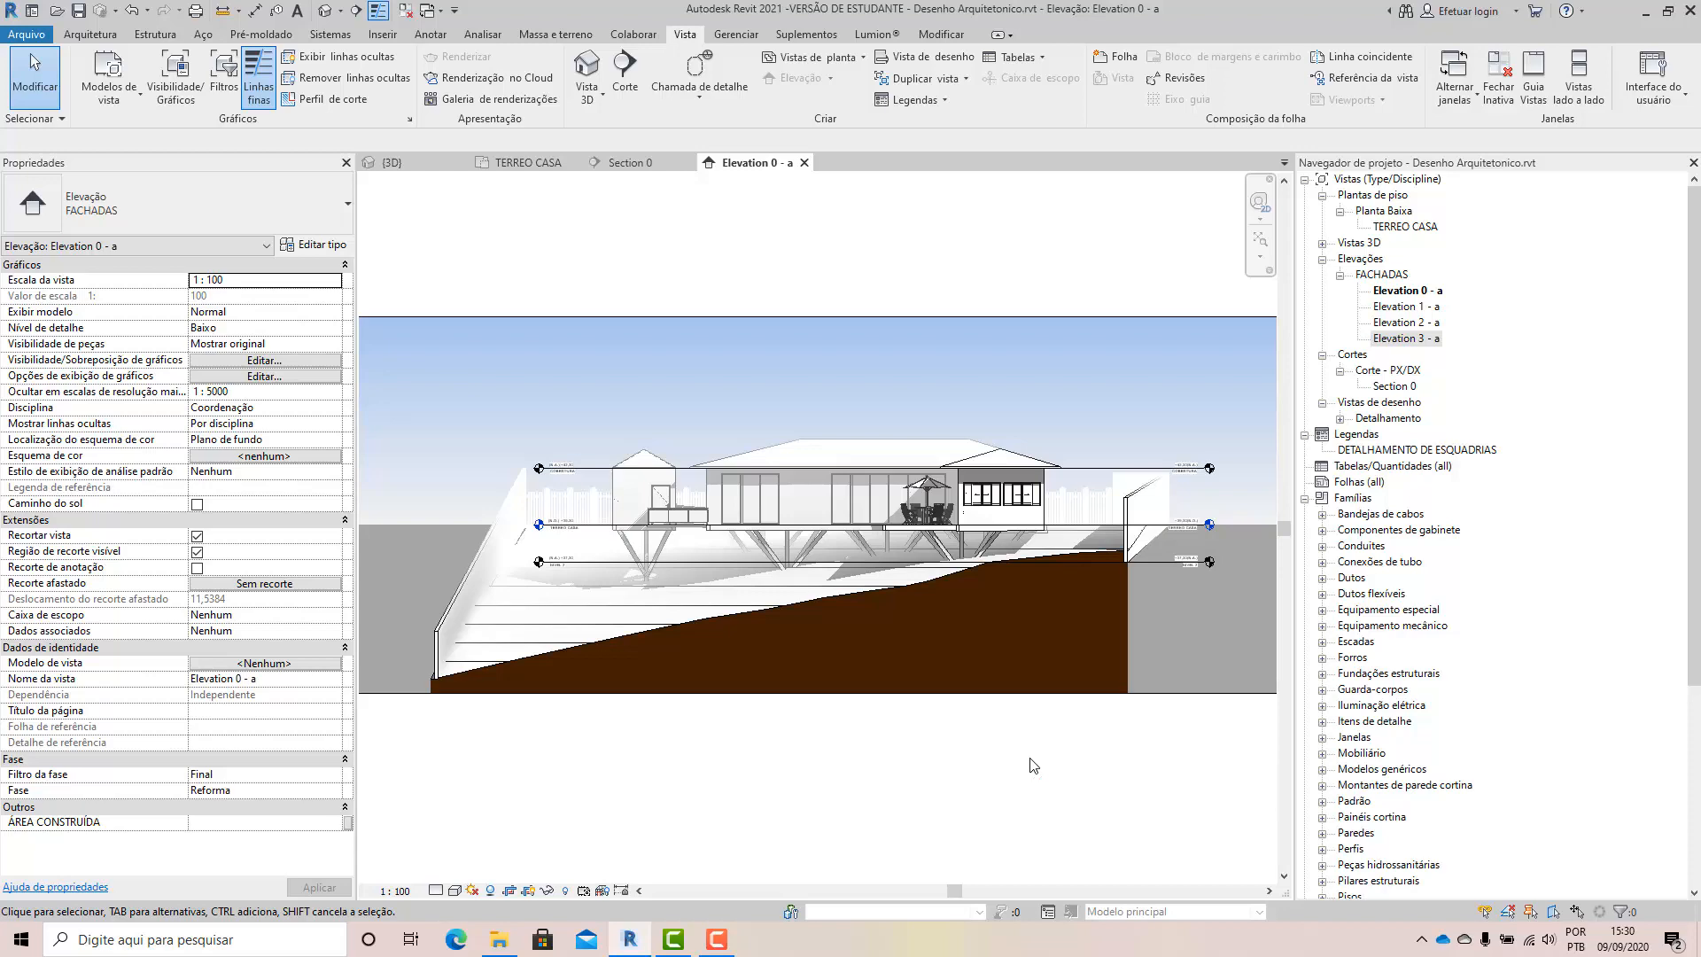
click(80, 11)
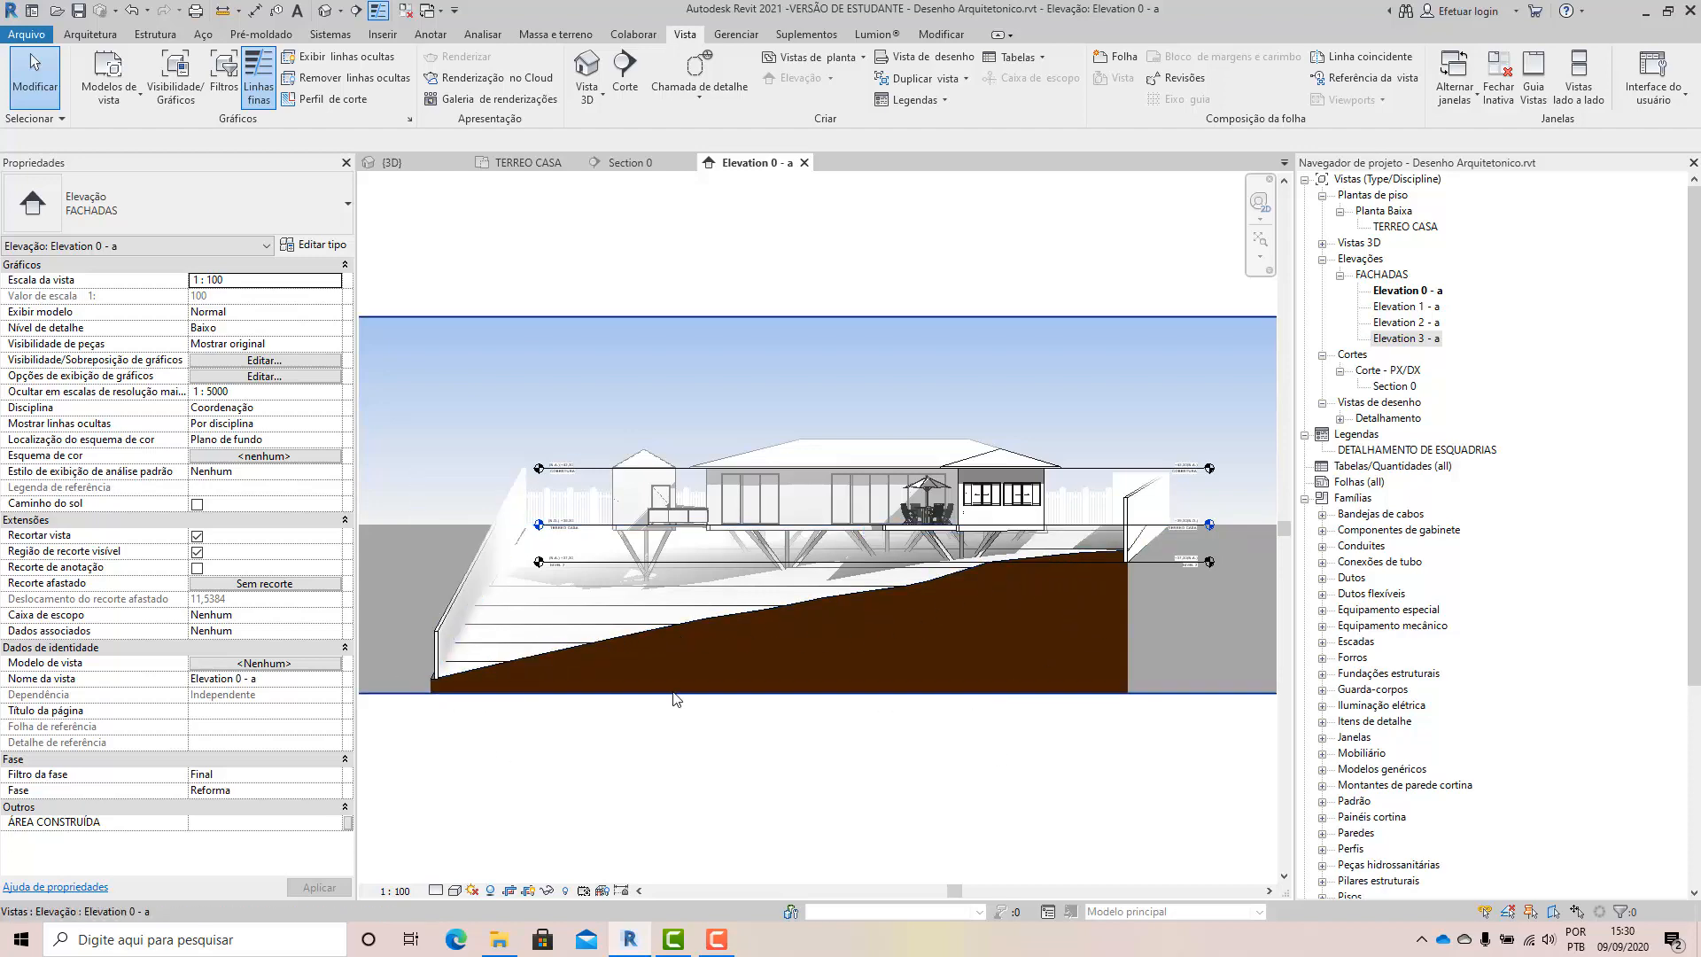
click(1104, 590)
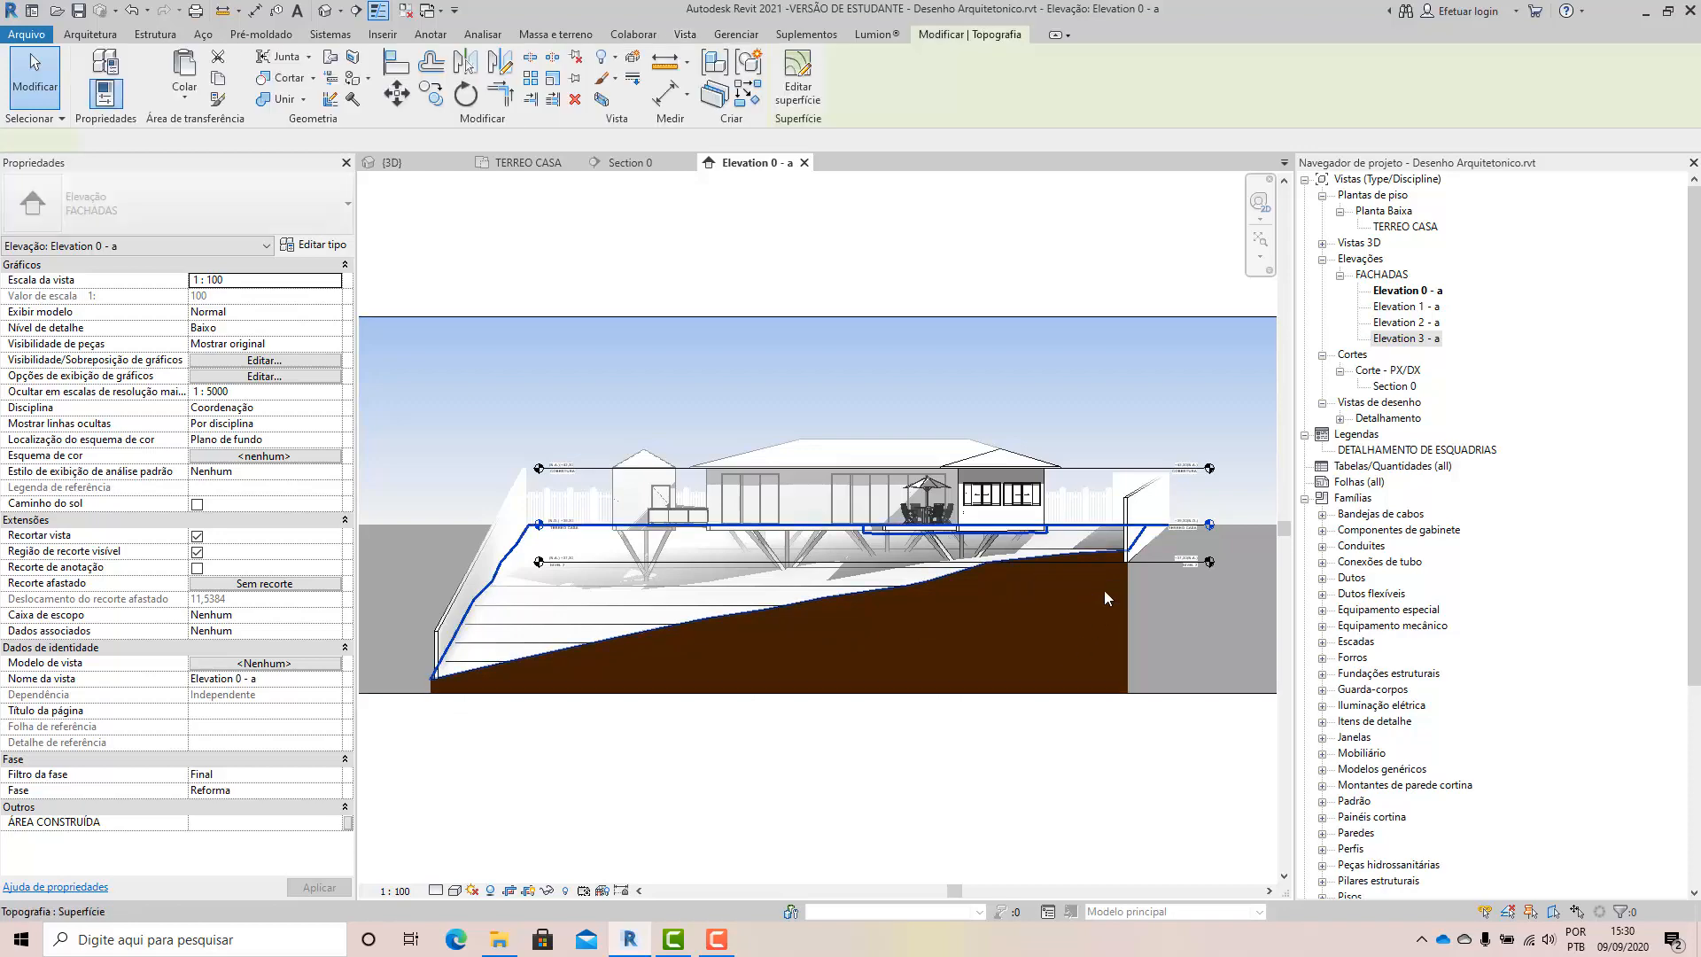
key(Escape)
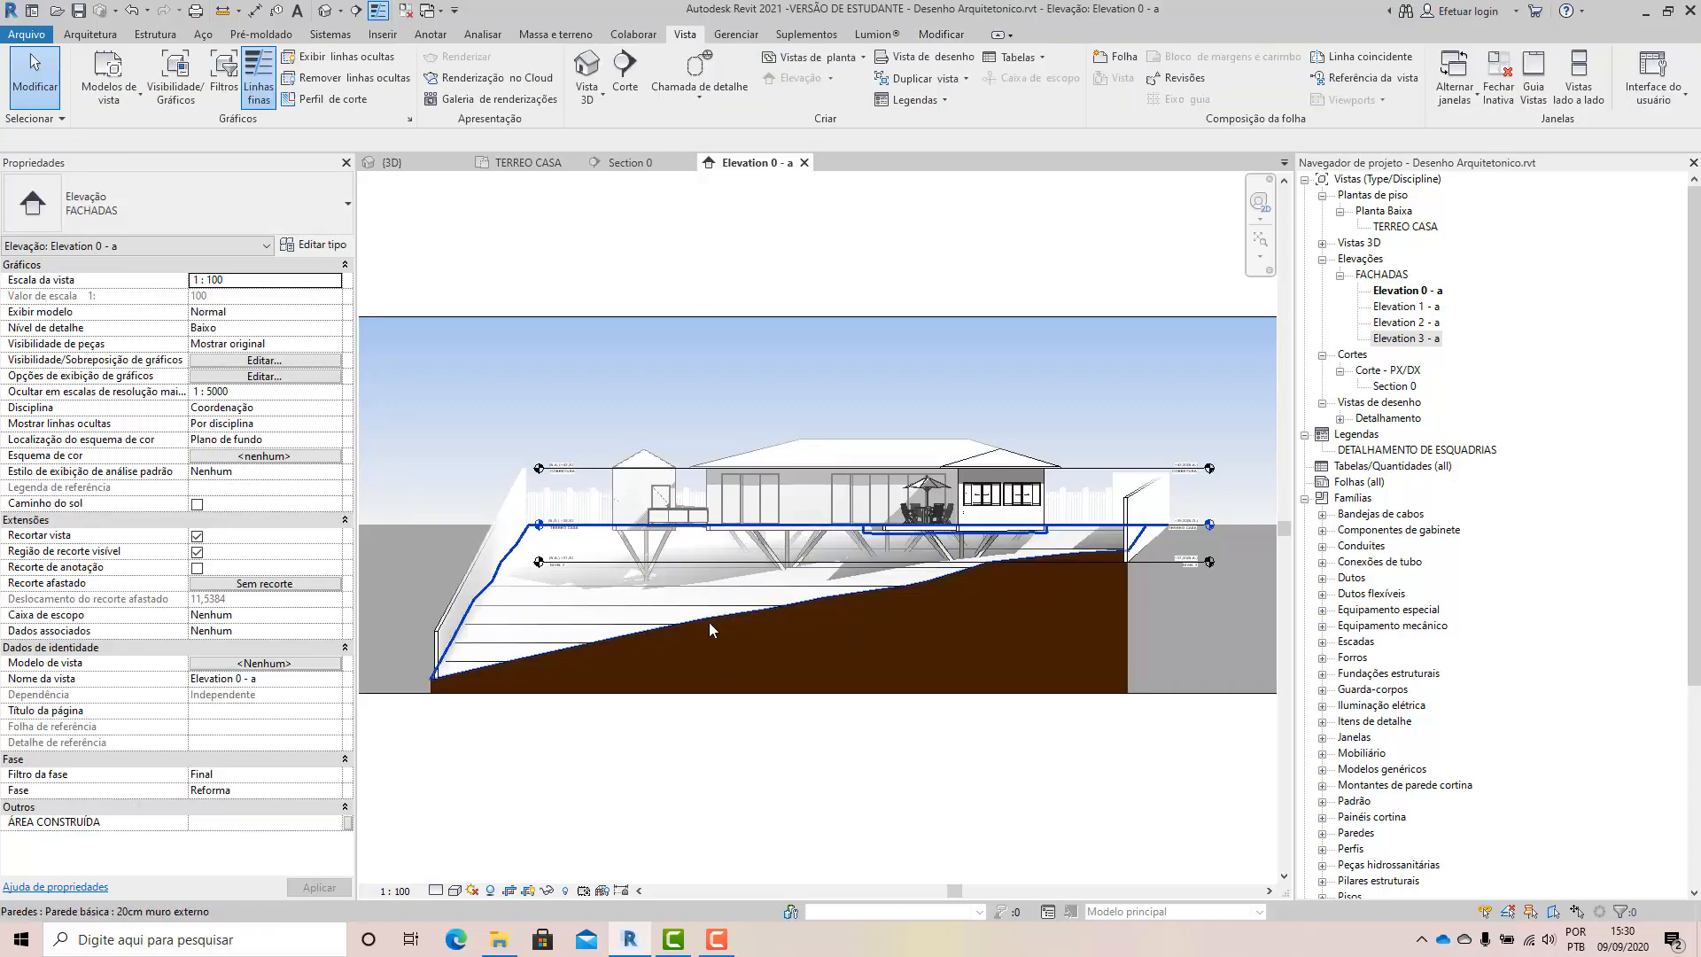
Review the visual styles and graphic display options of Elevation 0 - a, leaving them unchanged.
click(455, 890)
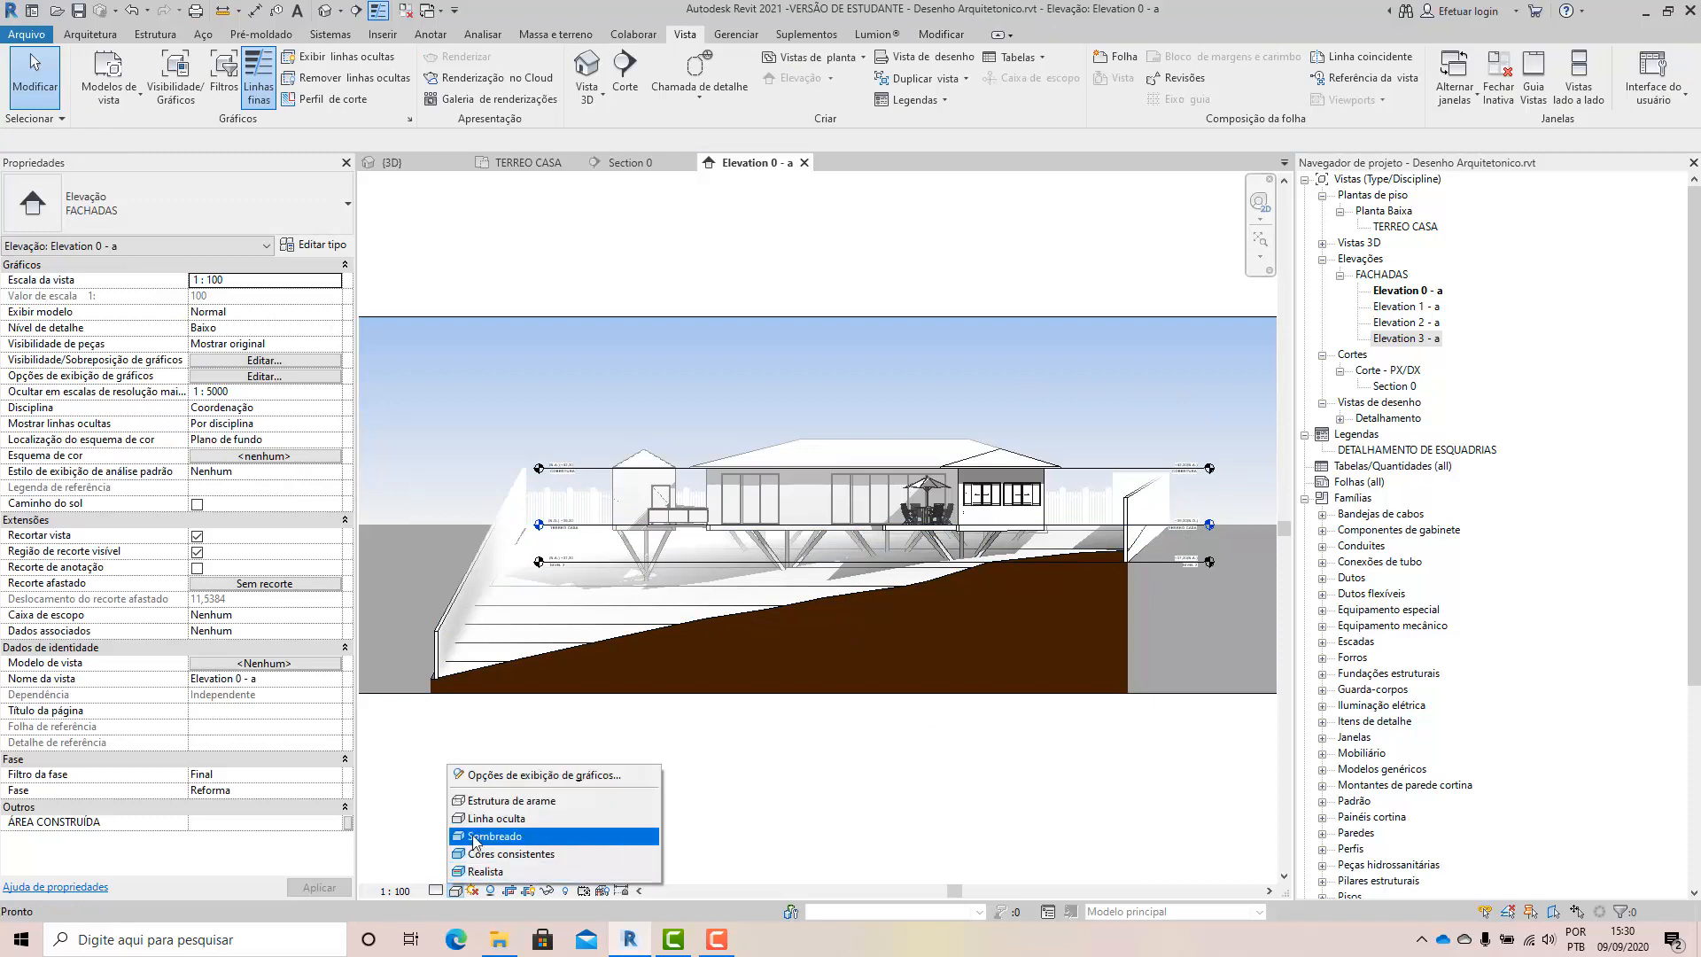
click(753, 779)
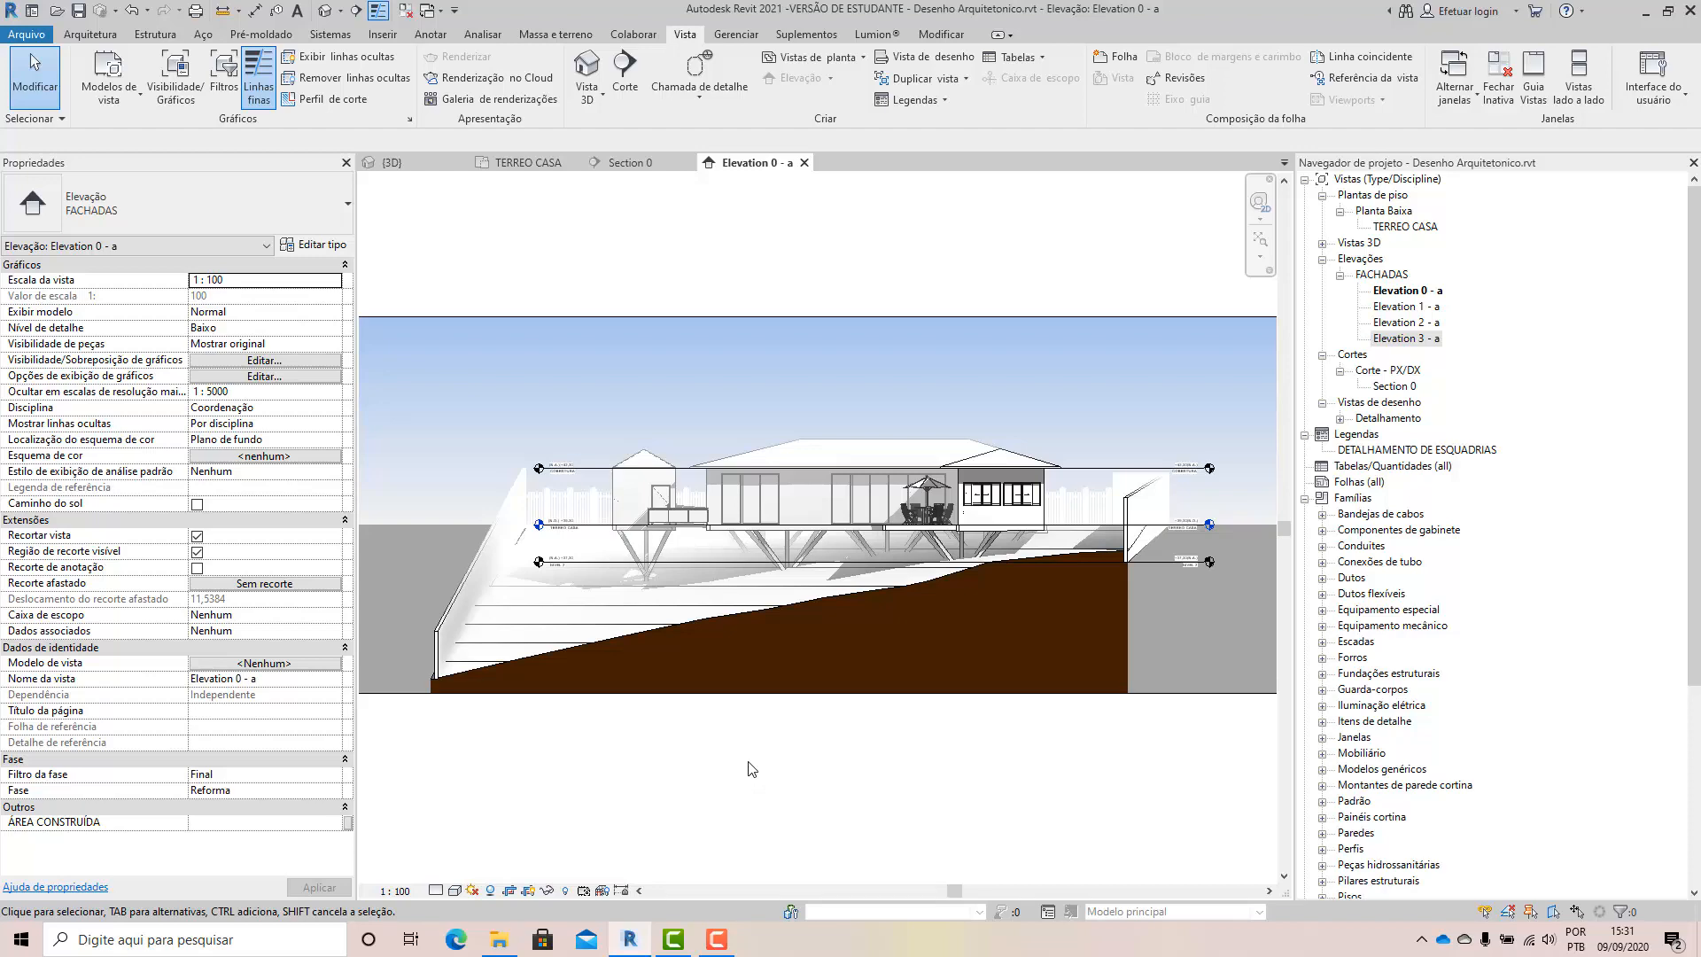
click(456, 891)
click(505, 777)
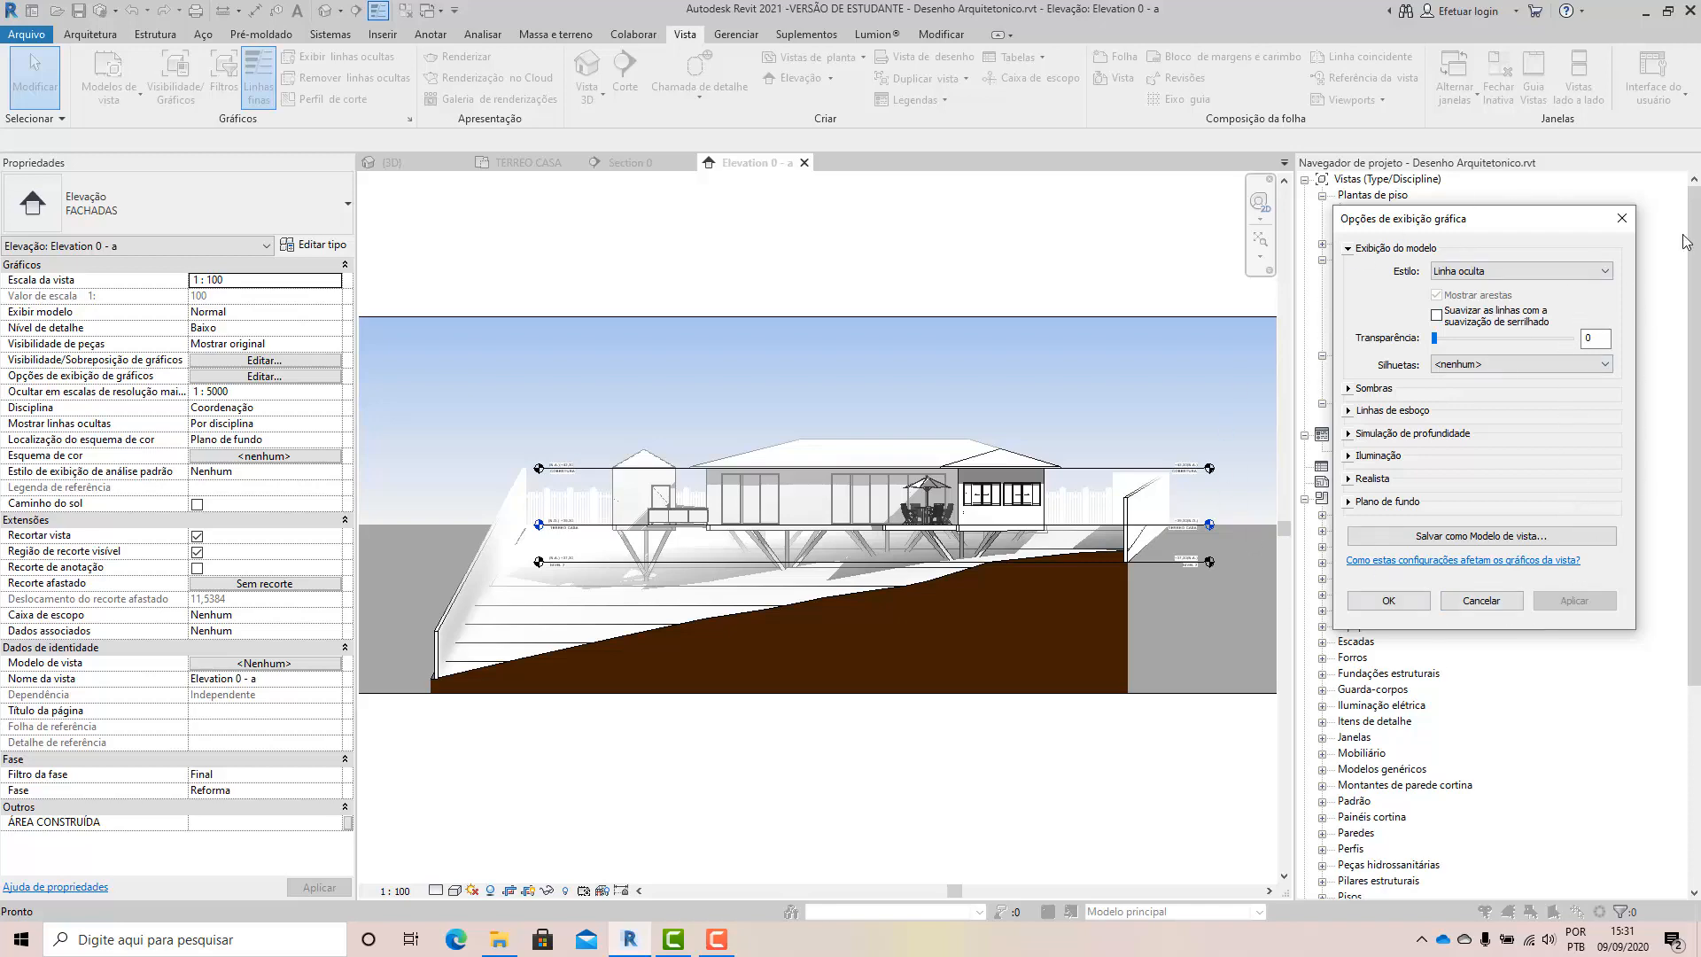
click(1621, 218)
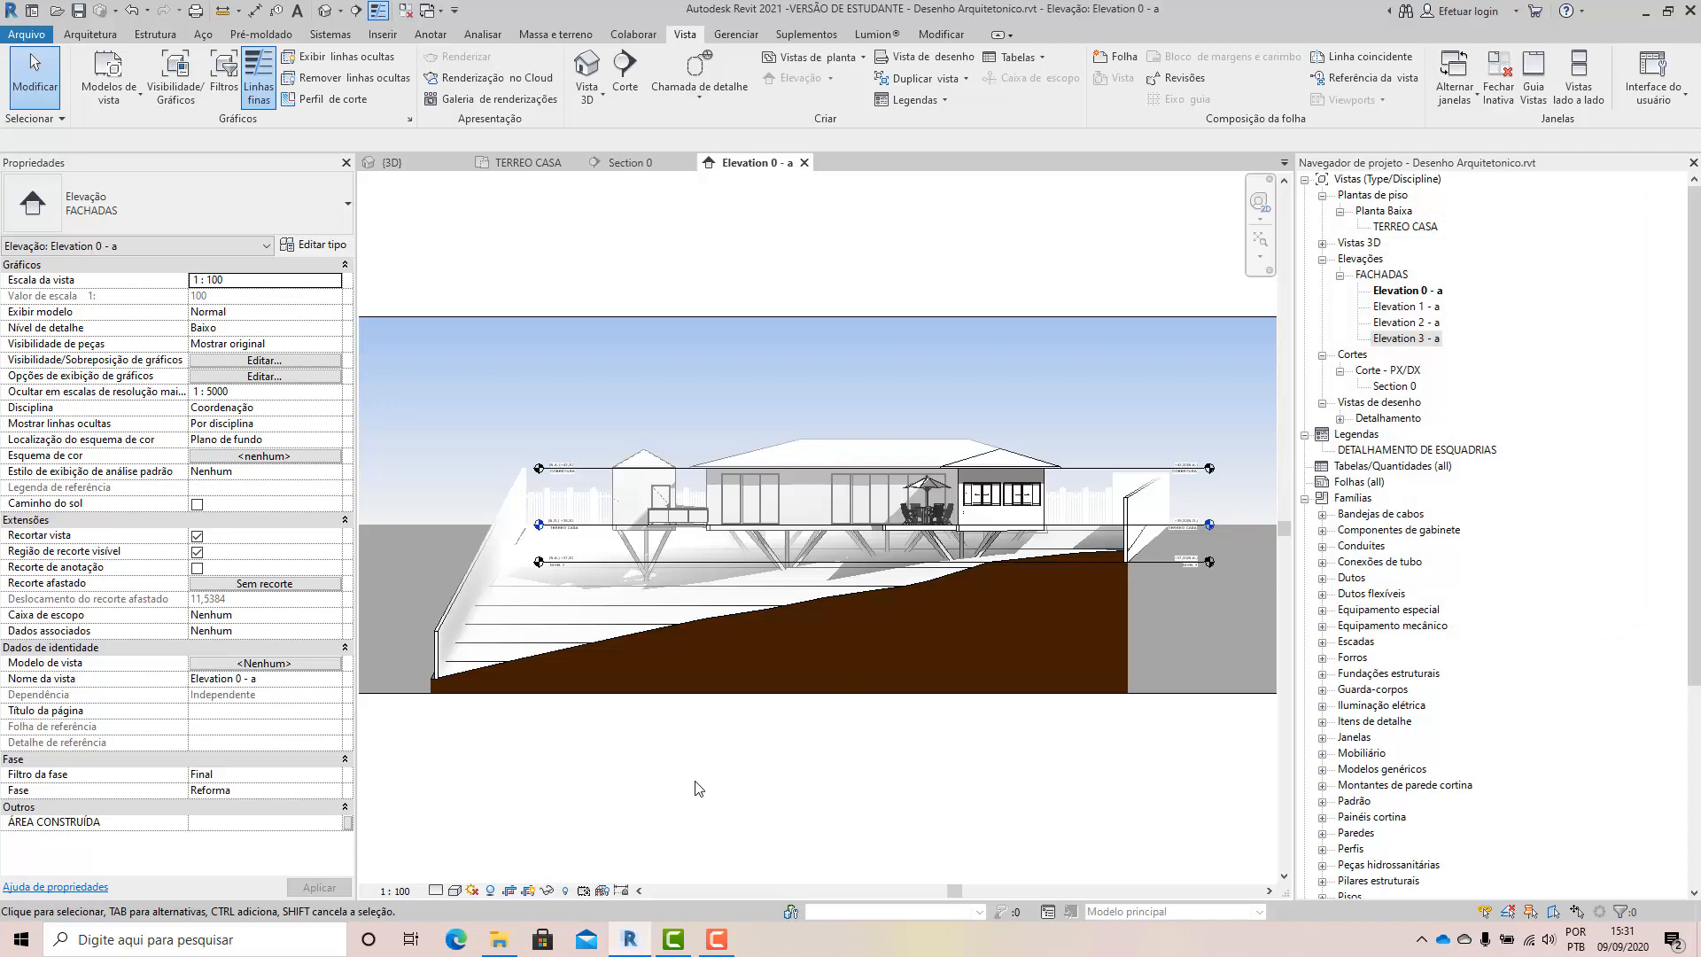
scroll(826, 562, down, 3)
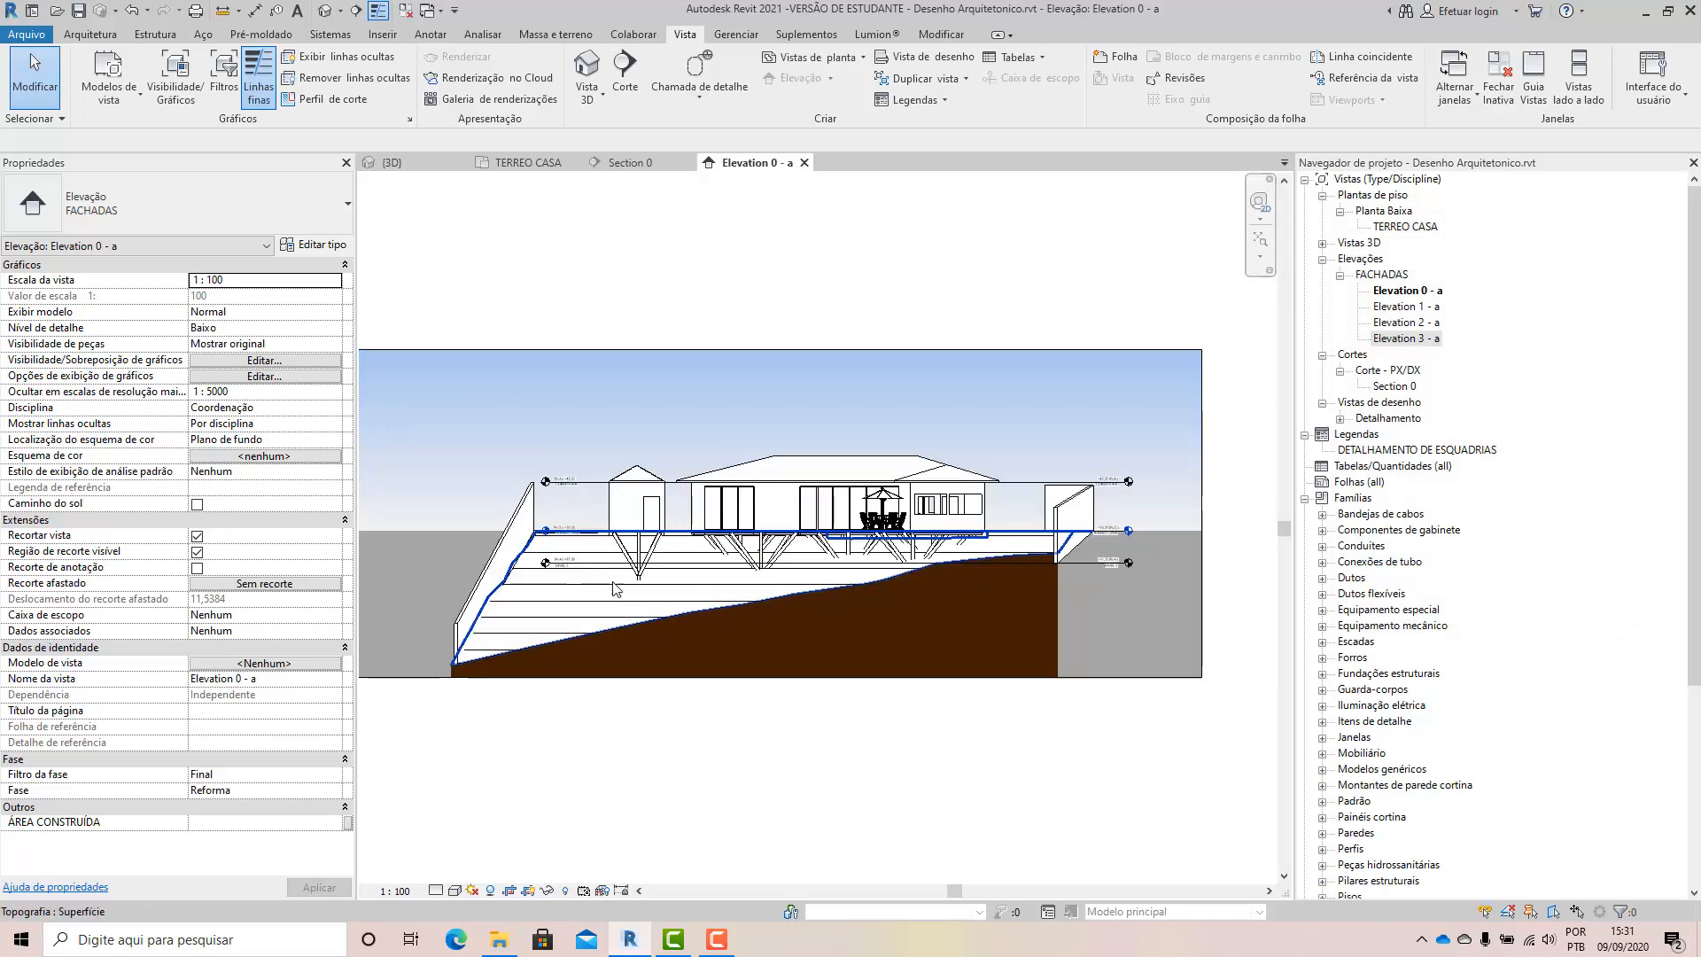
scroll(762, 604, up, 1)
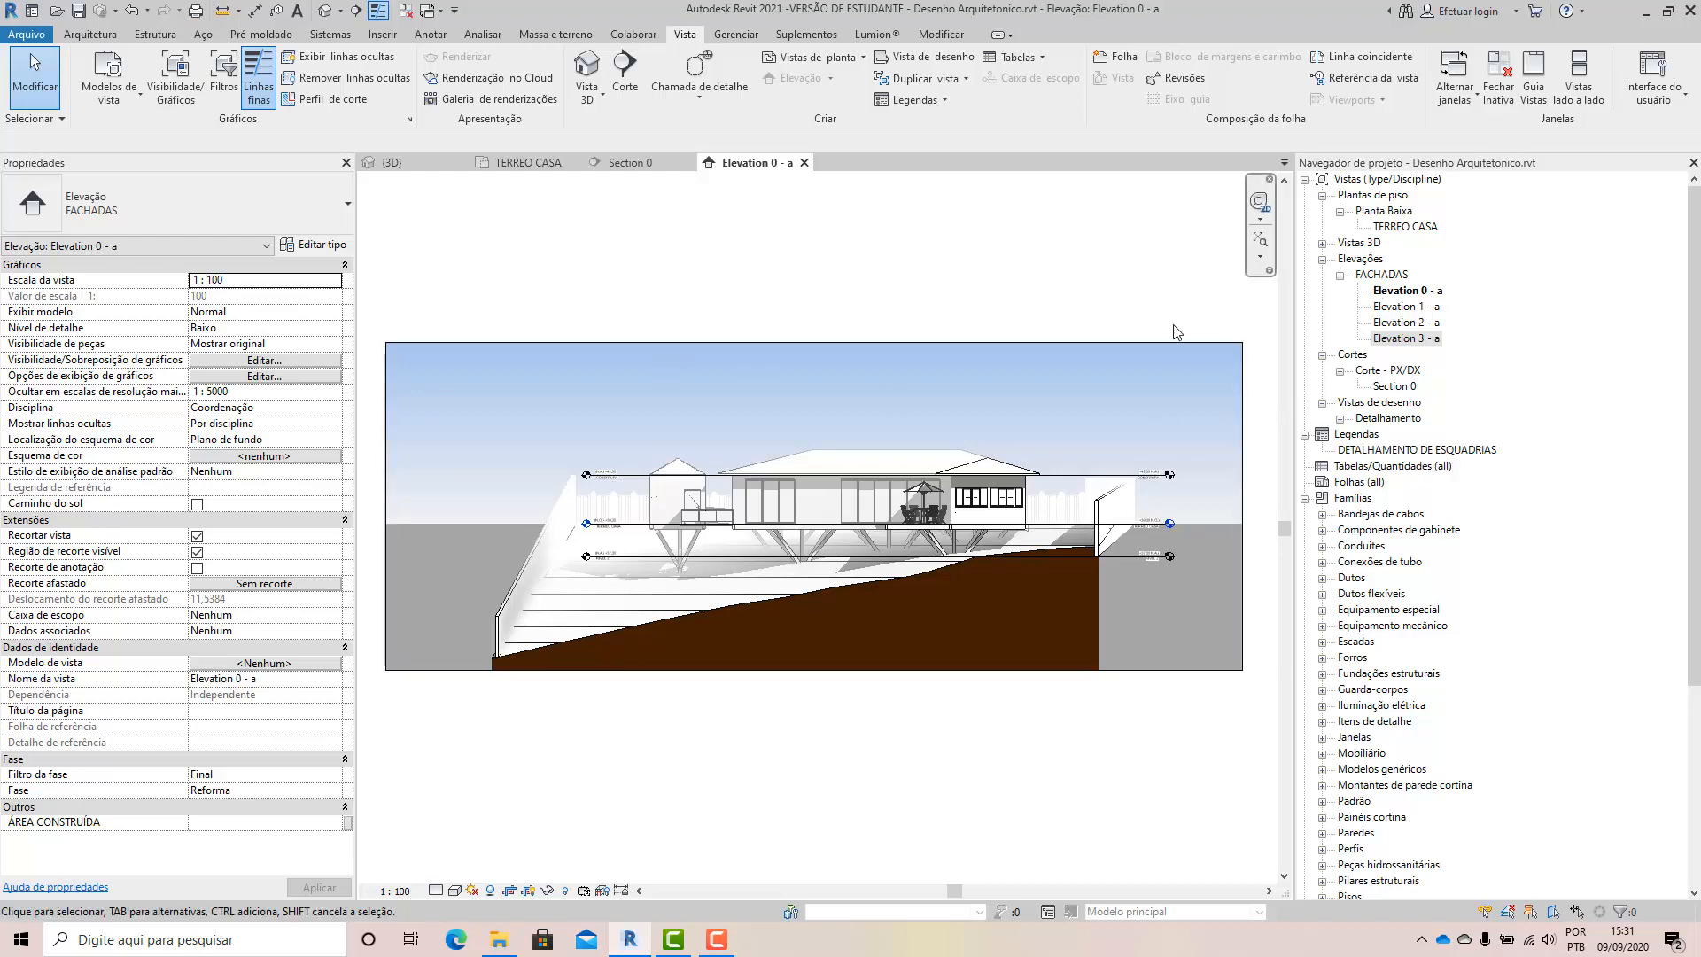
Look over the TERREO CASA plan, the list of 3D views and Section 0, and return to Elevation 0 - a.
double_click(1406, 228)
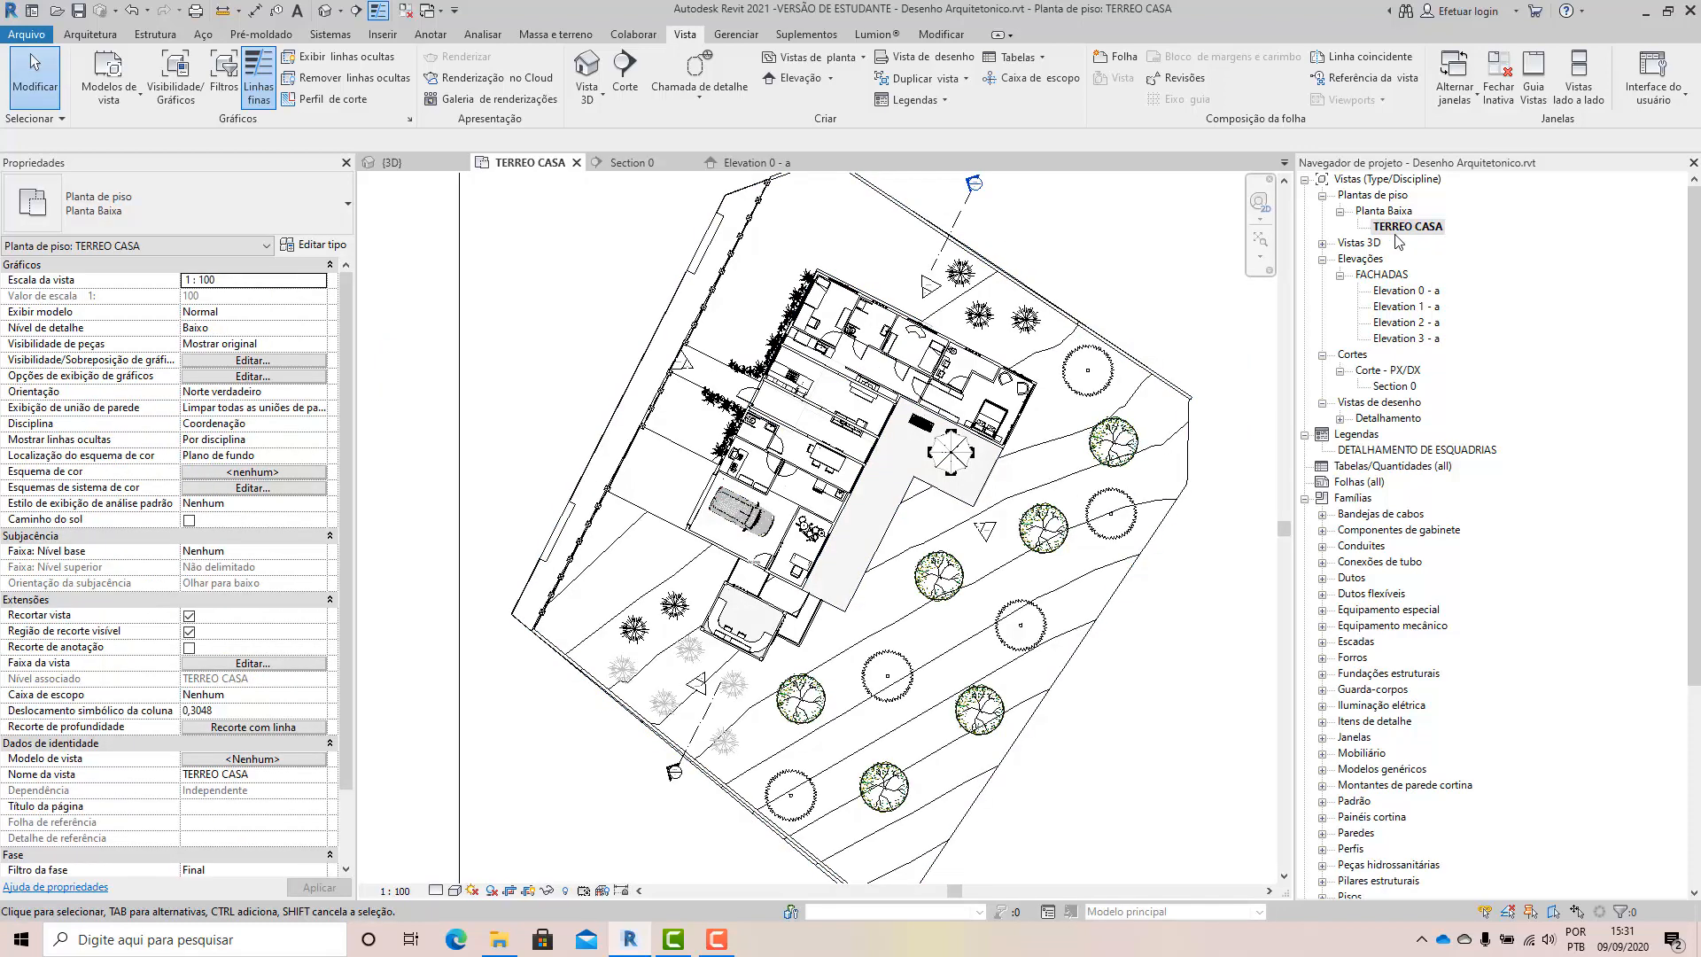
click(1322, 243)
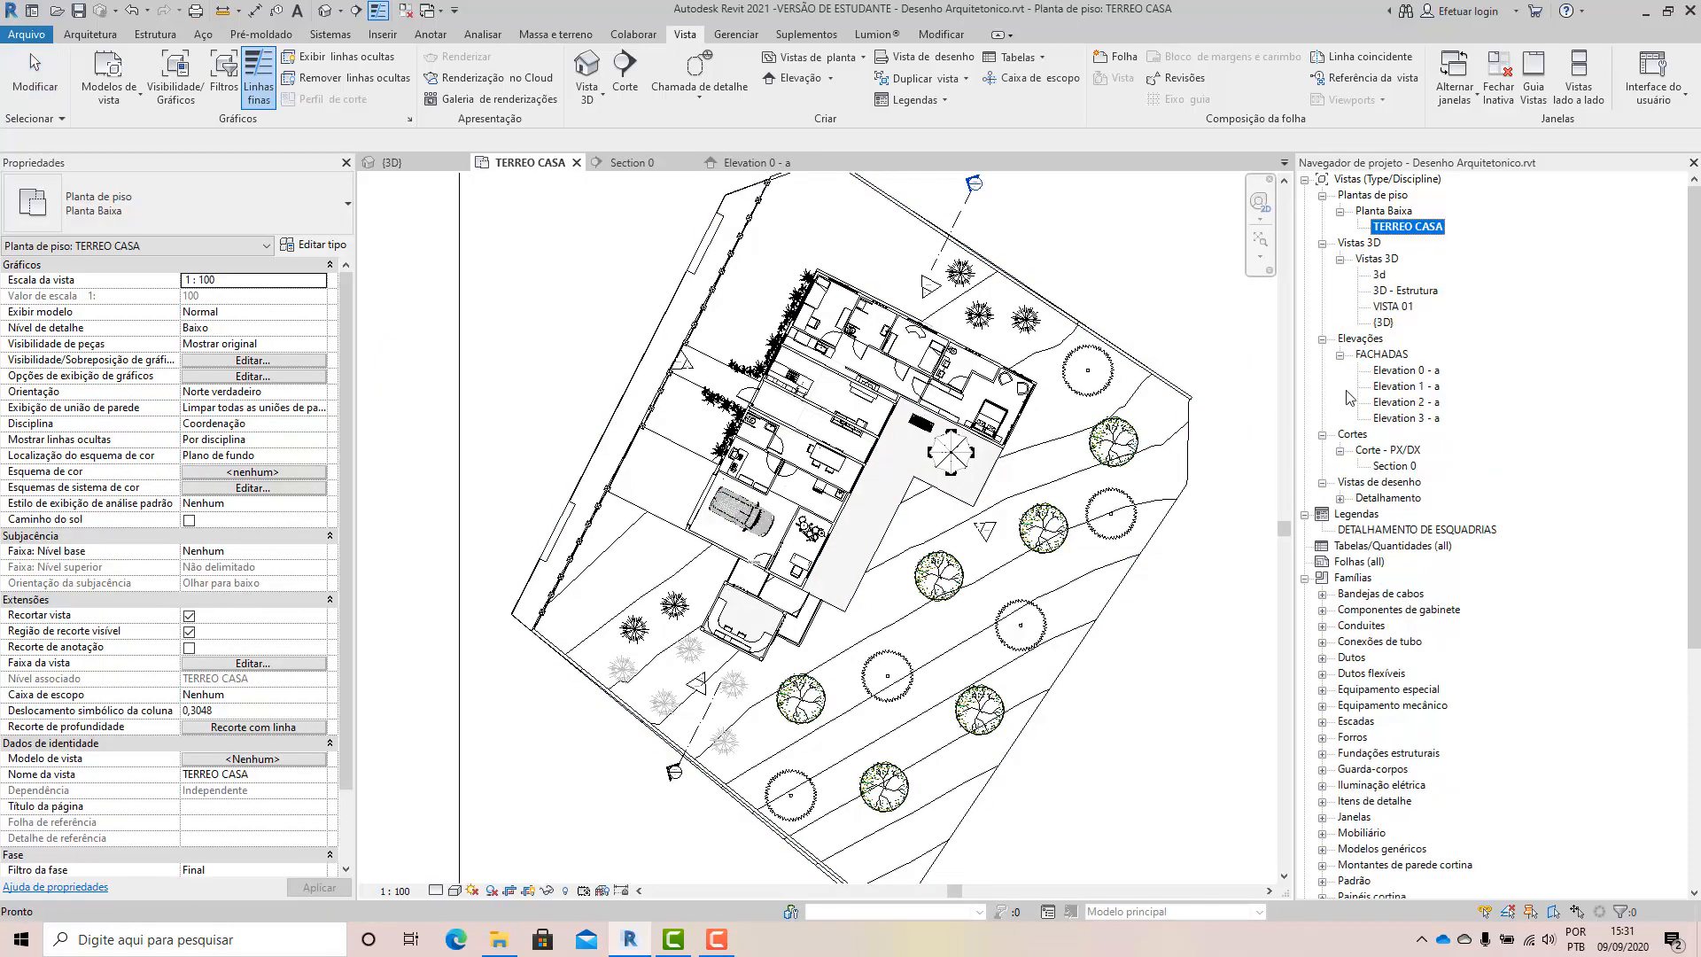
double_click(1395, 467)
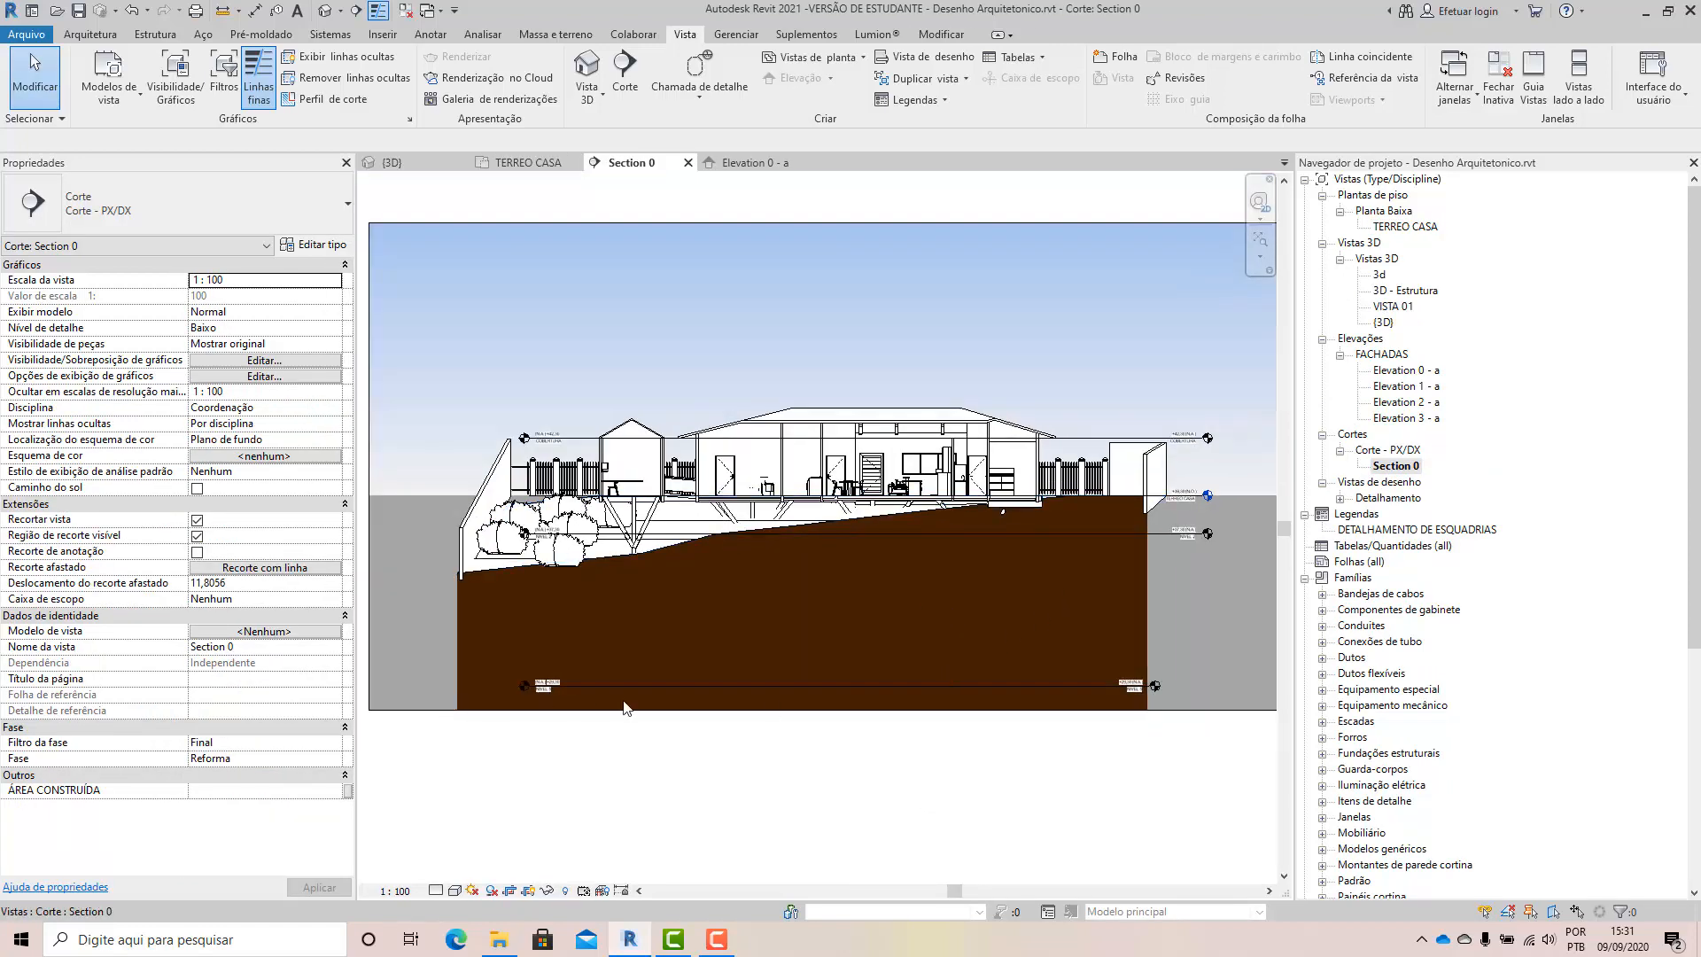
scroll(1088, 682, down, 1)
scroll(712, 758, up, 2)
scroll(711, 764, down, 3)
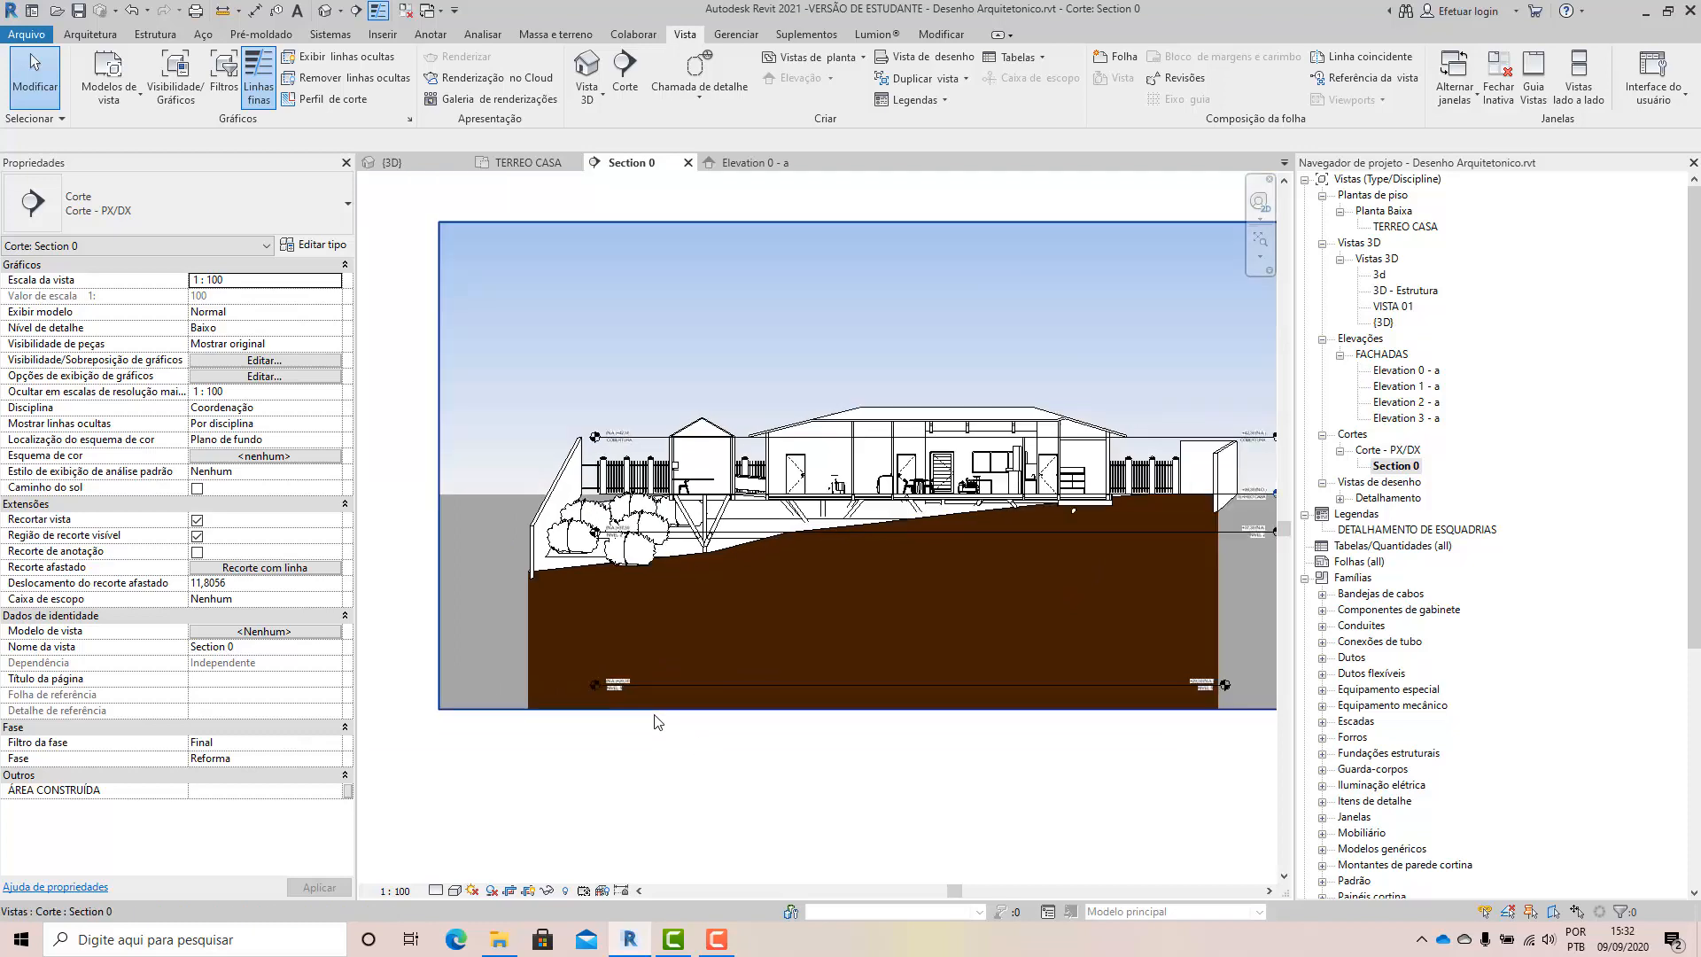
click(1415, 418)
double_click(1407, 371)
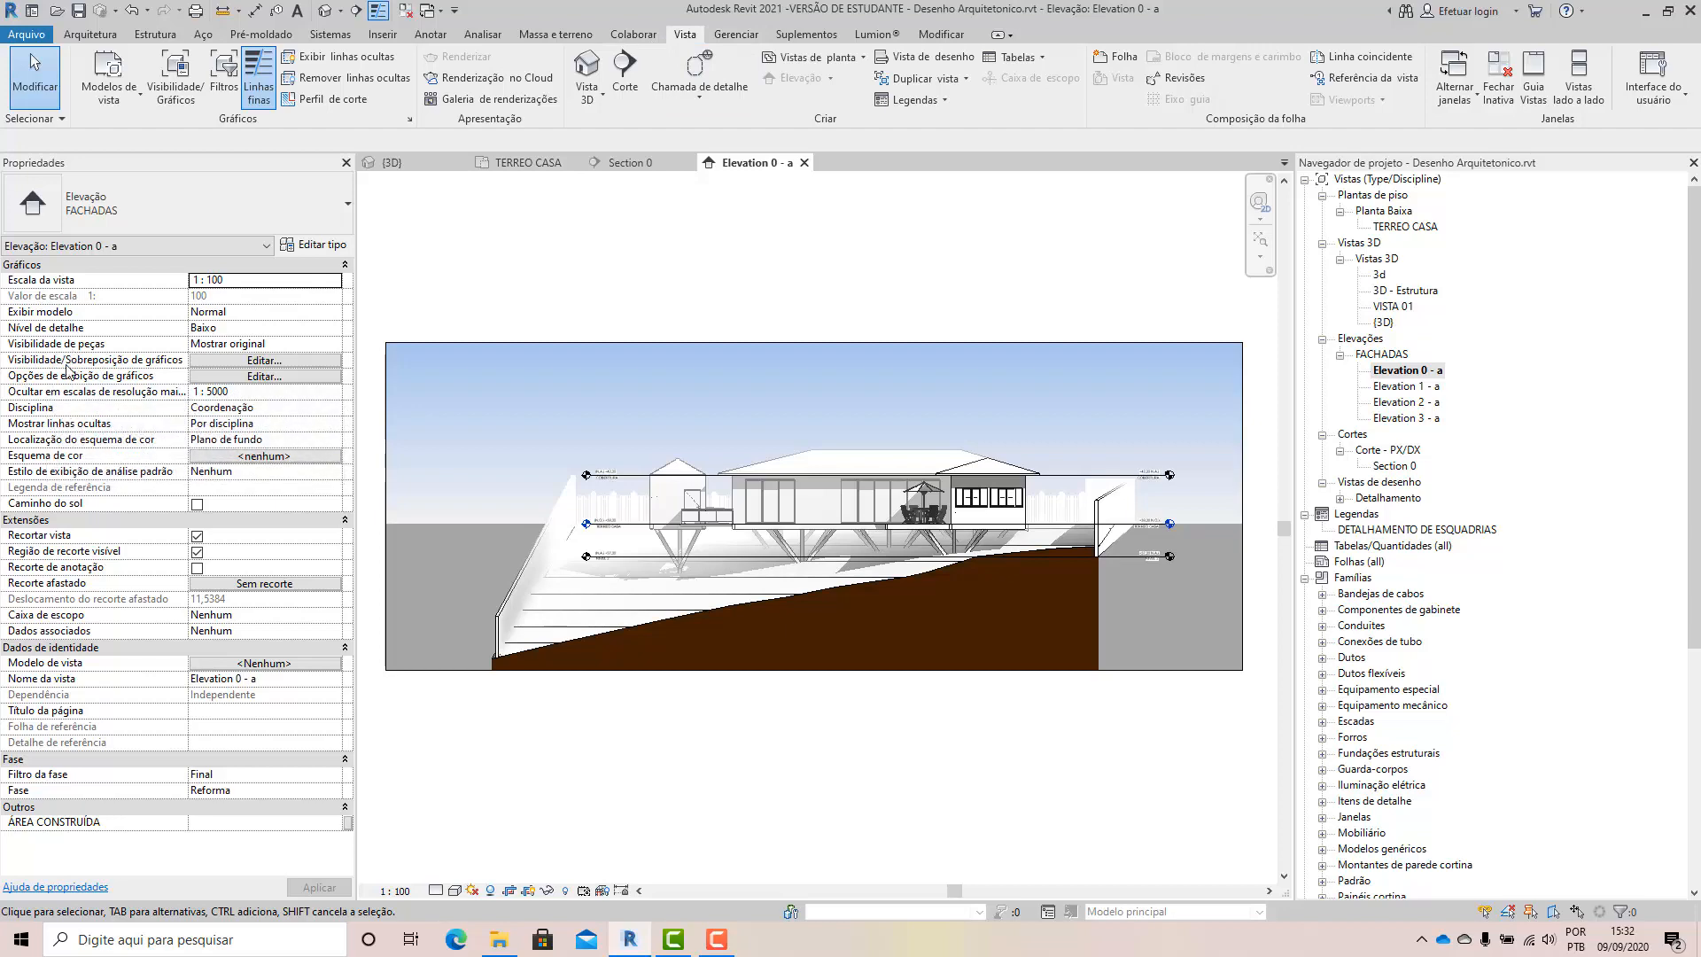
click(269, 361)
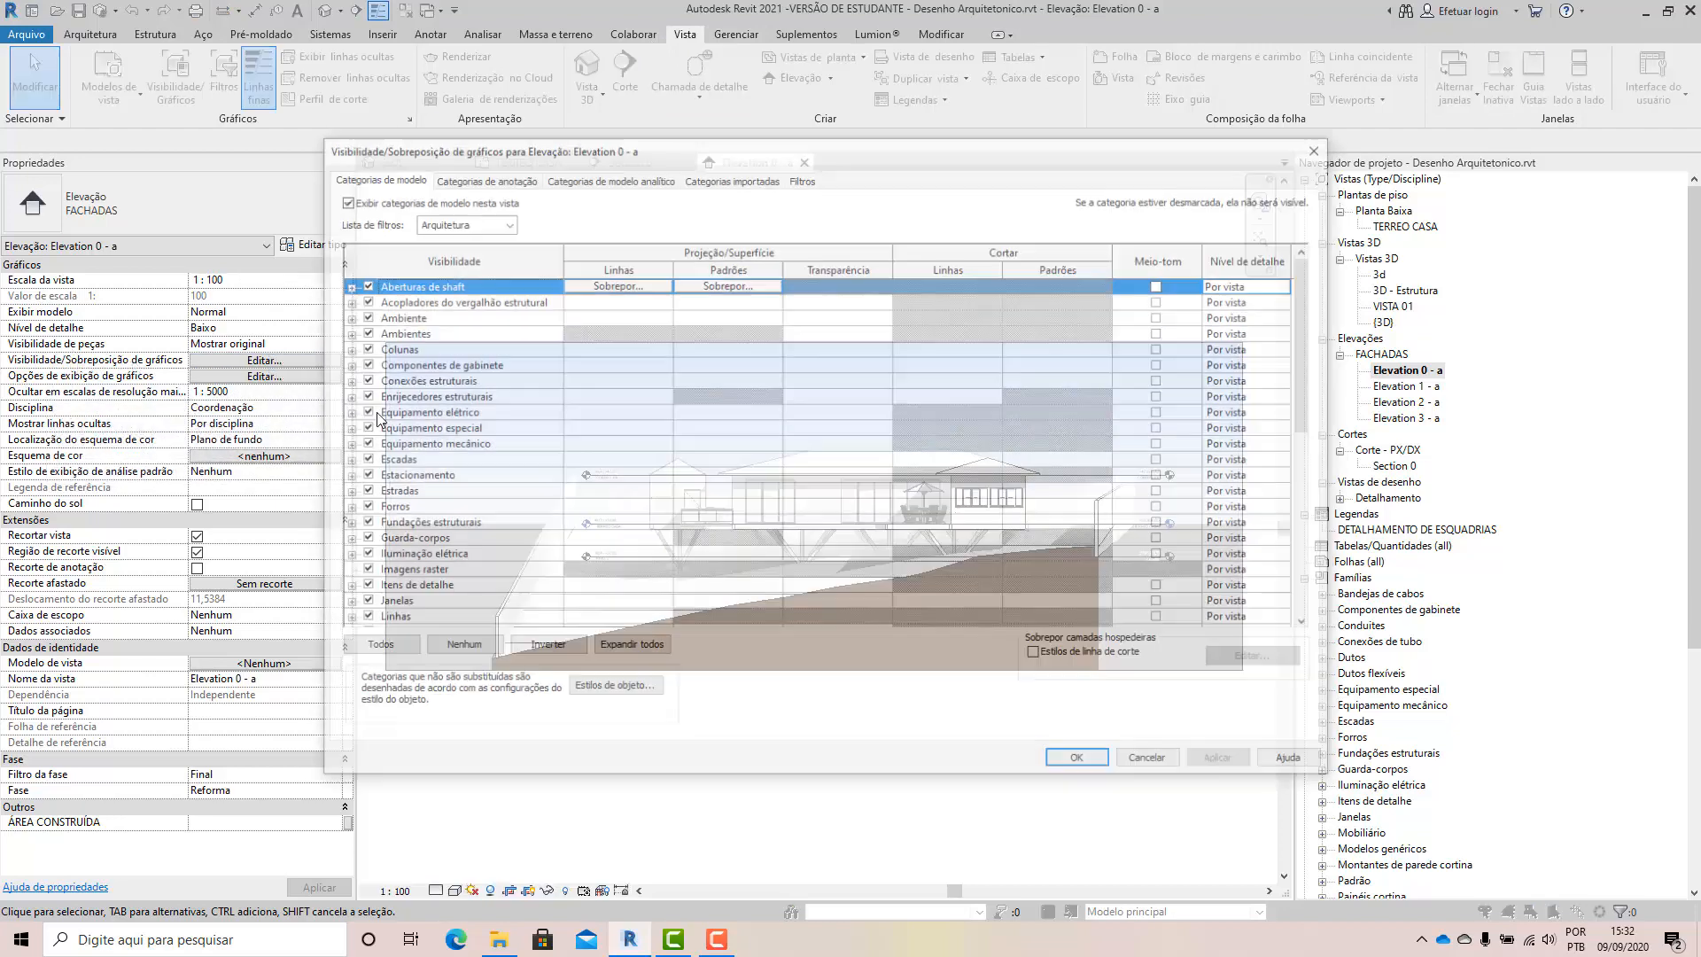
click(1323, 146)
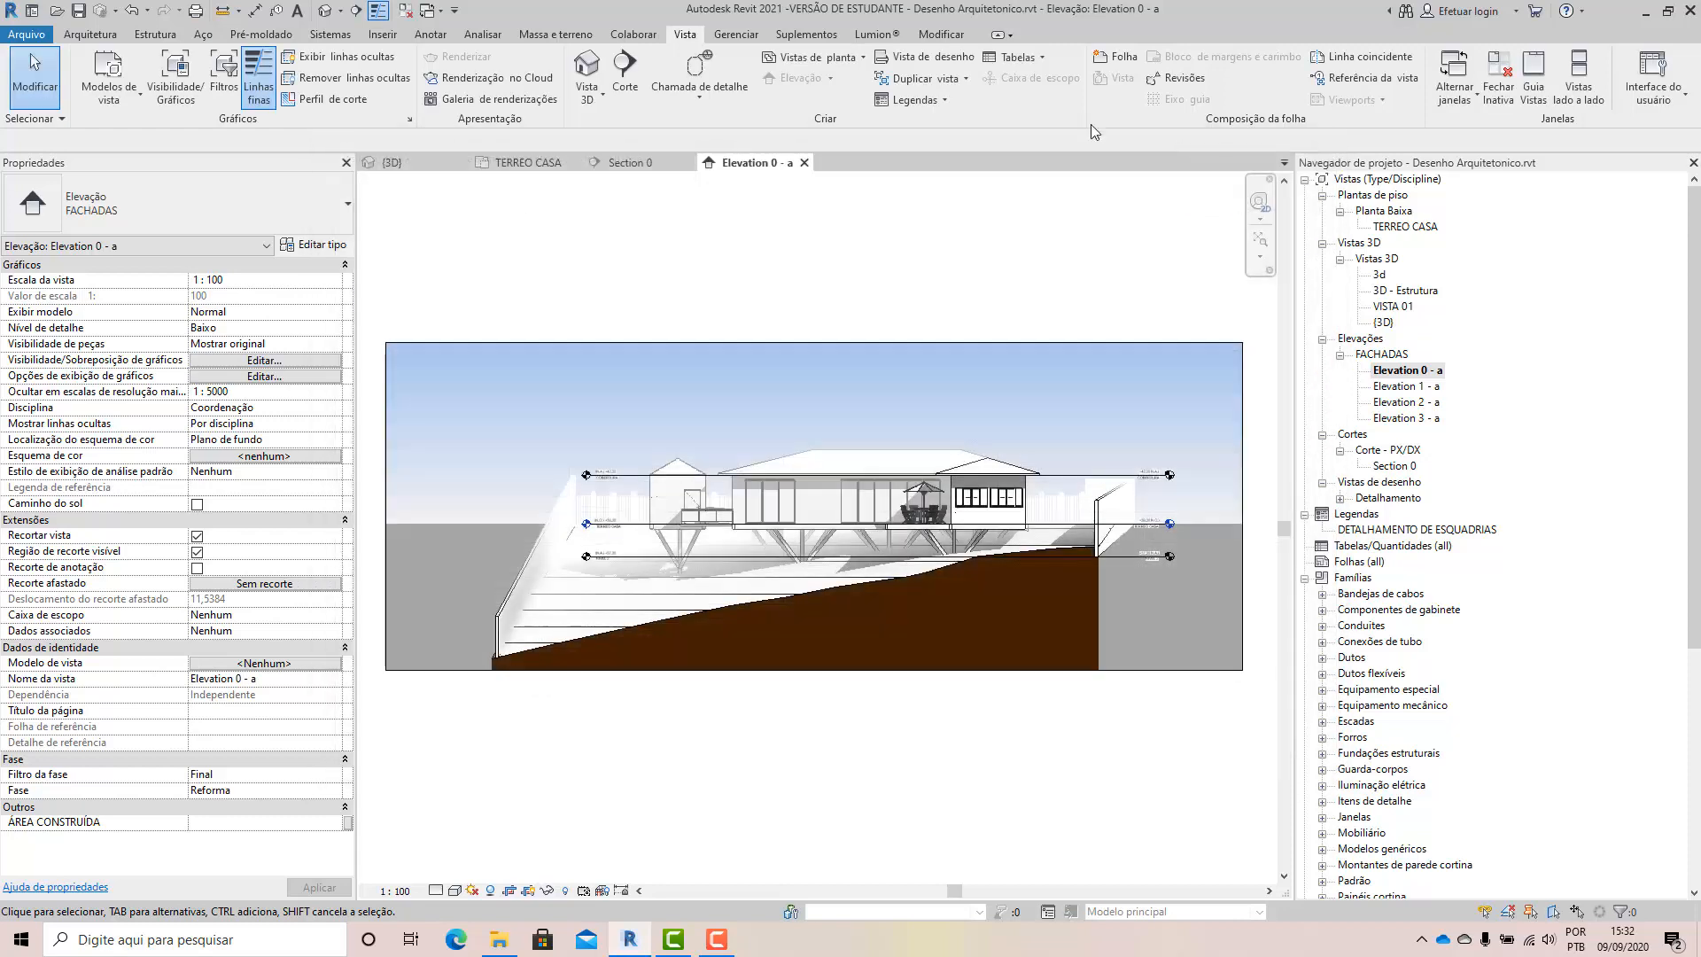
click(176, 80)
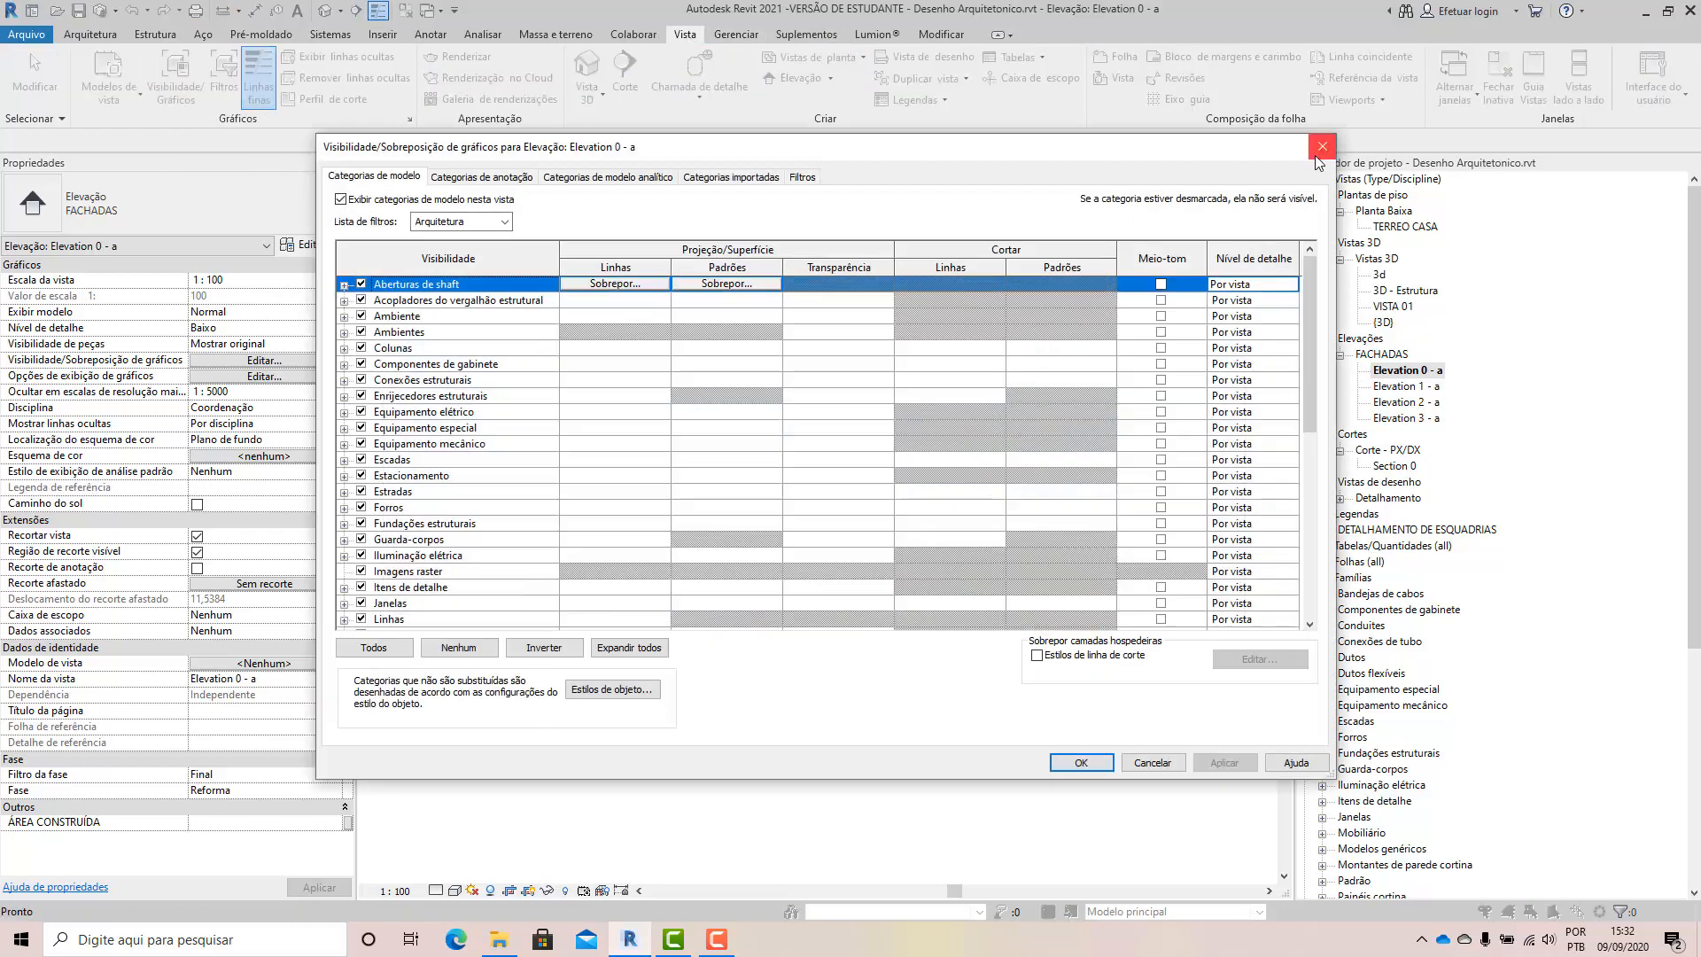
click(1321, 147)
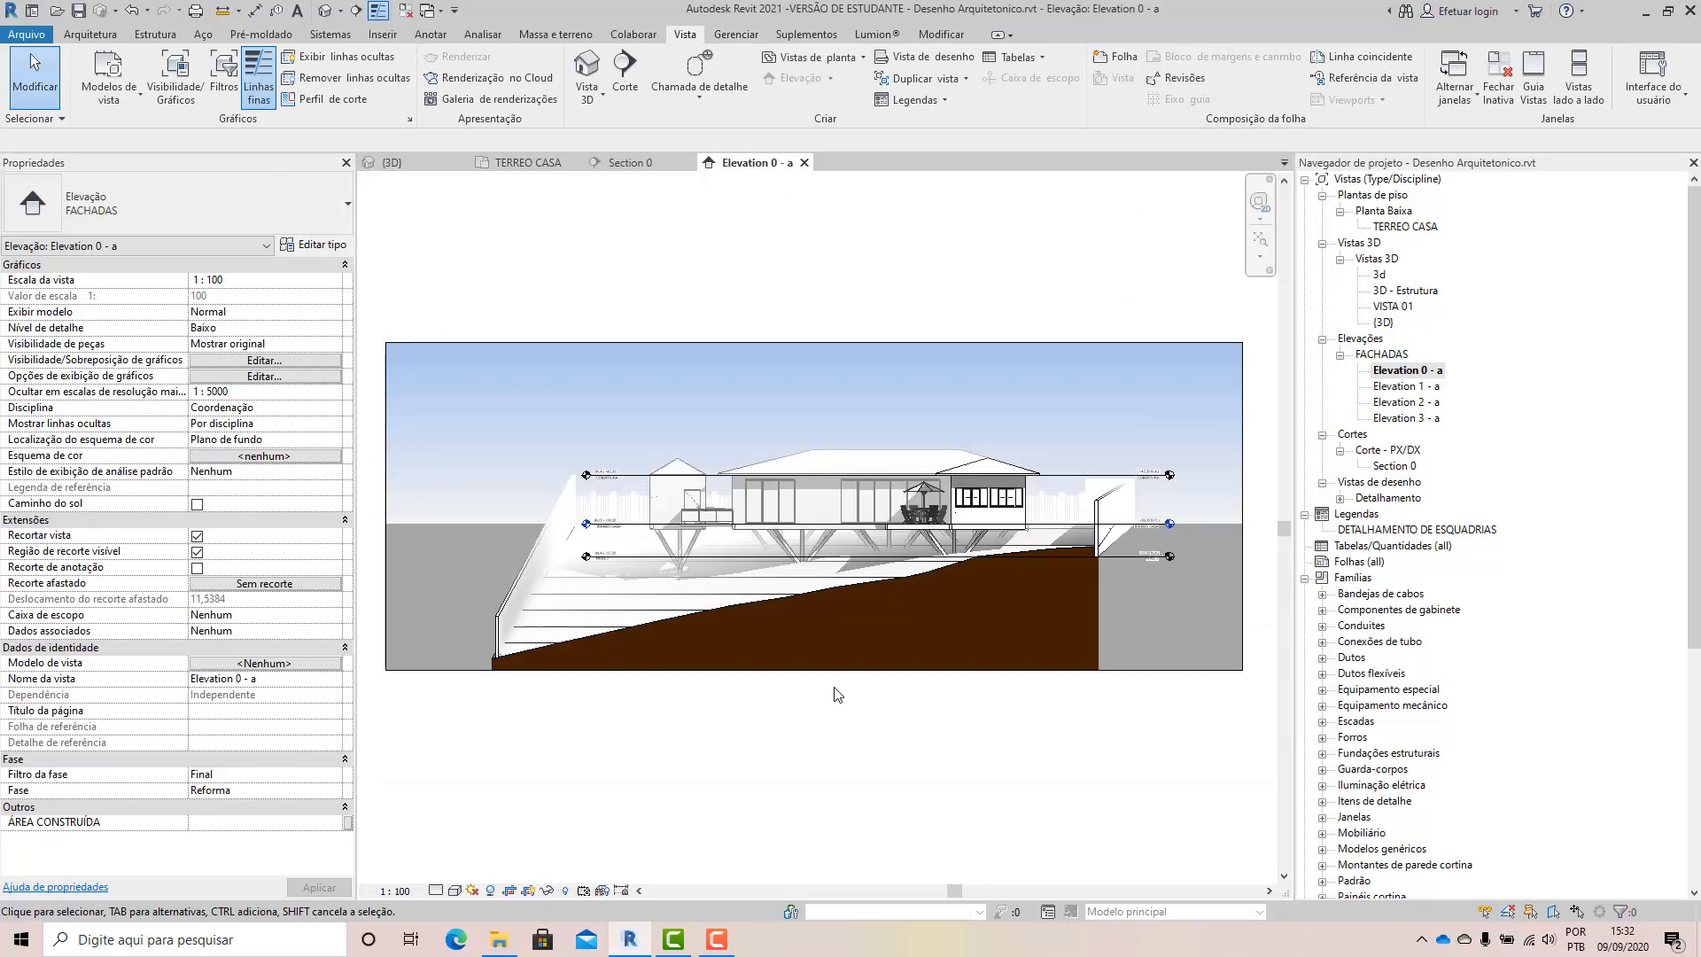
Bring up the elevation's visibility/graphics overrides and look through the annotation, analytical model and imported categories, returning to the model categories.
key(v)
key(g)
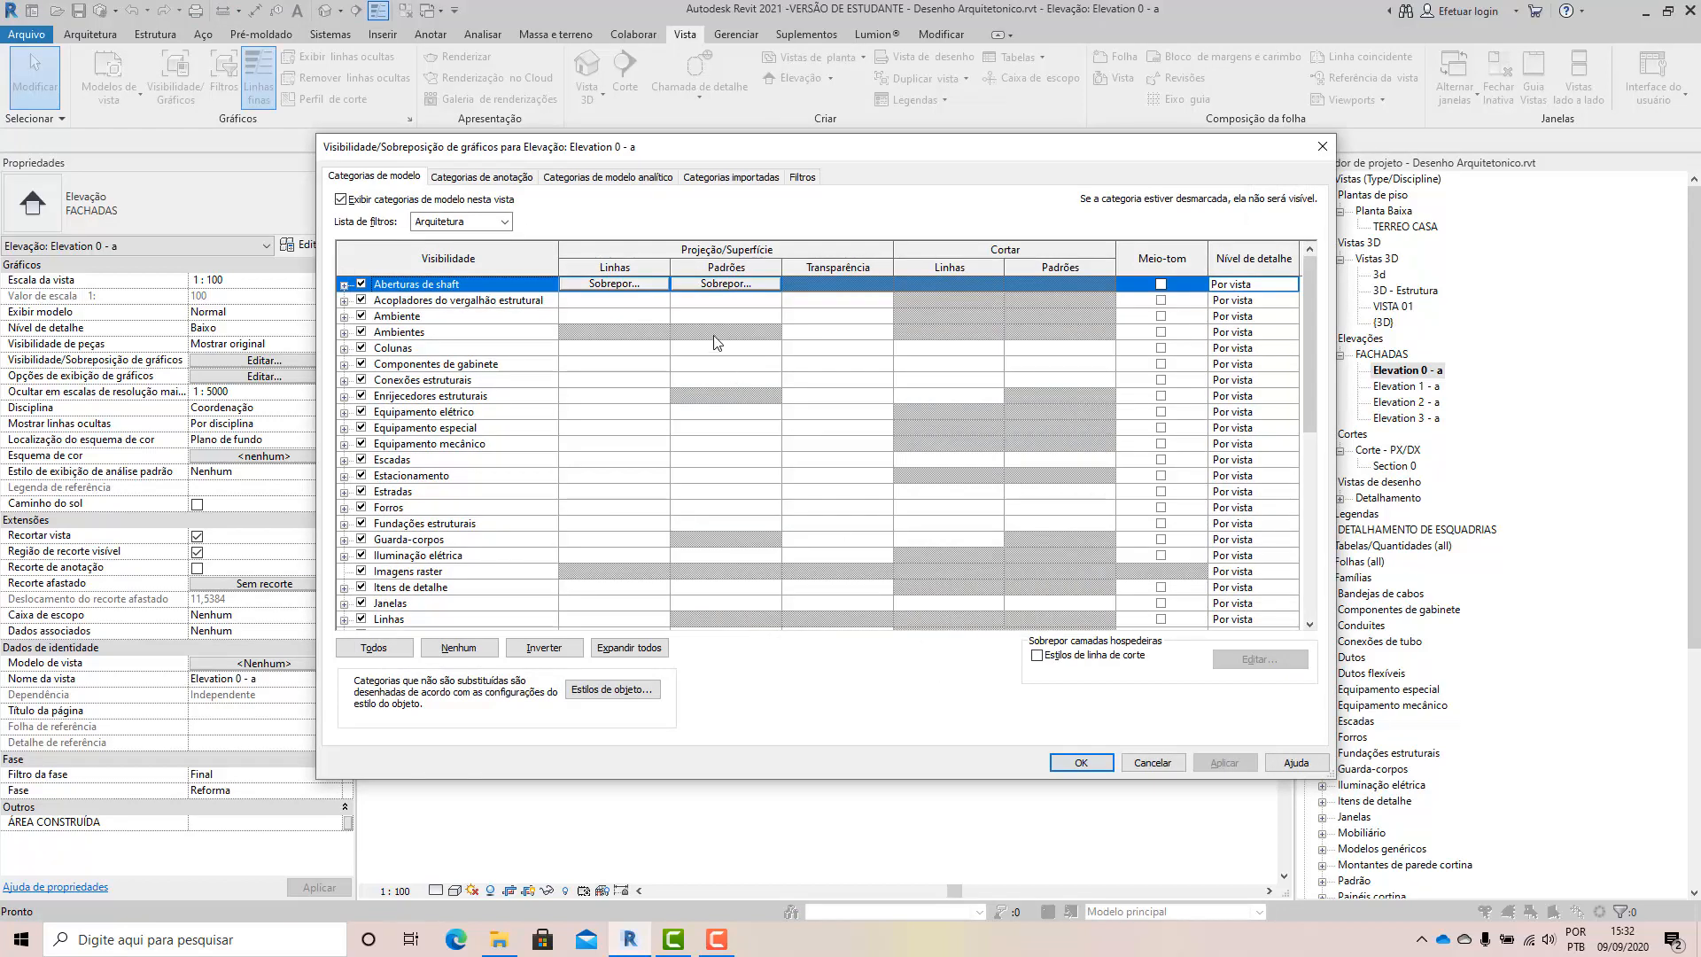
drag(651, 158, 640, 108)
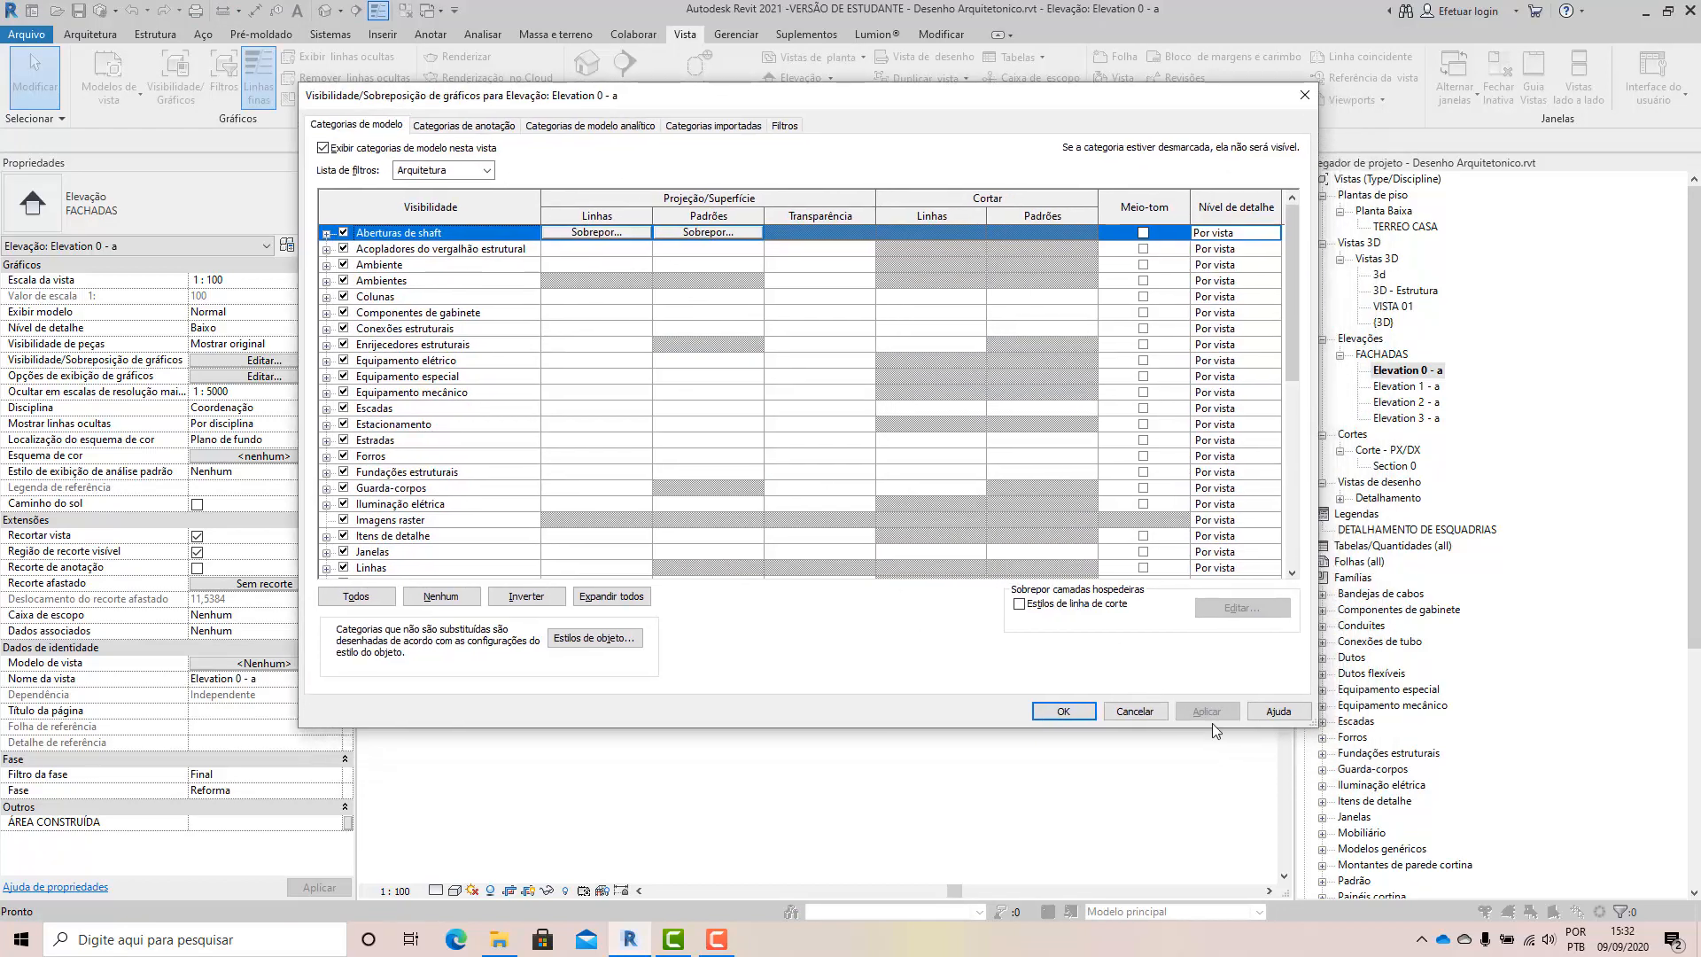
drag(1318, 728, 1329, 739)
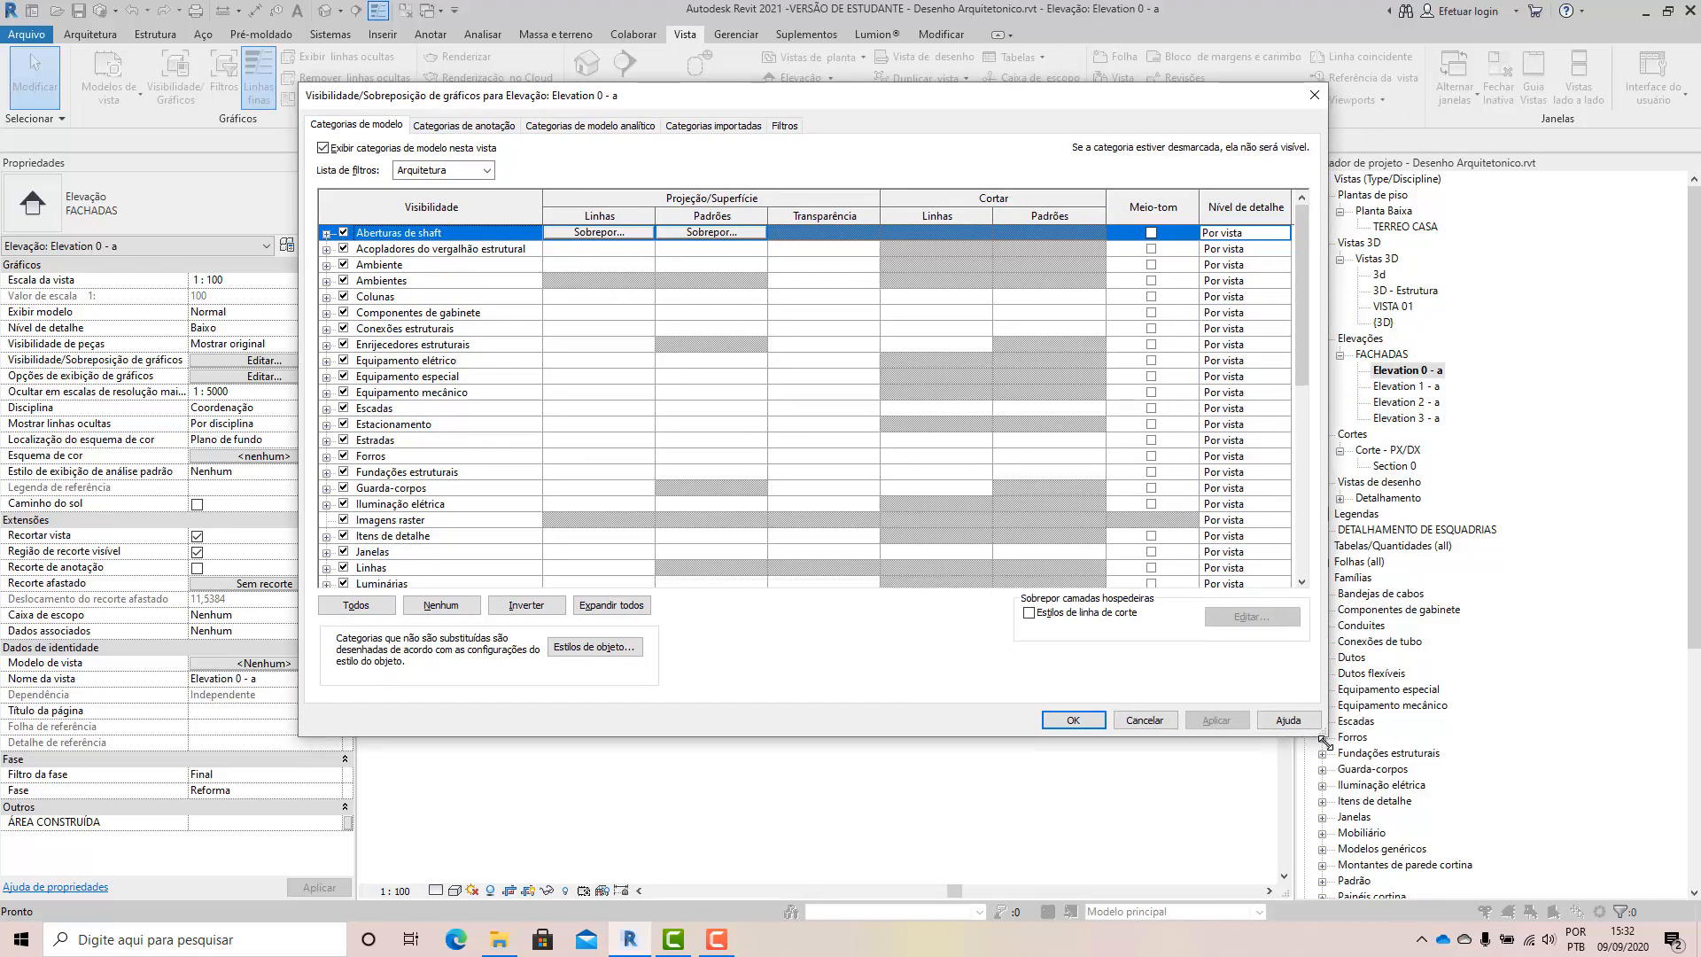
drag(781, 98, 739, 203)
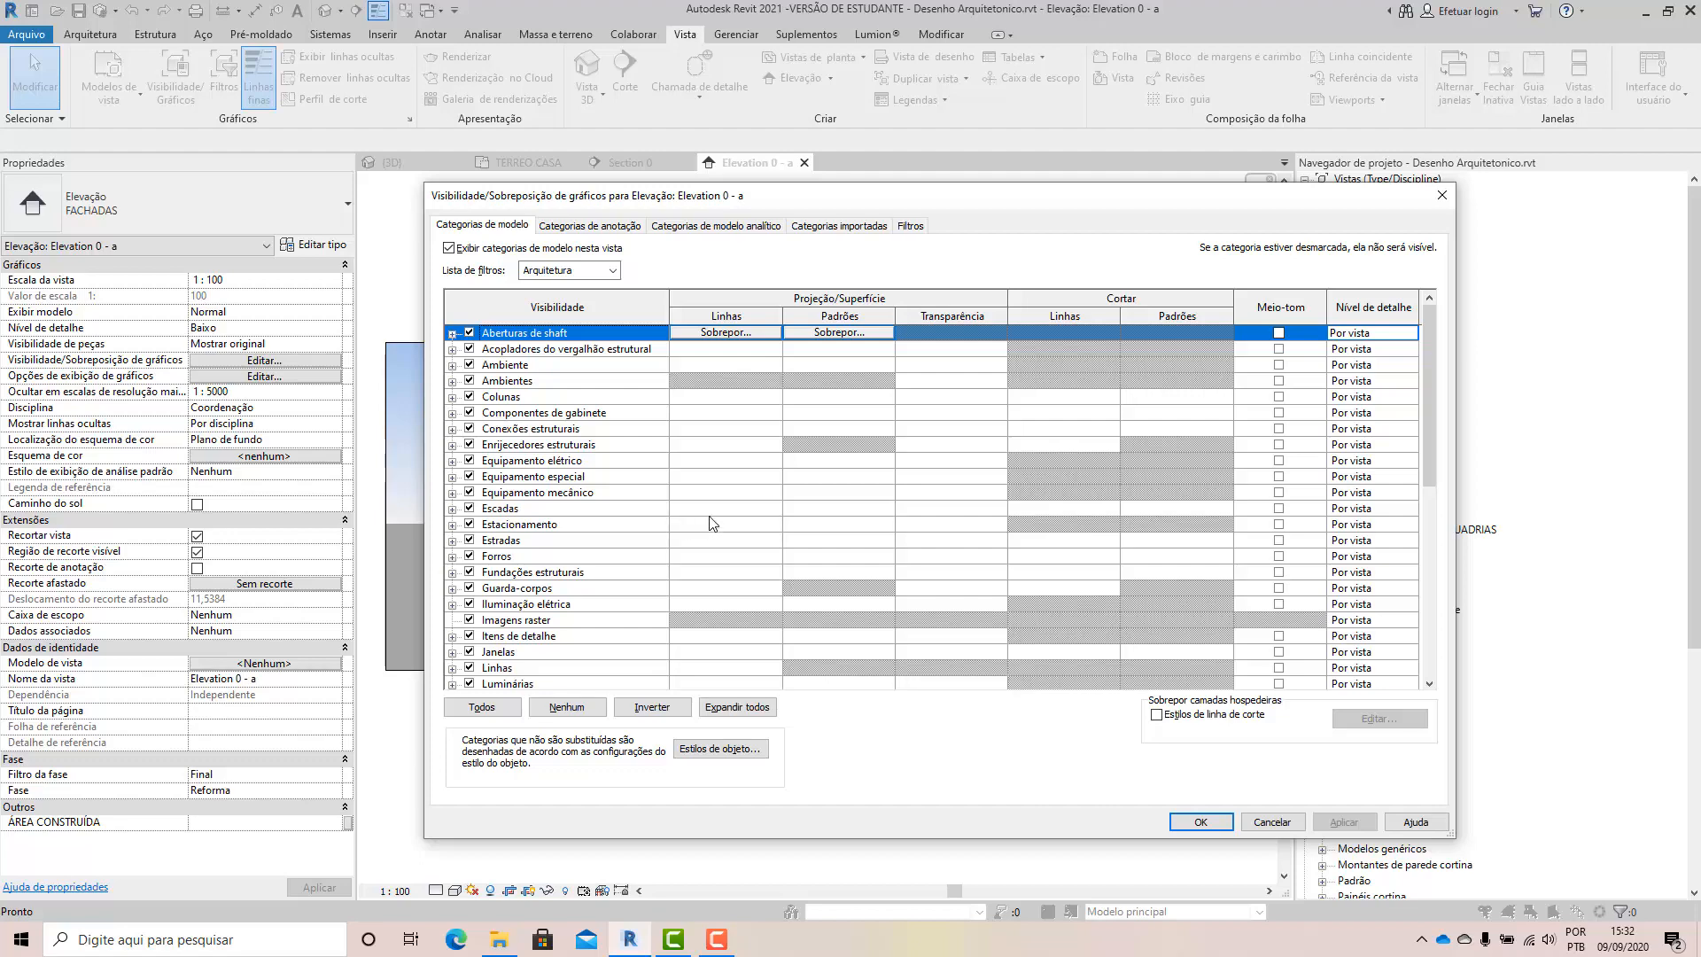
click(582, 232)
click(694, 236)
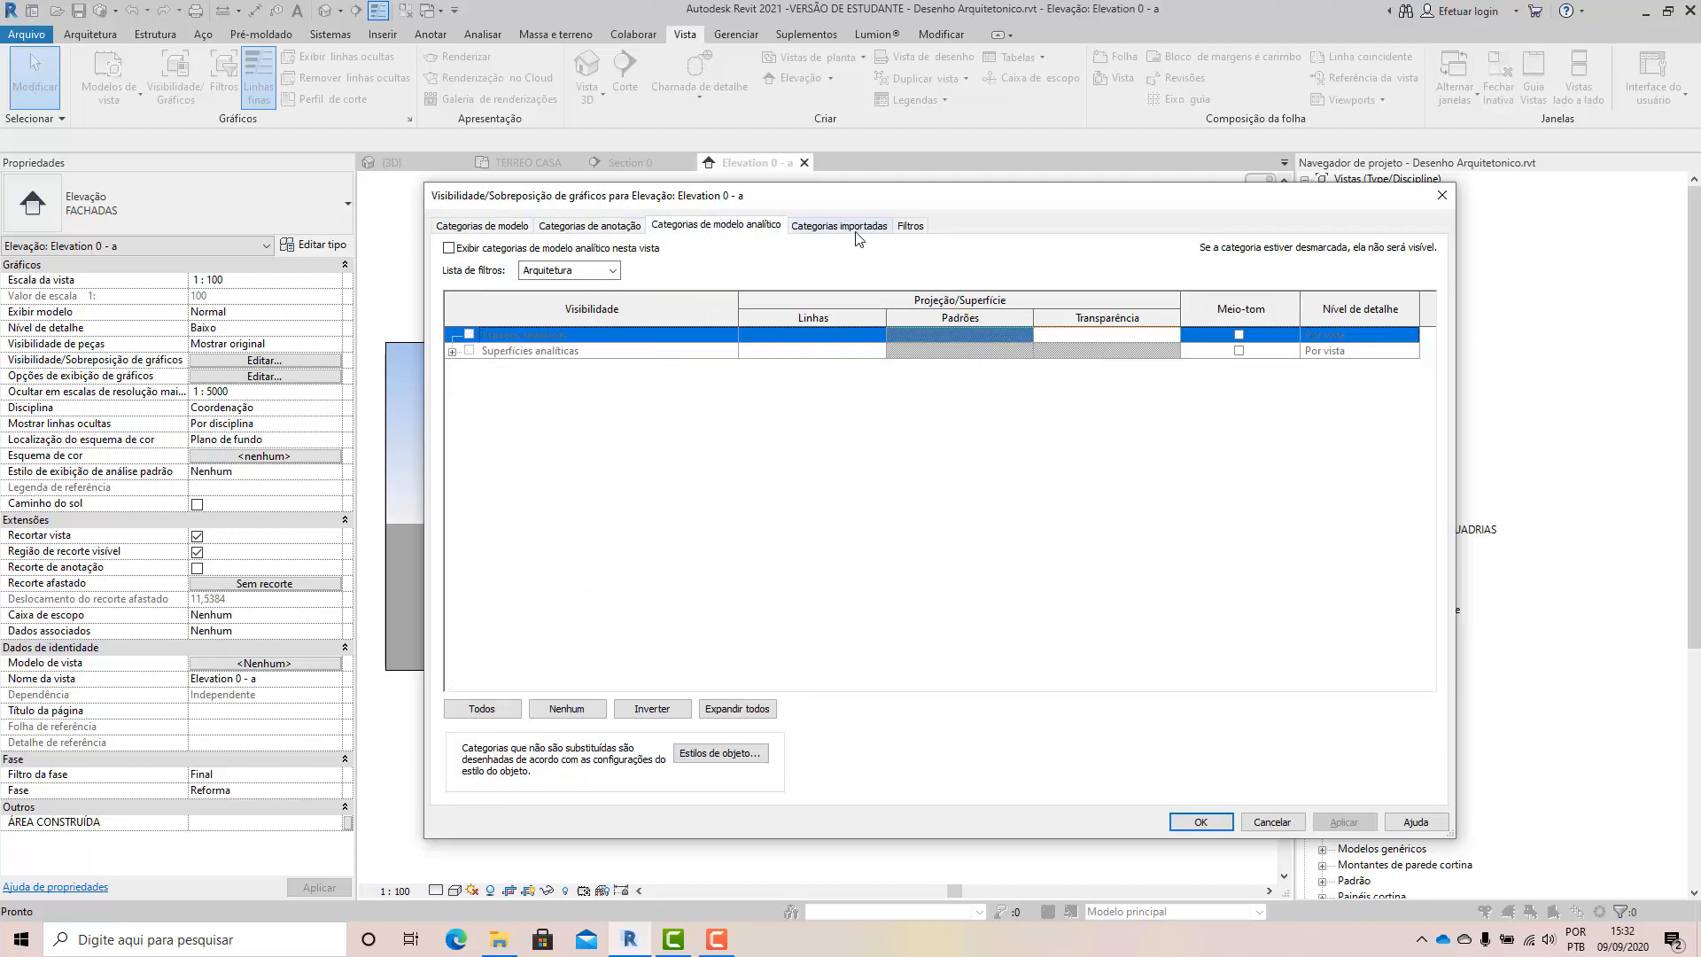
click(856, 232)
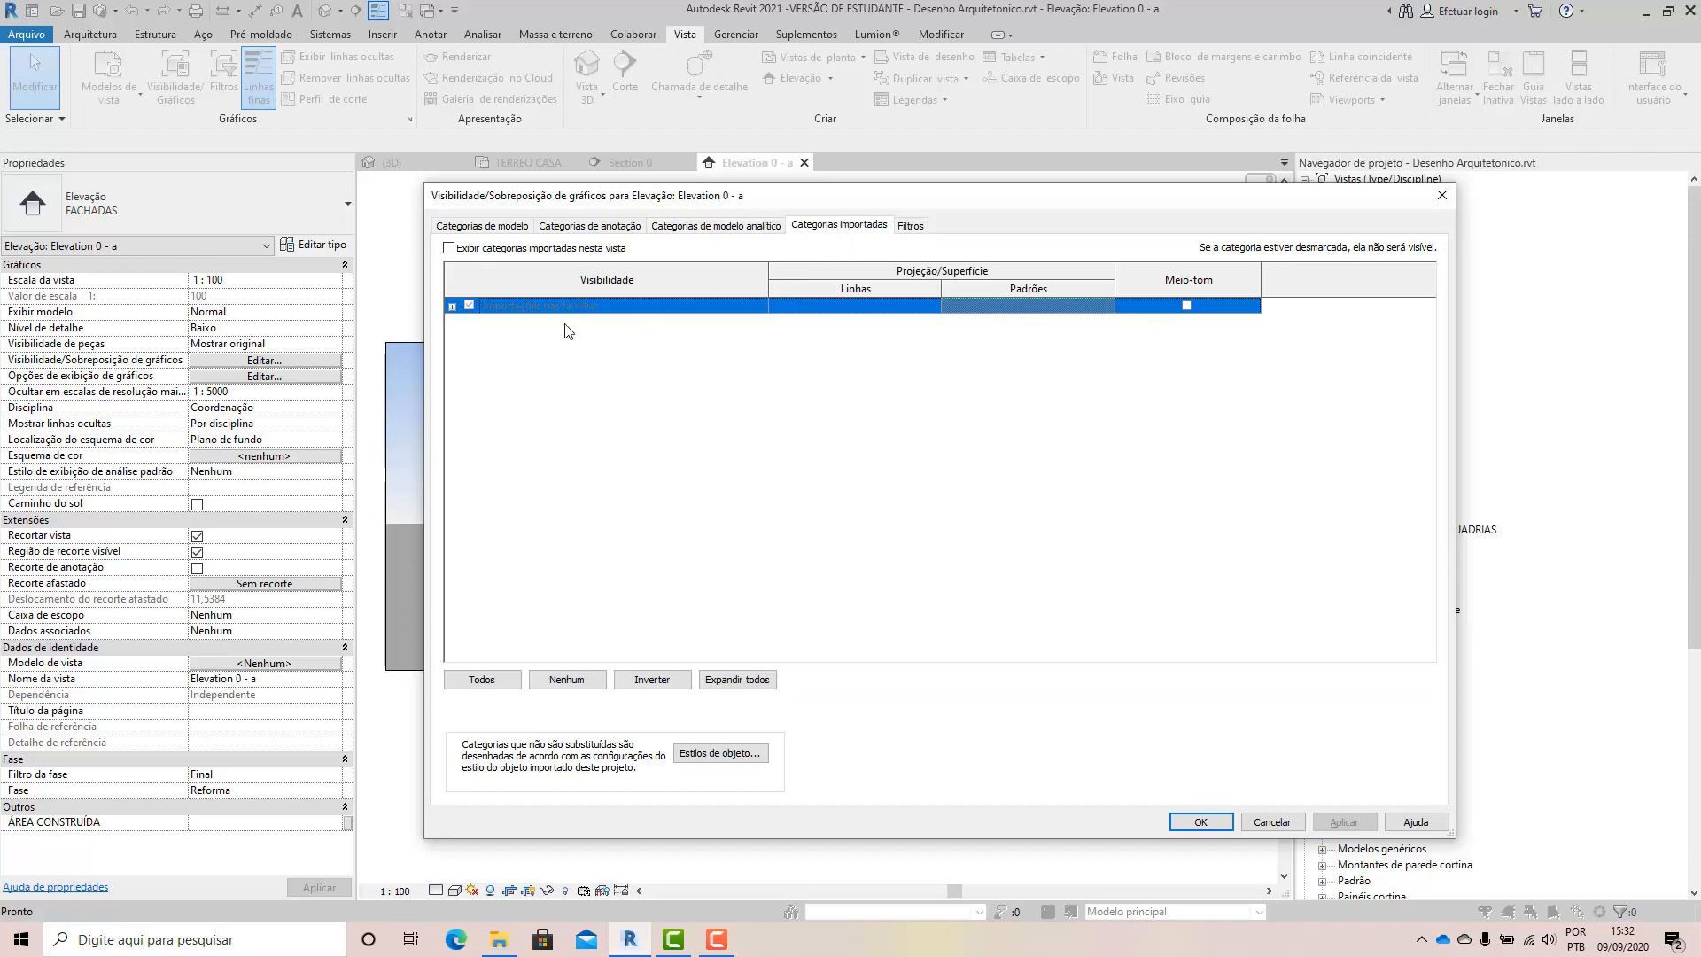
click(482, 233)
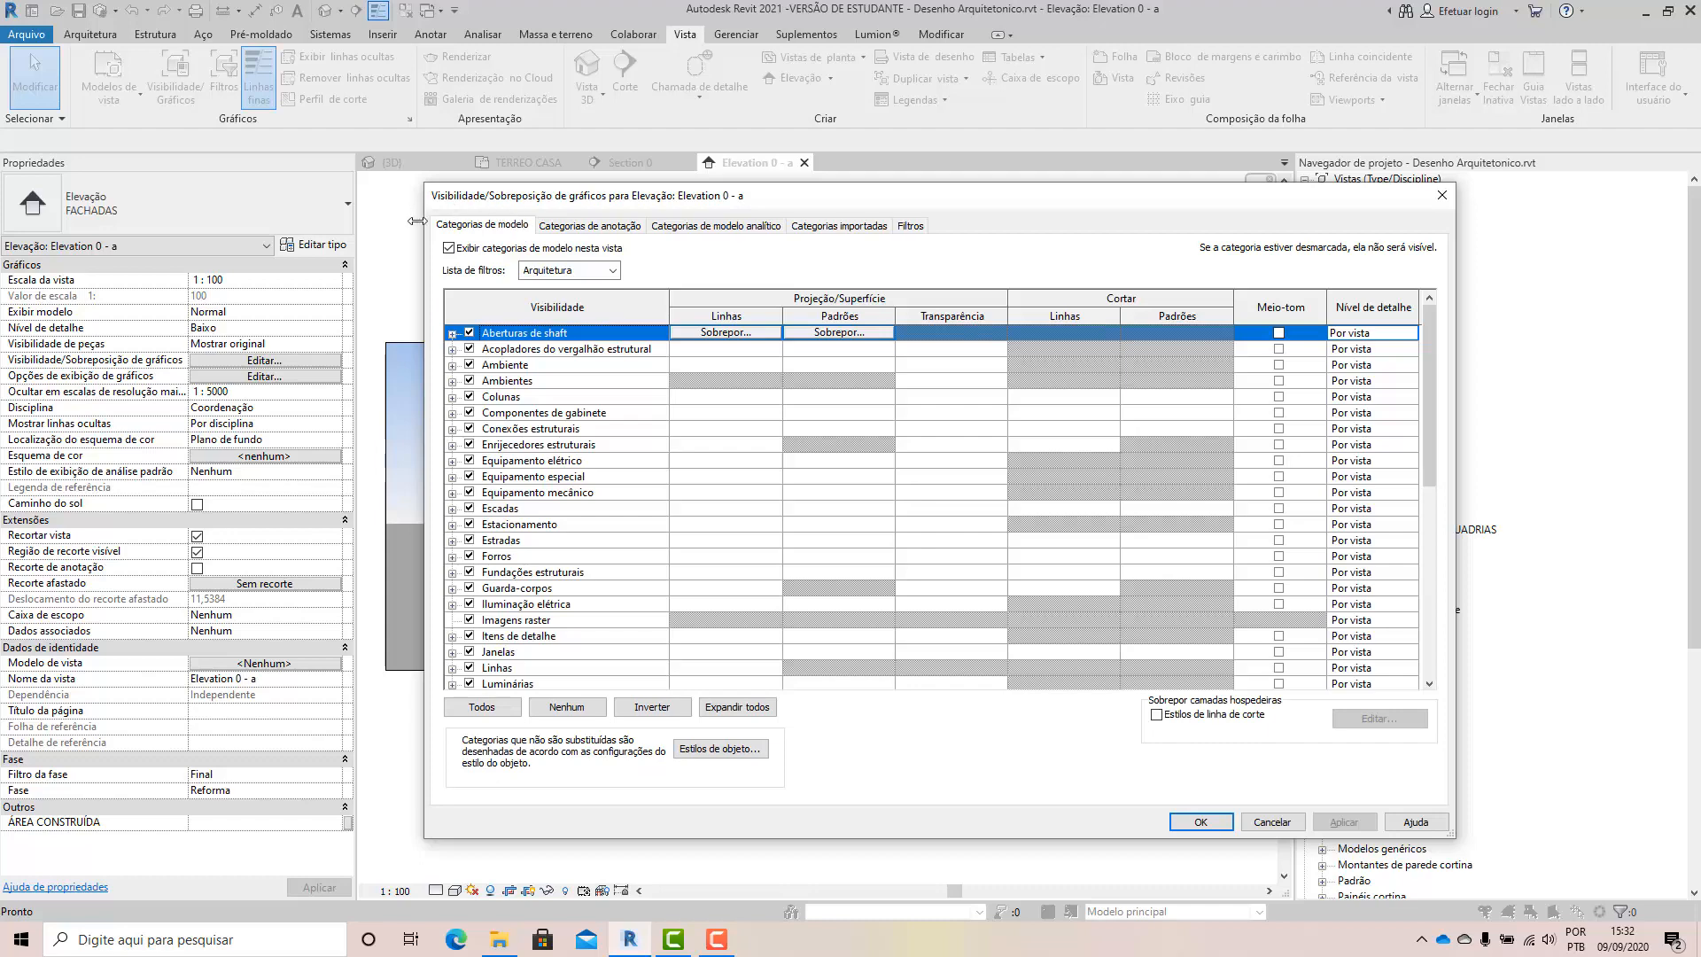
Examine which model categories are shown in the elevation, with the overrides dialog moved aside to reveal the drawing.
scroll(512, 565, down, 1)
scroll(512, 564, down, 7)
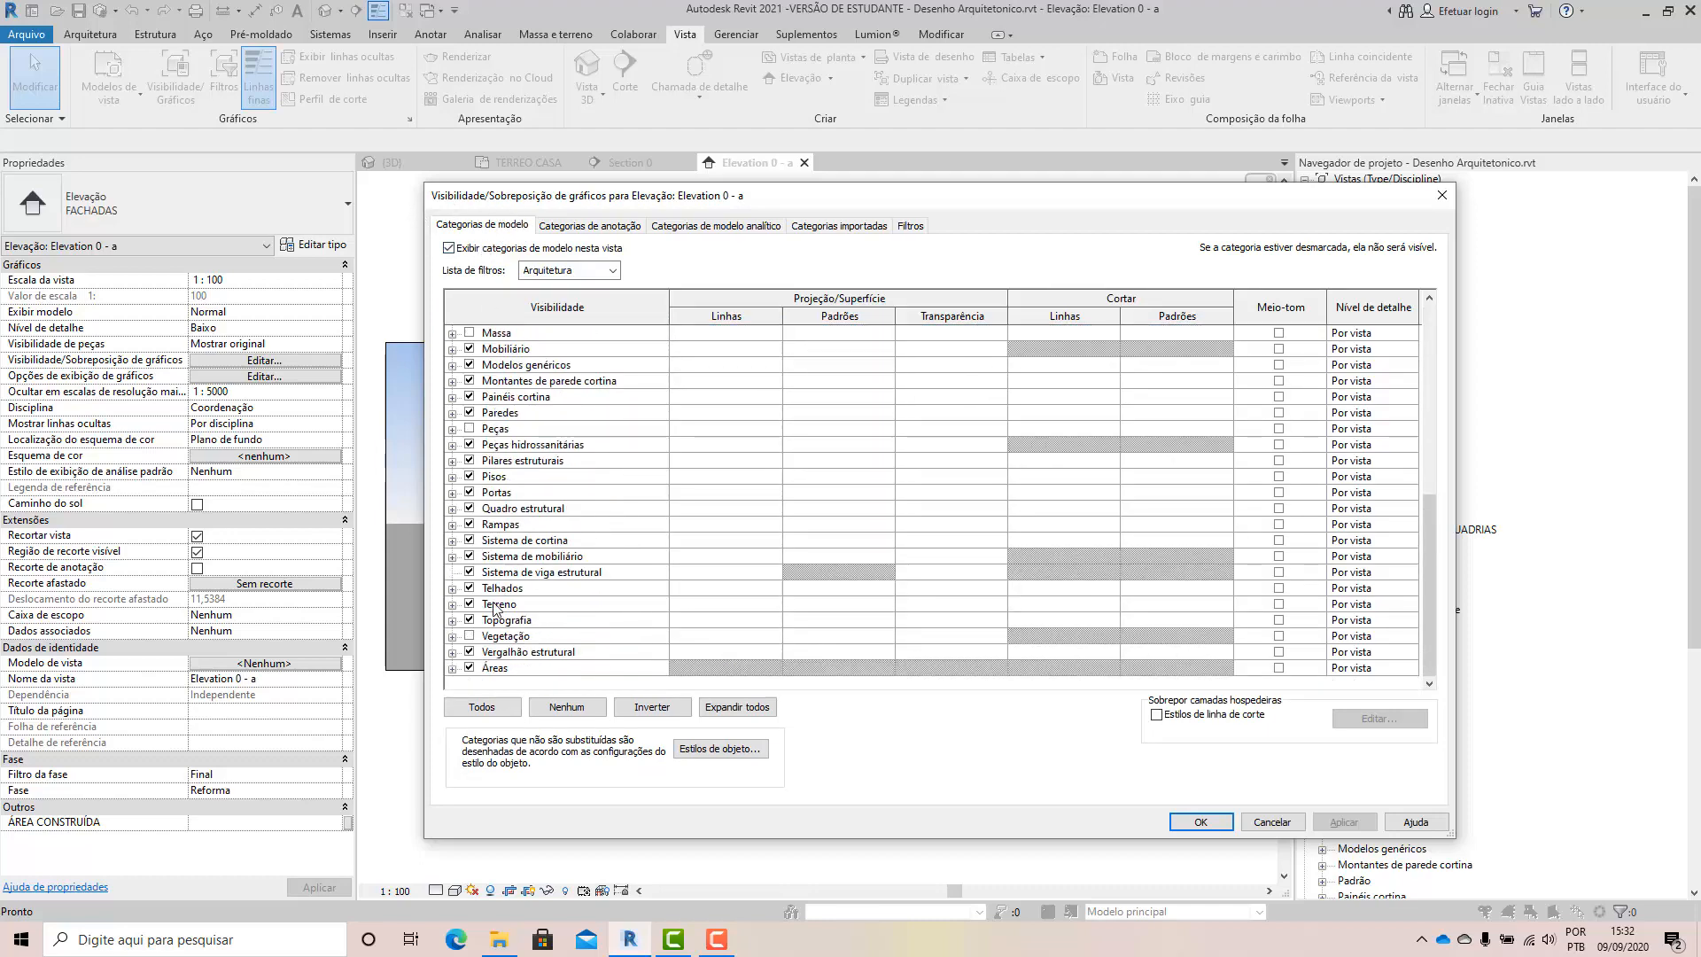
scroll(462, 585, up, 4)
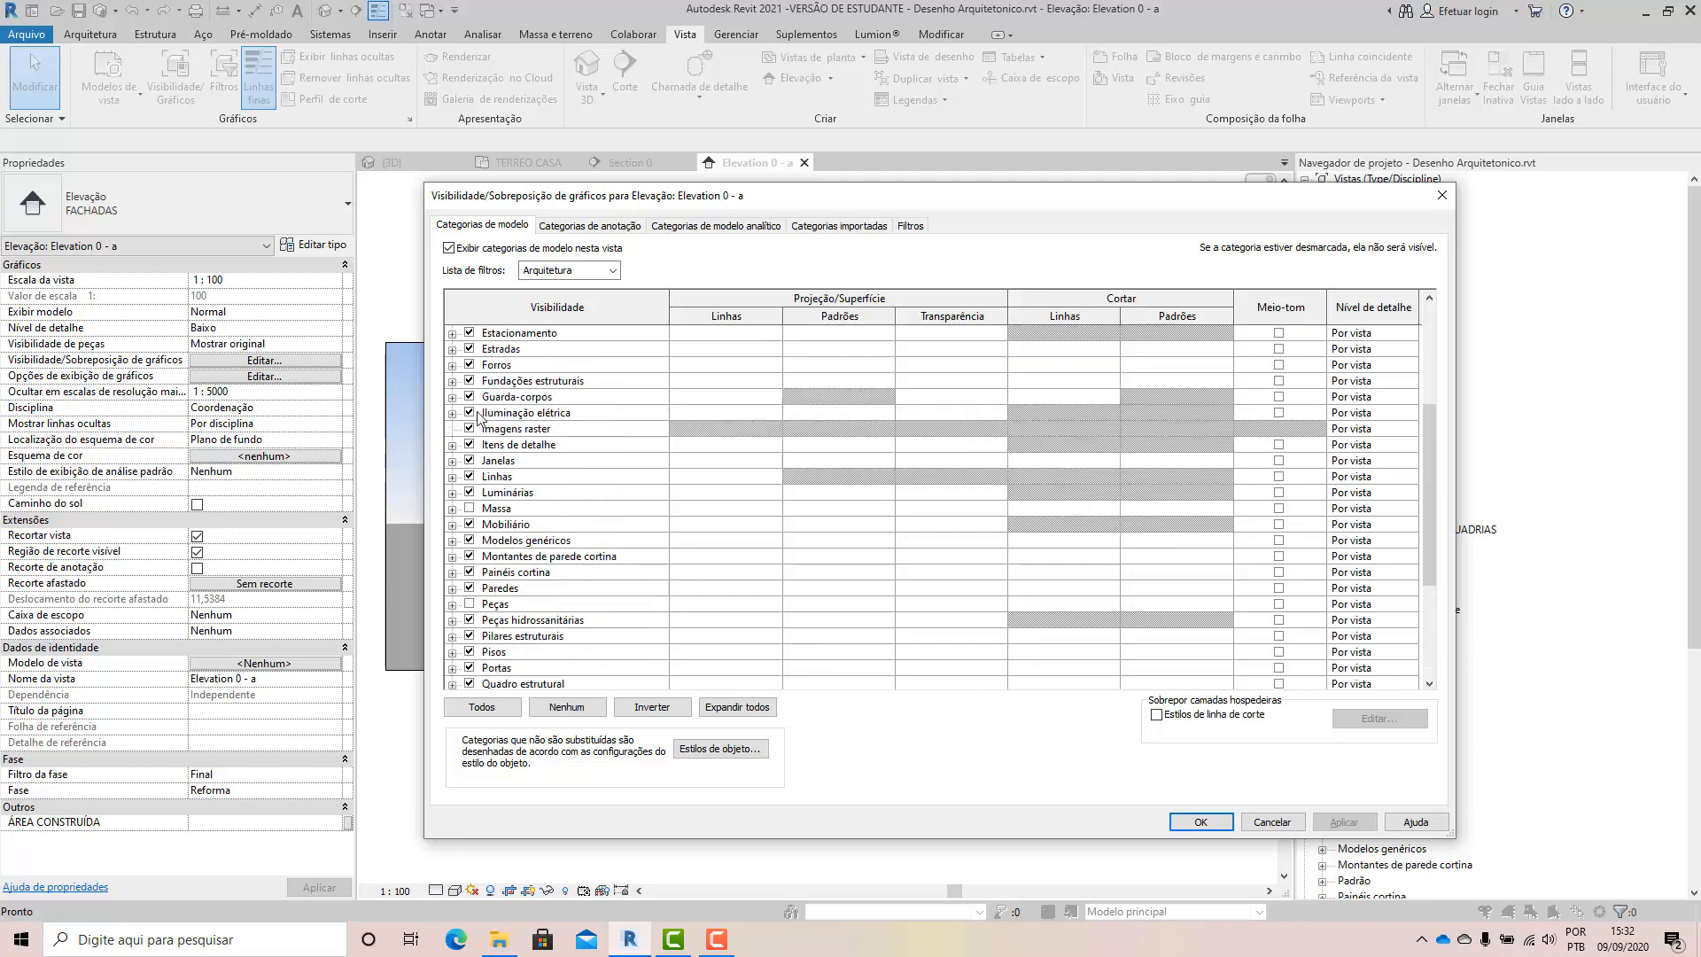
scroll(483, 417, up, 4)
drag(608, 204, 1081, 194)
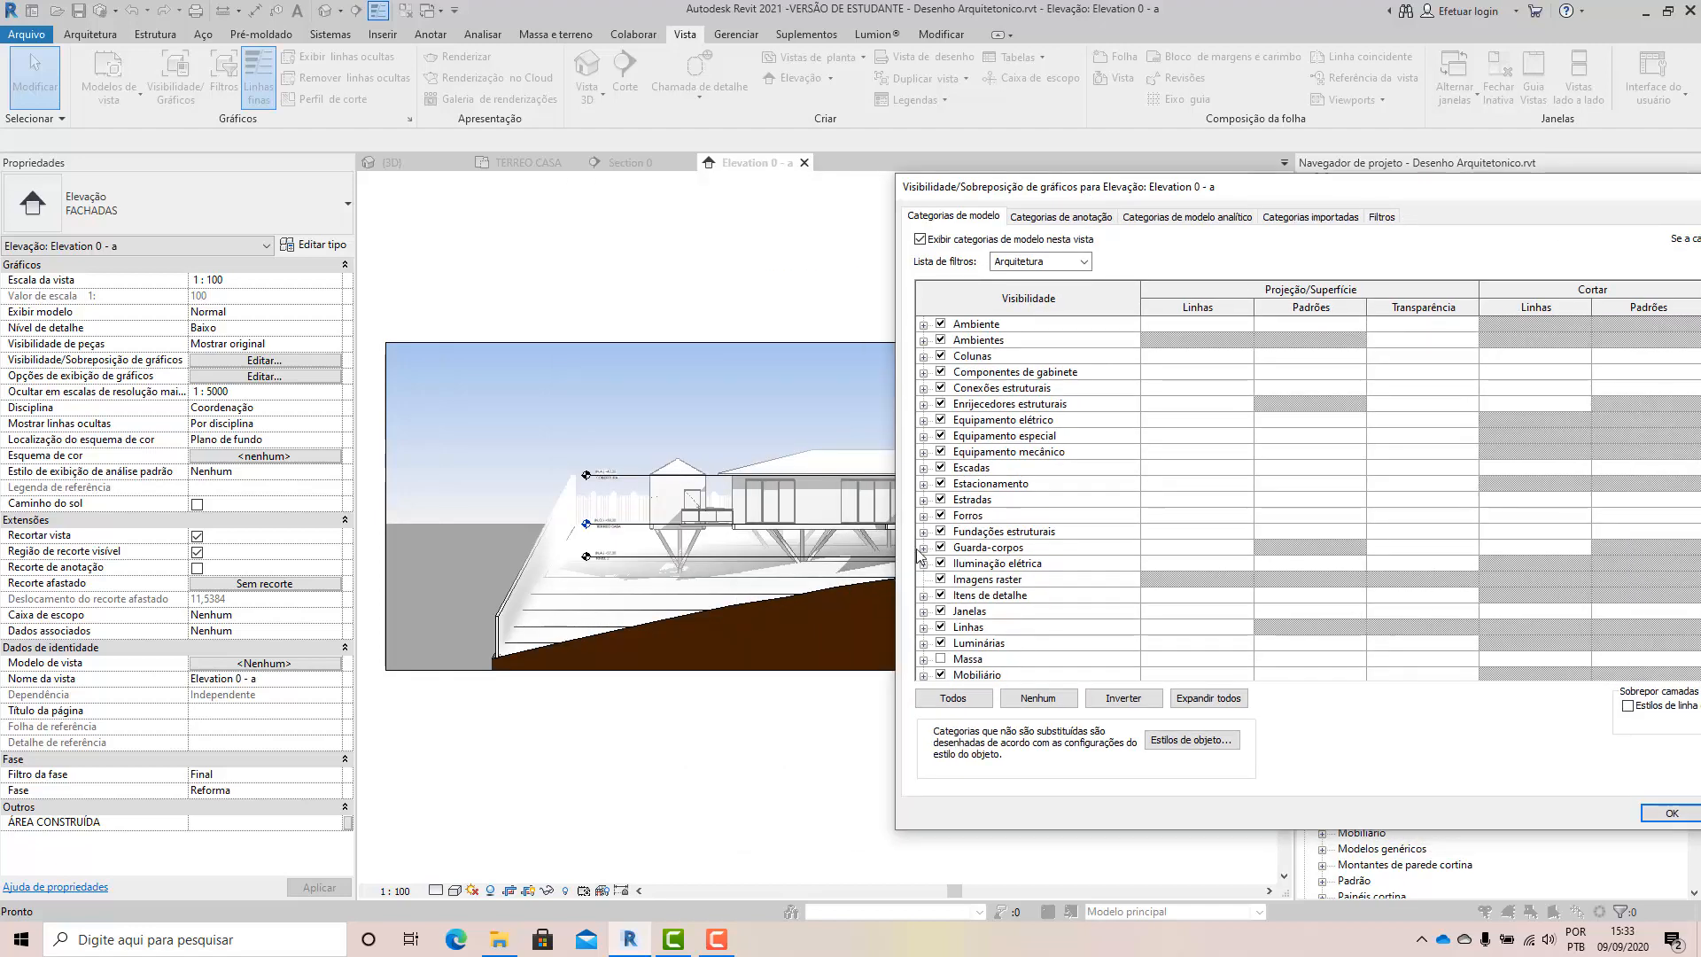
scroll(980, 611, down, 3)
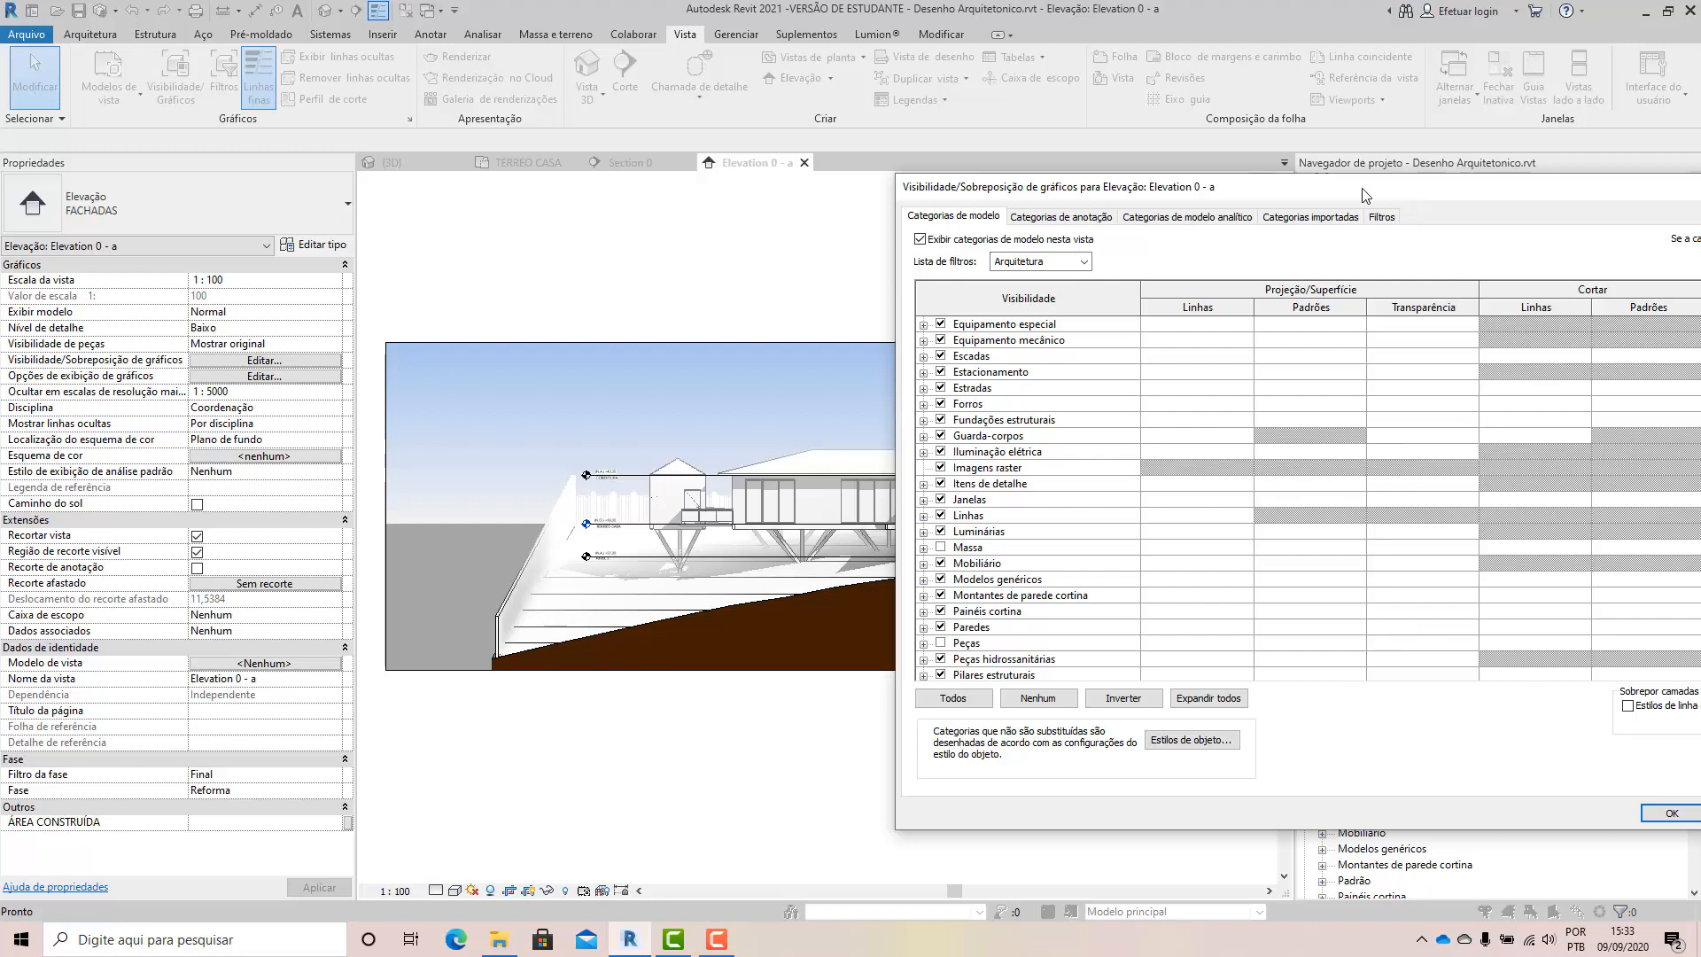
Review the annotation, analytical model and imported categories and the view filters, and close the visibility overrides without changes.
drag(1365, 188, 1300, 183)
click(986, 214)
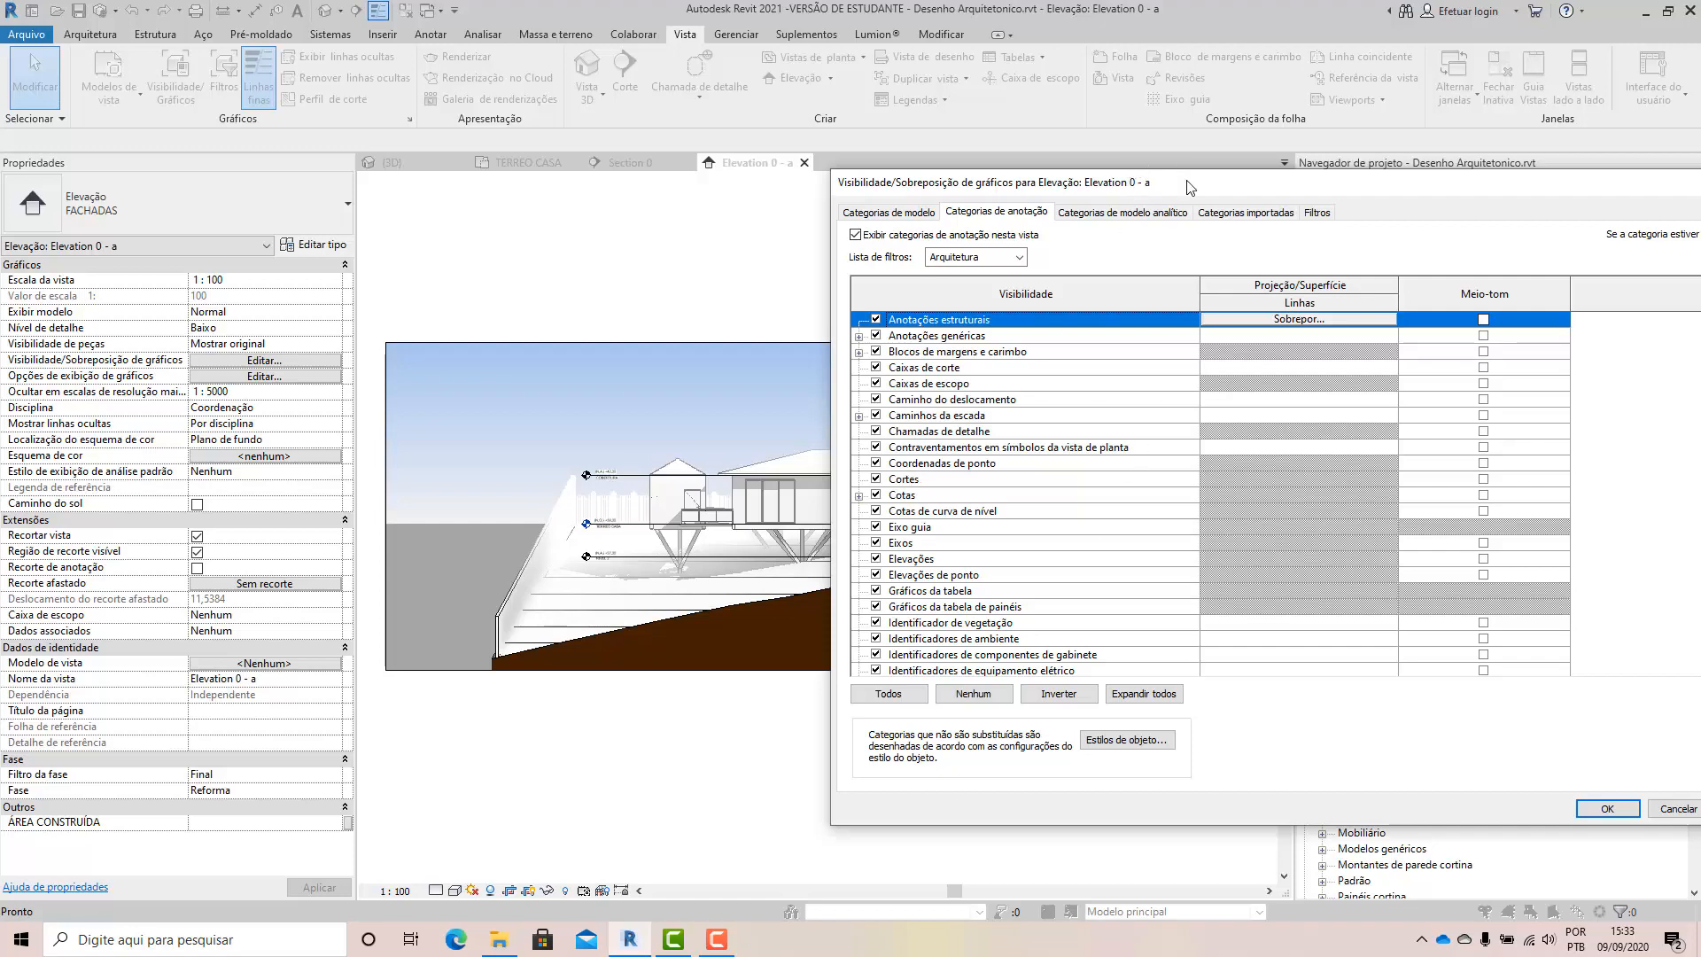
drag(1190, 188, 769, 635)
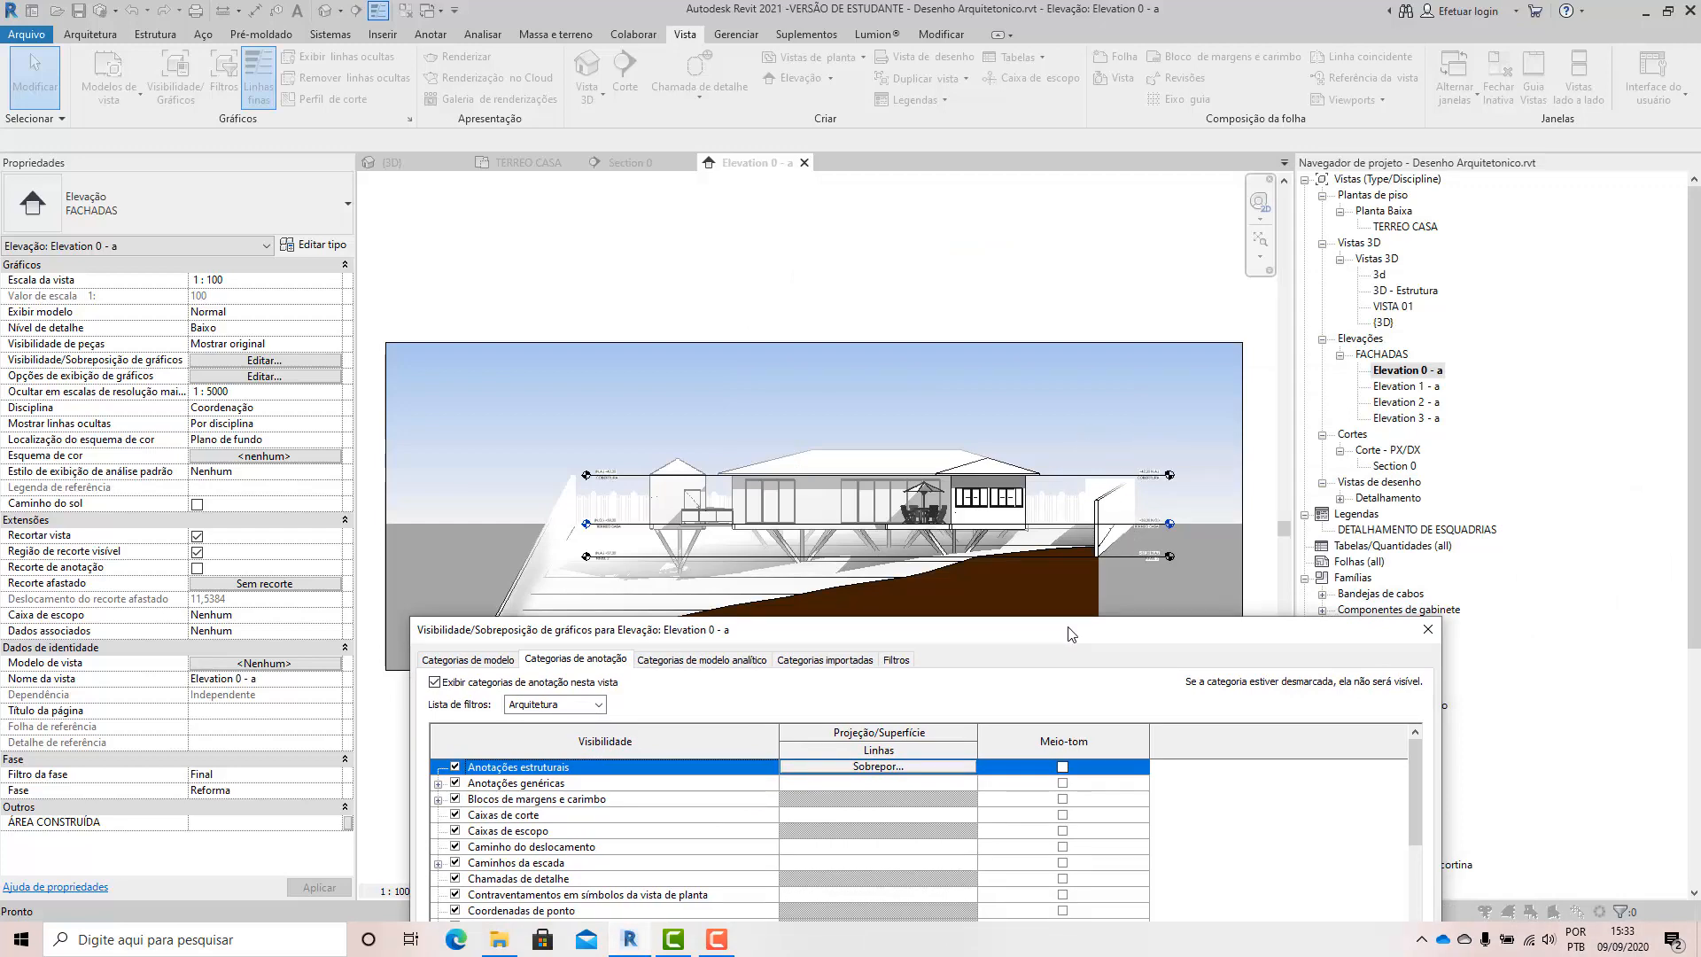
drag(1069, 635, 1041, 256)
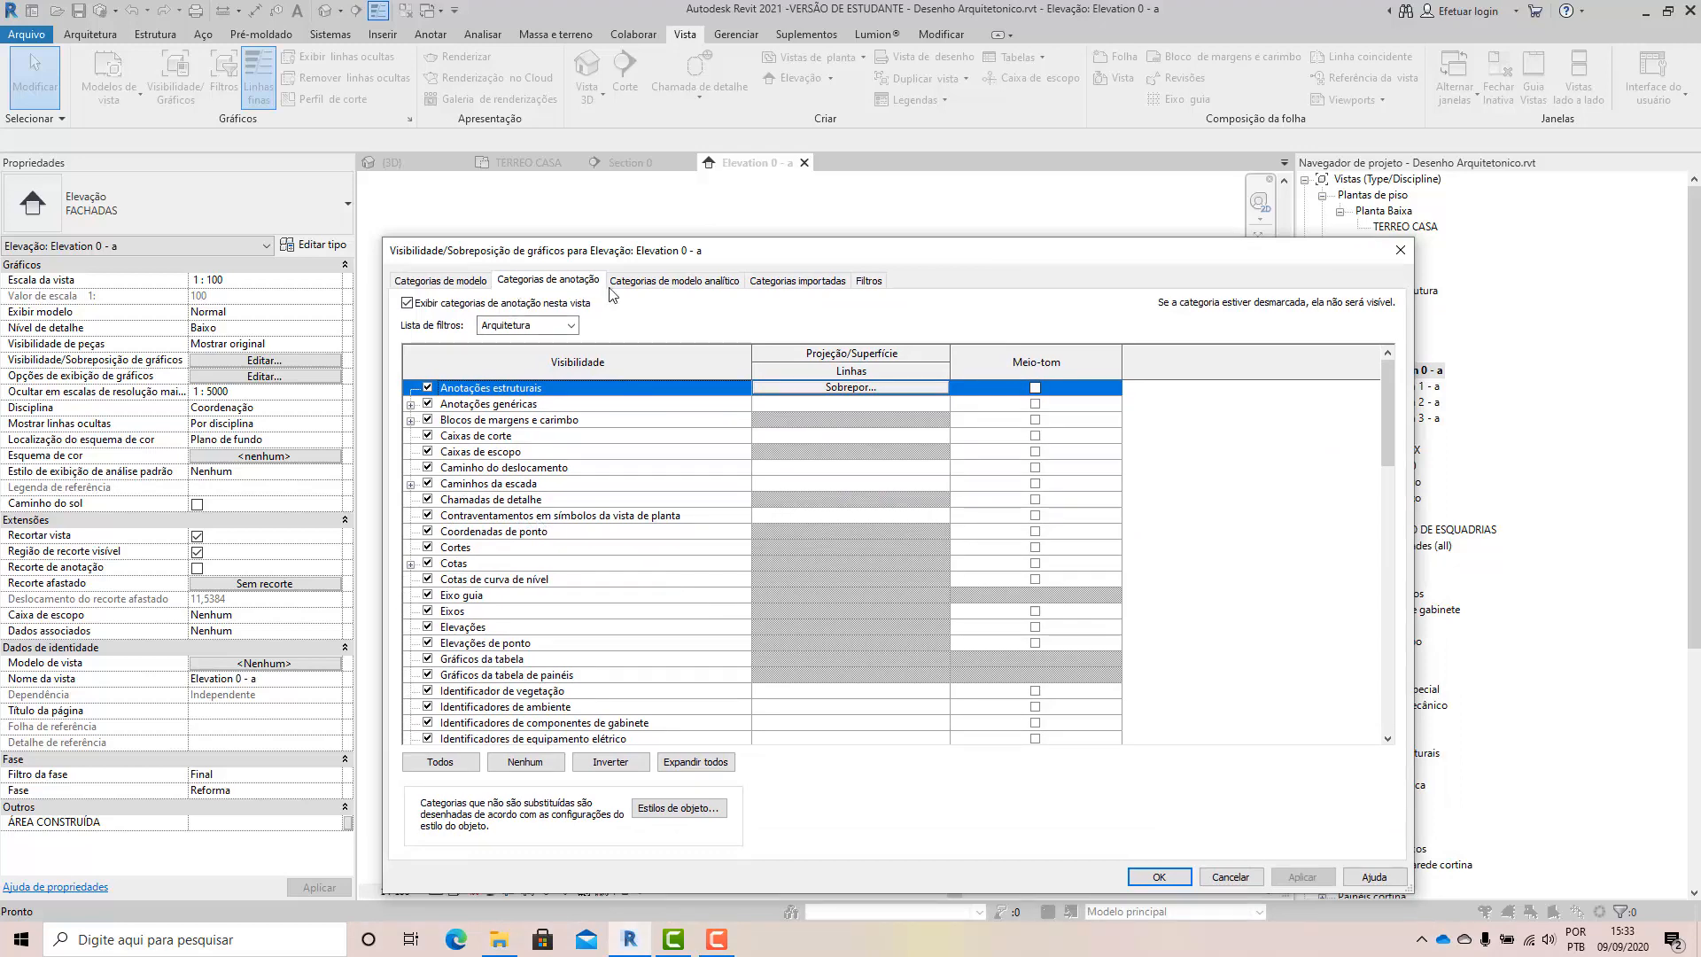
click(644, 282)
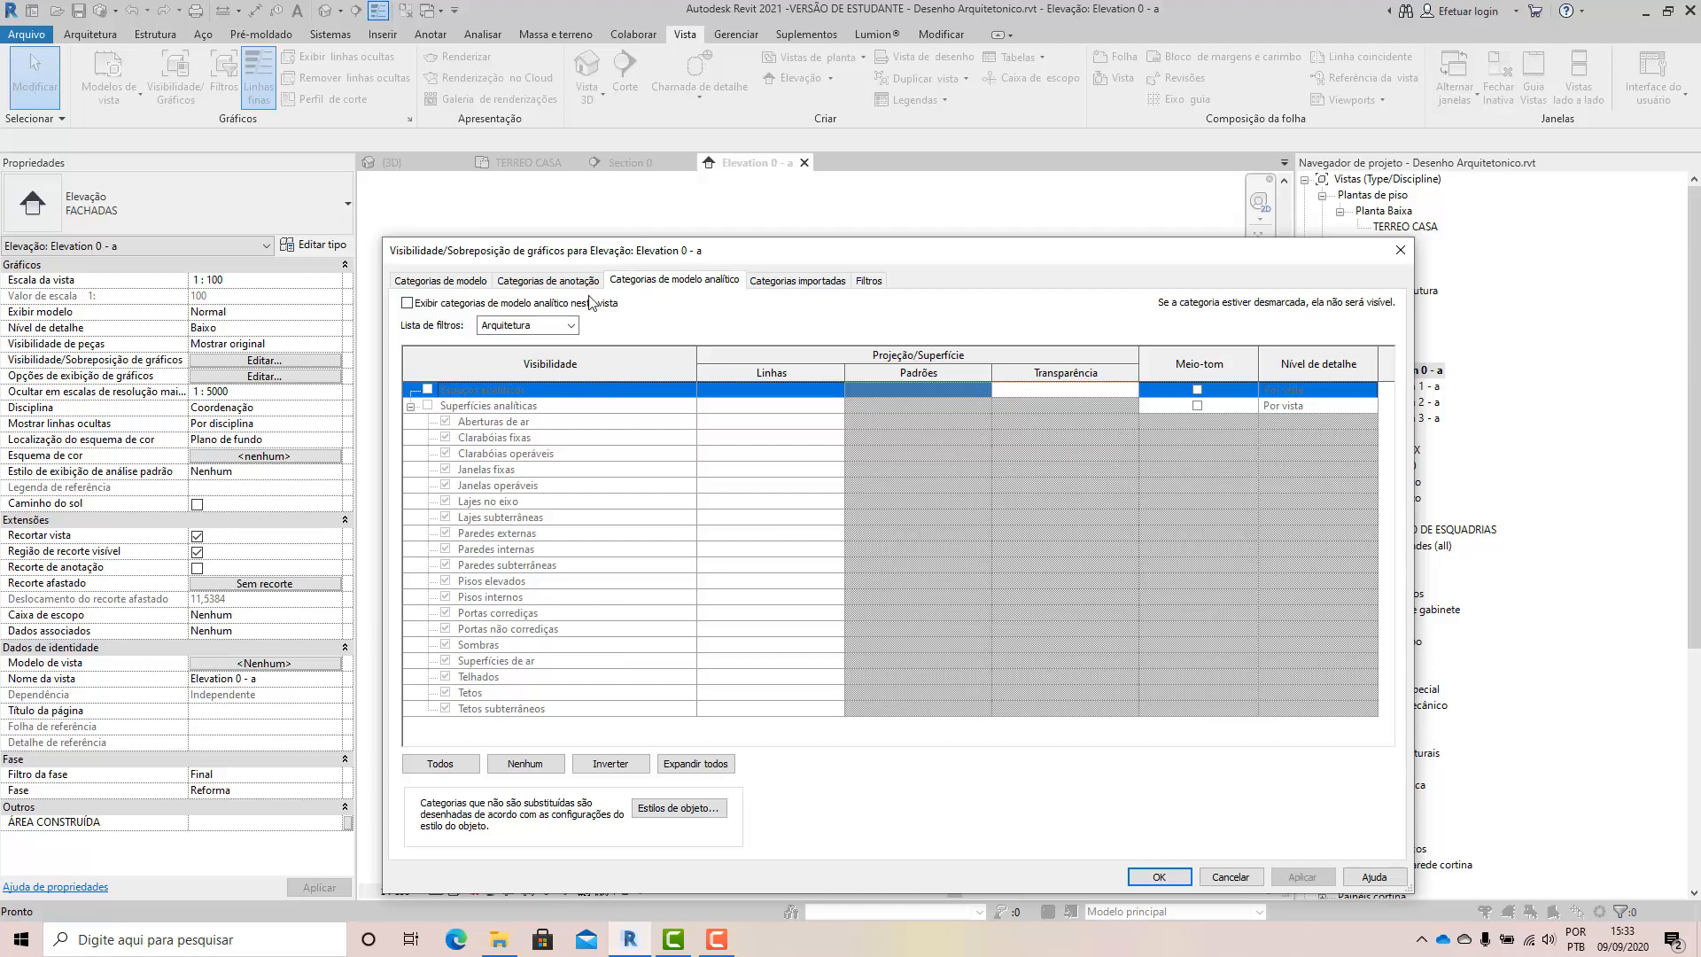
click(808, 281)
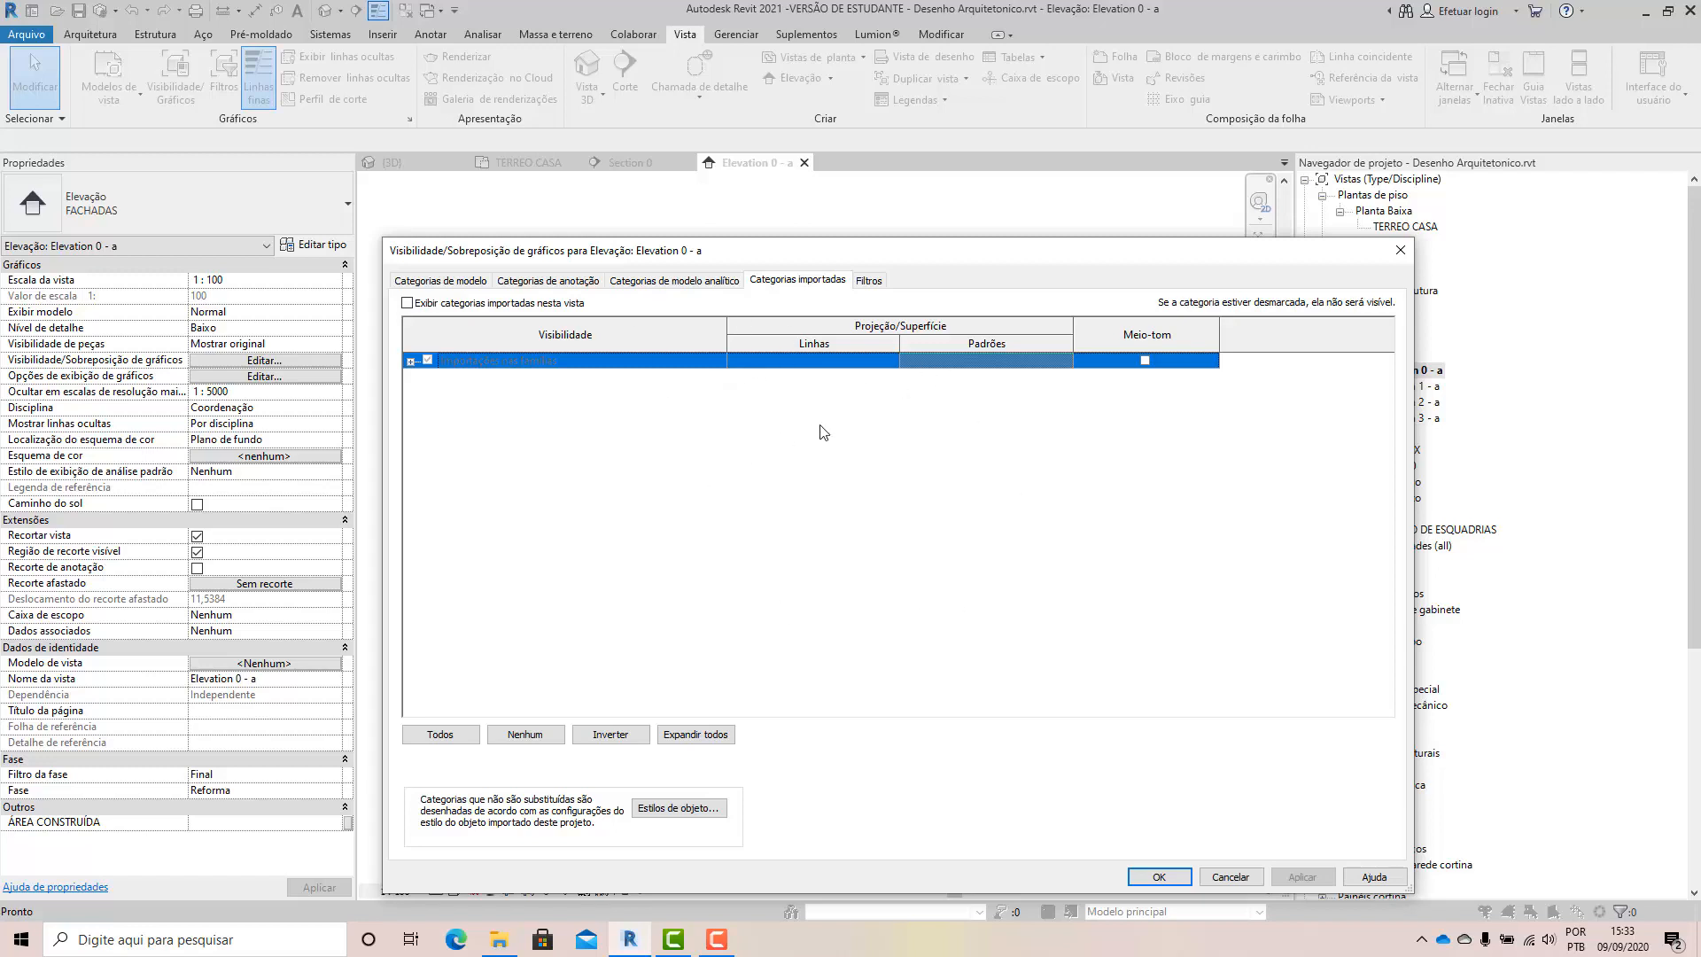
click(867, 282)
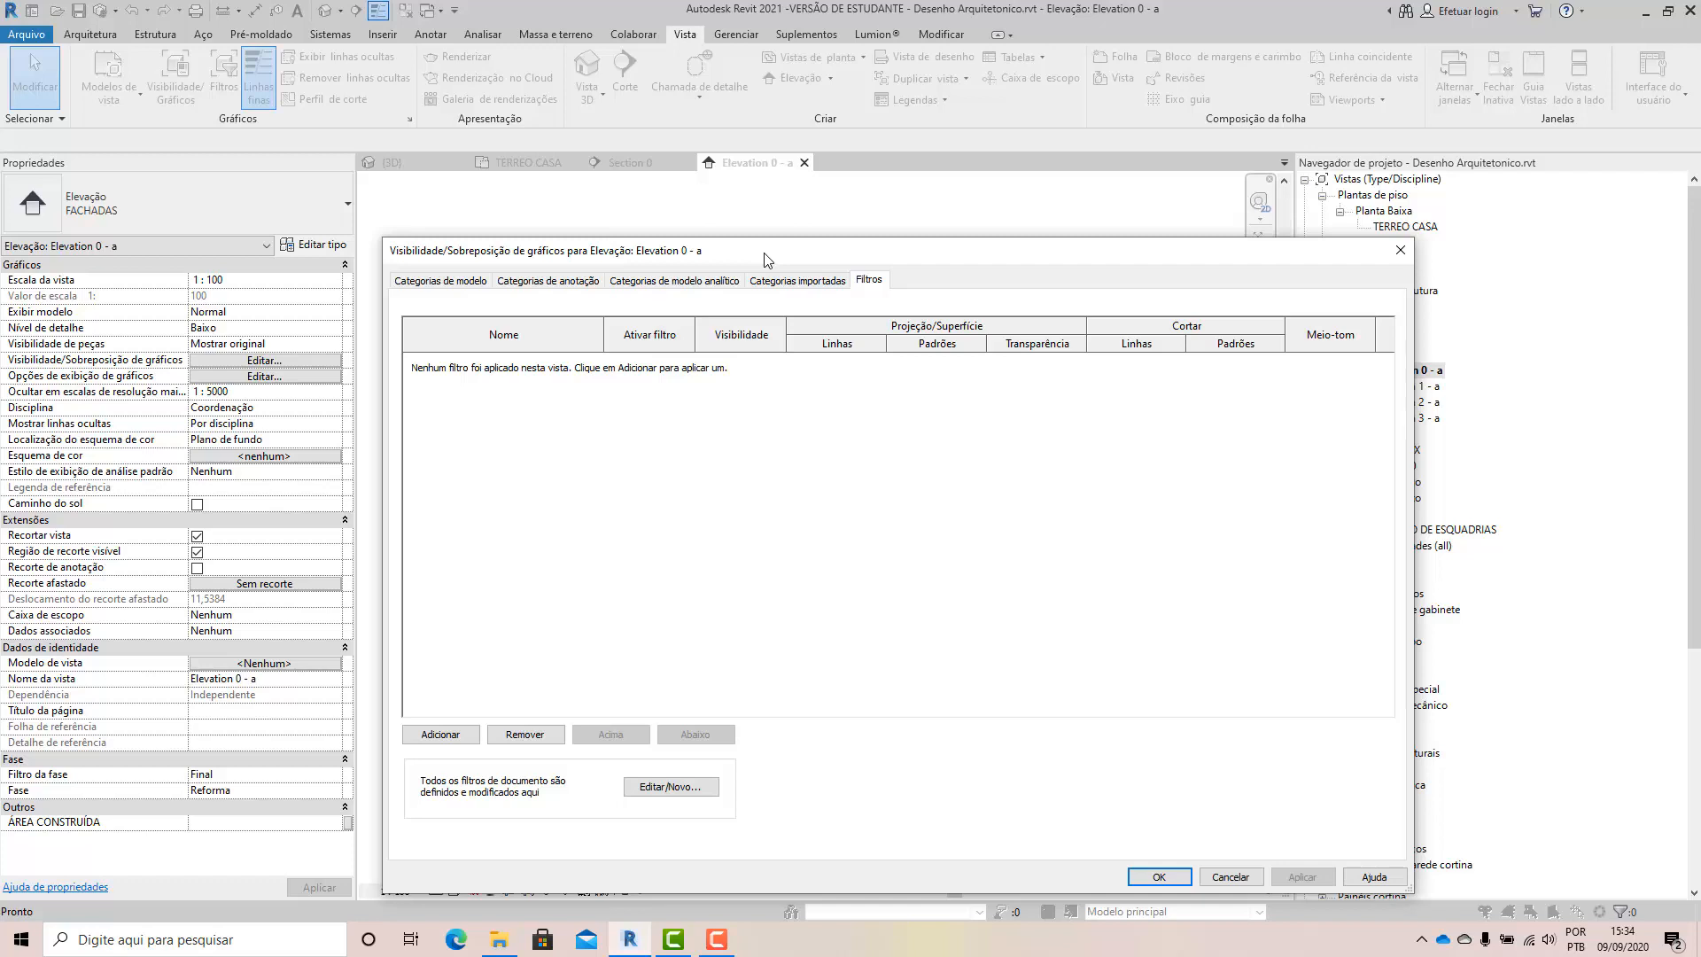
click(1401, 249)
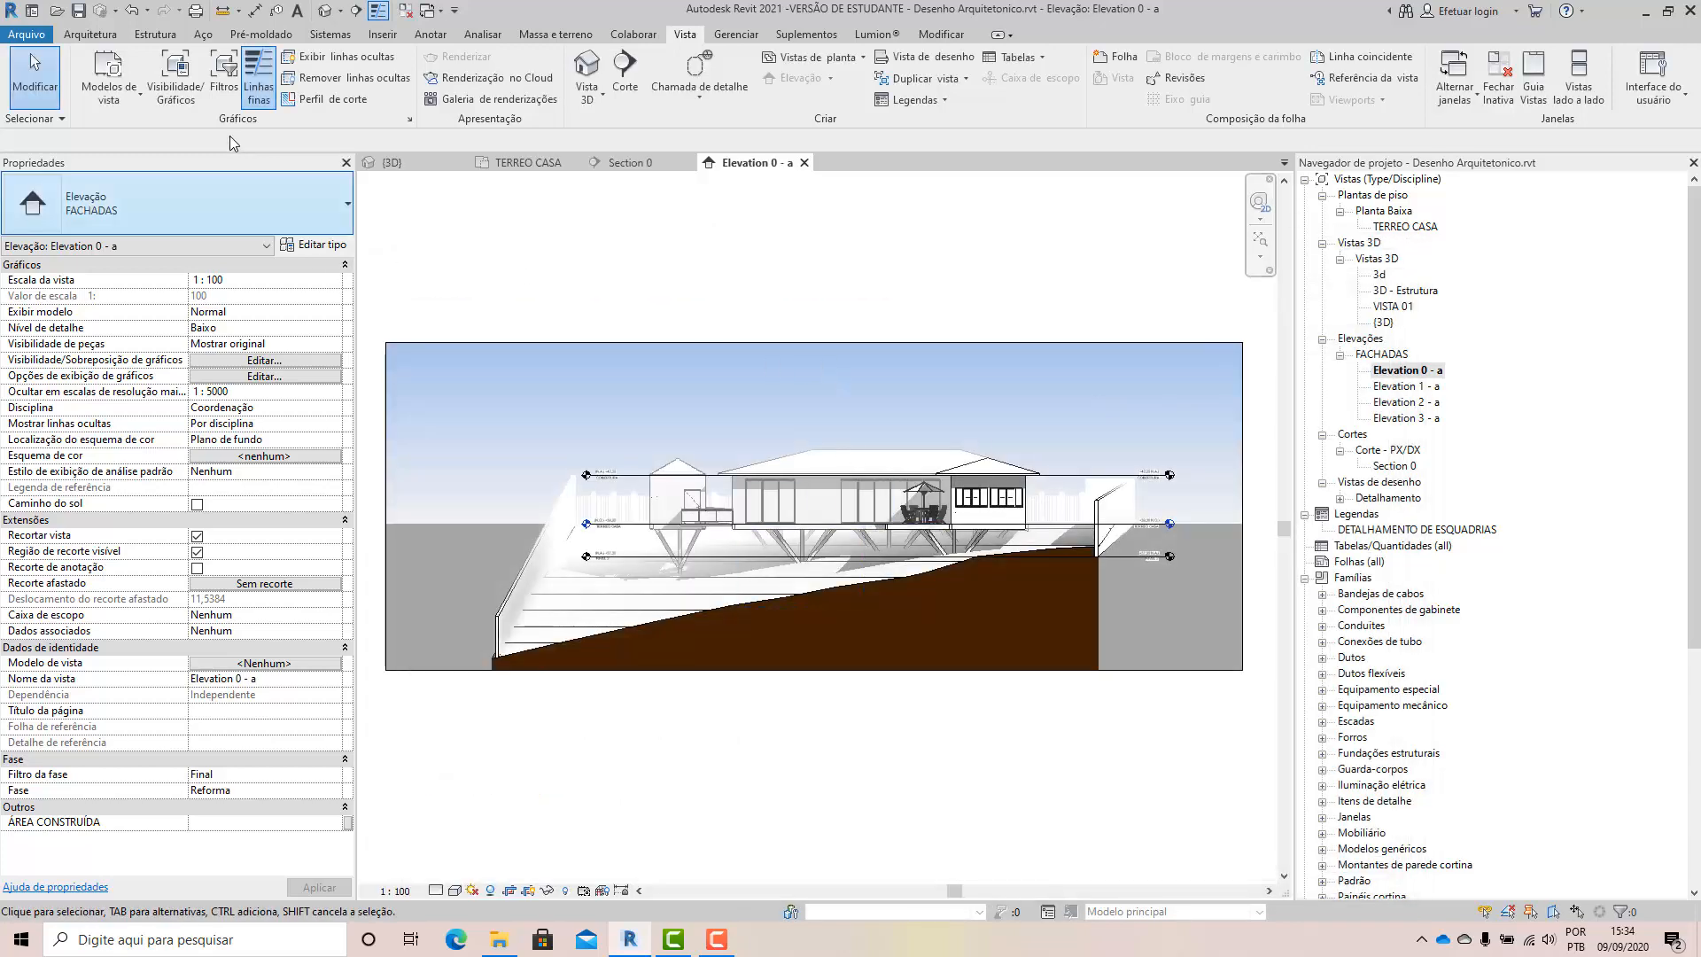
scroll(763, 527, up, 5)
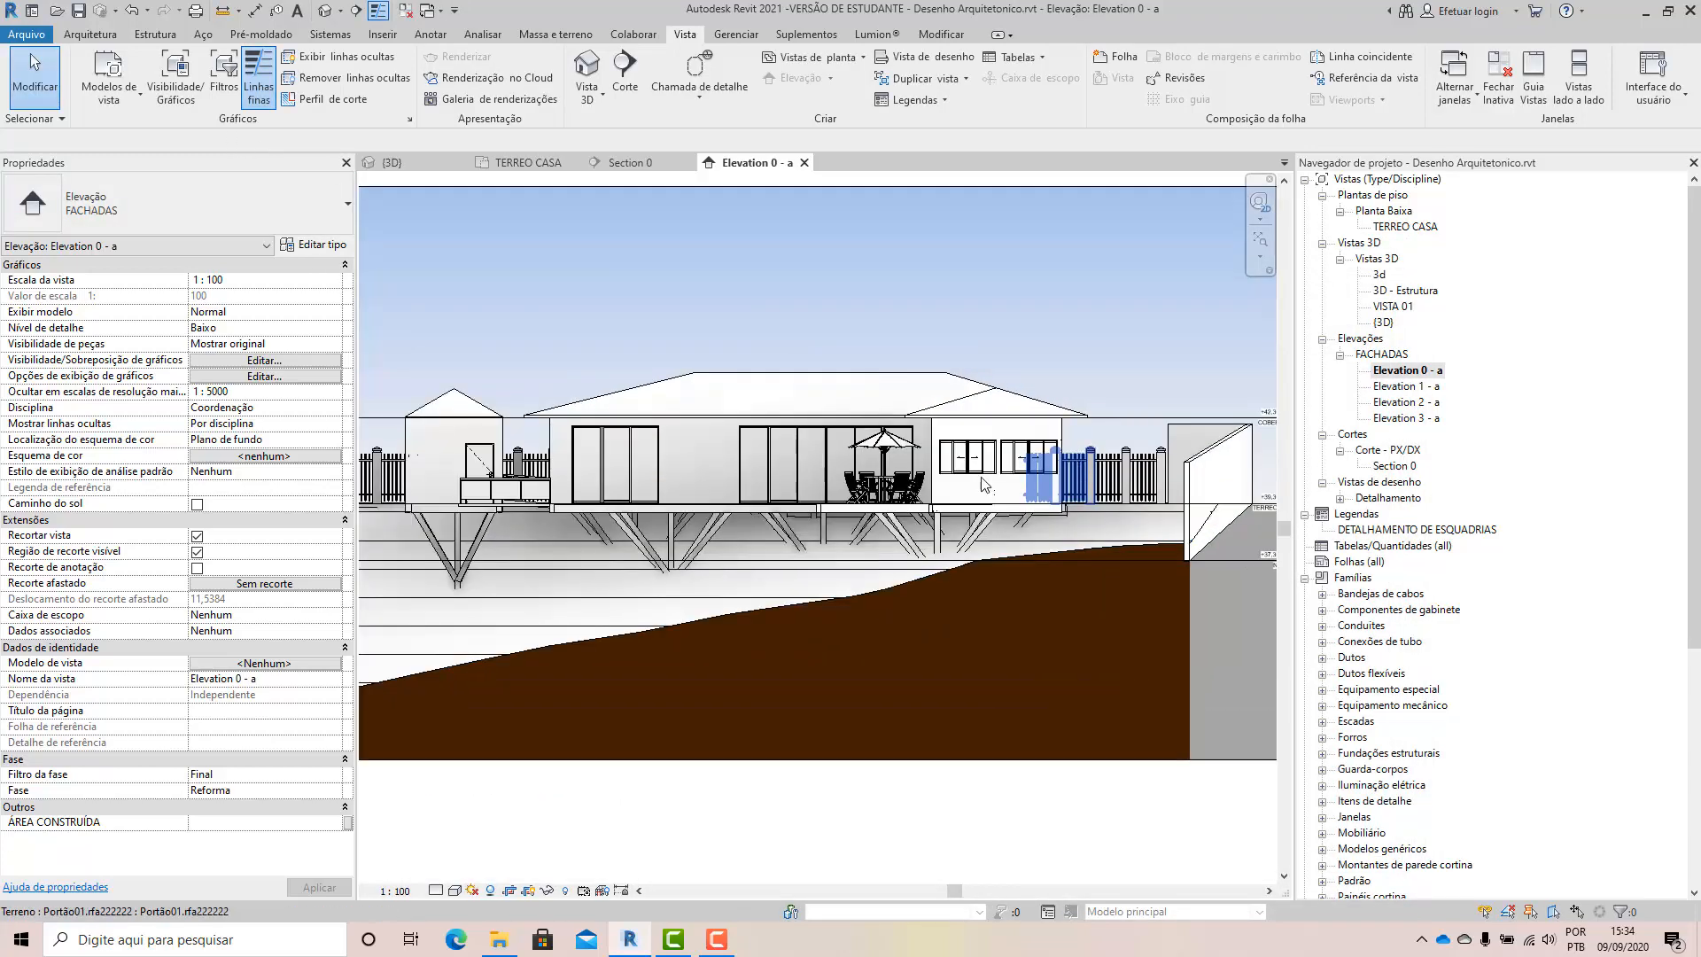
scroll(413, 455, up, 2)
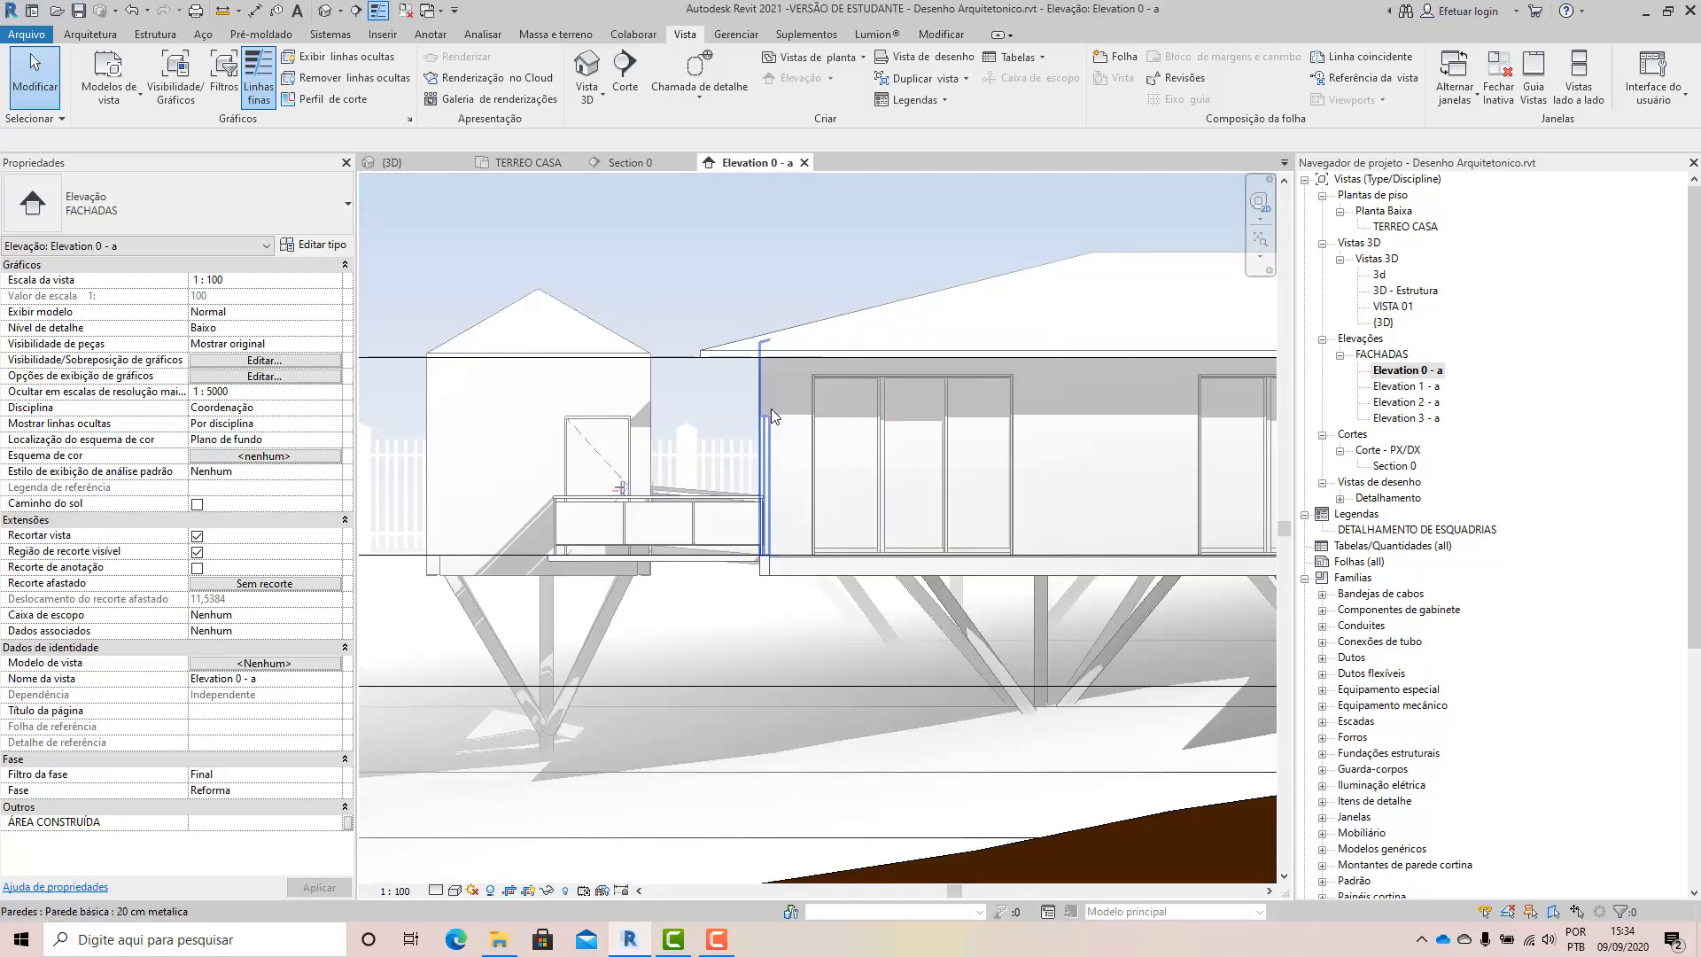
Hide the Paredes model category in the Elevation 0 - a visibility/graphics overrides and apply it, exposing the drawing behind the dialog.
click(771, 407)
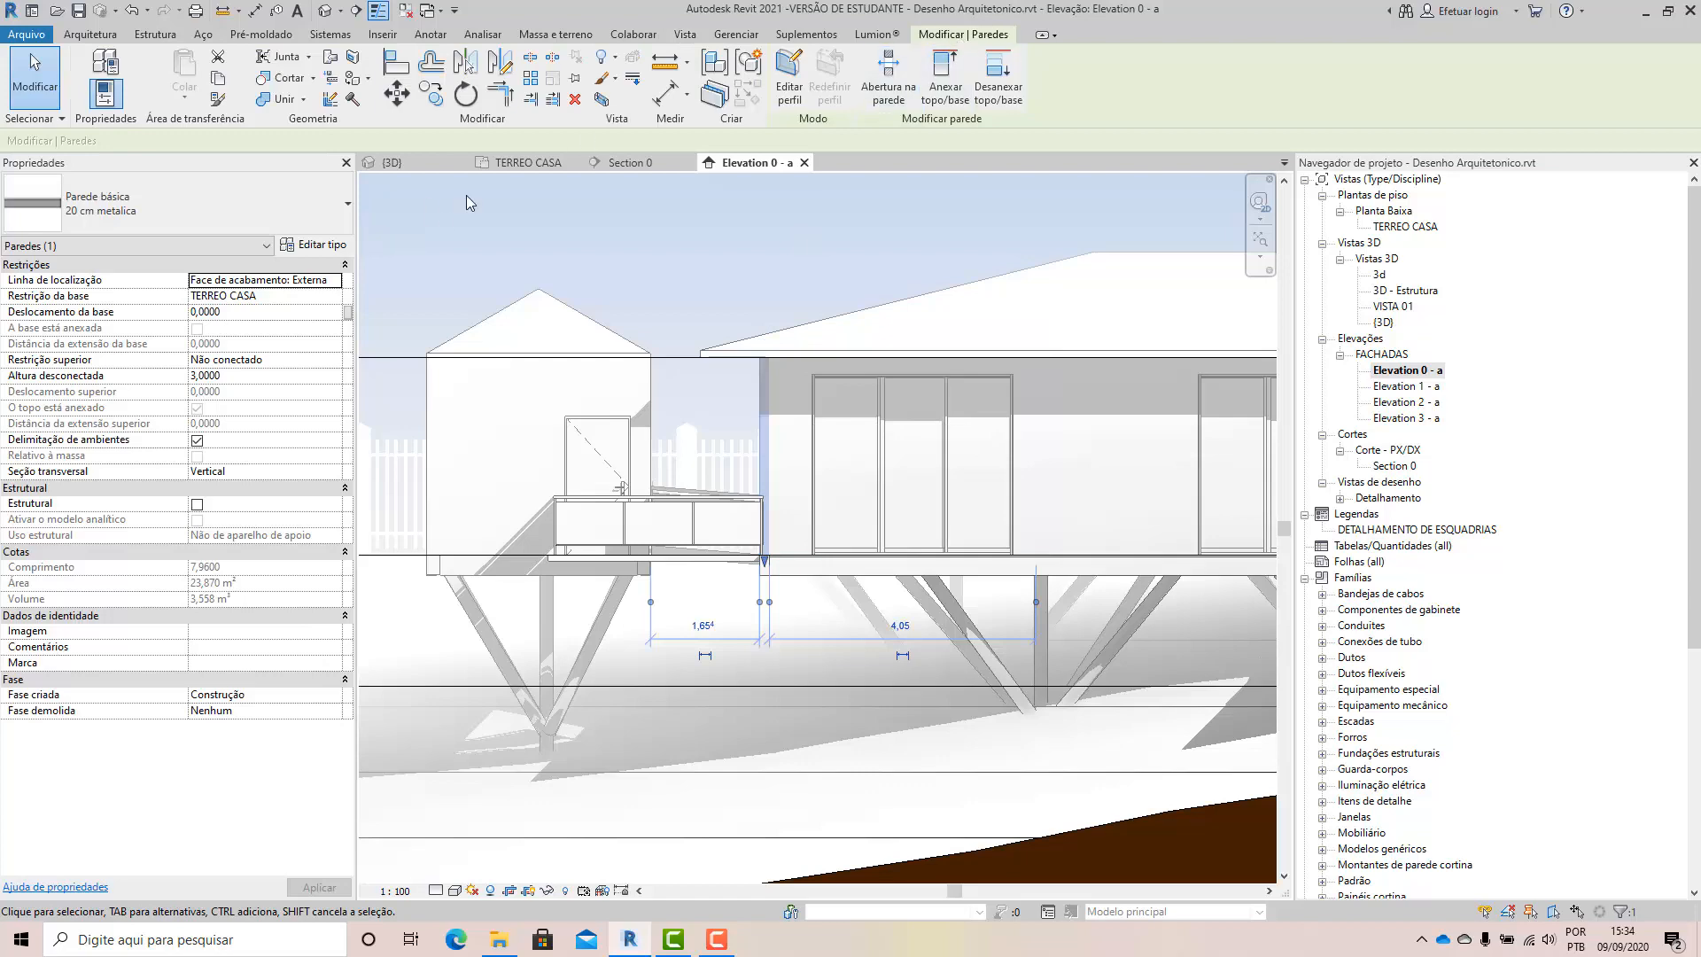
key(Escape)
key(v)
key(g)
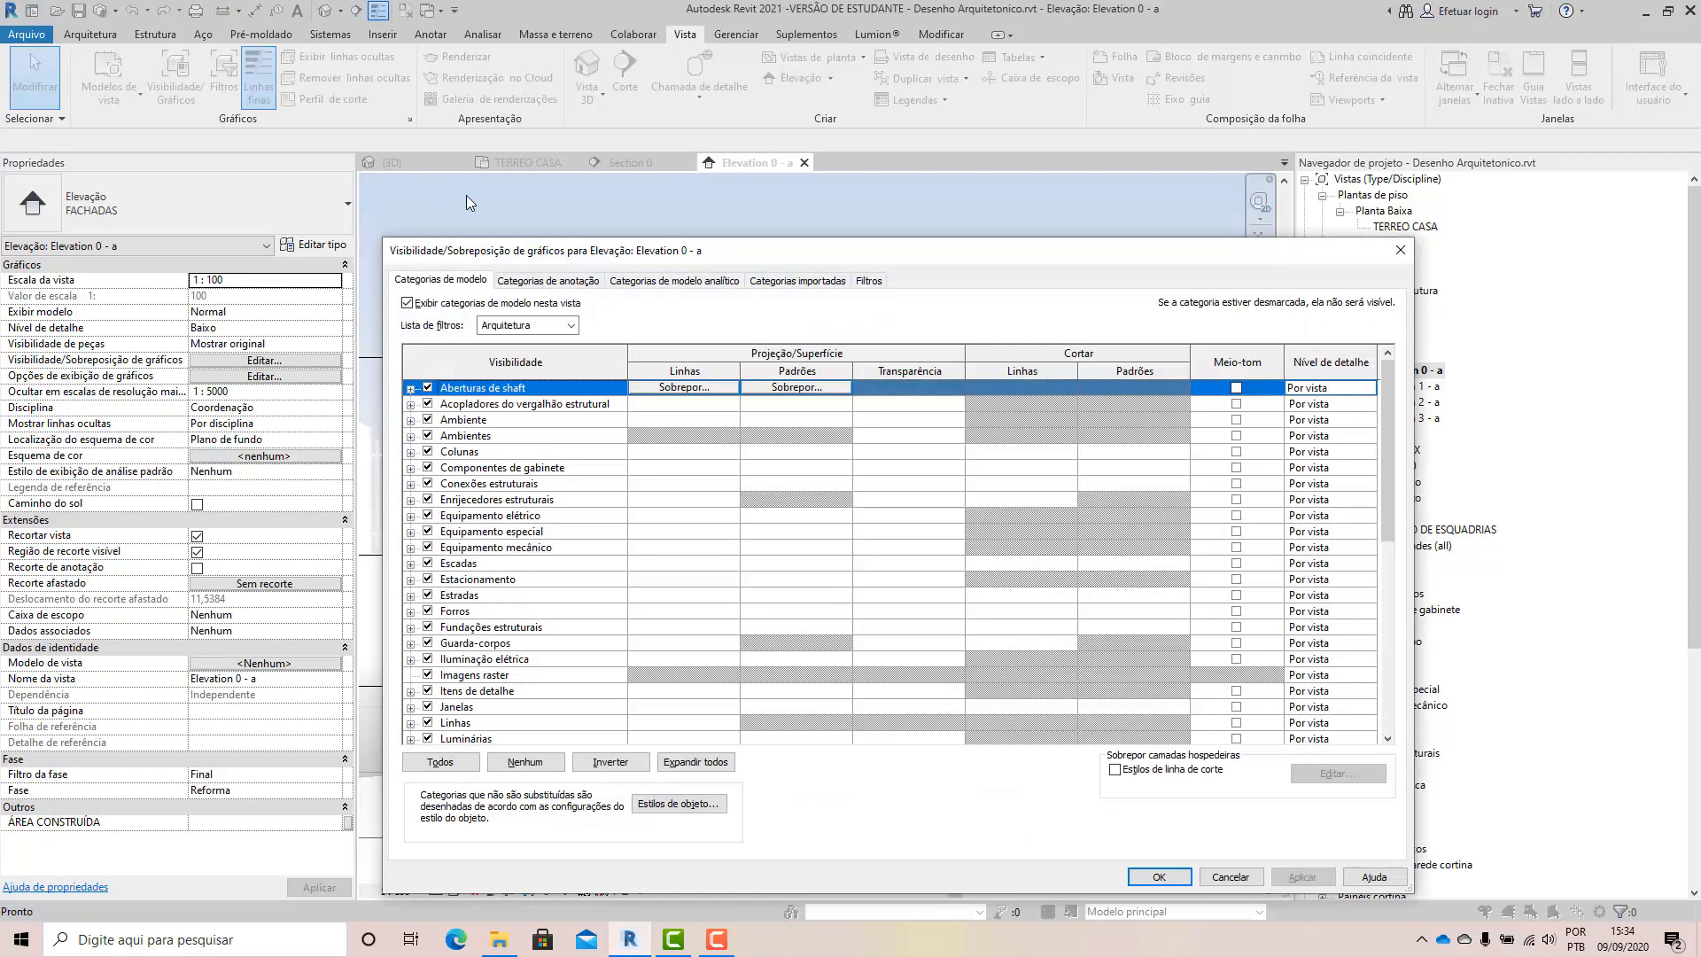
scroll(521, 536, down, 4)
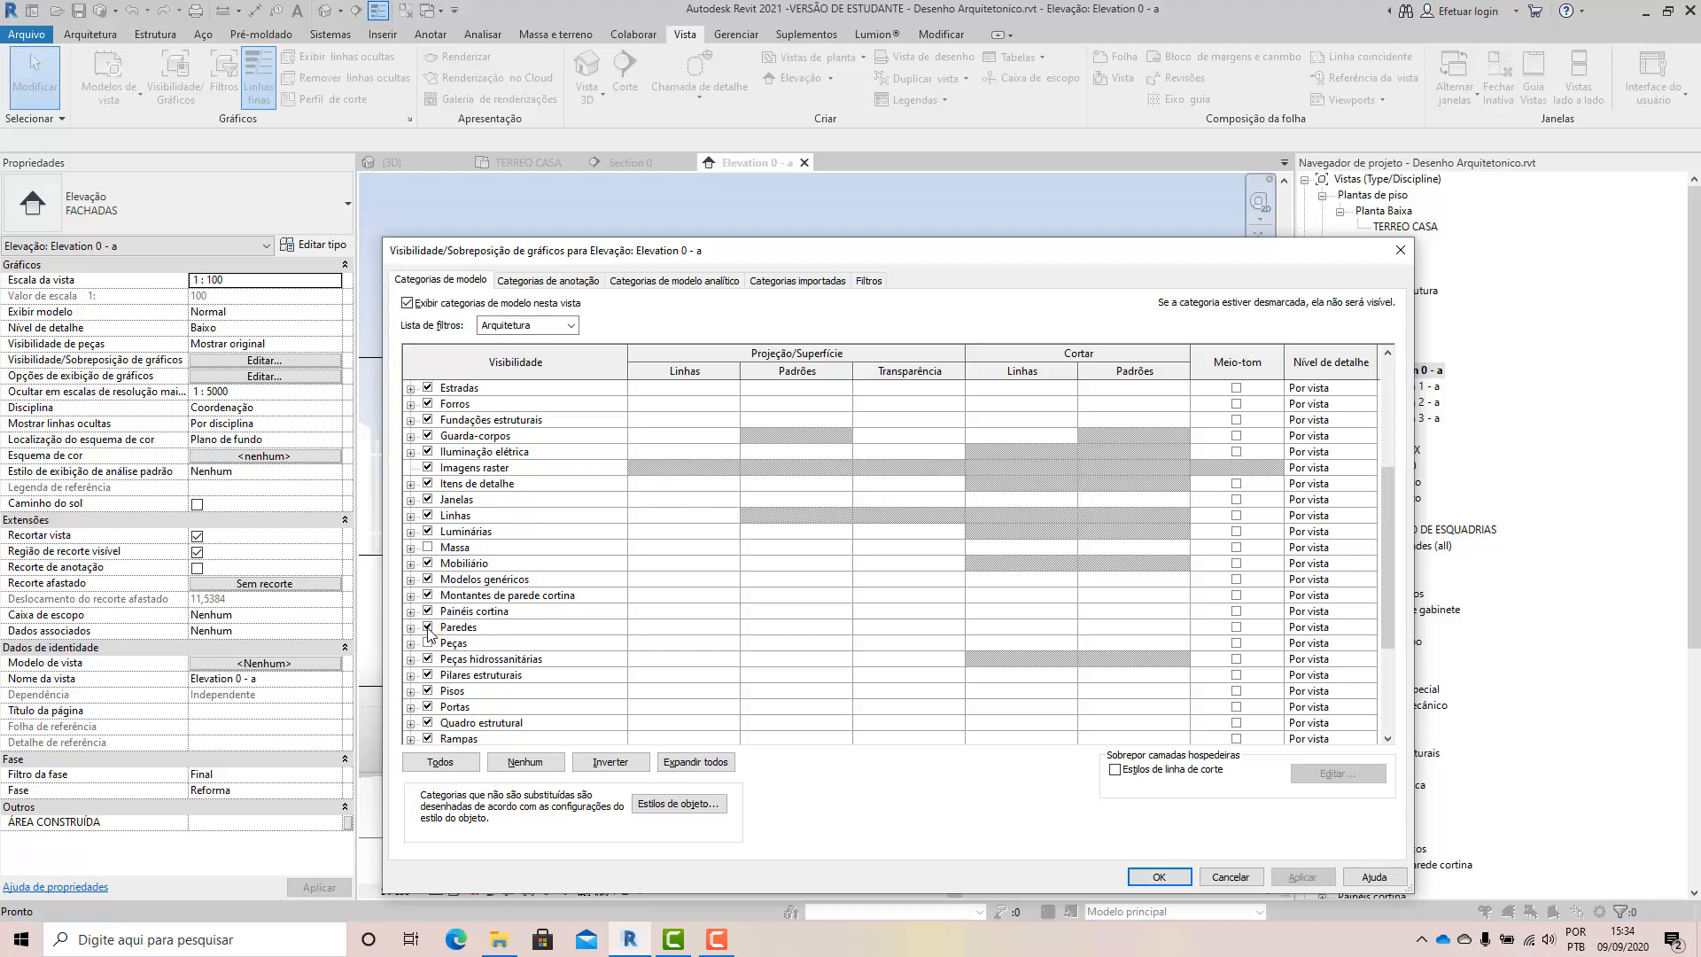
click(429, 632)
drag(897, 255, 381, 168)
click(783, 794)
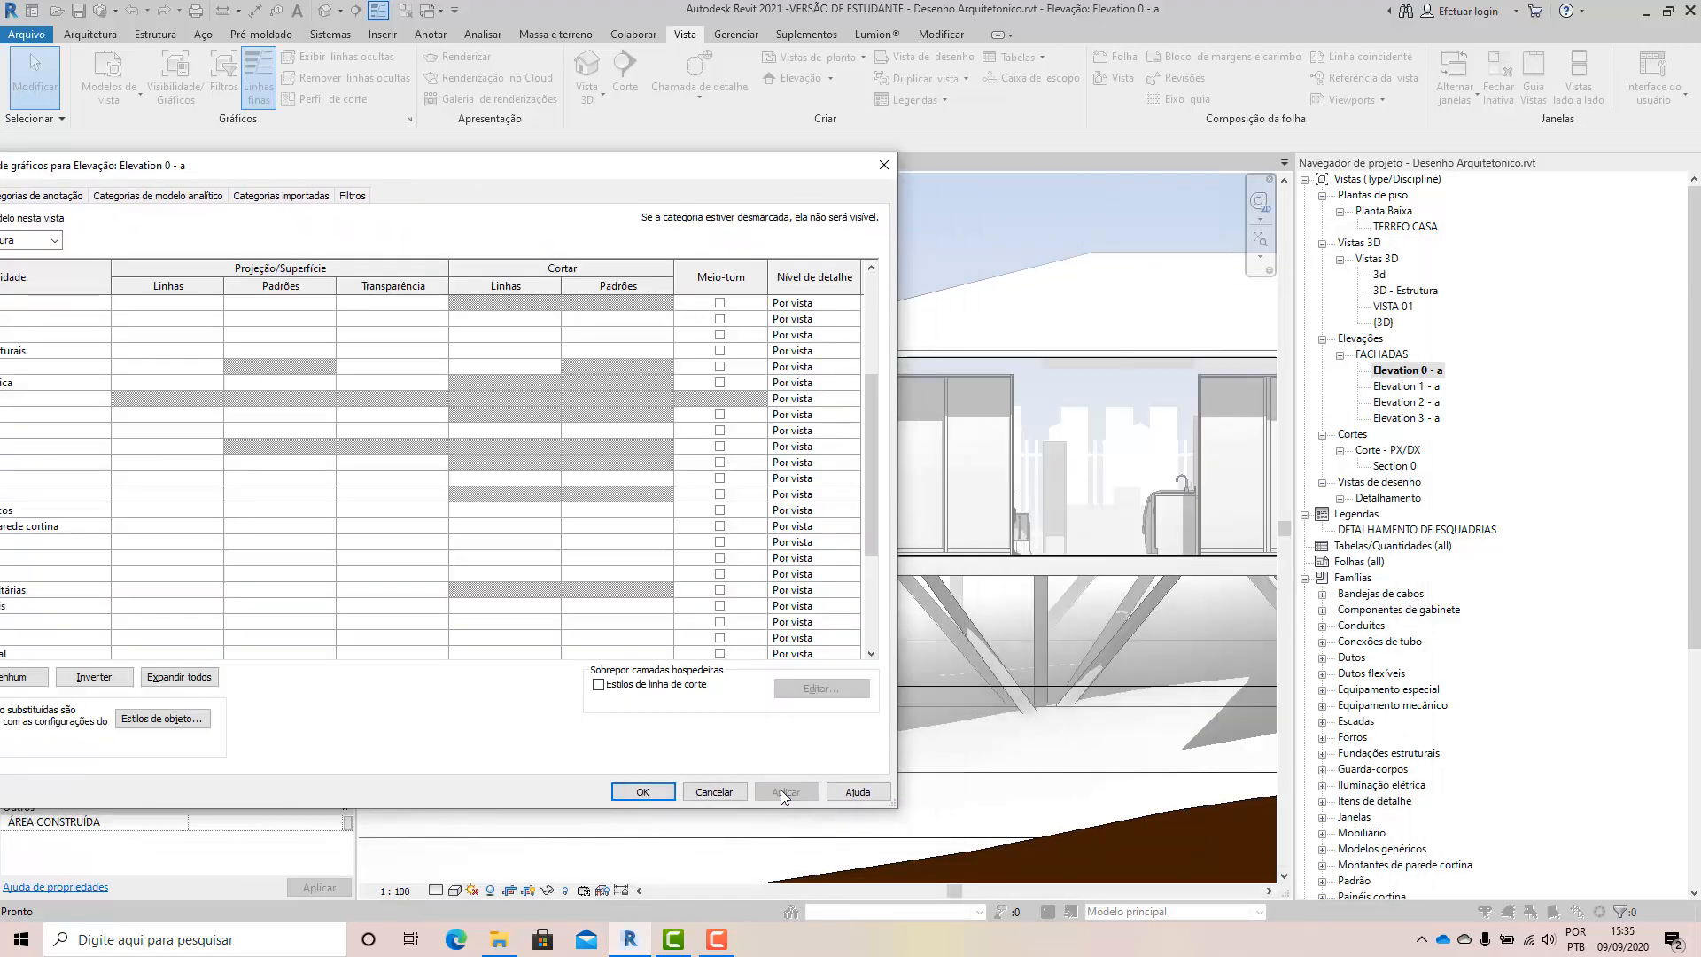
Turn the Paredes category back on in the elevation's visibility overrides and accept the change.
drag(600, 173, 868, 175)
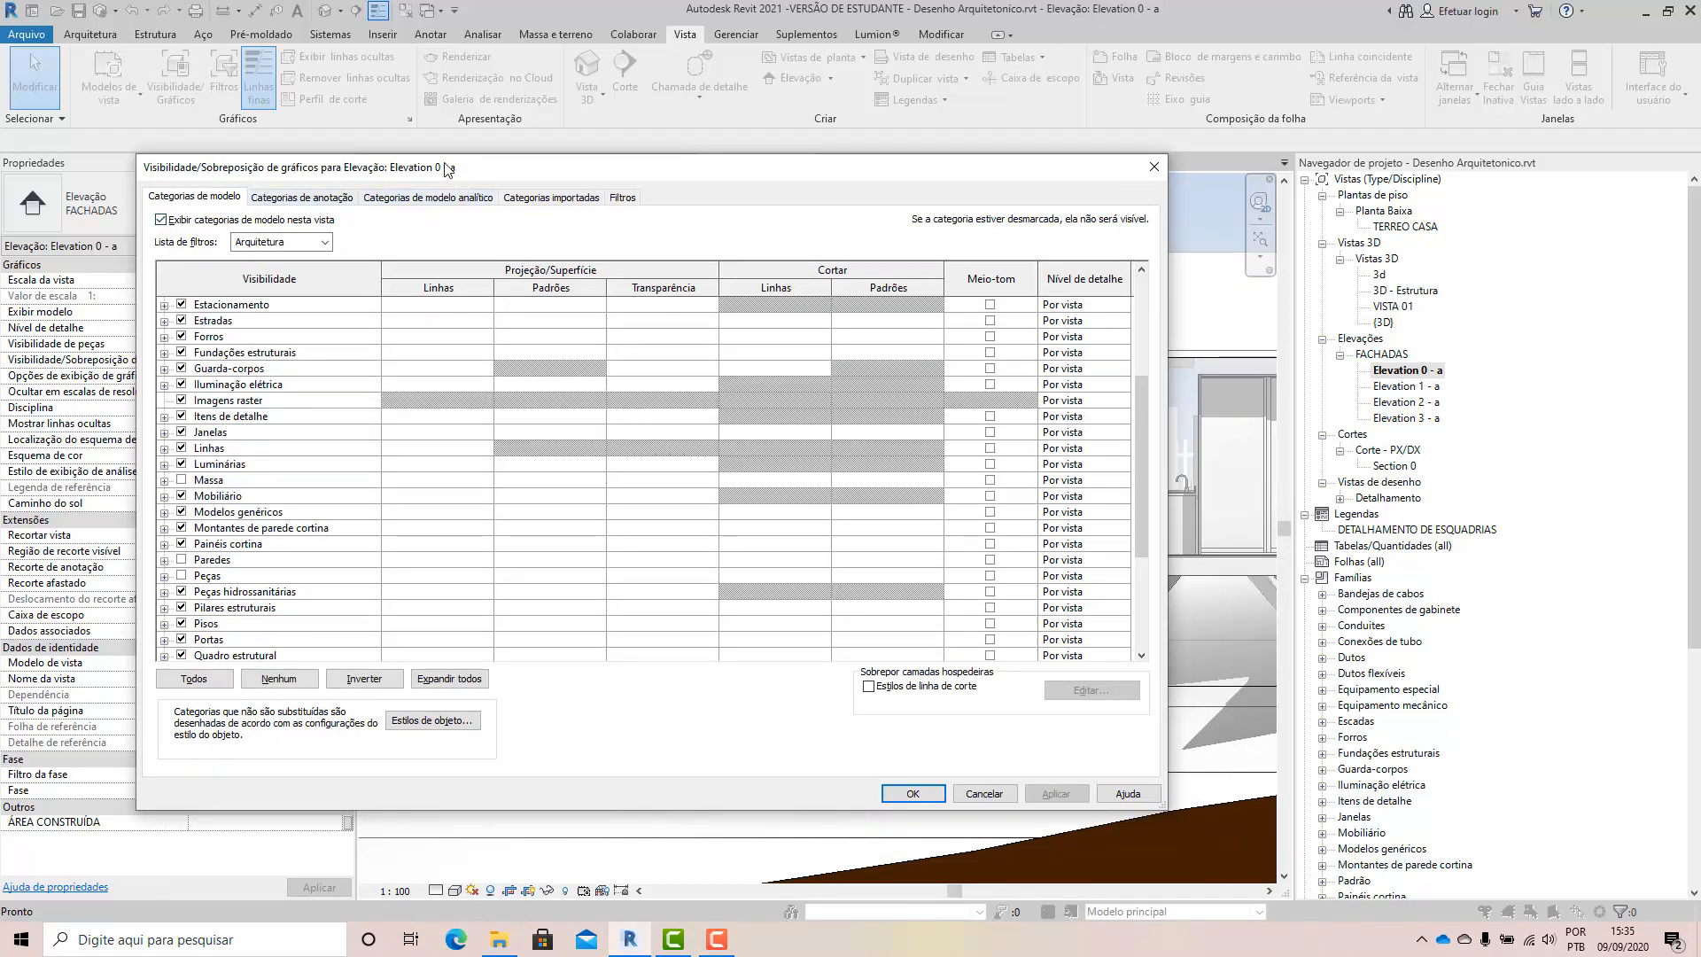
click(182, 560)
click(913, 793)
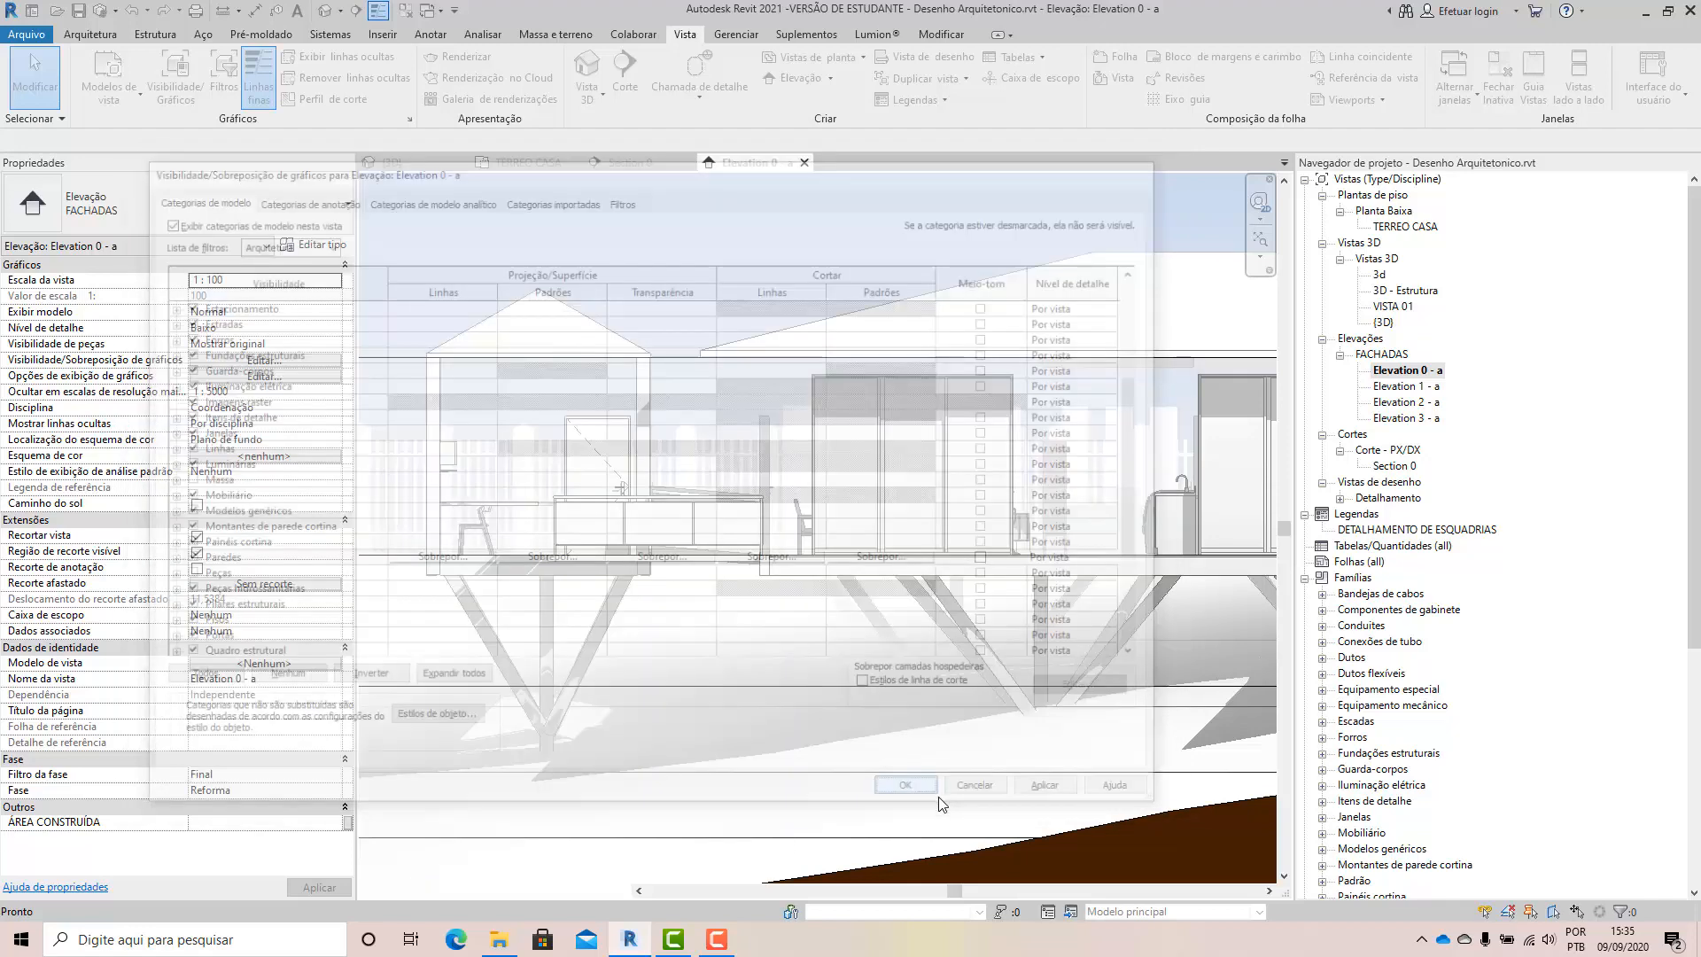
Open the TERREO CASA floor plan and hide its Paredes category through the visibility/graphics overrides.
double_click(1406, 227)
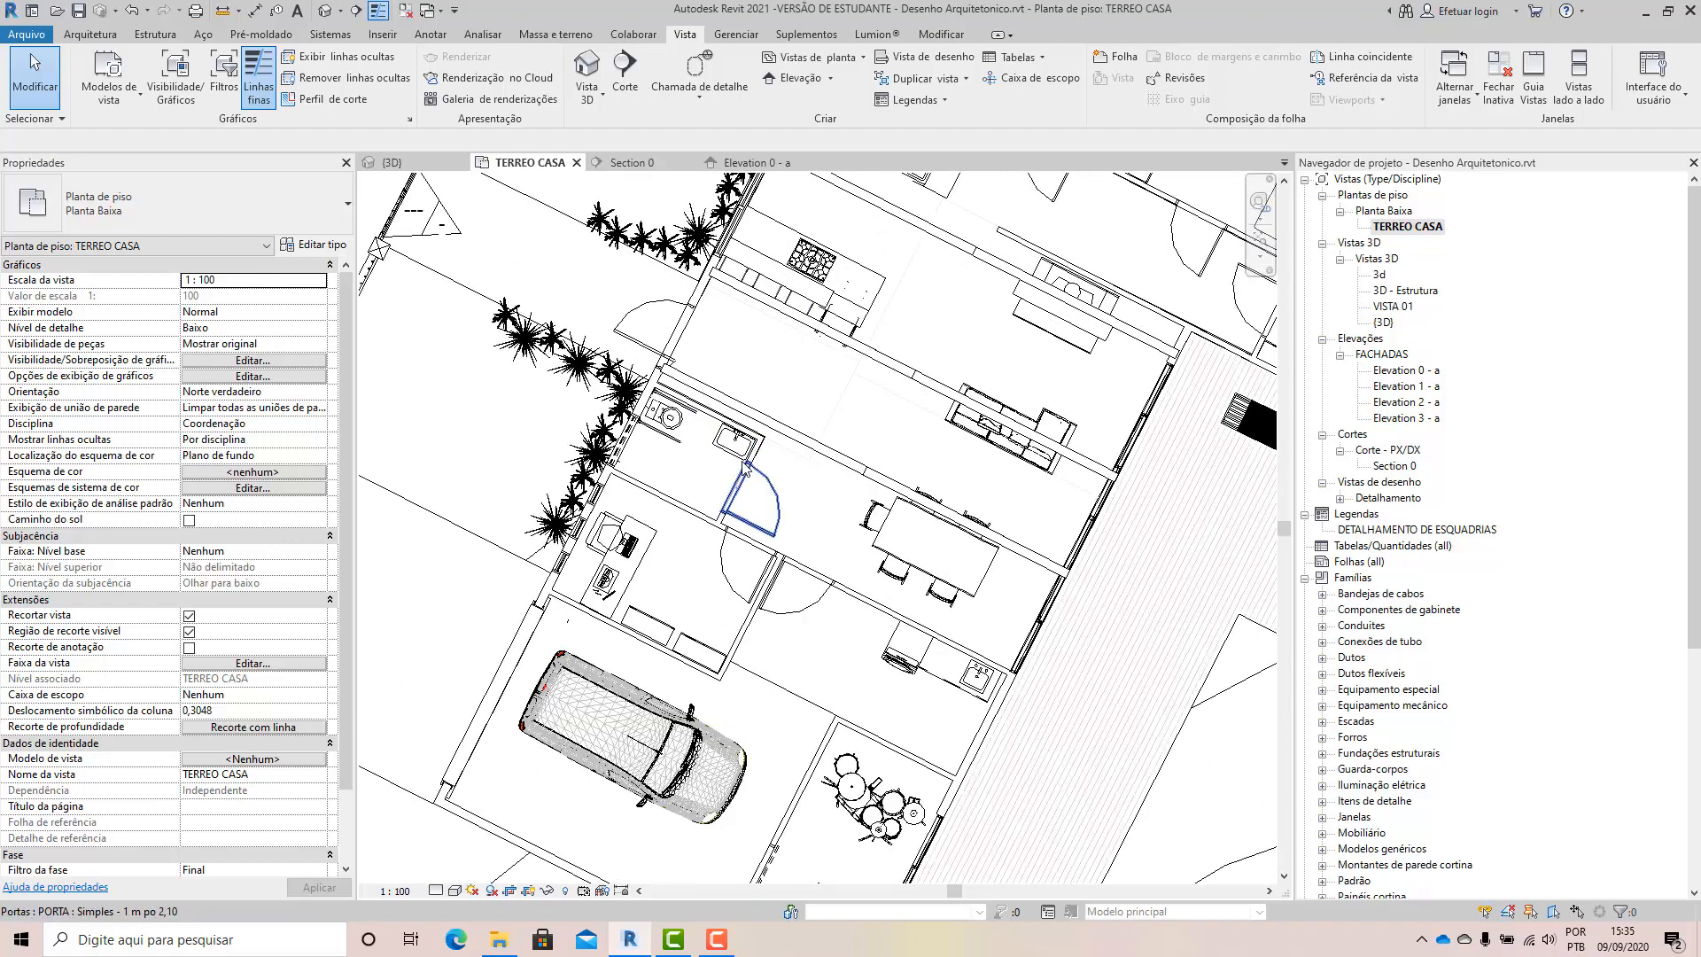
key(v)
key(v)
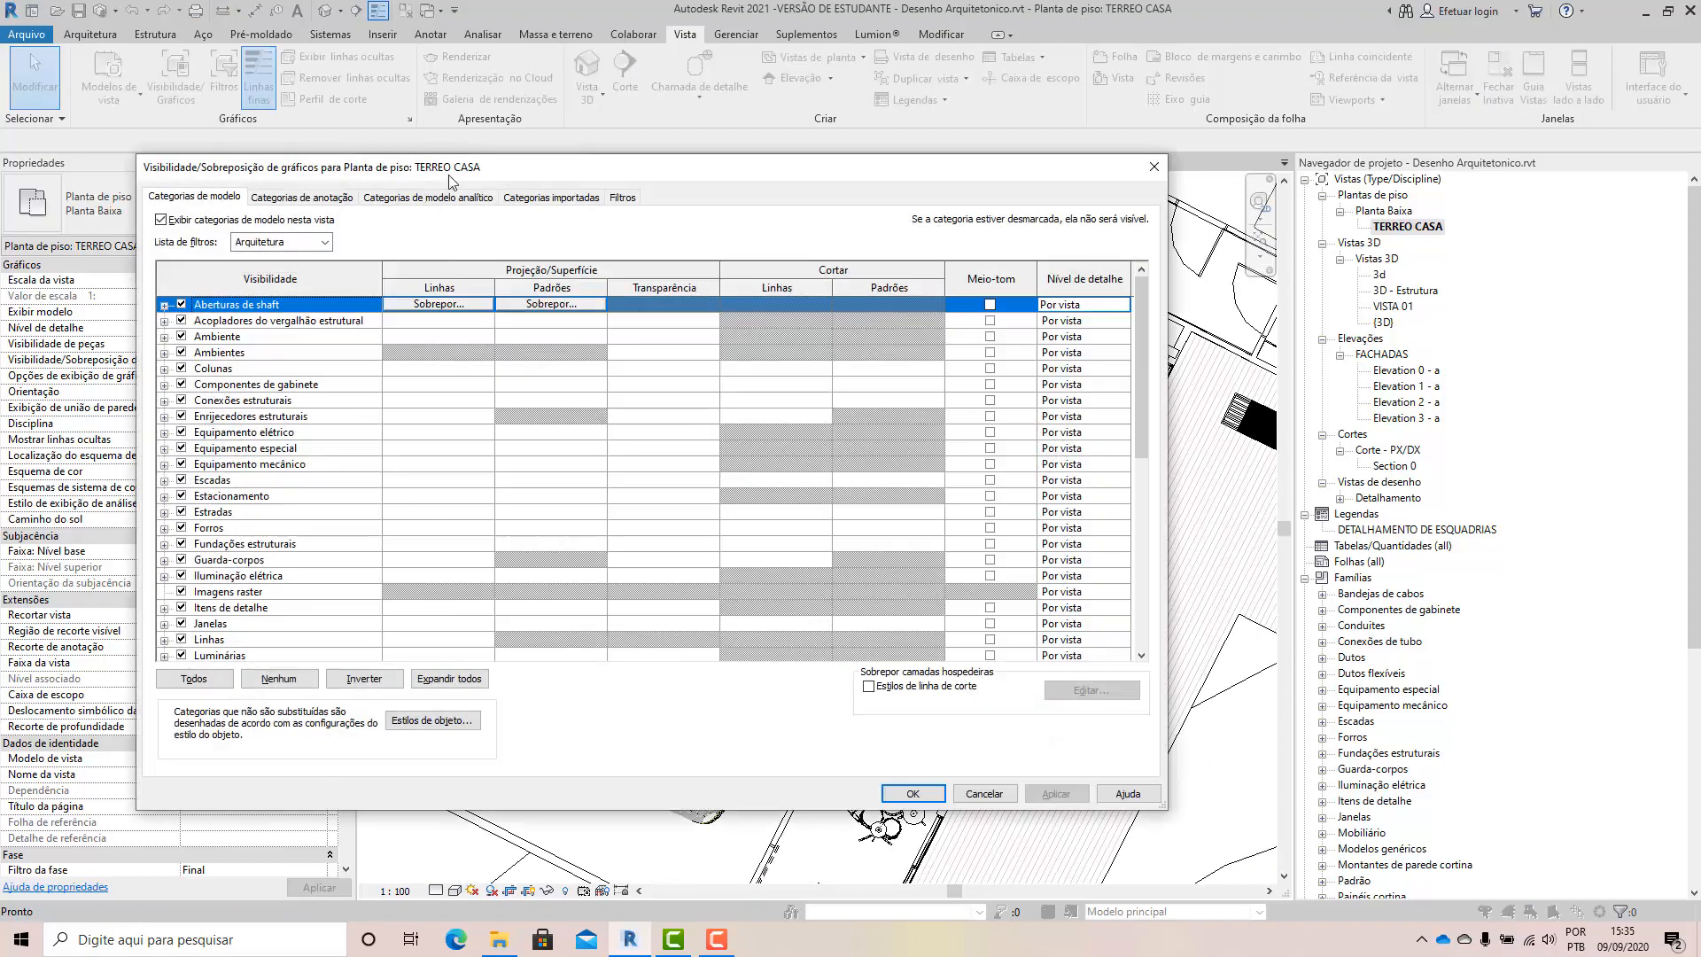
drag(532, 171, 394, 365)
drag(991, 371, 1298, 140)
scroll(1037, 541, down, 2)
scroll(990, 574, down, 2)
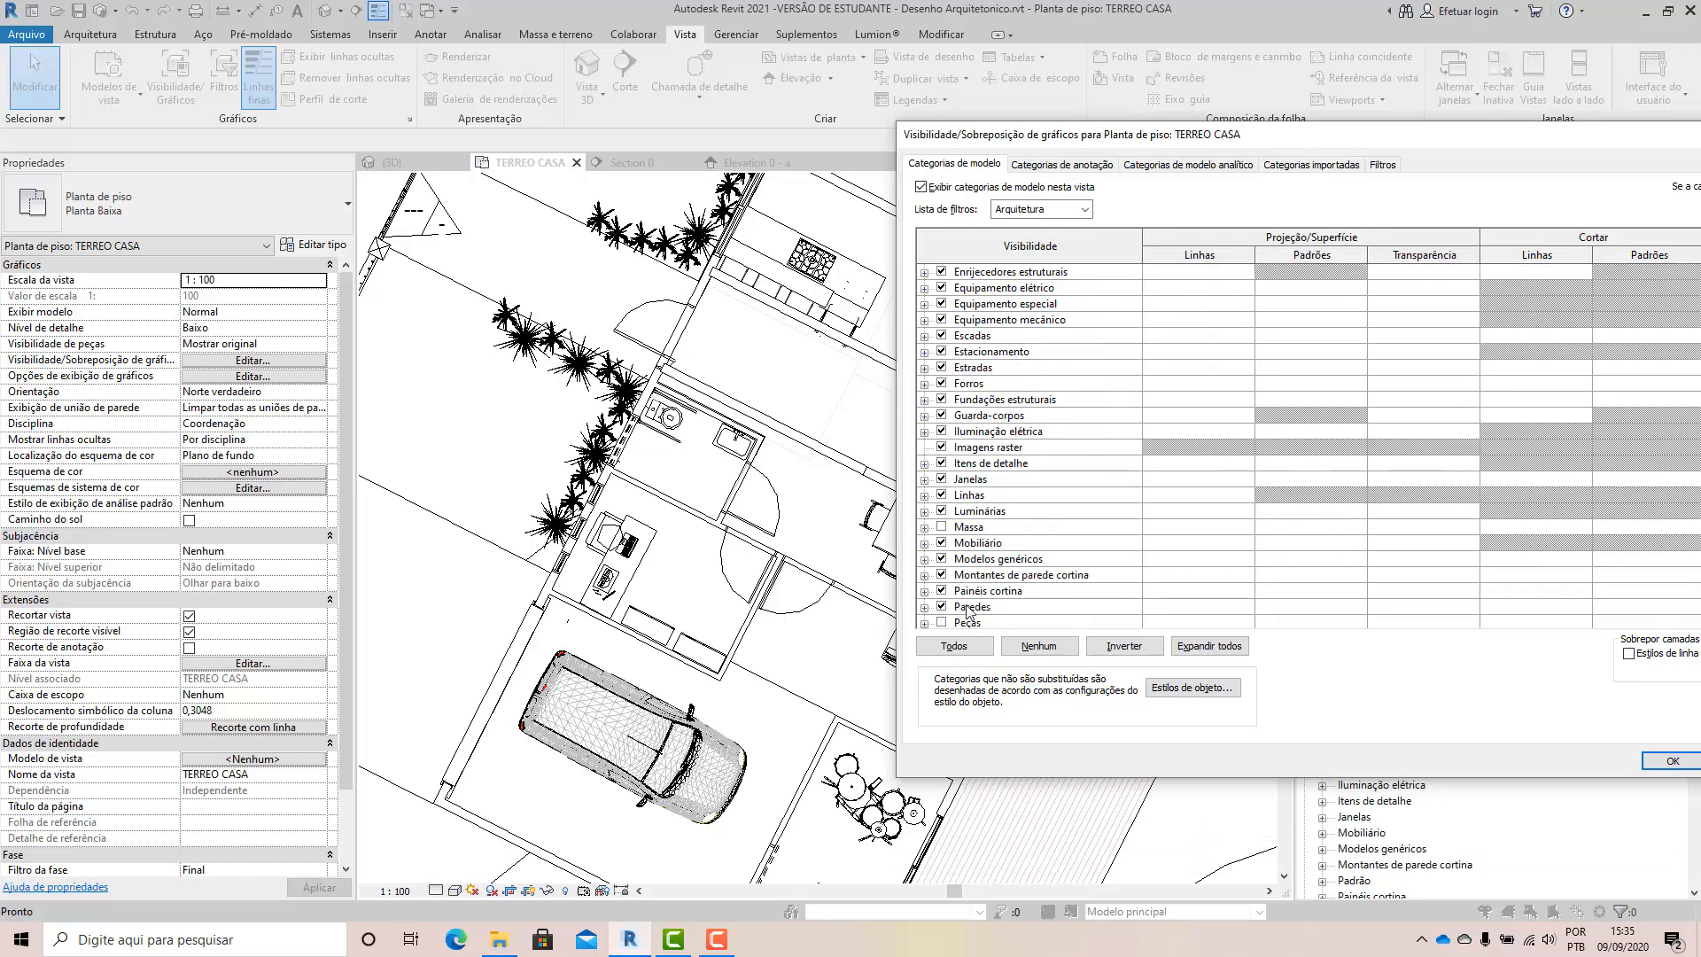
click(943, 608)
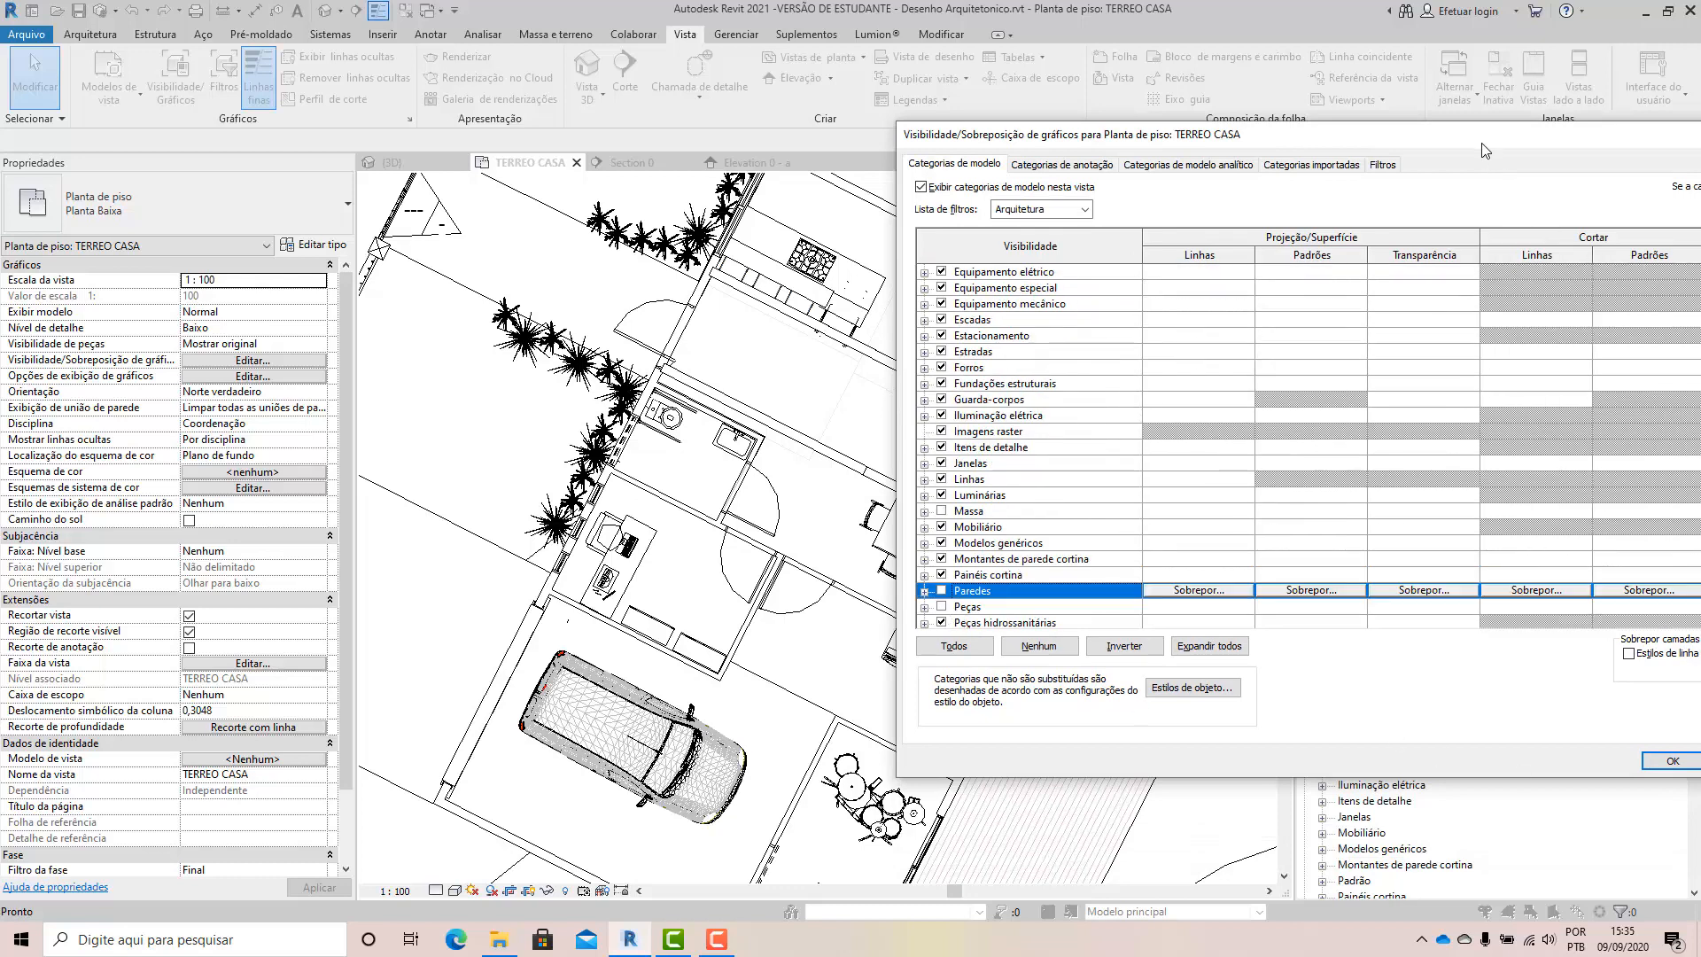
drag(1481, 142, 1261, 136)
click(1618, 758)
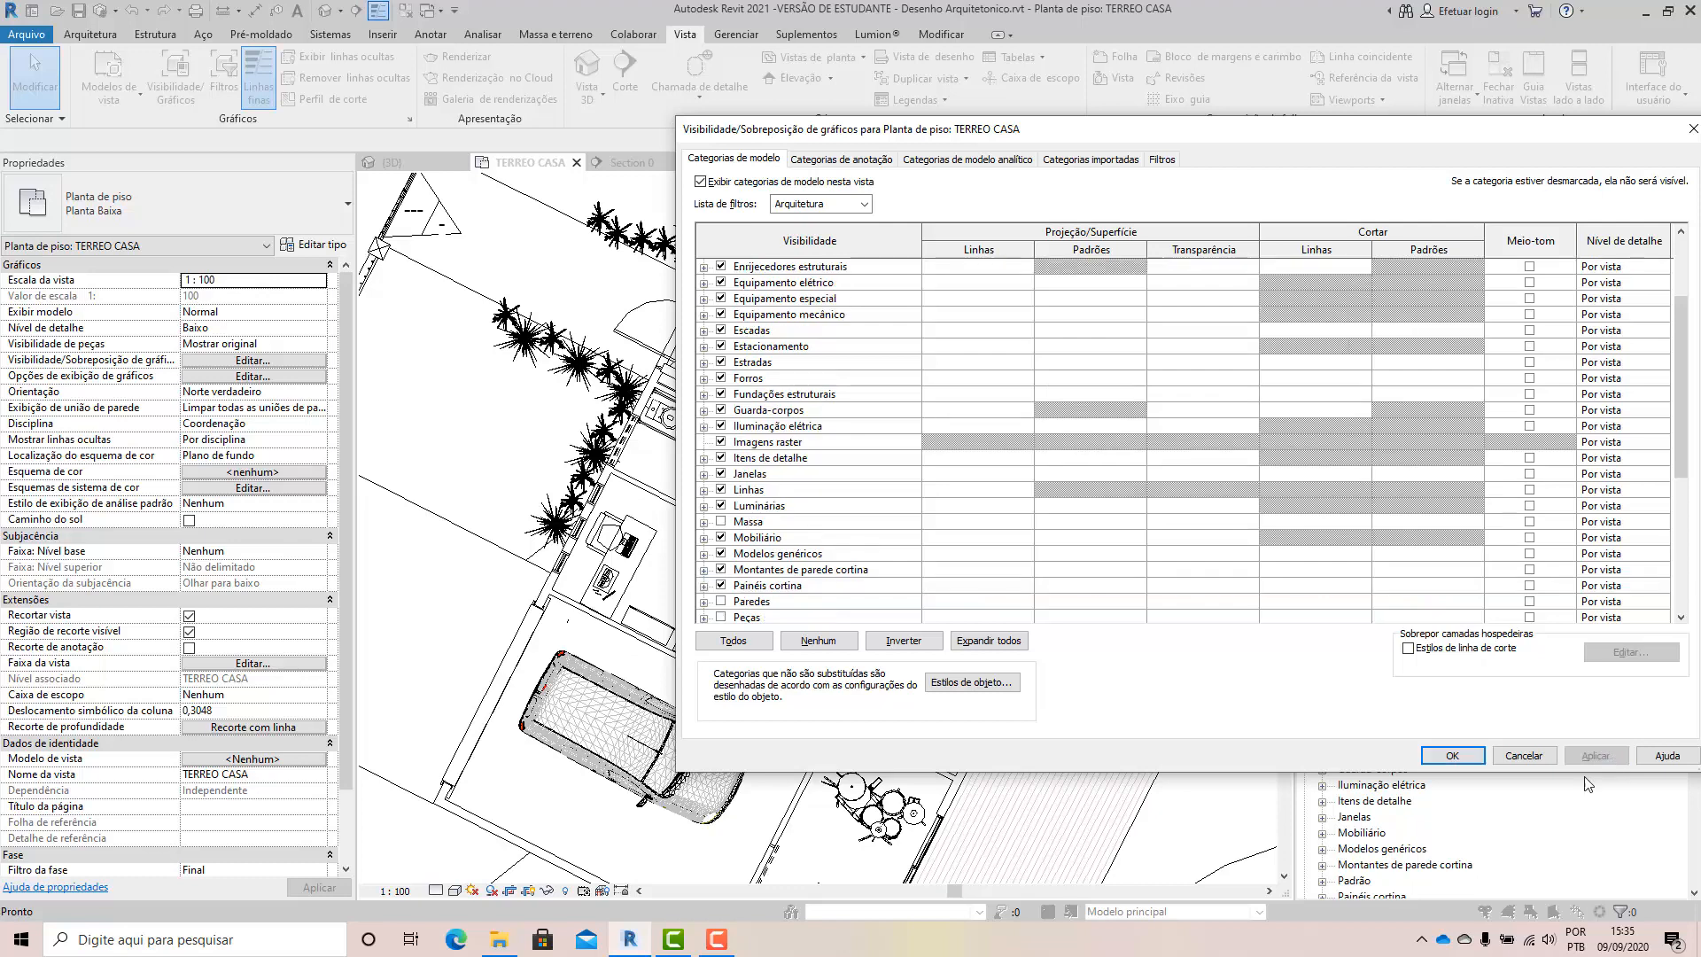
click(1471, 758)
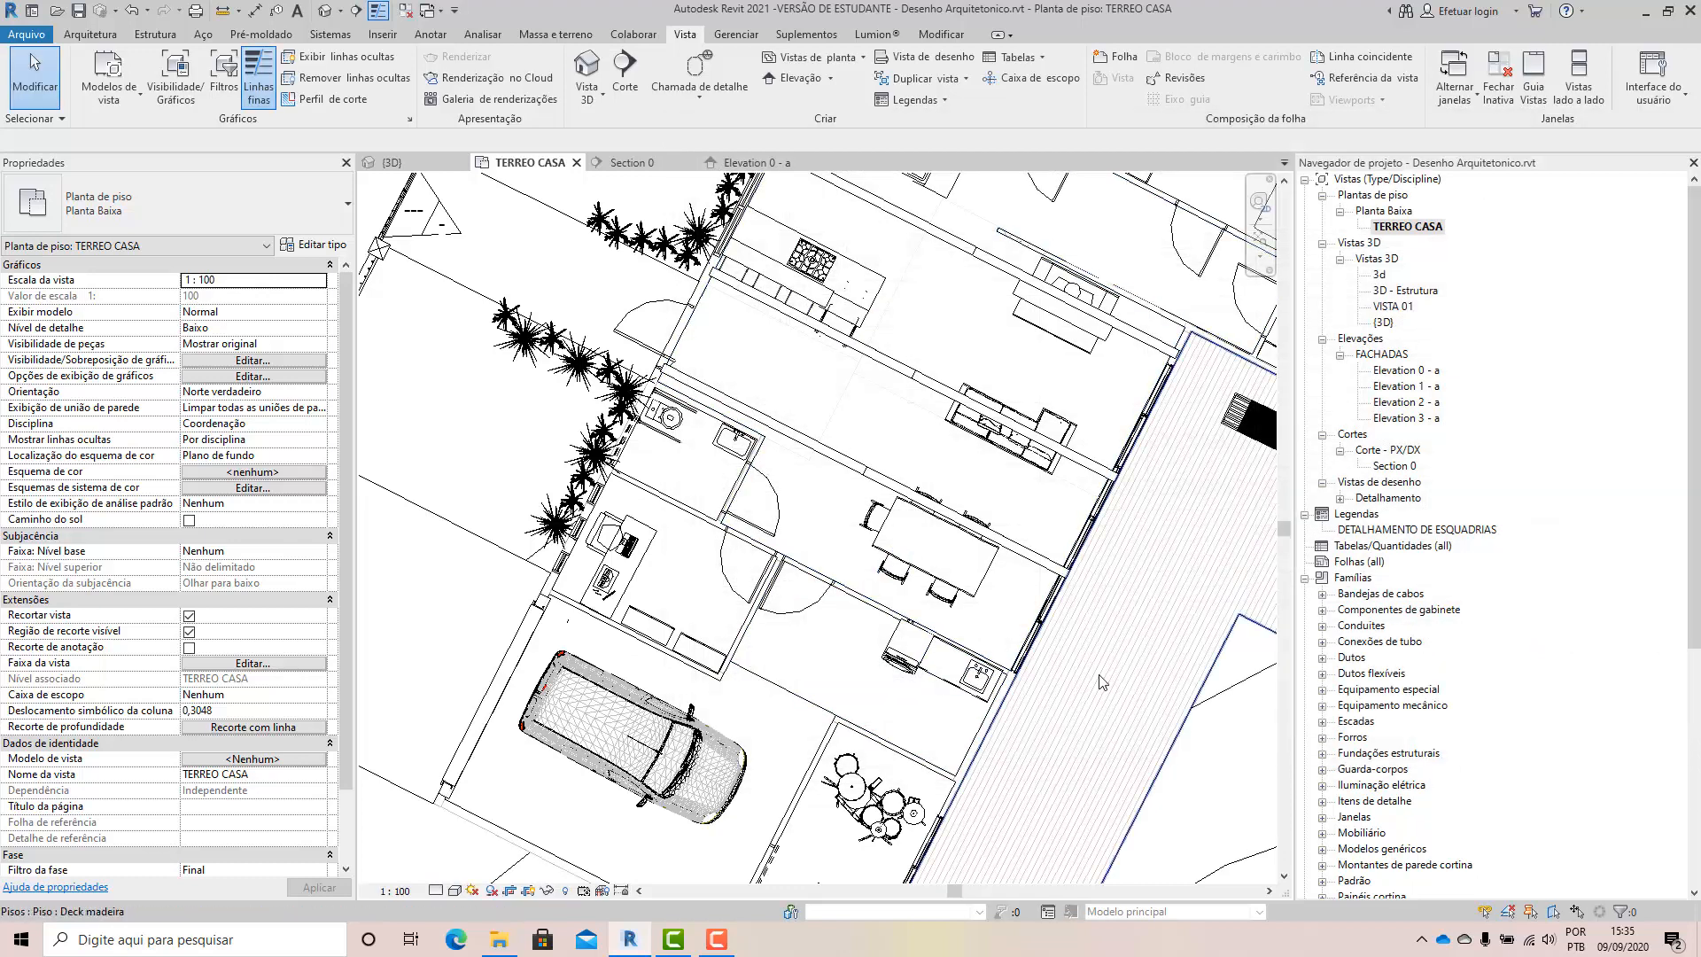
Identify the elements left in the plan by selecting the roof's generic models and the pivoting entrance door.
click(904, 381)
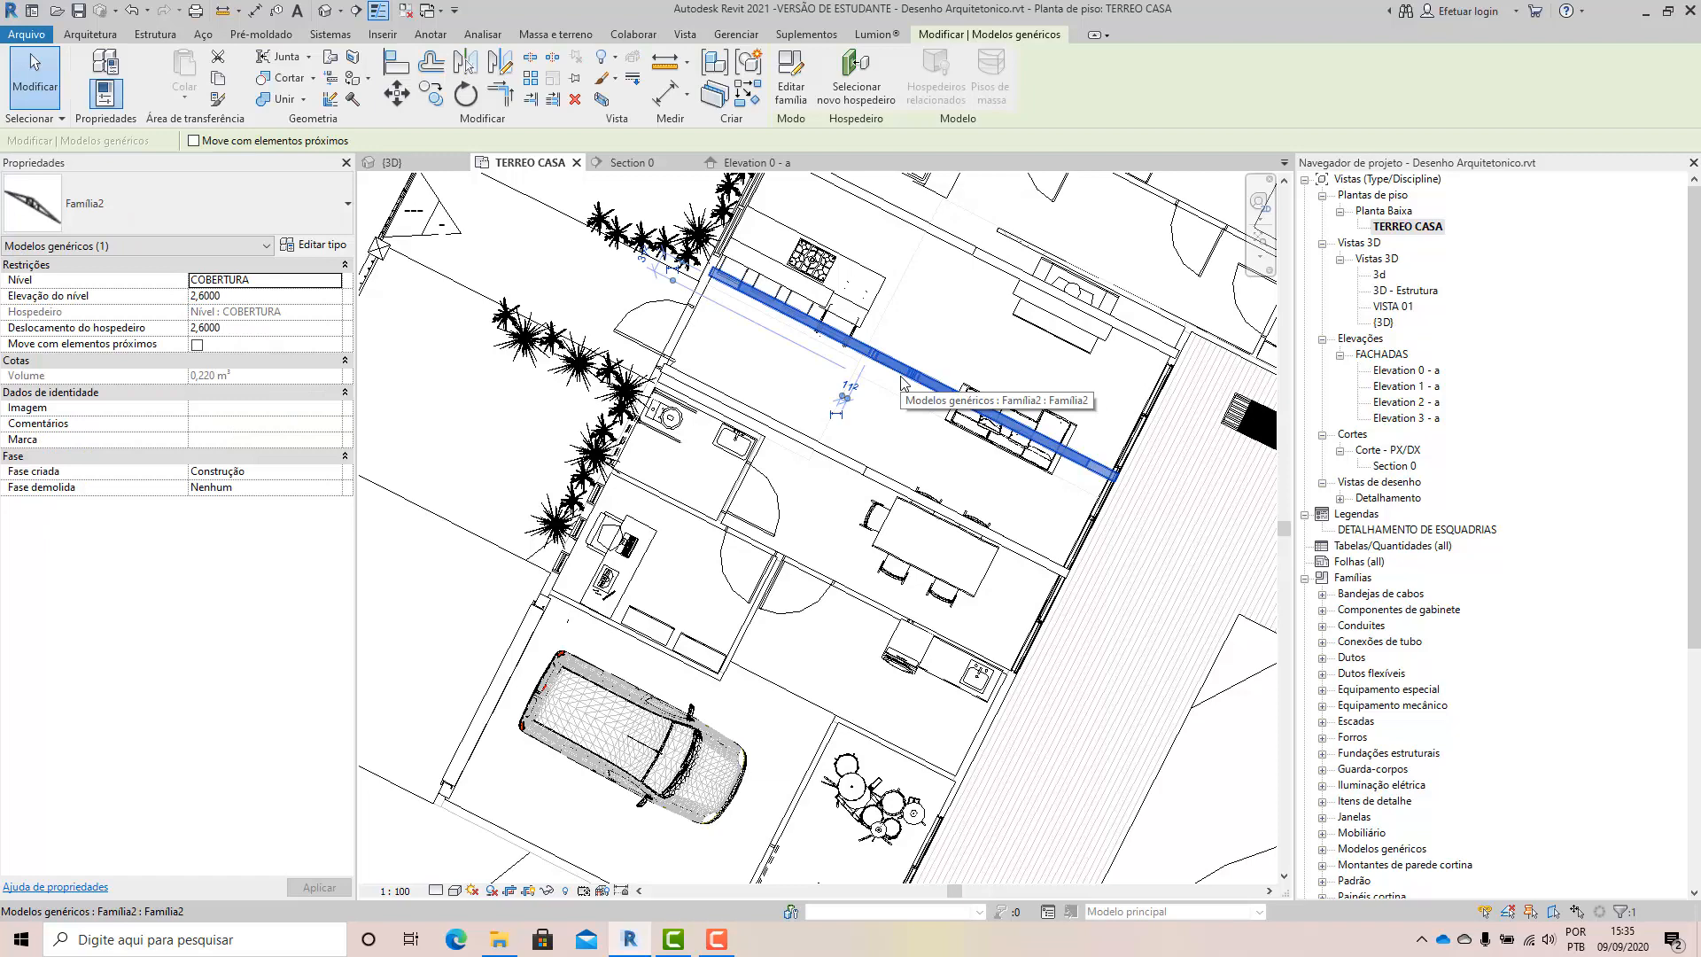
drag(904, 381, 744, 383)
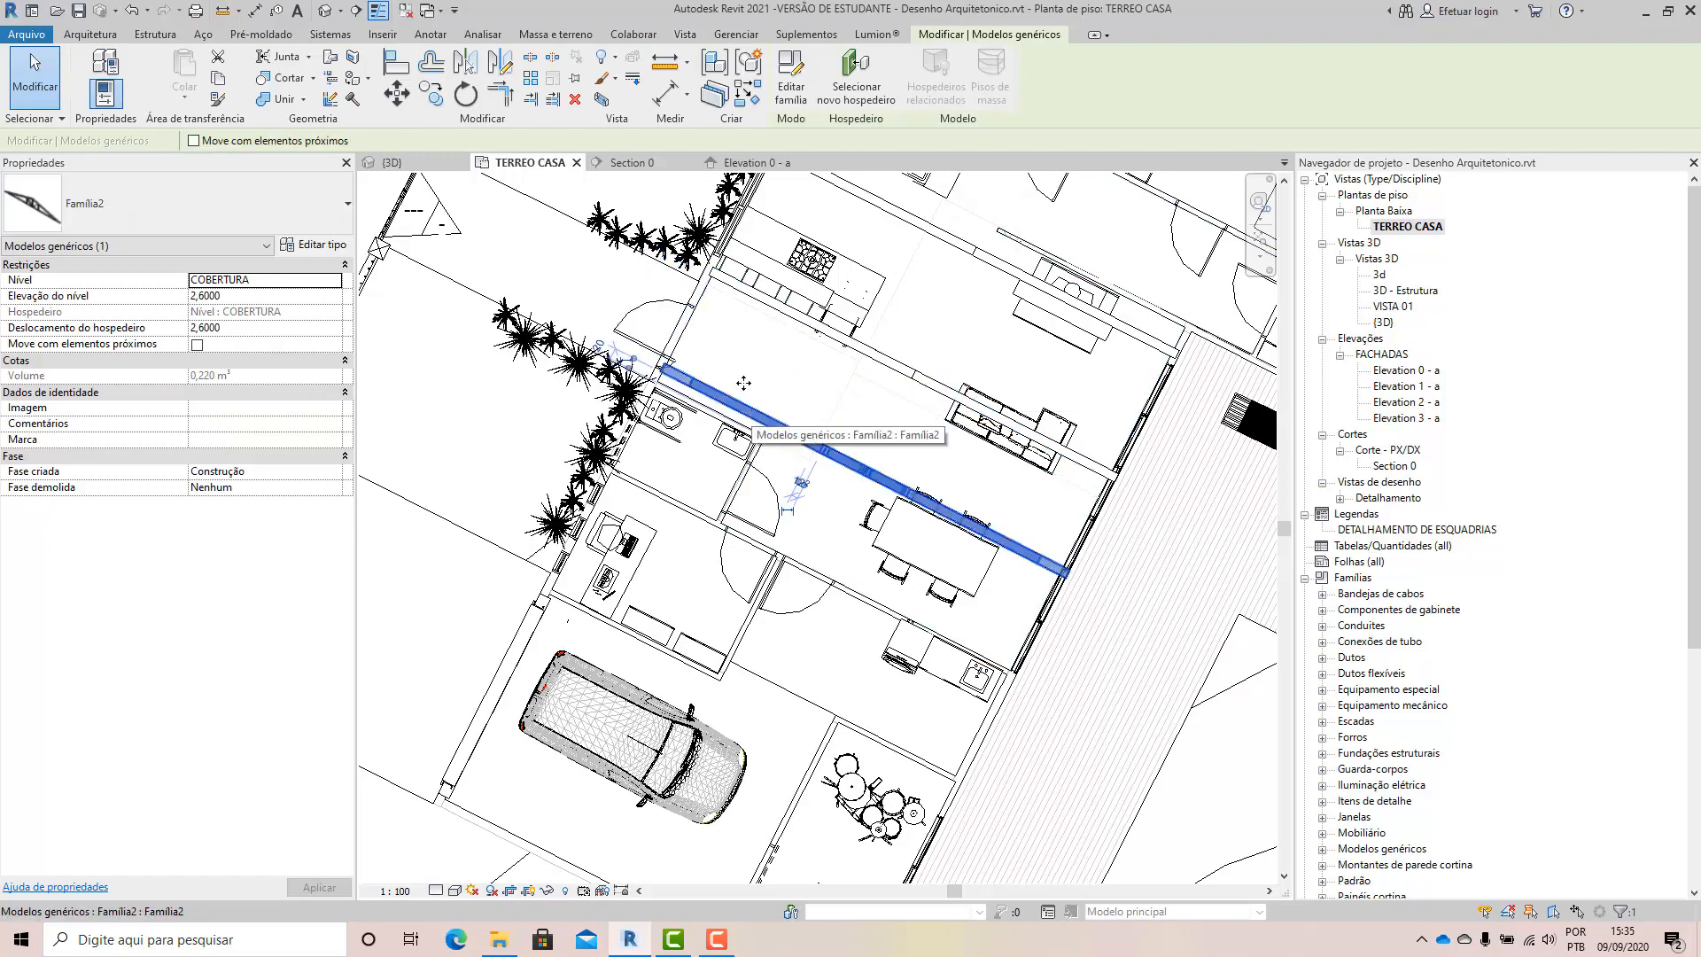
click(701, 291)
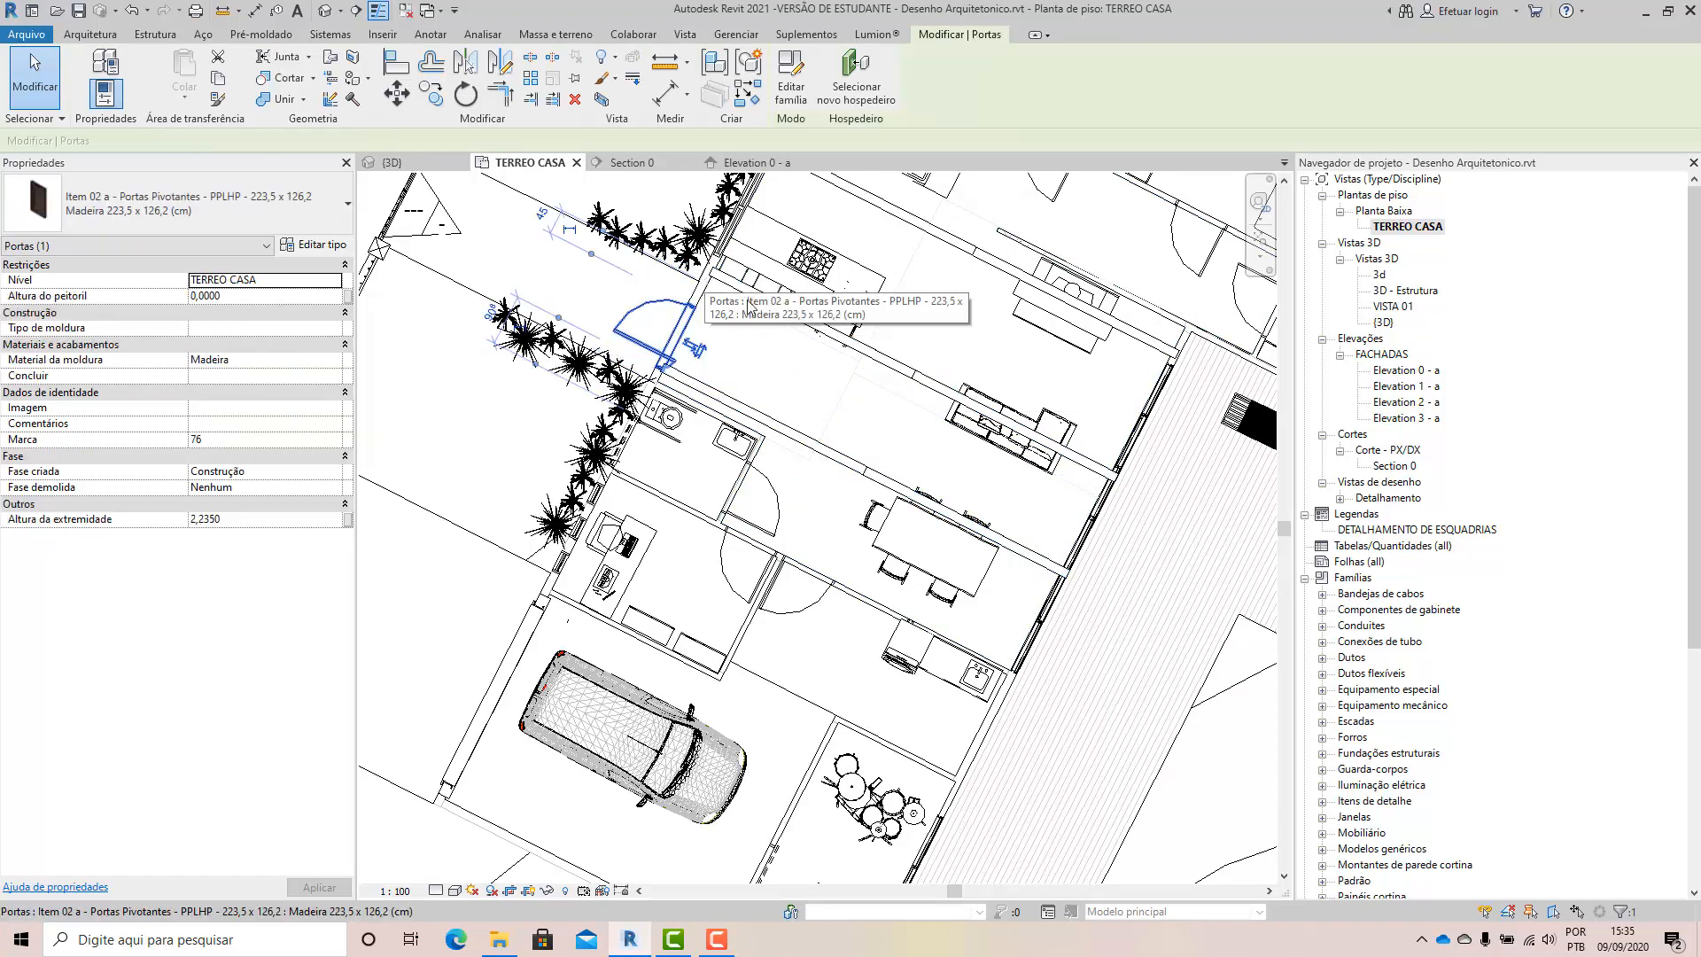
click(810, 321)
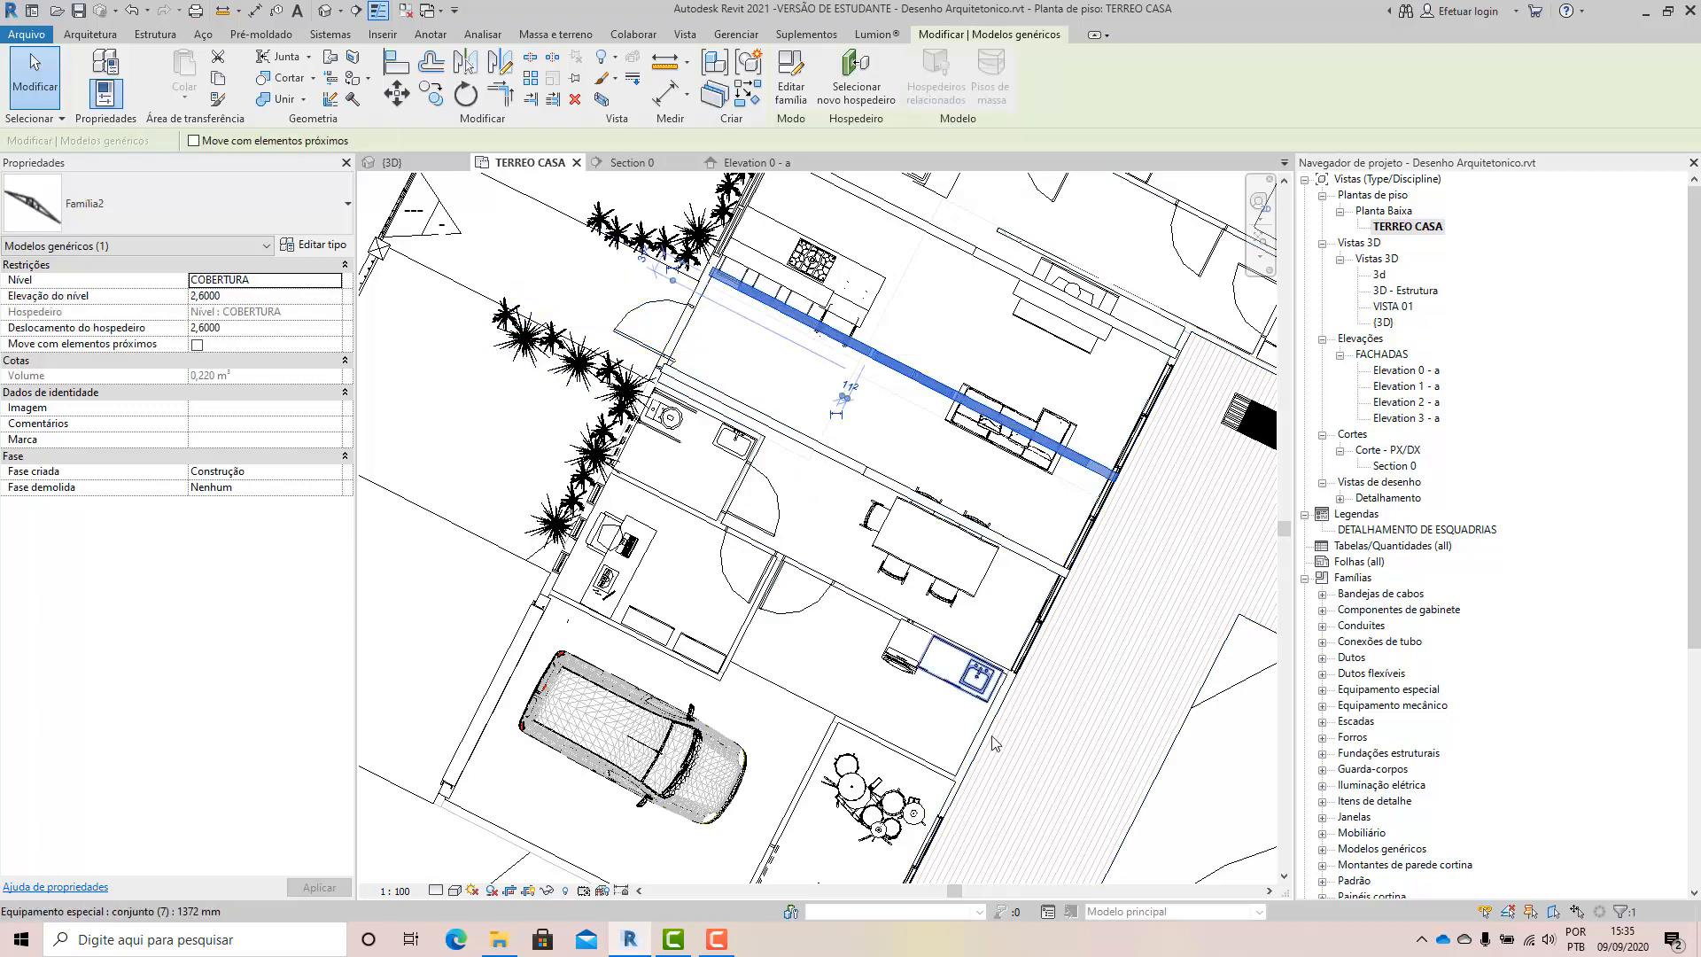
Set the plan's visual style to Cores consistentes and make the Paredes category visible again.
click(454, 891)
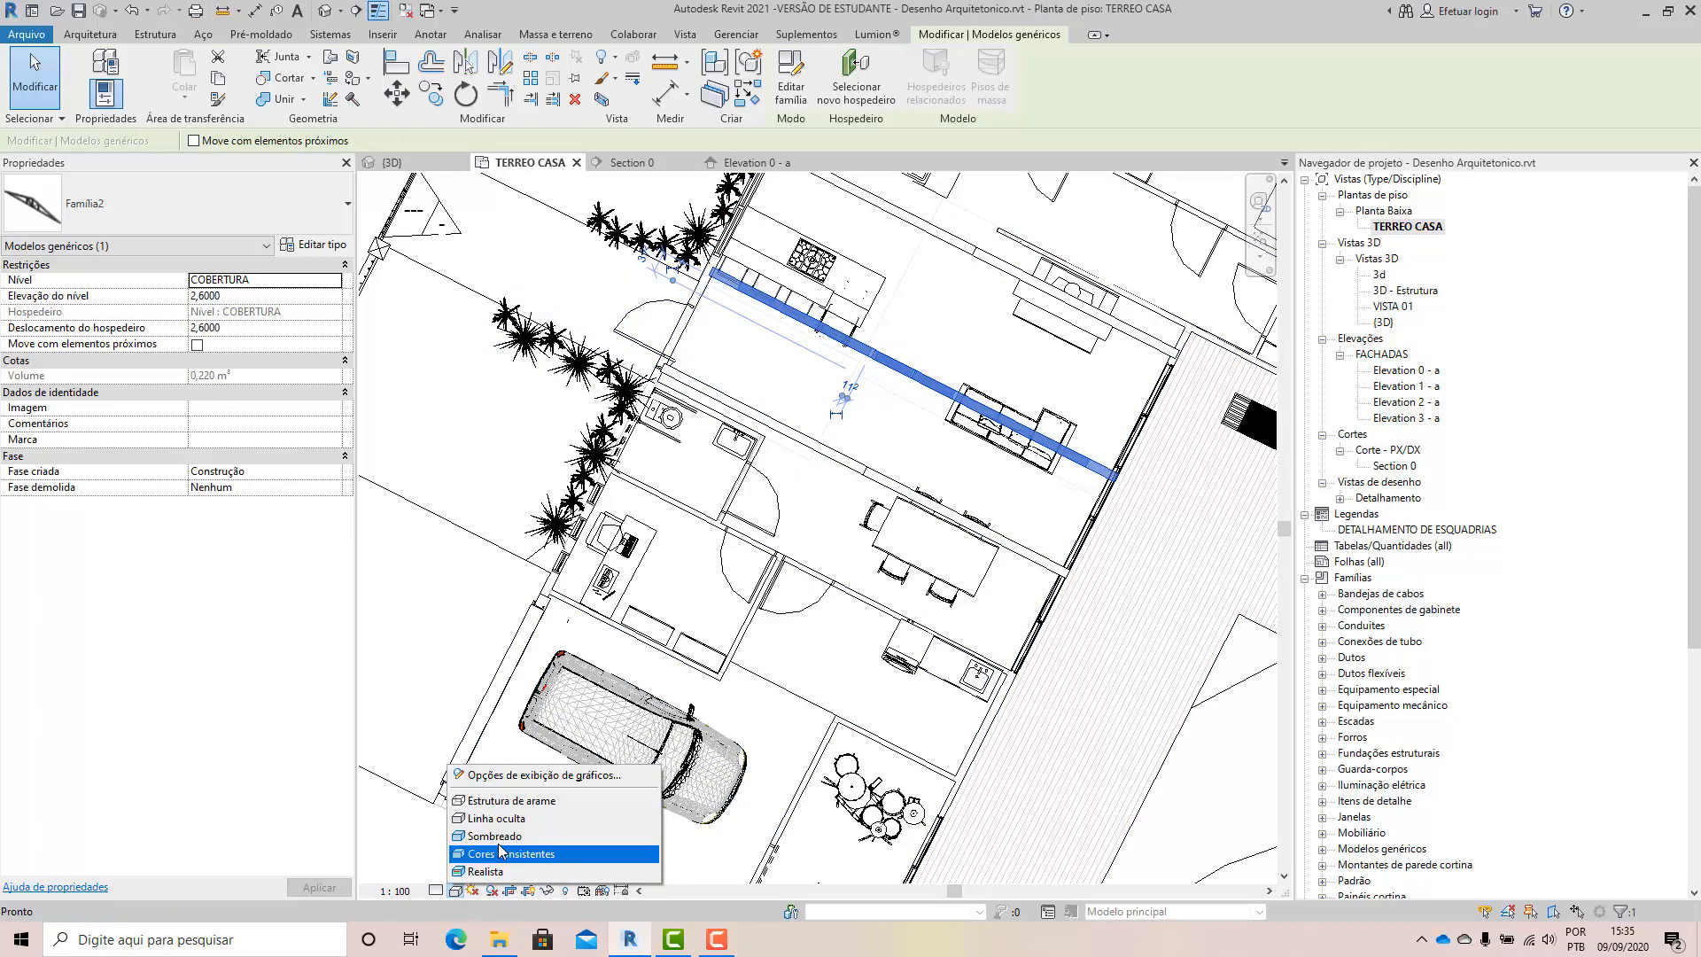
click(507, 854)
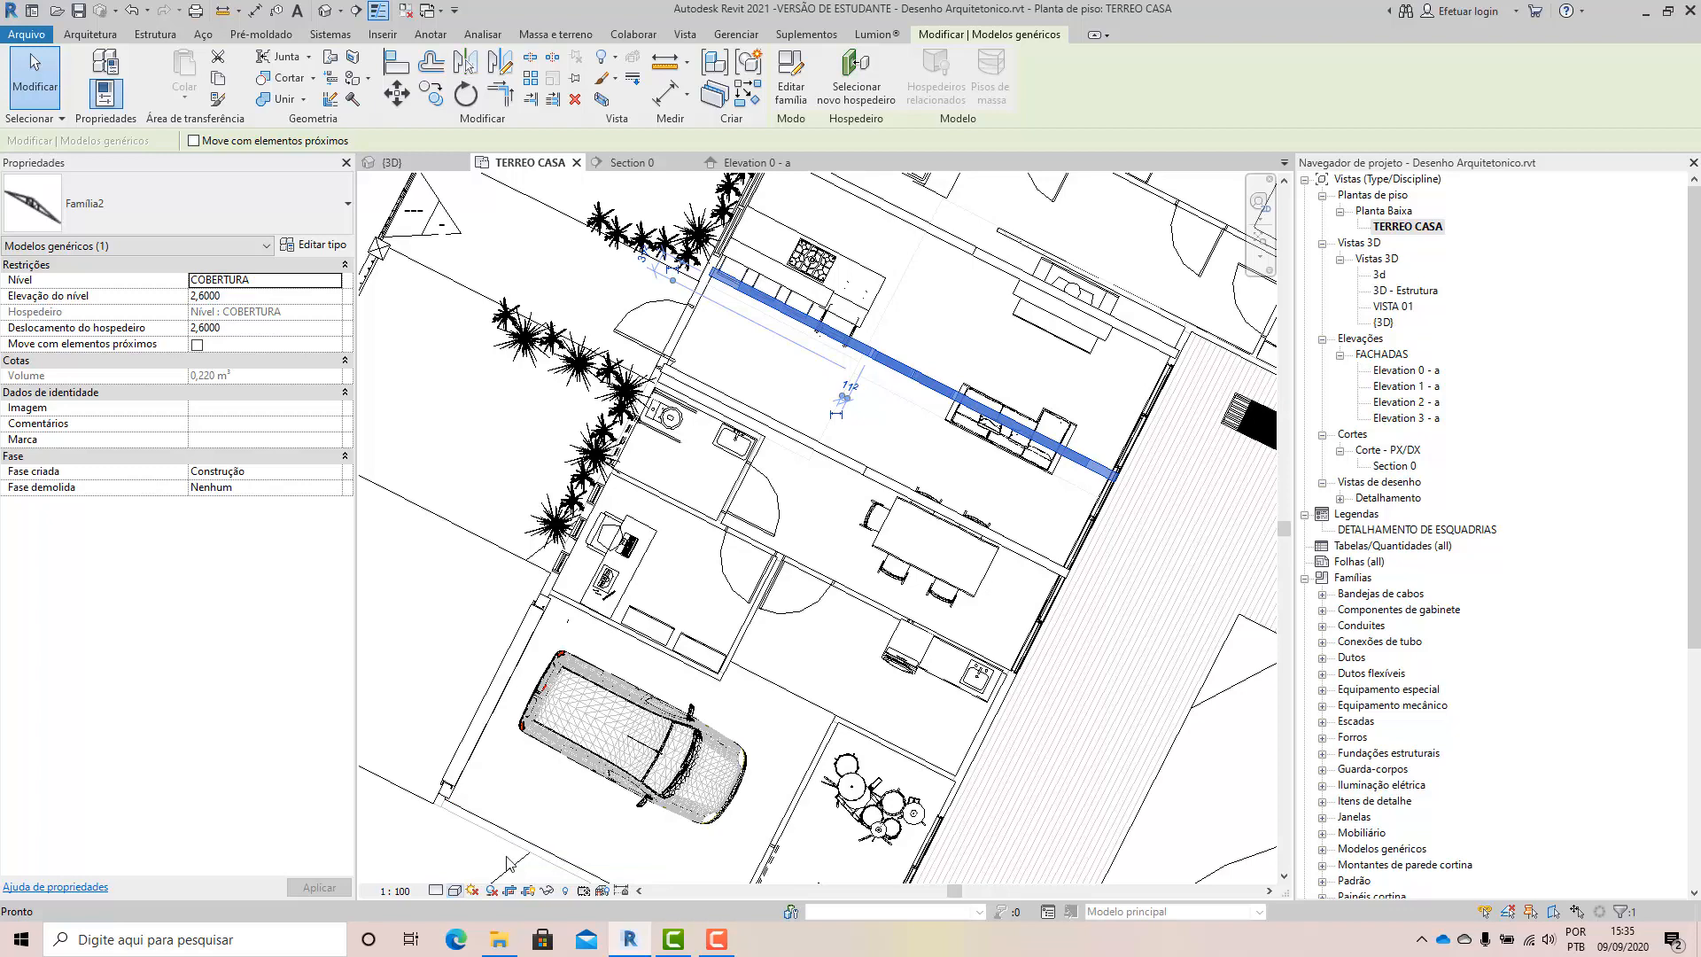
key(v)
key(g)
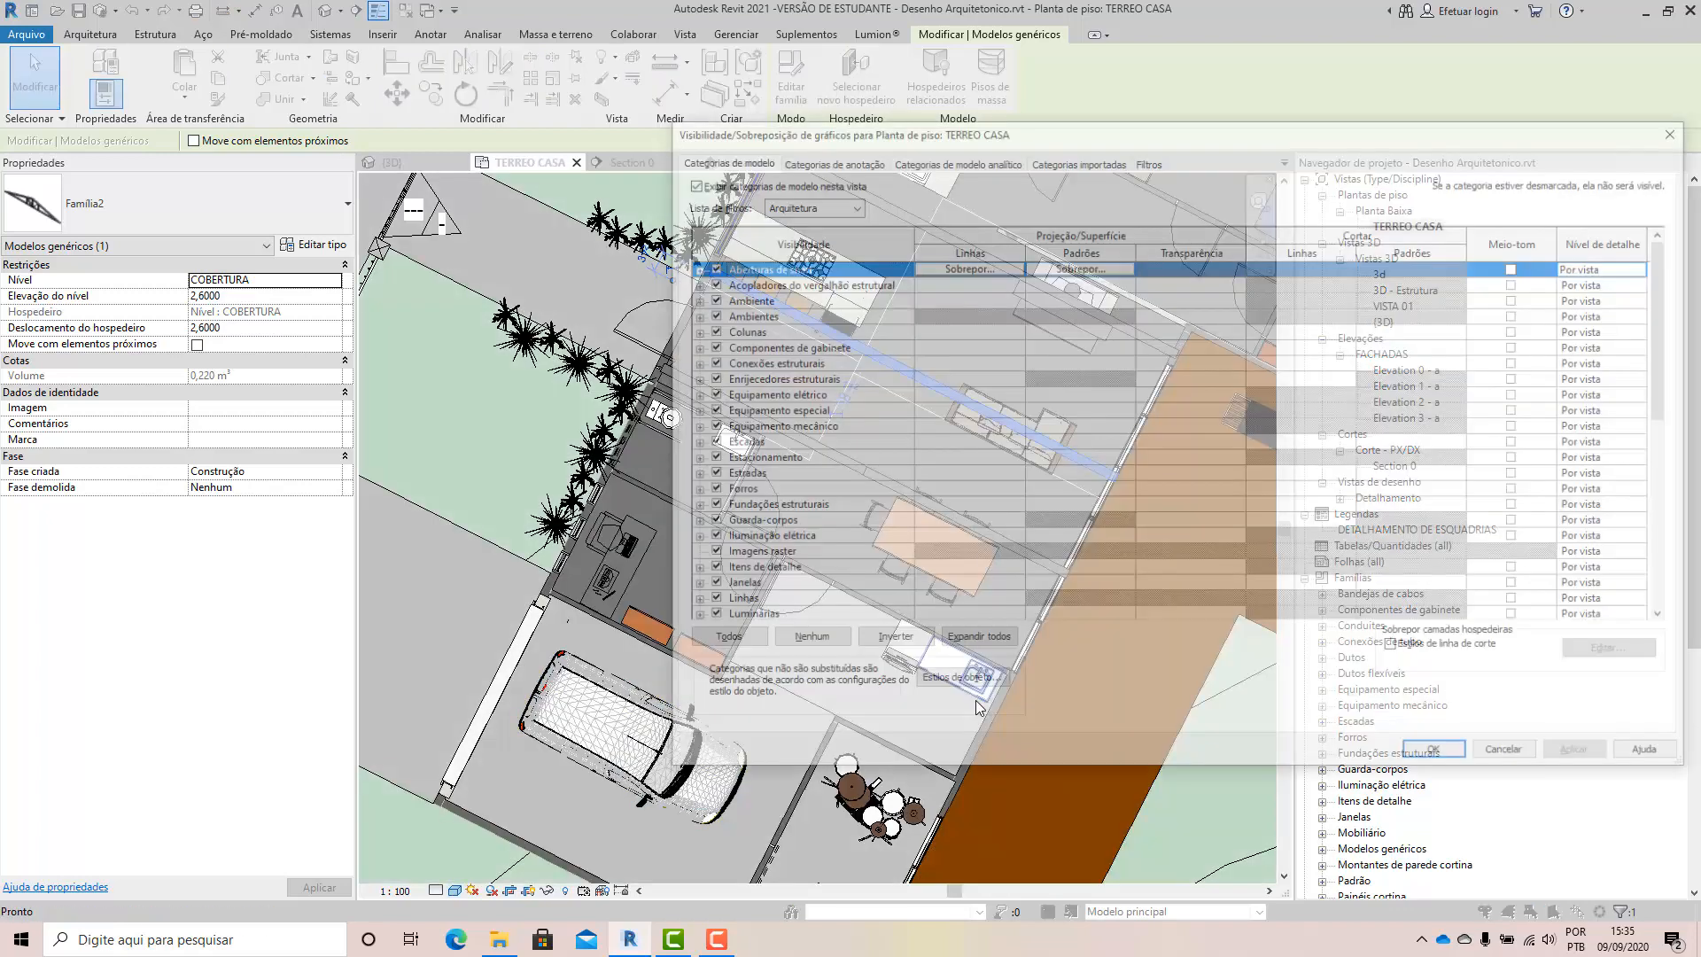
scroll(767, 559, down, 3)
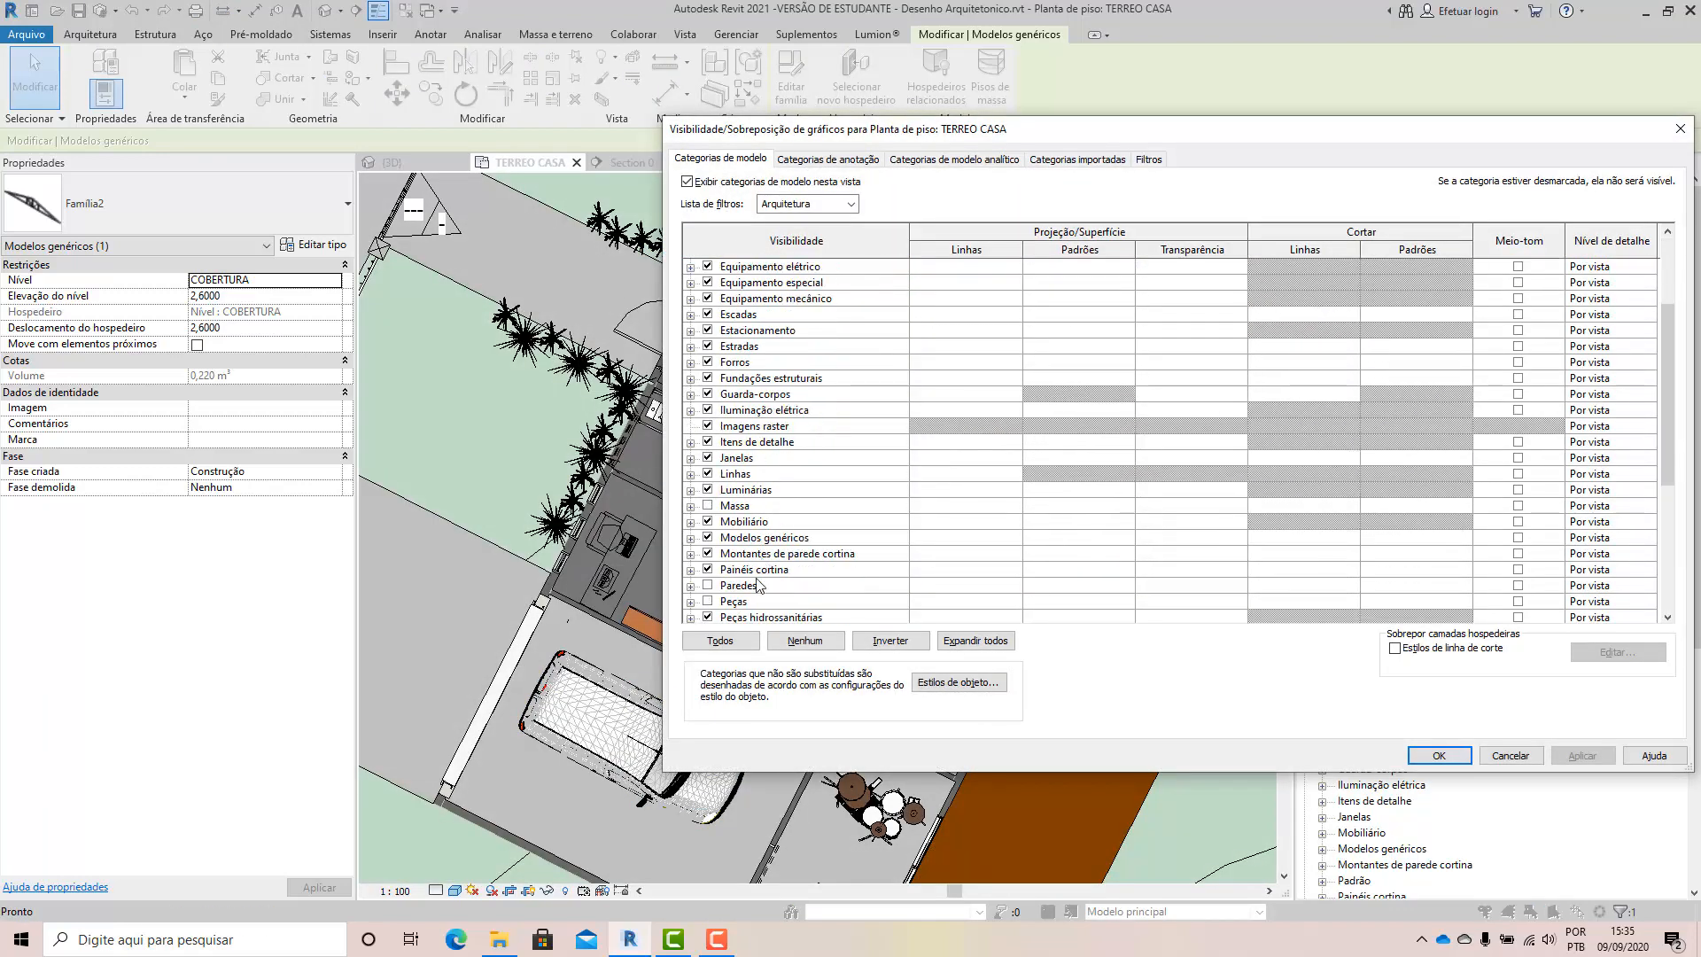
click(713, 589)
click(1575, 755)
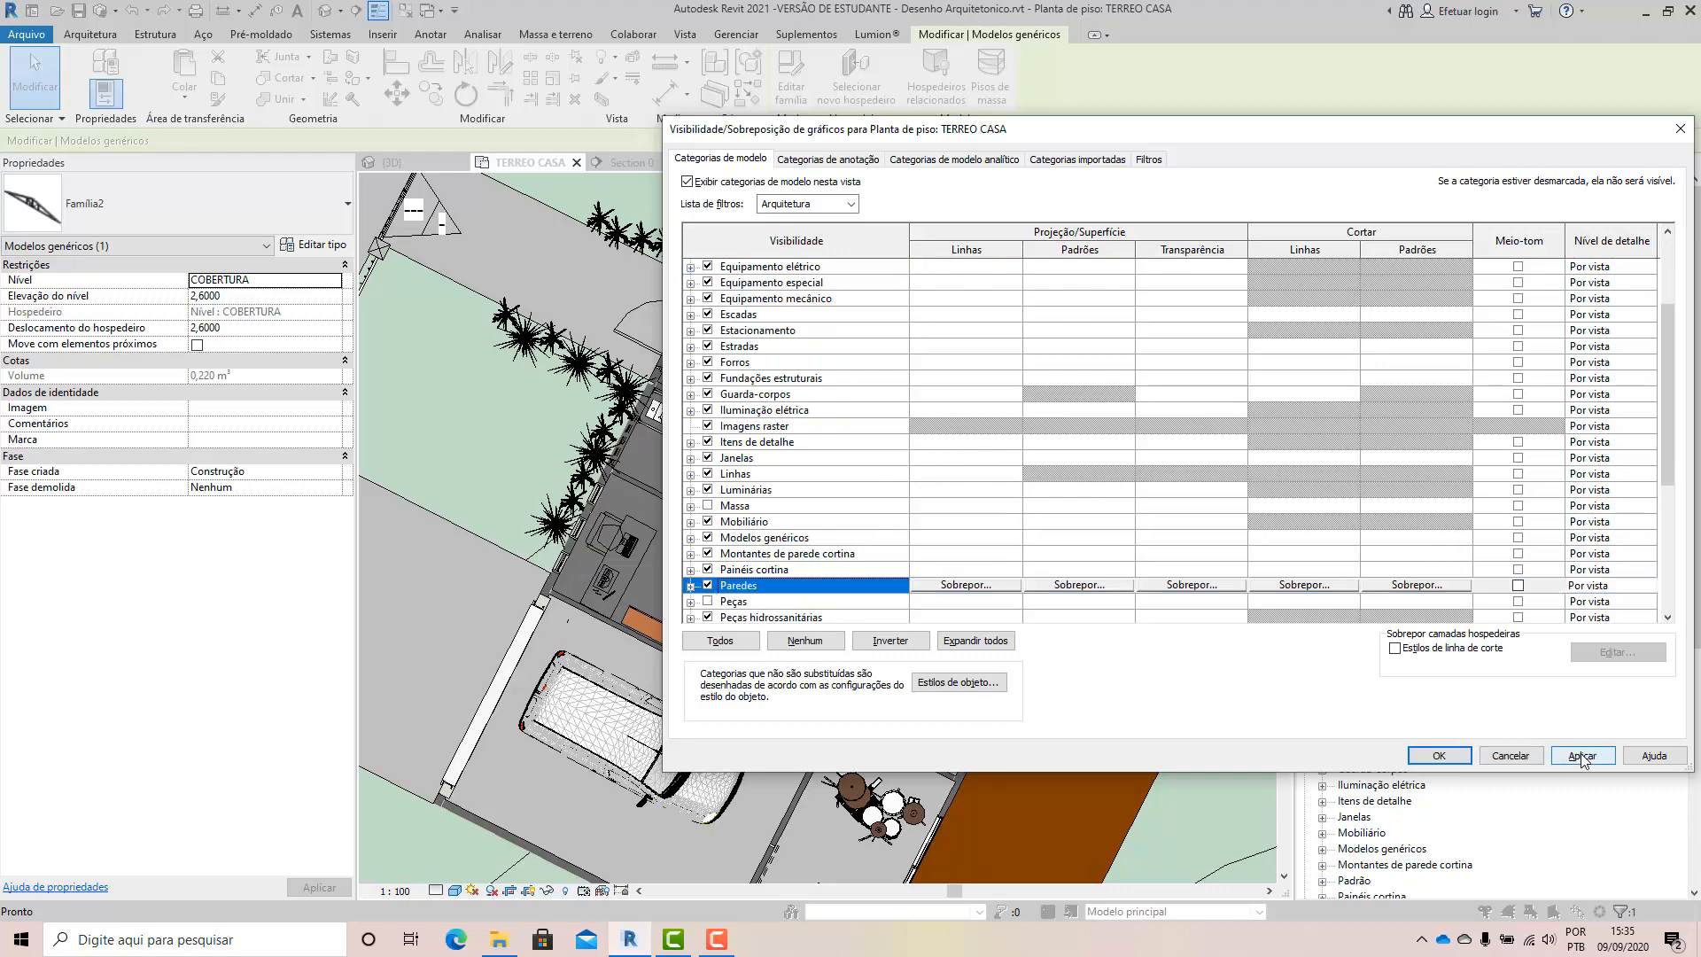
click(1439, 755)
key(Escape)
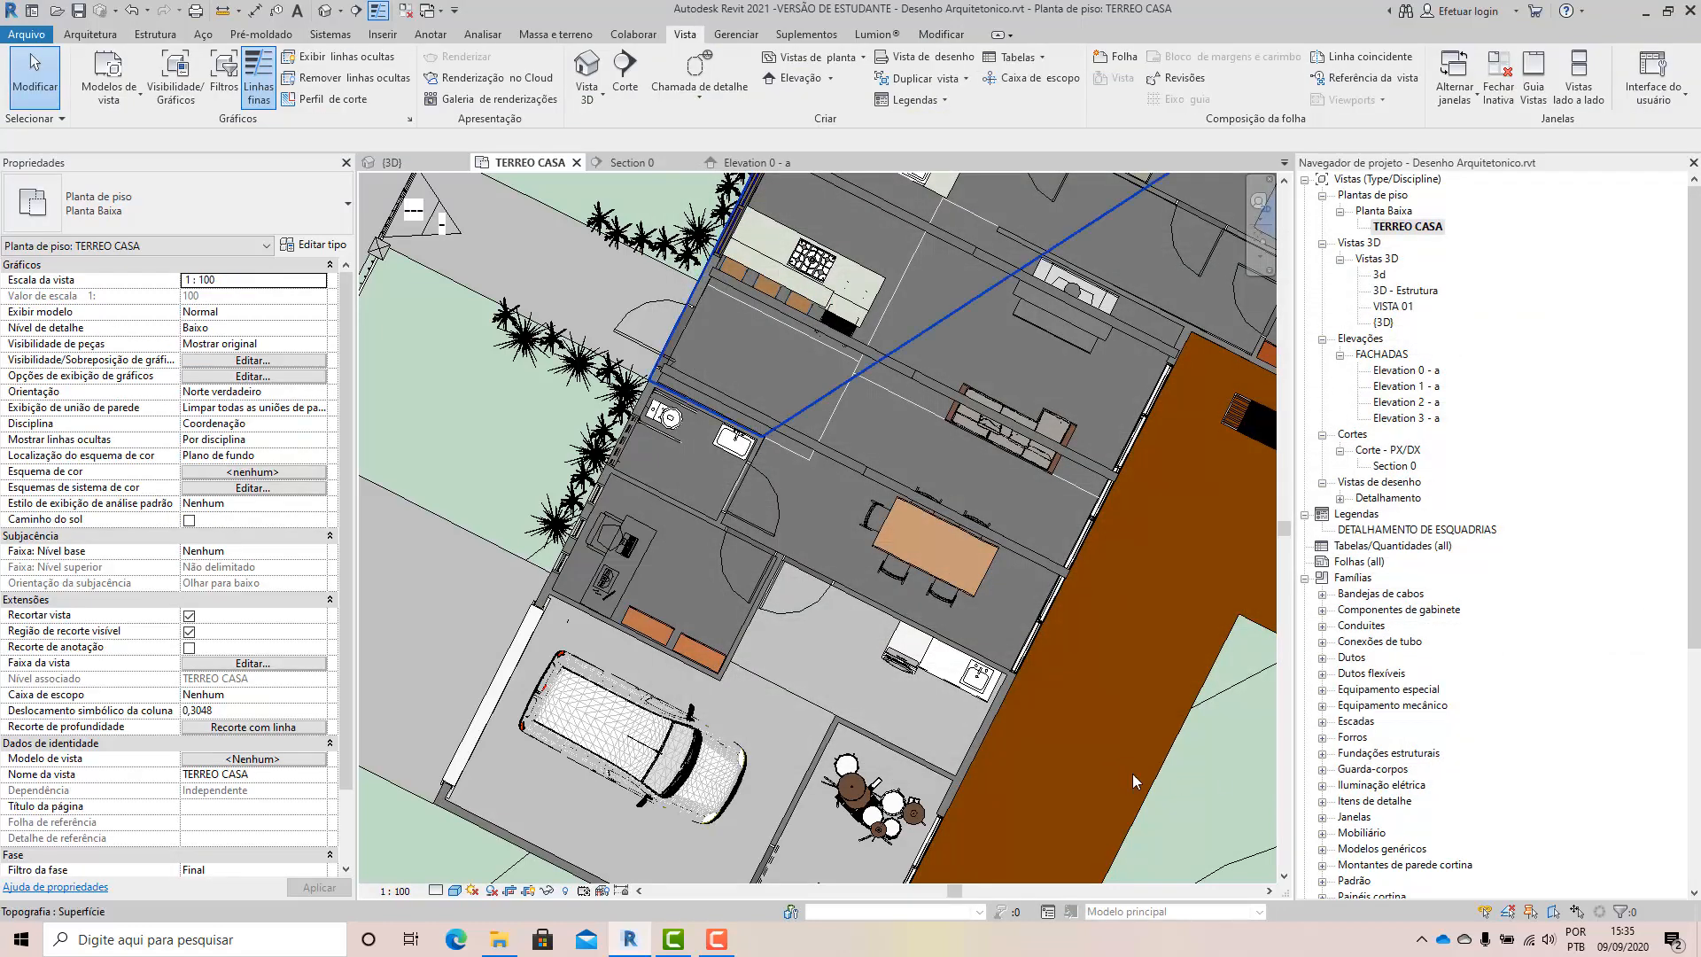
Check the 9cm DRAWALL wall beside the garage and return the plan to the Linha oculta visual style.
click(551, 590)
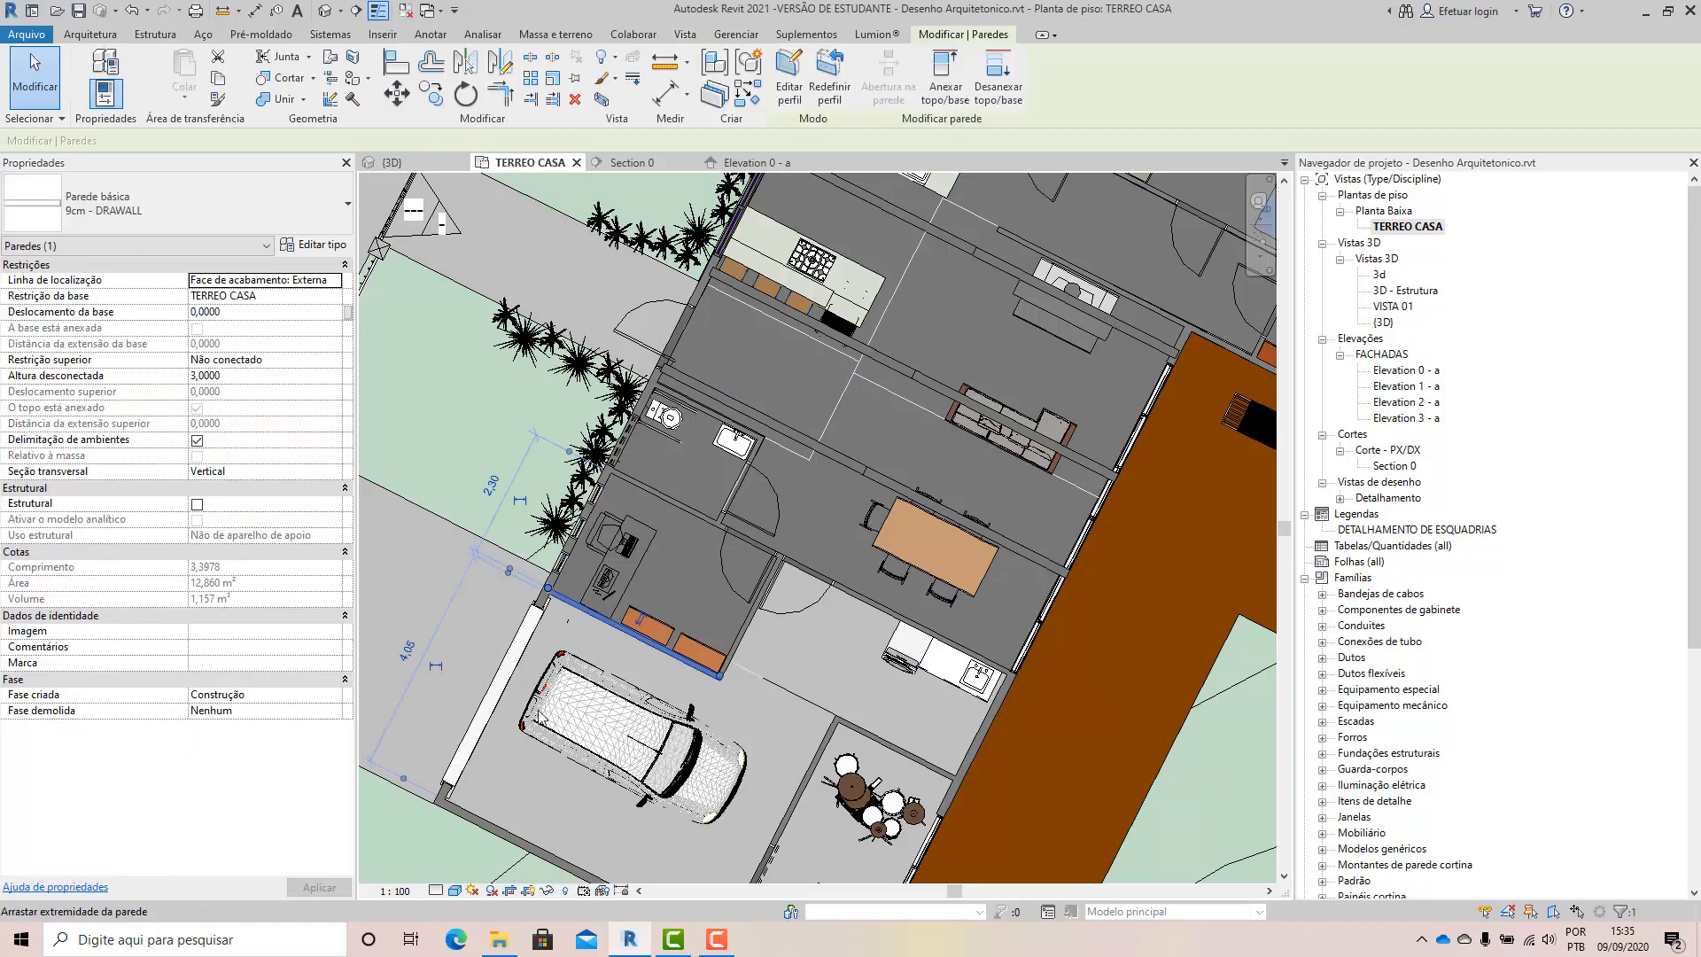
click(455, 890)
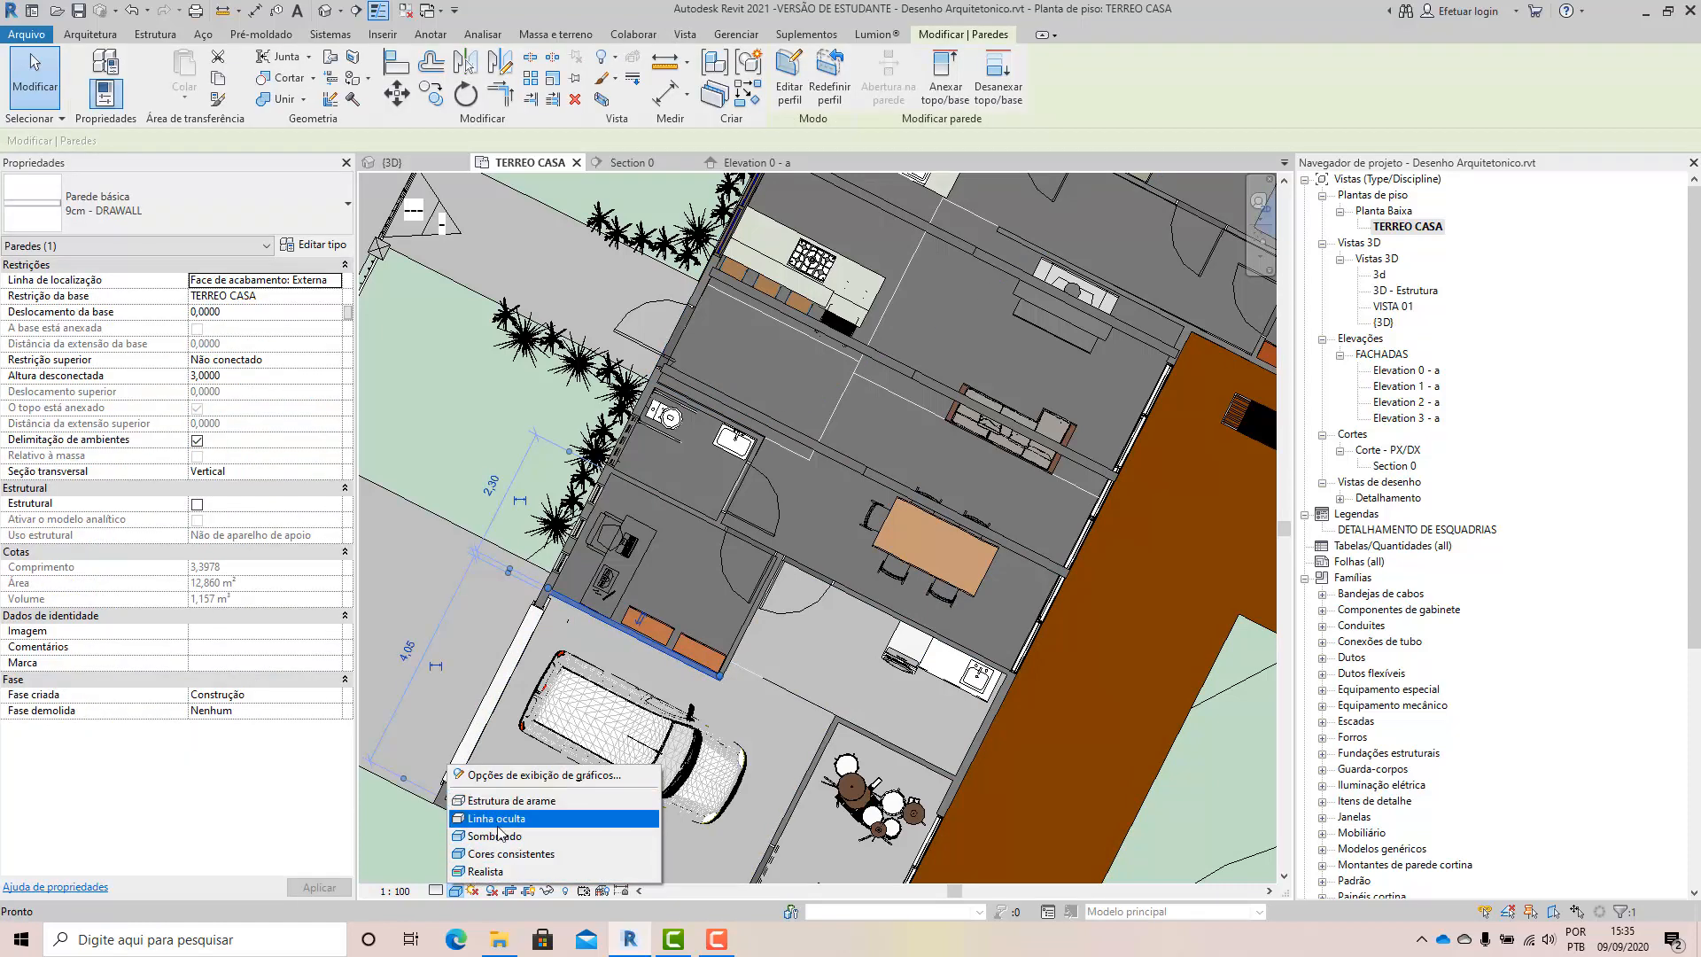
click(498, 819)
scroll(628, 631, down, 6)
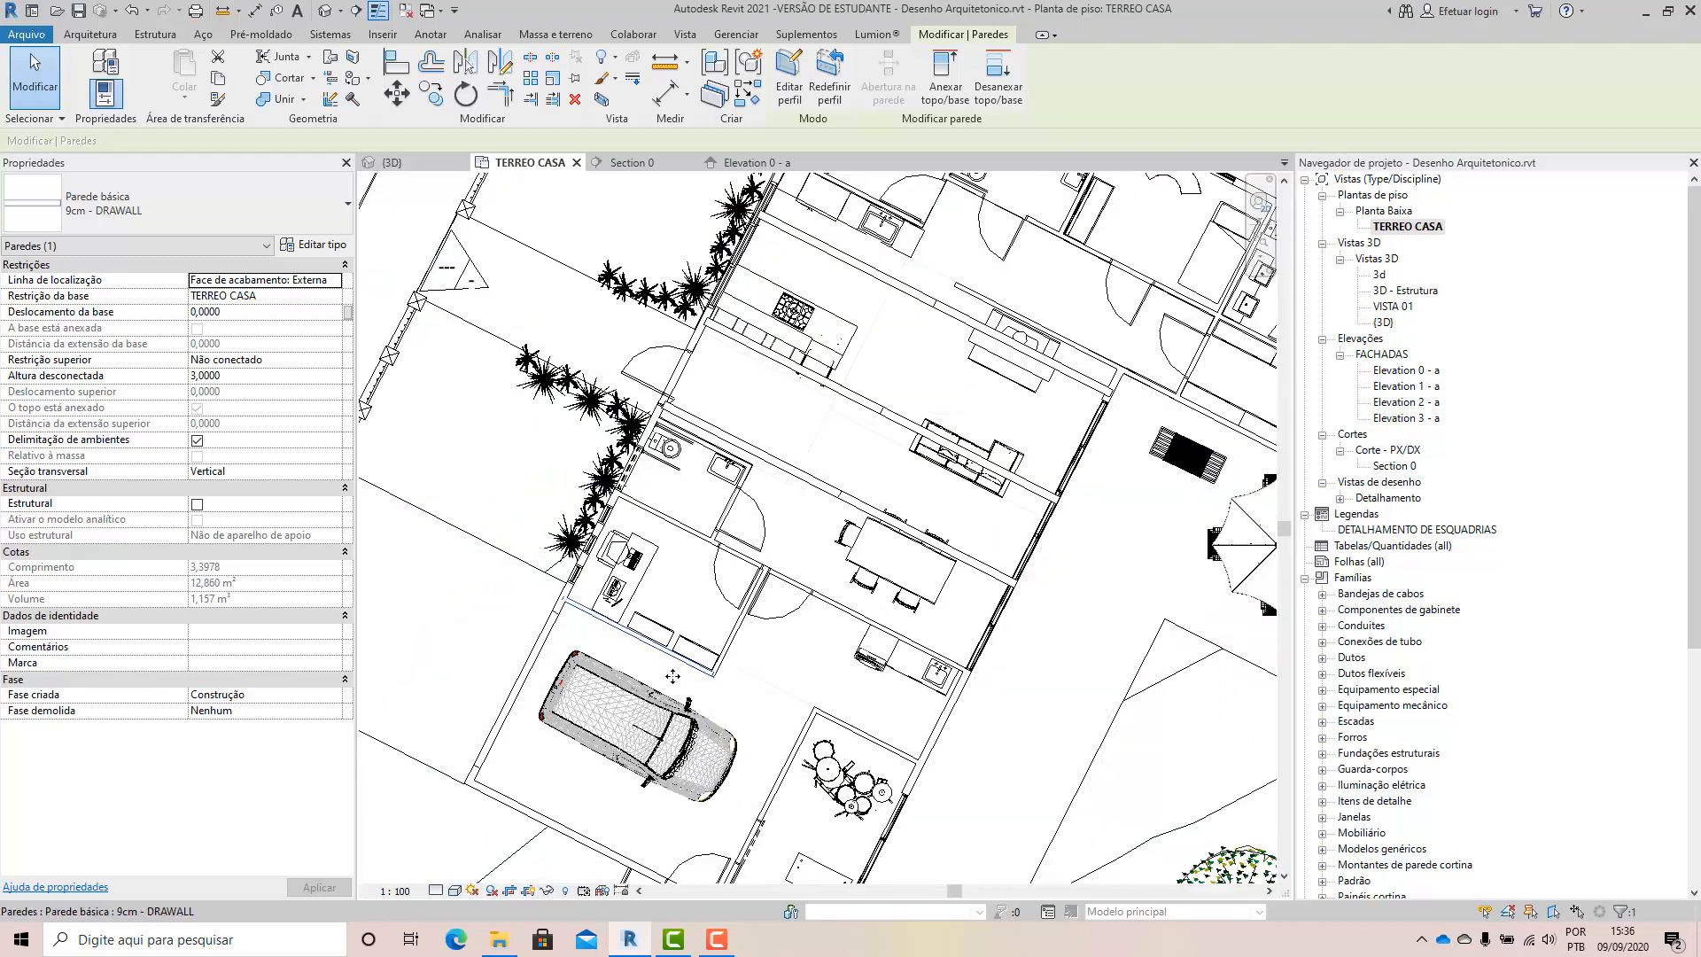
click(480, 421)
scroll(846, 356, down, 2)
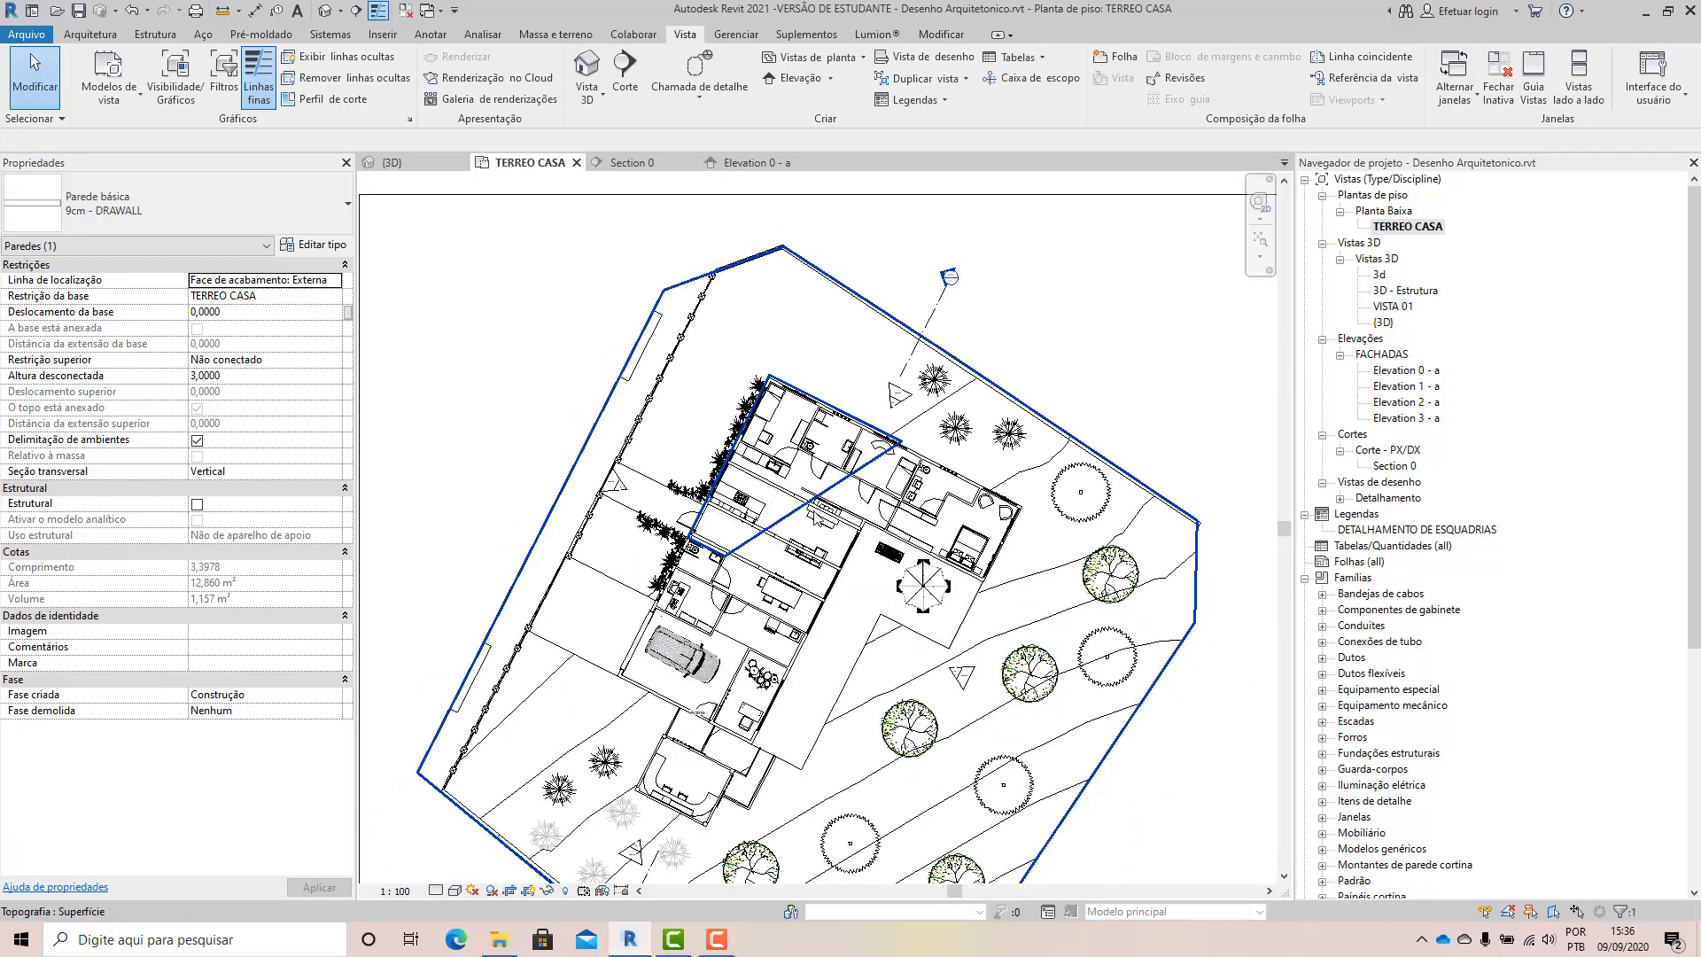
Return to Elevation 0 - a and bring up its visibility/graphics overrides in an enlarged dialog with the Paredes category in view.
double_click(1397, 371)
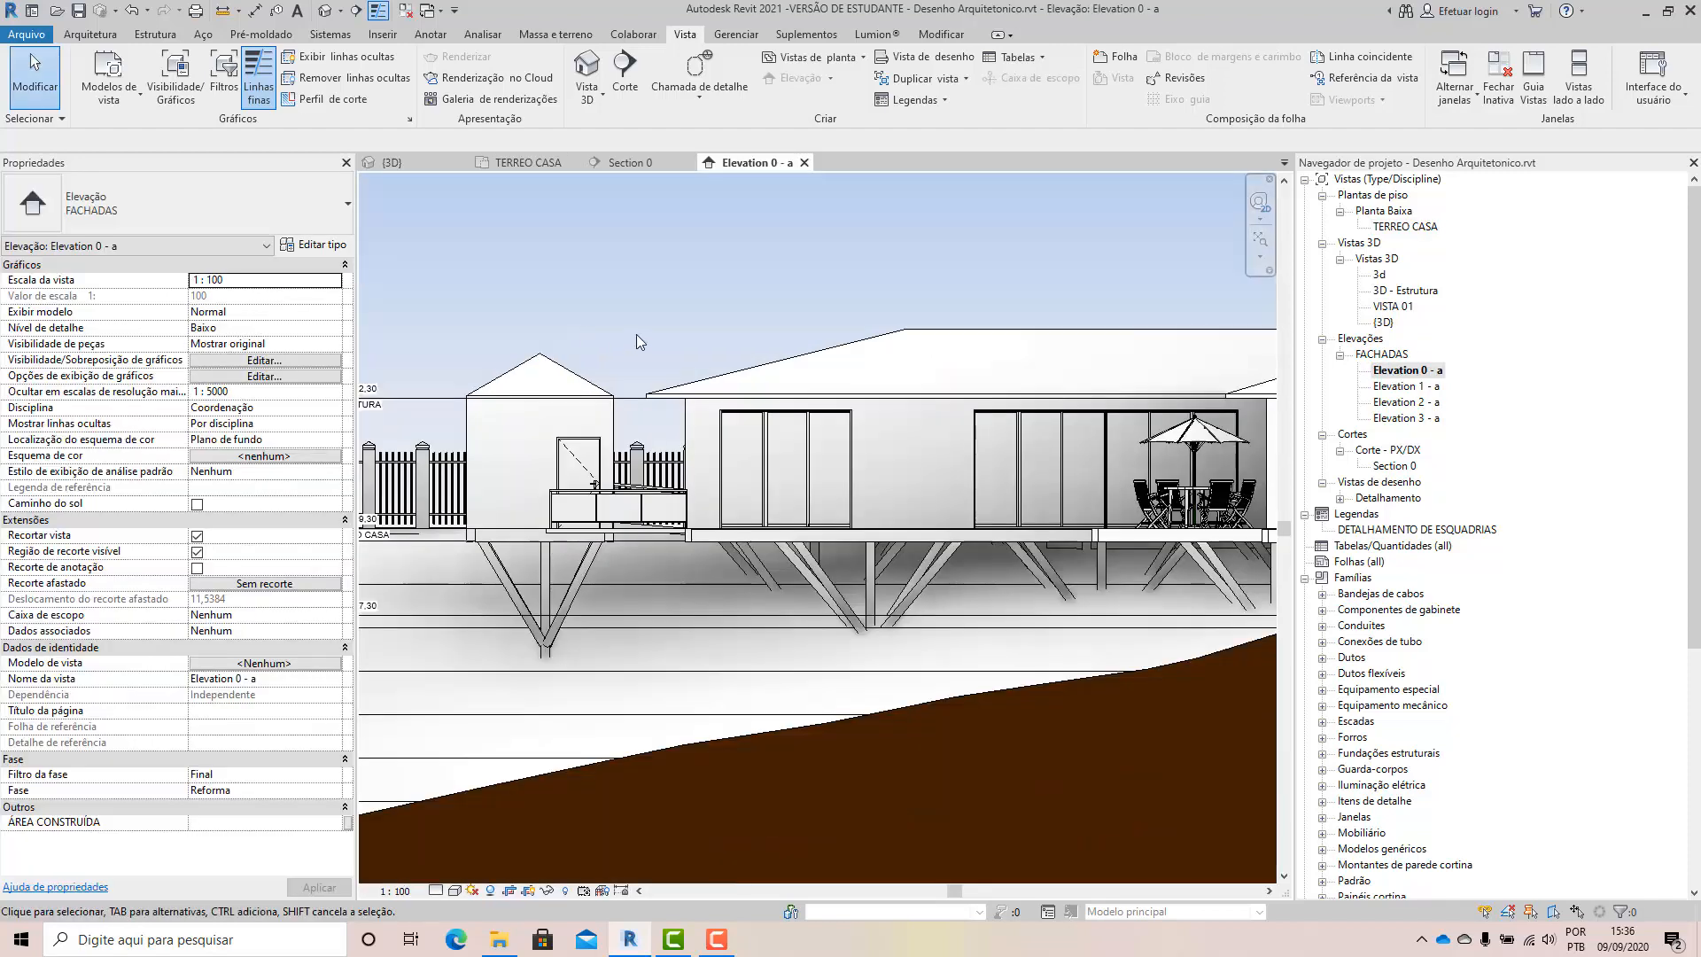
scroll(656, 342, up, 2)
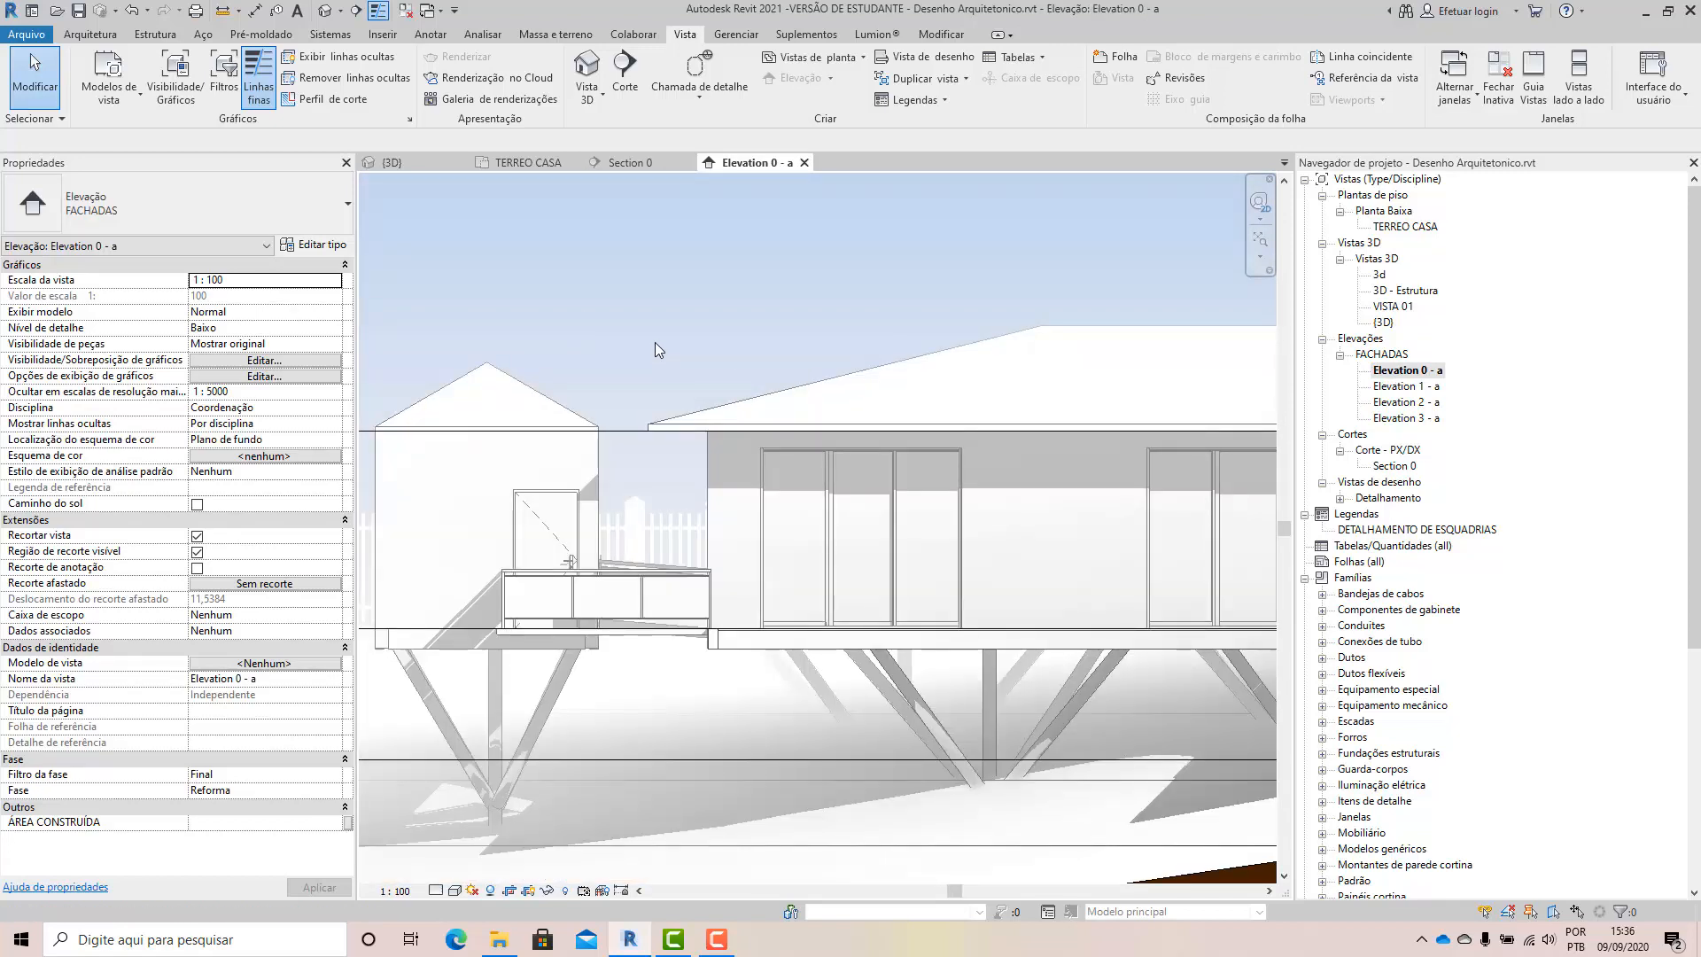
key(v)
key(v)
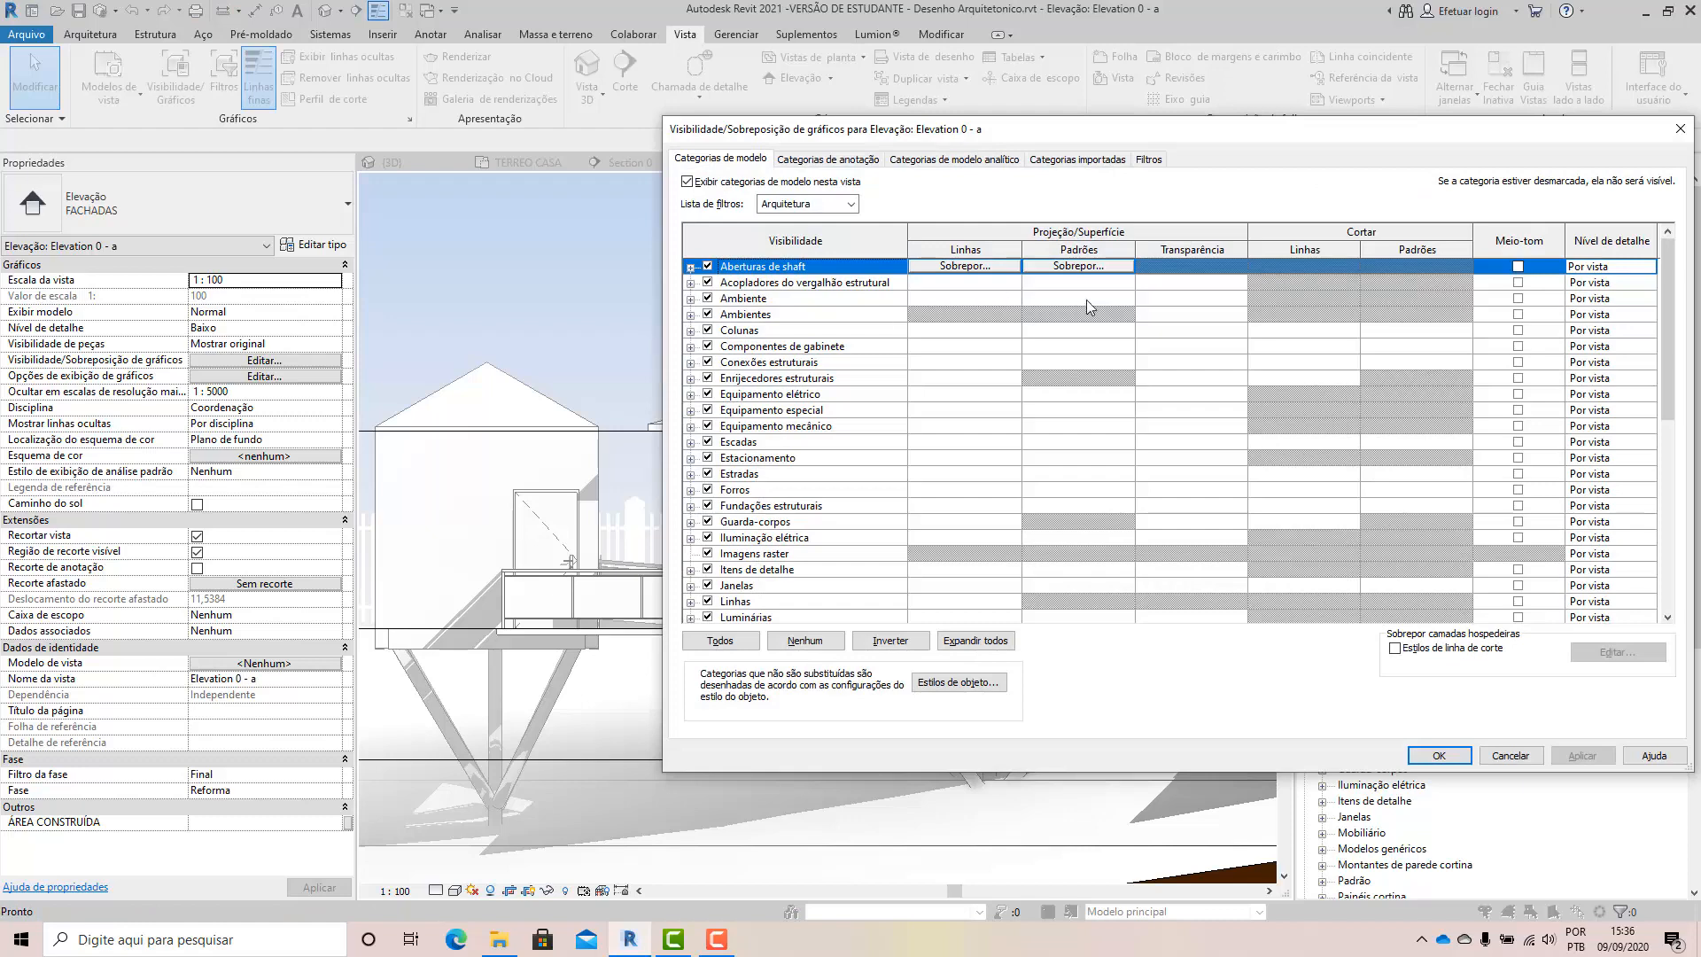
drag(1214, 131, 811, 156)
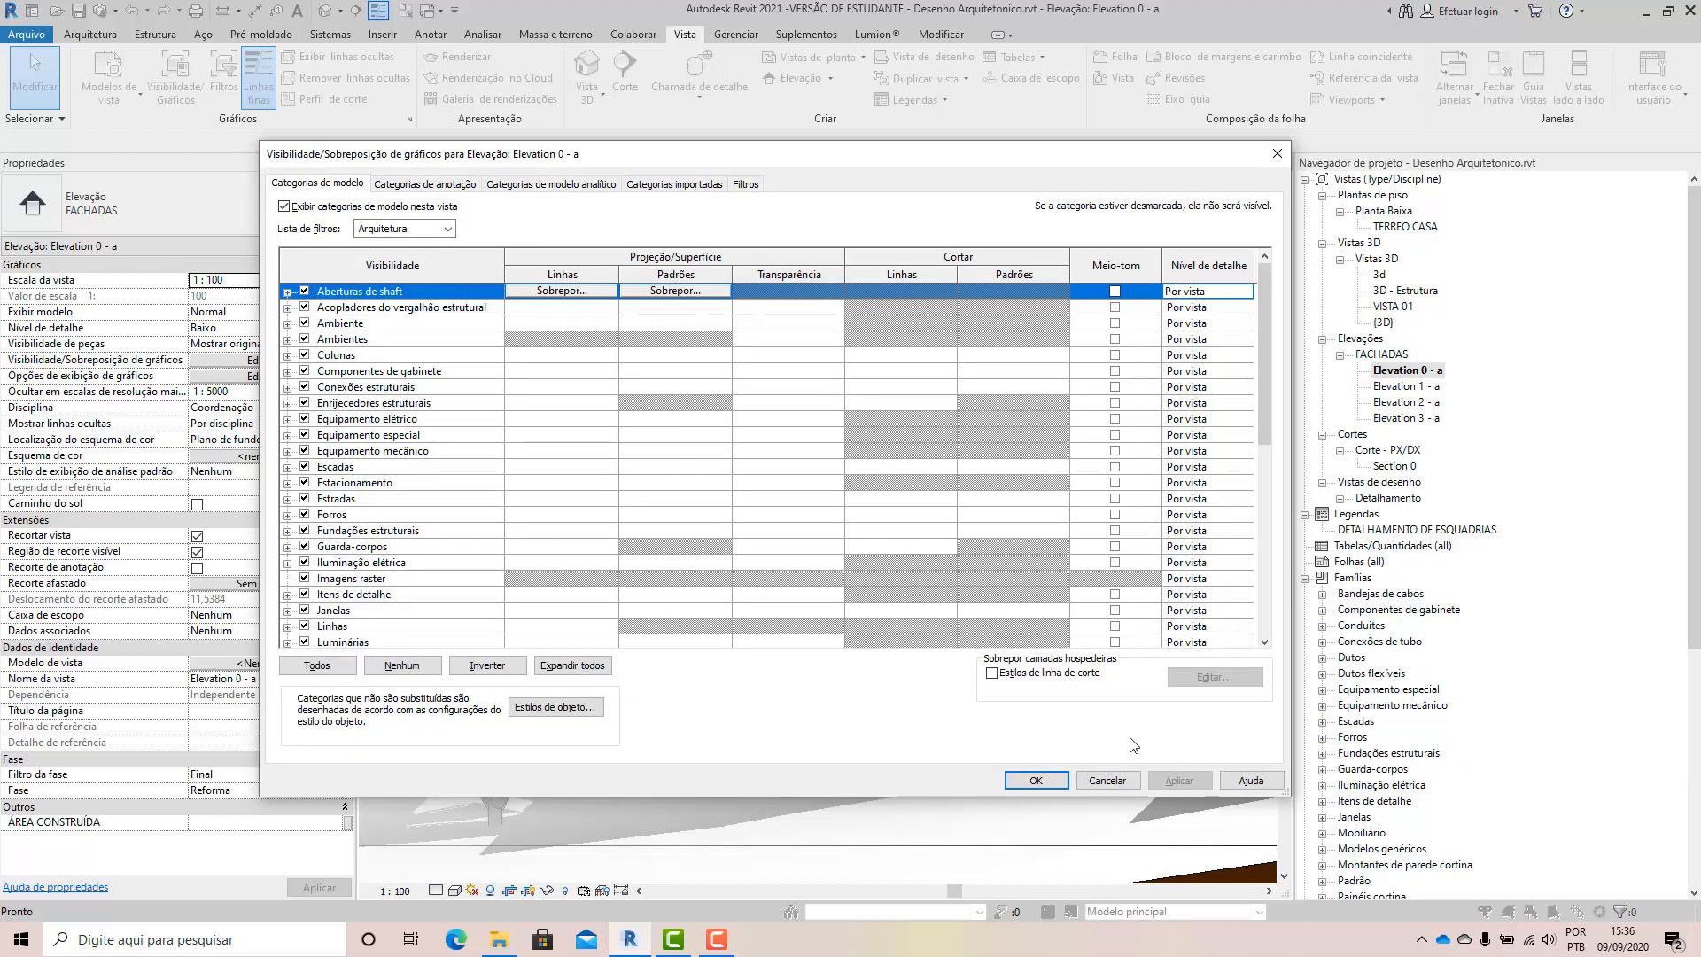
drag(1287, 796, 1414, 902)
scroll(872, 714, down, 3)
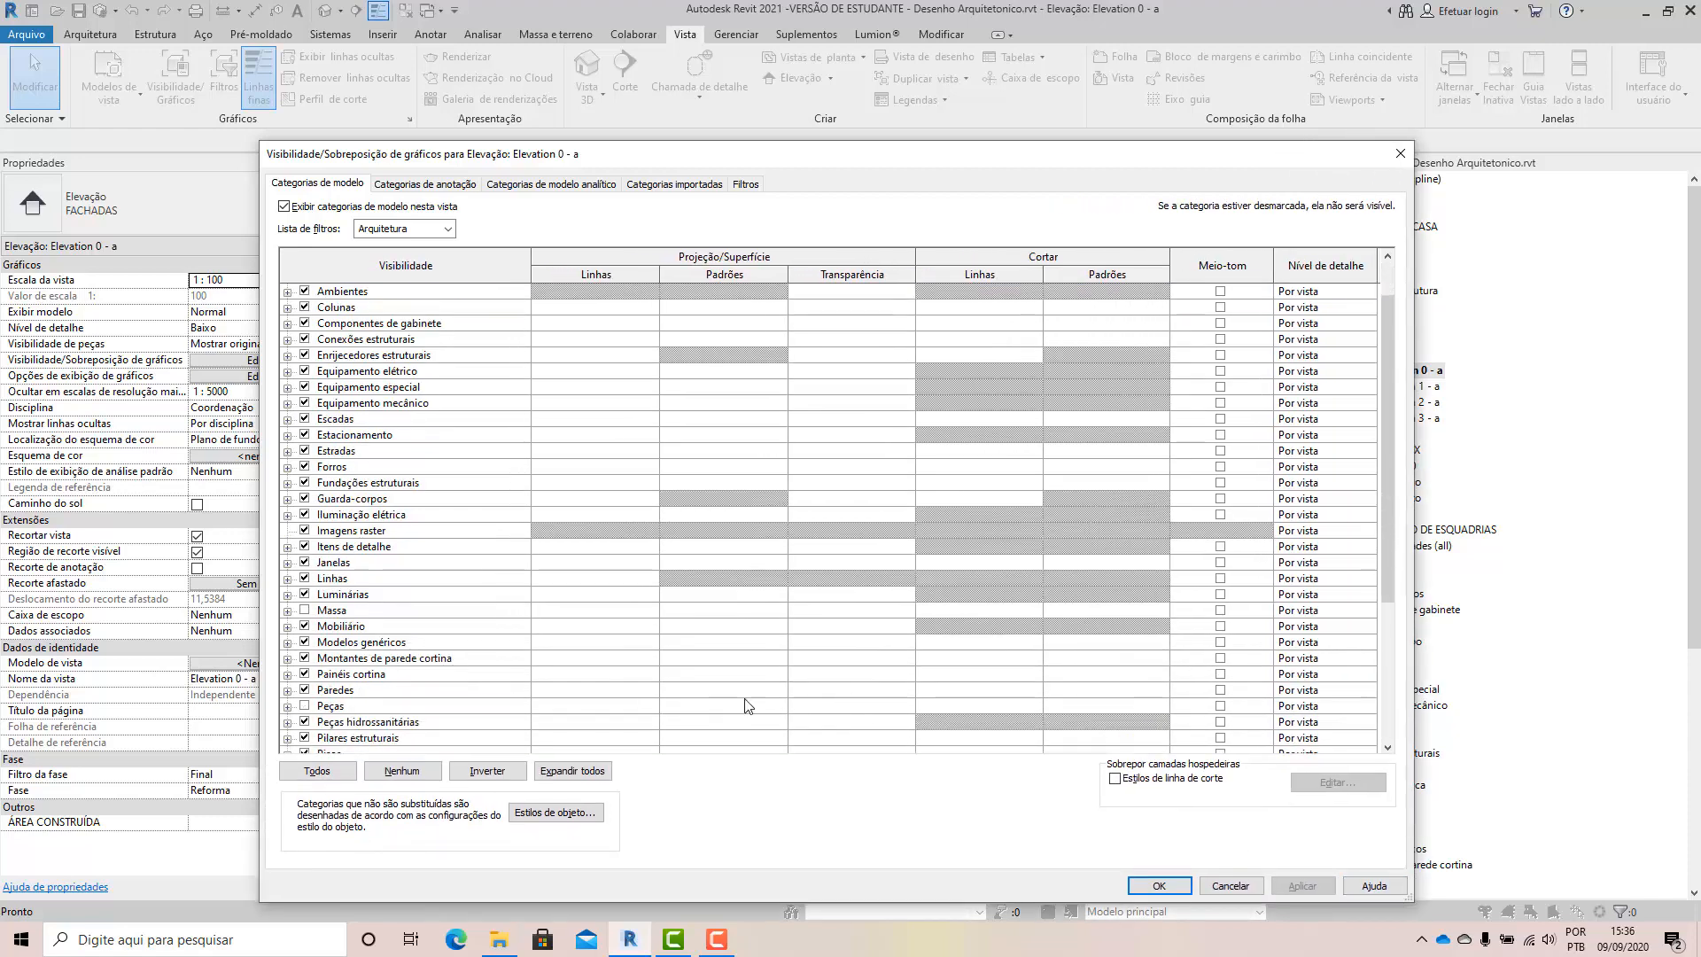
Override the projection line colour of the Paredes category with red RGB 255-000-006.
click(625, 691)
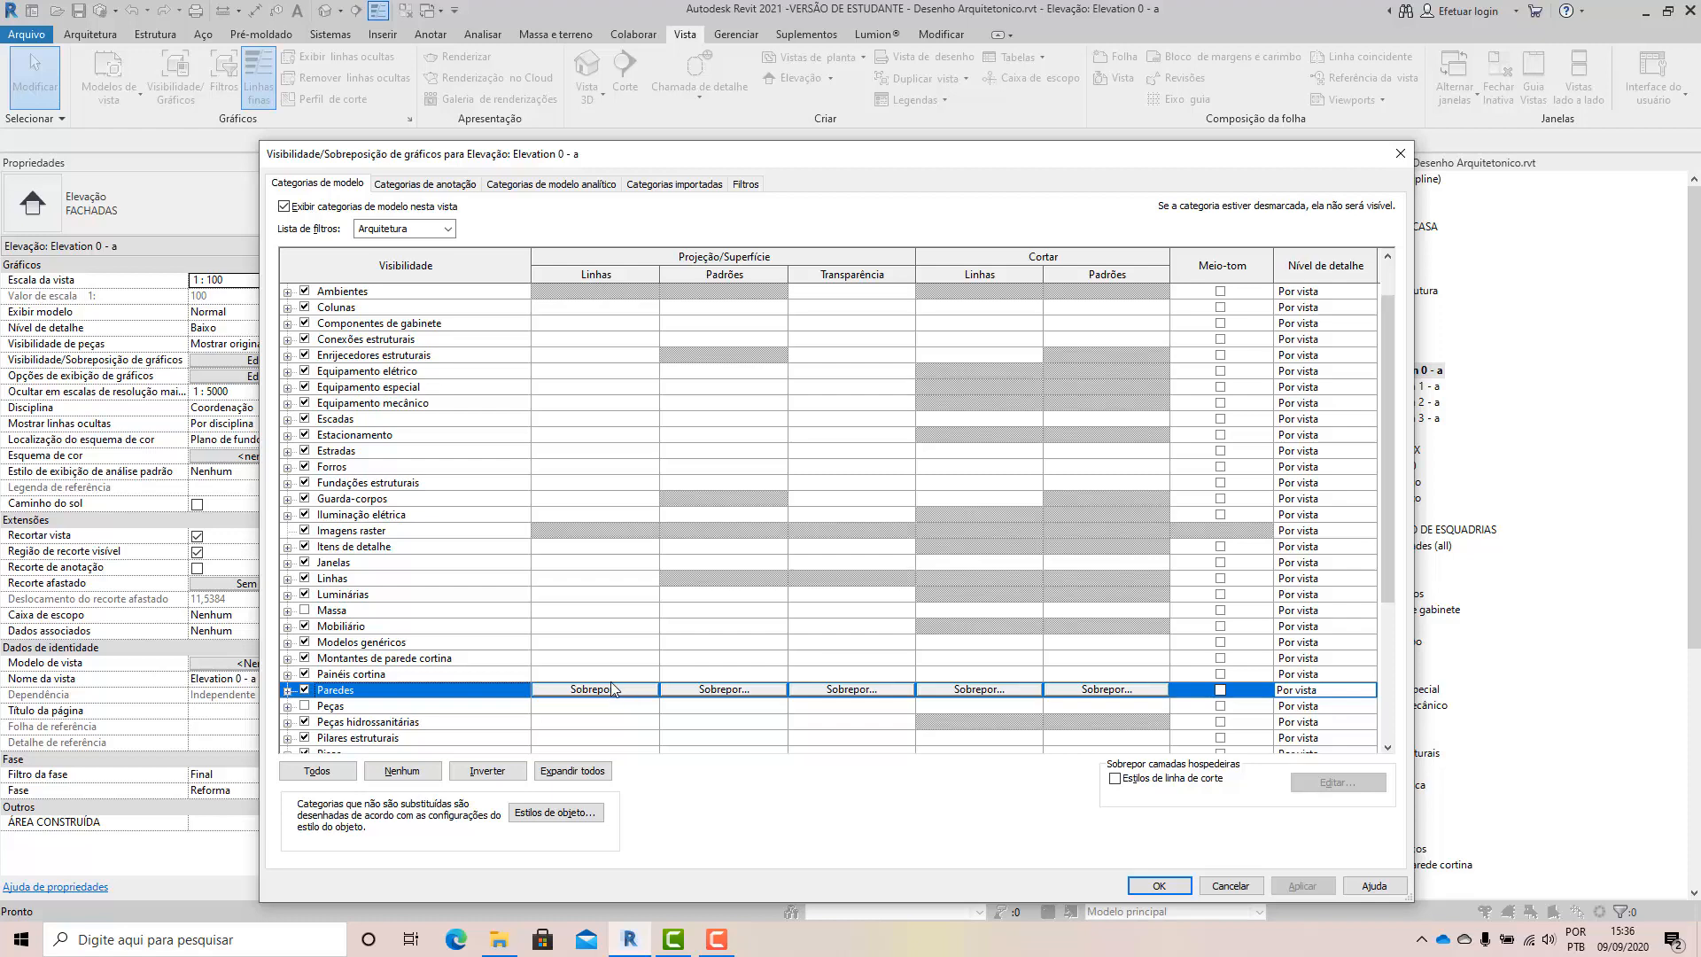
click(596, 689)
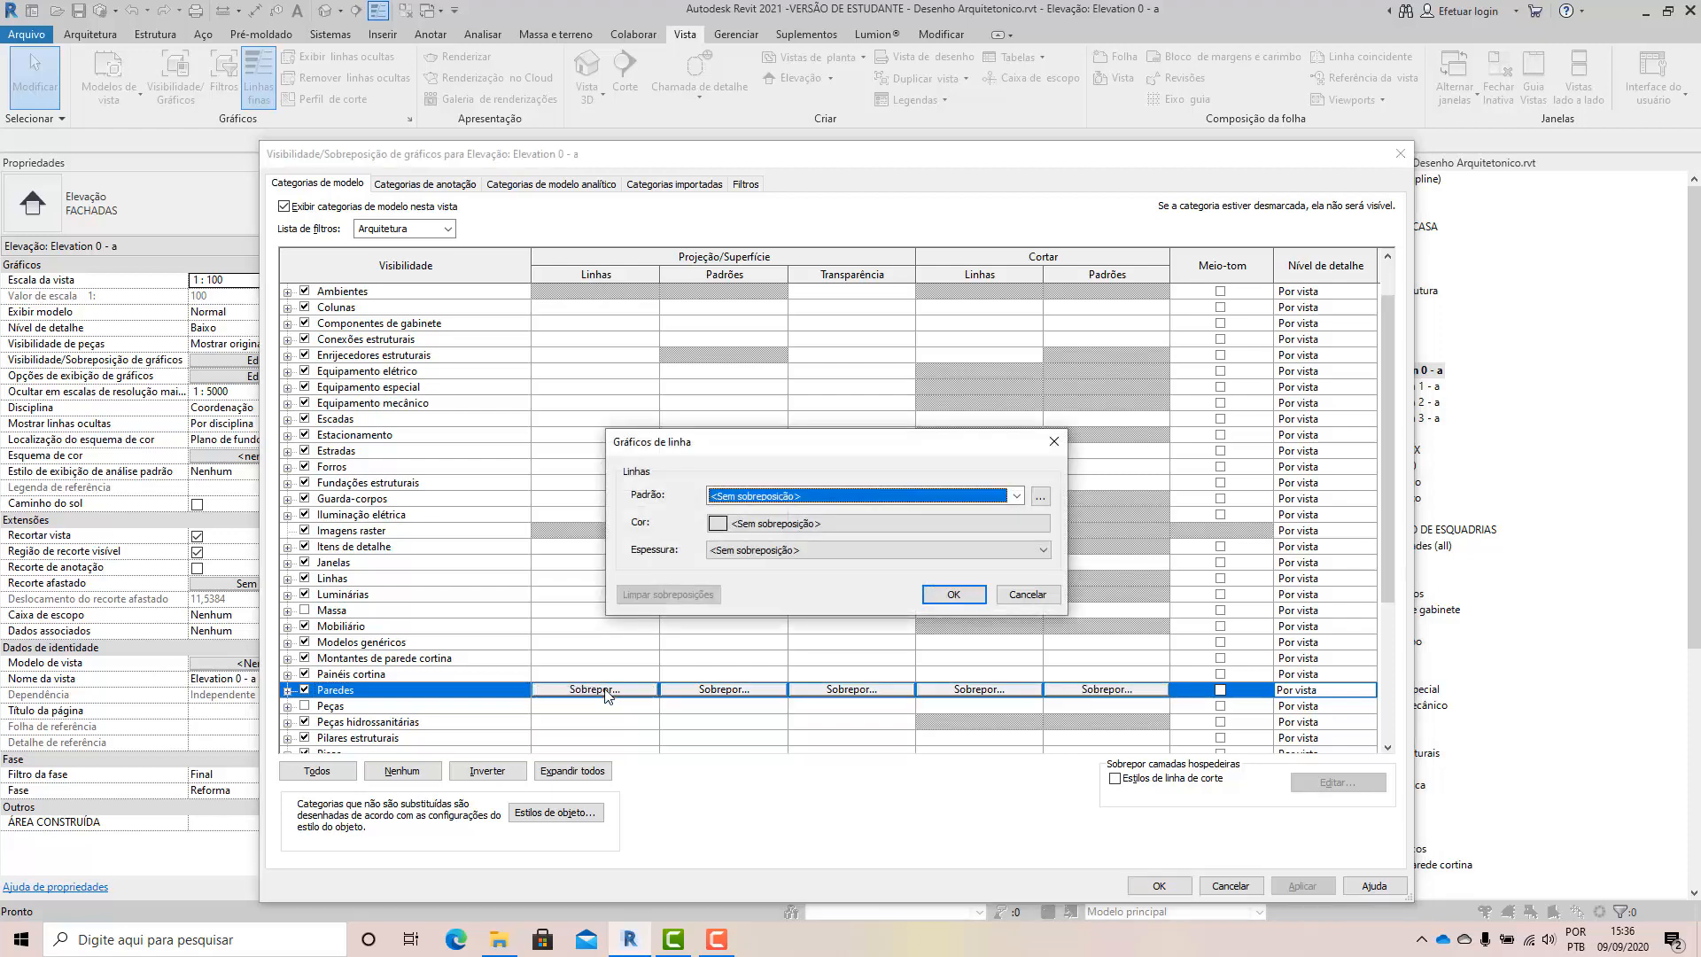
click(984, 523)
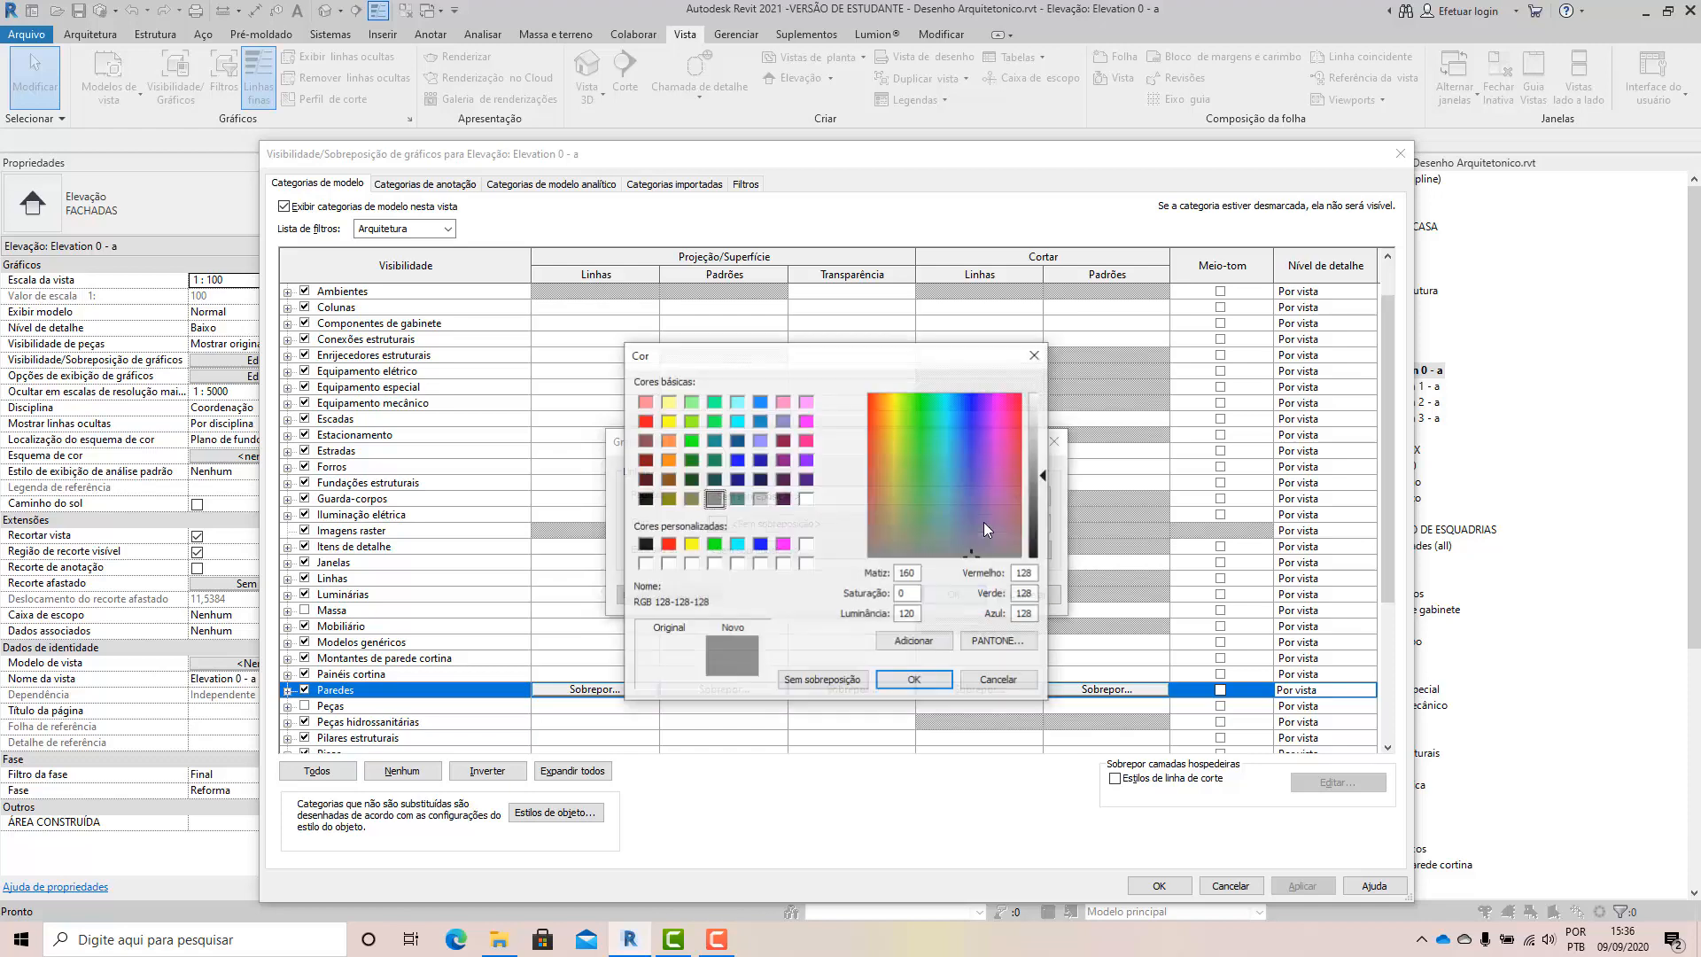
click(1016, 406)
click(1022, 393)
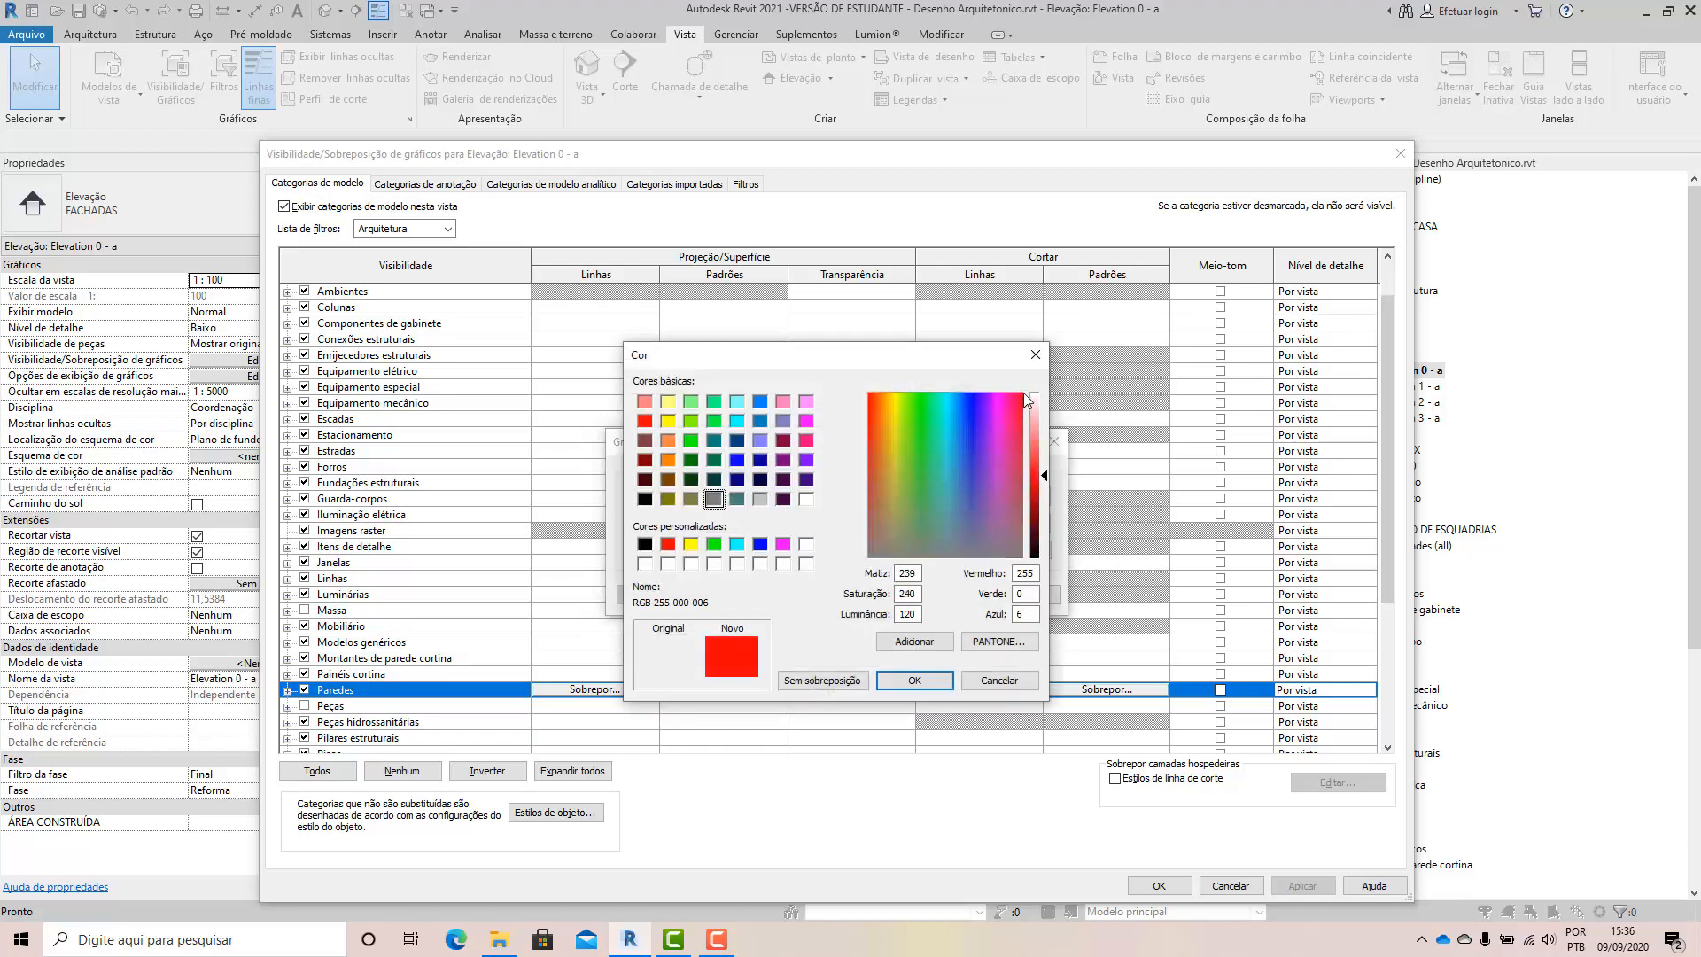
click(914, 681)
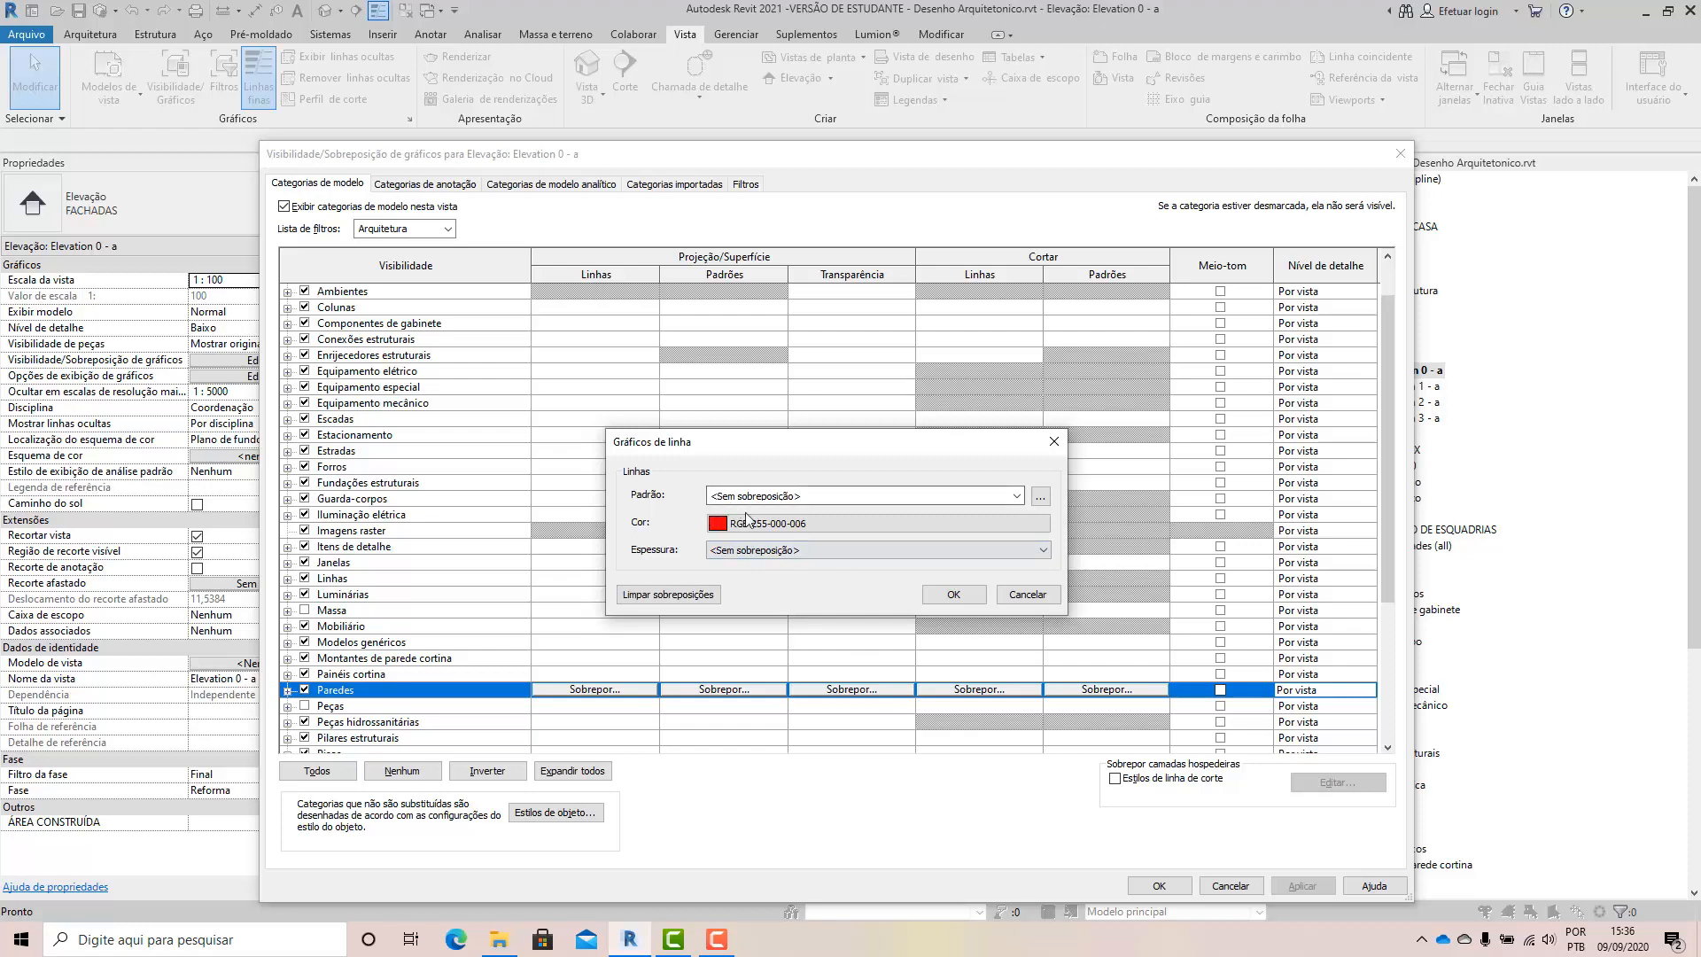
click(950, 594)
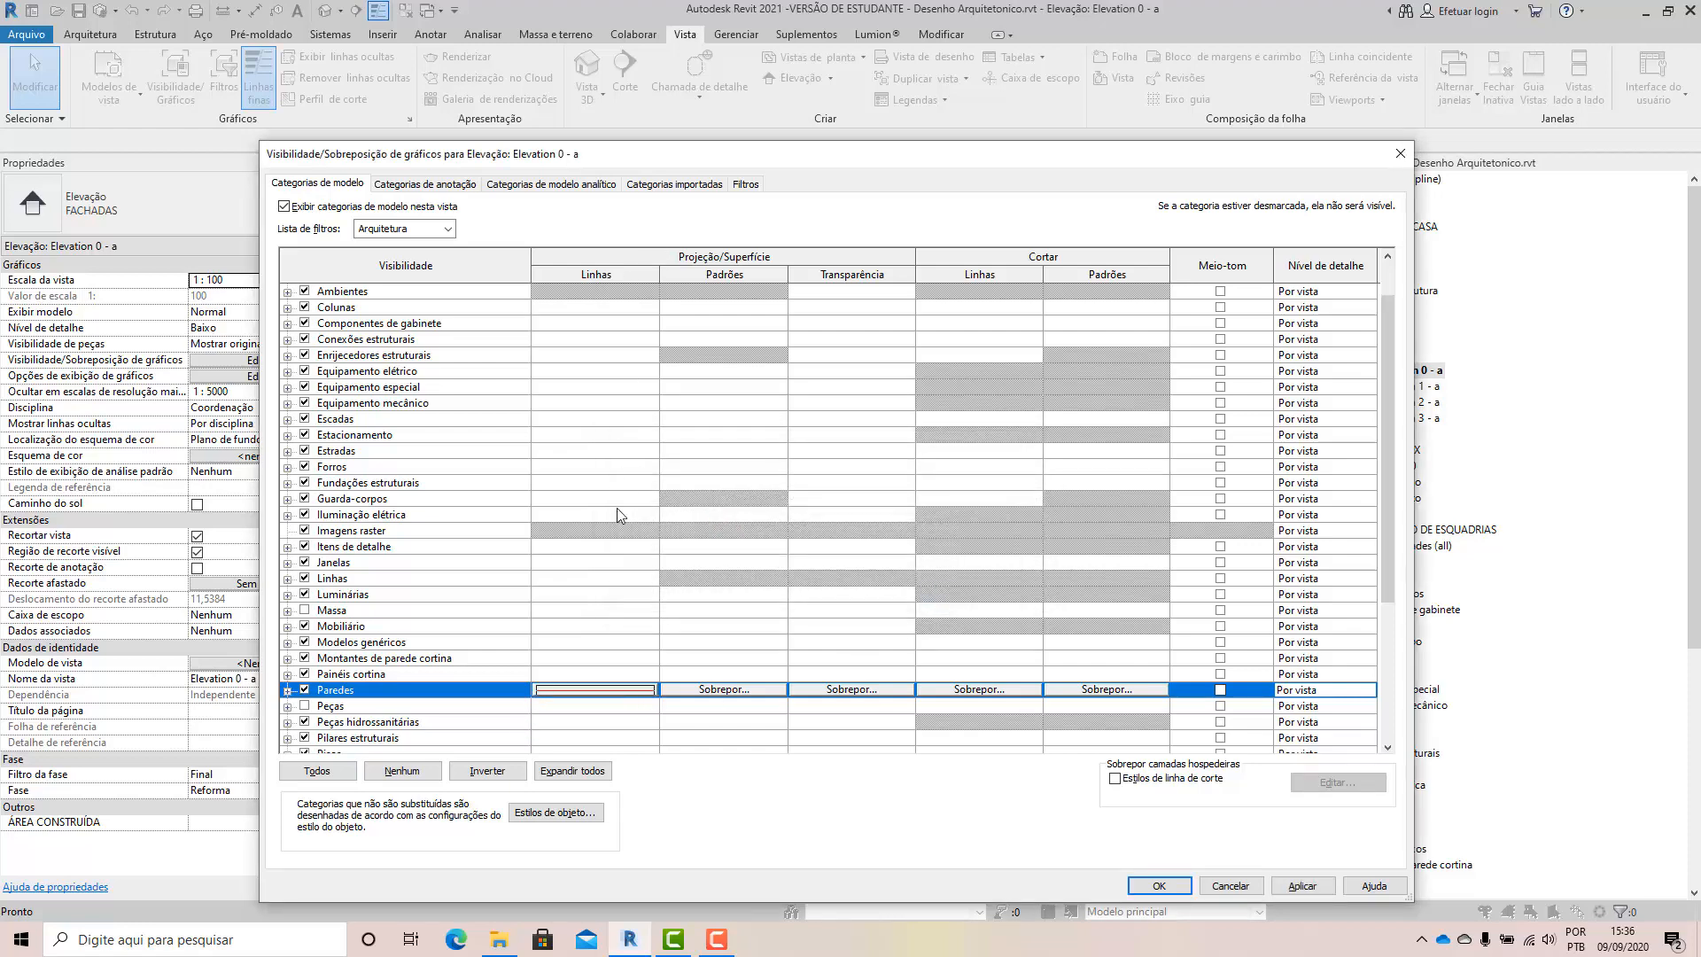
Keep the Paredes line pattern at <Sem sobreposição>, apply the line override and inspect the walls on the facade.
click(619, 691)
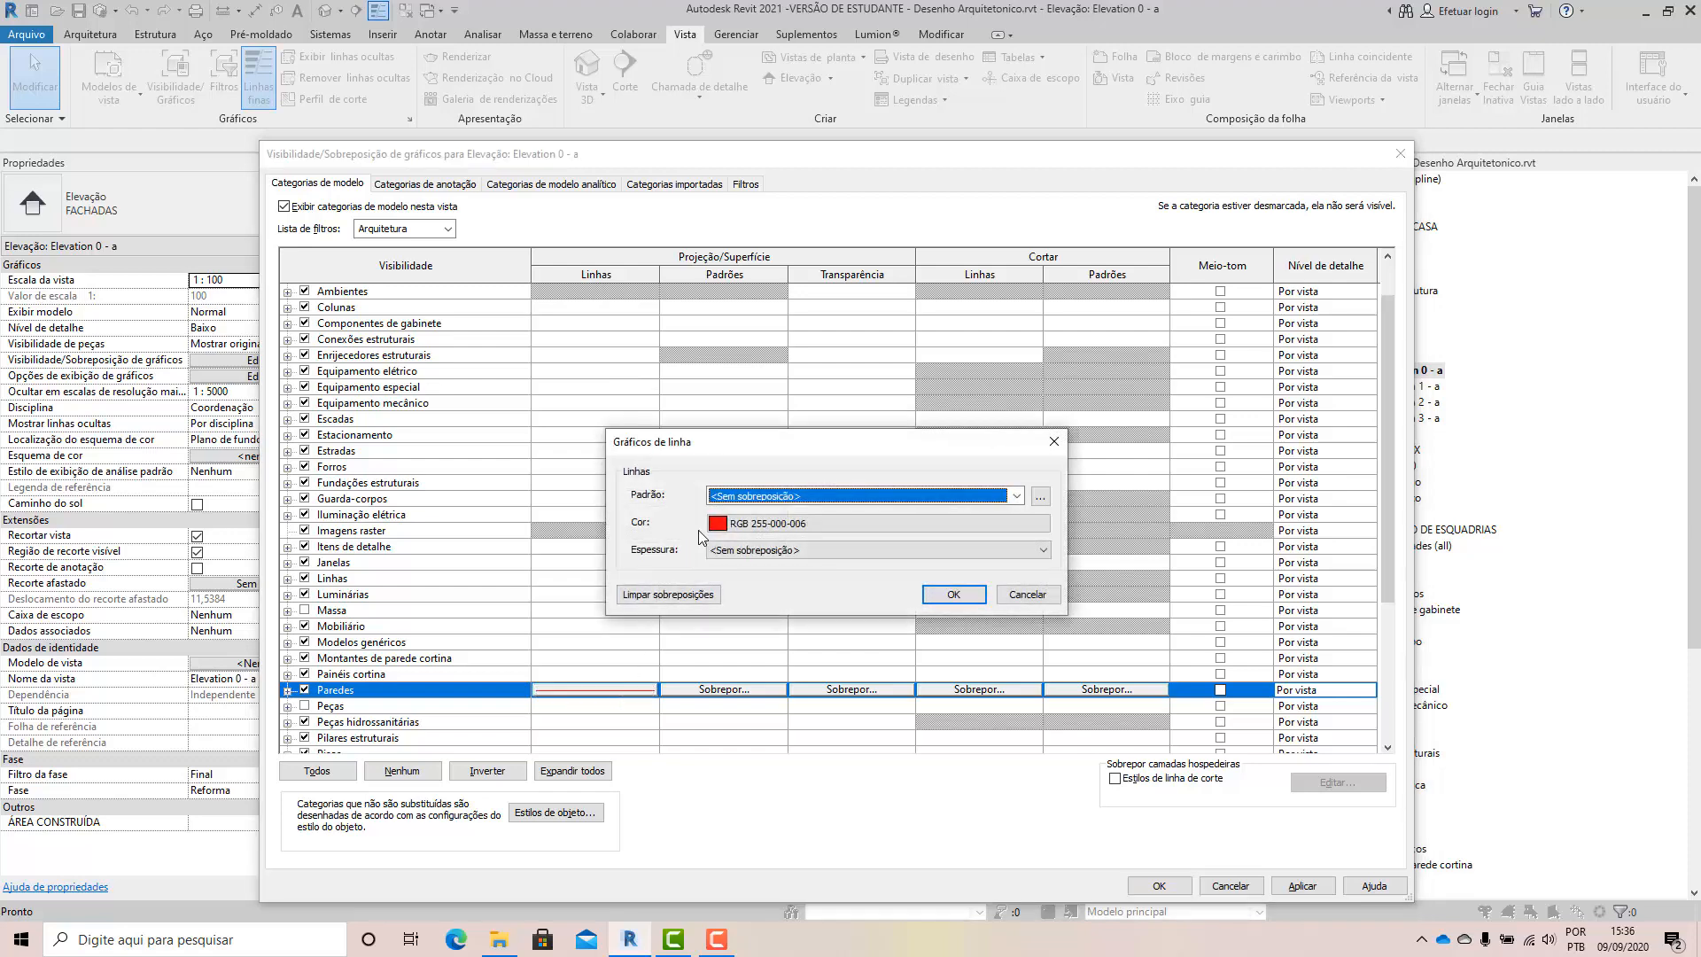
click(1017, 495)
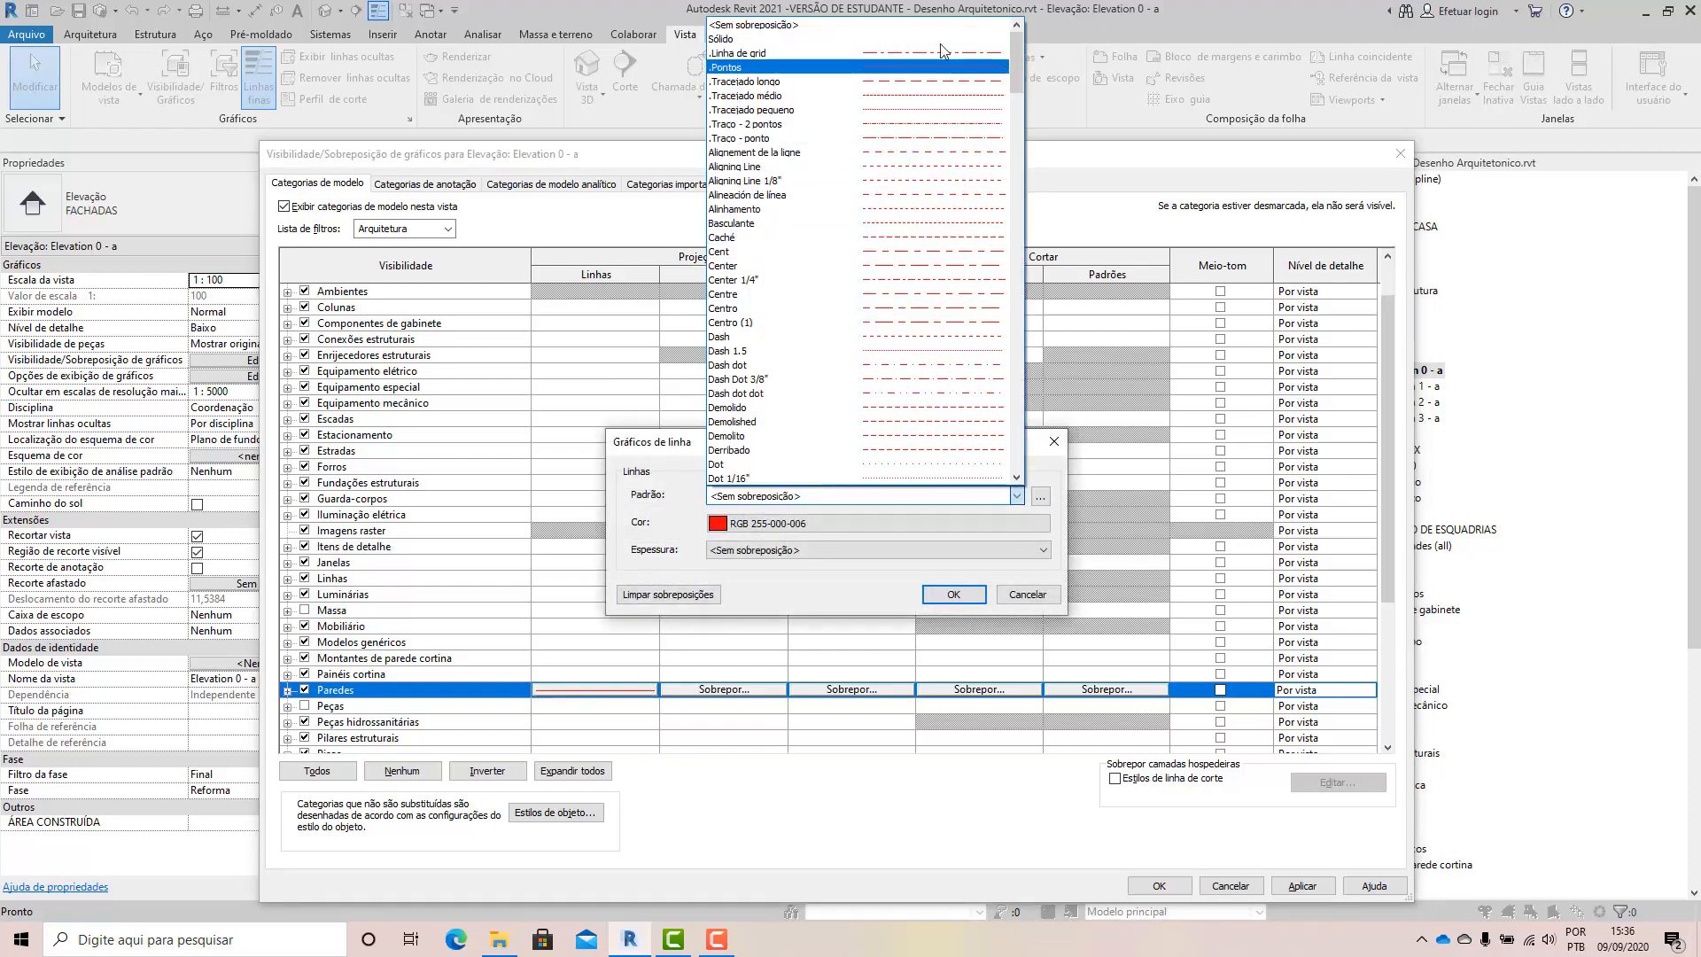
click(940, 30)
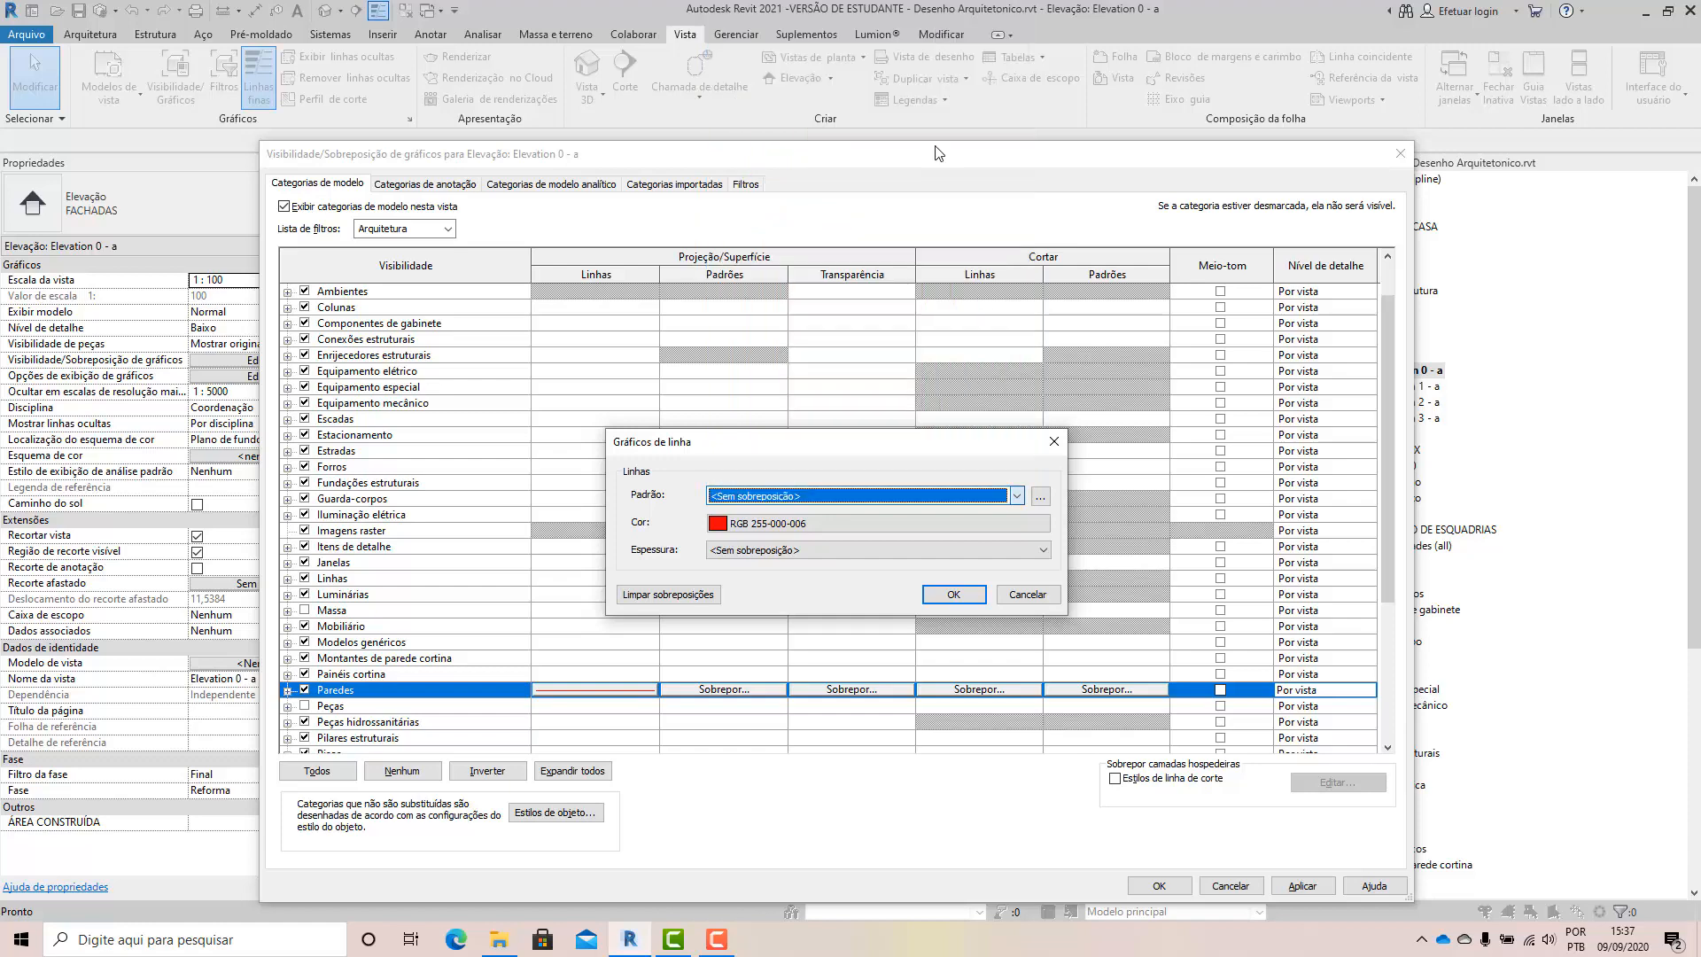
click(945, 595)
click(1303, 886)
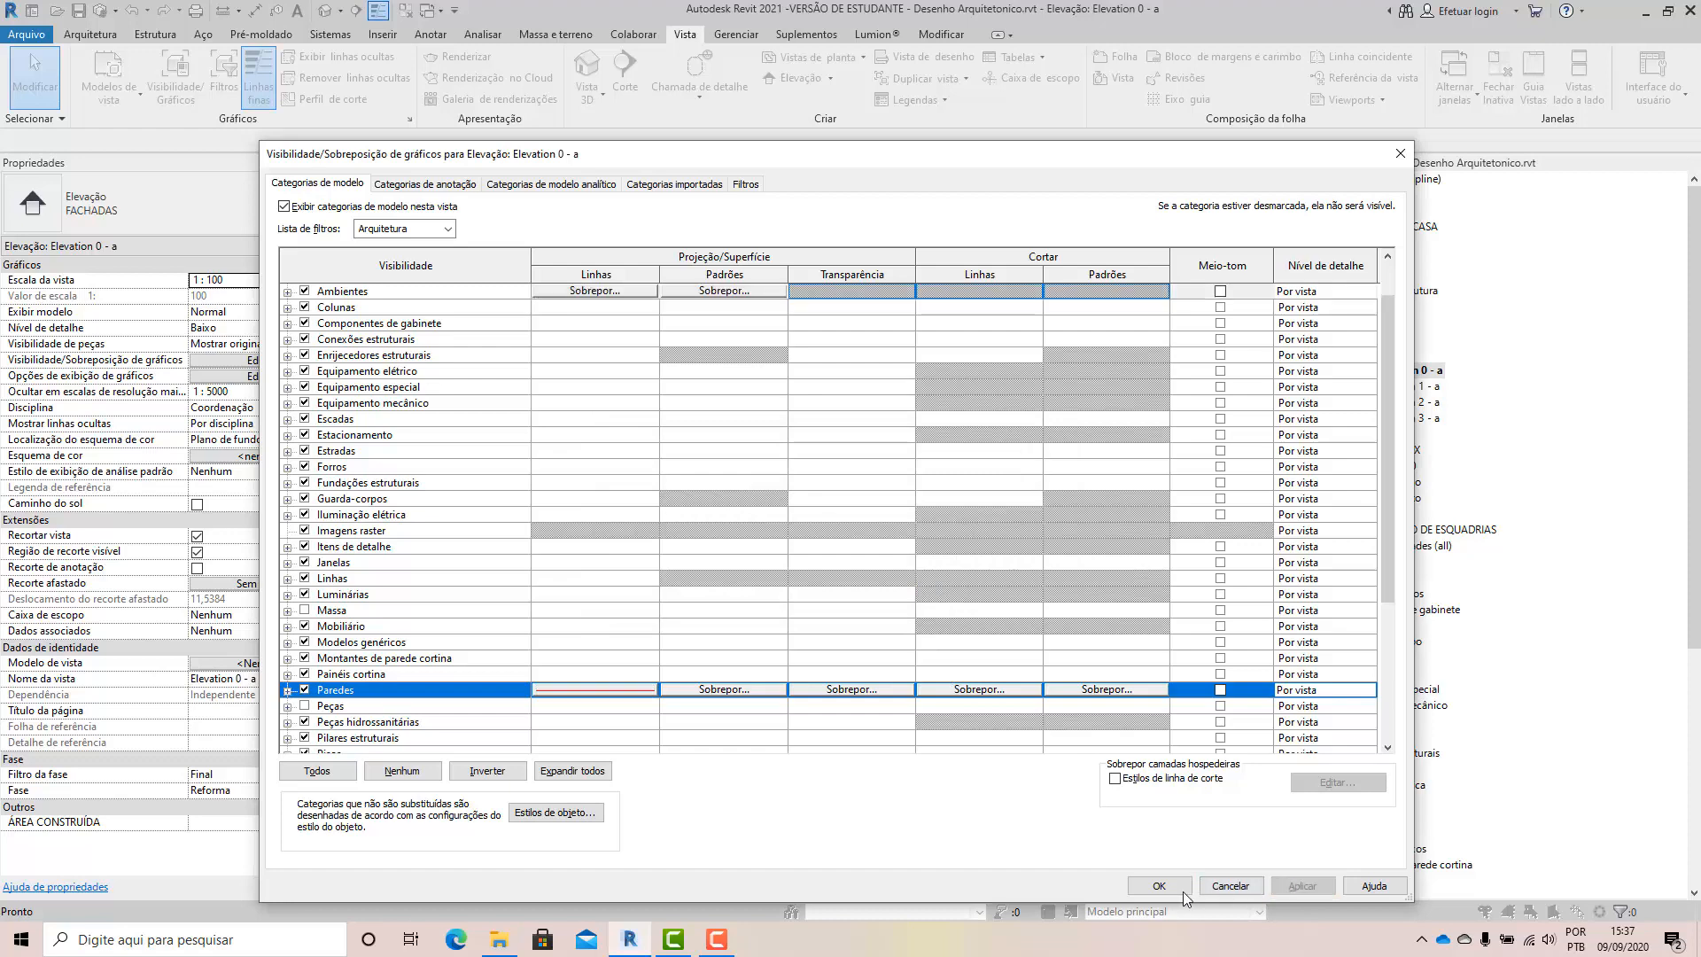
click(1161, 886)
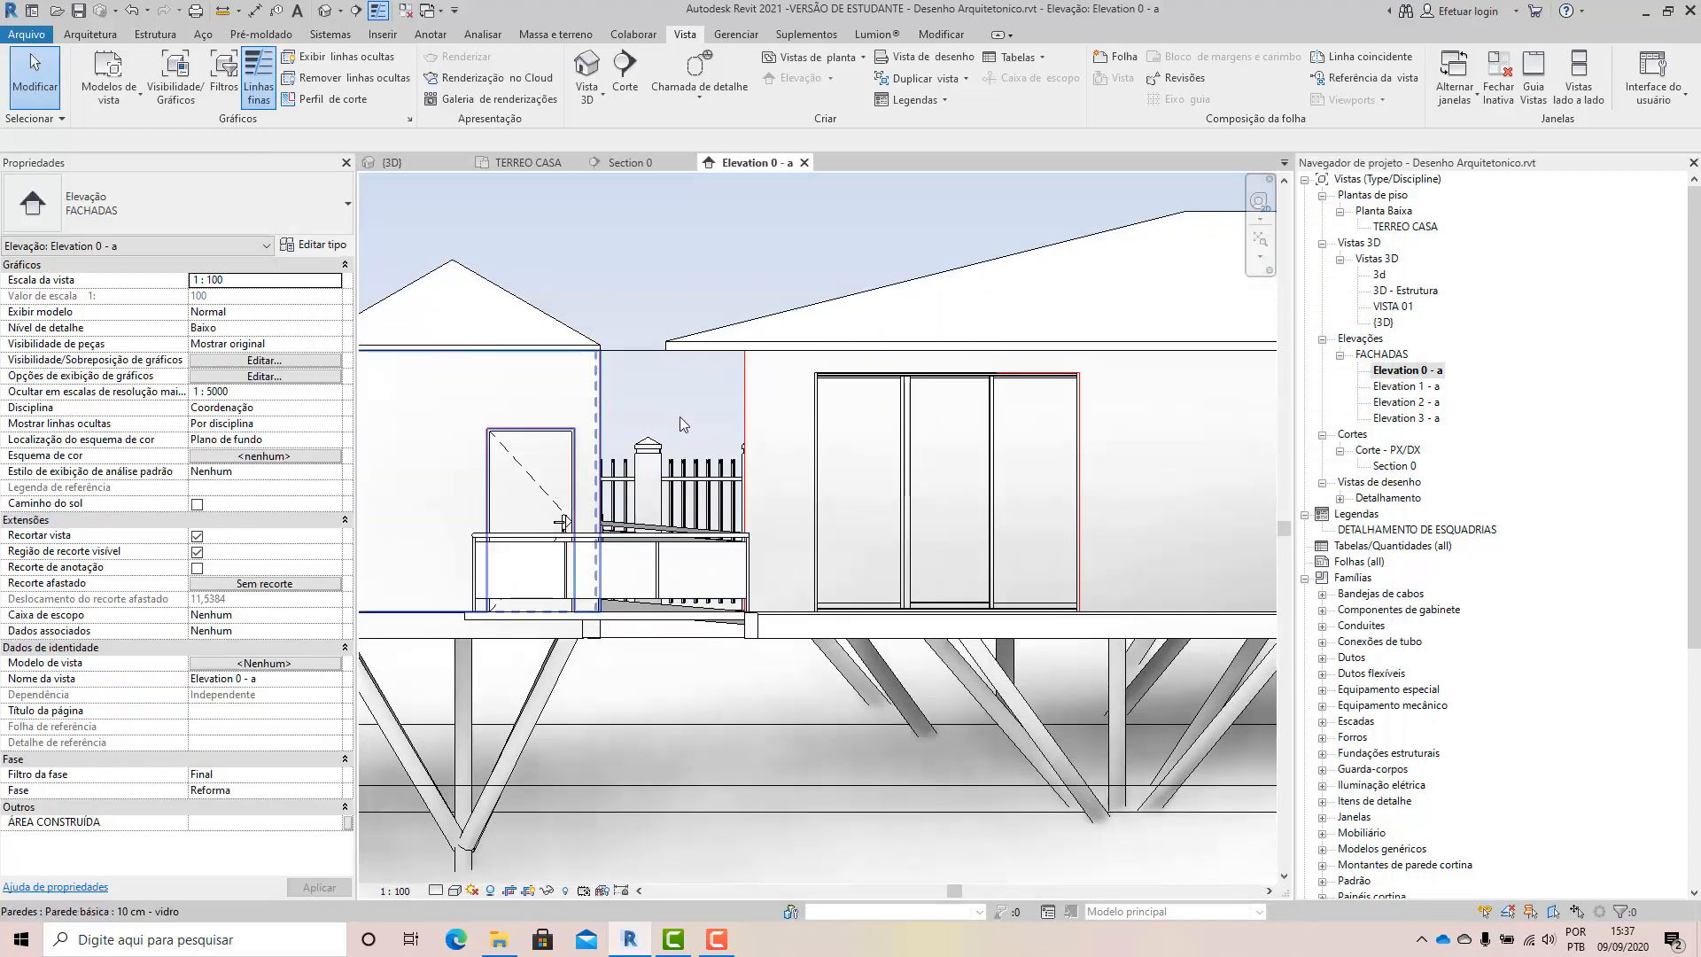
scroll(724, 493, up, 1)
scroll(1234, 669, down, 3)
scroll(582, 547, up, 3)
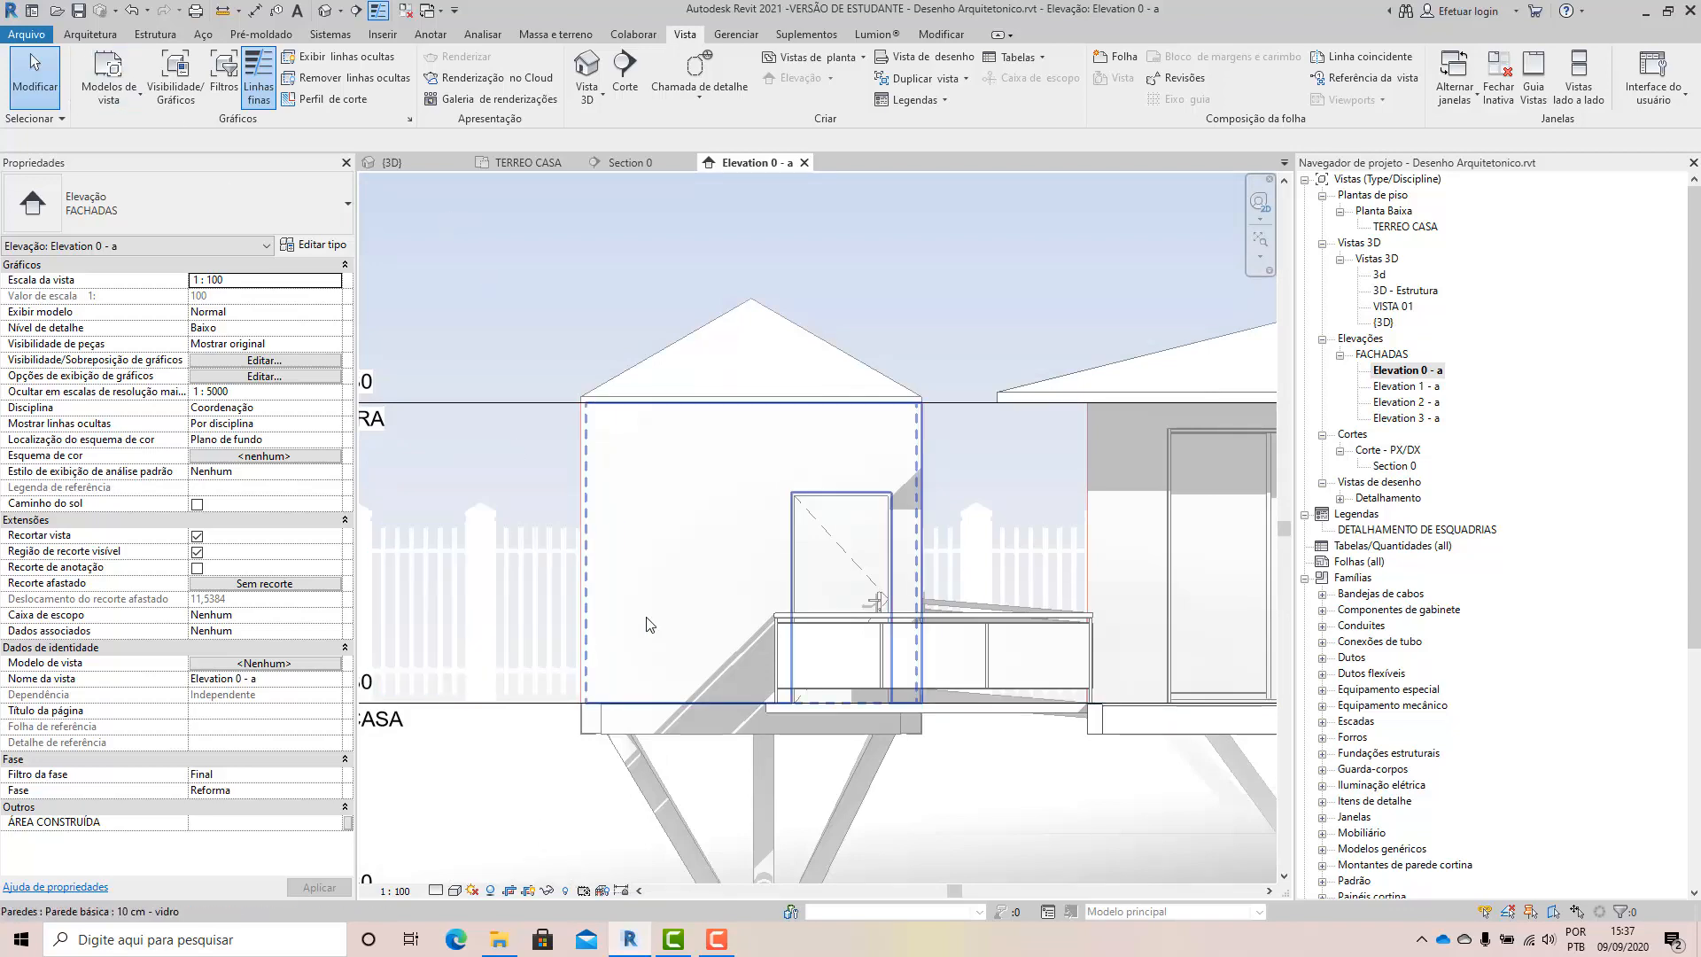
Reset the Paredes projection line colour to Sem sobreposição in the view's visibility/graphics overrides.
key(v)
key(g)
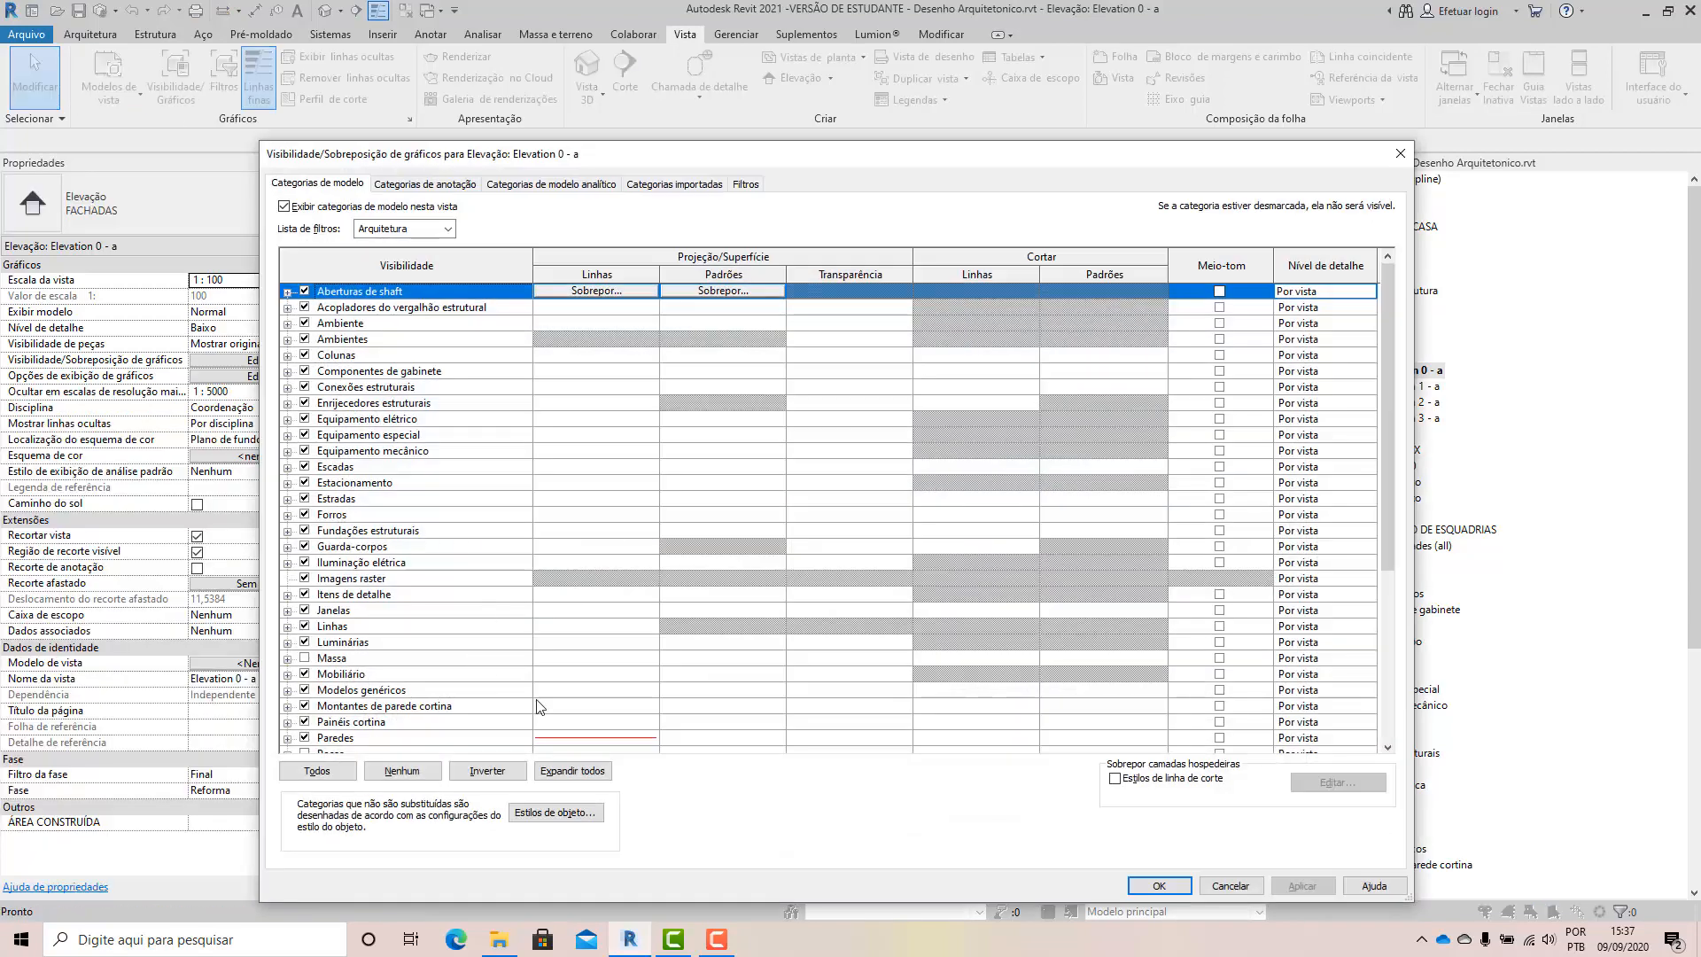
click(604, 737)
click(613, 725)
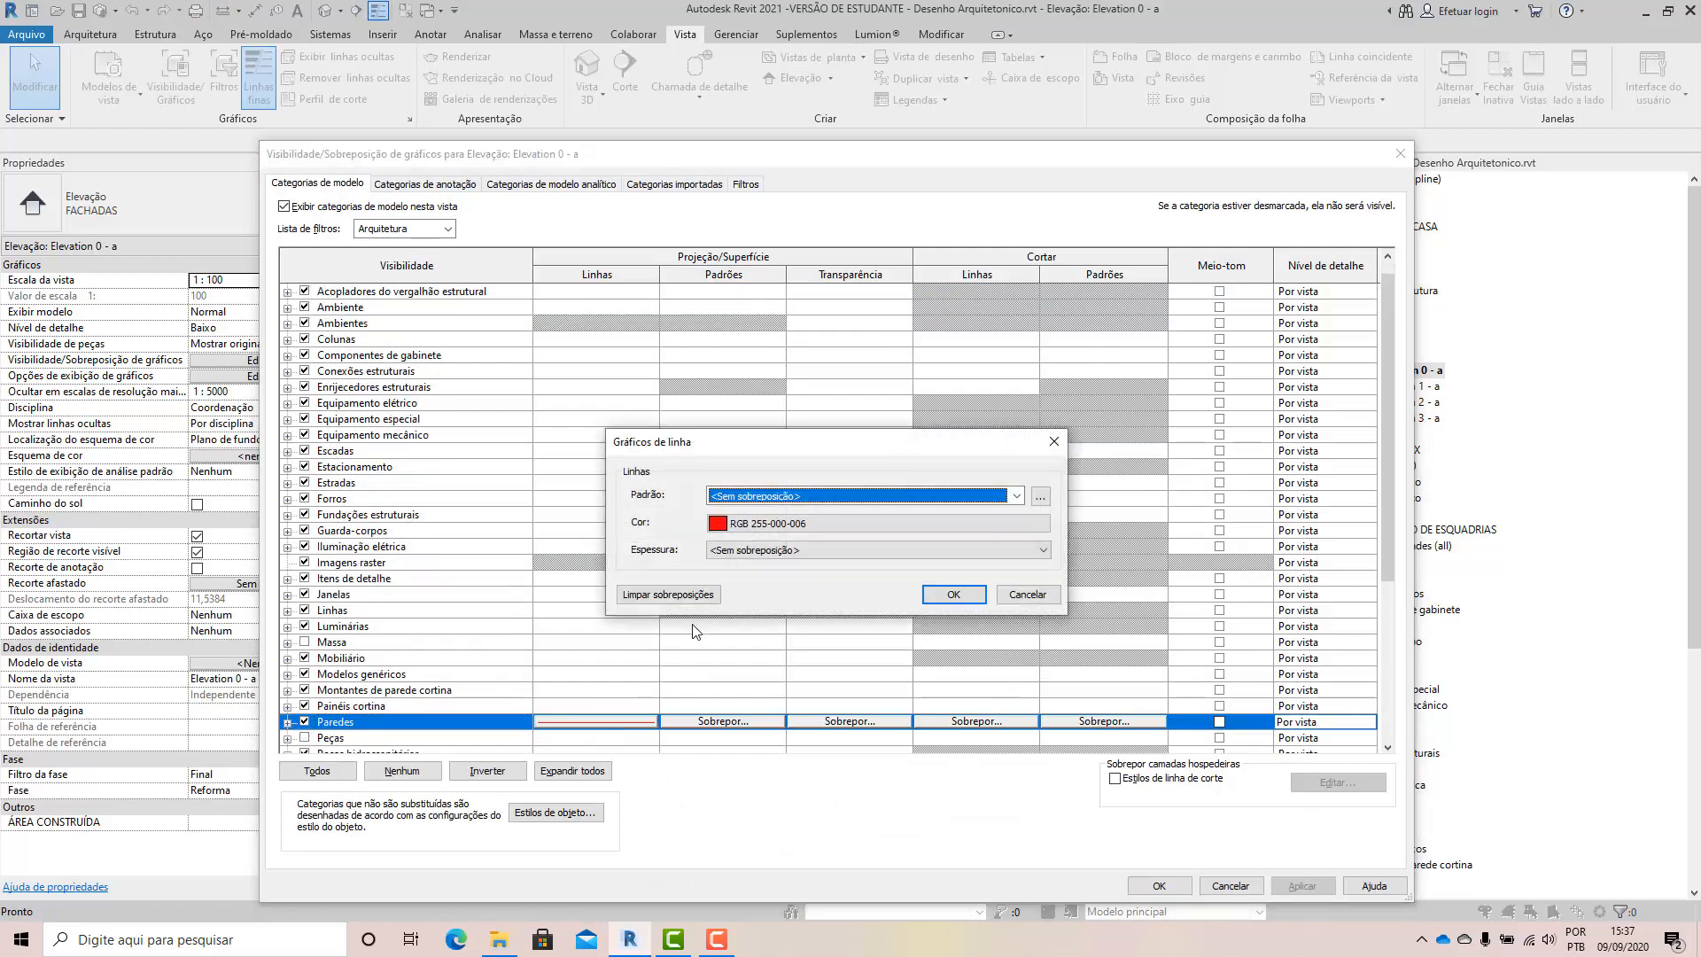
click(888, 523)
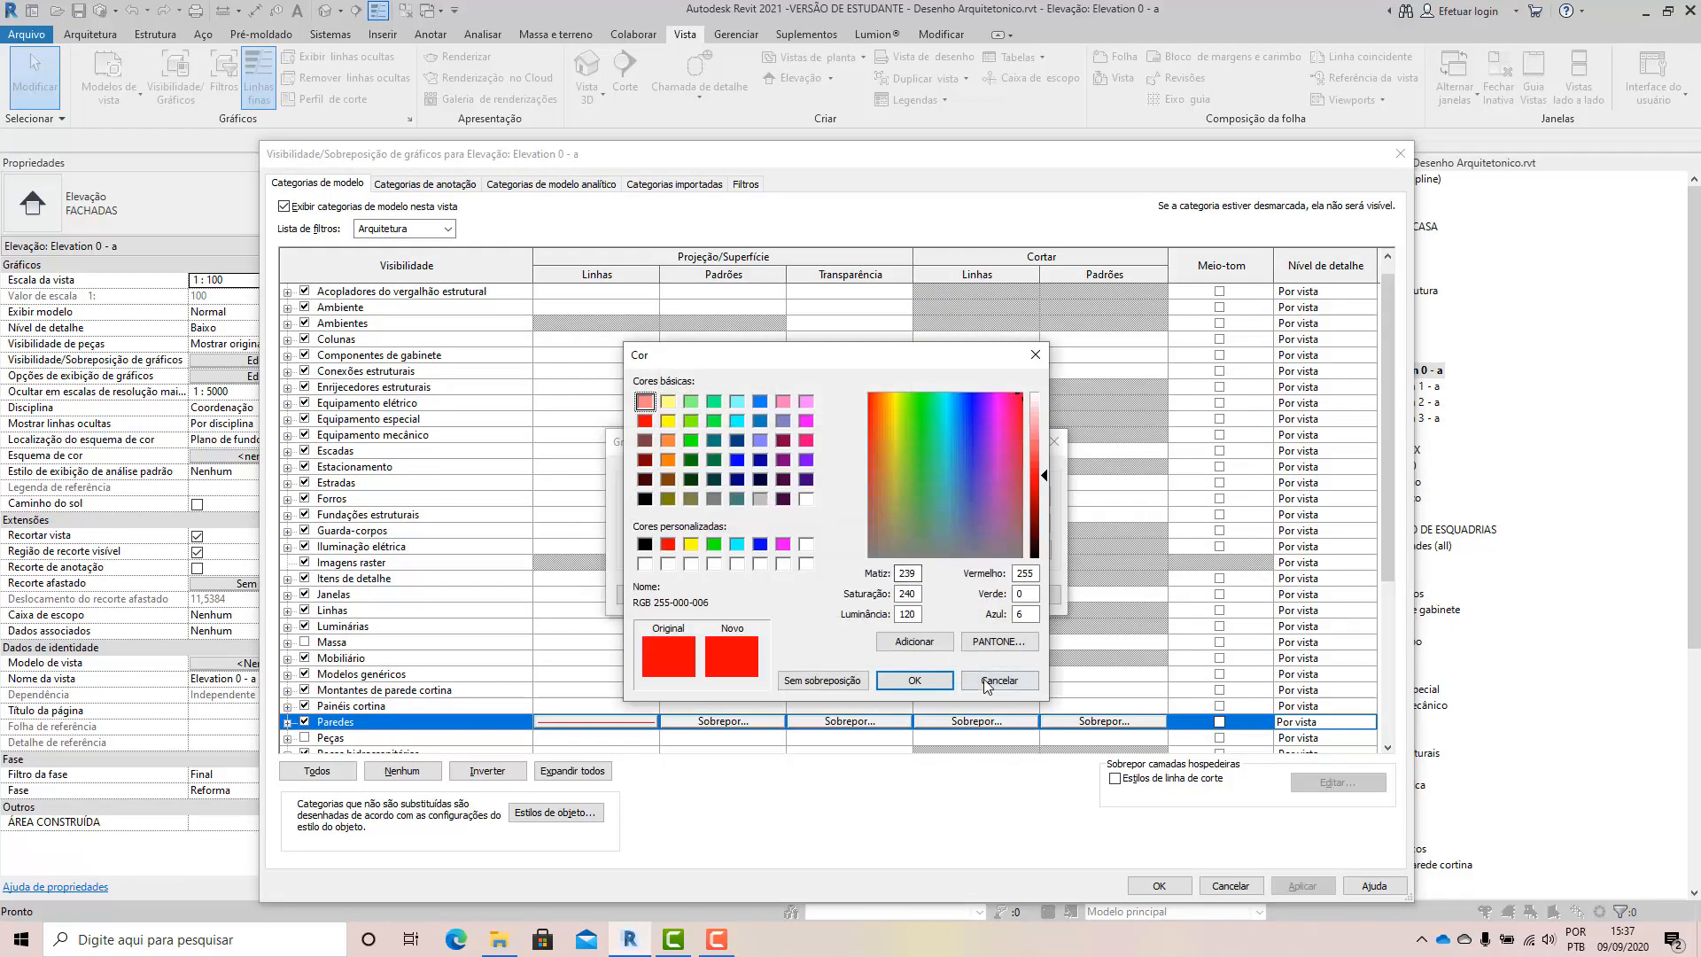
click(971, 664)
click(859, 525)
click(822, 680)
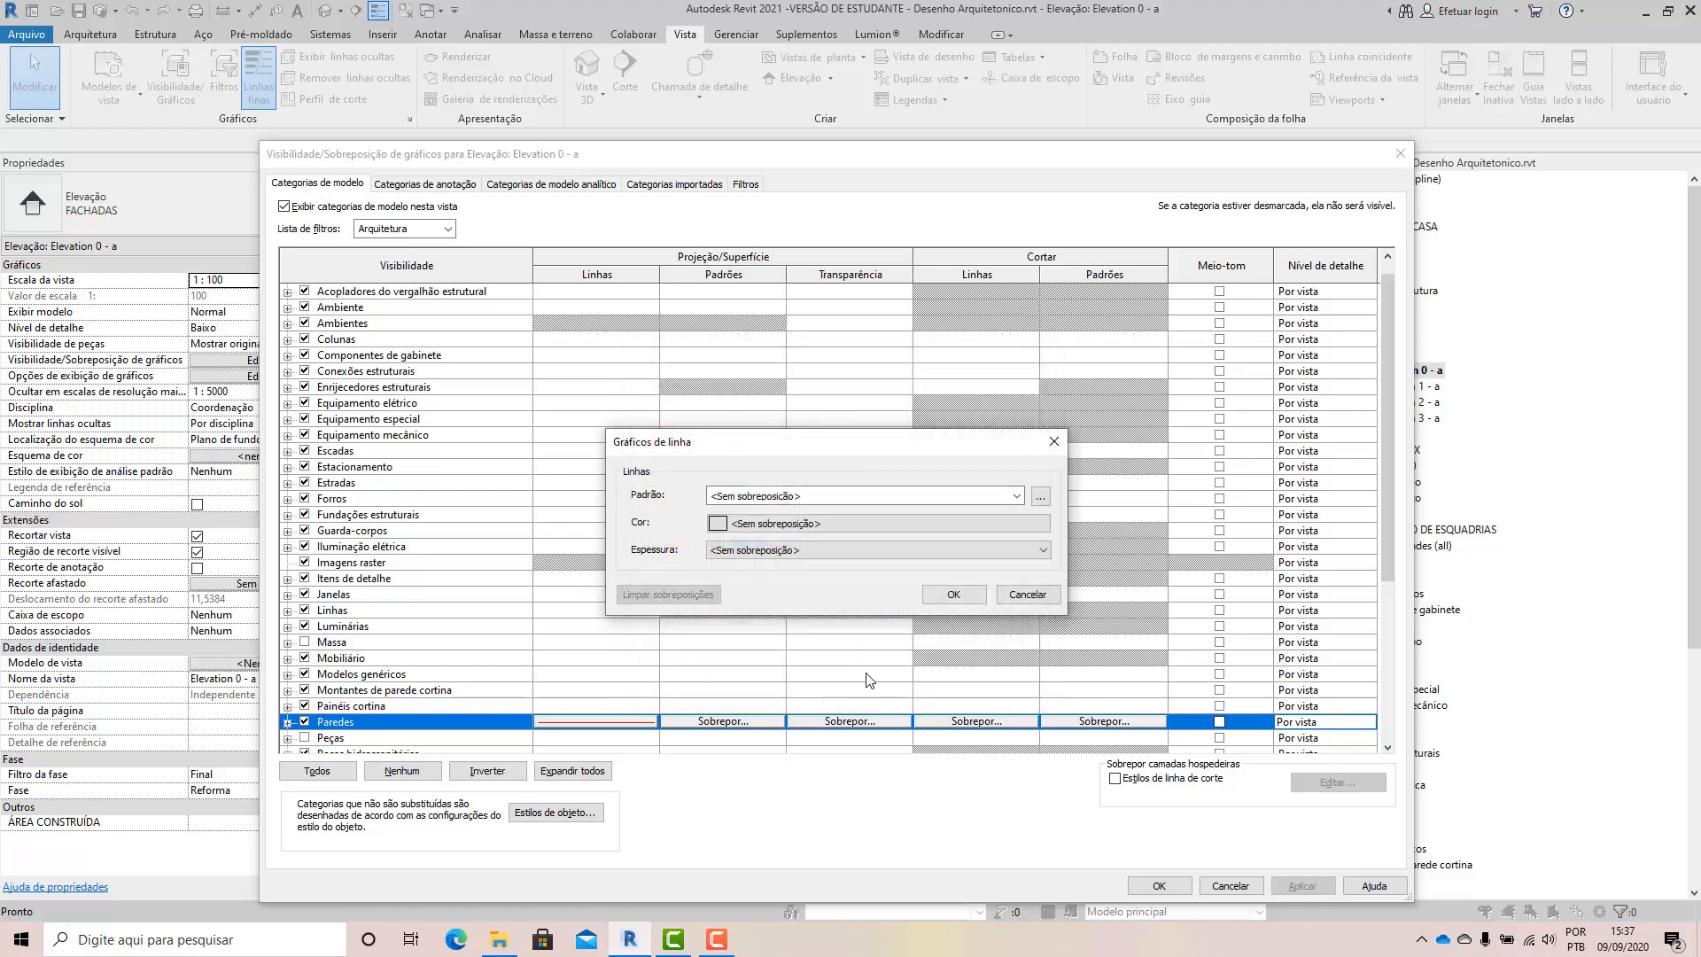
click(950, 594)
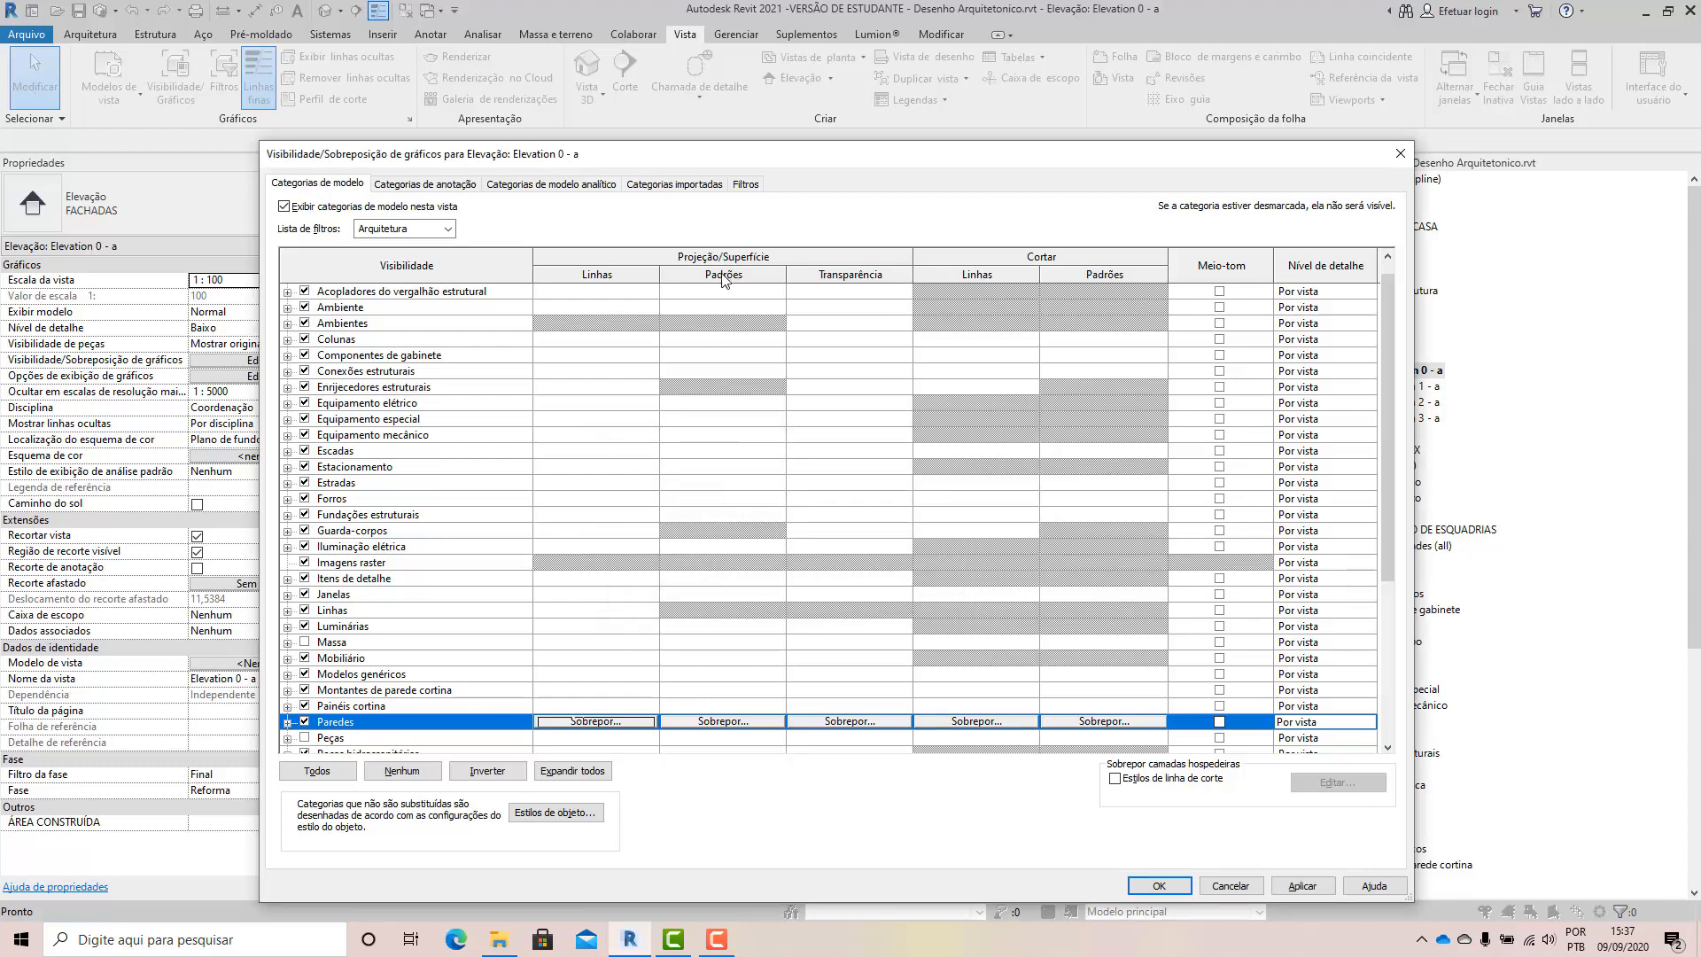
Override the foreground surface pattern colour of the Paredes category with red RGB 254-001-027 and apply it to the elevation.
click(723, 721)
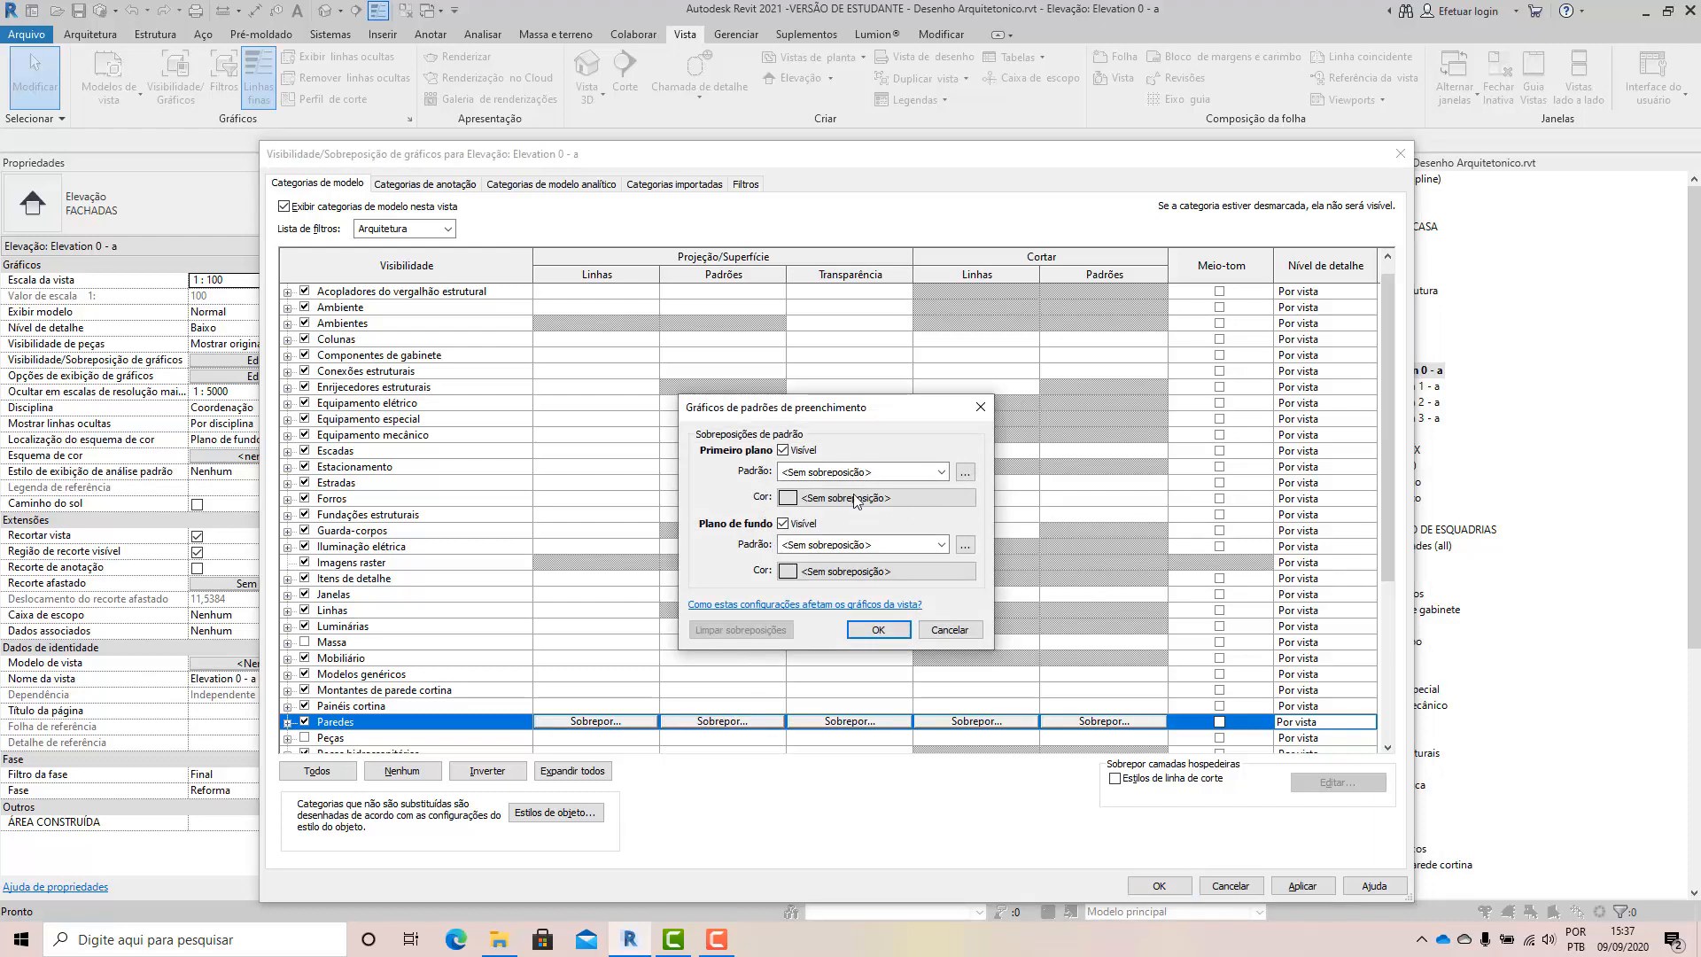
click(901, 497)
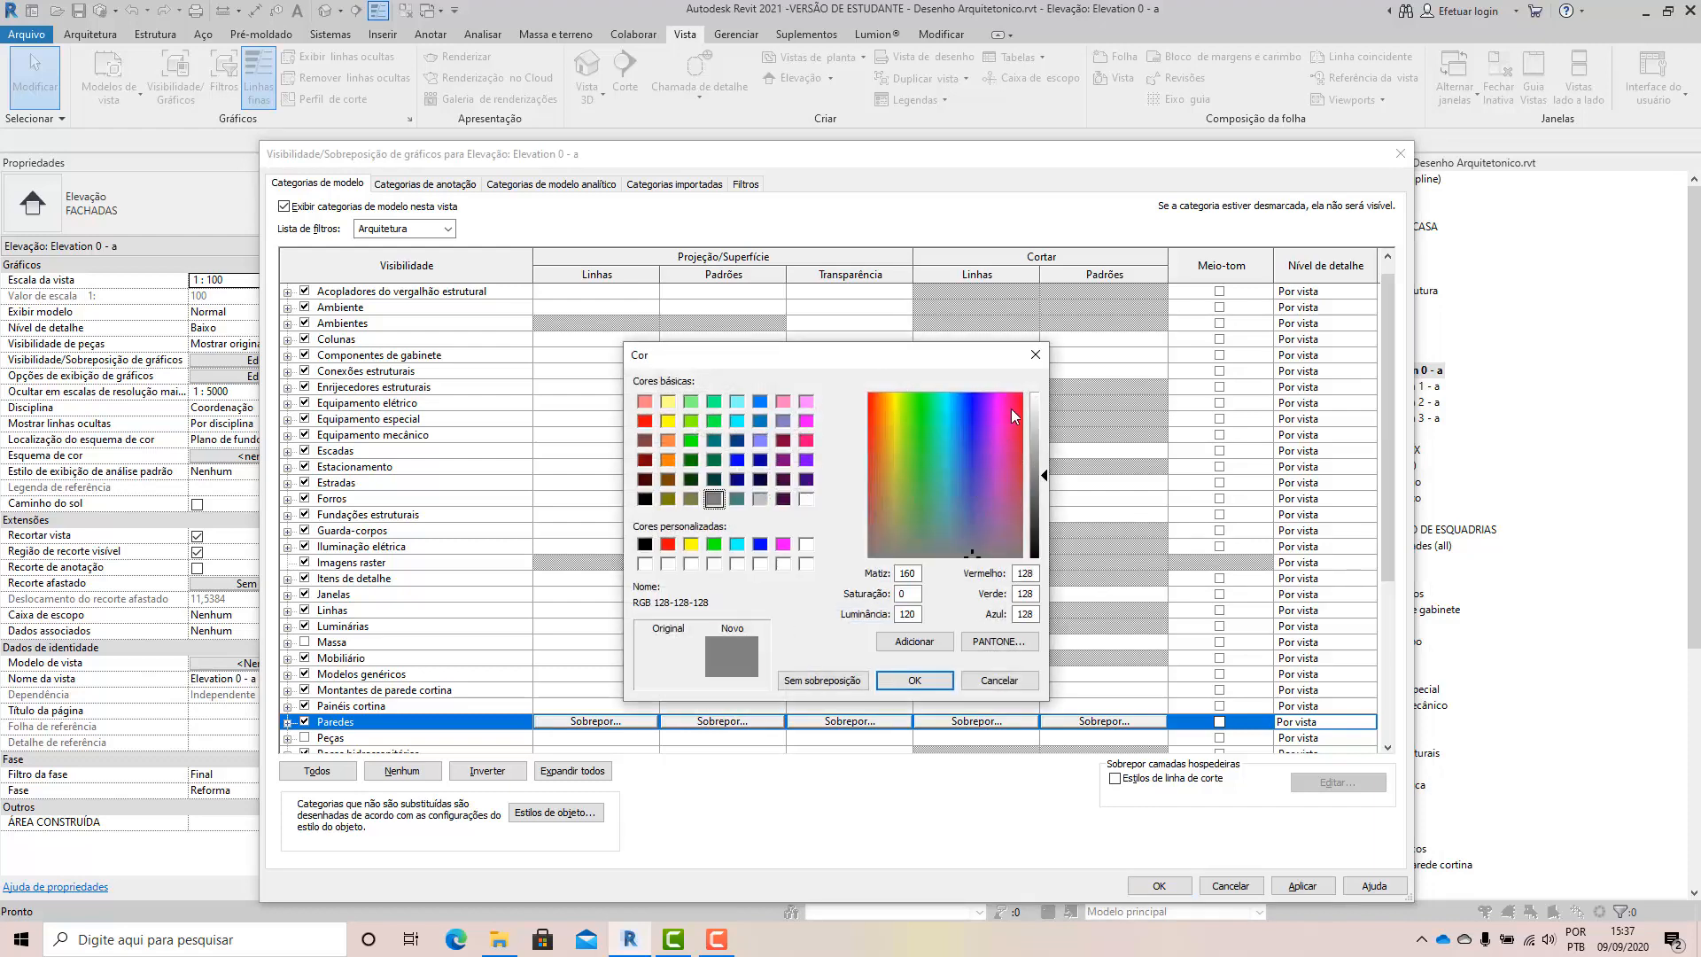
click(1020, 395)
click(914, 680)
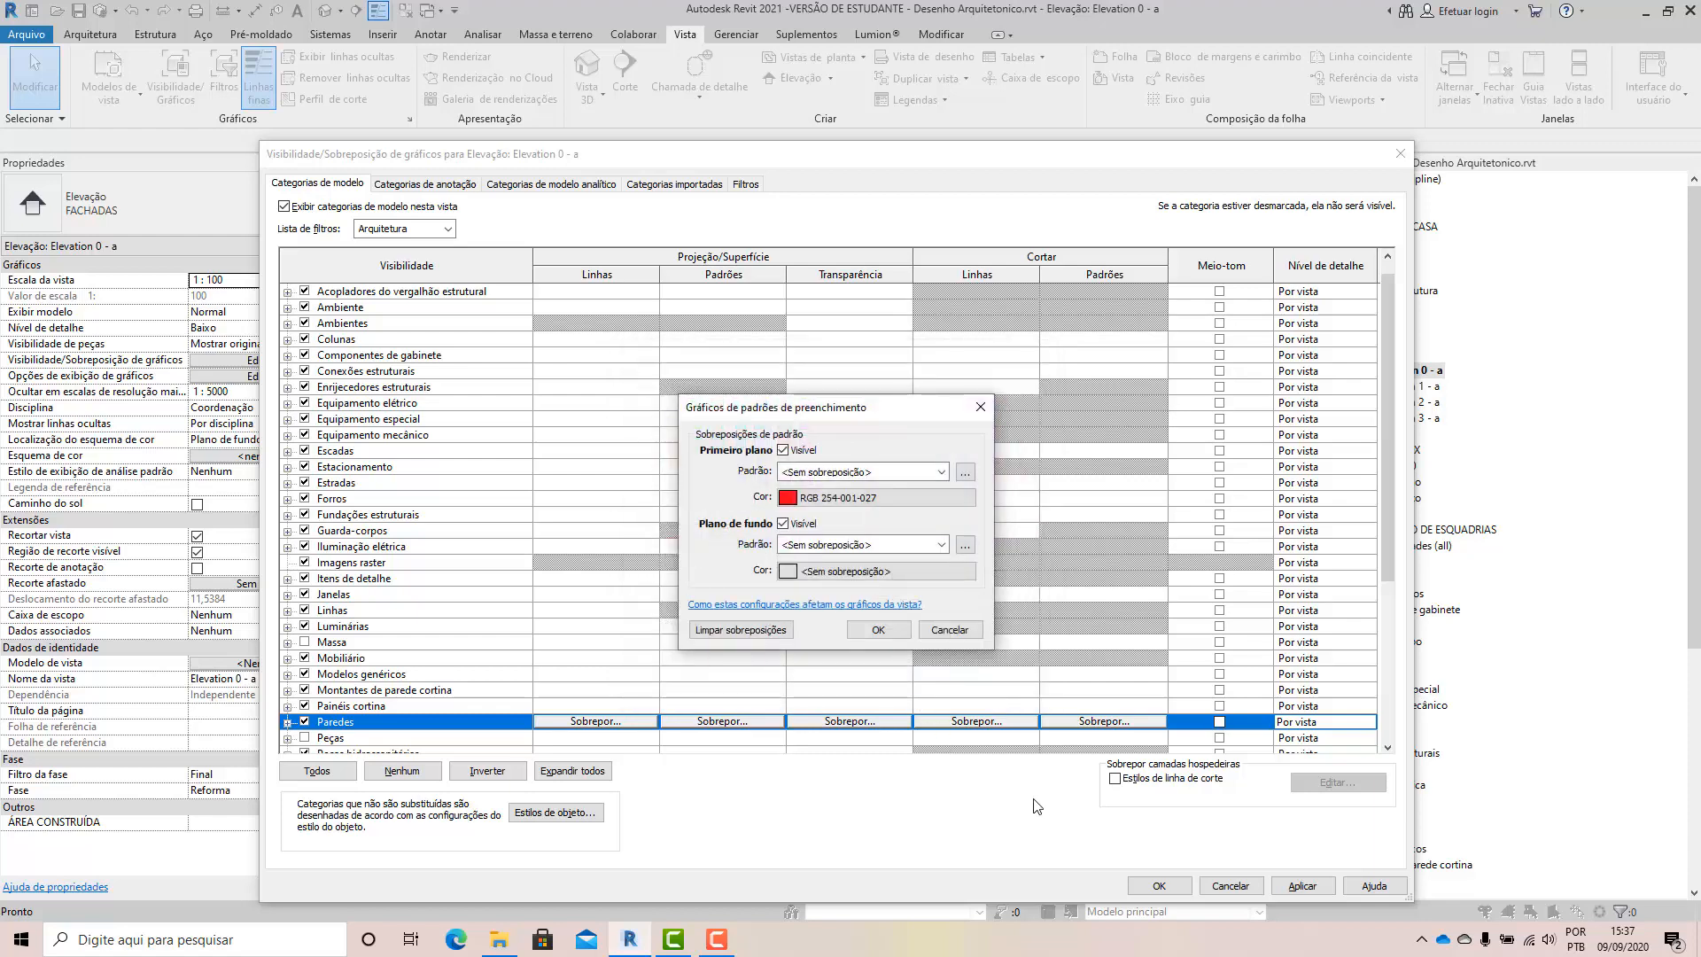
click(878, 631)
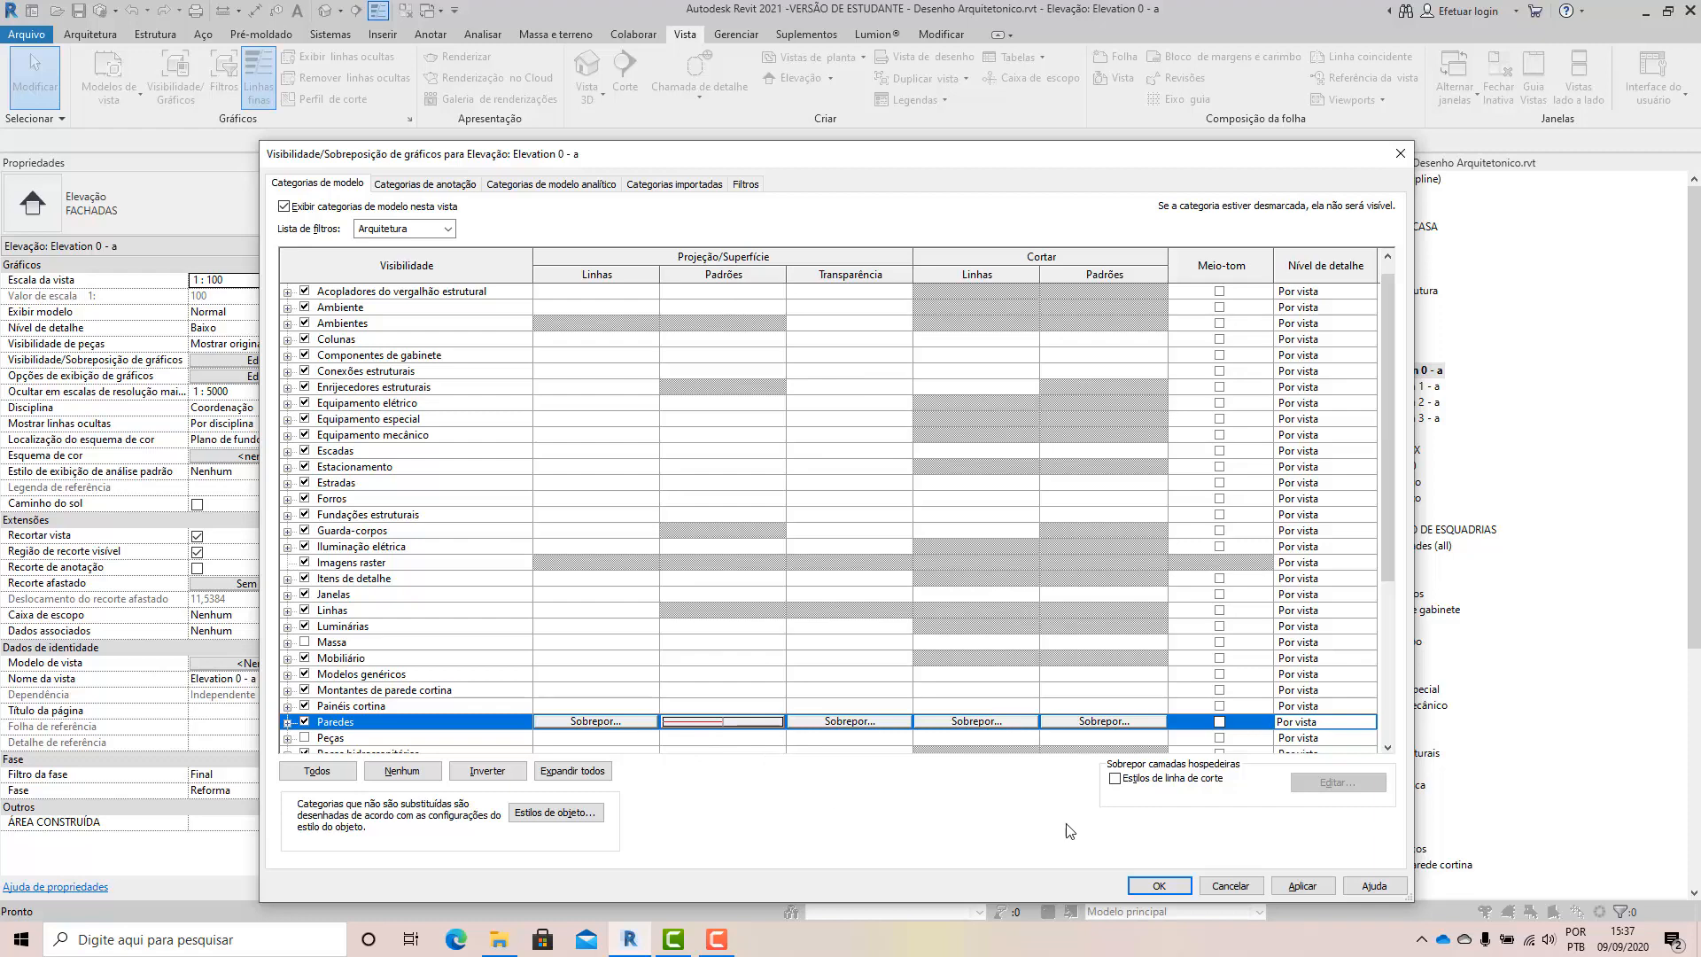
click(1301, 886)
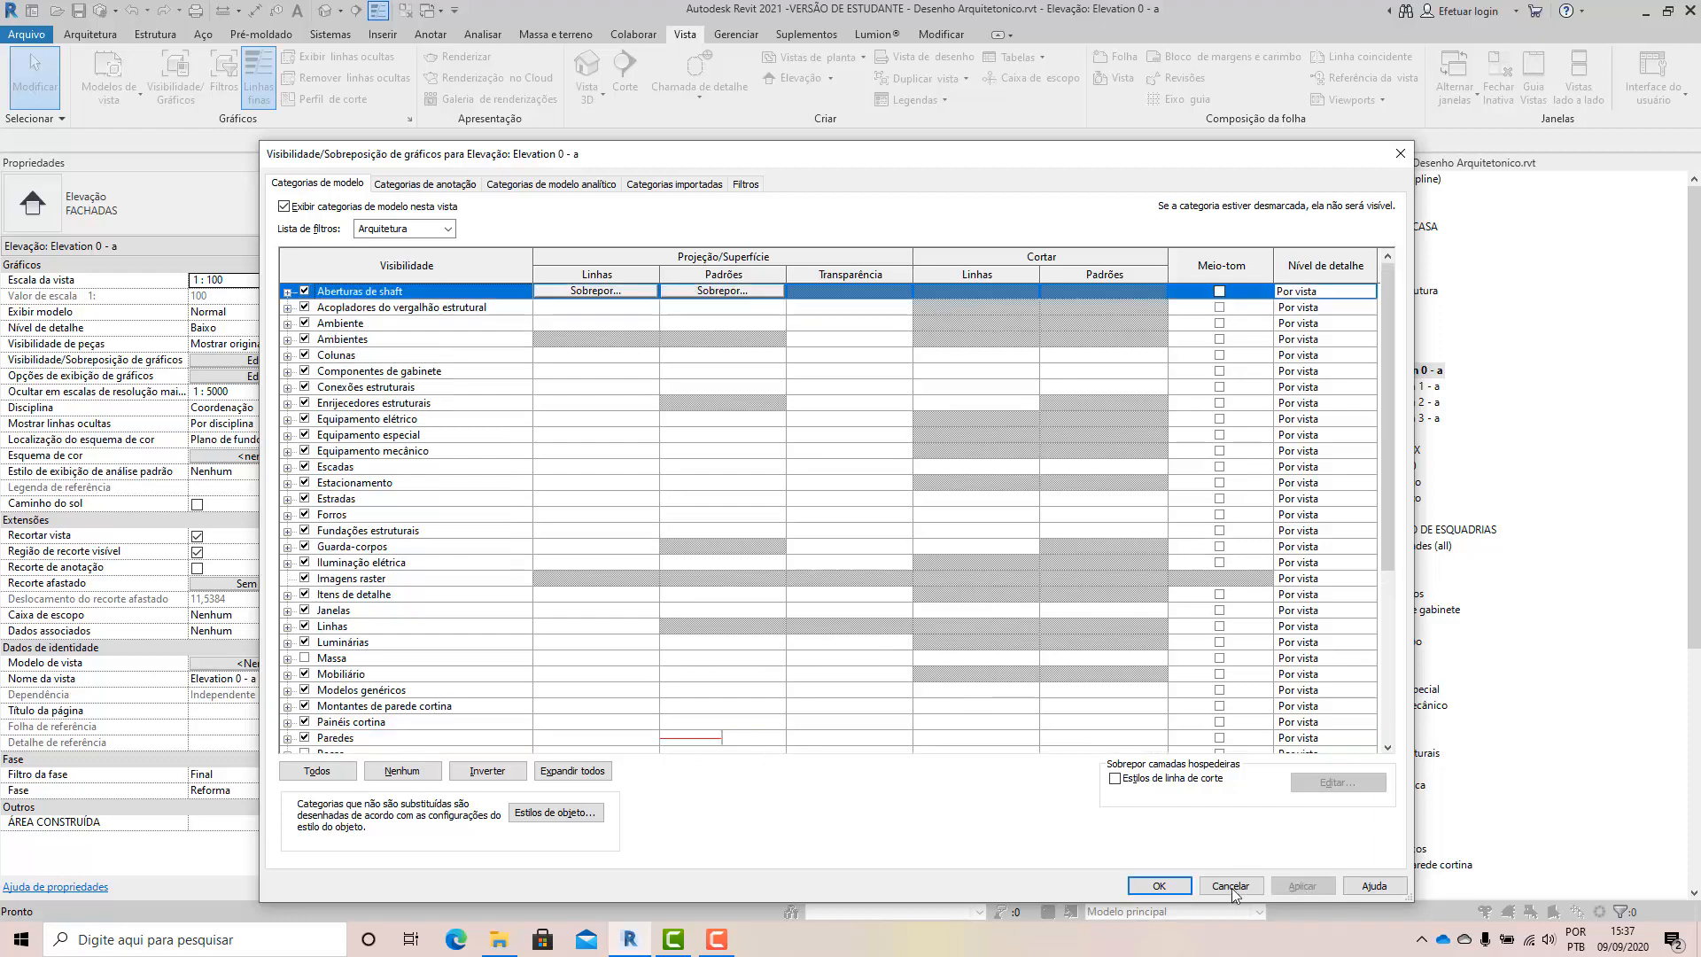
click(1163, 886)
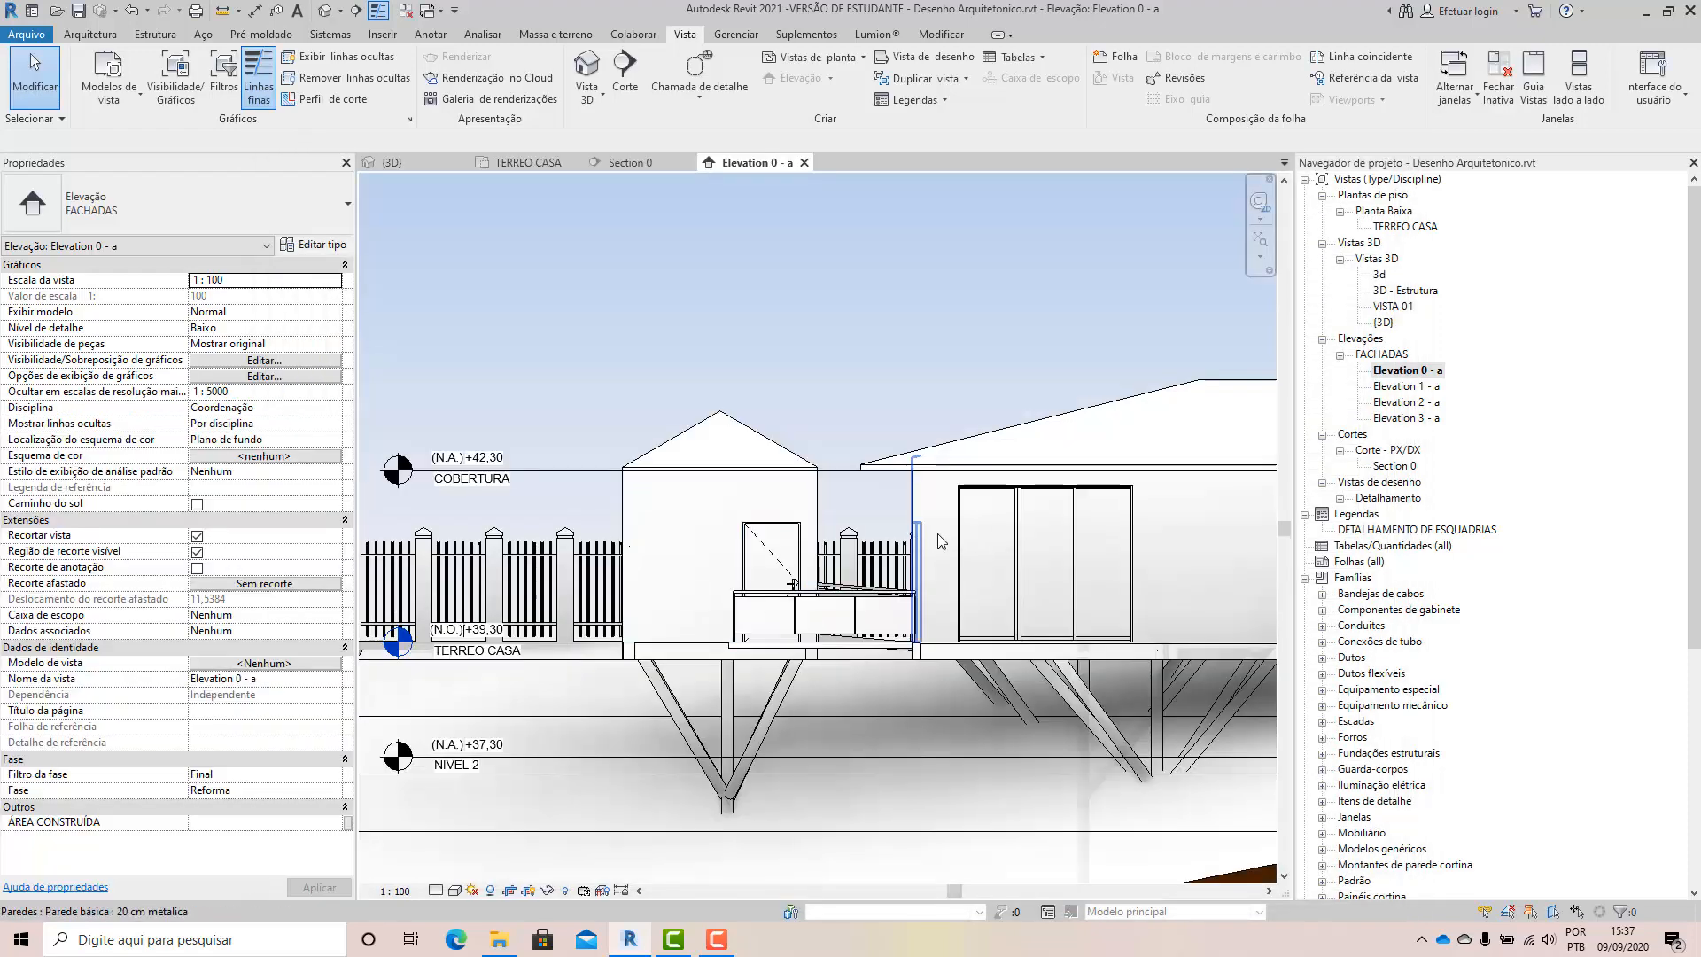
Set the foreground surface pattern of the Paredes category to the solid fill, apply it and inspect the whole facade.
key(v)
key(g)
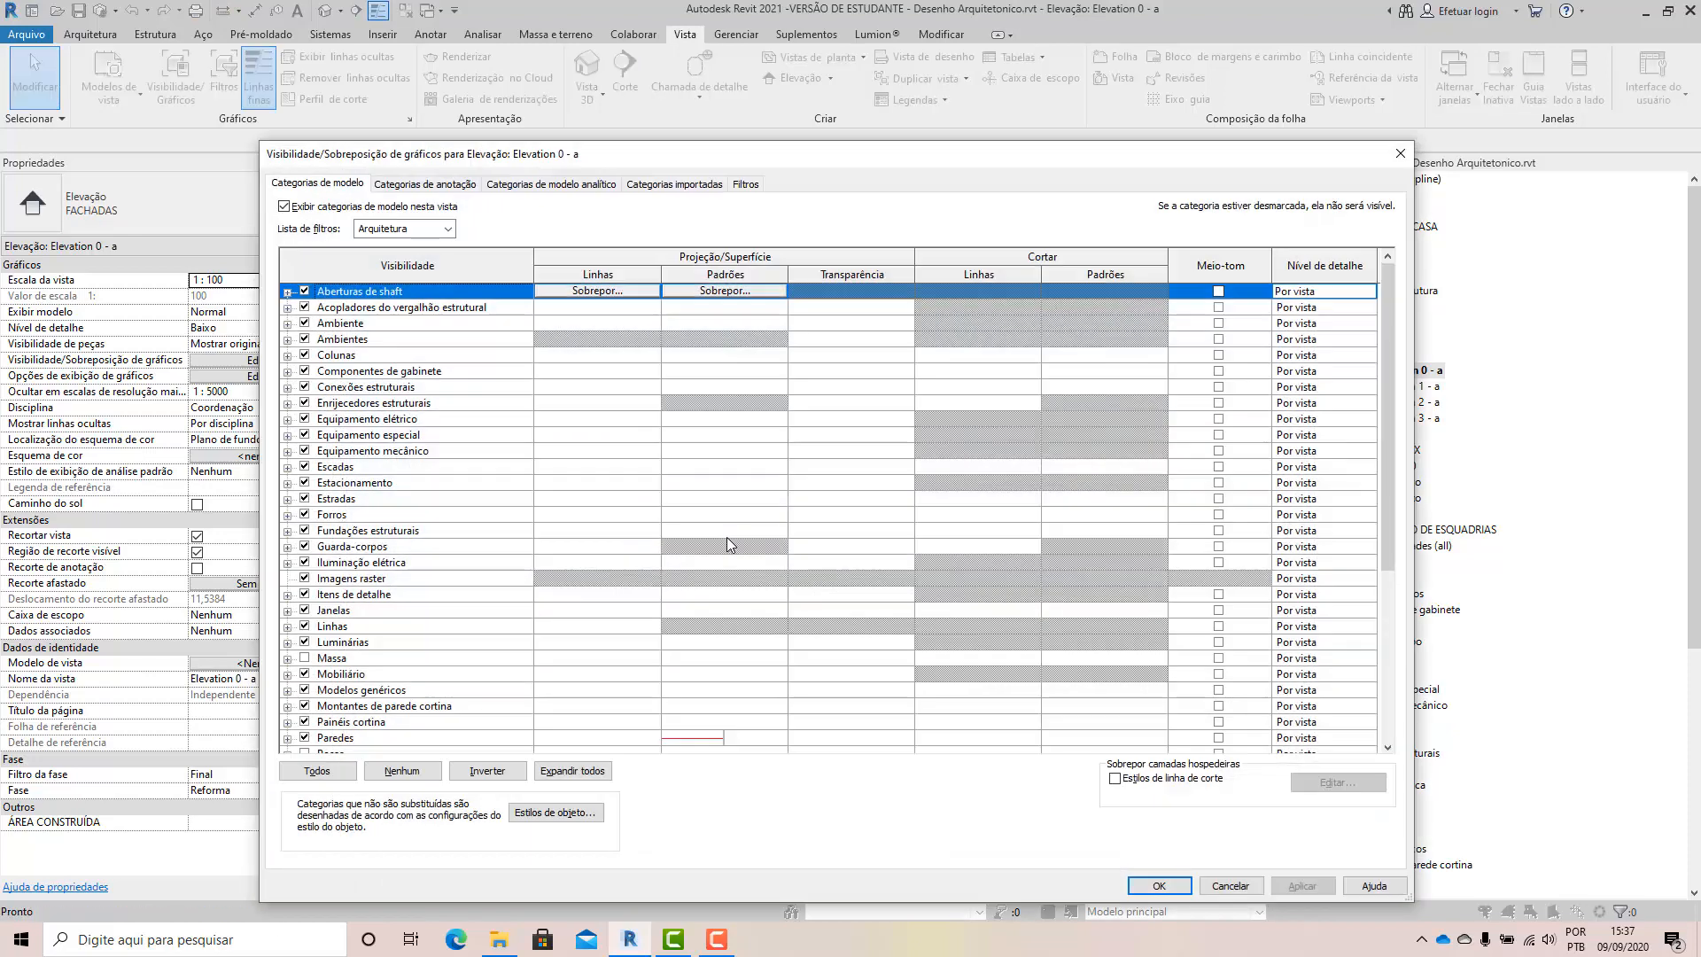
scroll(720, 753, down, 1)
click(722, 722)
click(727, 722)
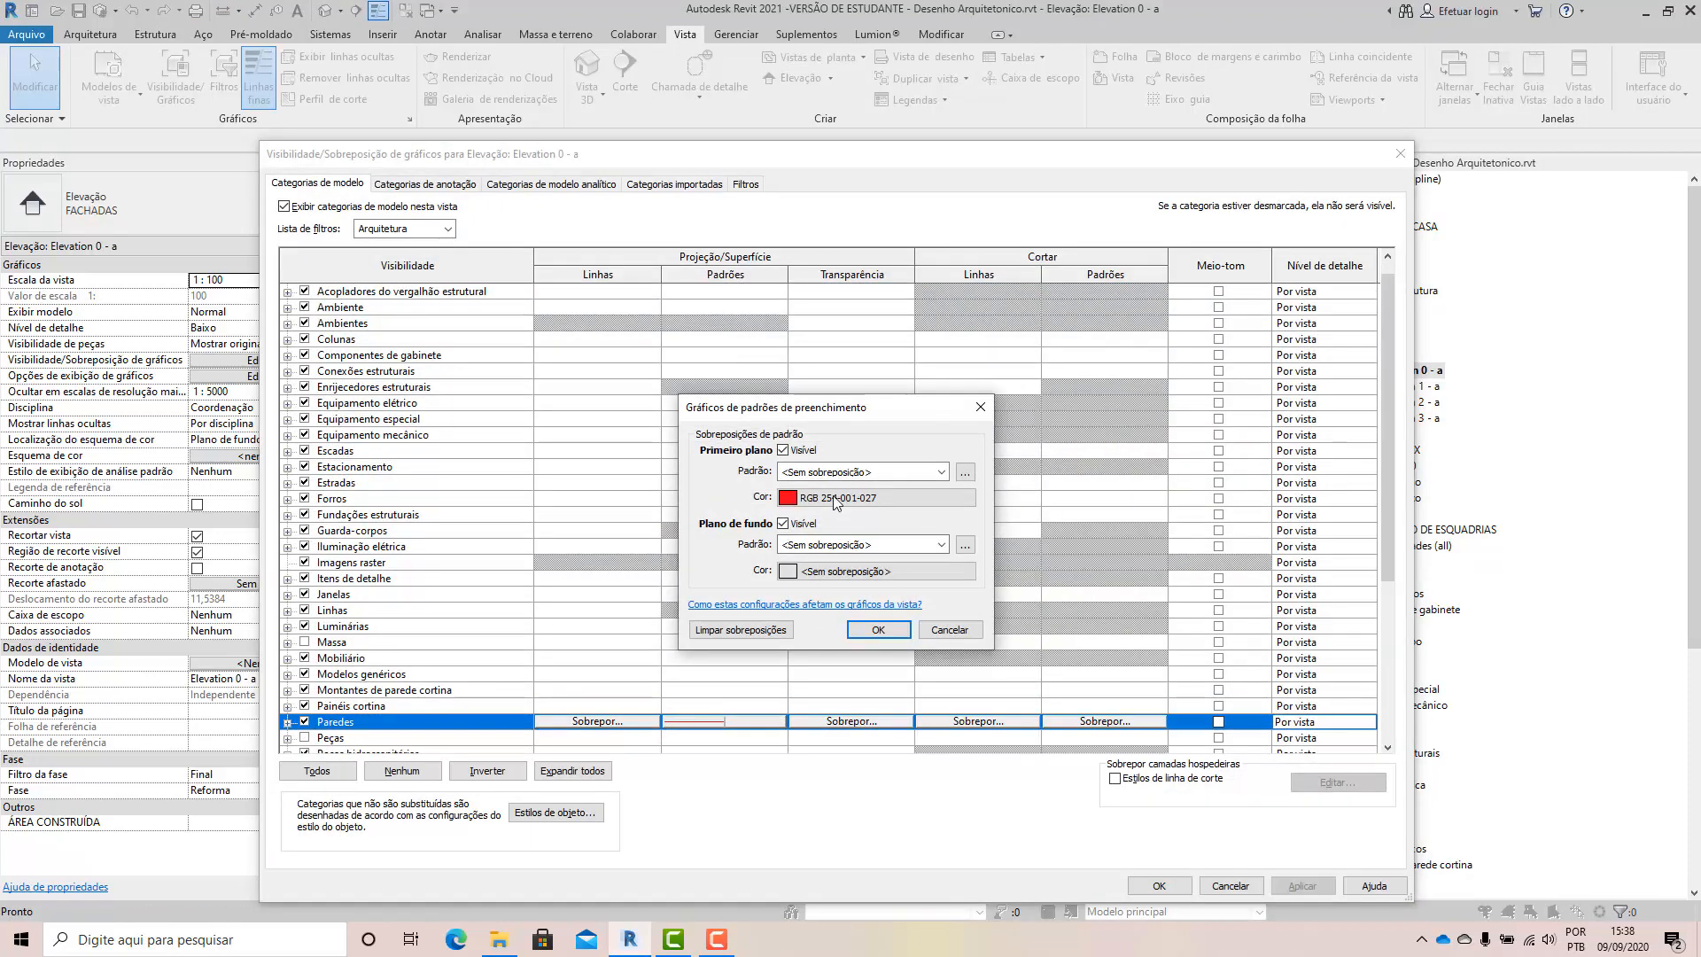
click(942, 474)
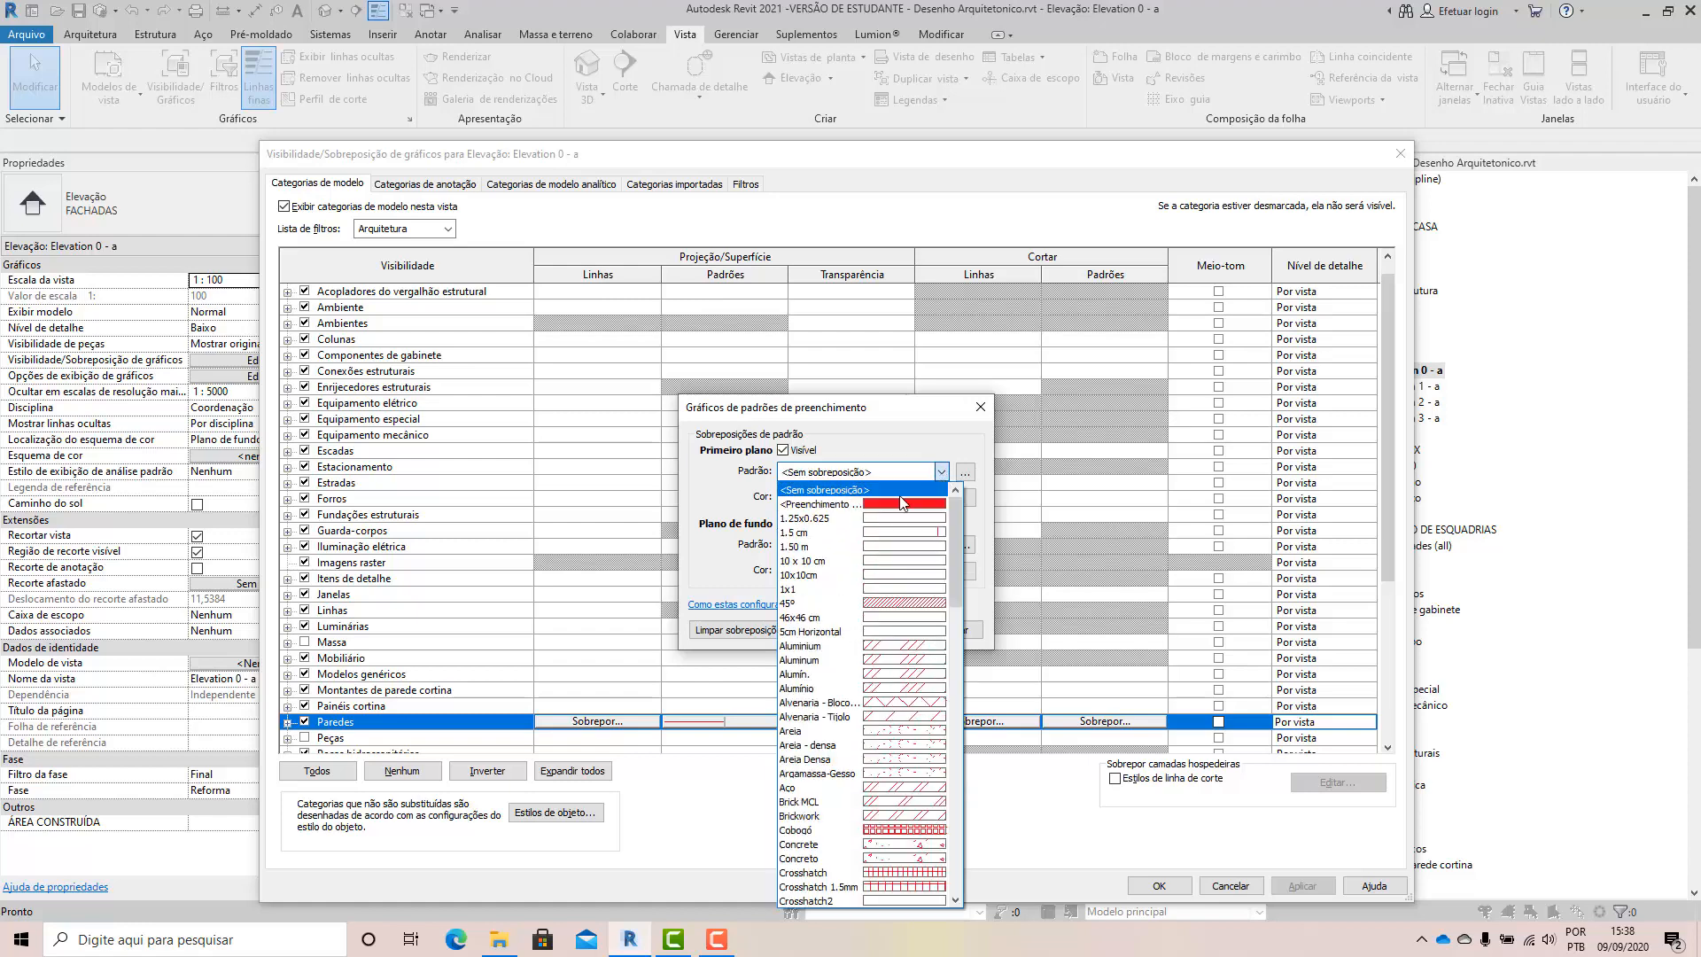
click(893, 506)
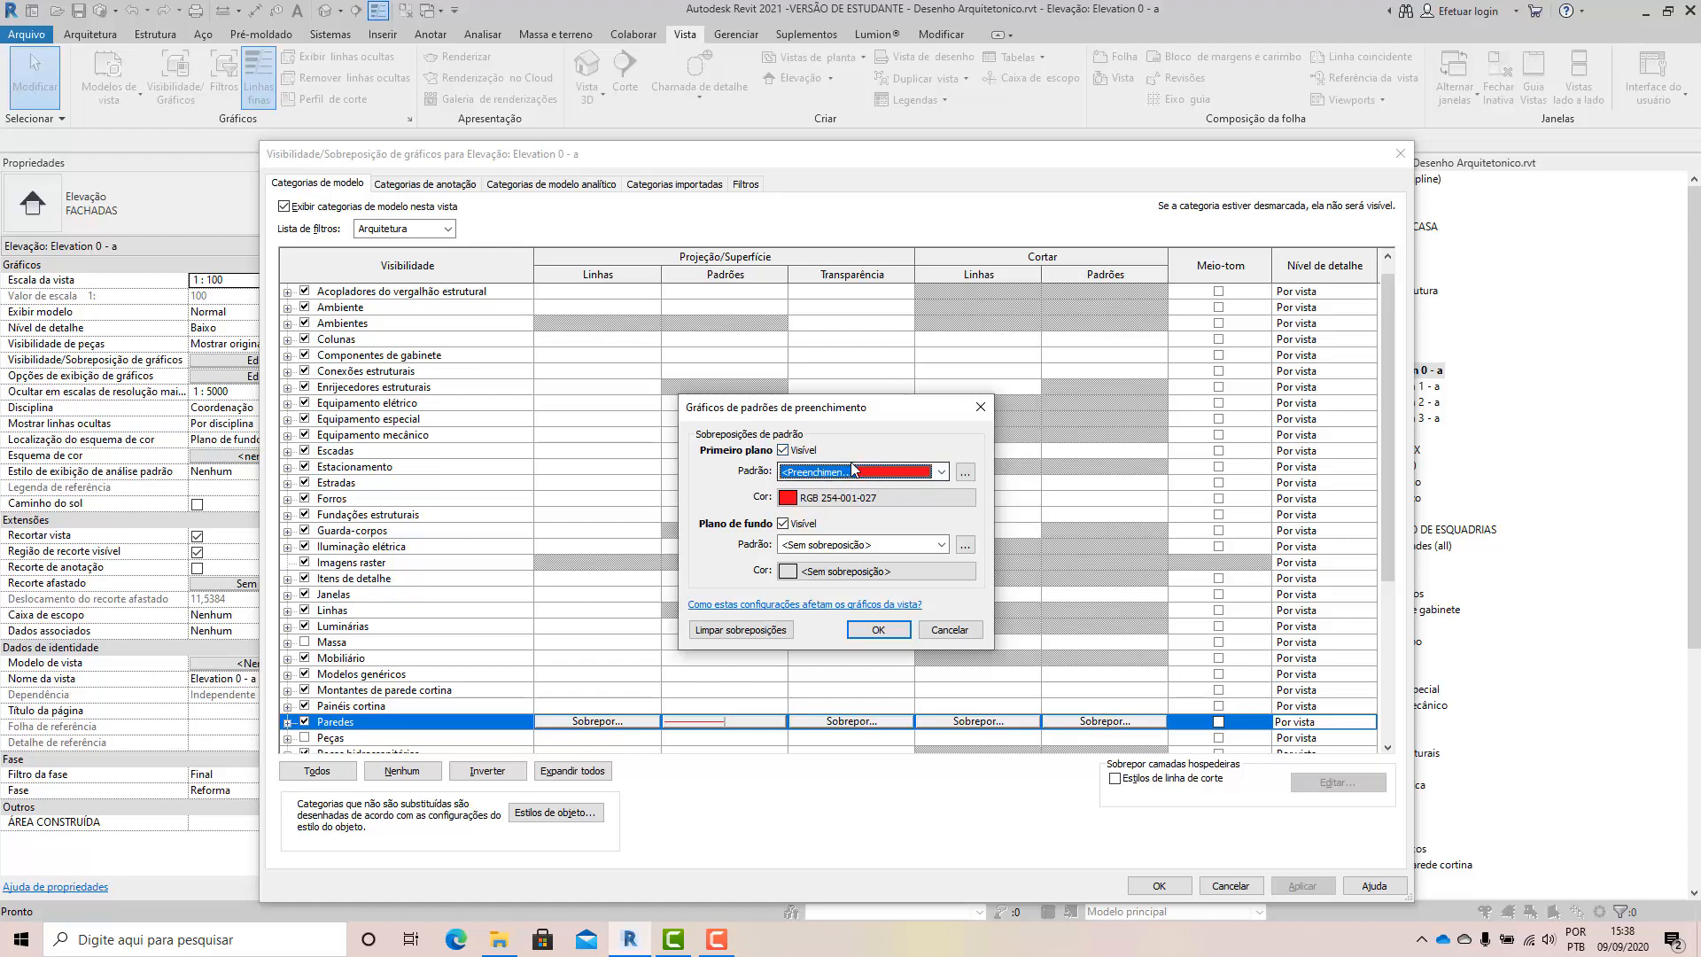
click(941, 472)
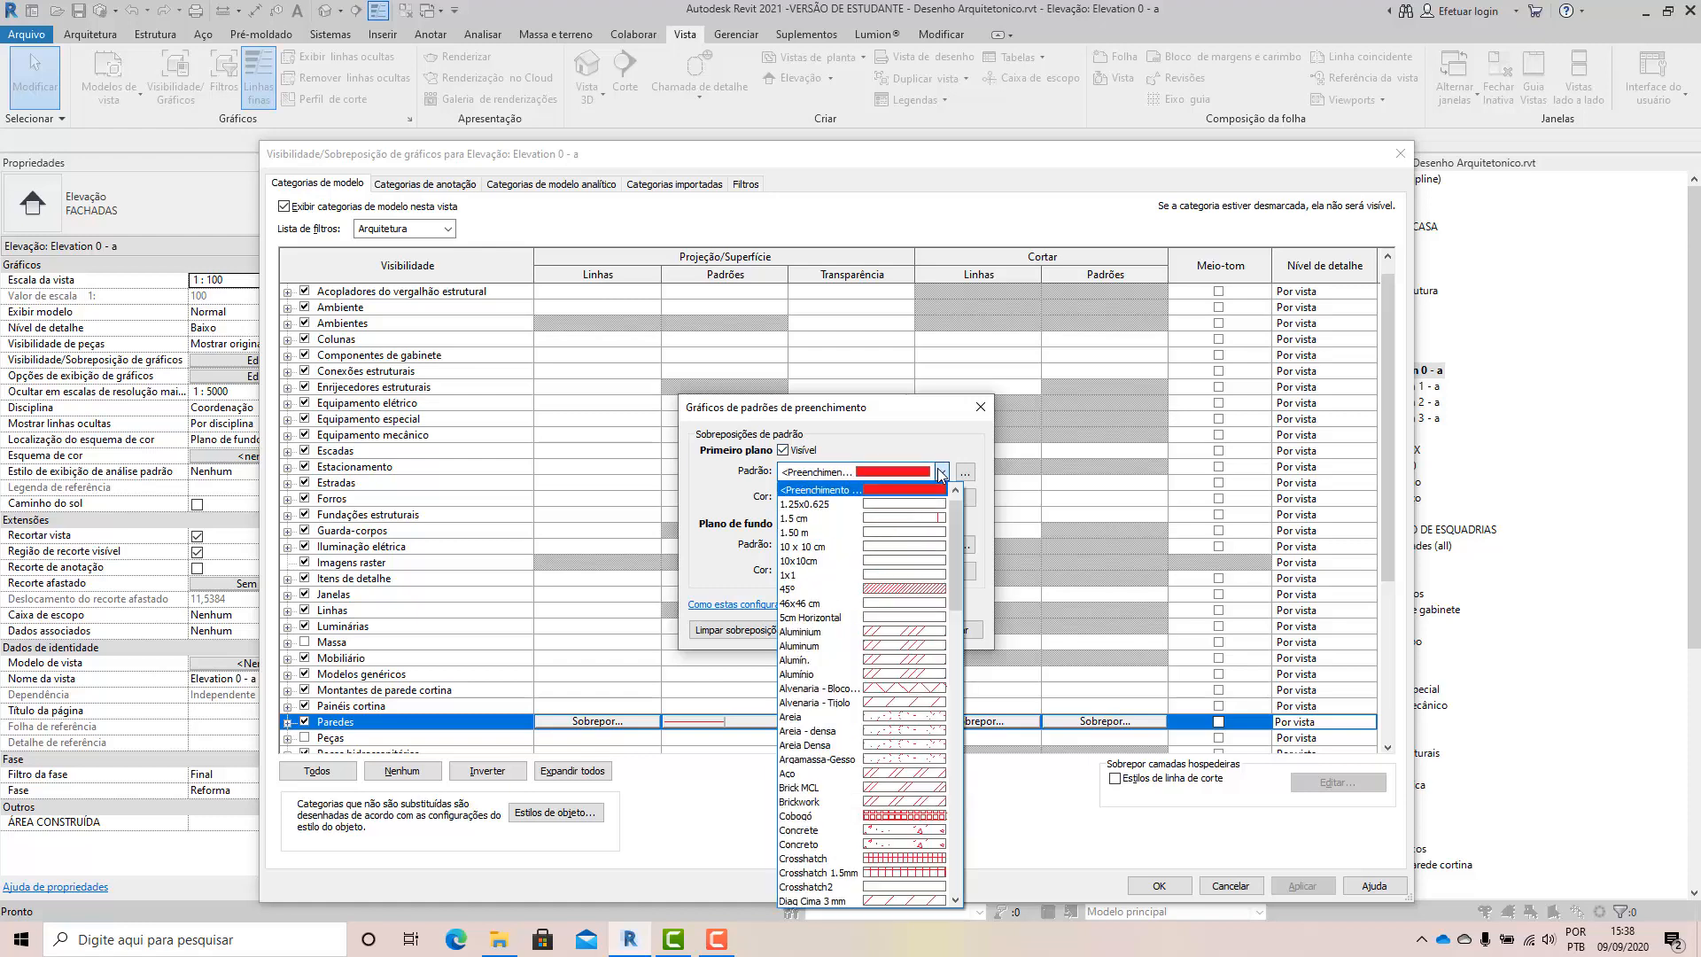
click(941, 473)
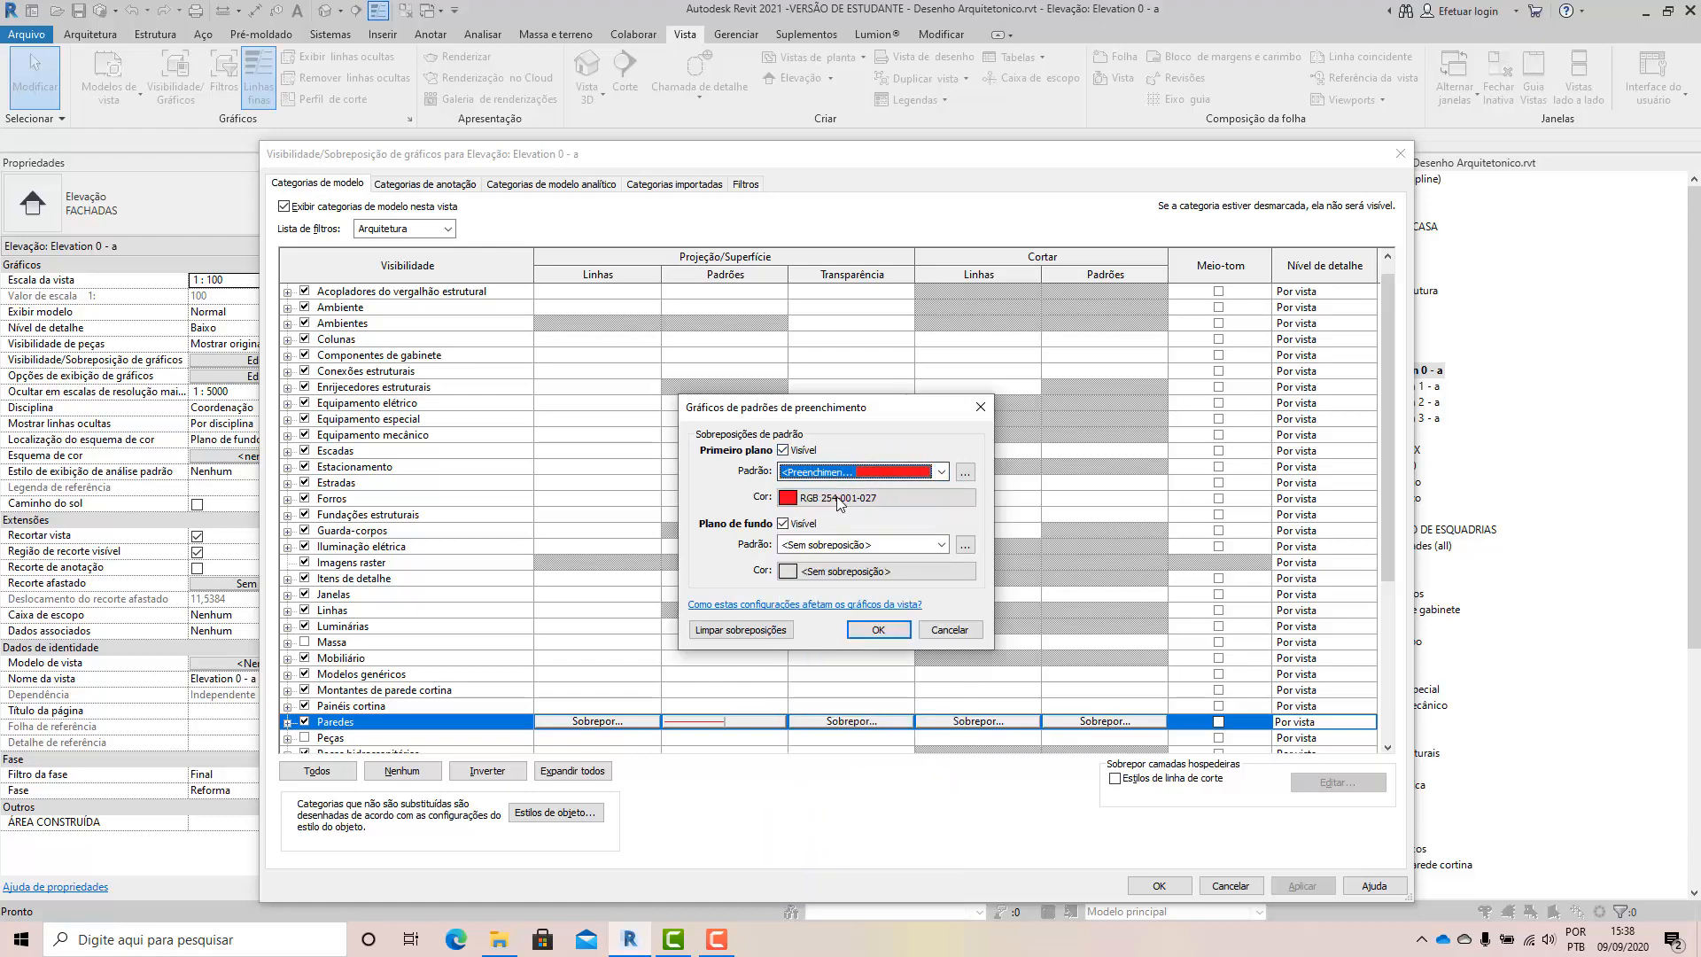
click(878, 629)
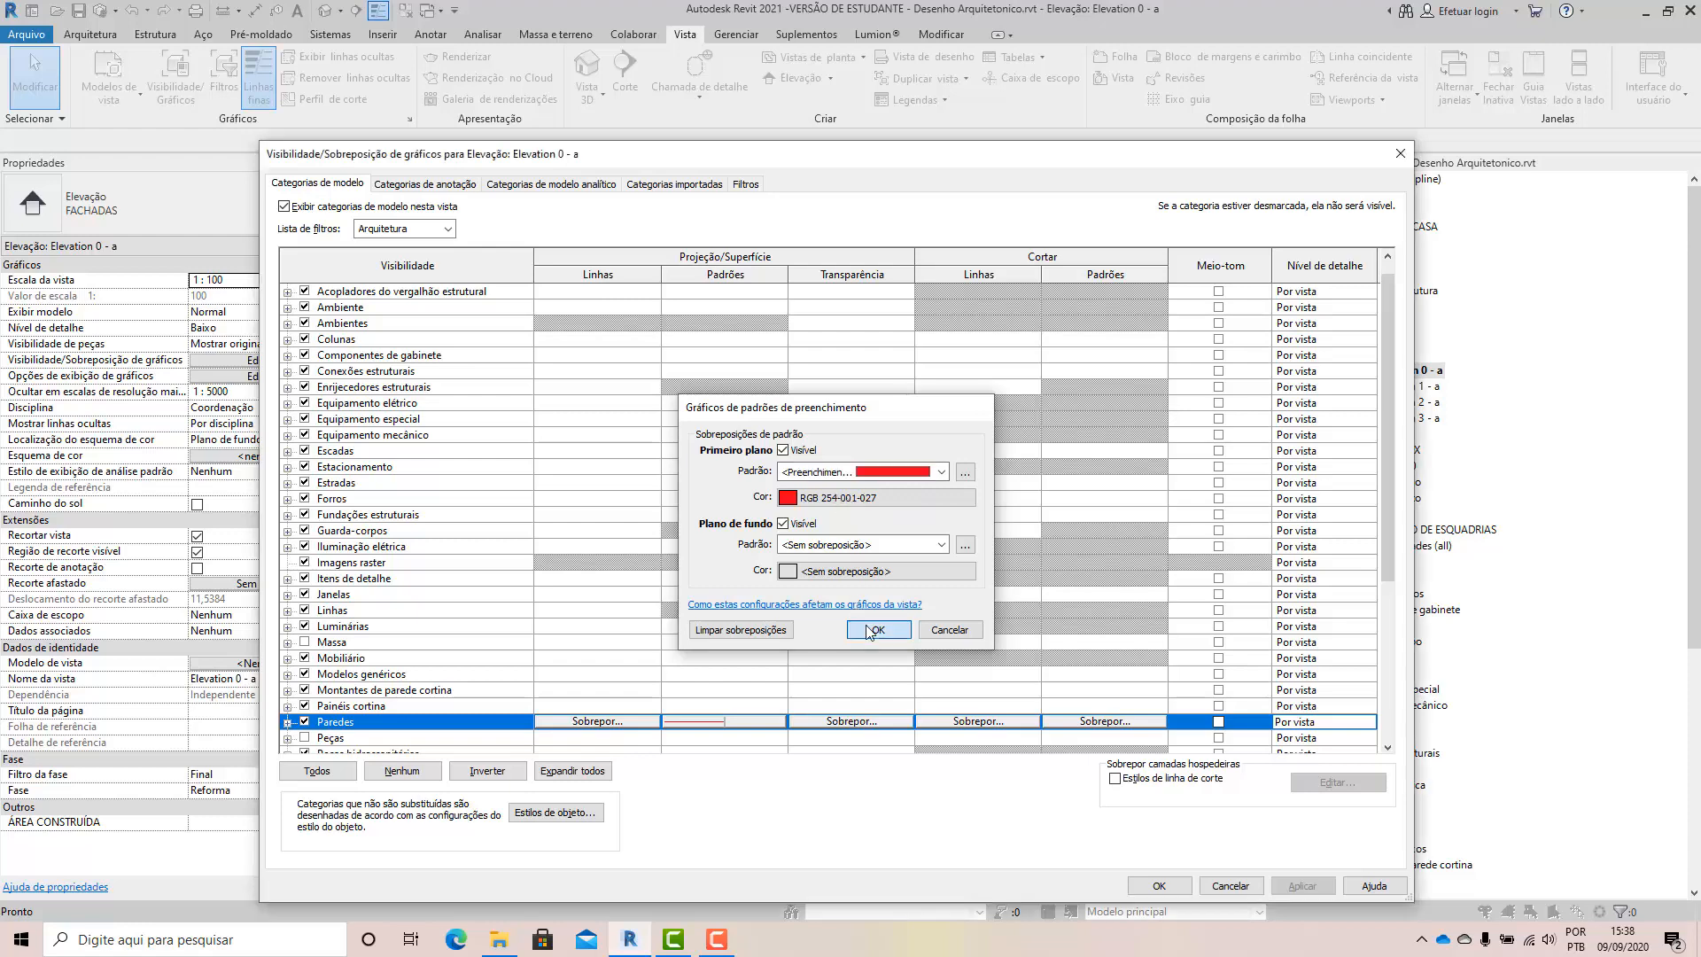
click(1303, 886)
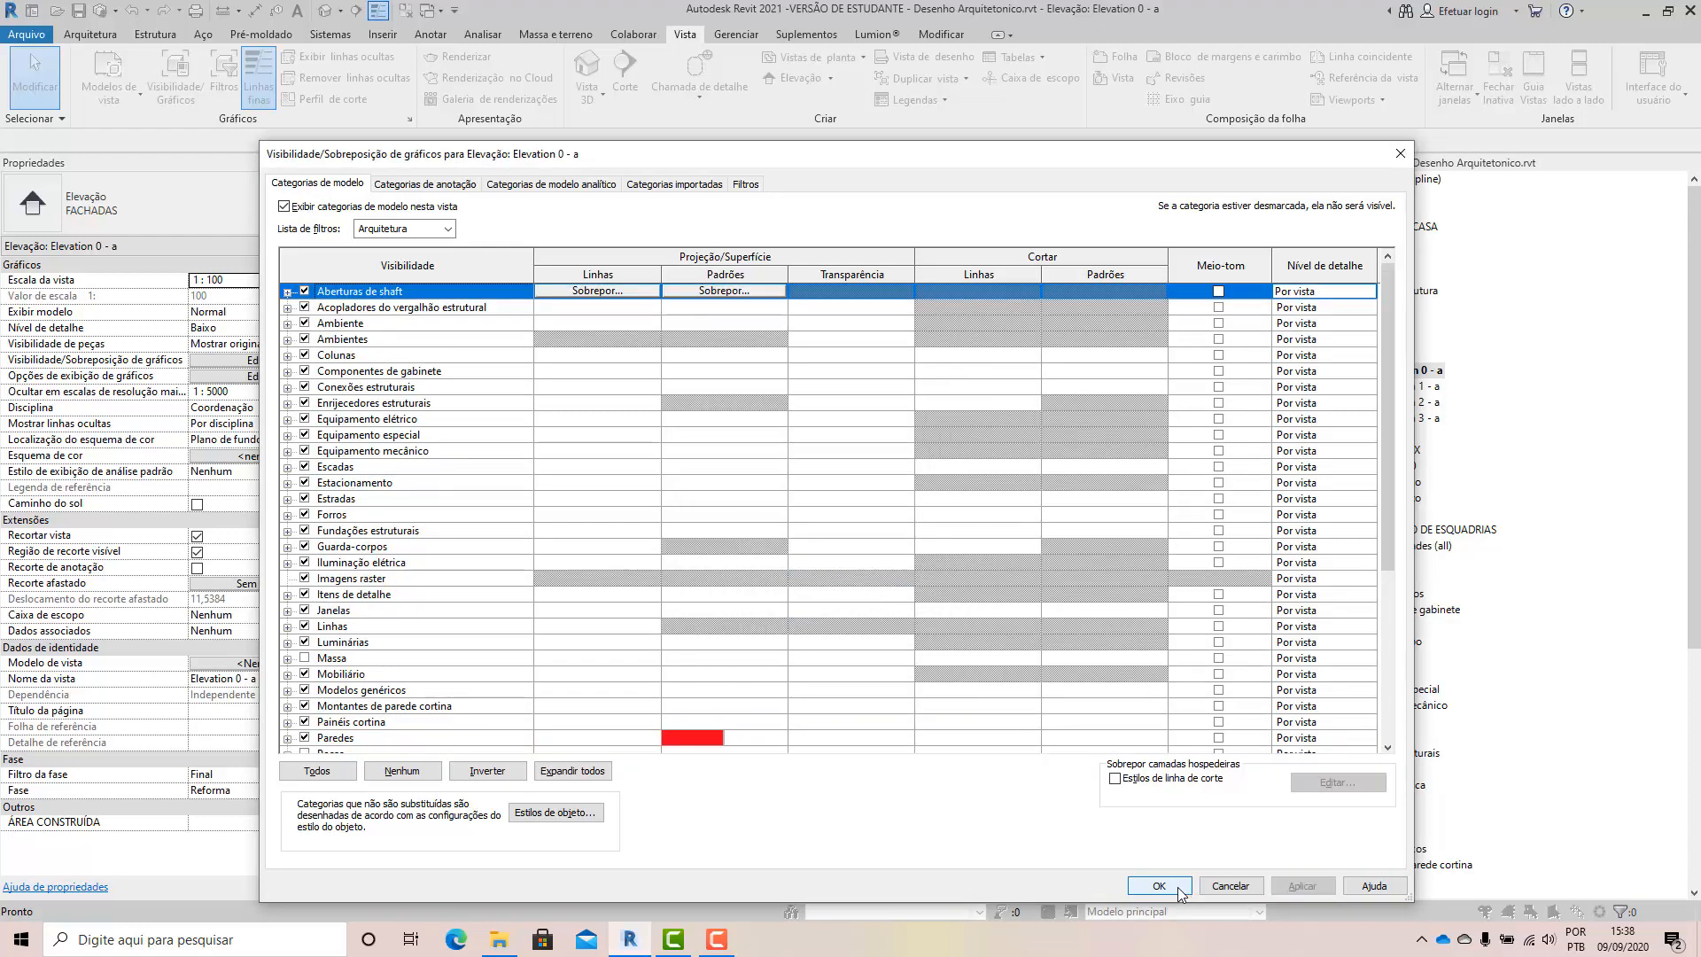
click(1171, 886)
scroll(603, 493, down, 3)
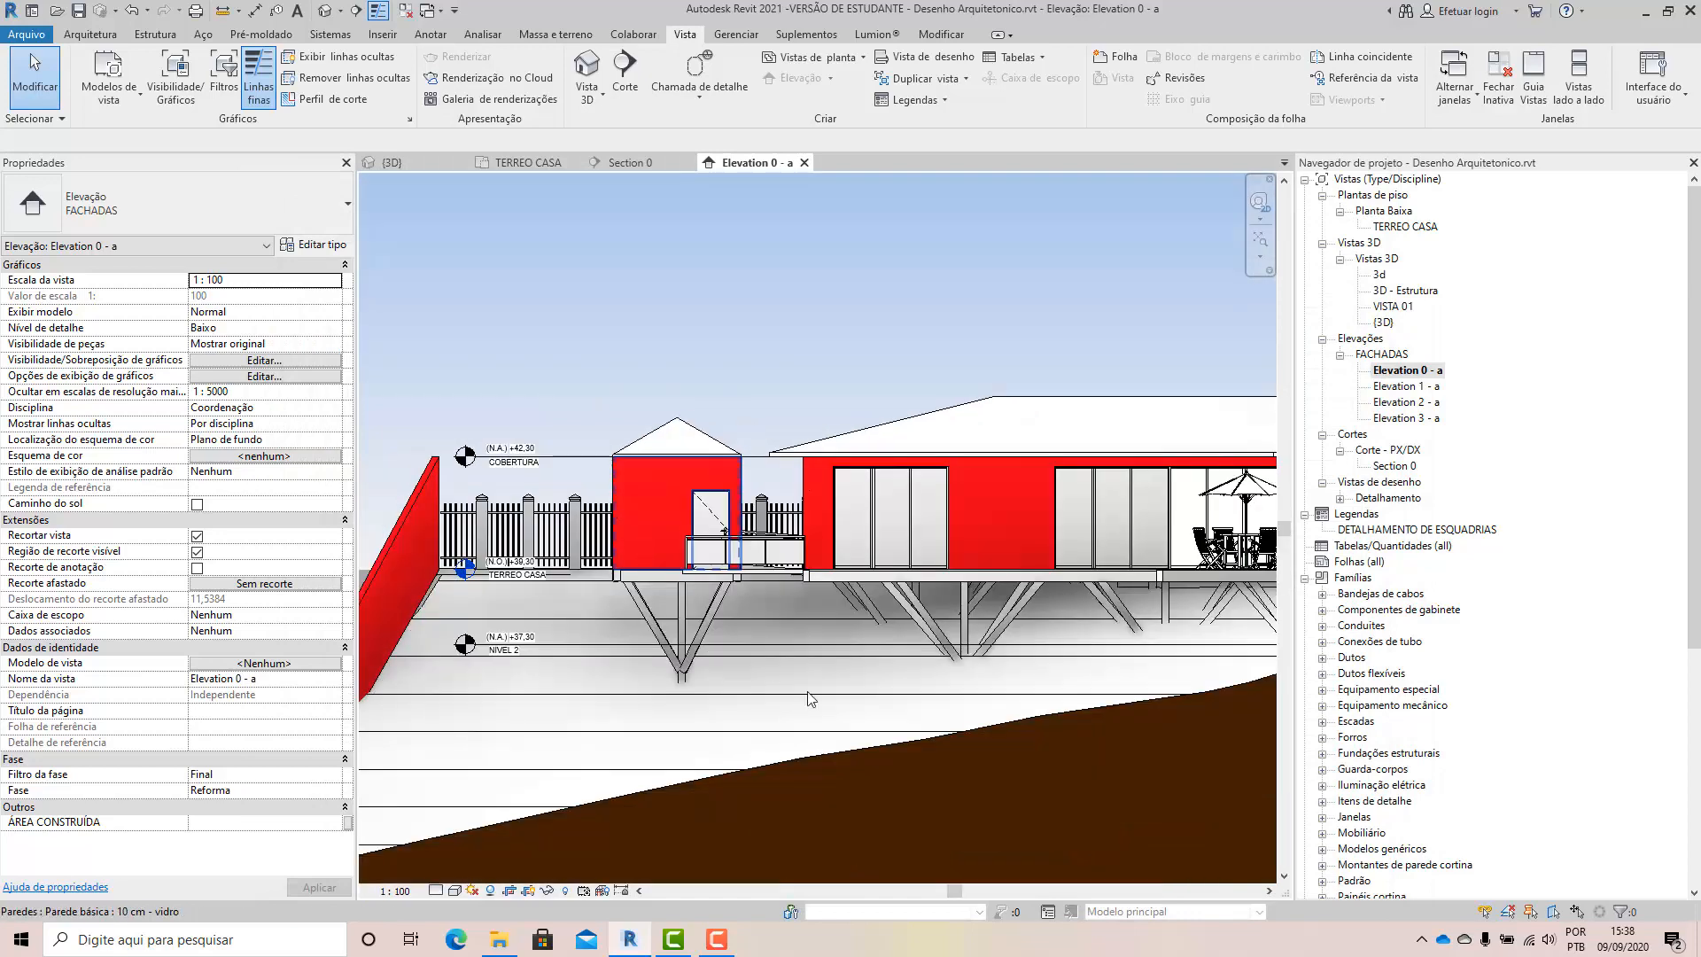
scroll(681, 671, down, 2)
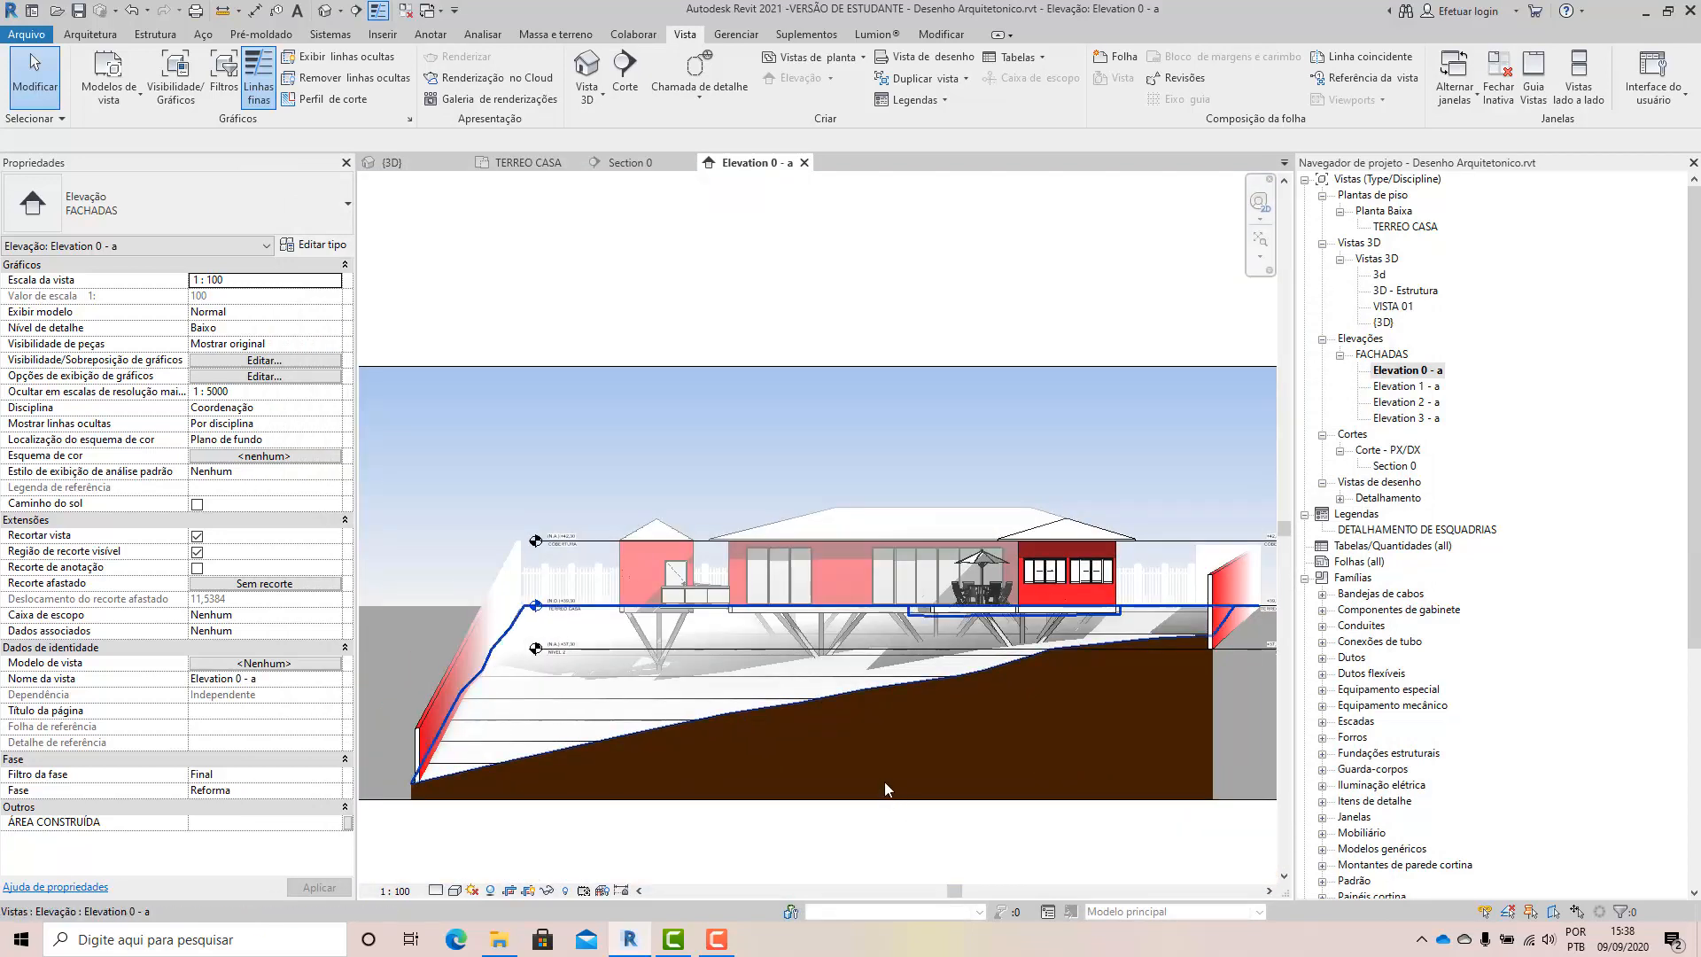
Clear the red solid foreground surface pattern override of the Paredes category, with its colour at Sem sobreposição, and apply it to the elevation.
scroll(885, 781, up, 2)
key(v)
key(g)
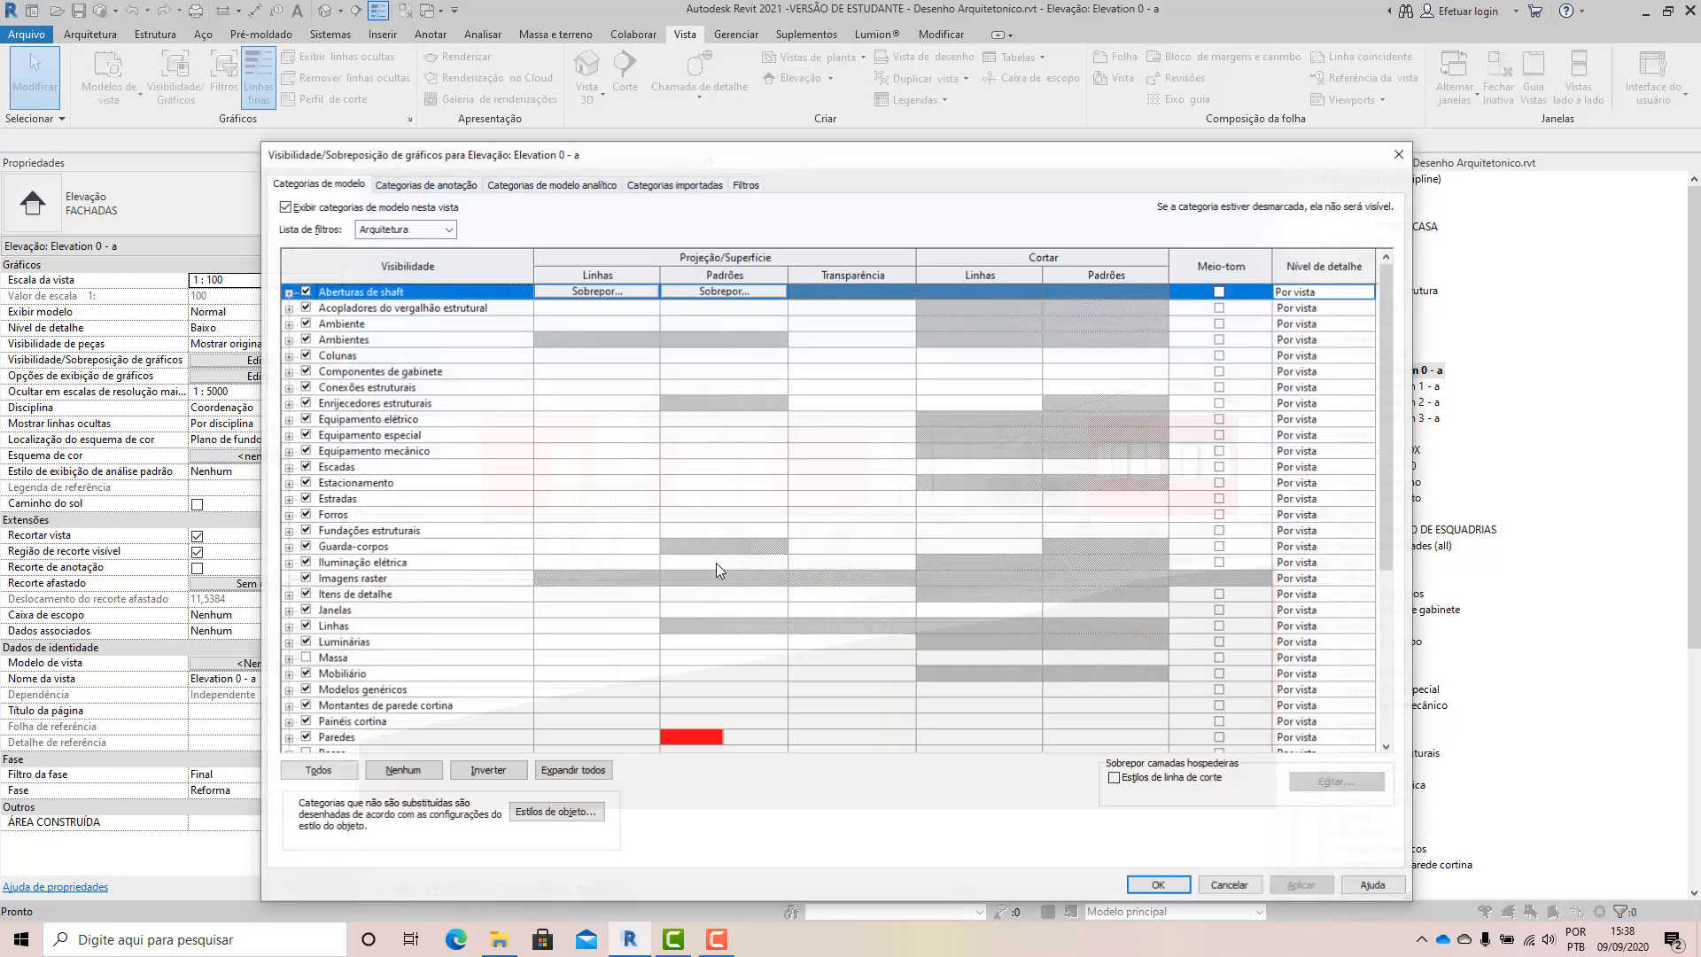
click(718, 743)
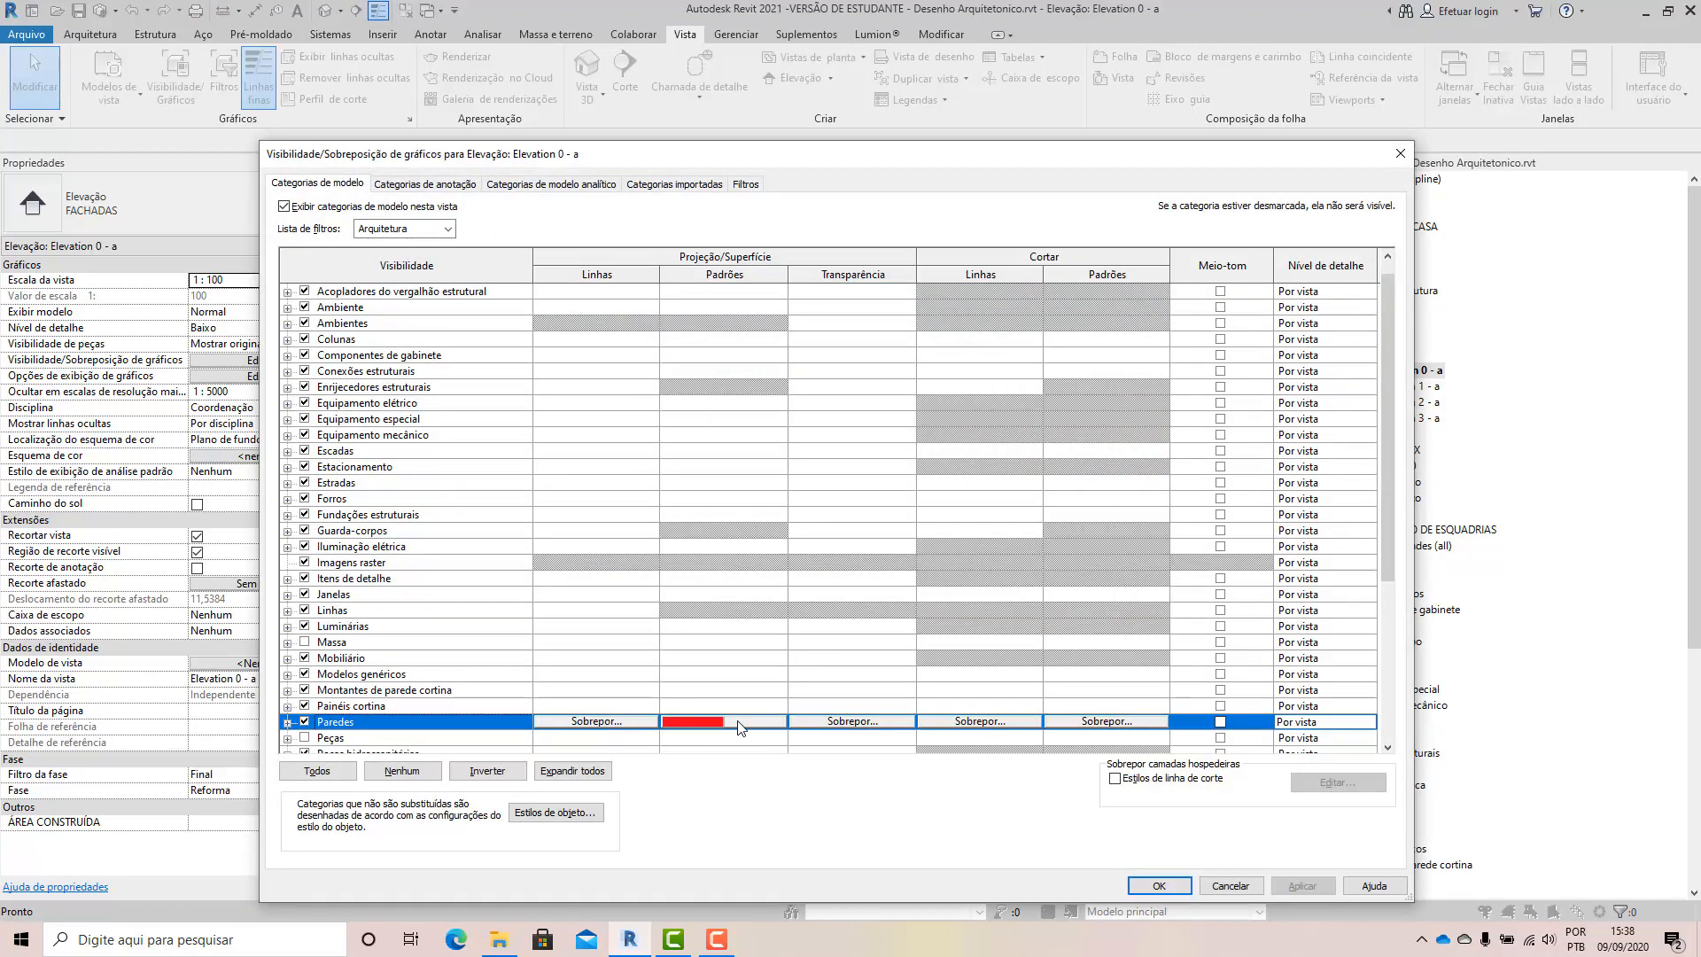
click(736, 722)
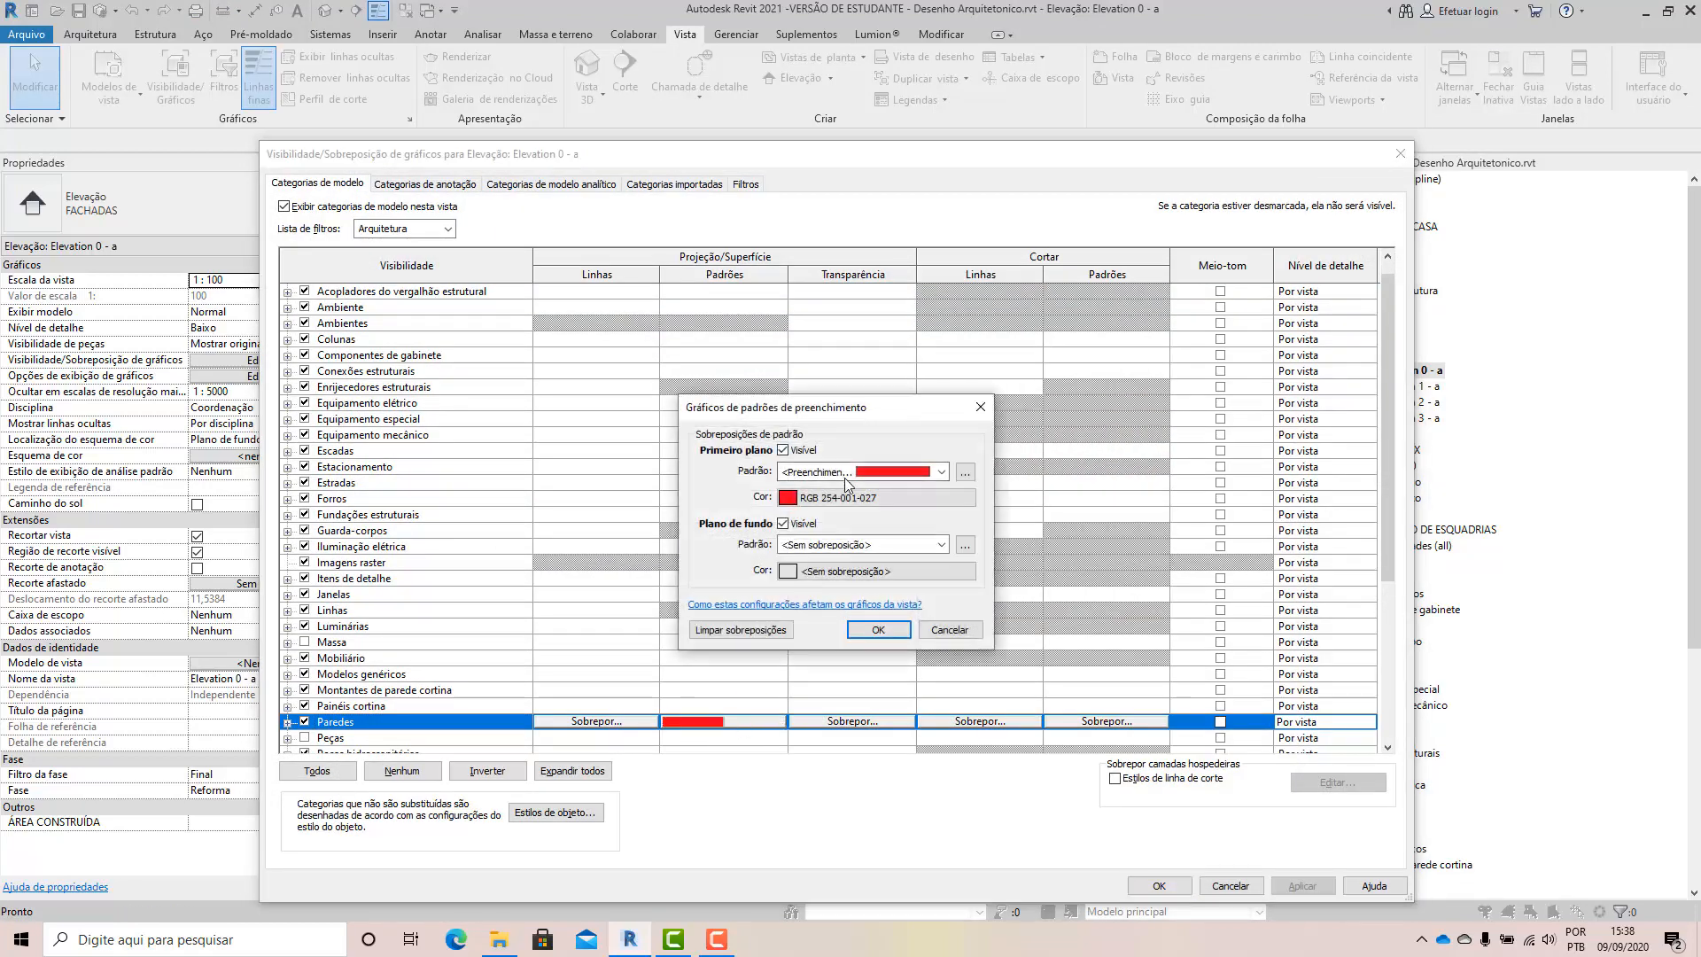
click(941, 471)
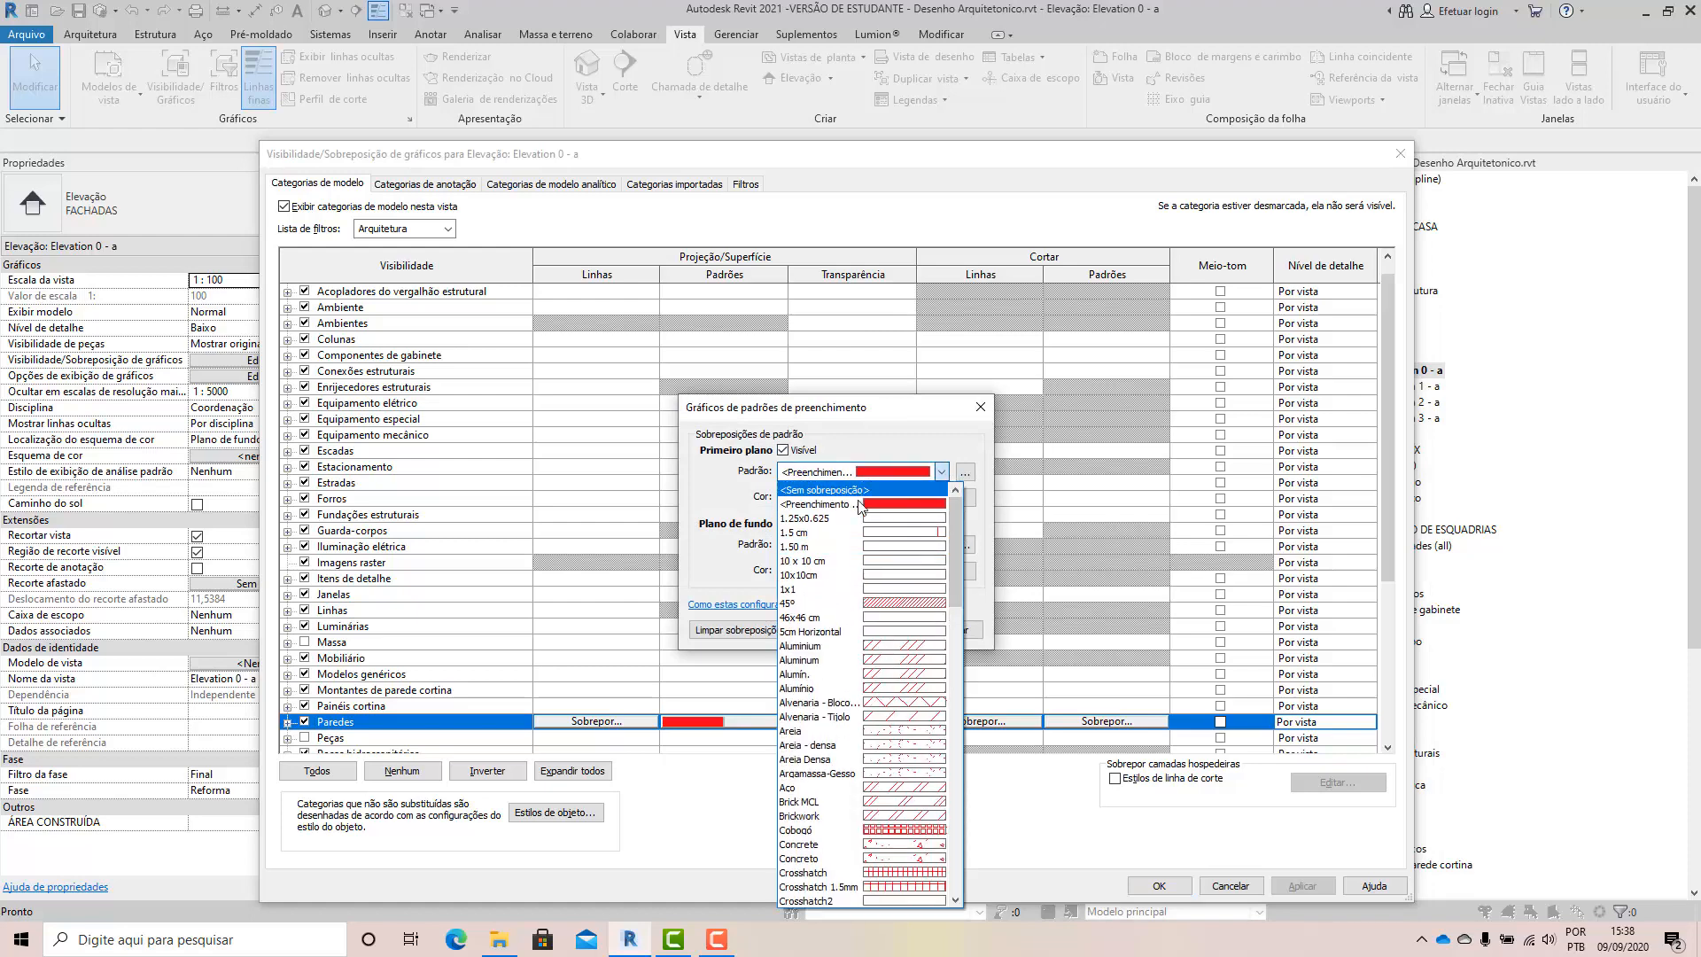
click(882, 504)
click(879, 494)
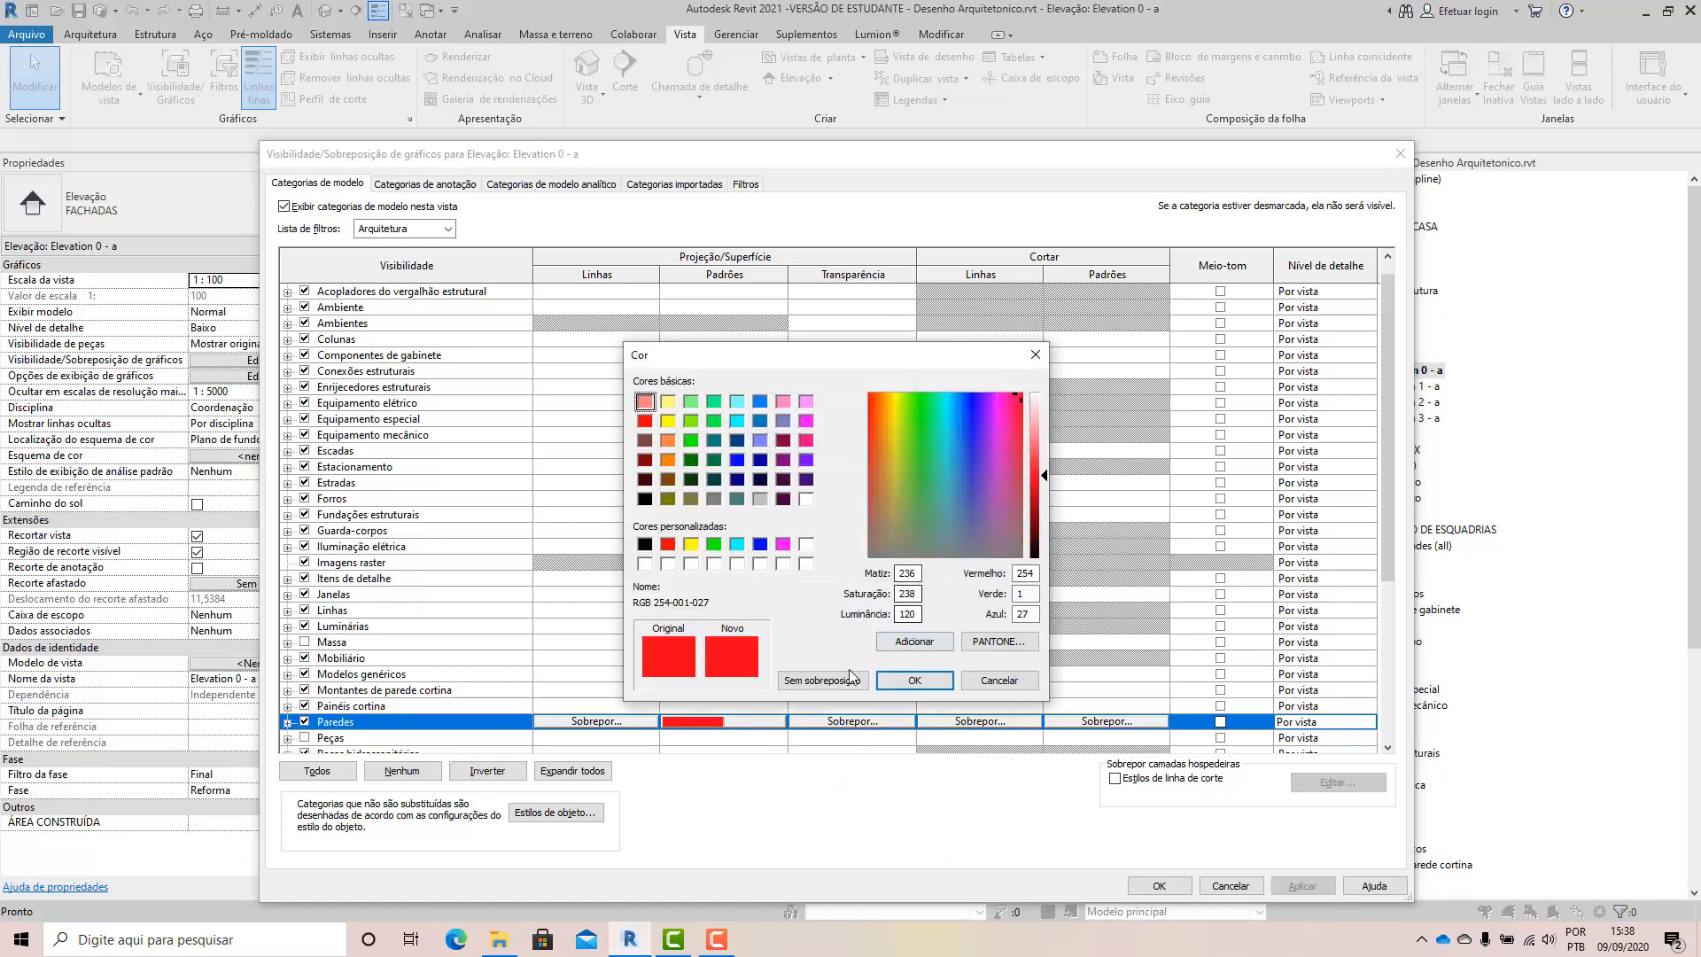
click(822, 680)
click(882, 630)
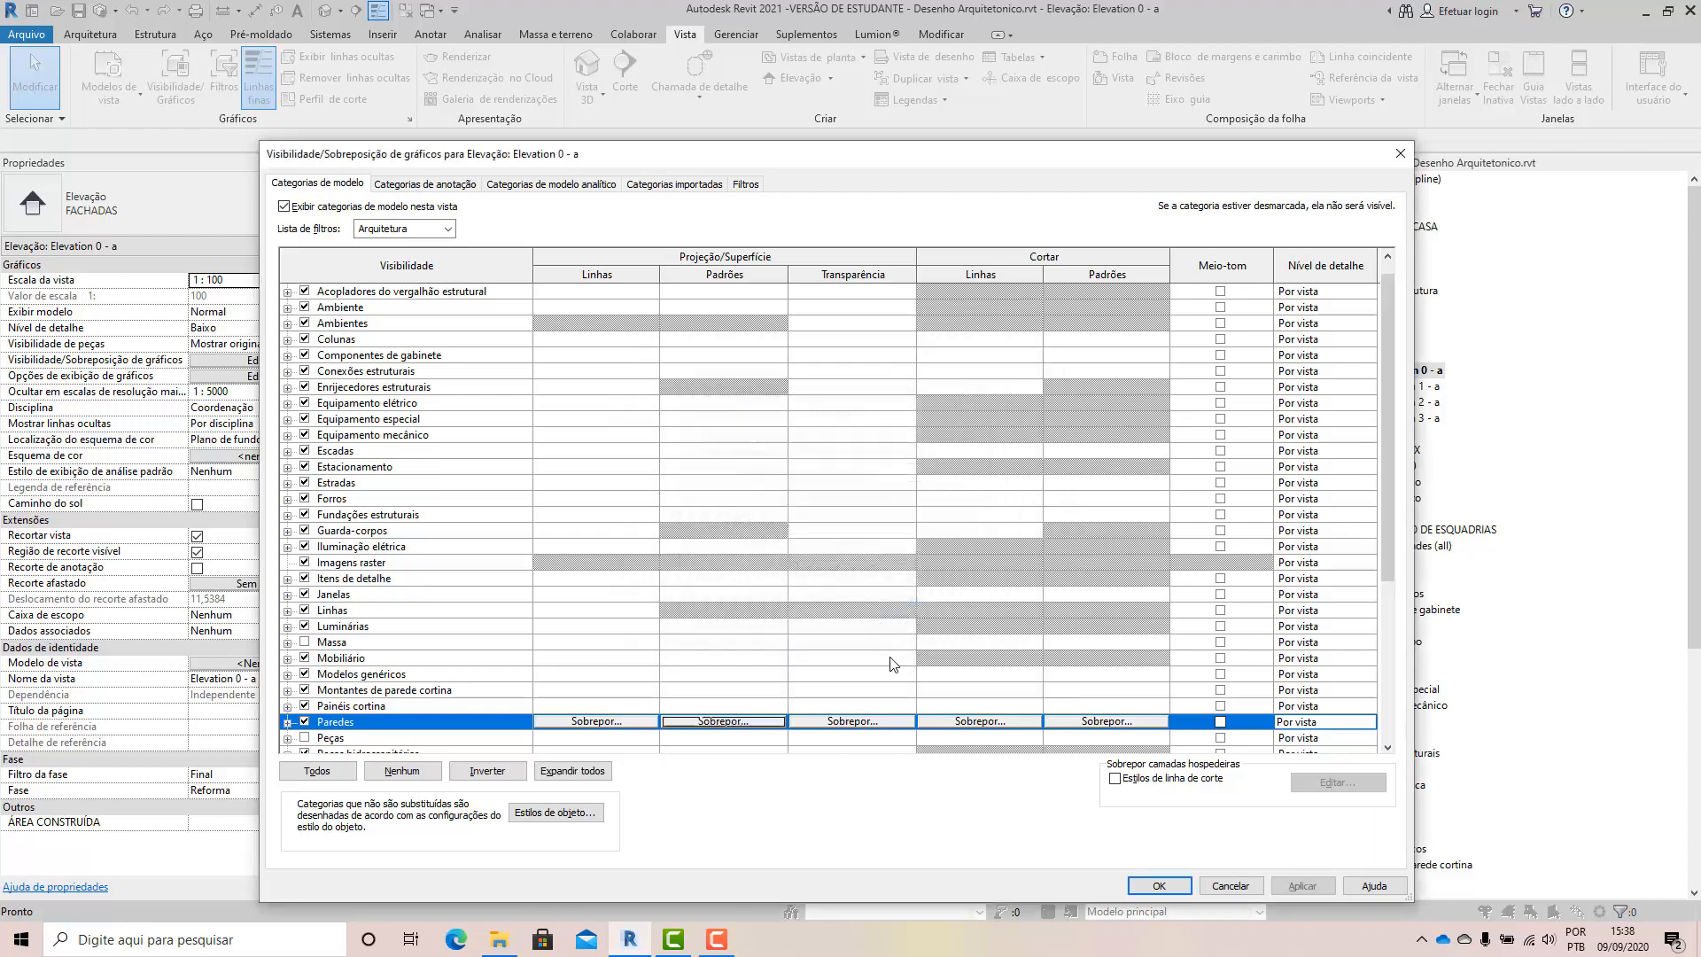
click(1159, 885)
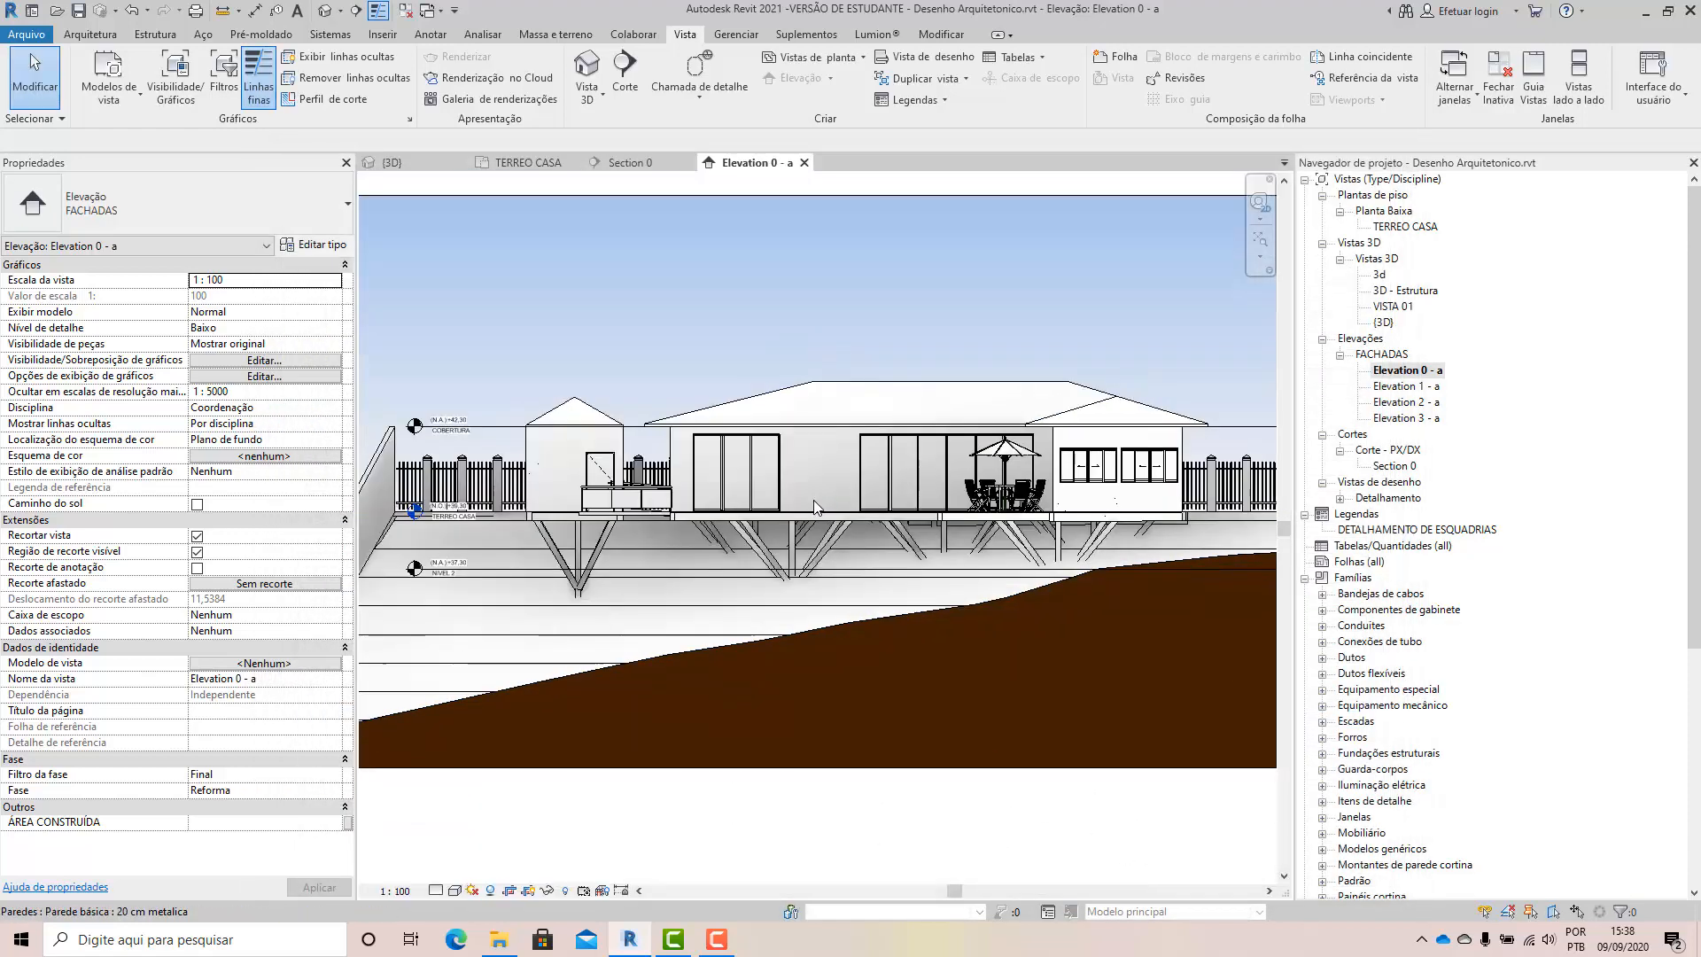
scroll(813, 500, down, 1)
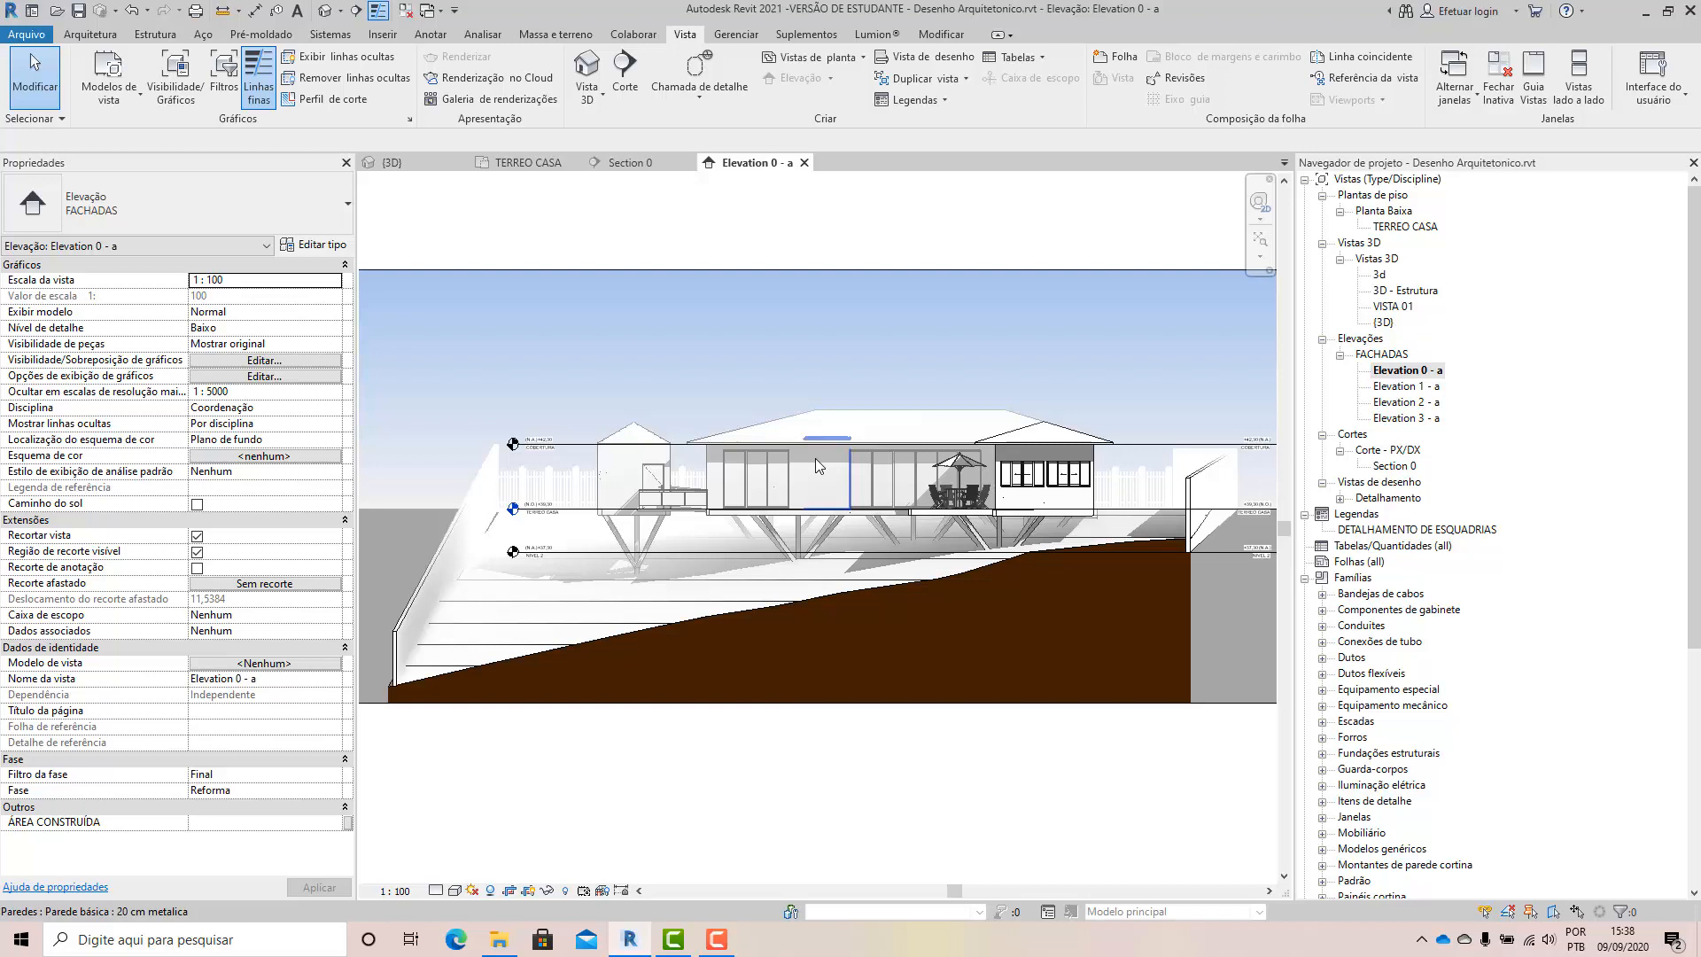
scroll(822, 447, down, 2)
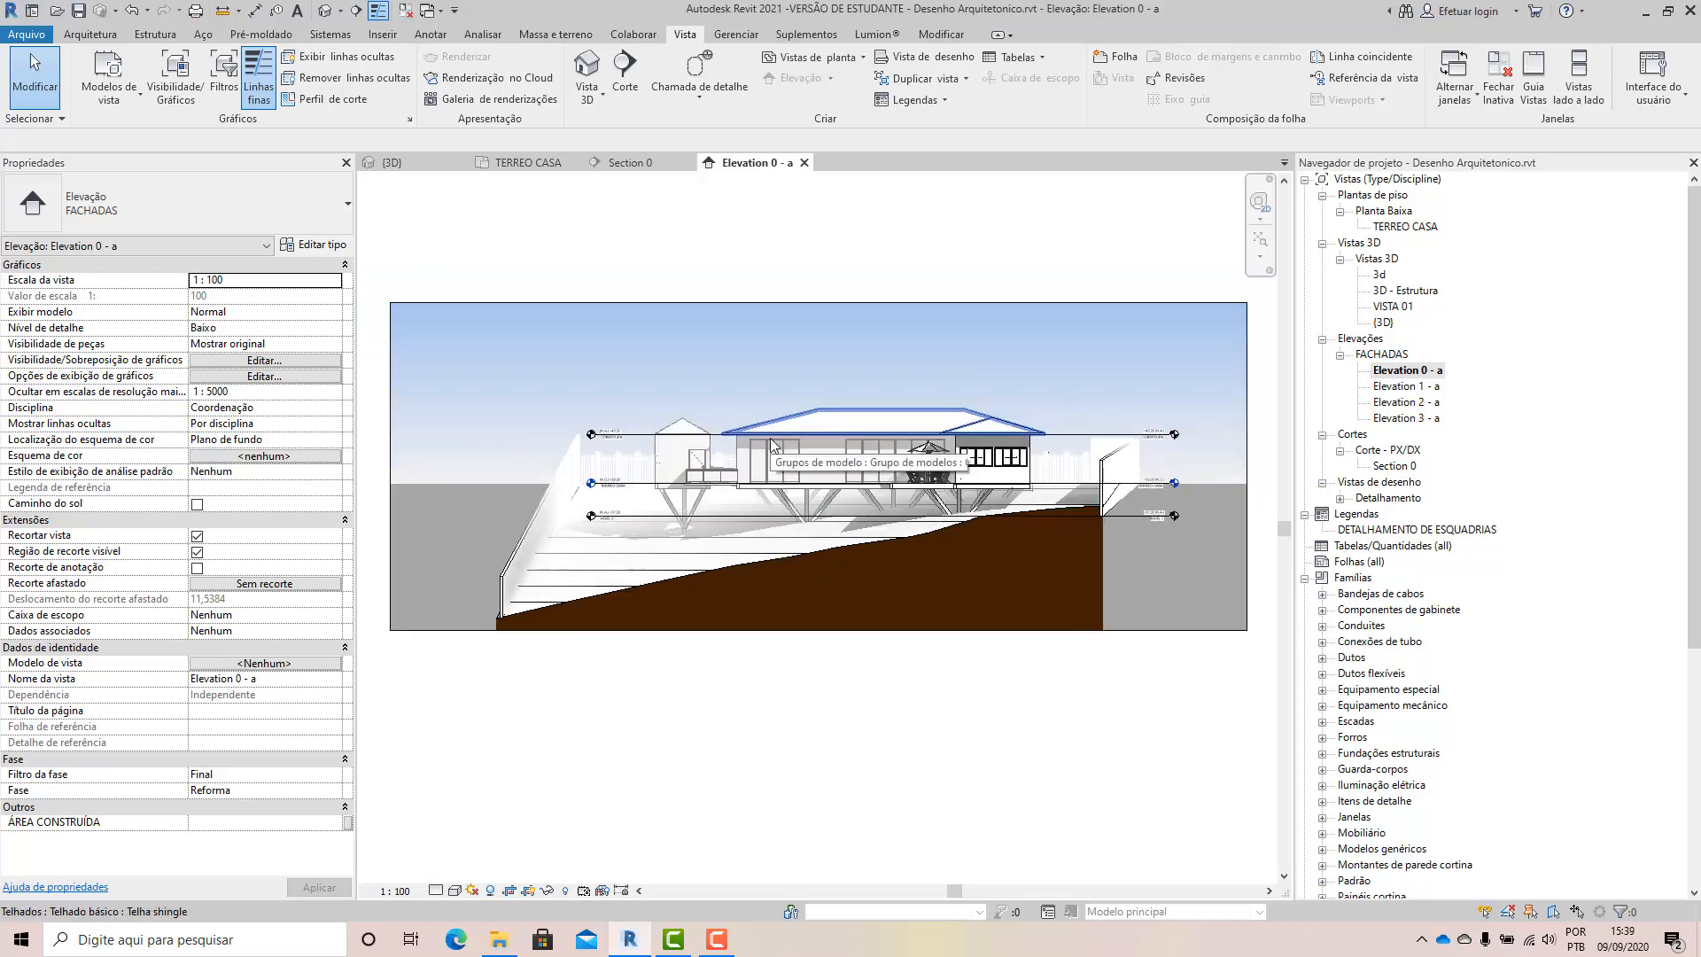
click(717, 939)
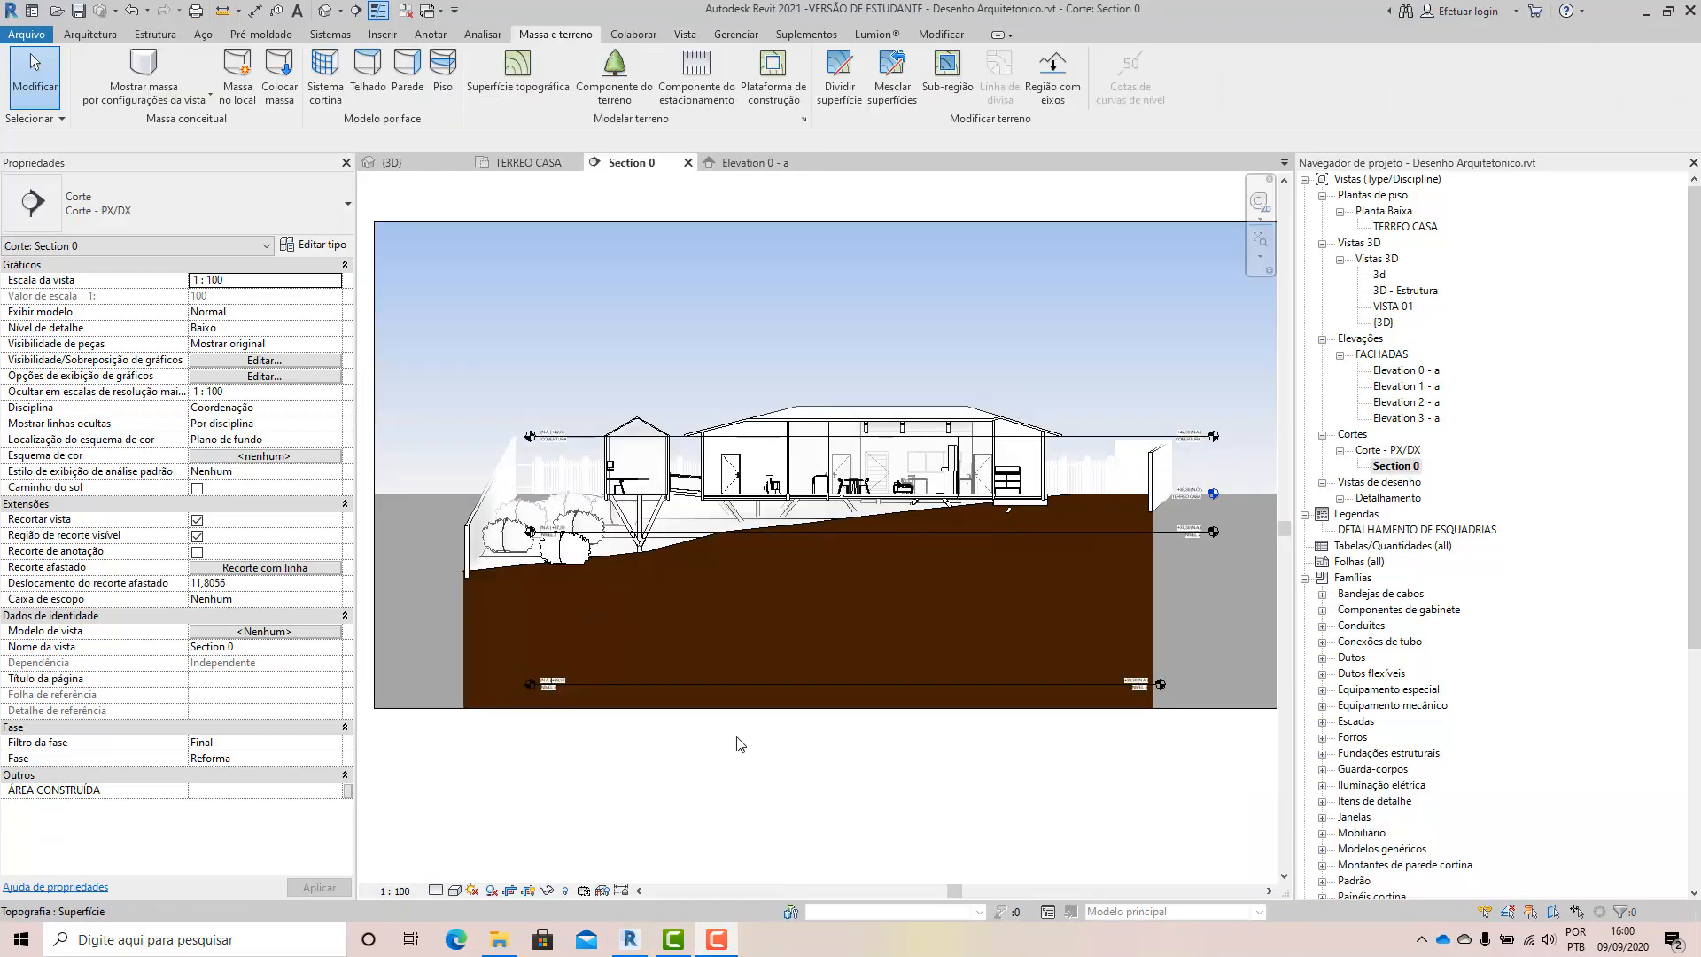
scroll(741, 744, down, 1)
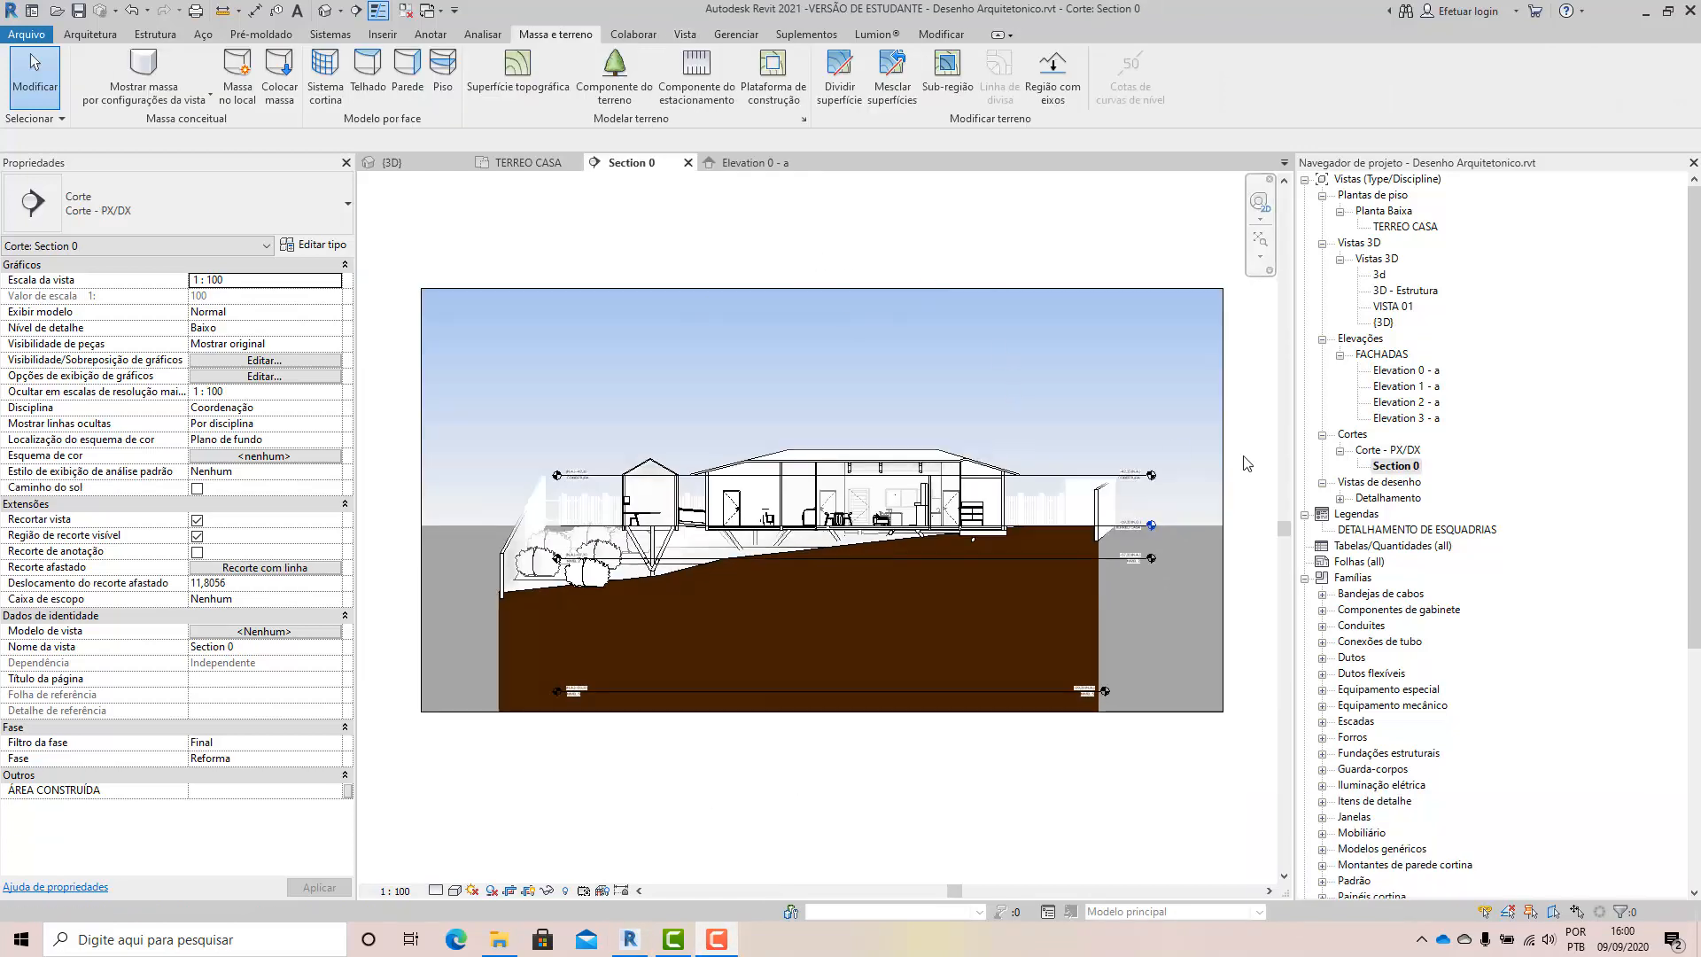
Open the Elevation 0 - a facade and the TERREO CASA floor plan, and examine the house layout, deck and surrounding site.
double_click(1403, 371)
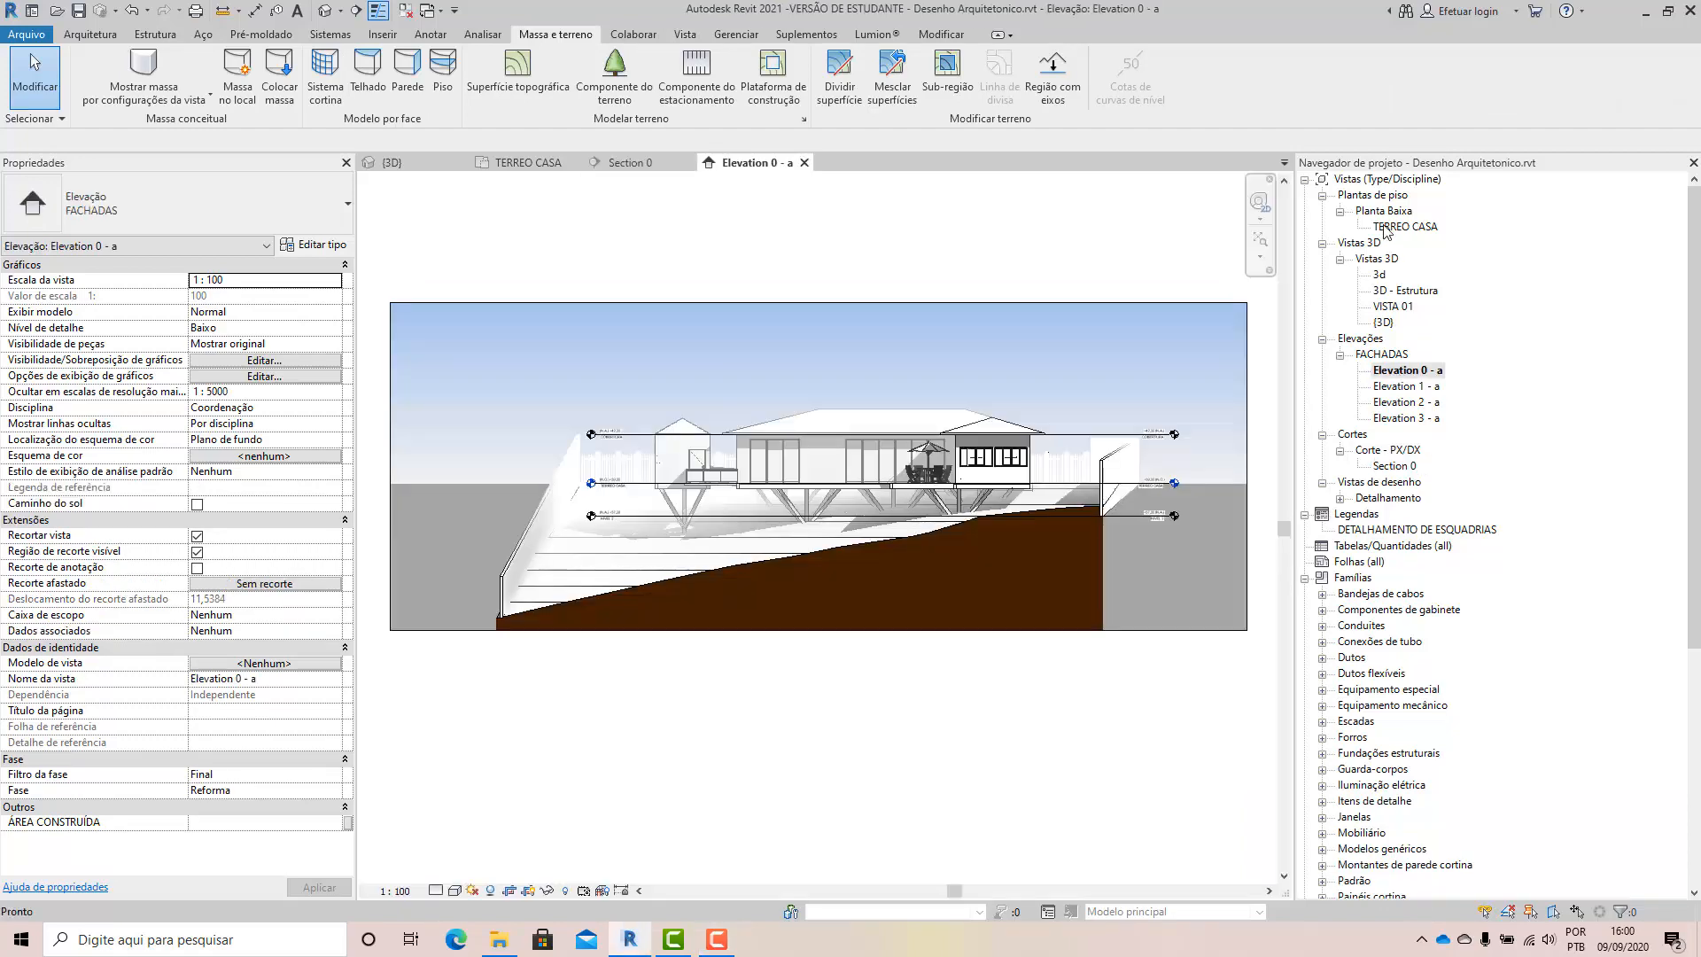
double_click(1404, 227)
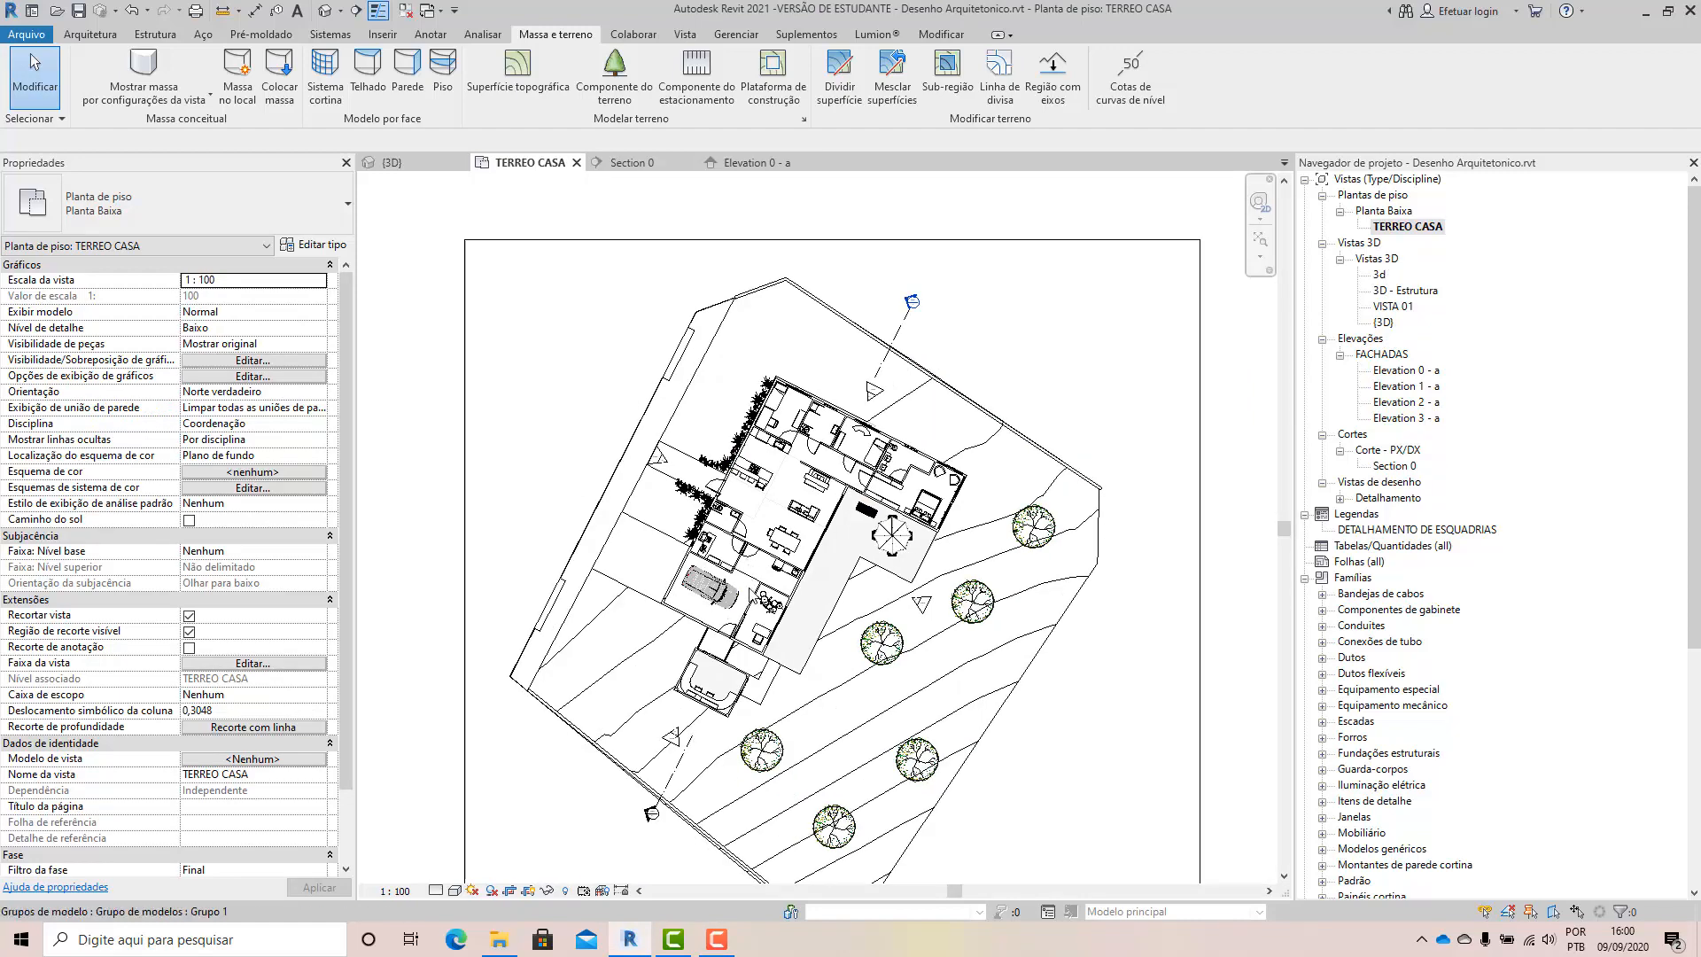
scroll(746, 575, up, 2)
scroll(746, 575, up, 2)
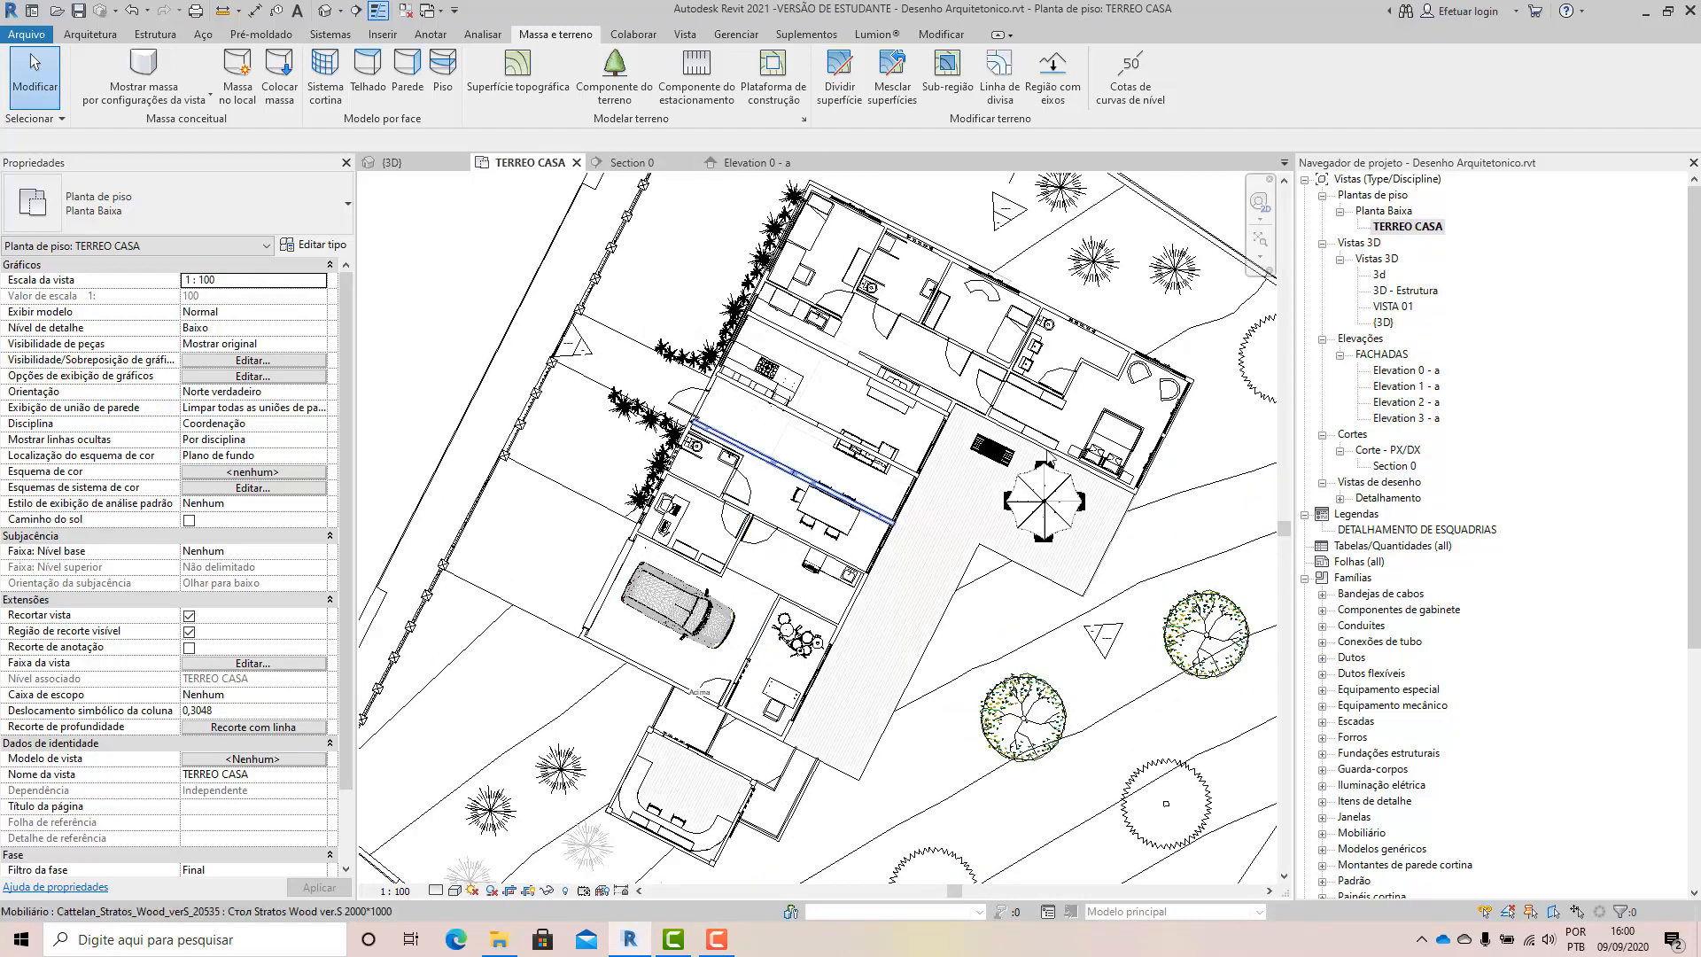
scroll(867, 555, down, 2)
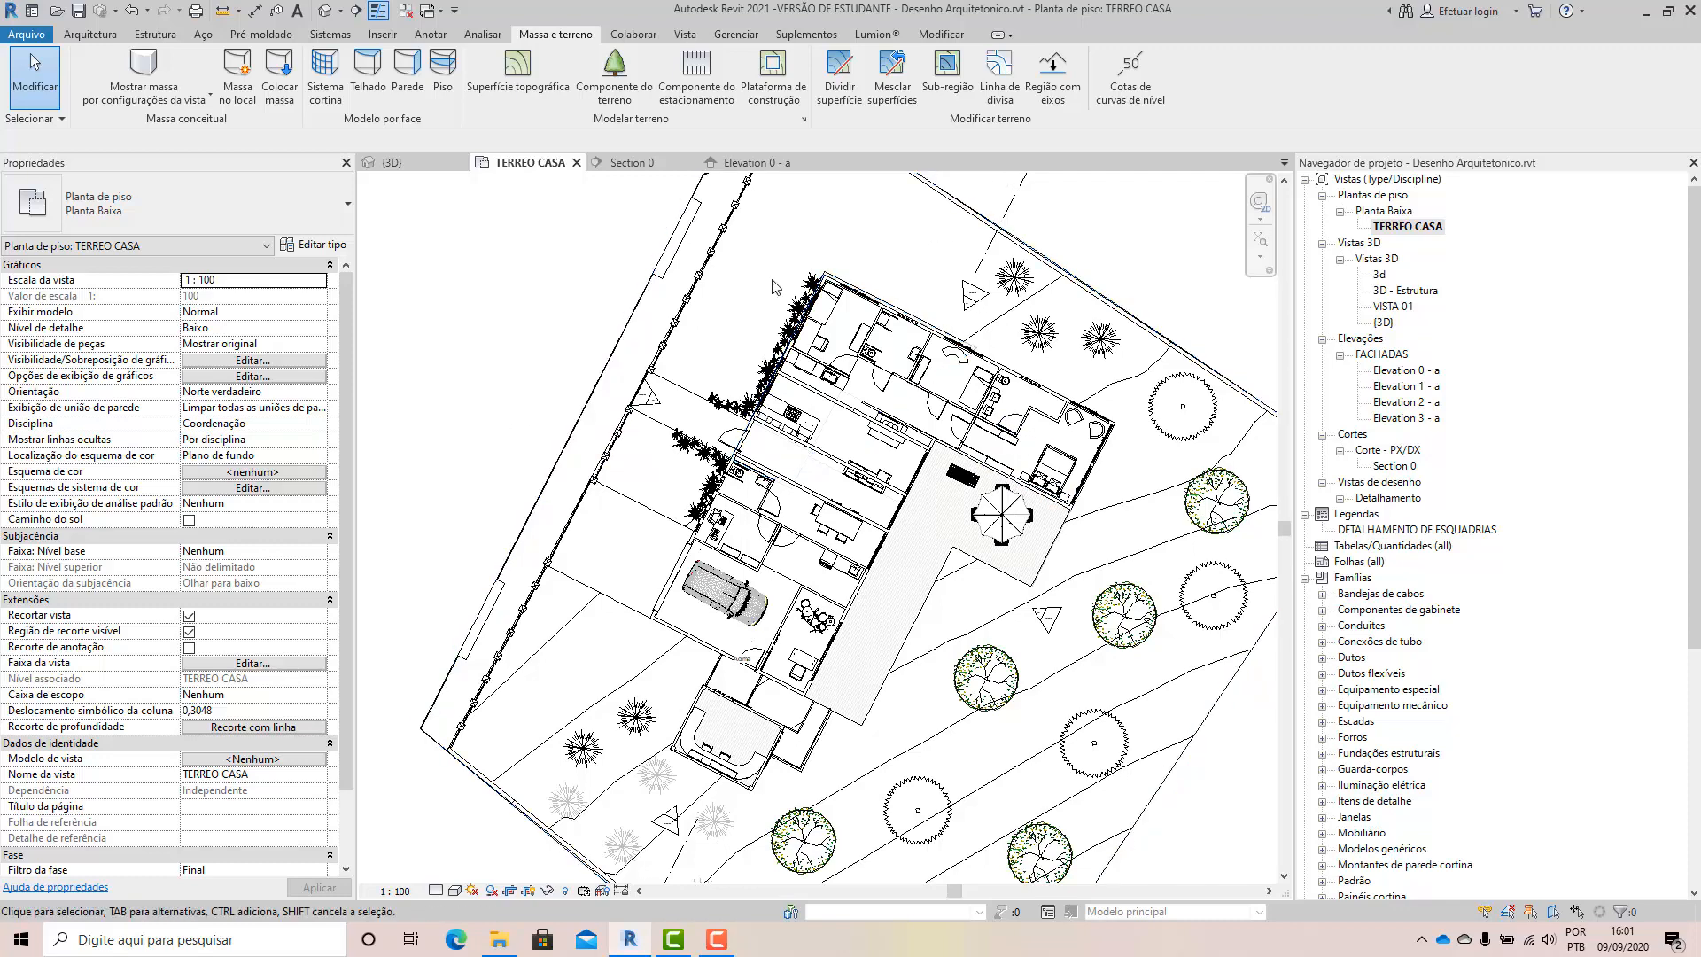
scroll(930, 567, up, 2)
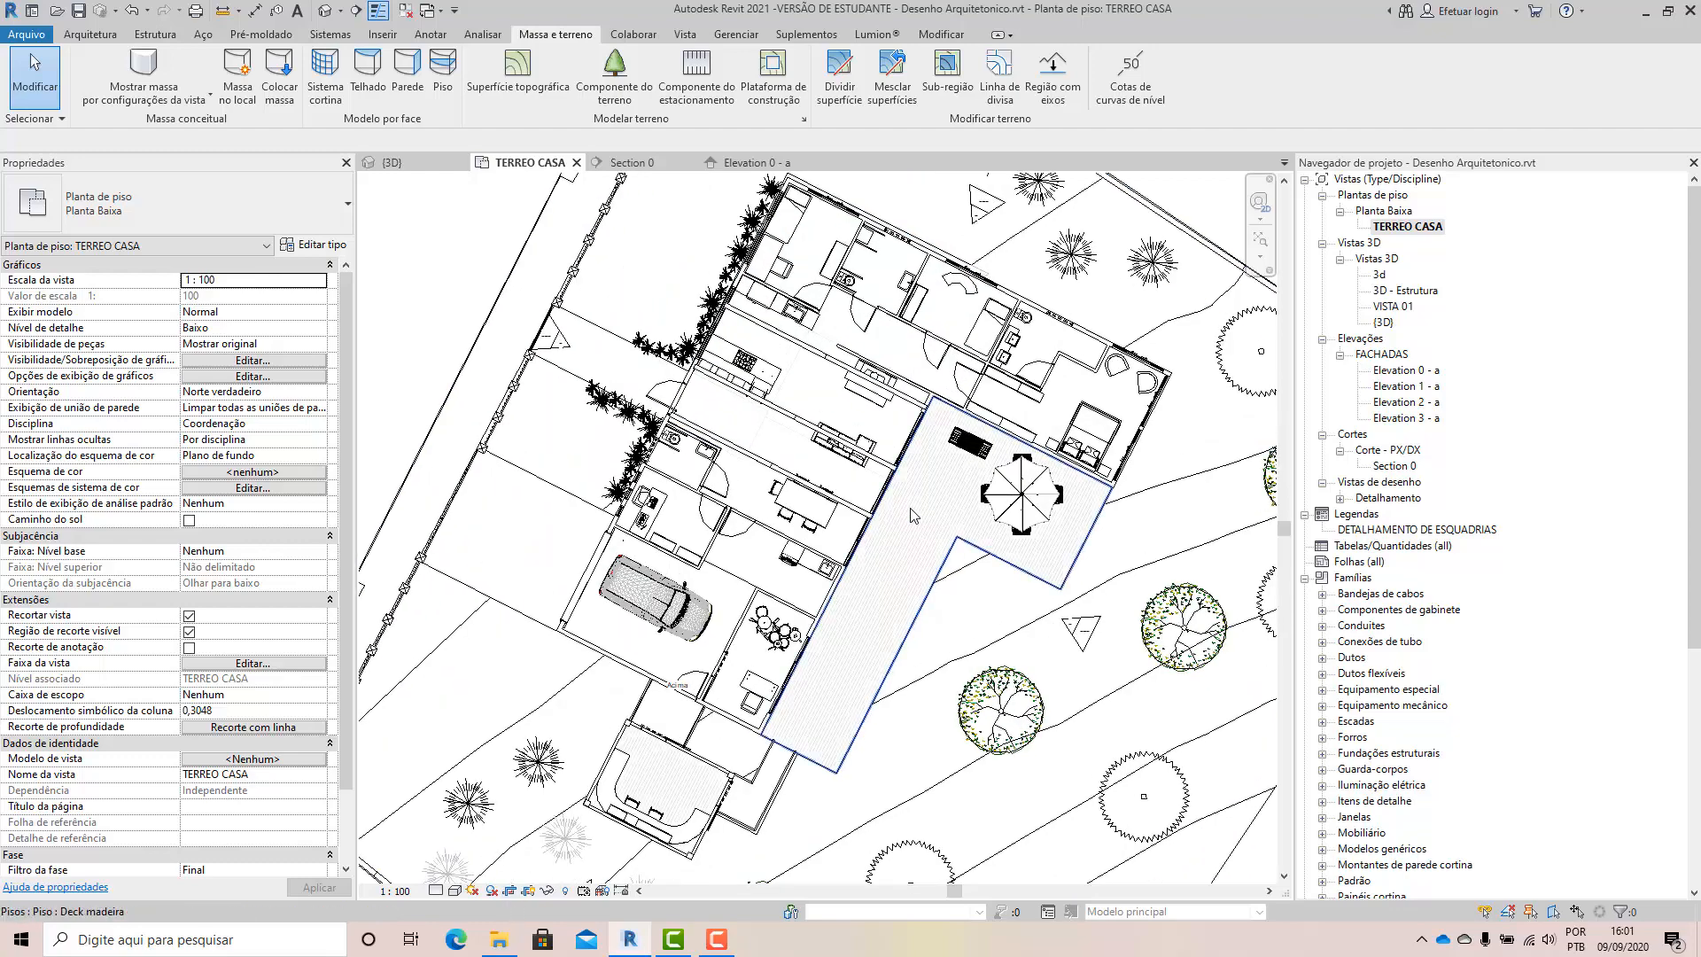
scroll(913, 515, up, 6)
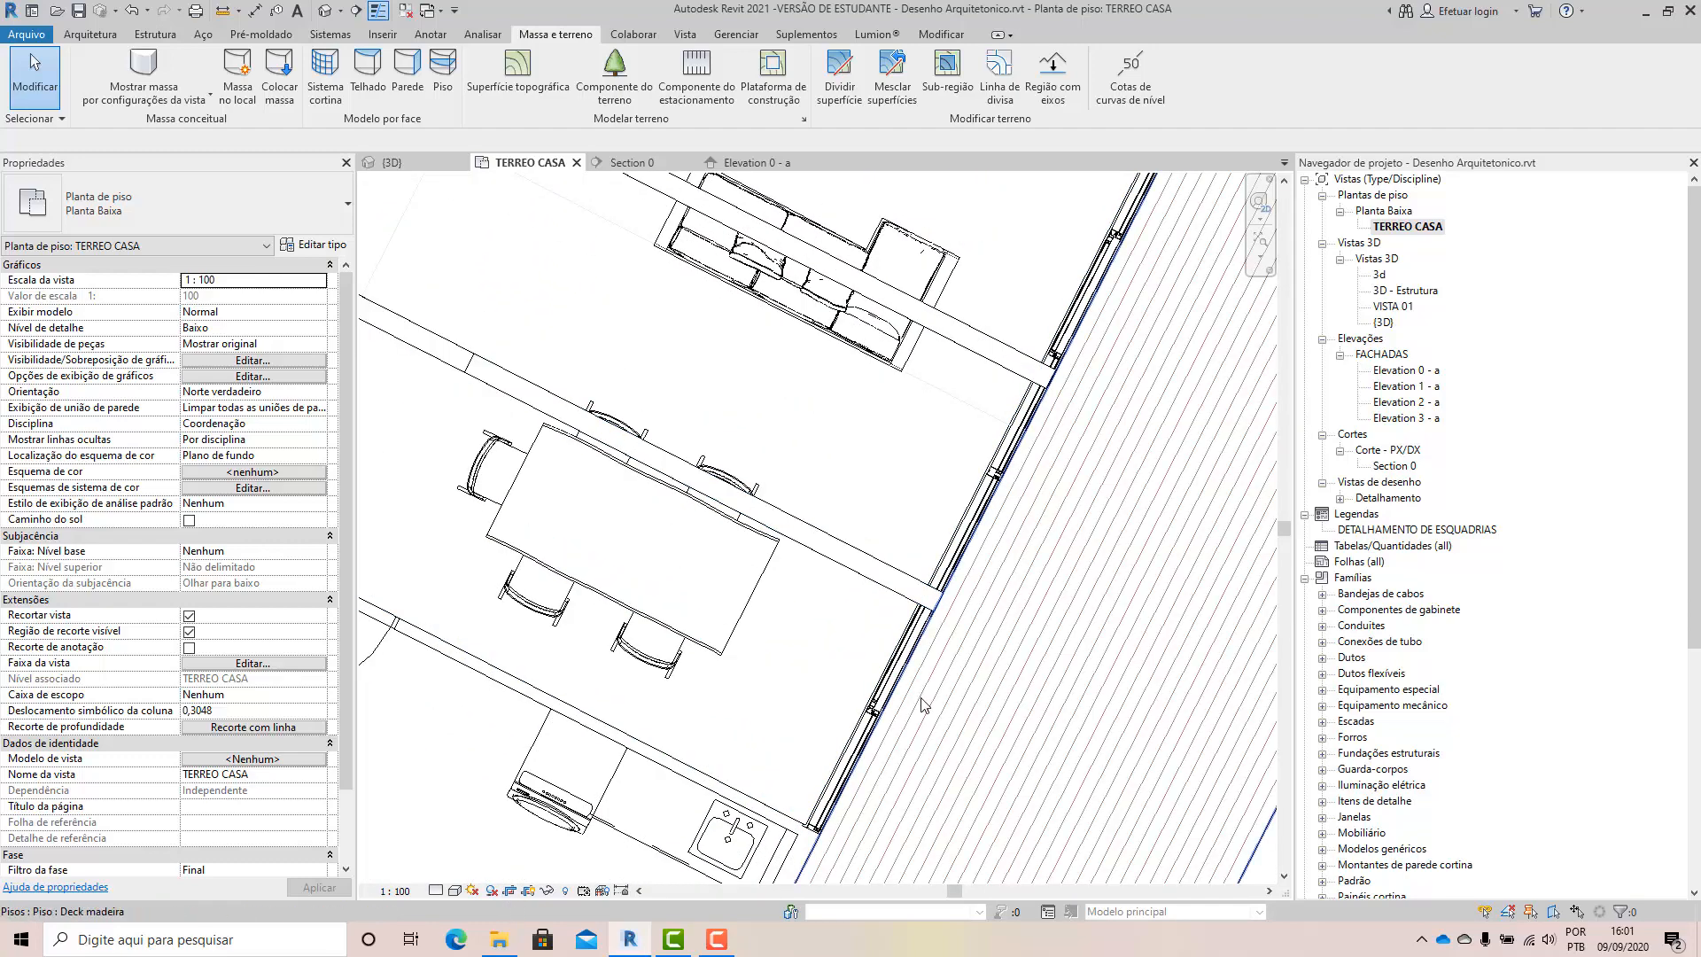
scroll(926, 576, down, 4)
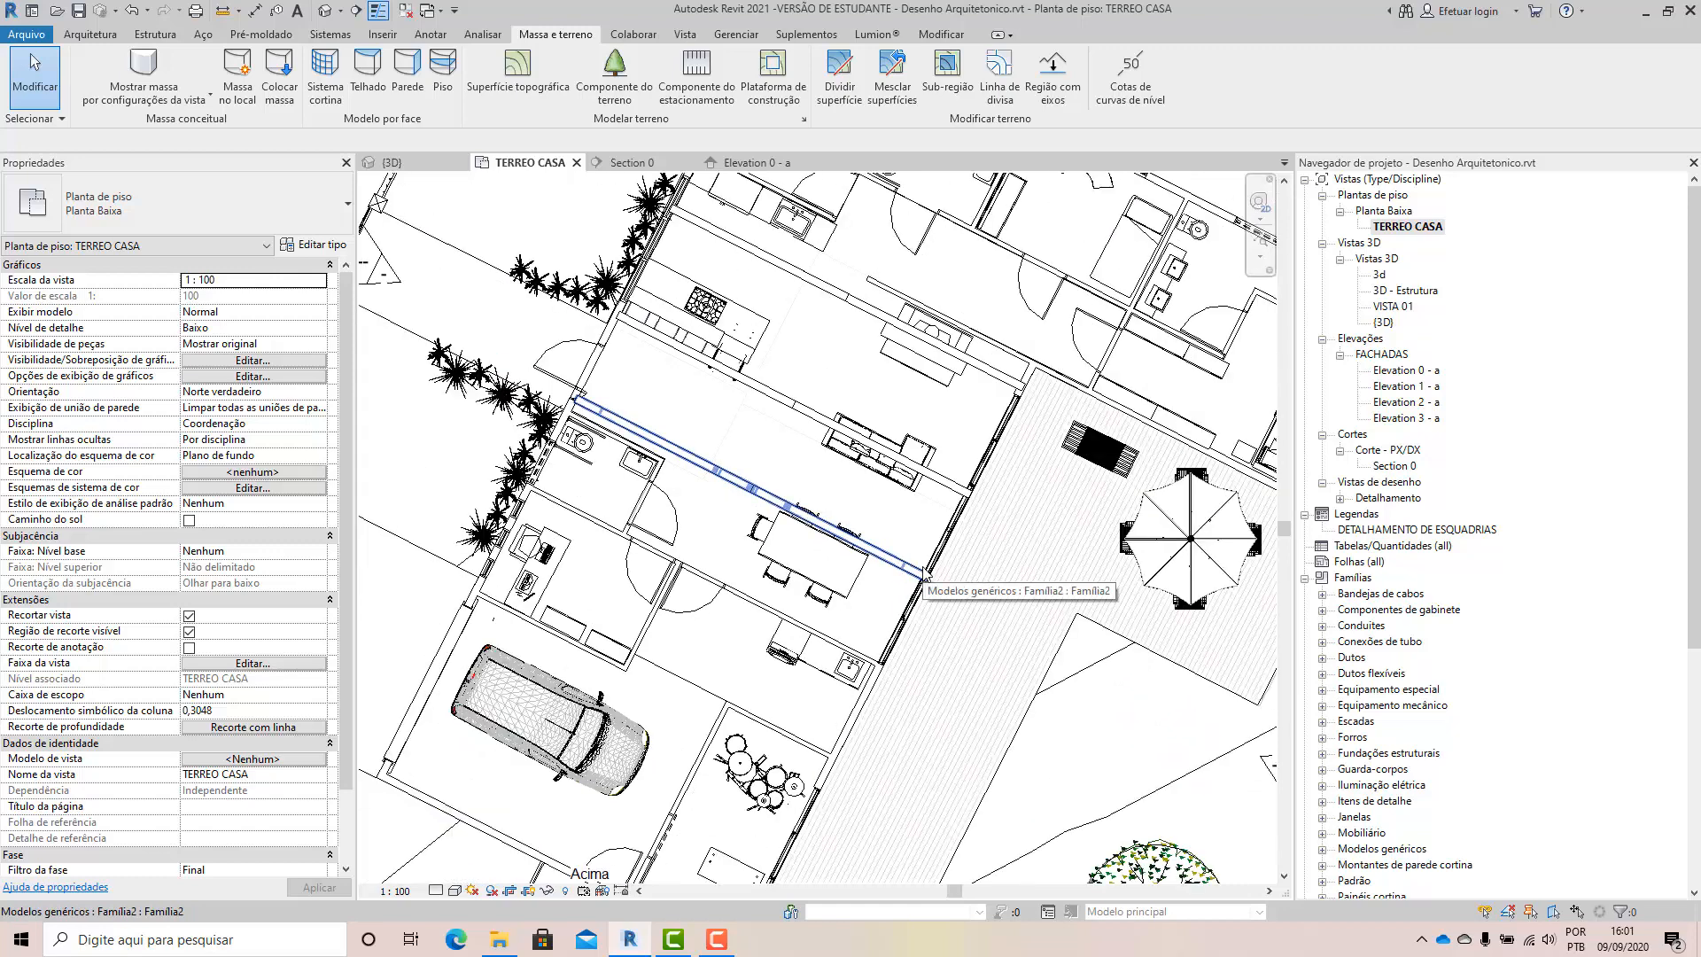
scroll(926, 576, down, 2)
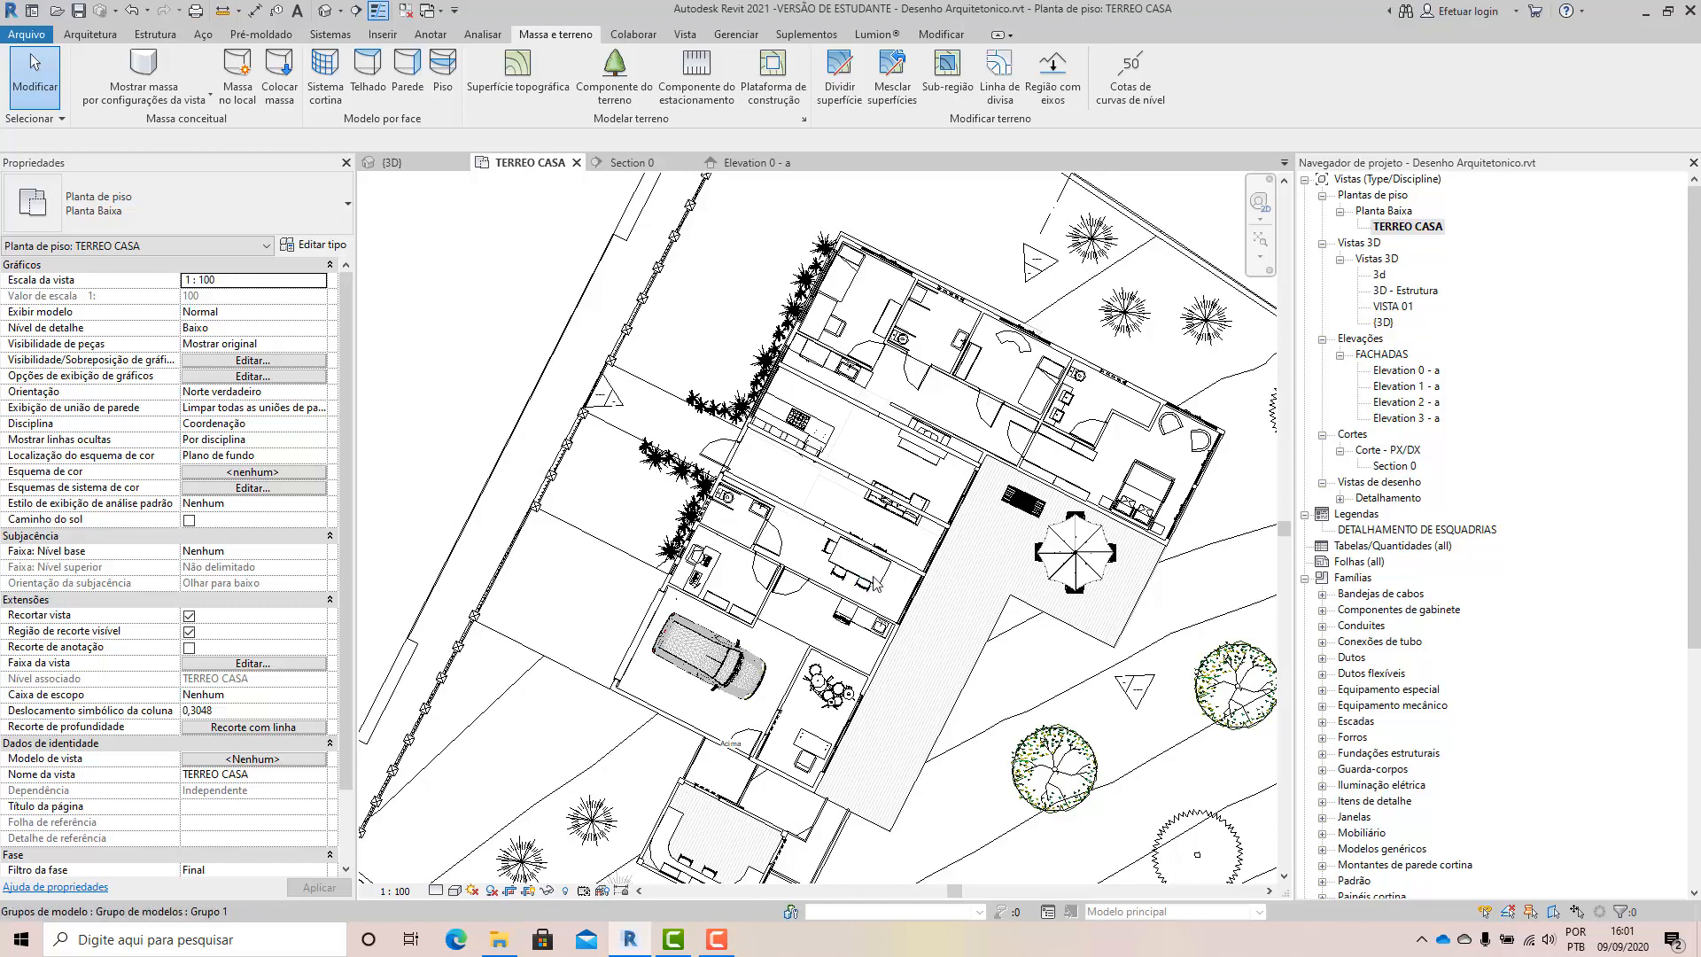
scroll(826, 629, down, 2)
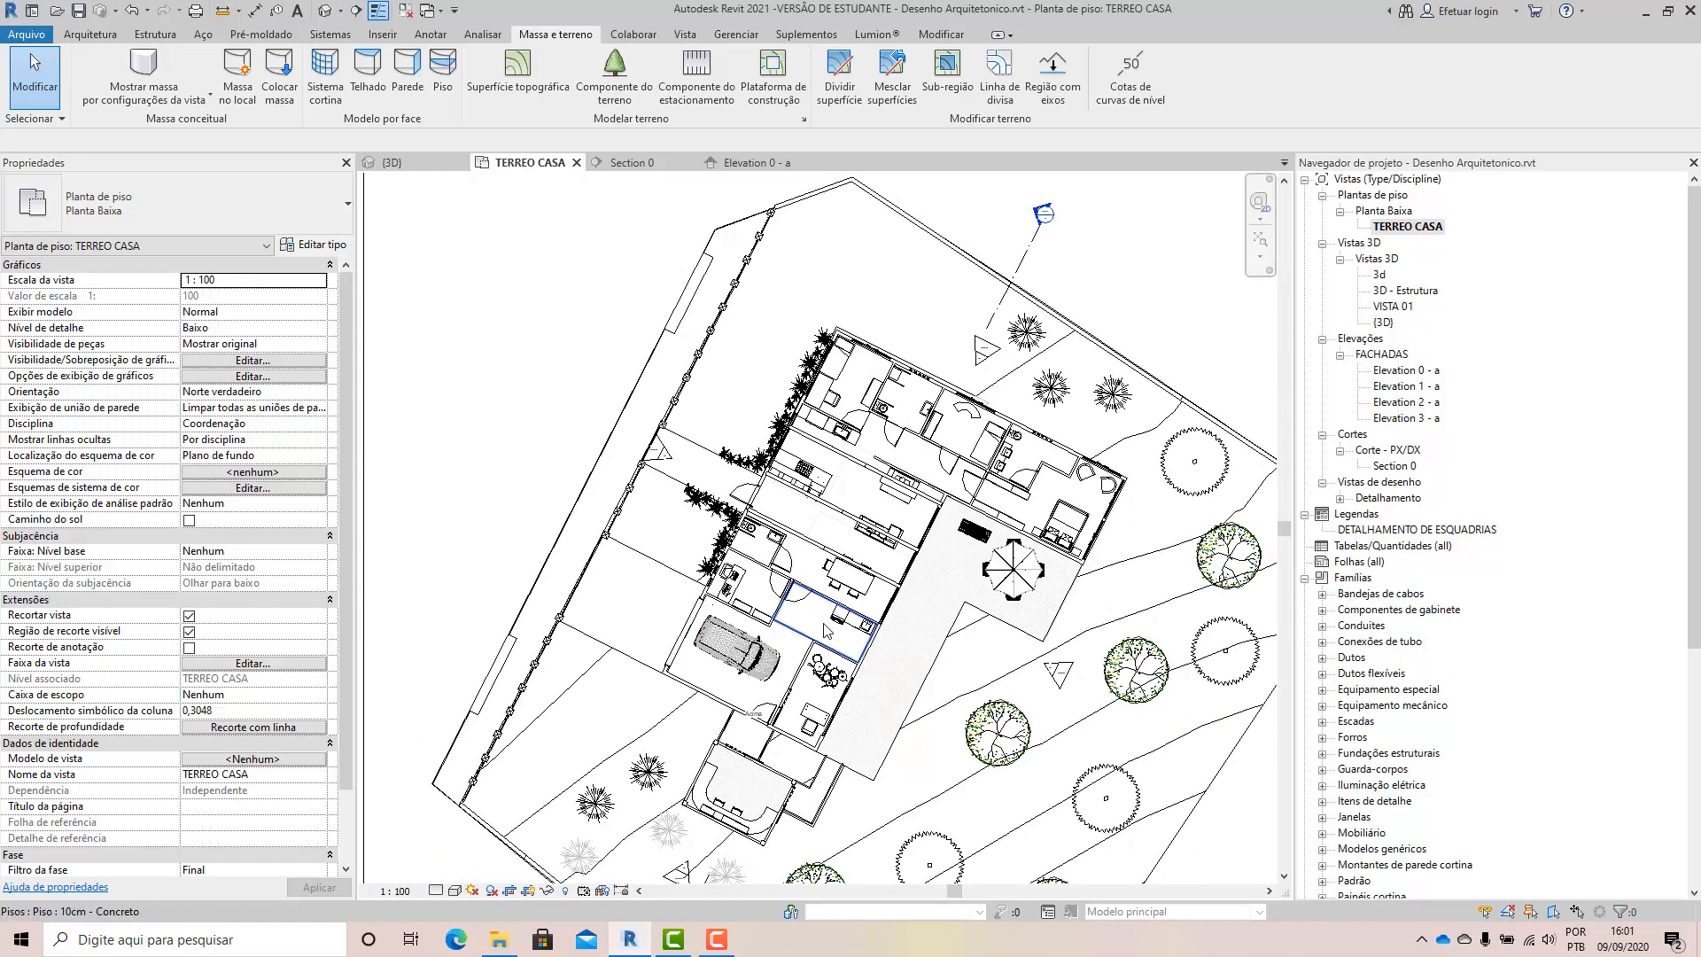
scroll(709, 589, down, 2)
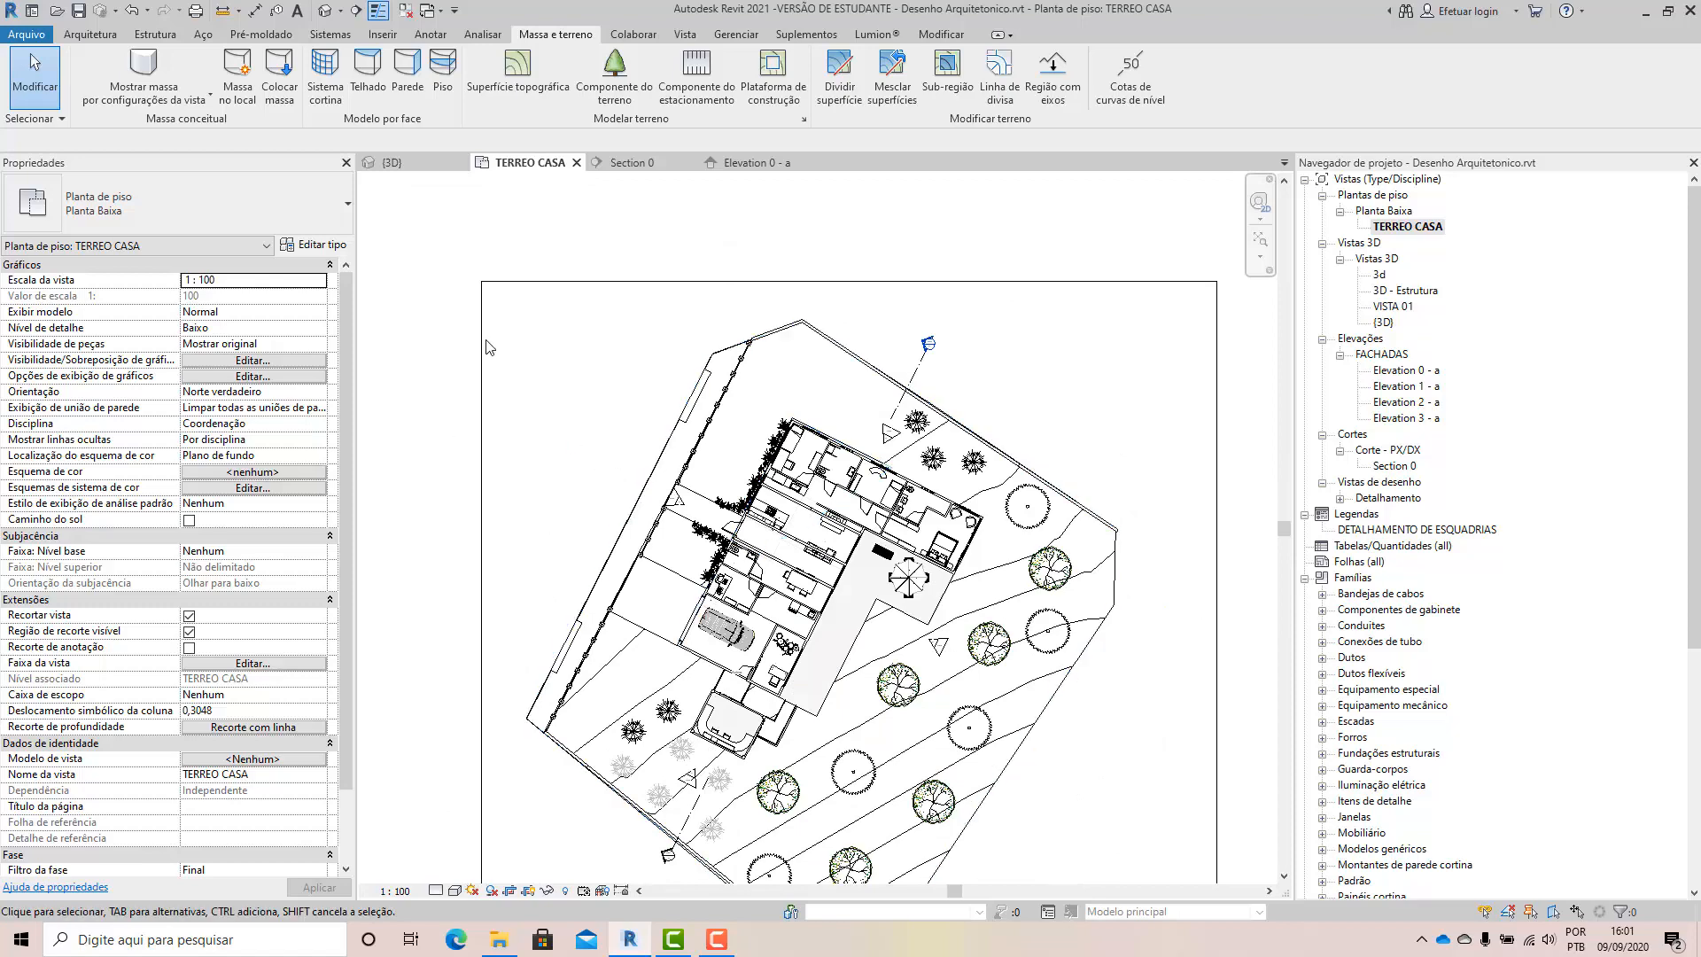
scroll(519, 304, down, 2)
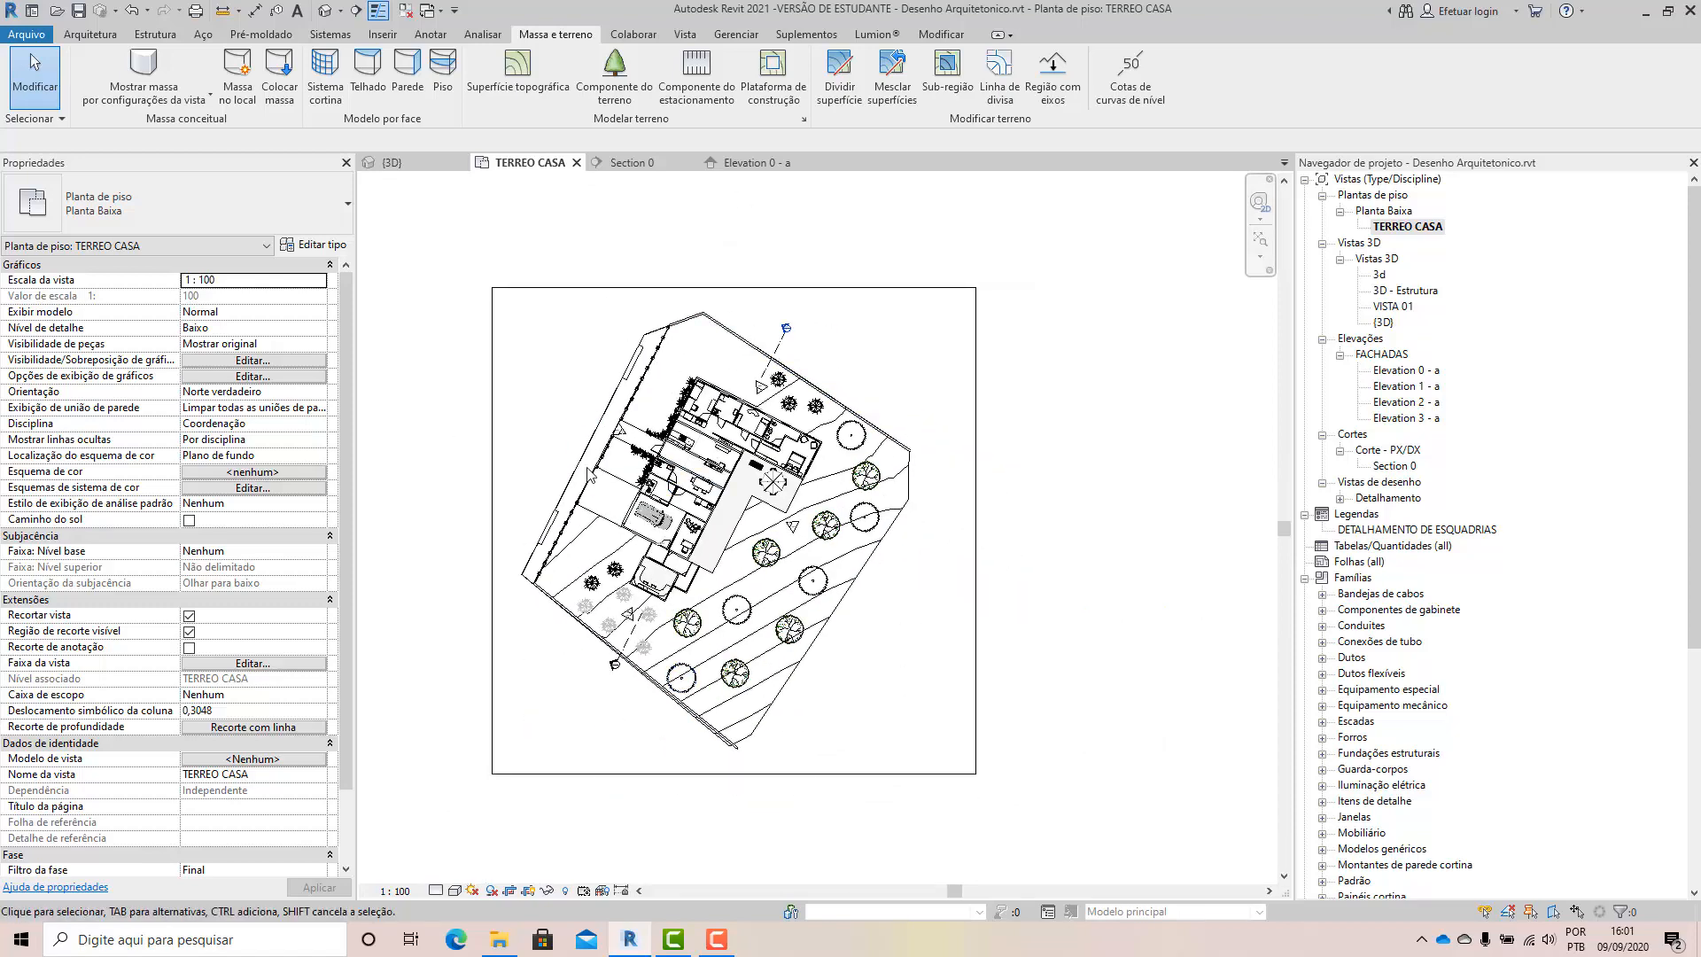
Compare the presentation of the Elevation 0 - a facade with the Section 0 cut.
double_click(1388, 372)
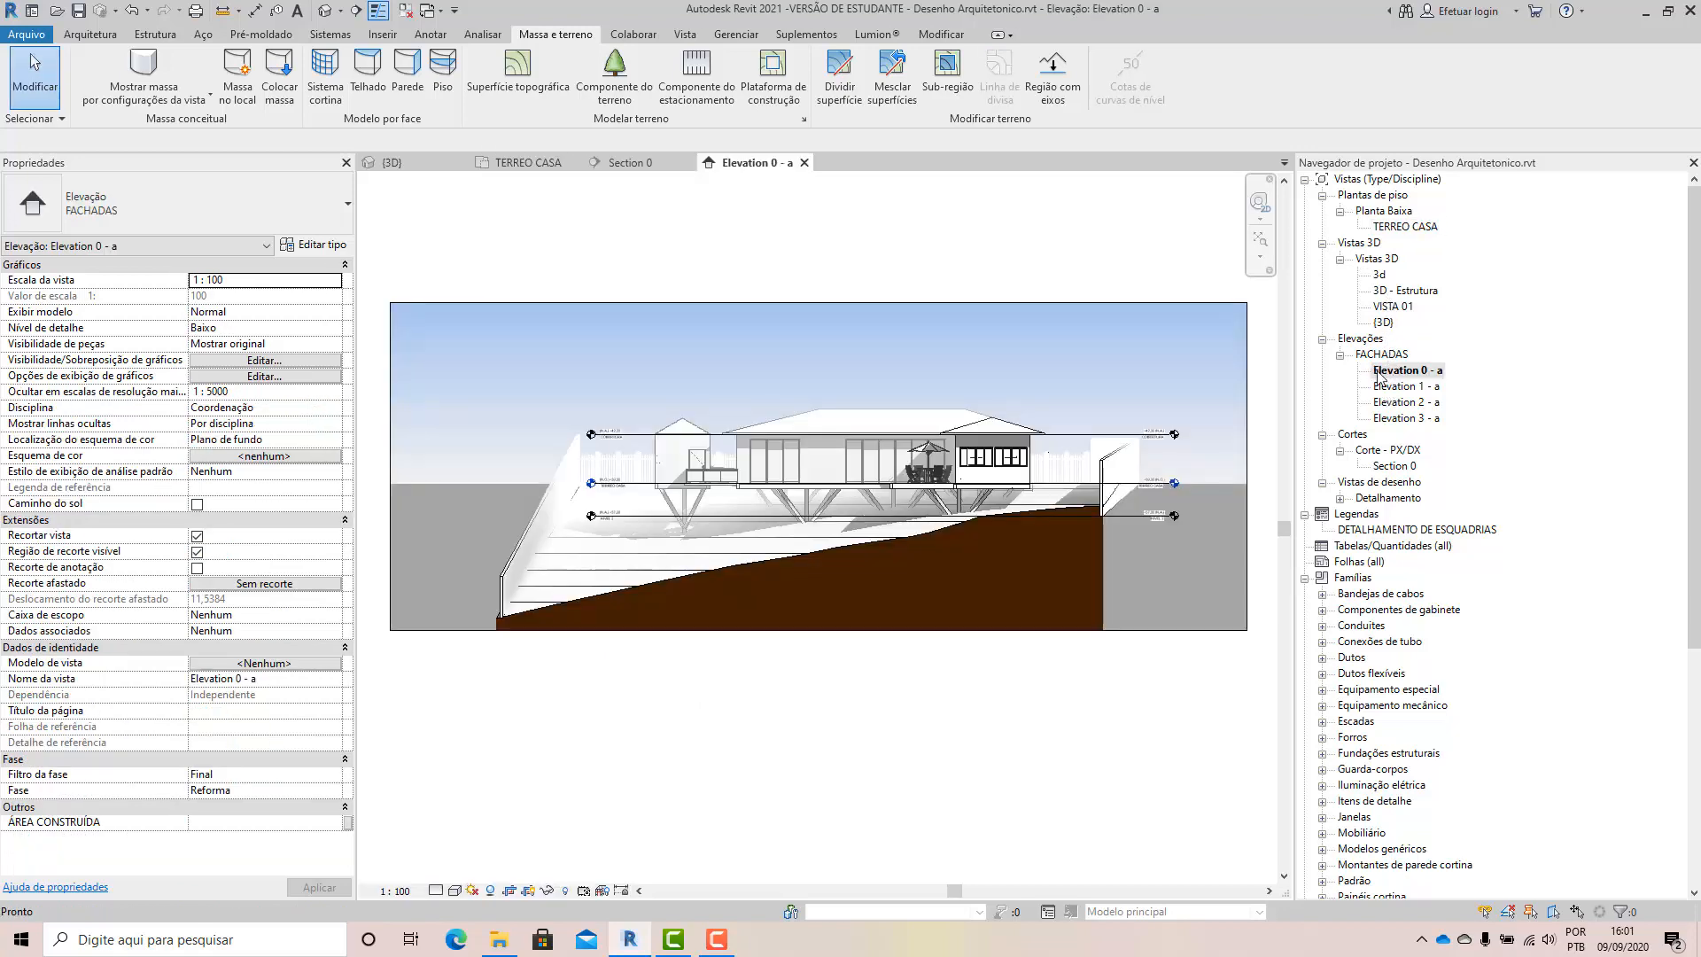
double_click(1389, 466)
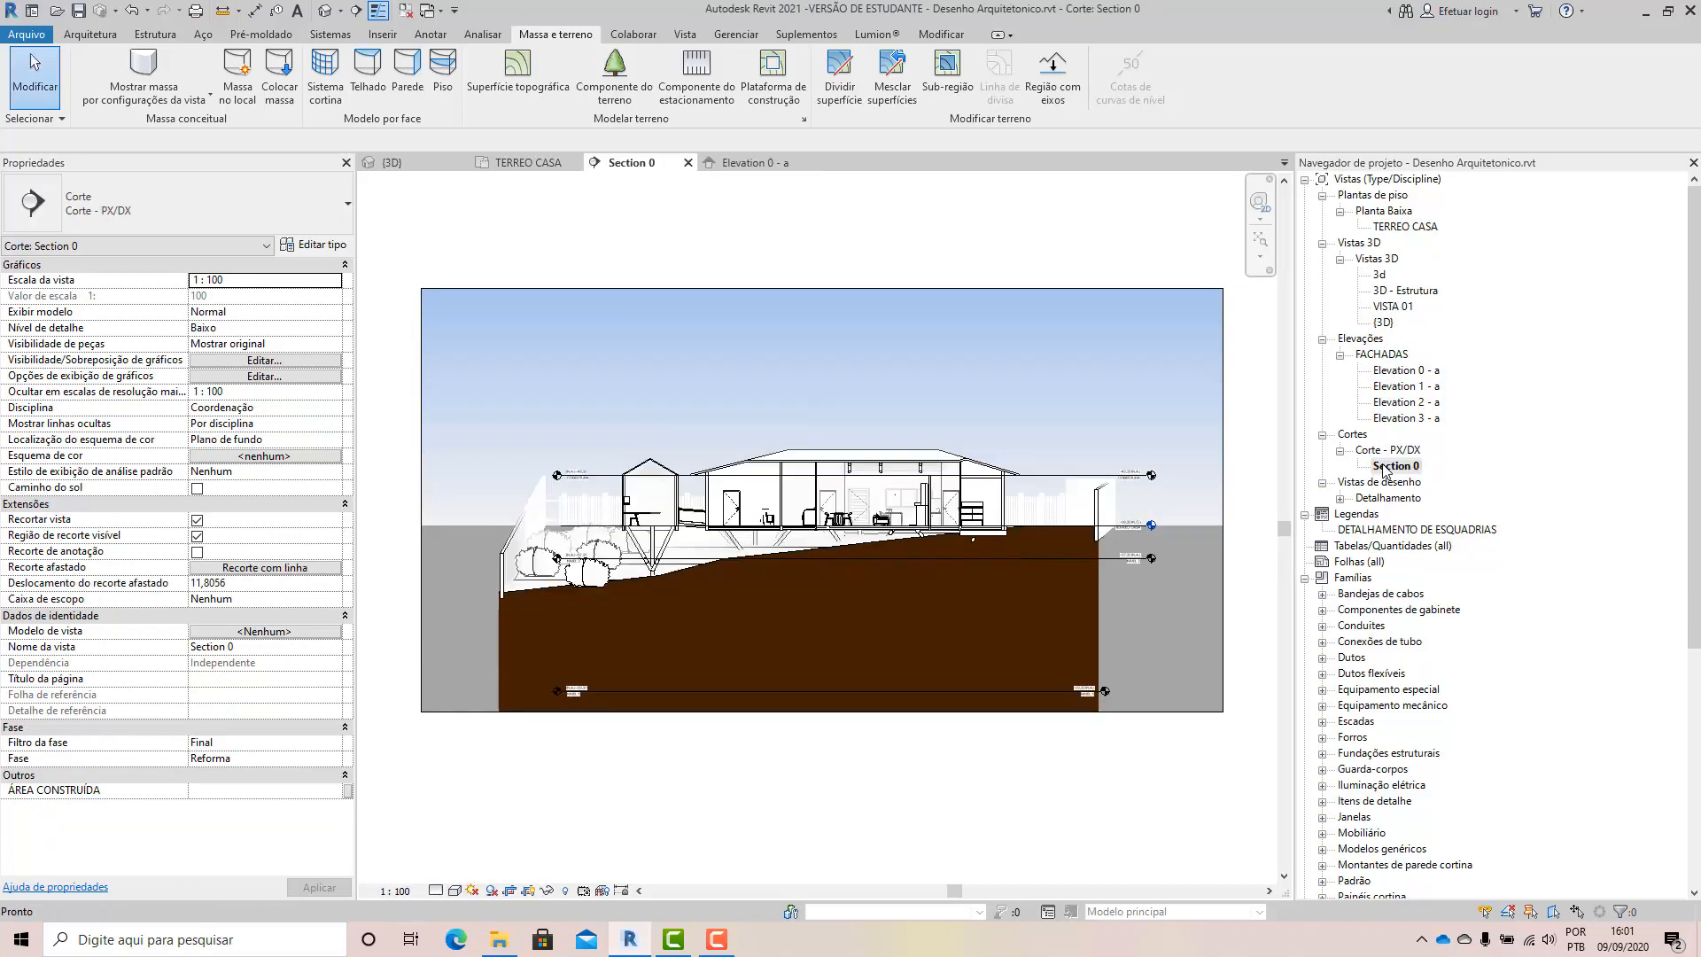
double_click(1398, 373)
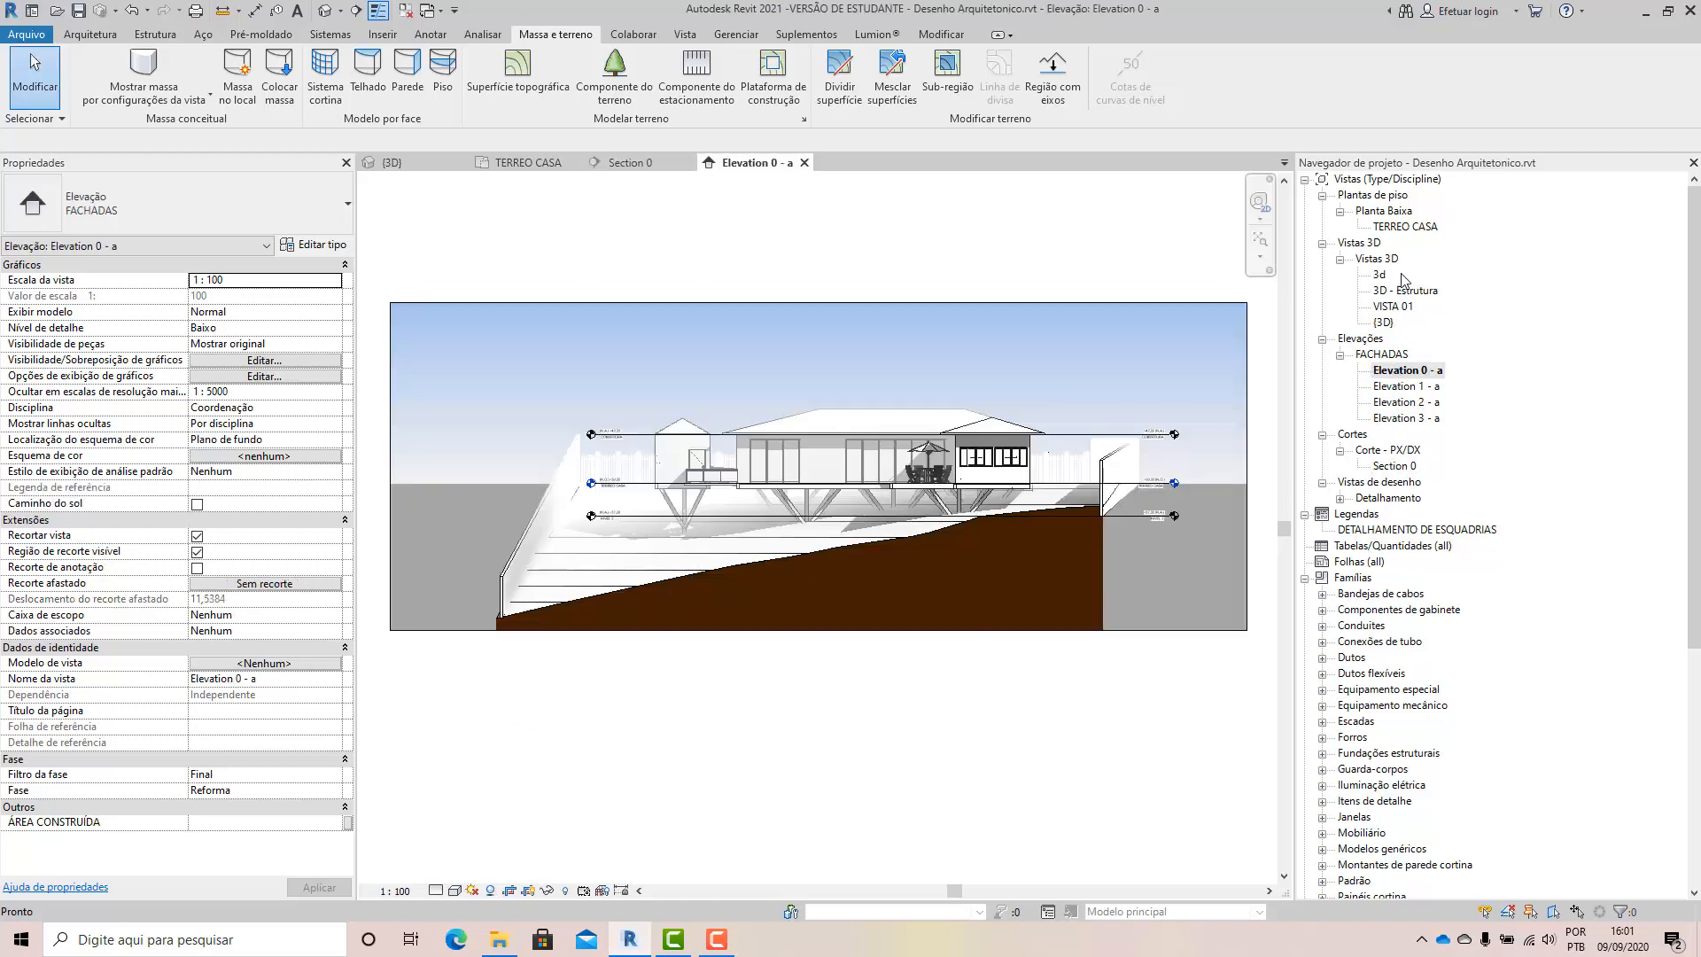
In the TERREO CASA floor plan, slightly shift the crop region's left edge outward and lower edge inward, and set the view scale to 1:50.
double_click(1400, 227)
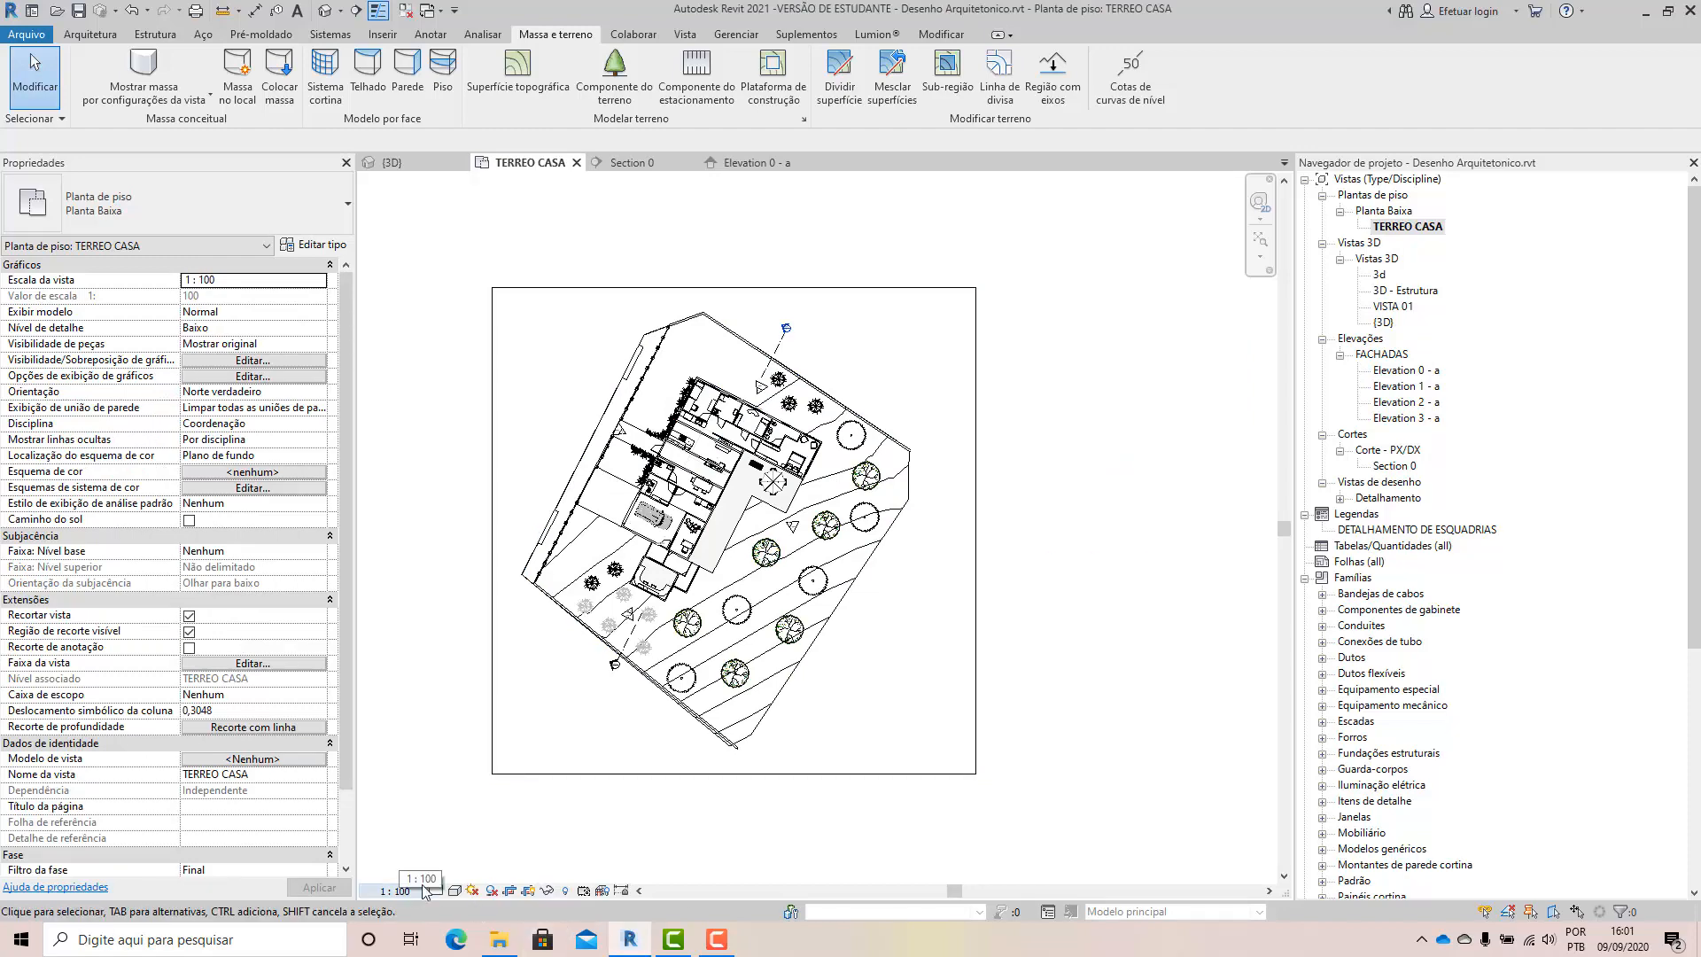
click(964, 772)
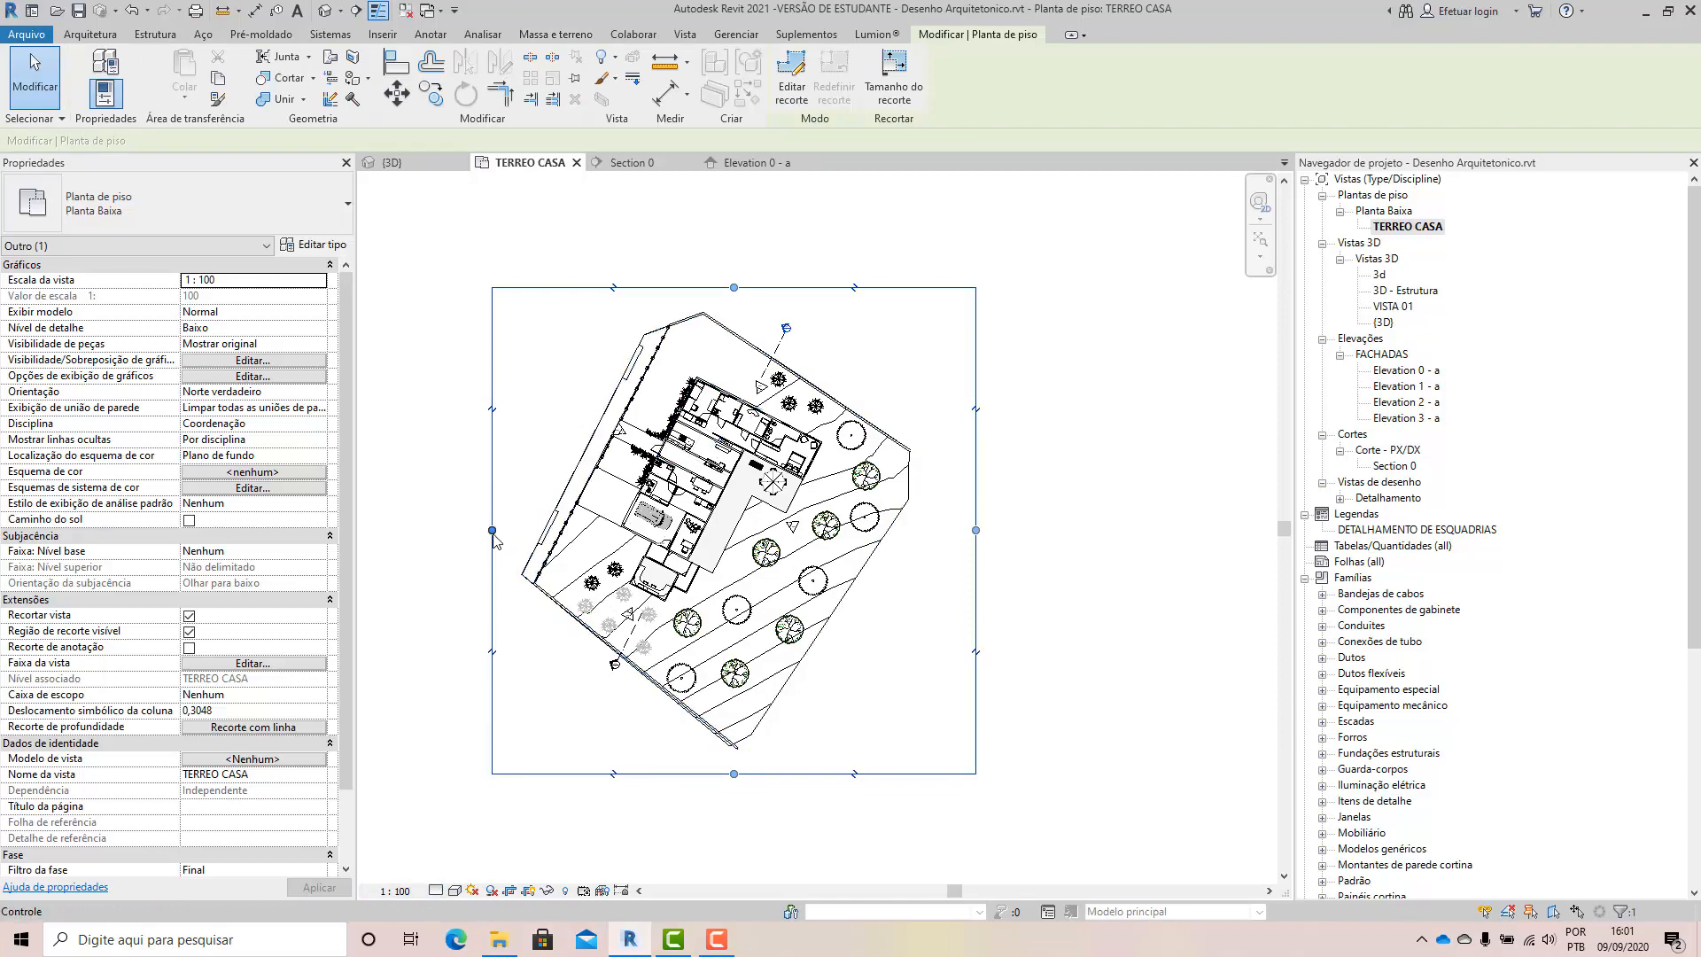
drag(491, 530, 480, 530)
drag(730, 773, 747, 811)
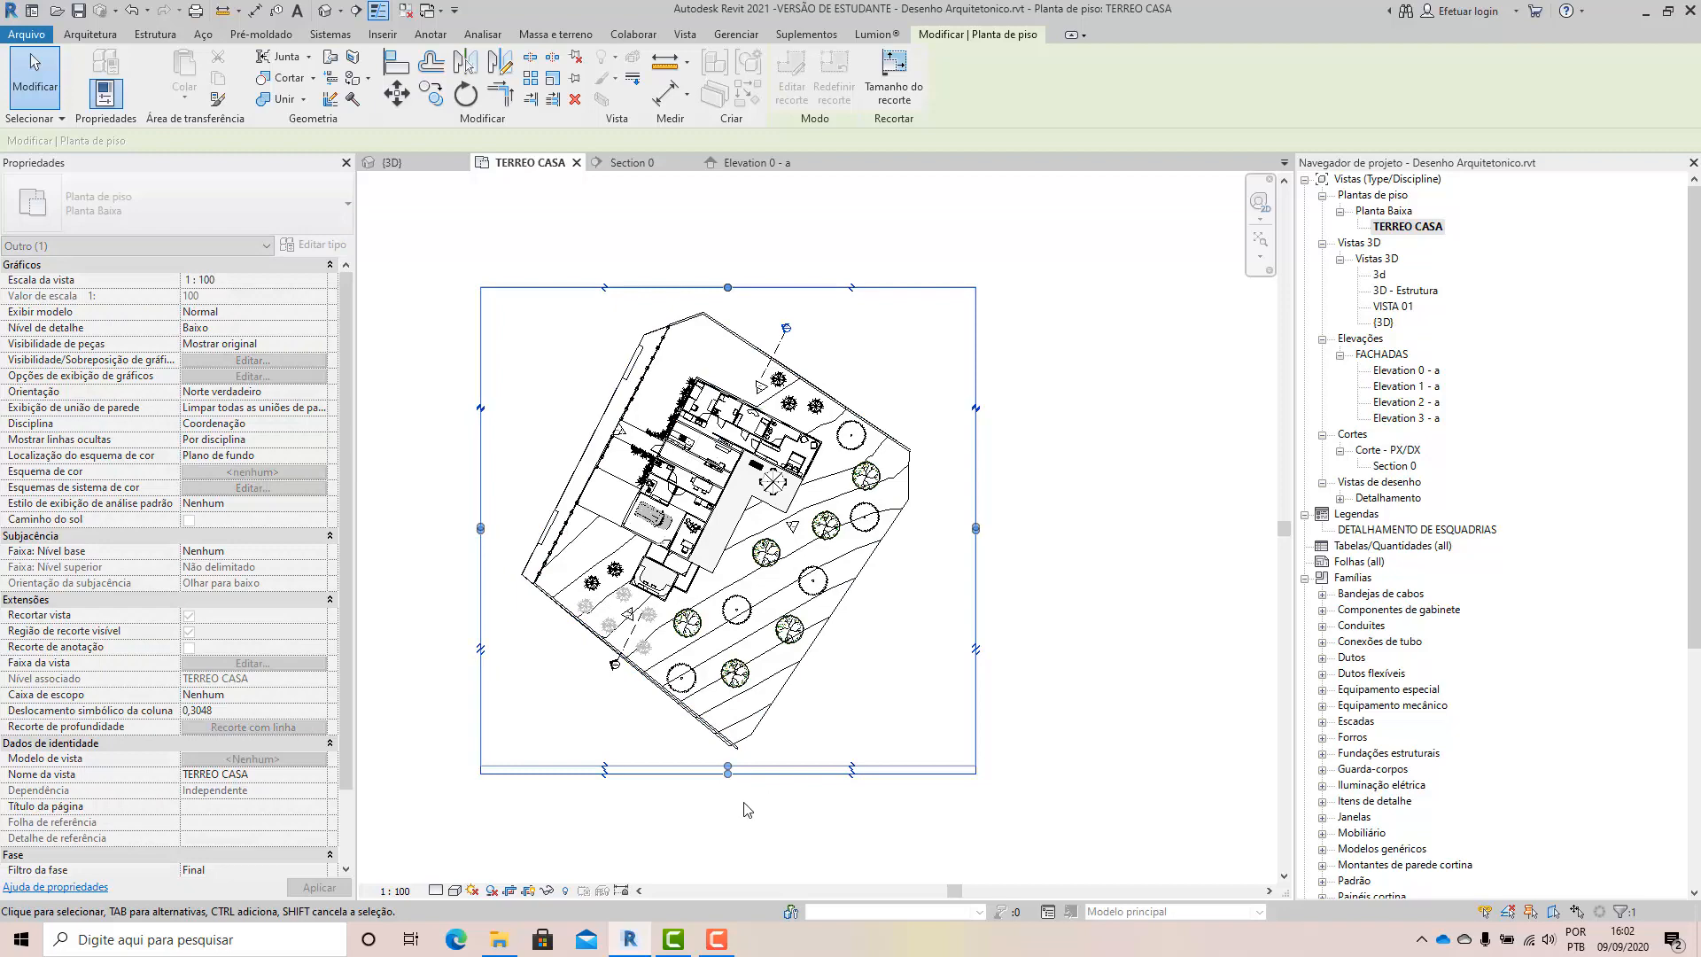
click(394, 891)
click(421, 762)
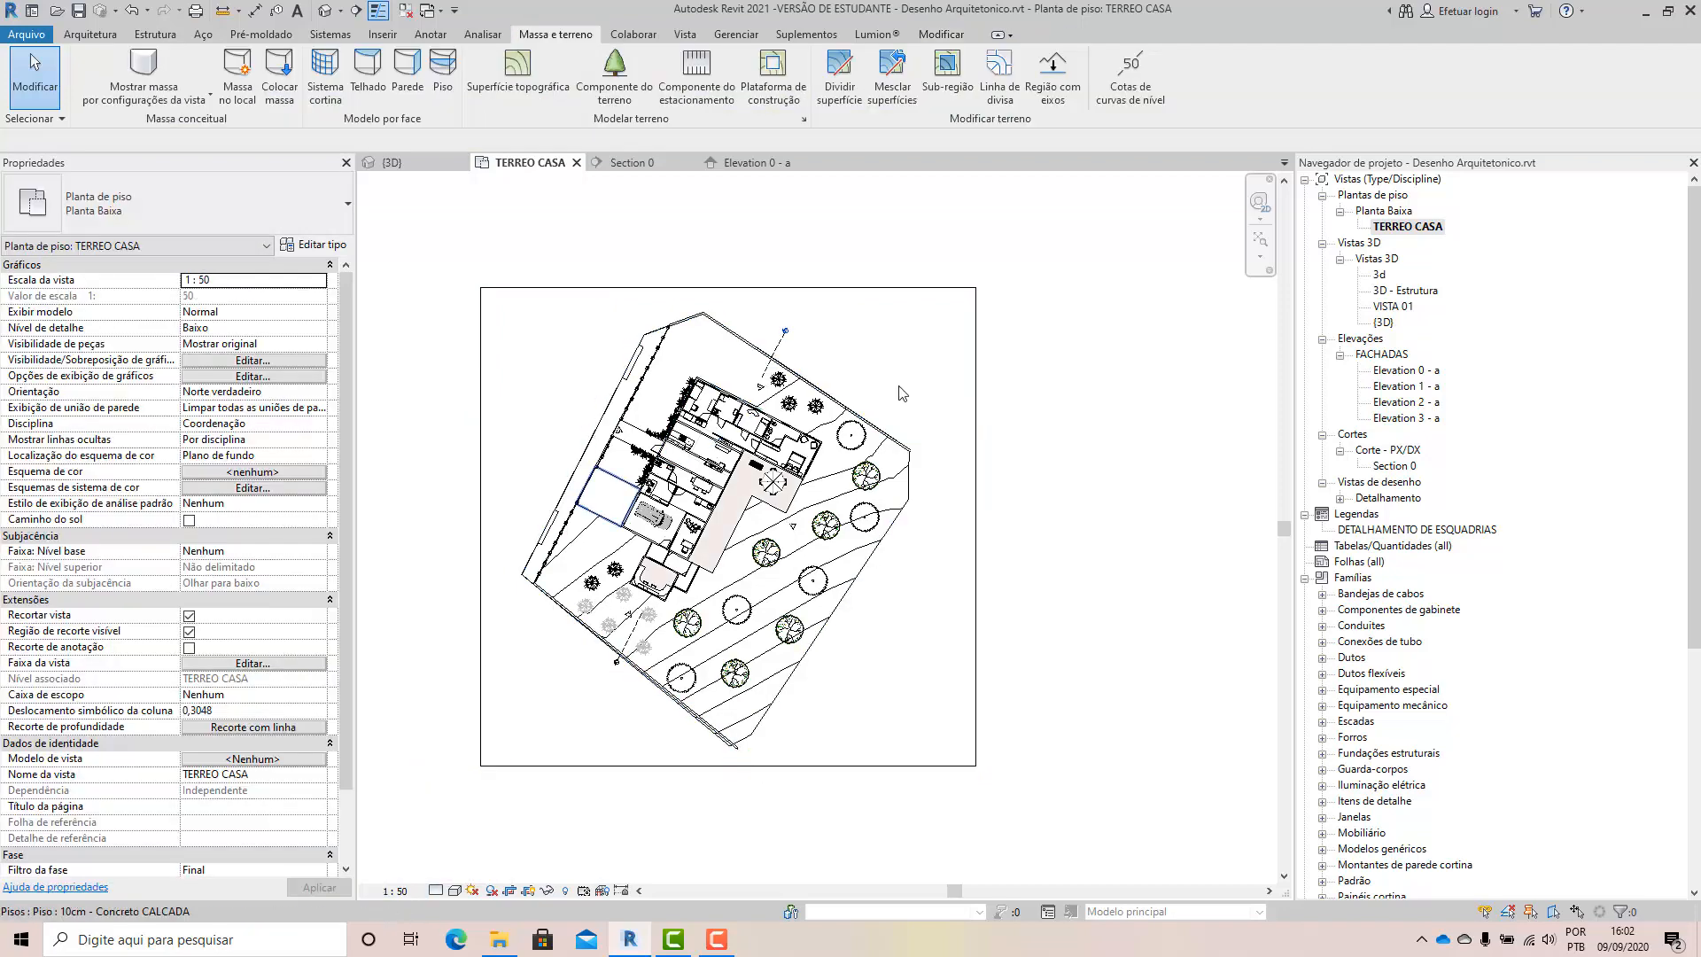
Set the view scale of the Elevation 0 - a facade to 1:50.
double_click(1420, 371)
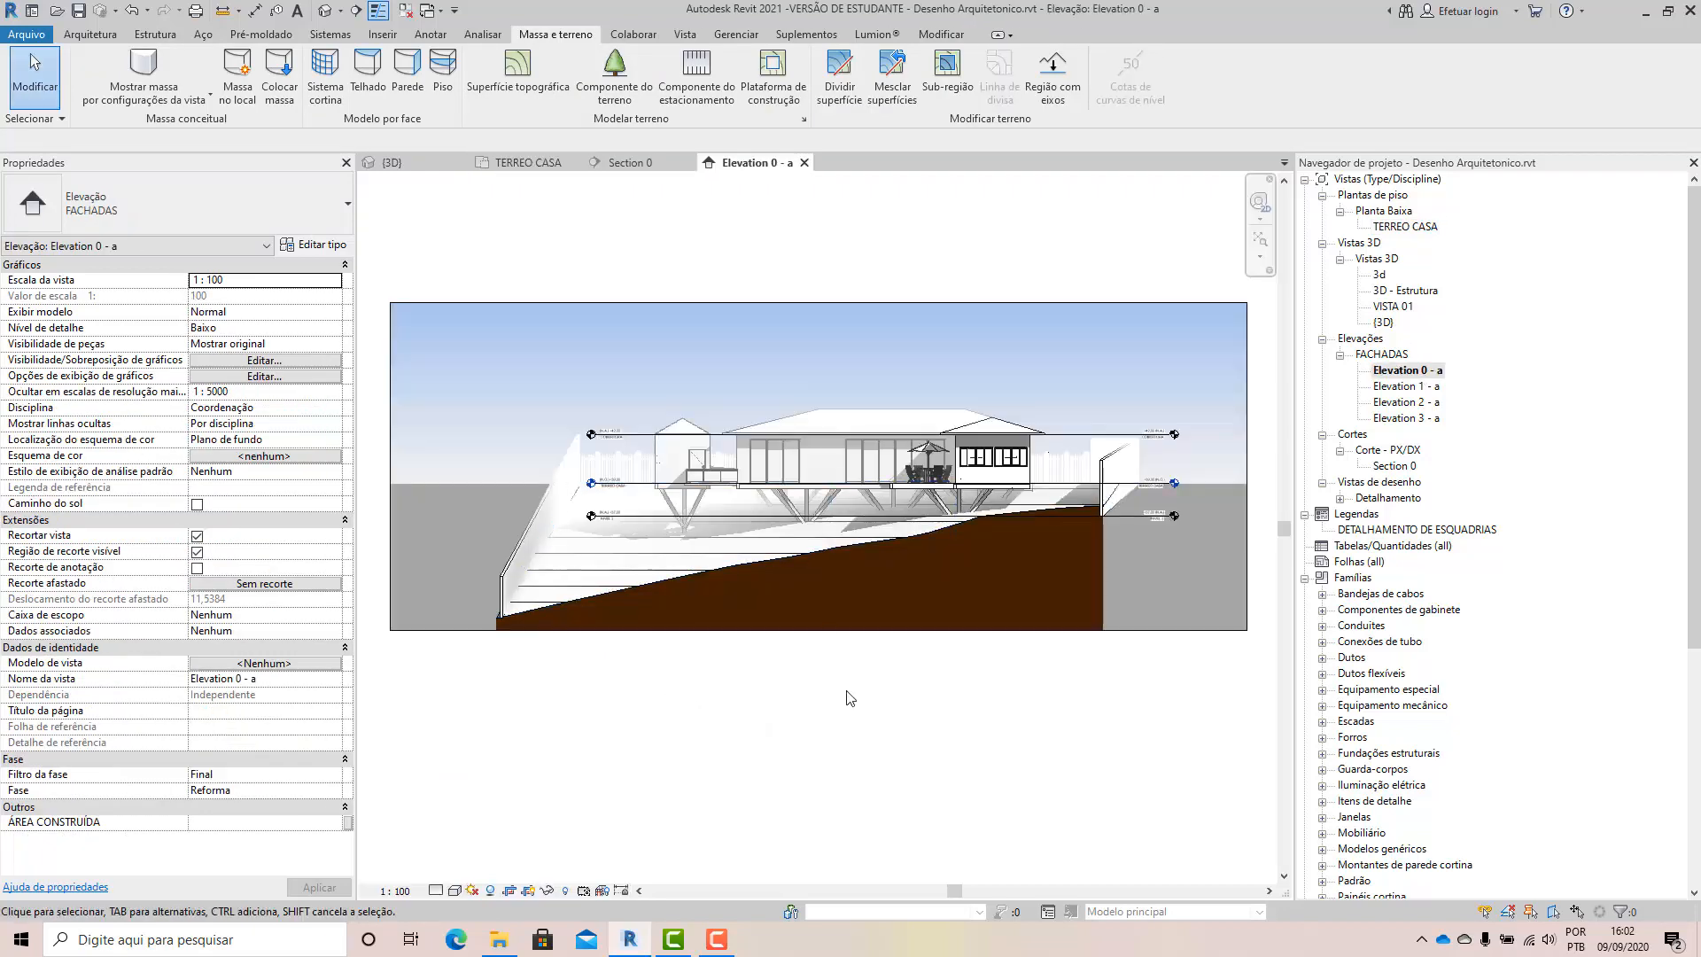
click(454, 891)
click(395, 891)
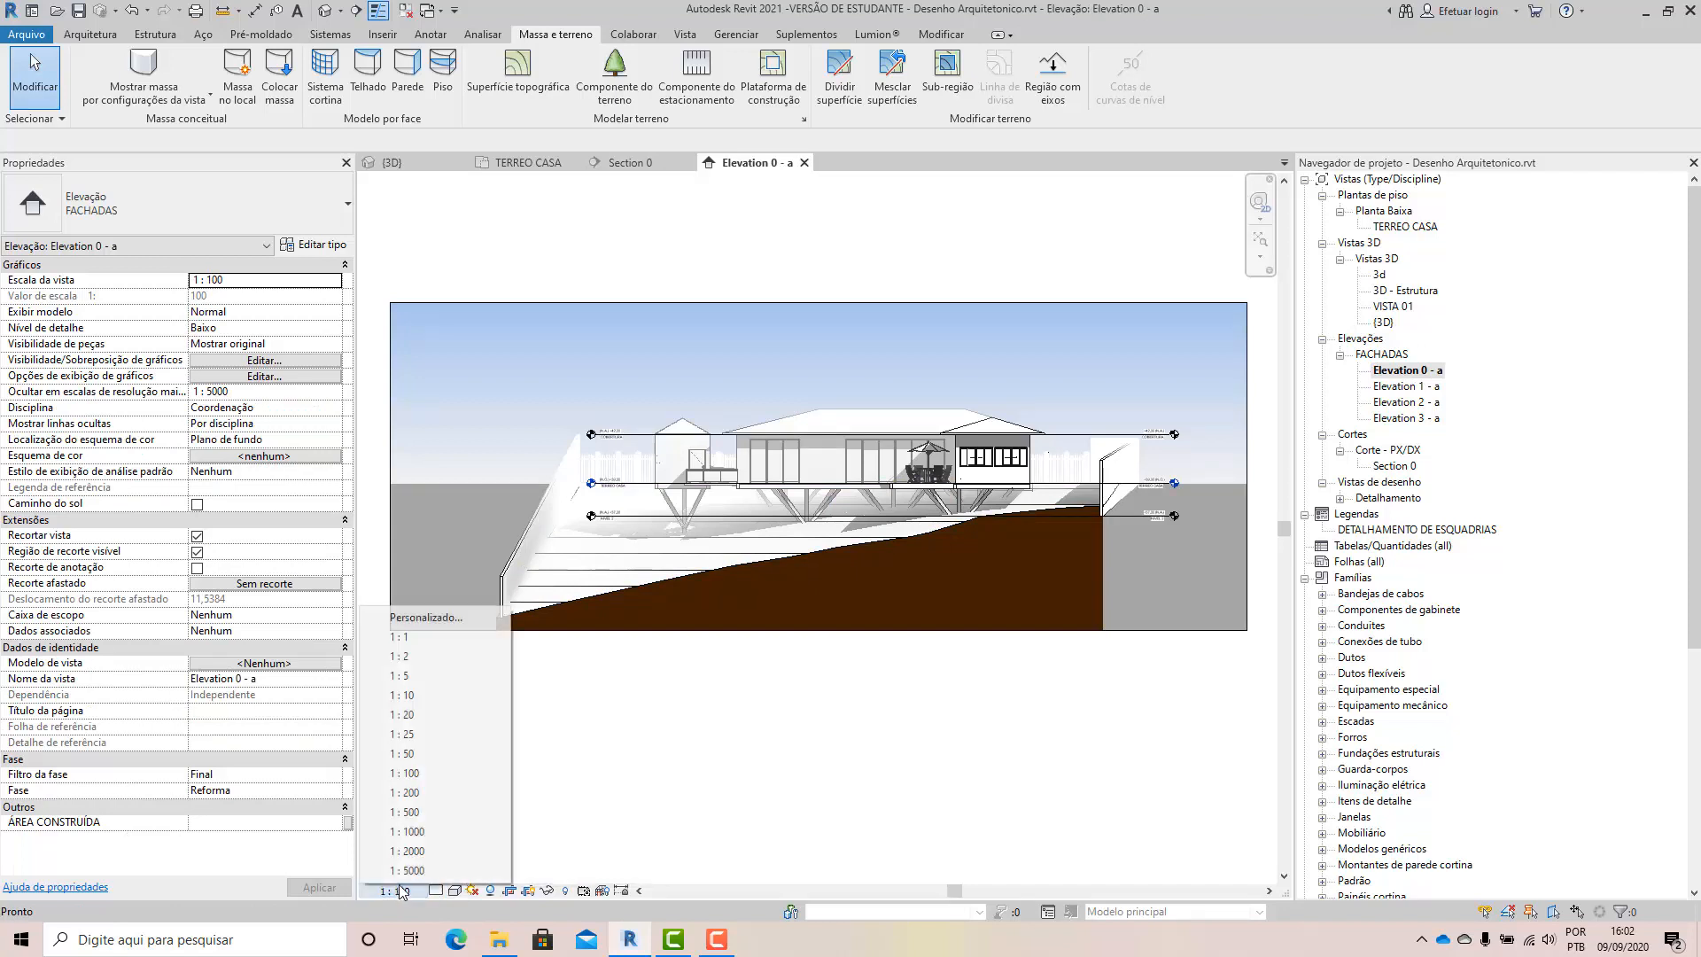
click(413, 755)
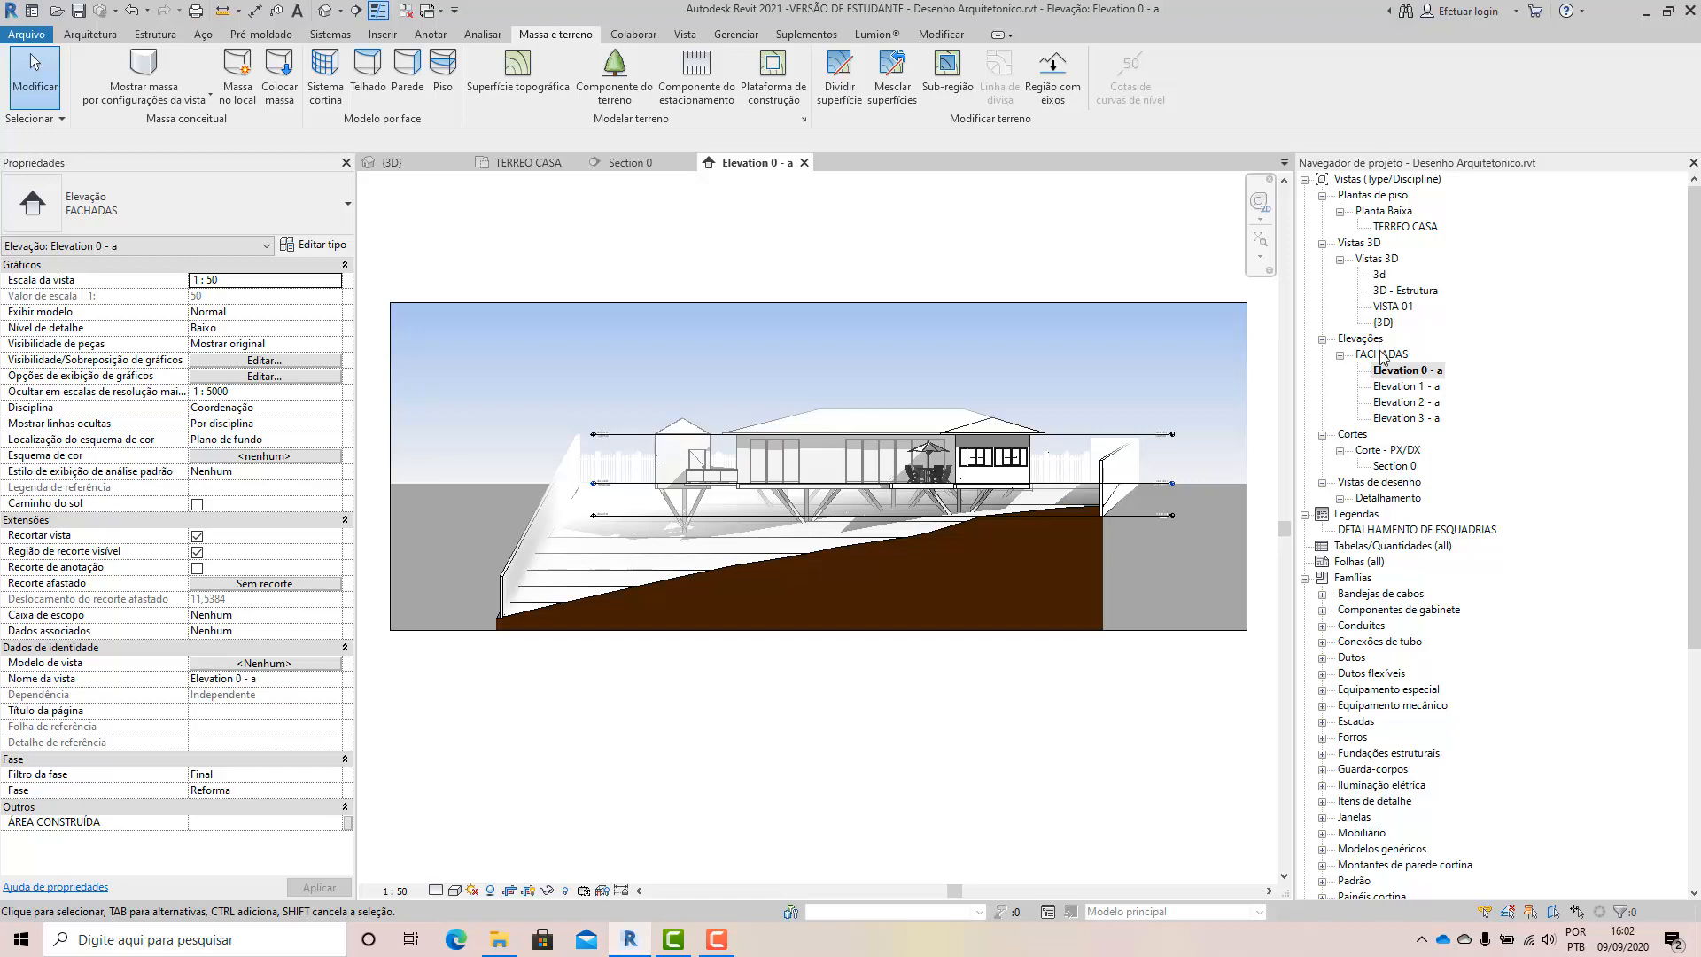
Open the Section 0 view and its scale options, and return to the TERREO CASA floor plan.
click(1384, 469)
double_click(1386, 467)
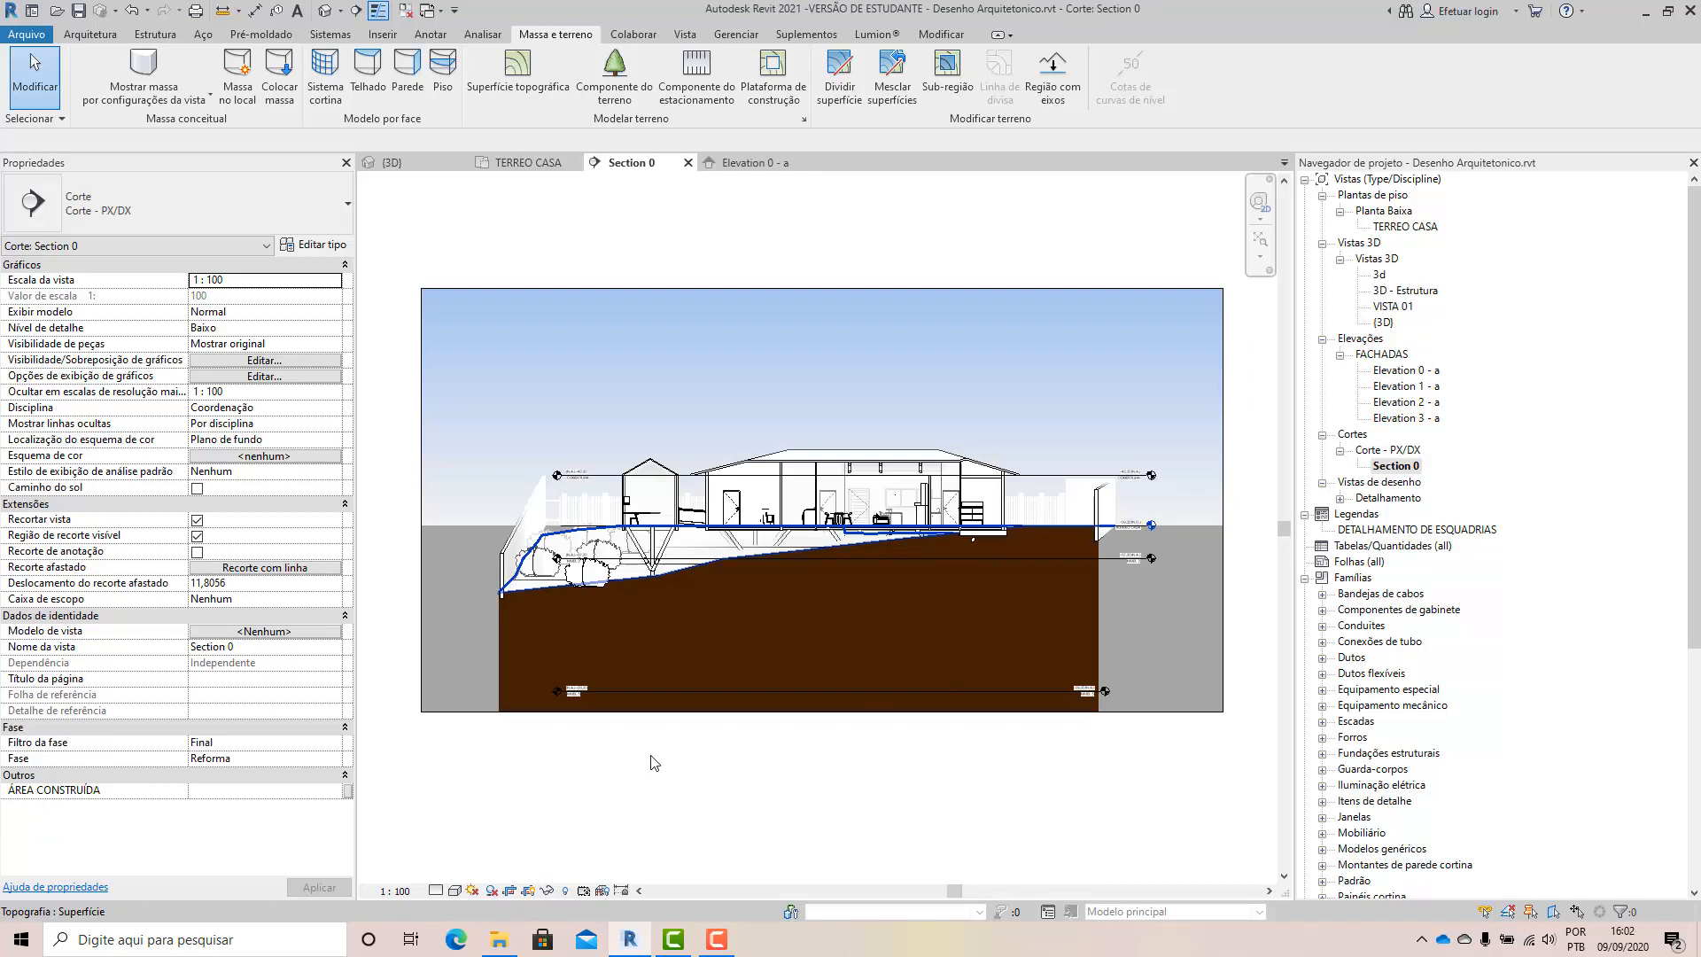
click(395, 891)
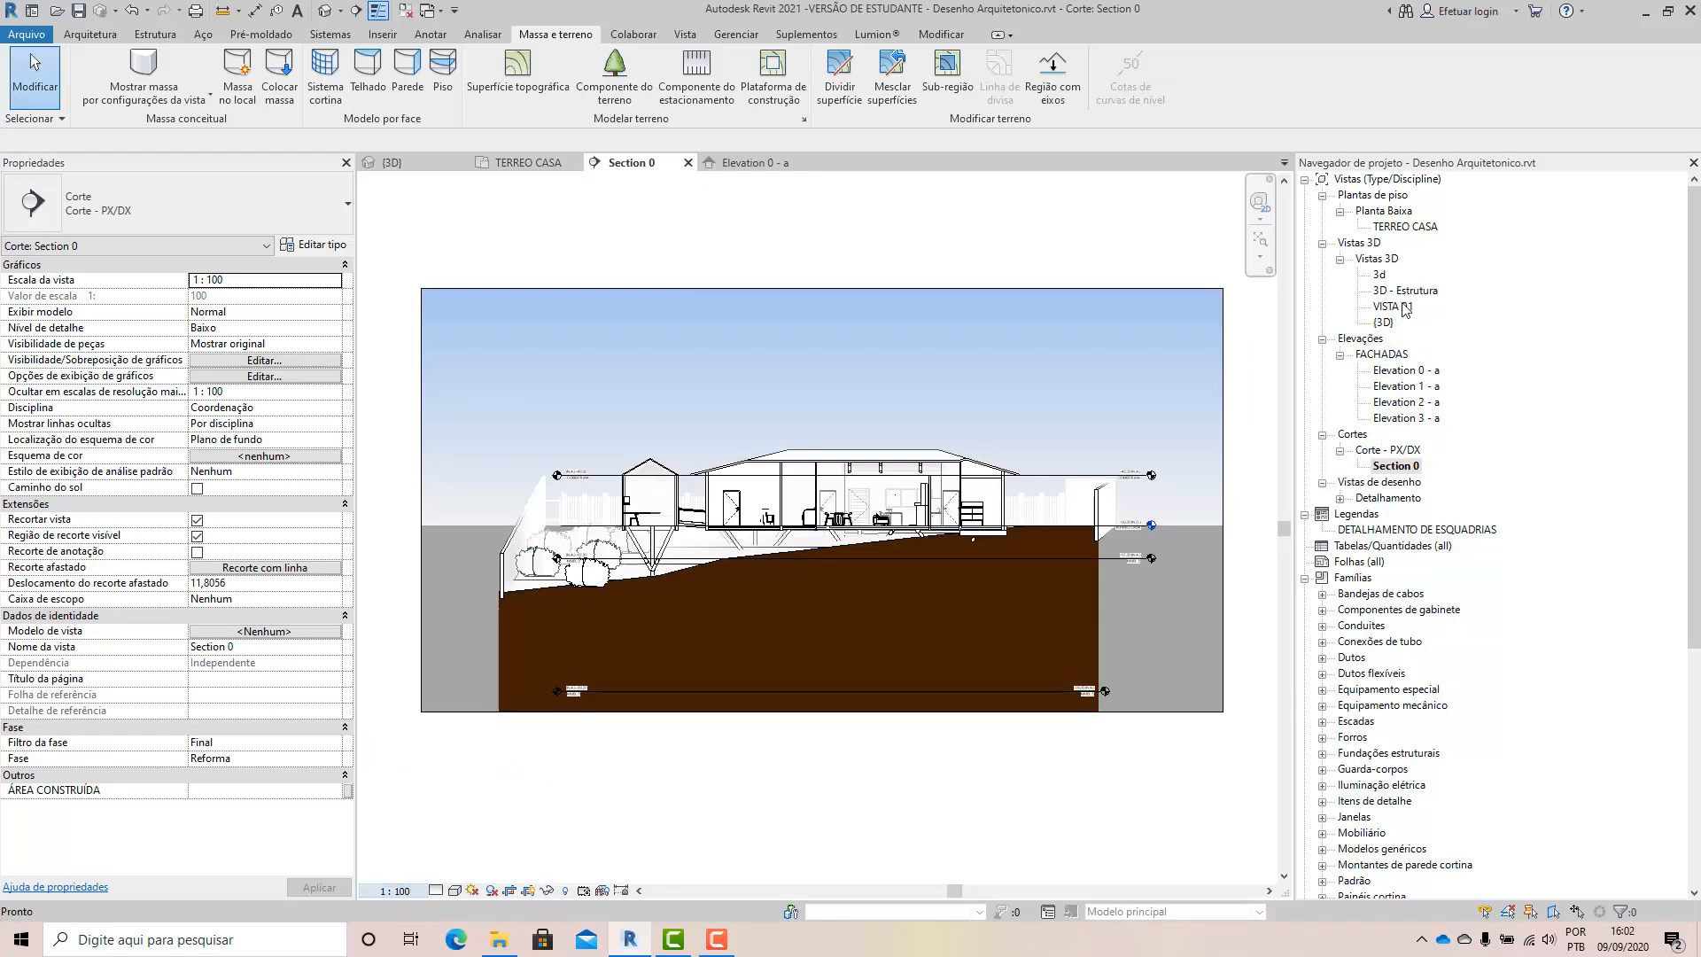
double_click(1407, 228)
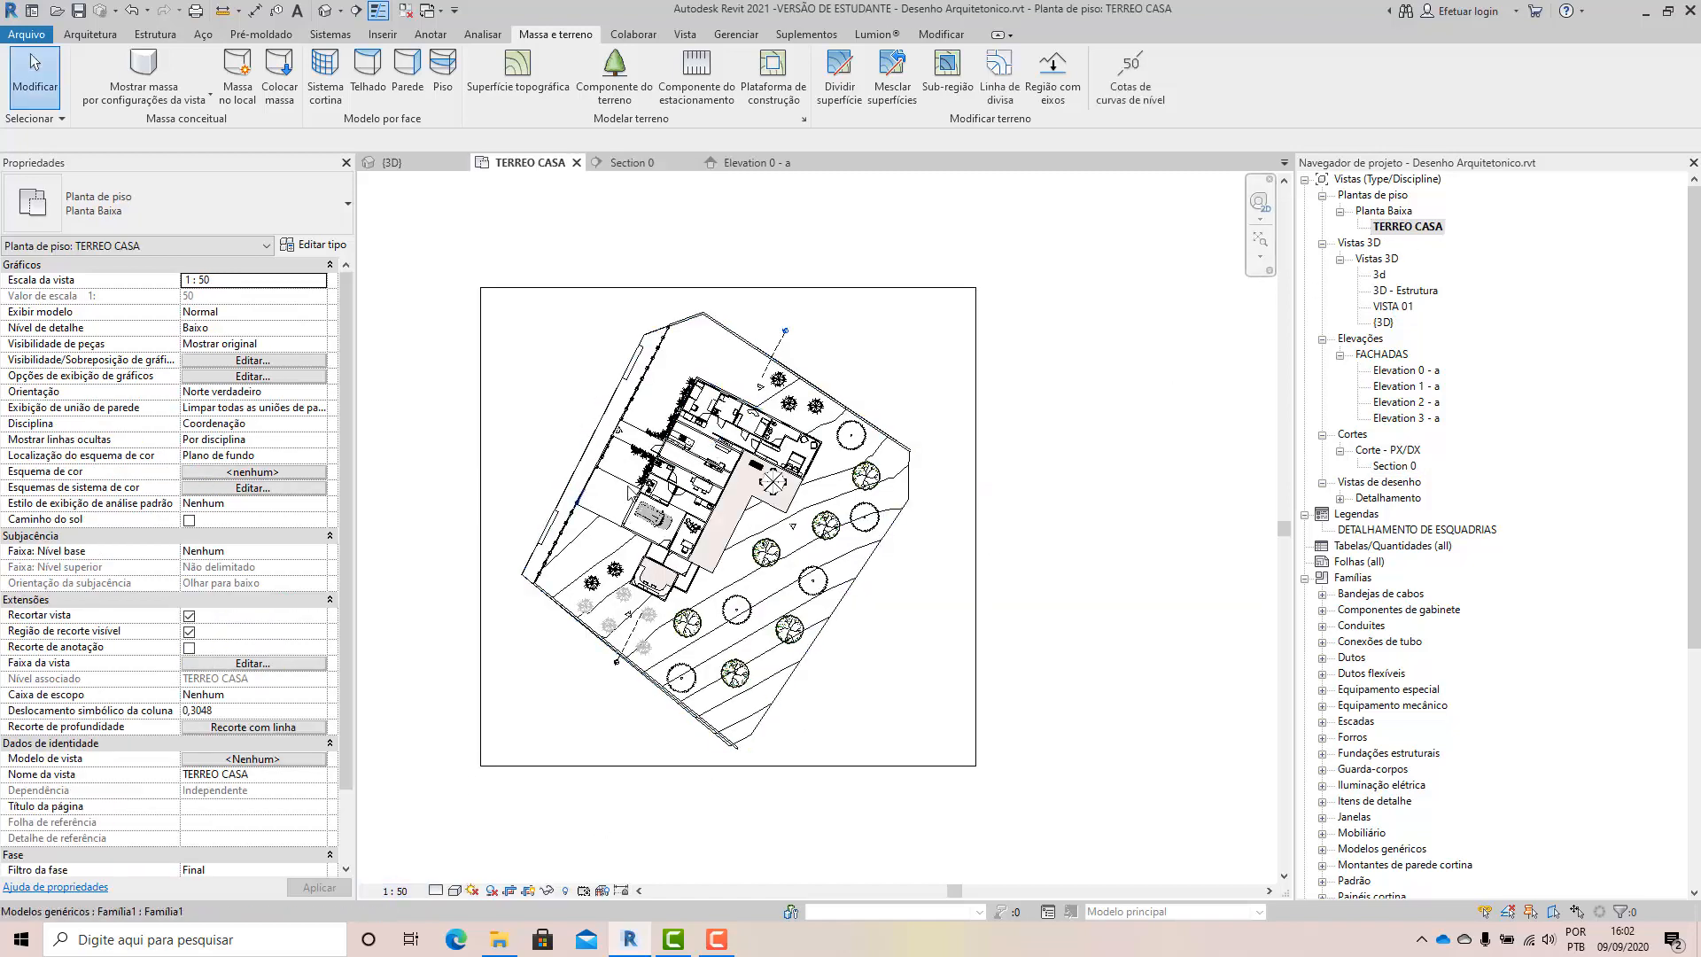
Examine how the garage walls and their outer corner by the lawn are drawn in the TERREO CASA floor plan.
scroll(642, 531, up, 3)
scroll(642, 587, up, 5)
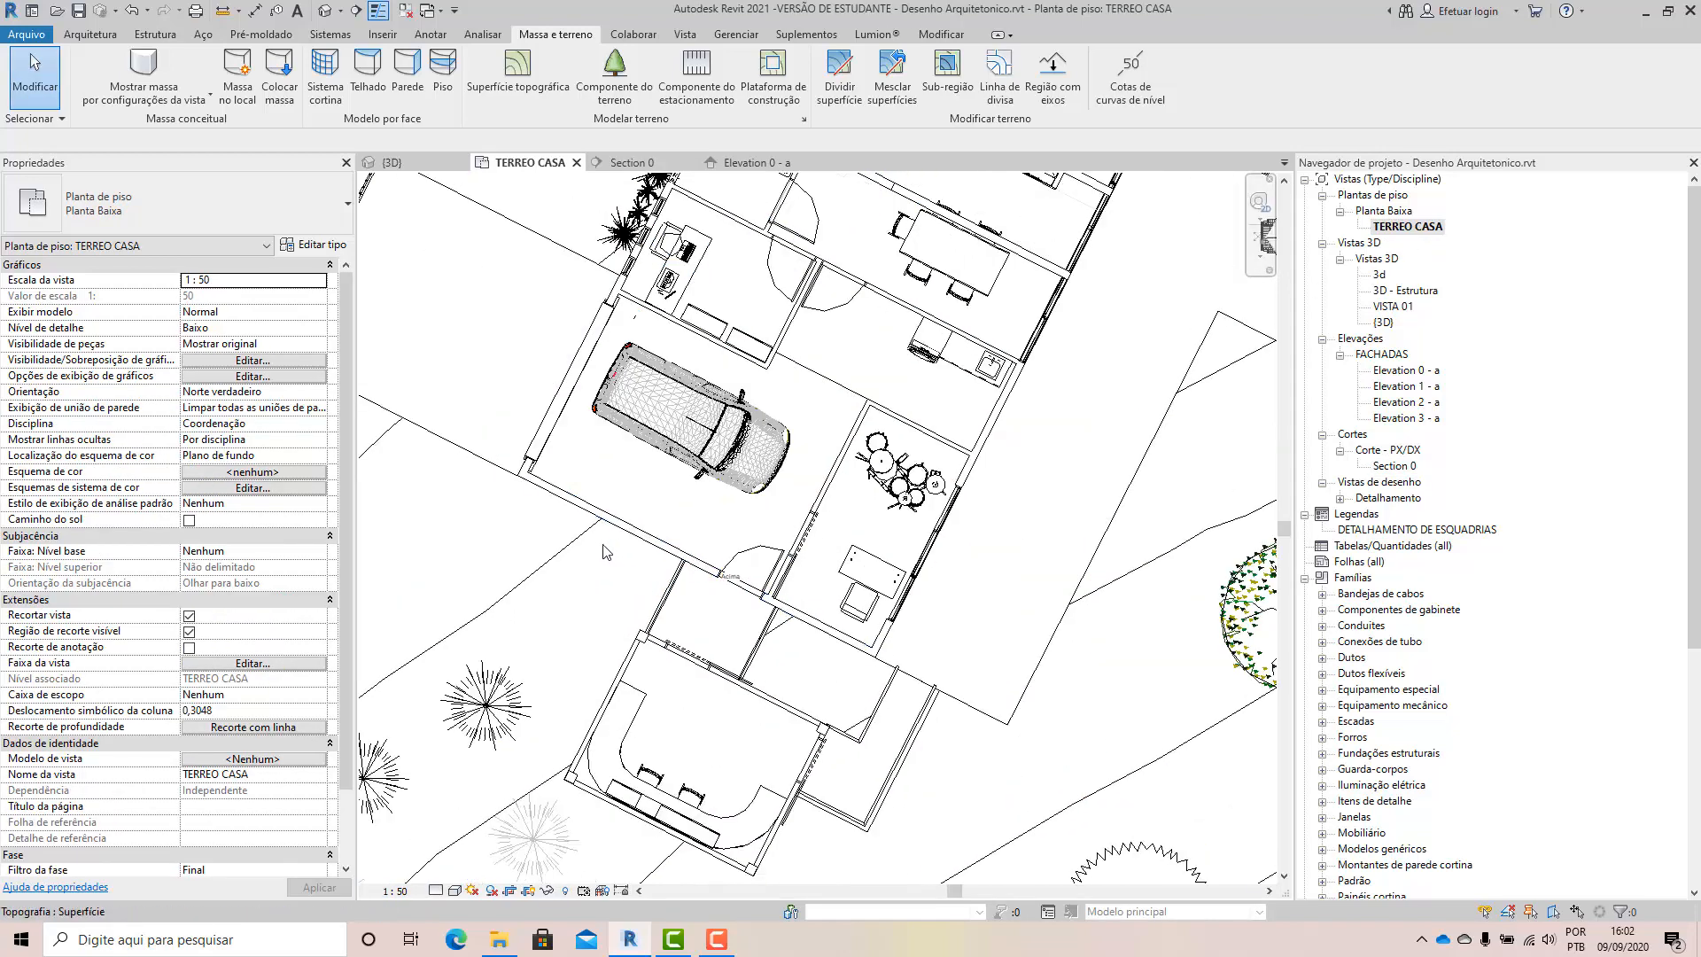
scroll(674, 554, down, 6)
scroll(654, 628, up, 2)
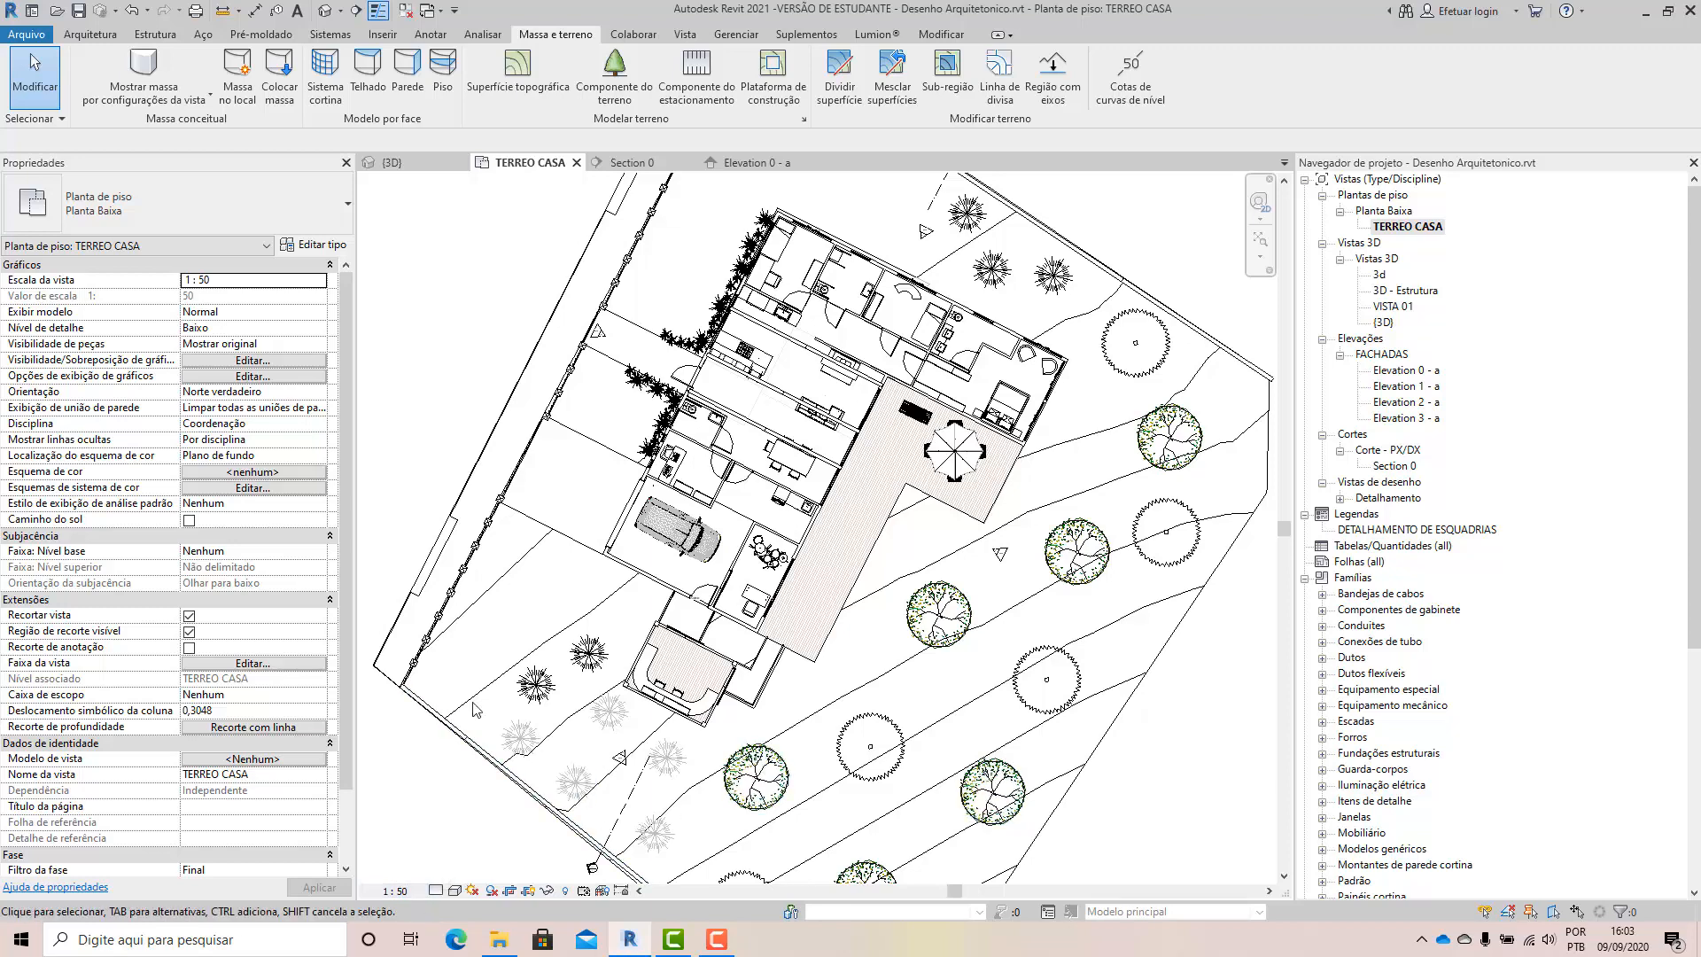
scroll(592, 756, up, 4)
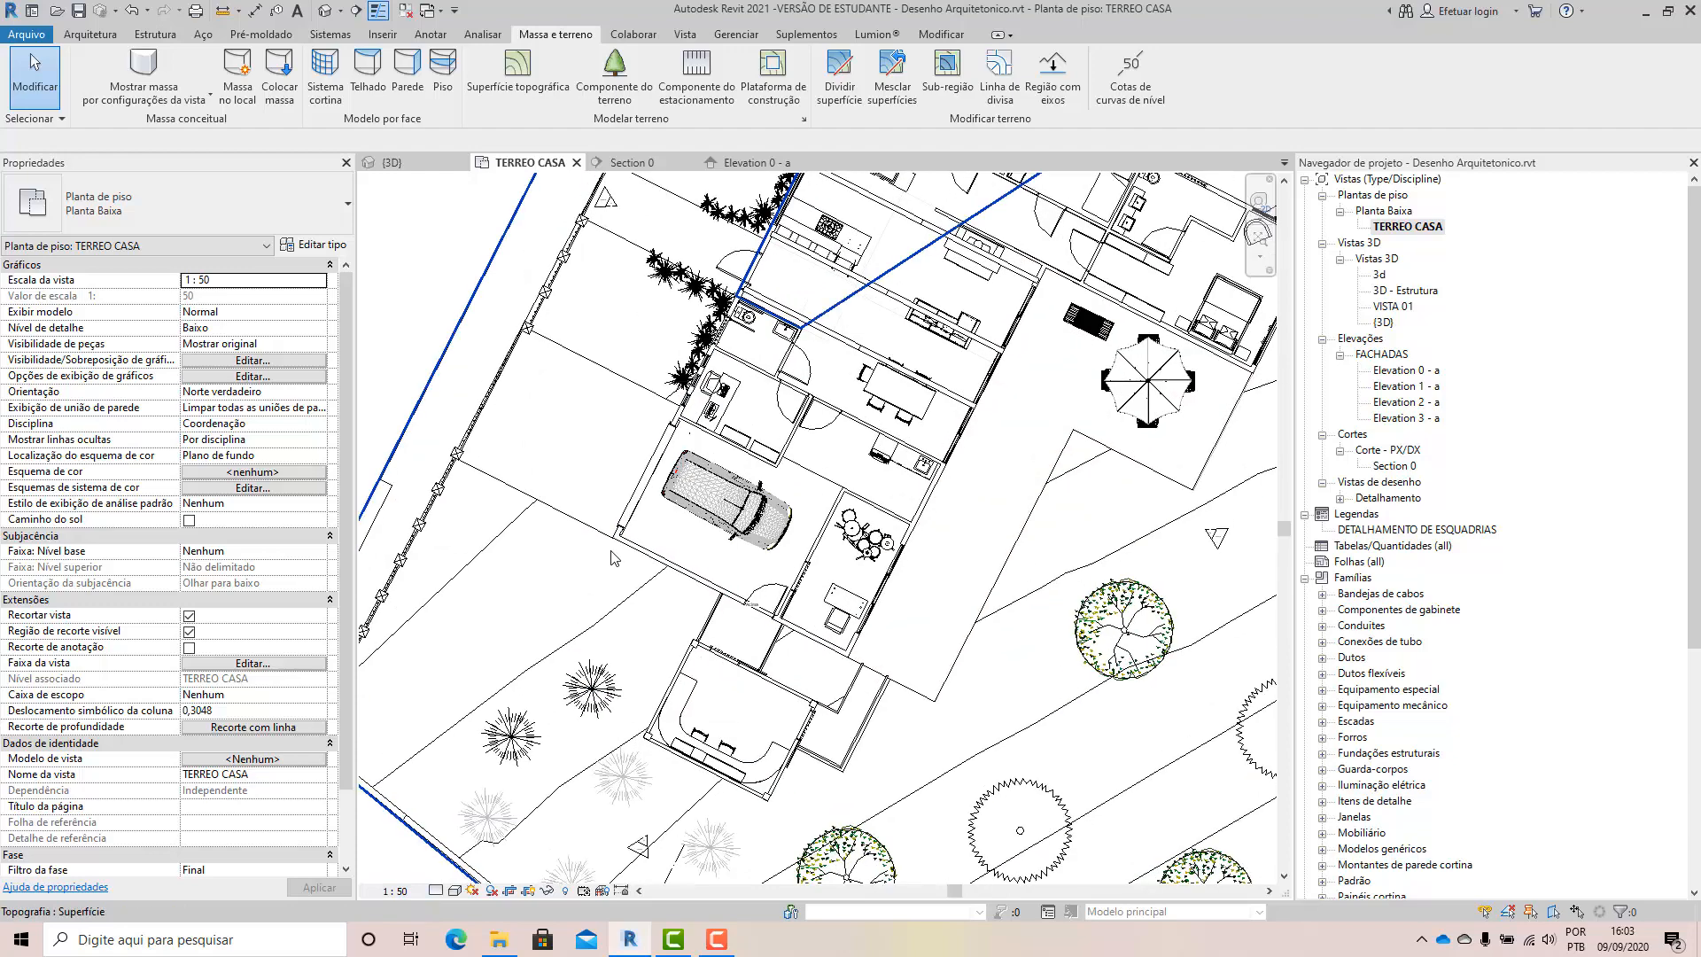
scroll(638, 598, up, 5)
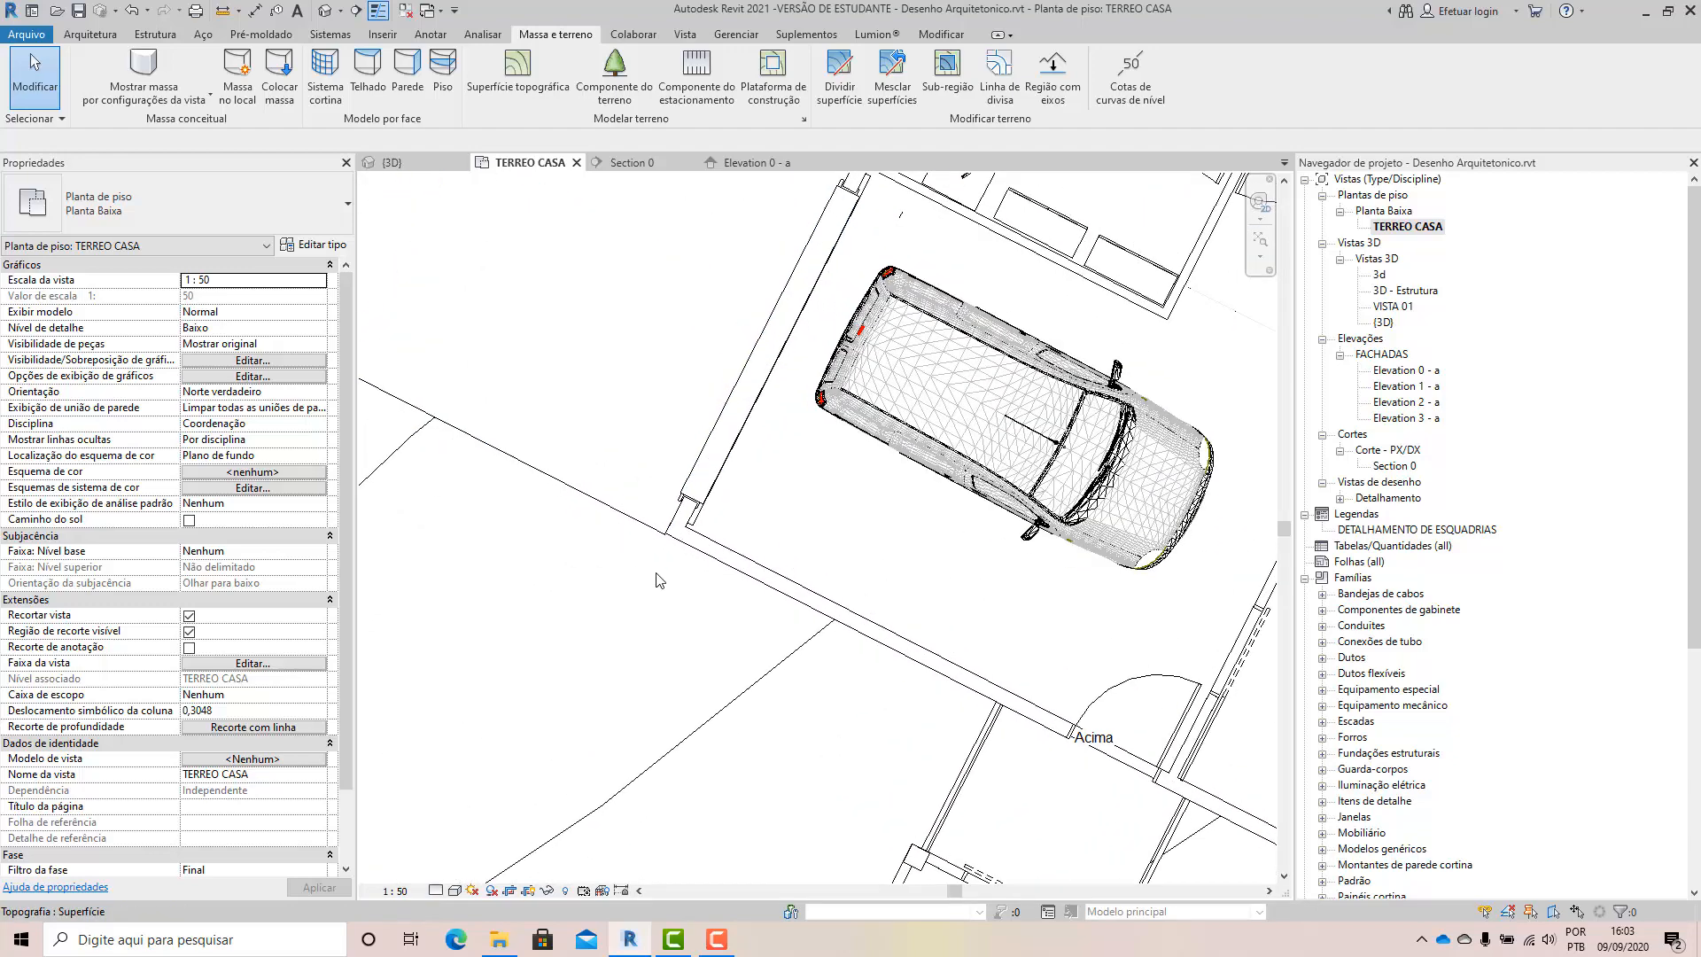
scroll(603, 392, up, 1)
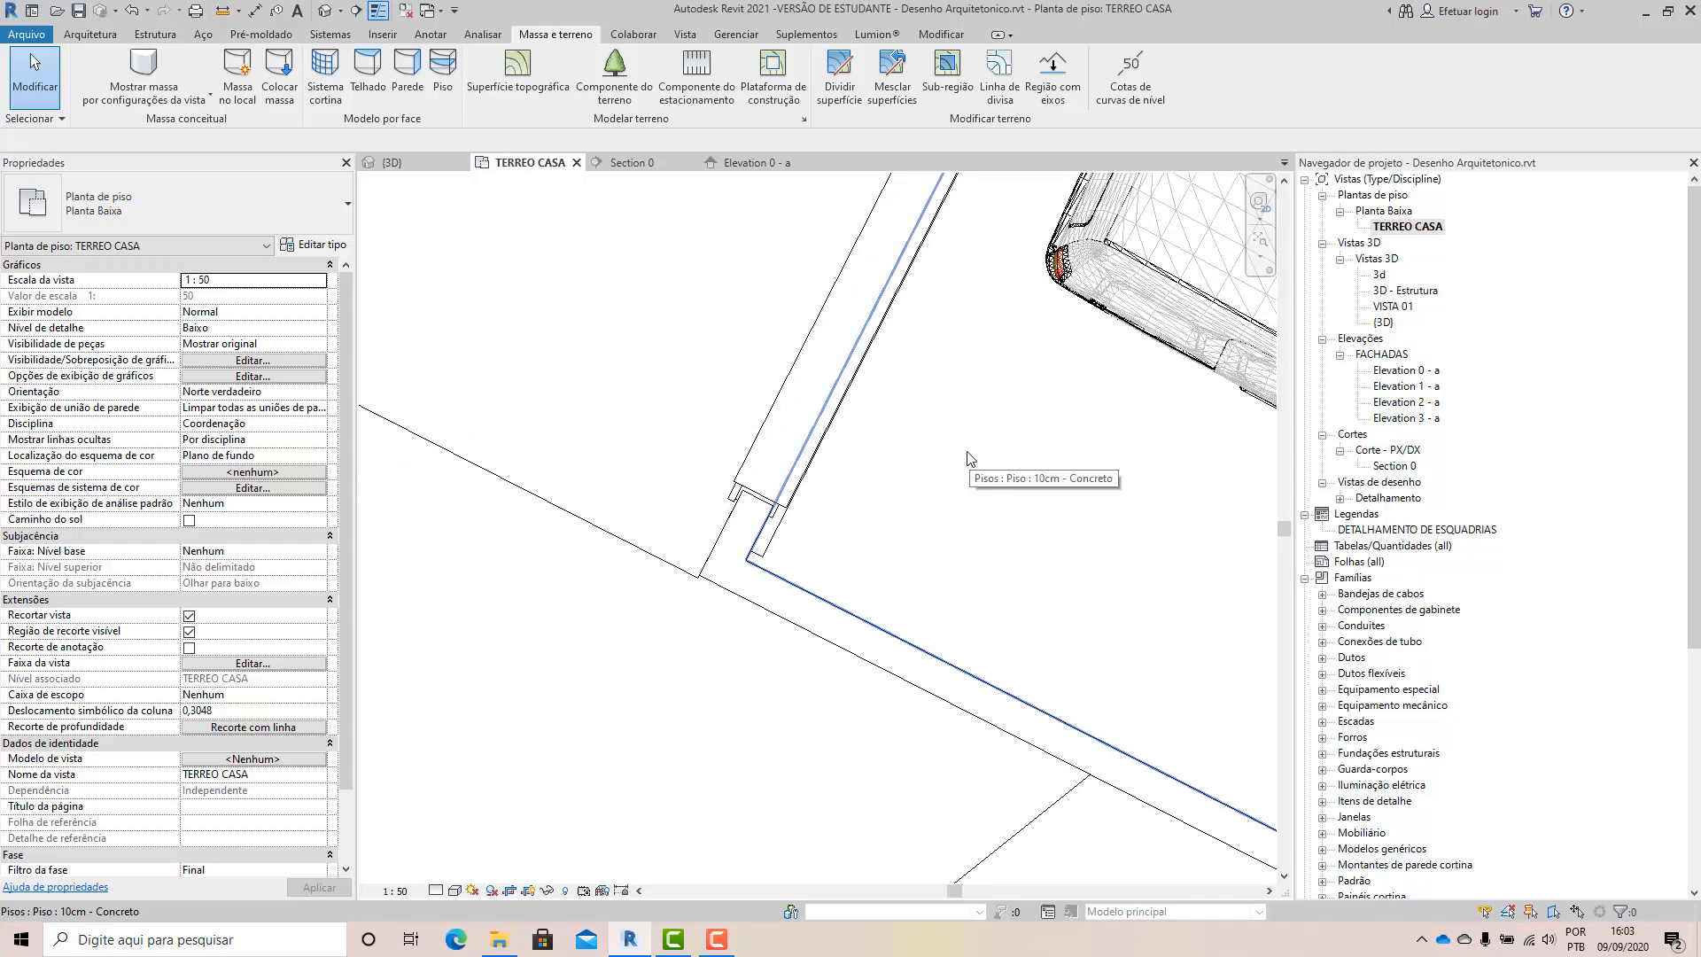
Inspect the layer structure and preview of the 20 cm metalica wall between the garage and the lawn, leaving it unmodified.
click(791, 625)
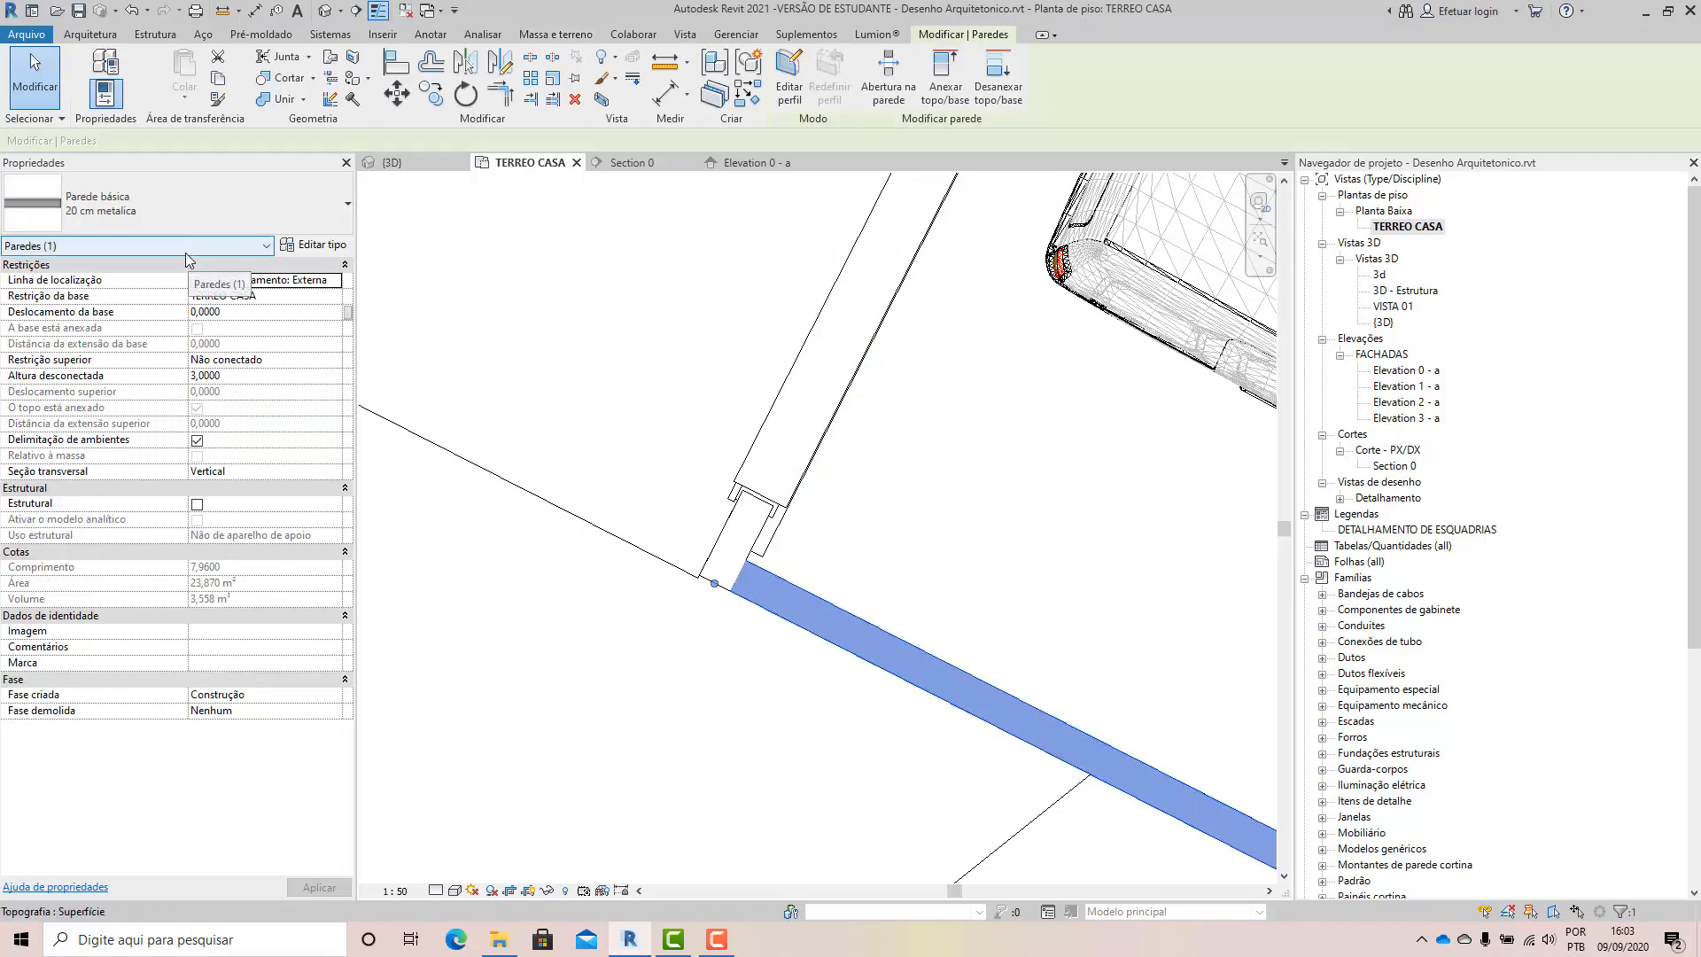
scroll(768, 673, up, 2)
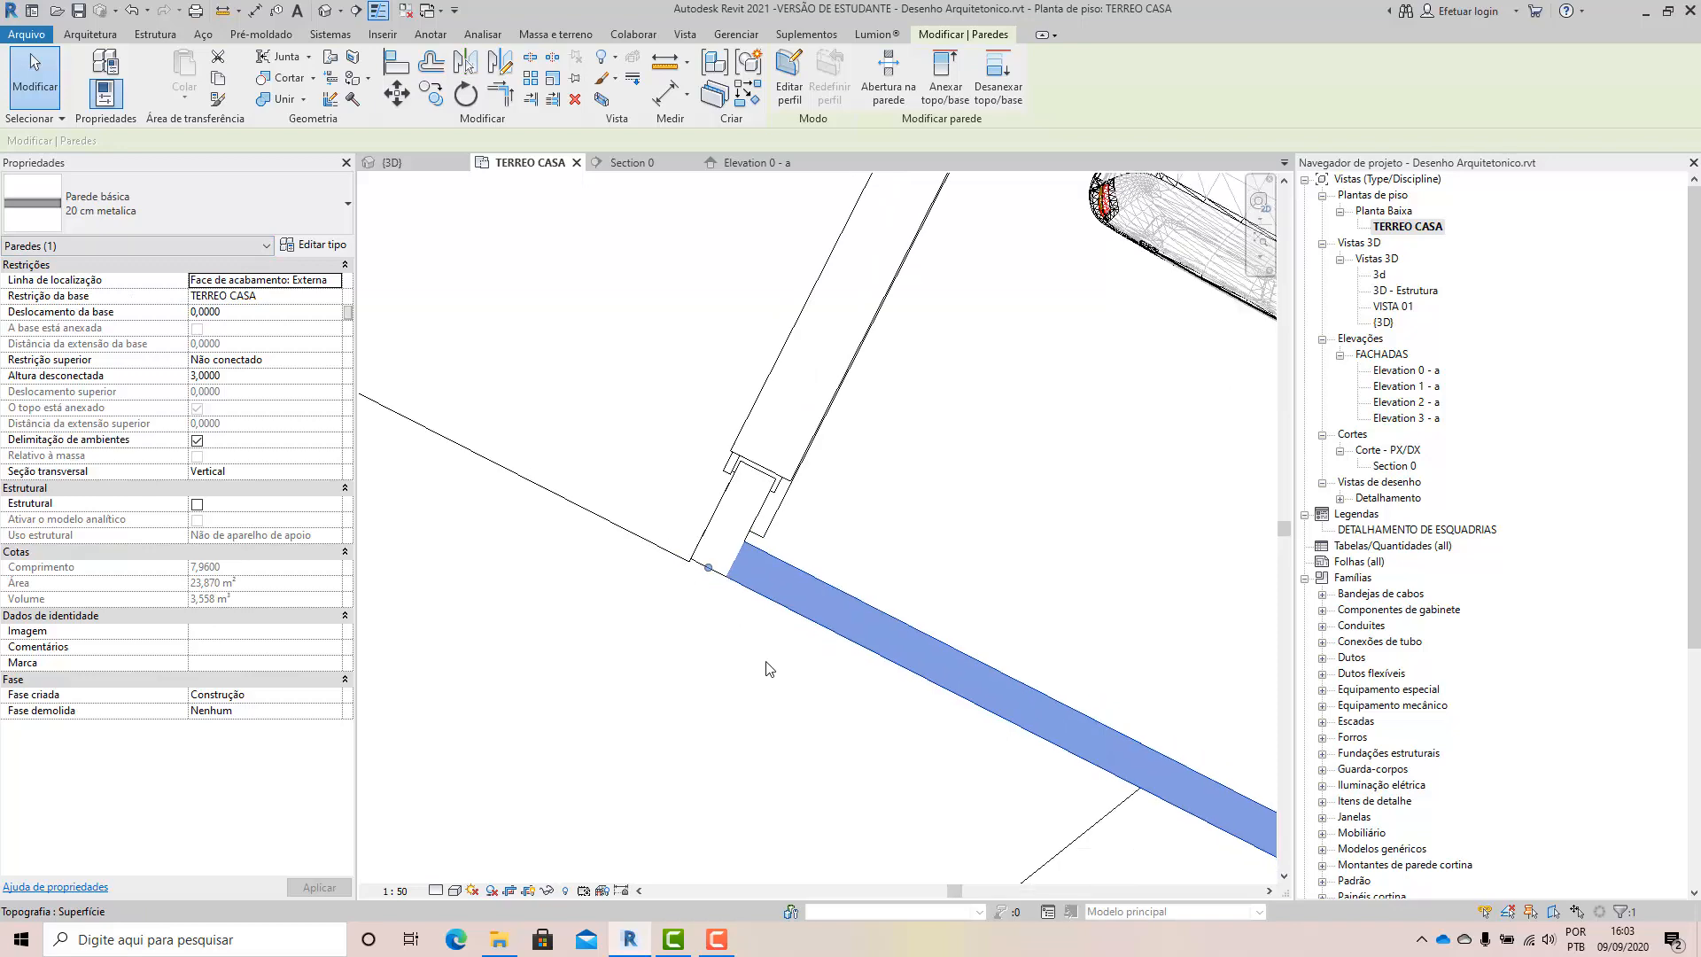
scroll(767, 673, down, 2)
scroll(689, 621, down, 2)
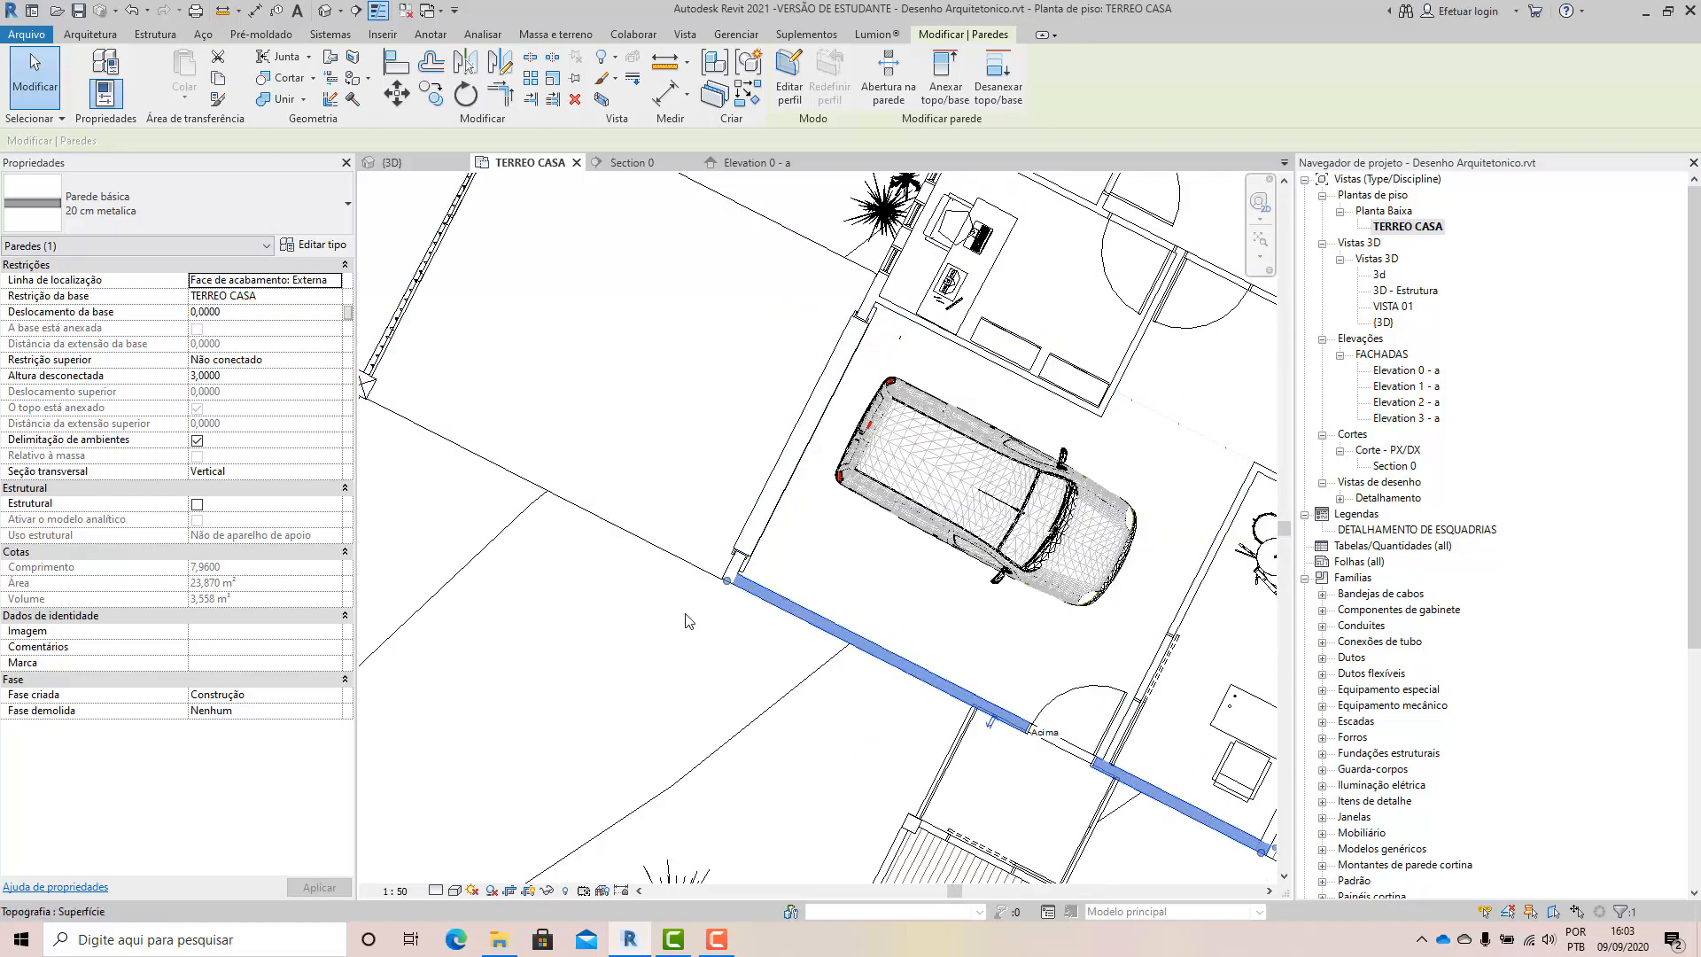
scroll(690, 620, up, 2)
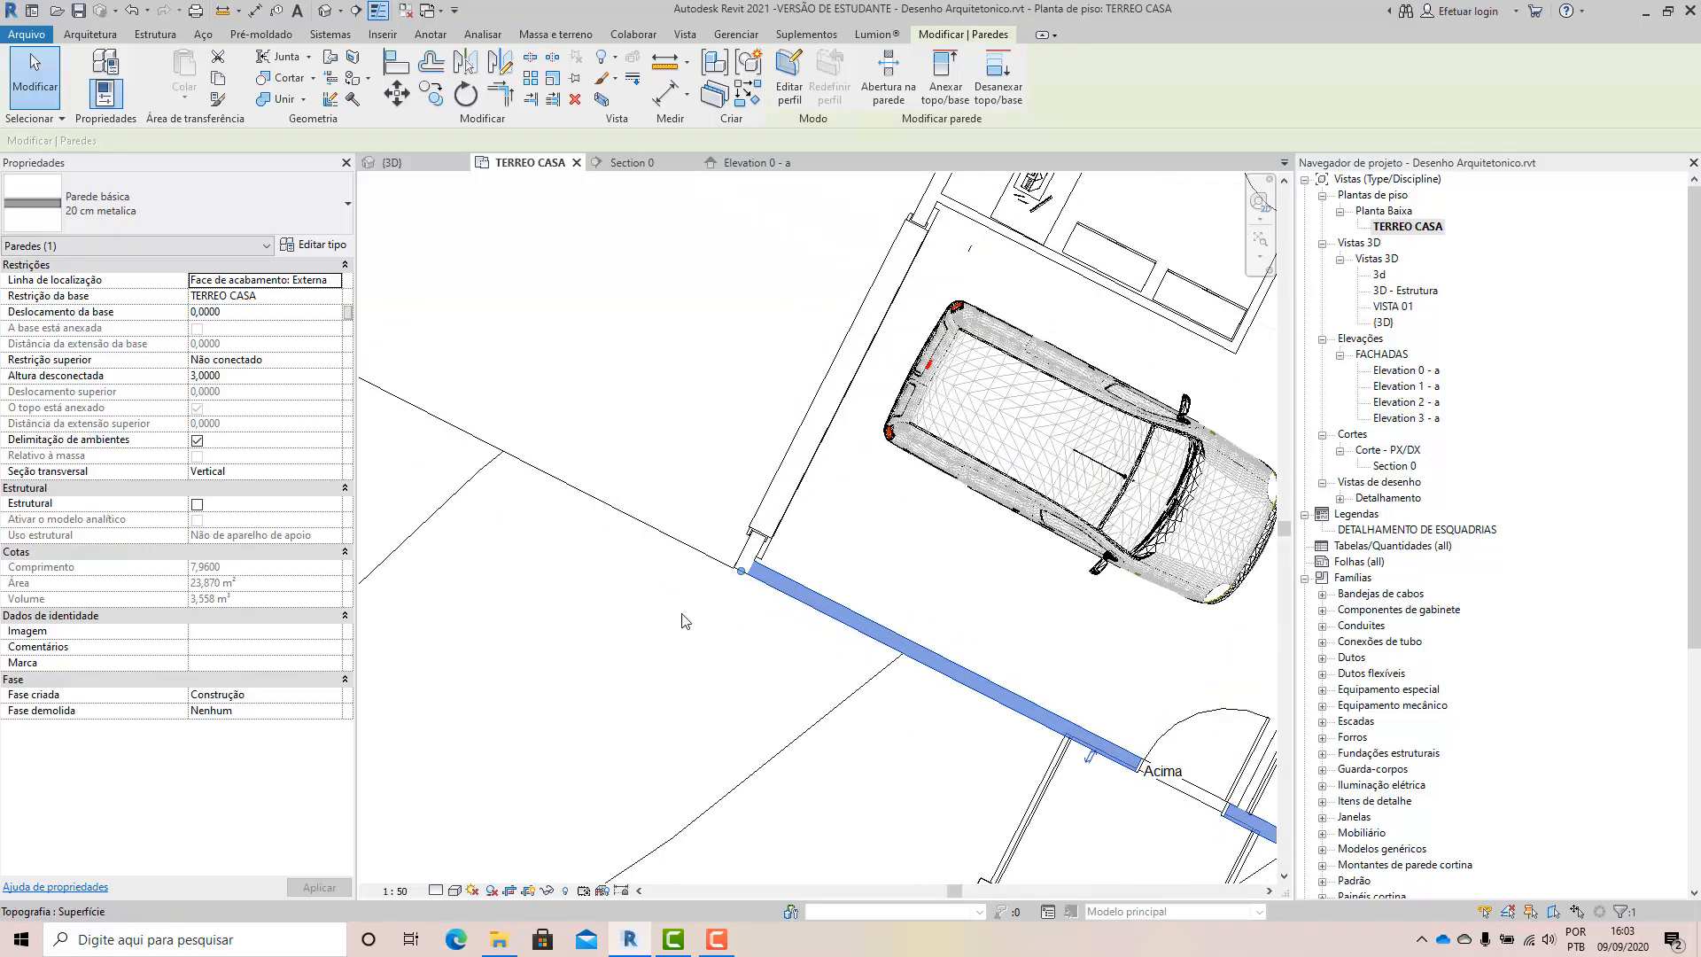
click(323, 251)
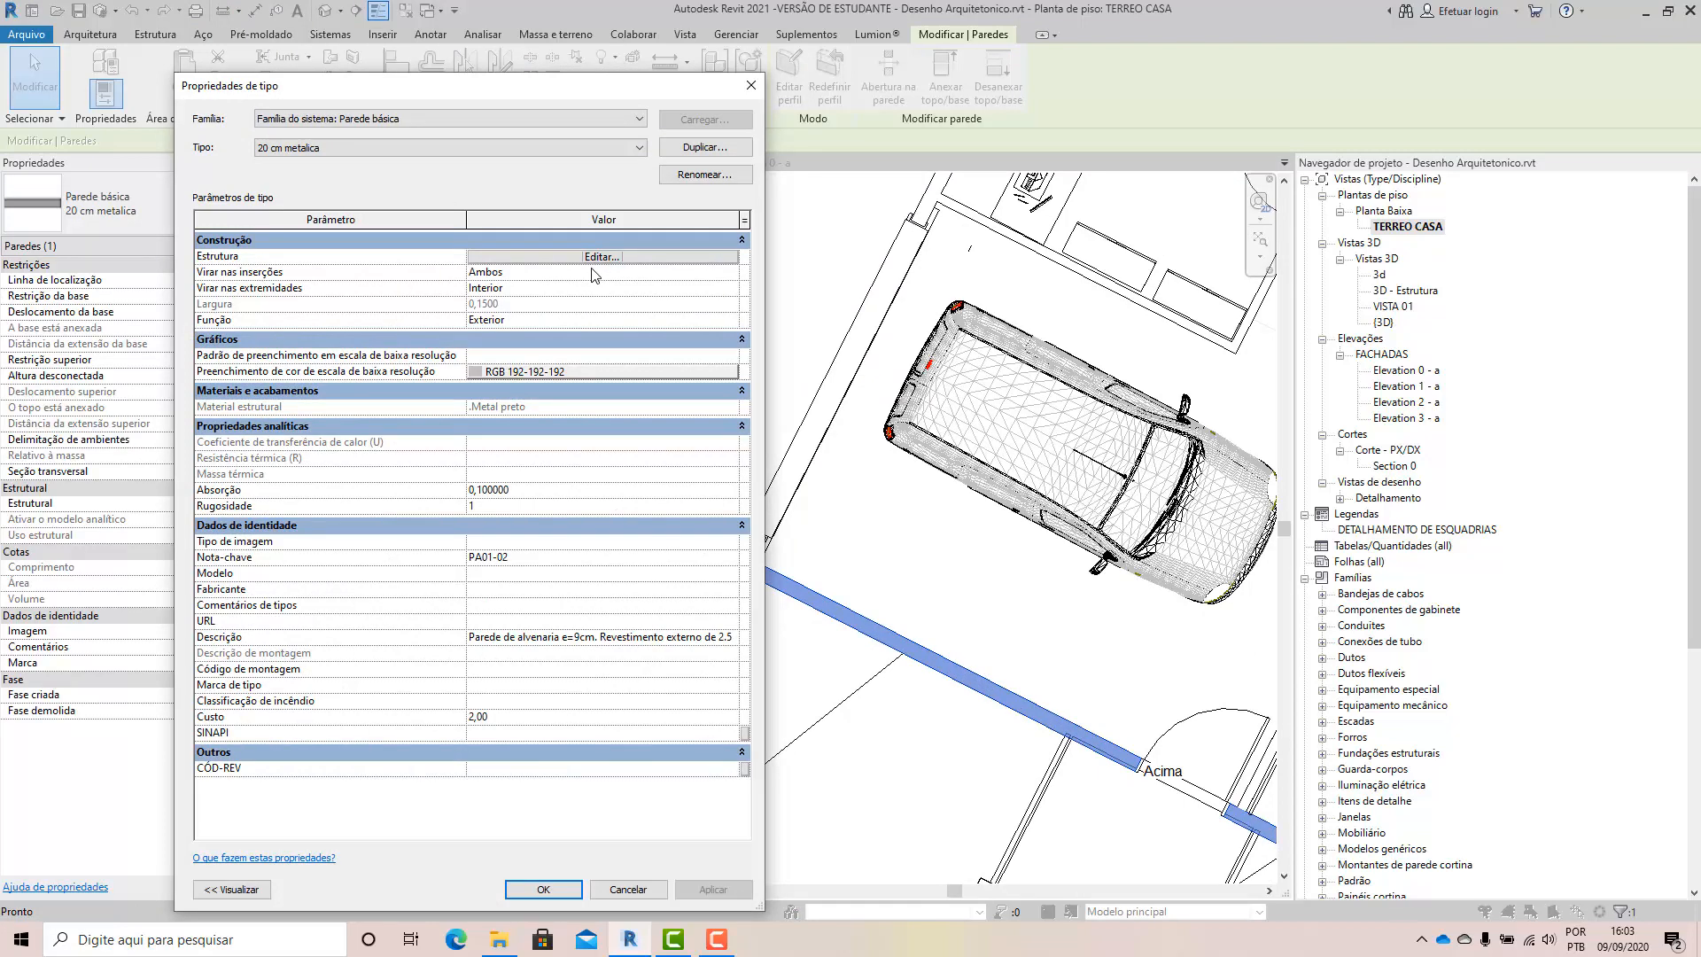
click(600, 257)
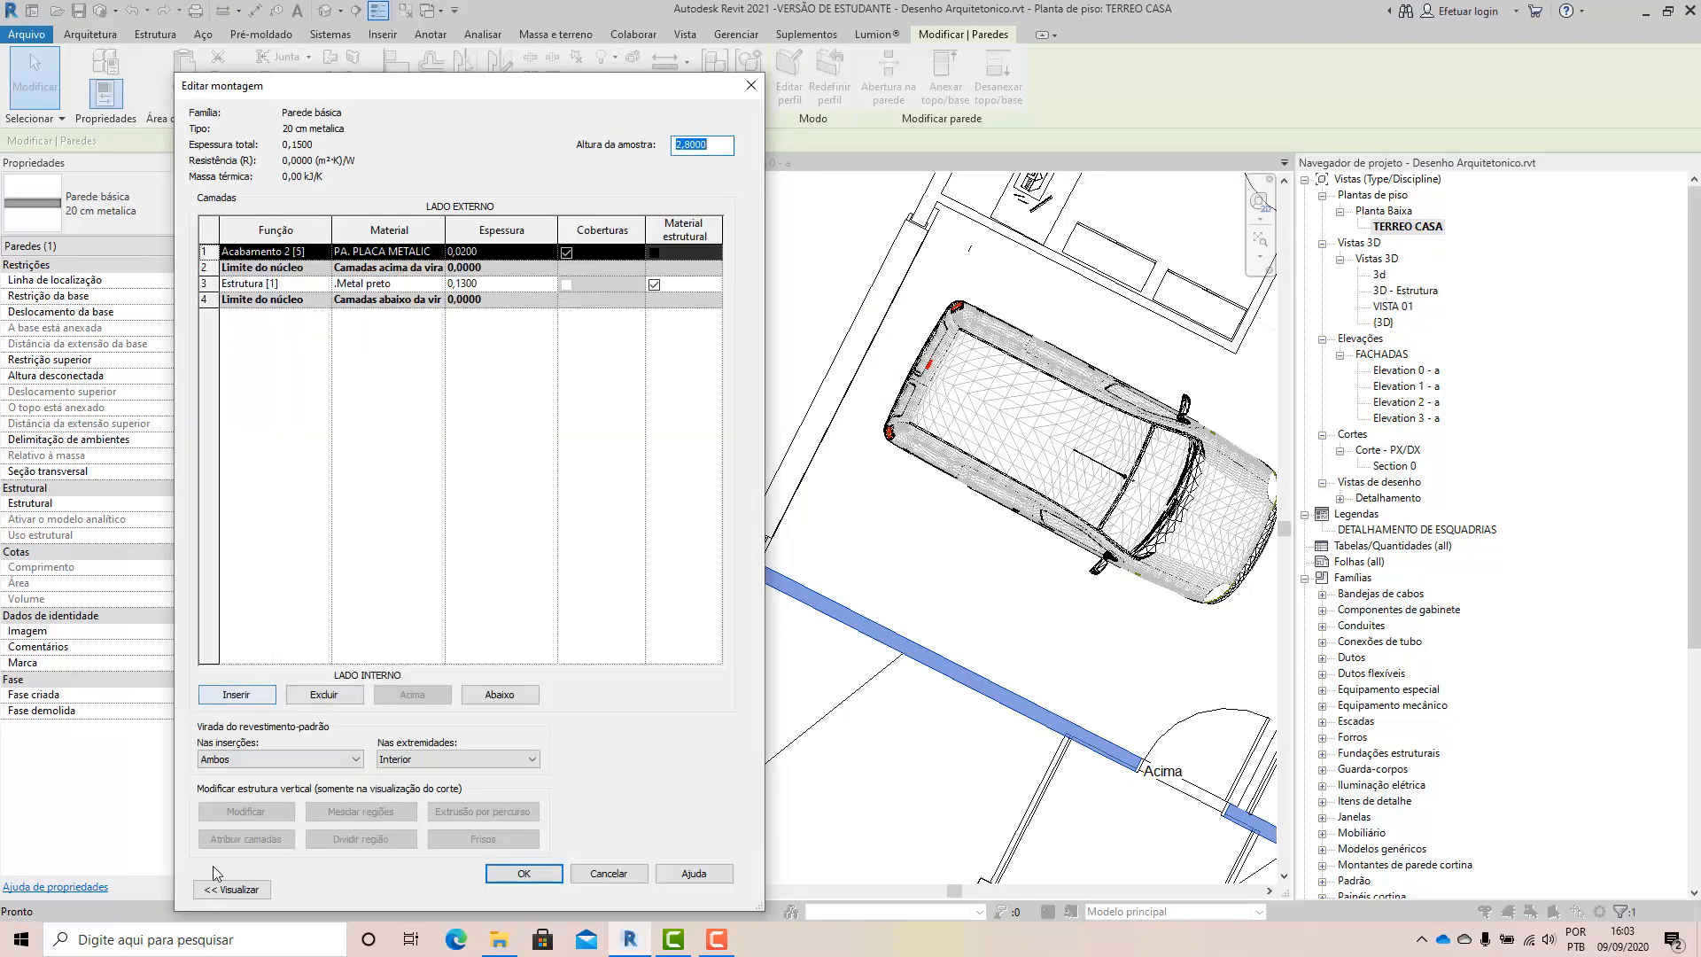
click(215, 891)
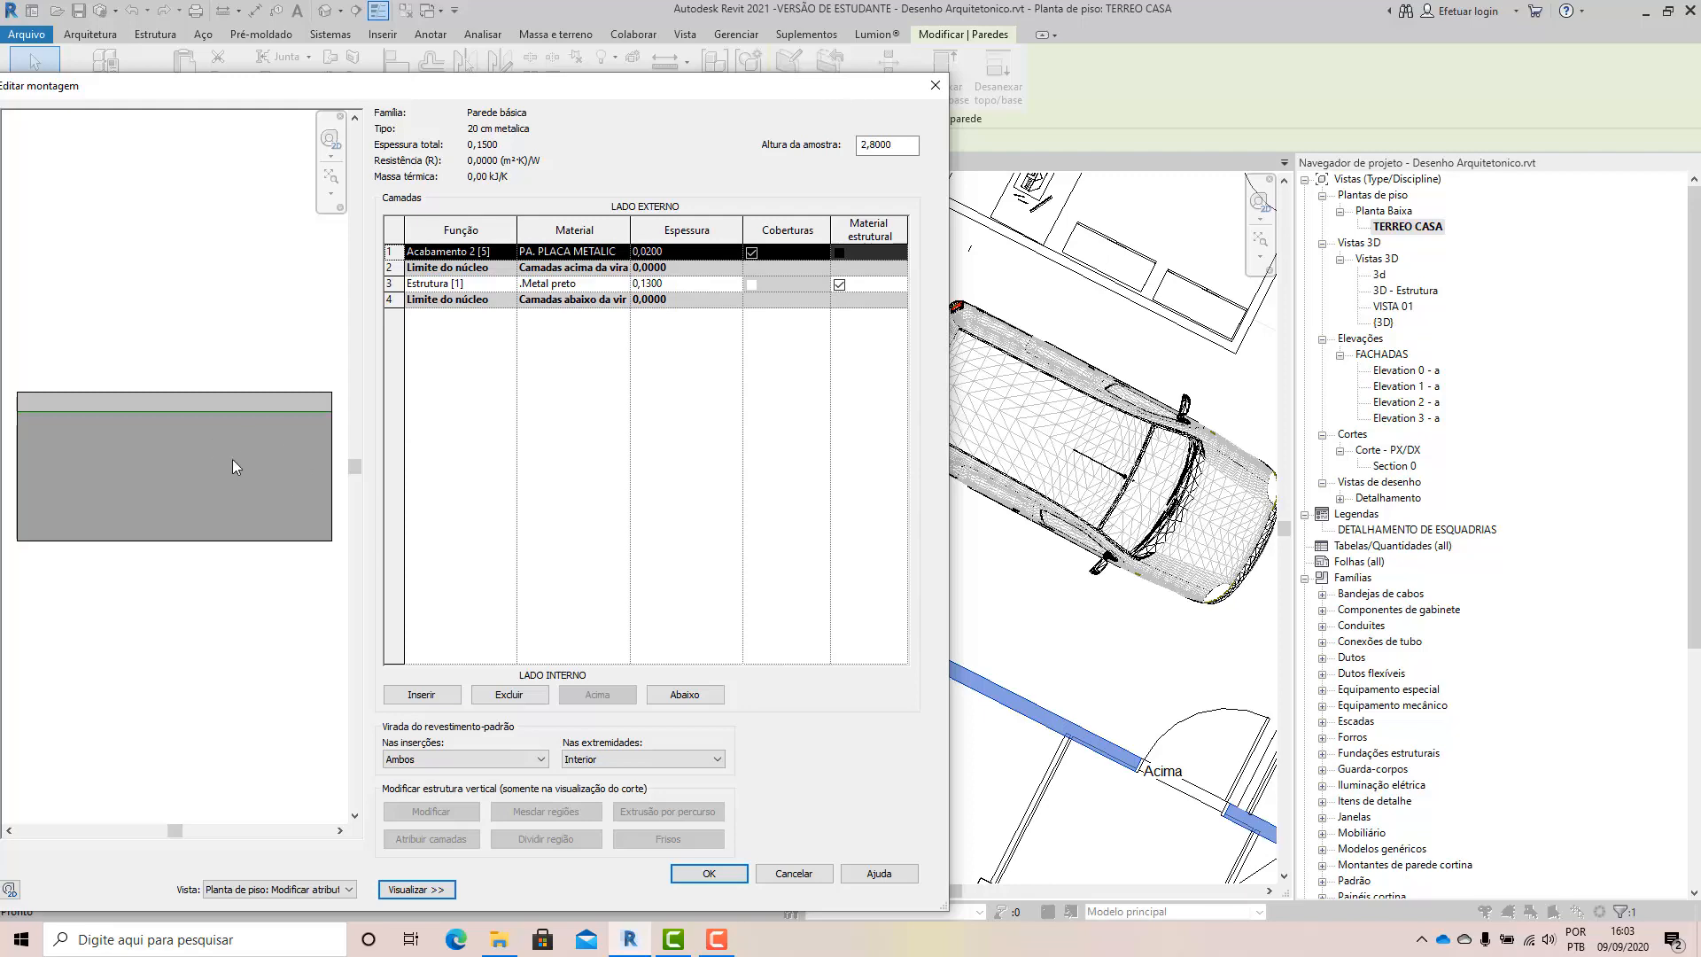
click(935, 85)
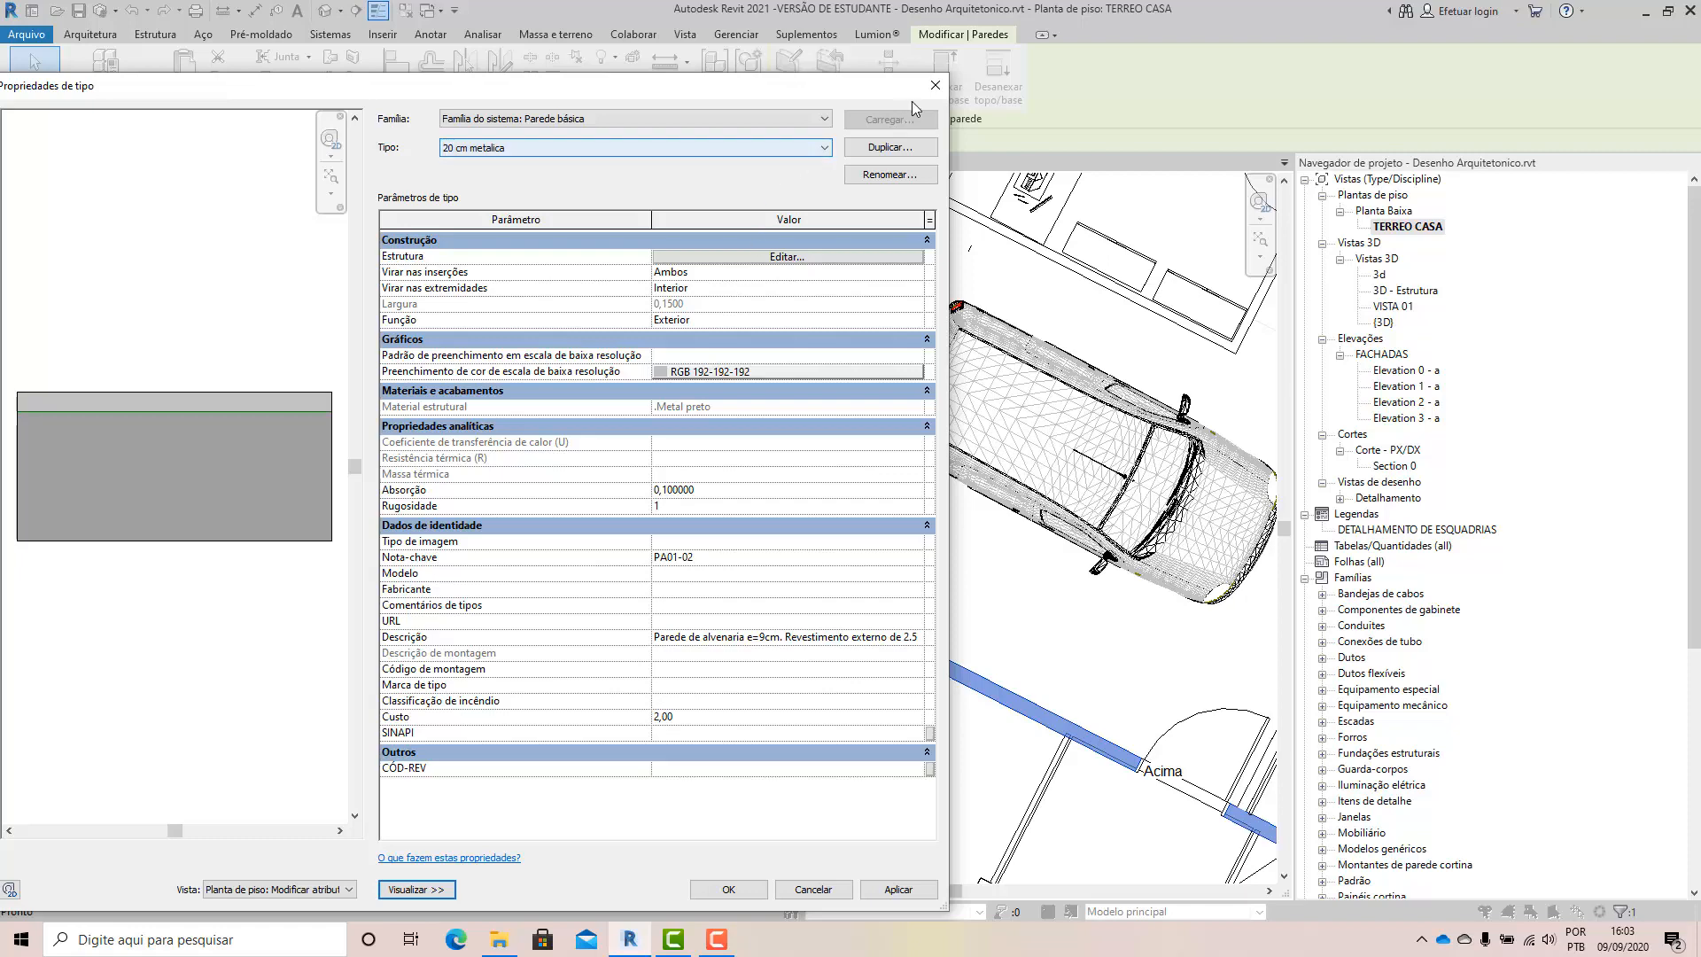
click(935, 86)
Change the wall between the garage and the lawn to the type 15cm Ext. Cerâmica e cerâmica, and open its type properties.
click(609, 673)
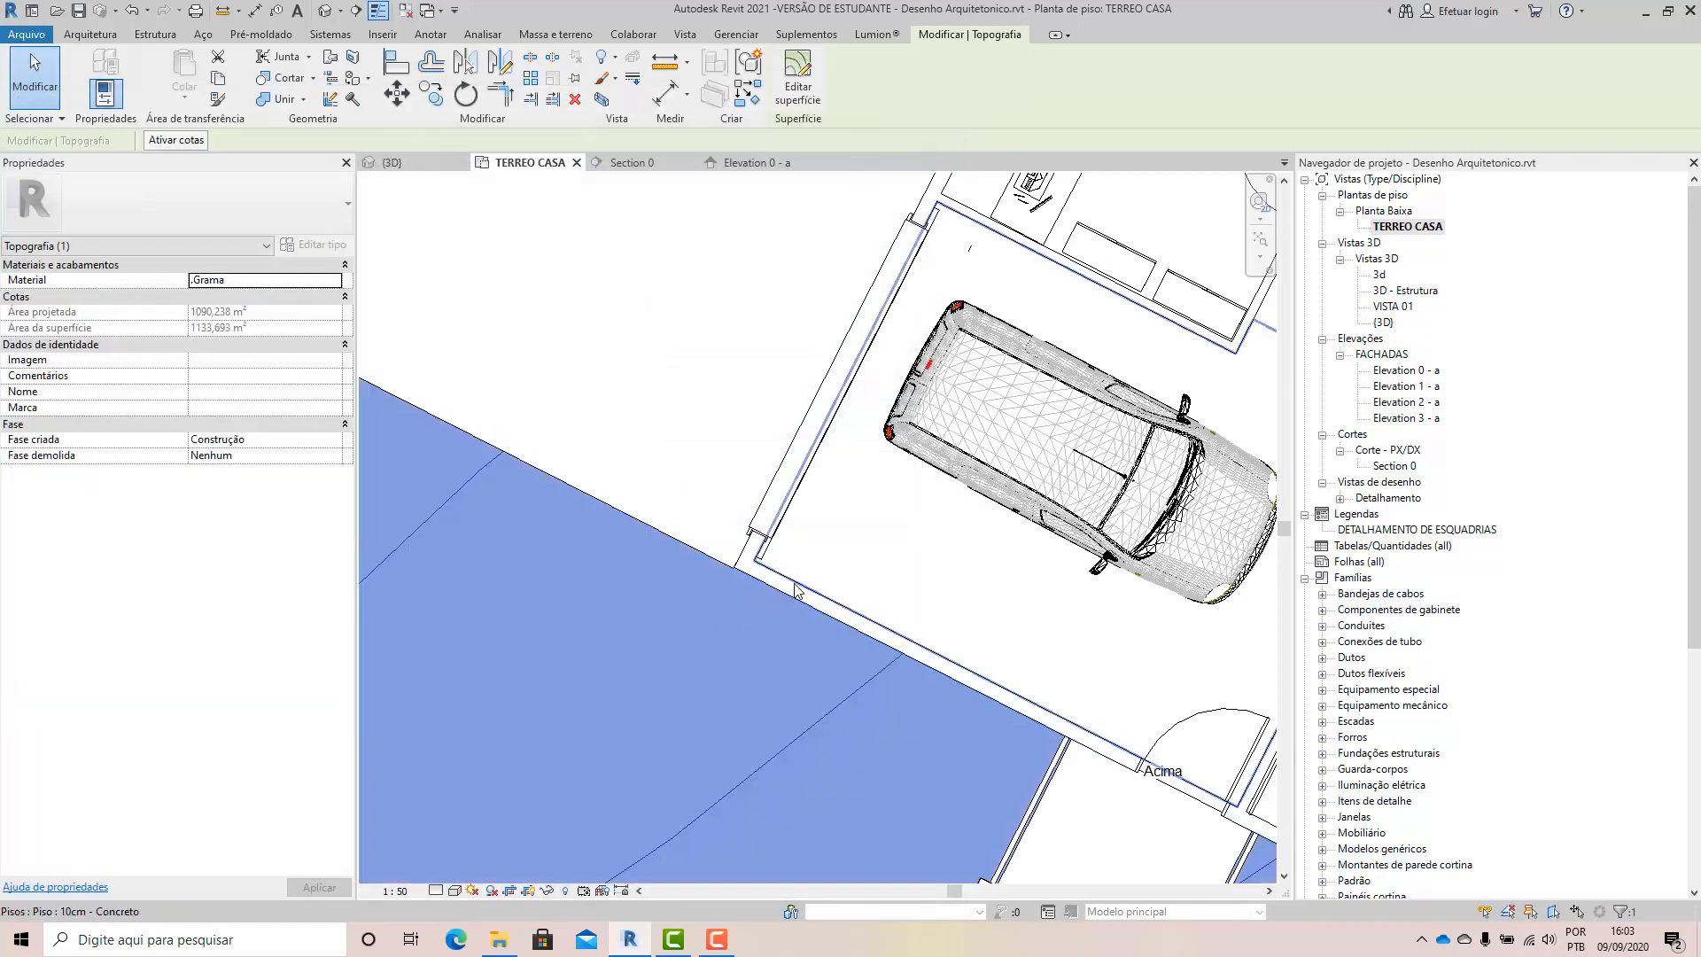
click(787, 579)
click(759, 625)
click(778, 587)
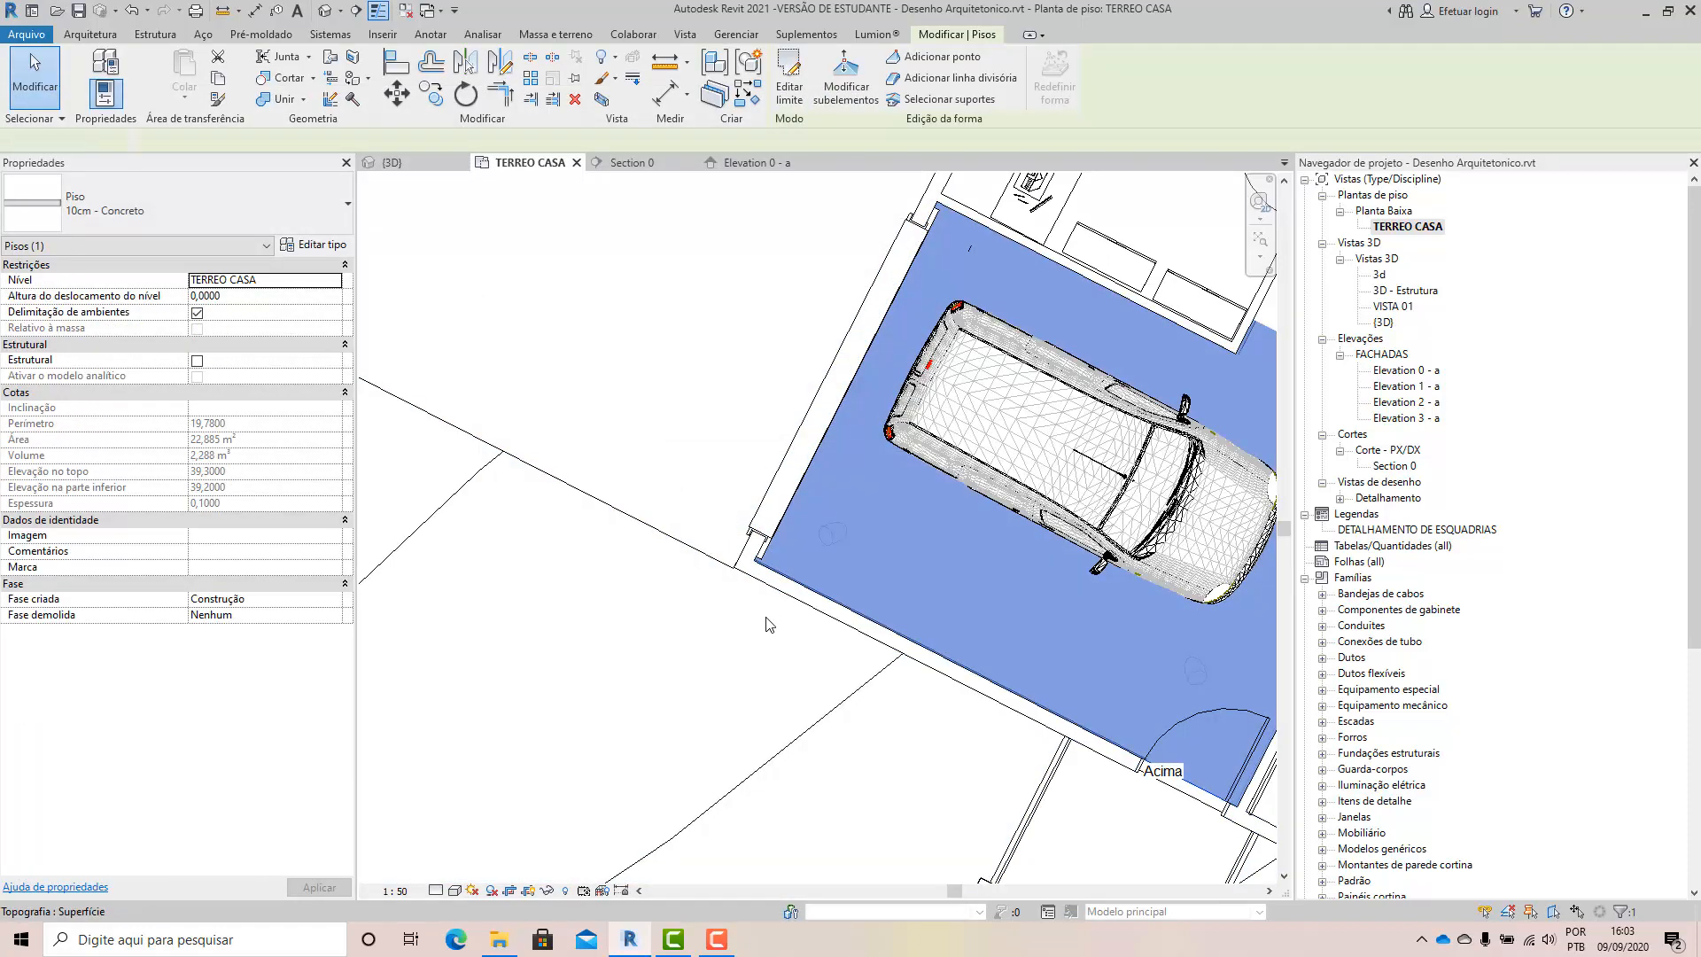
click(764, 622)
click(778, 587)
click(217, 213)
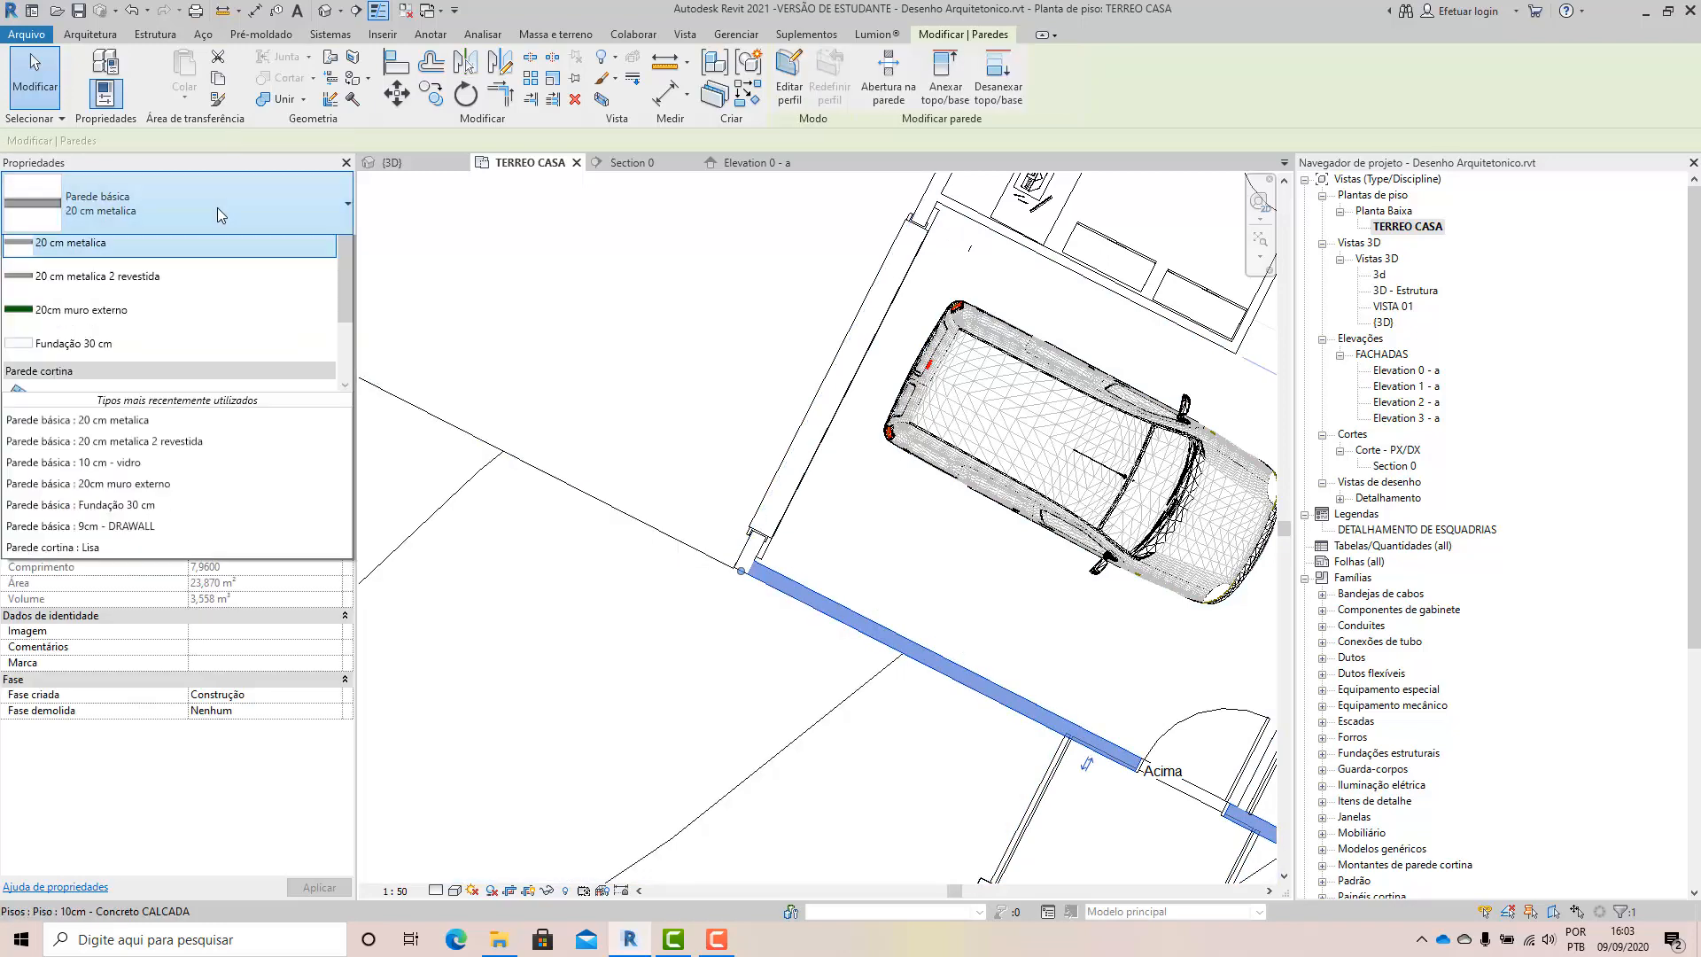
mouse_move(345, 397)
mouse_down()
mouse_move(346, 419)
mouse_move(345, 381)
mouse_up()
click(106, 365)
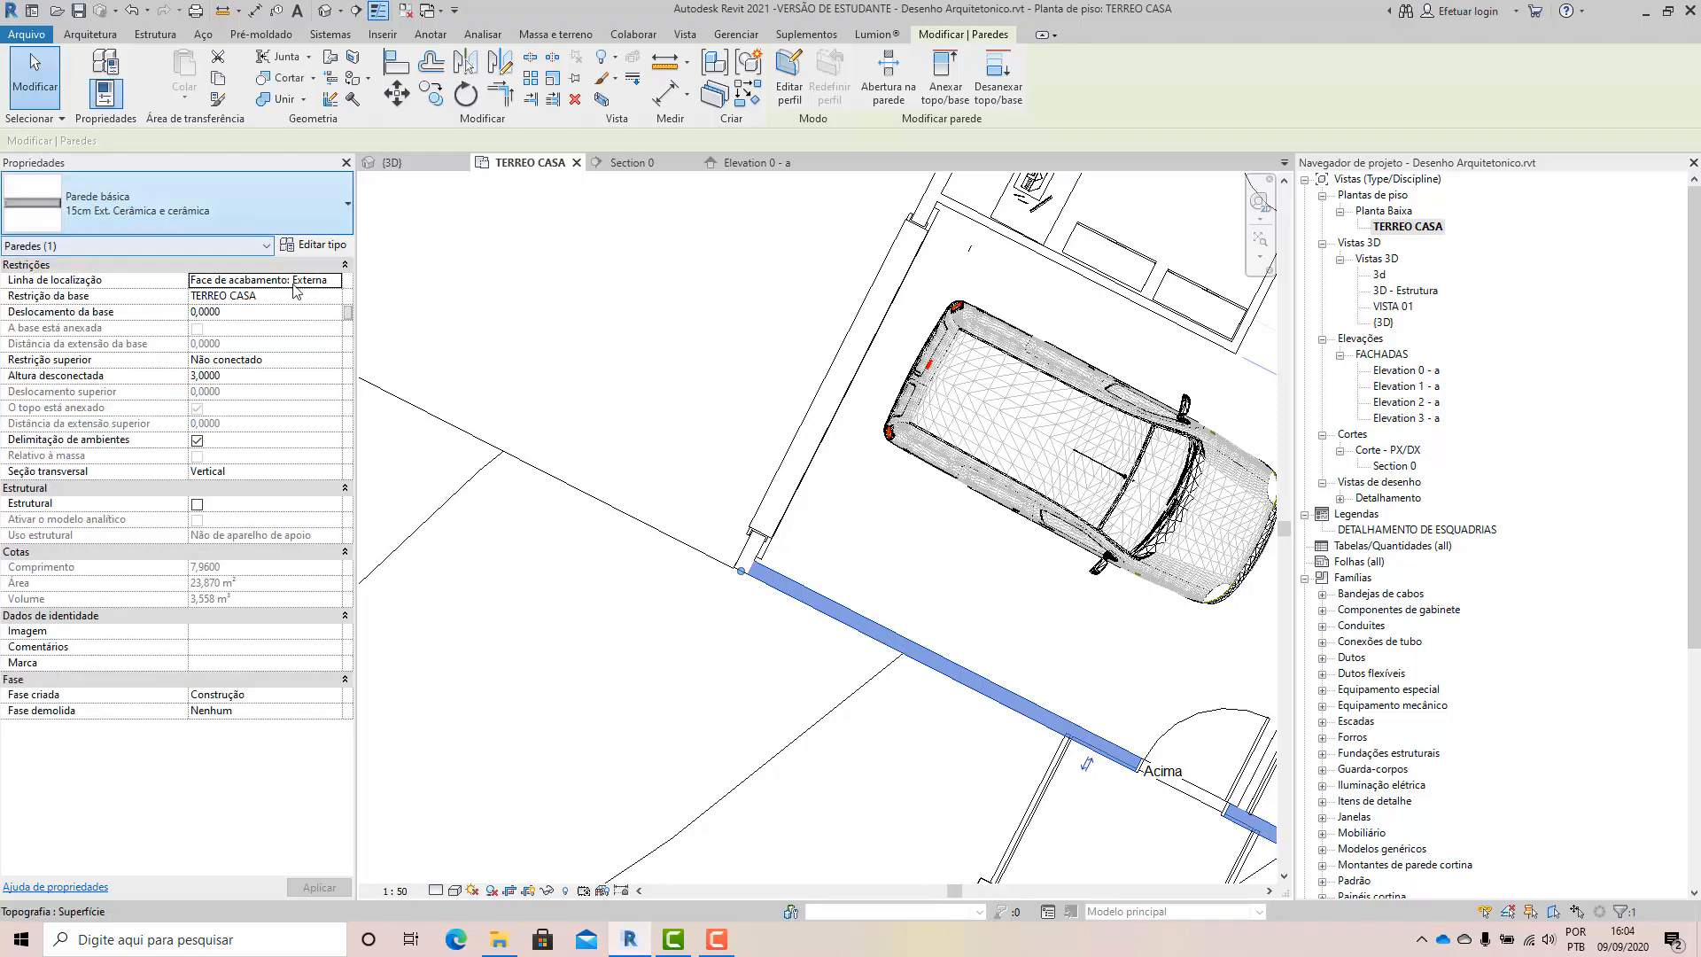
click(312, 245)
click(801, 258)
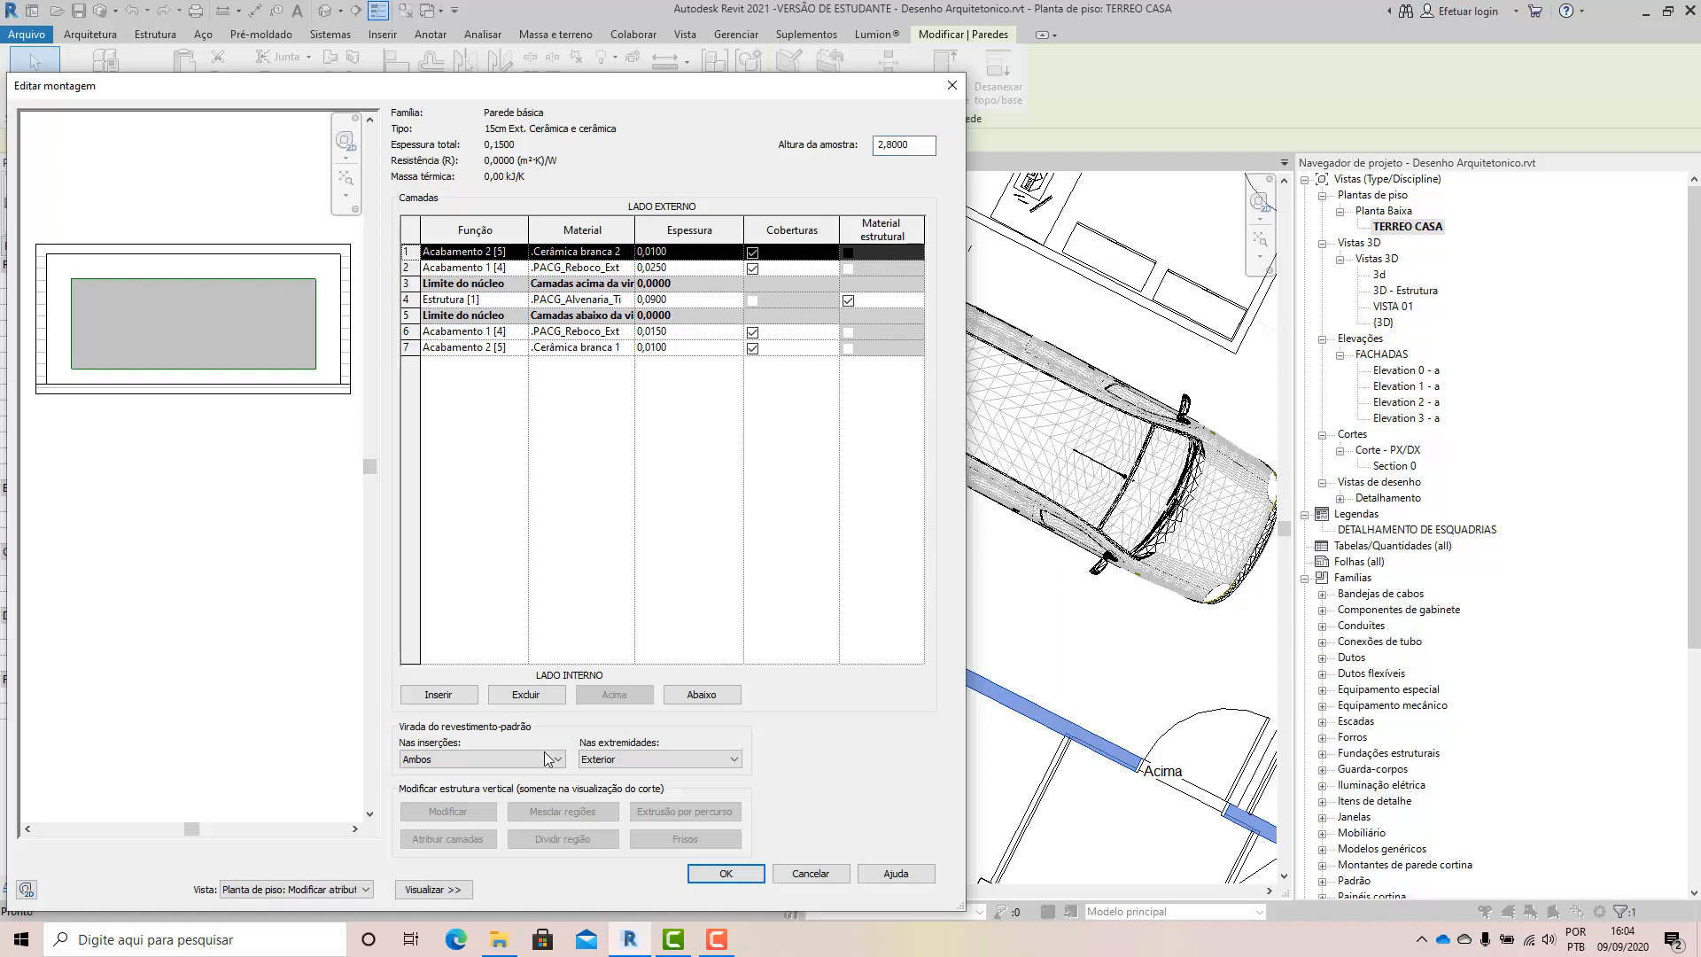
click(545, 698)
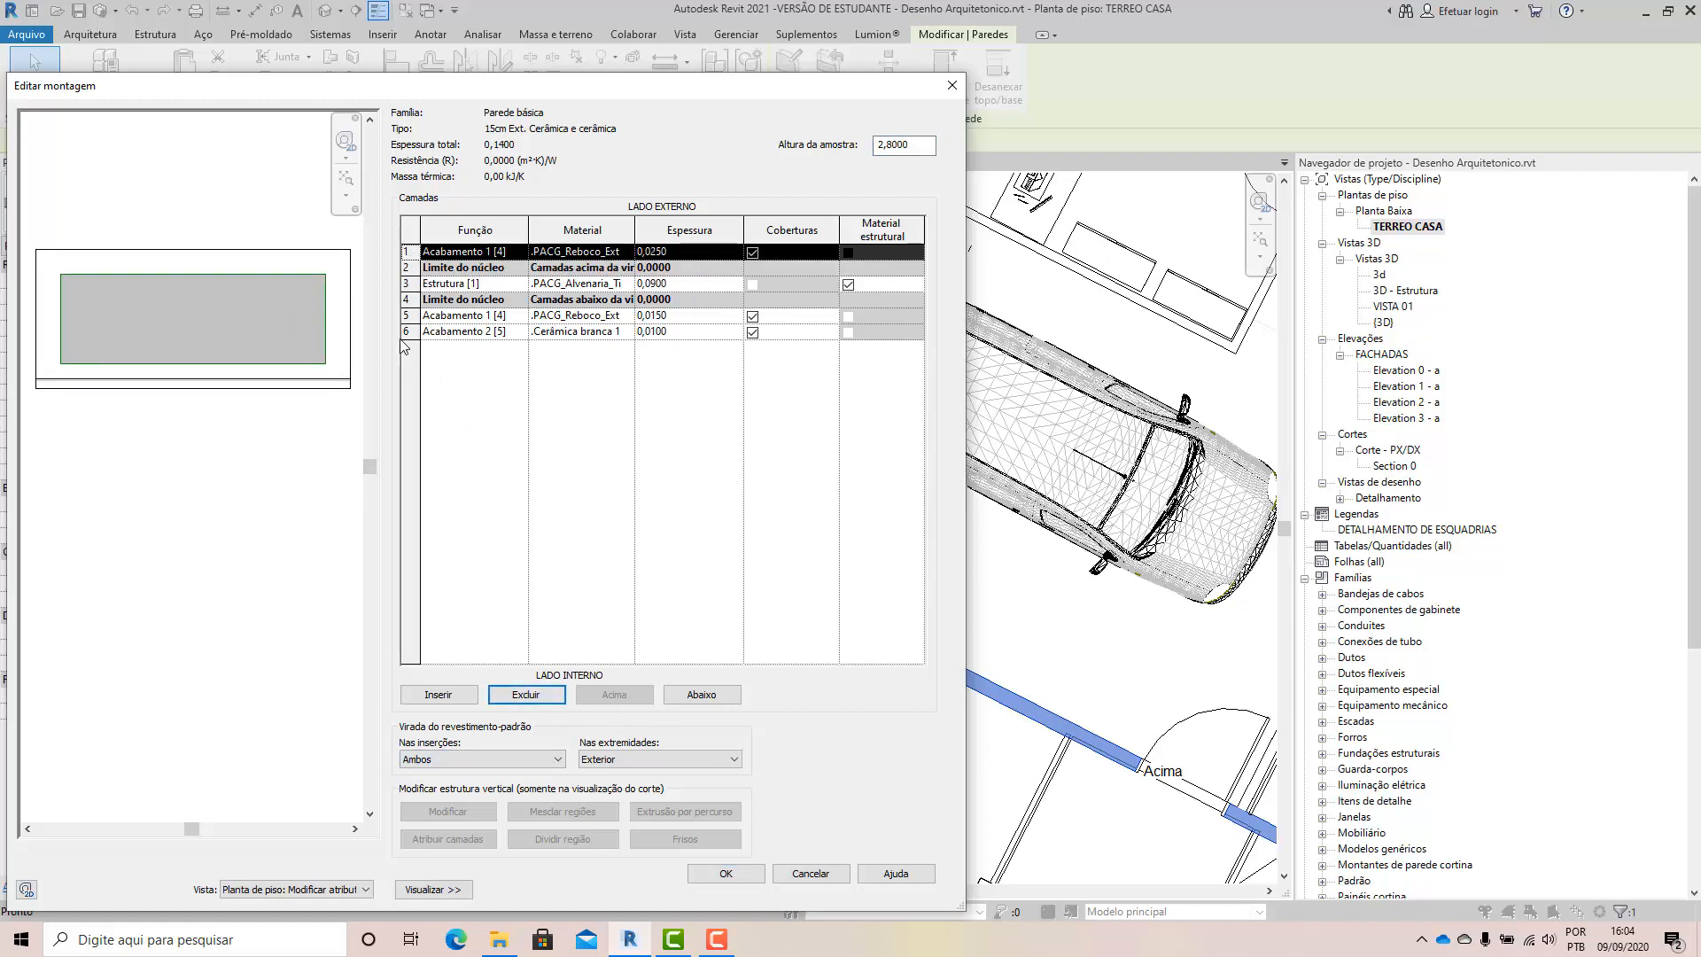
click(411, 331)
click(526, 694)
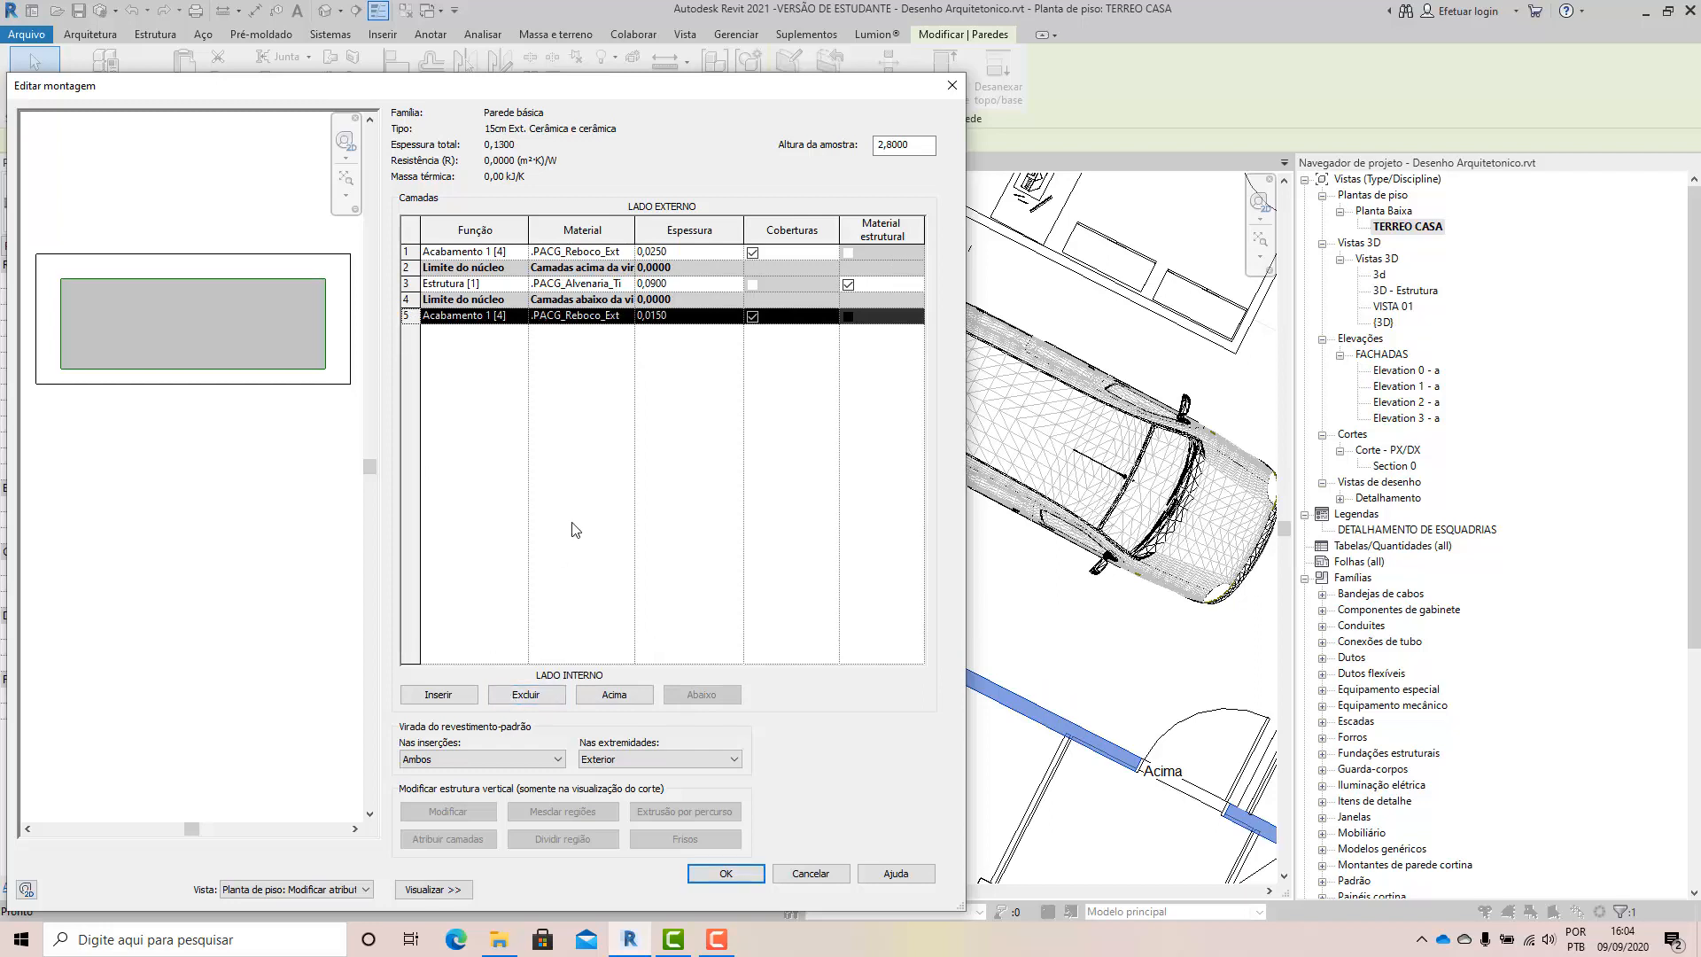
click(664, 319)
drag(667, 316, 655, 310)
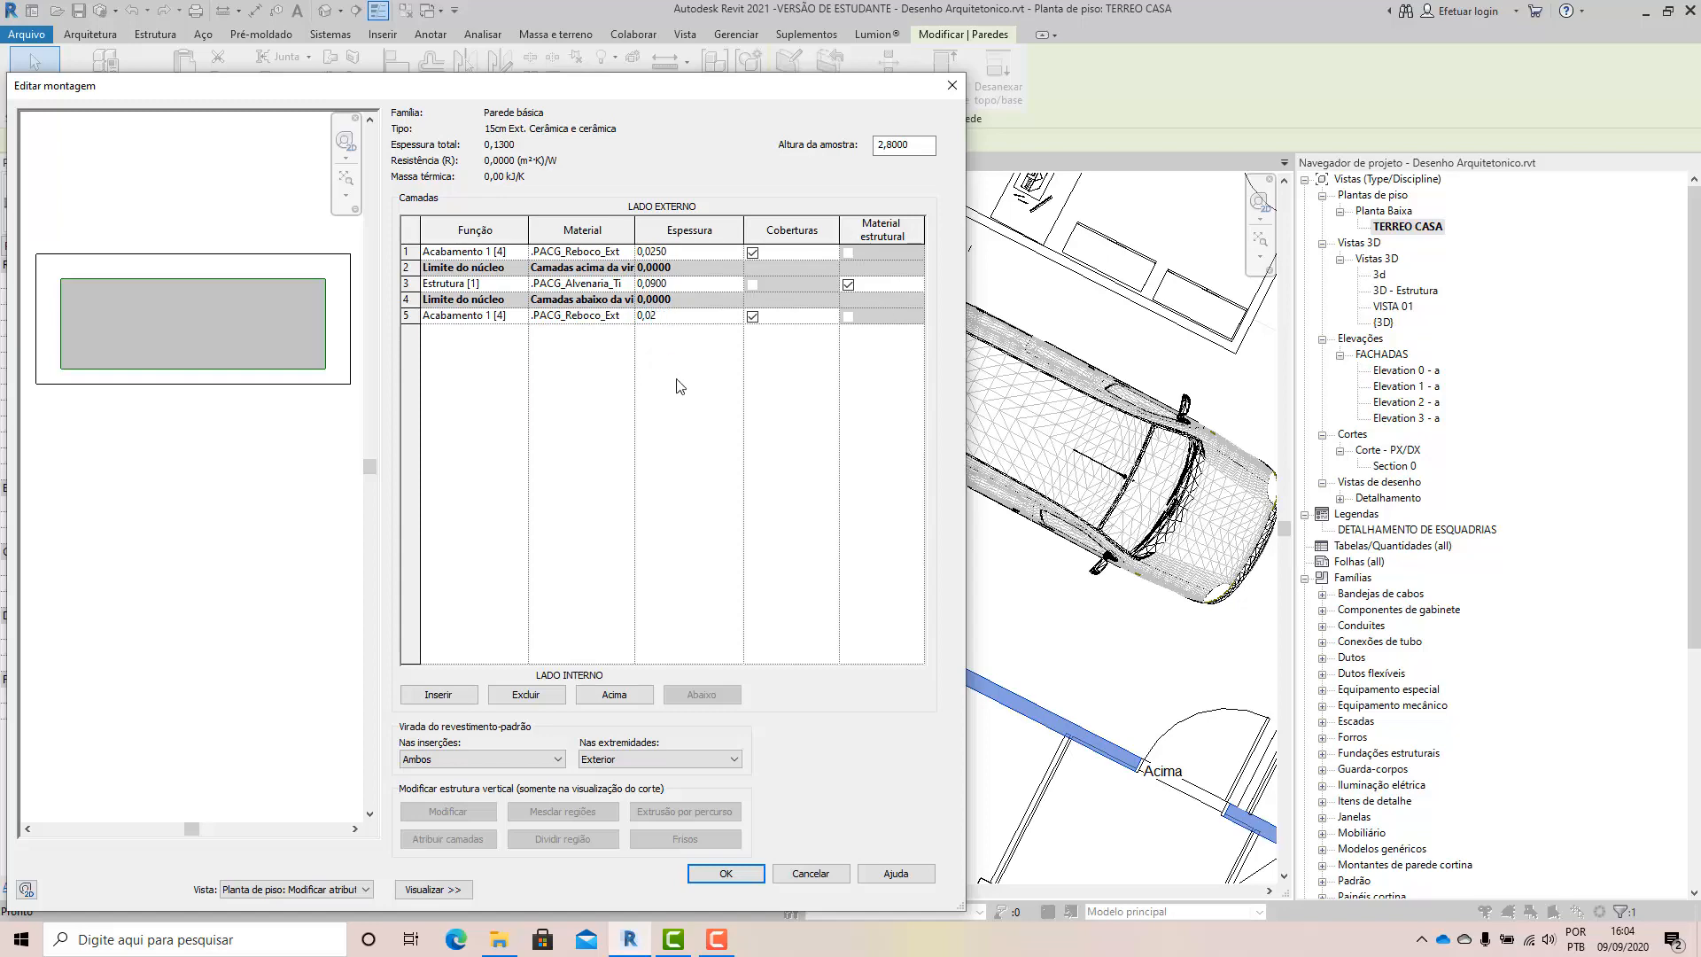
click(810, 874)
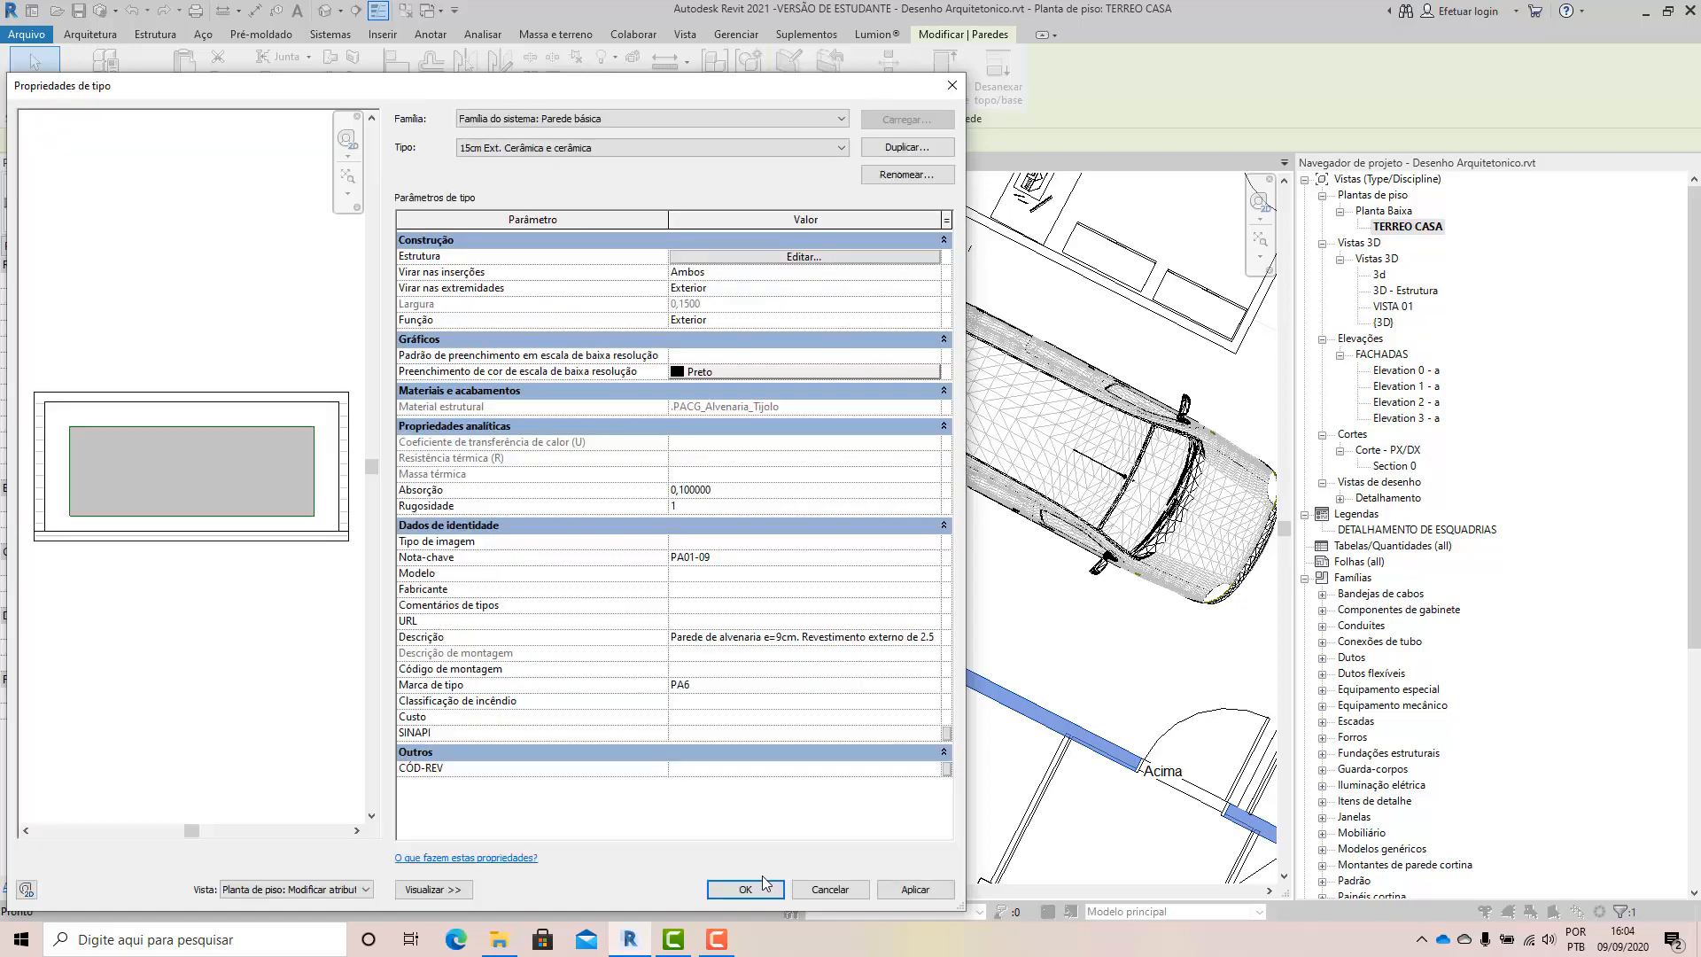
In the structure of the 15cm Ext. Cerâmica e cerâmica wall type, delete the outer and inner white ceramic finish layers.
click(804, 257)
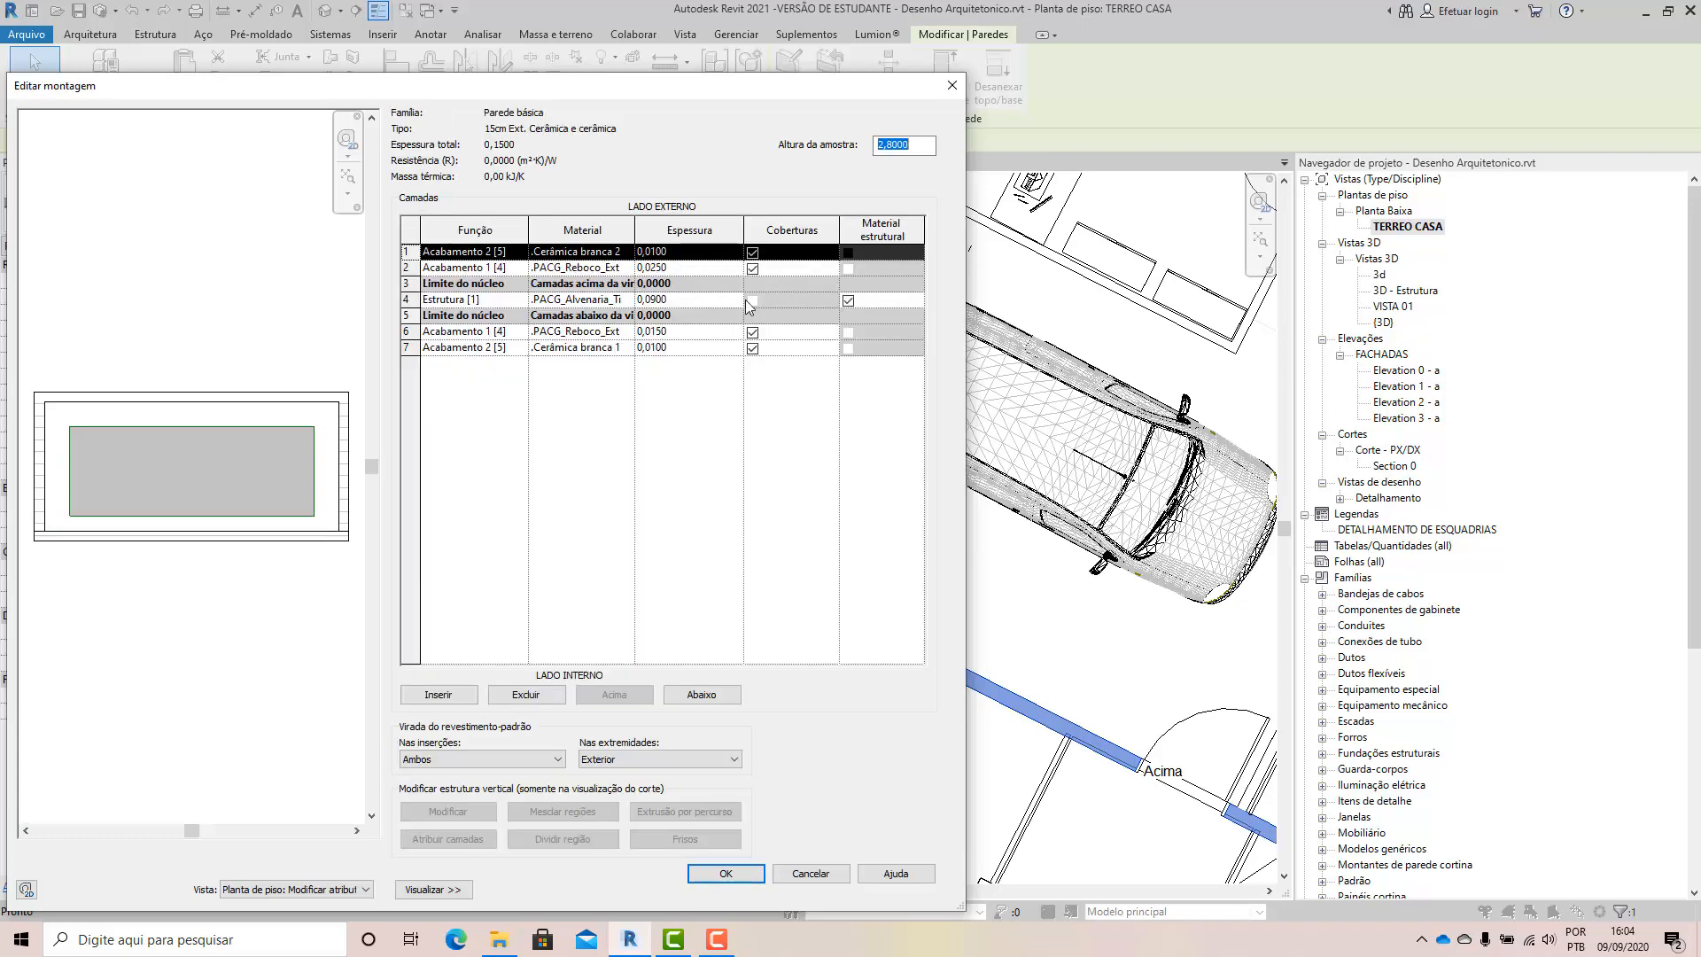
click(528, 694)
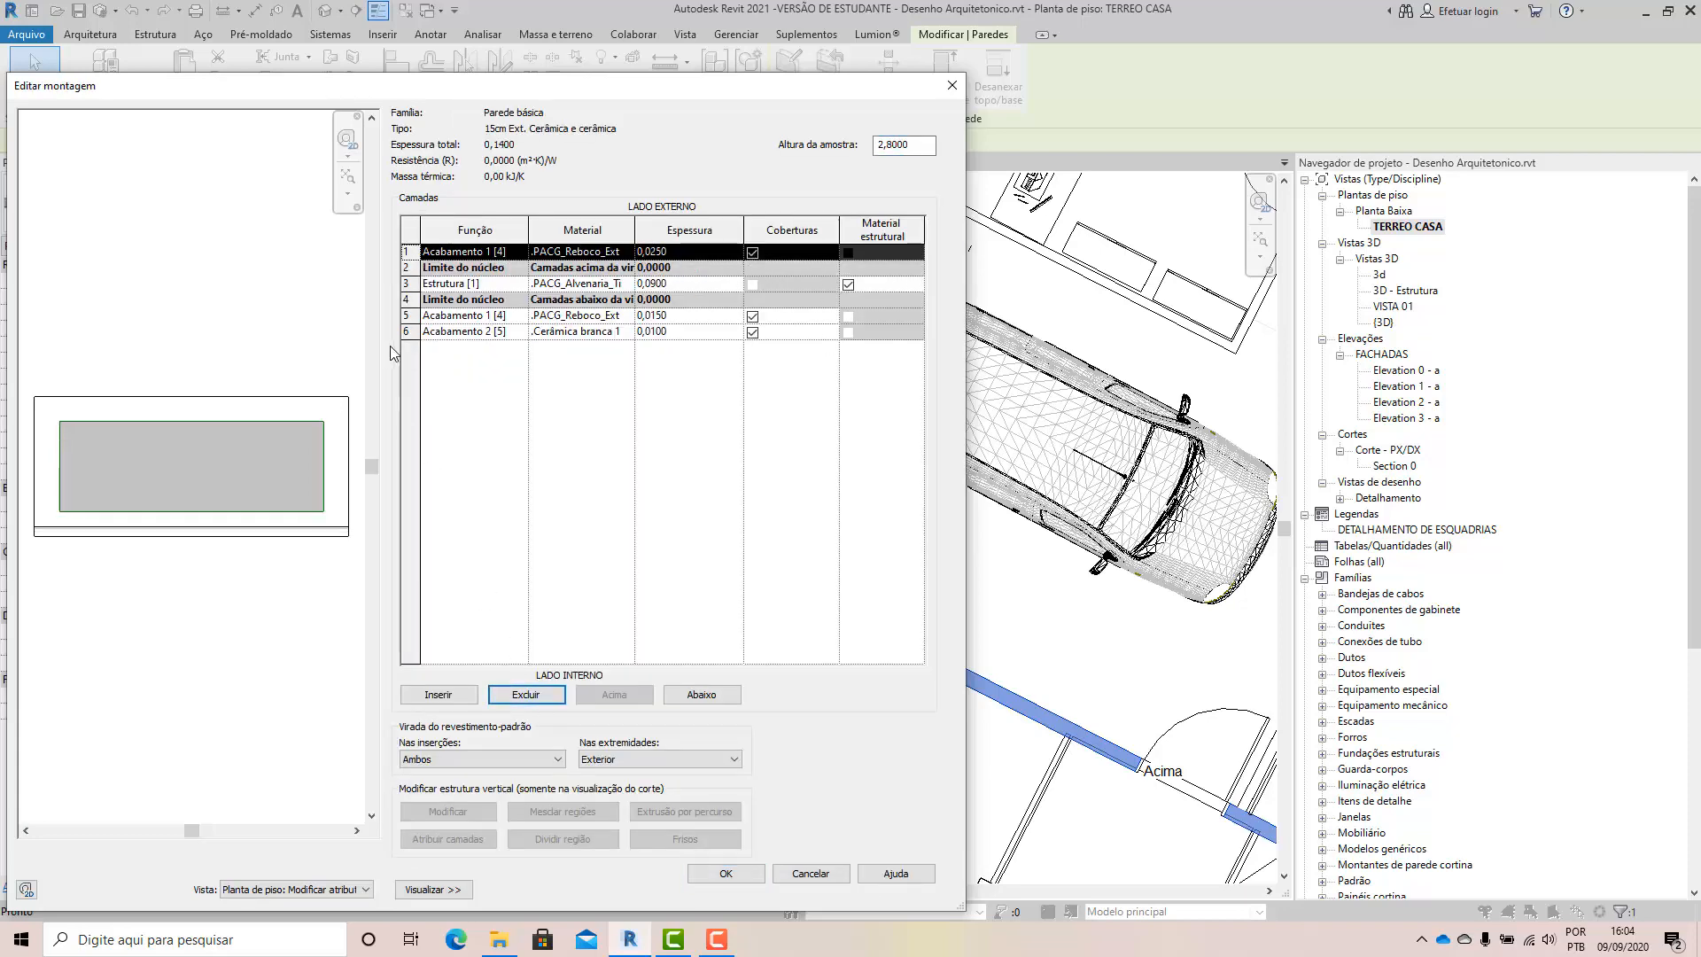
click(407, 331)
click(526, 695)
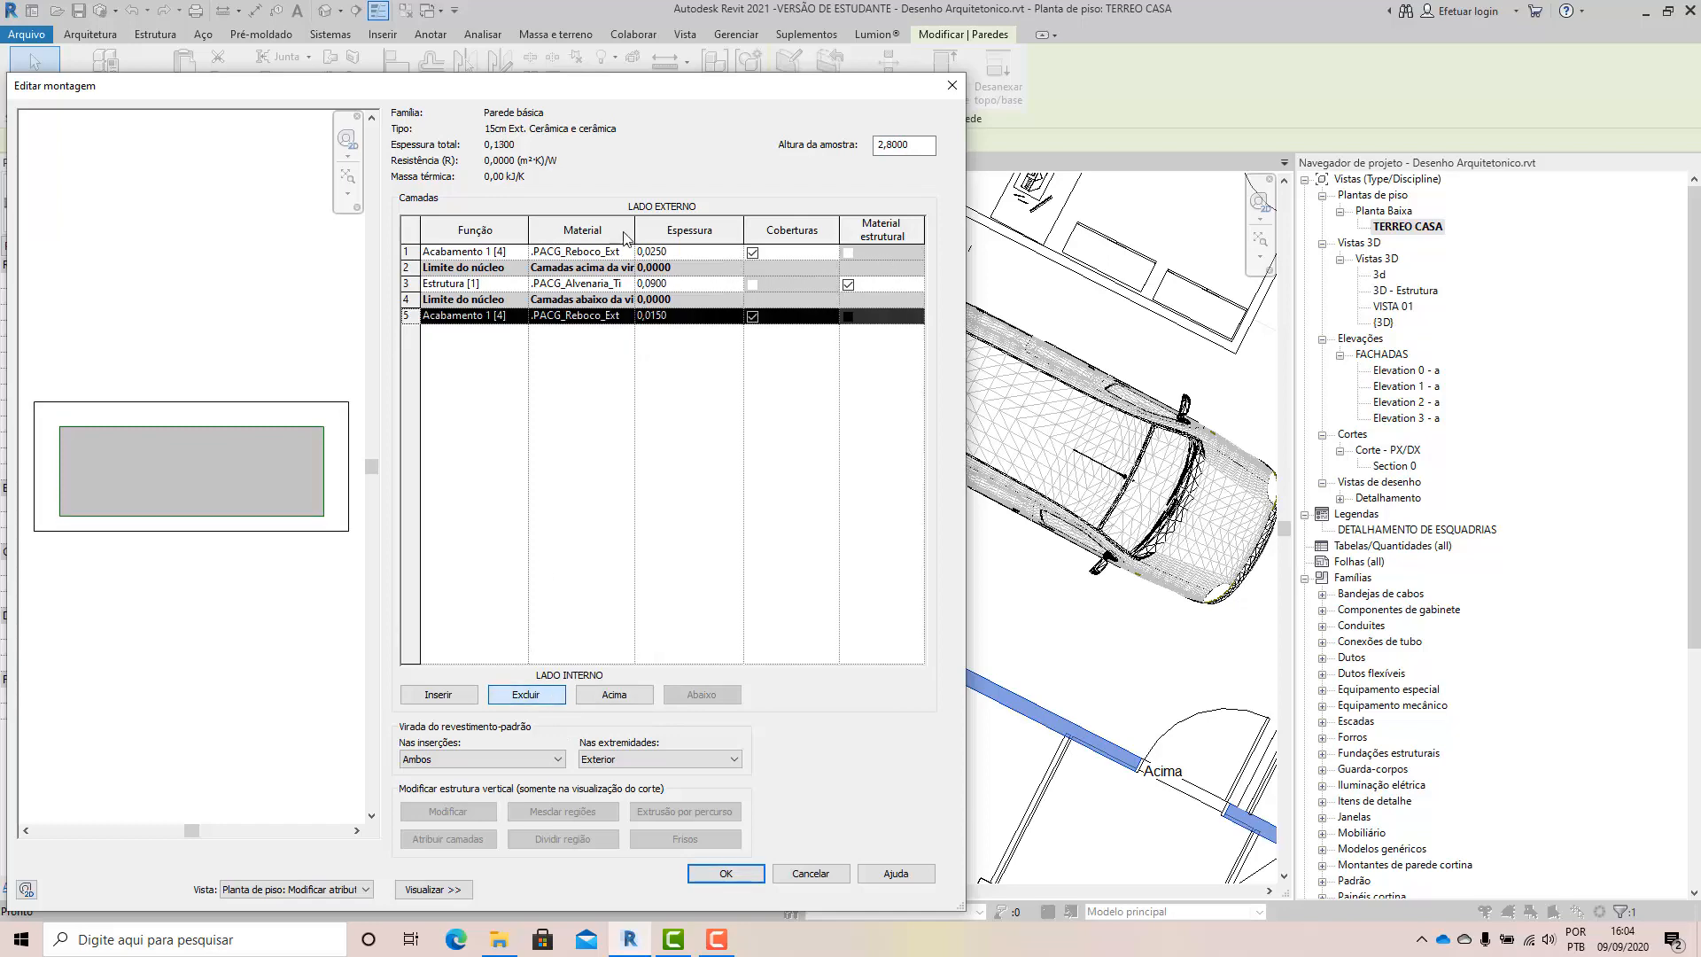
Set the interior plaster layer's thickness to 0,0250 and apply the edited wall structure to the type.
click(656, 312)
drag(658, 305, 654, 301)
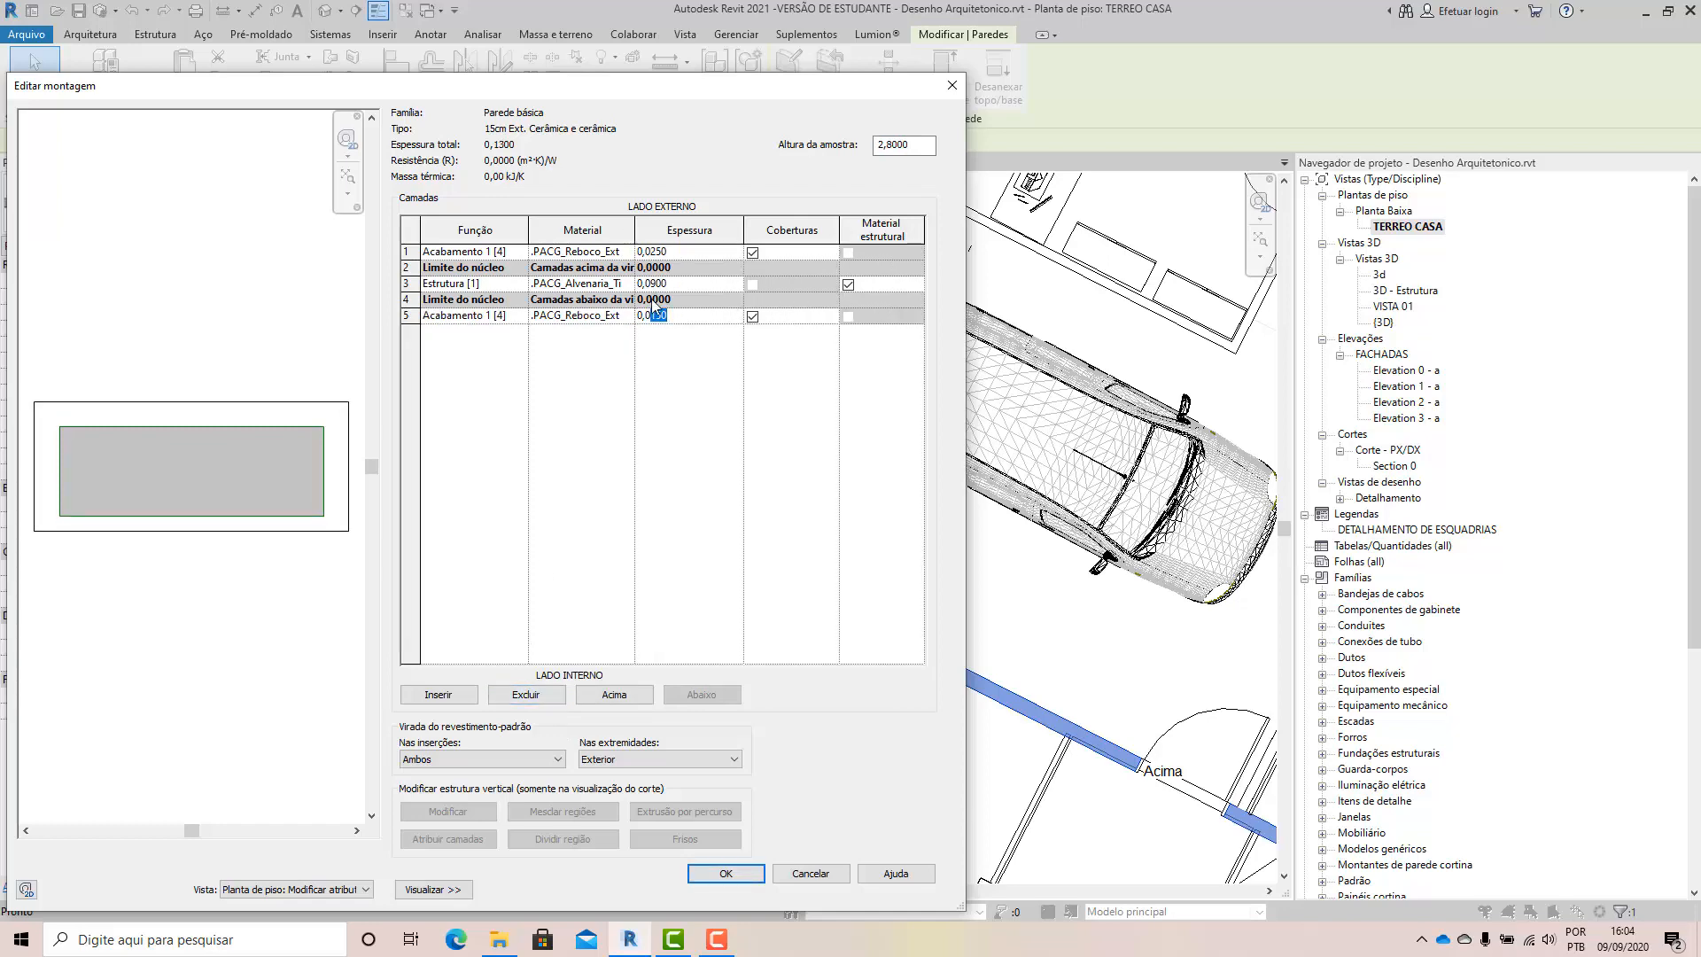
text(250)
click(744, 871)
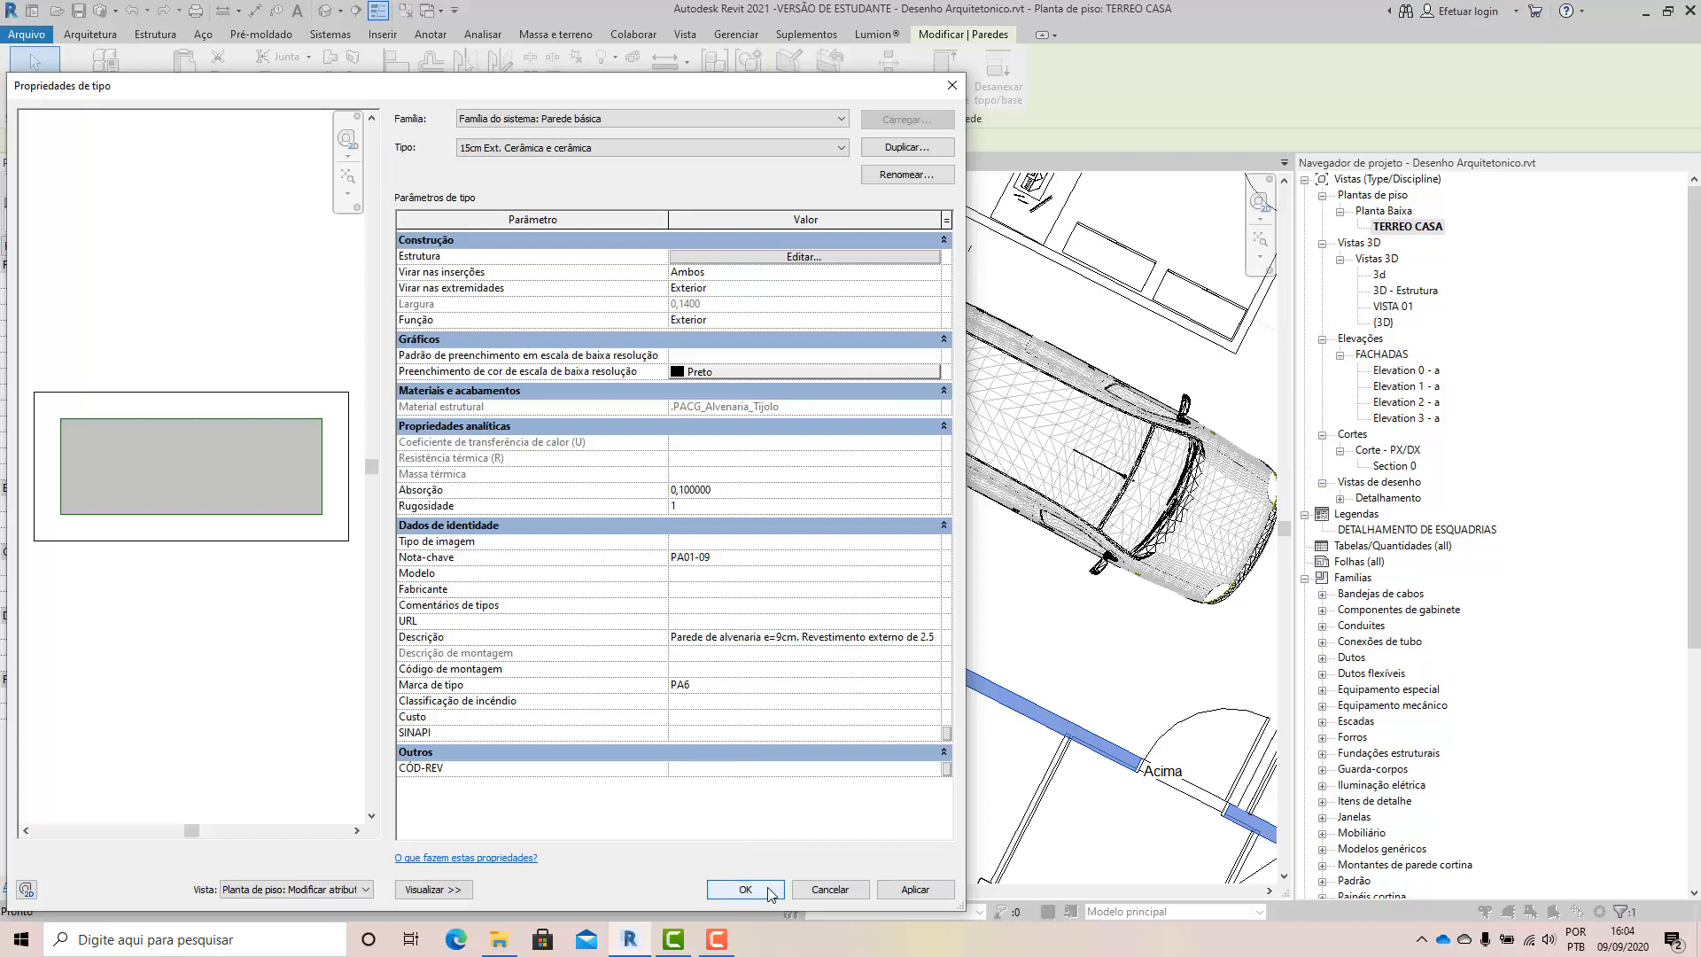
click(745, 889)
Change the wall type of the 20 cm metalica wall that meets the edited garage wall at its outer corner.
scroll(781, 645, down, 4)
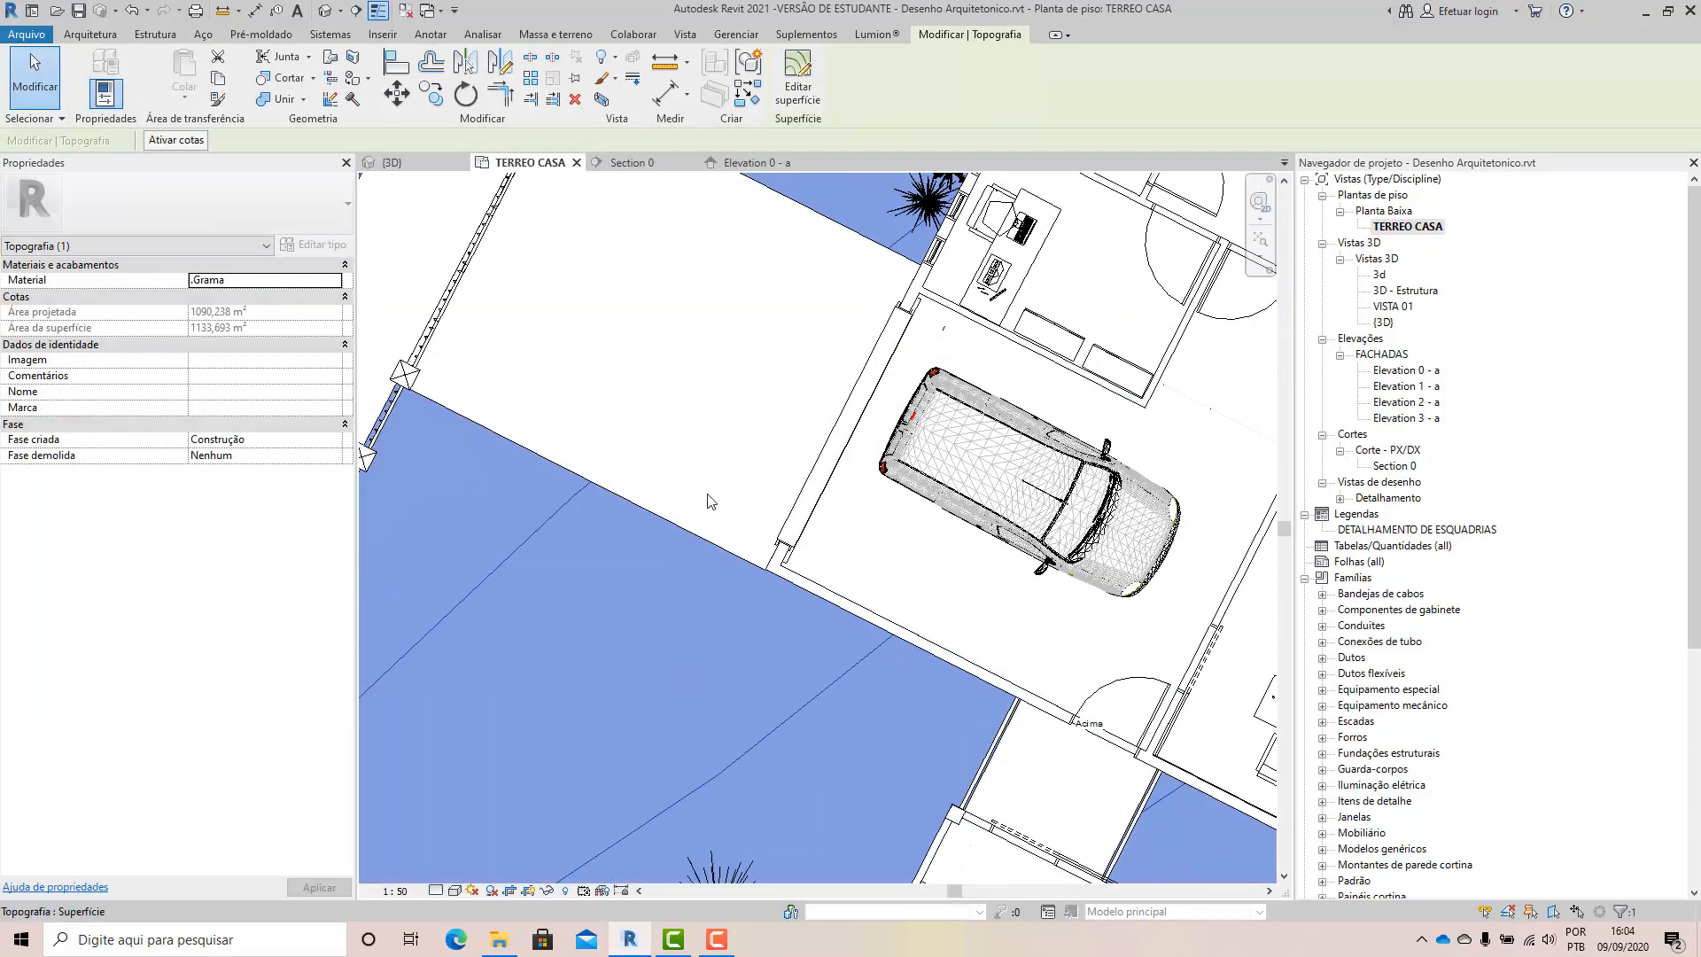
key(Escape)
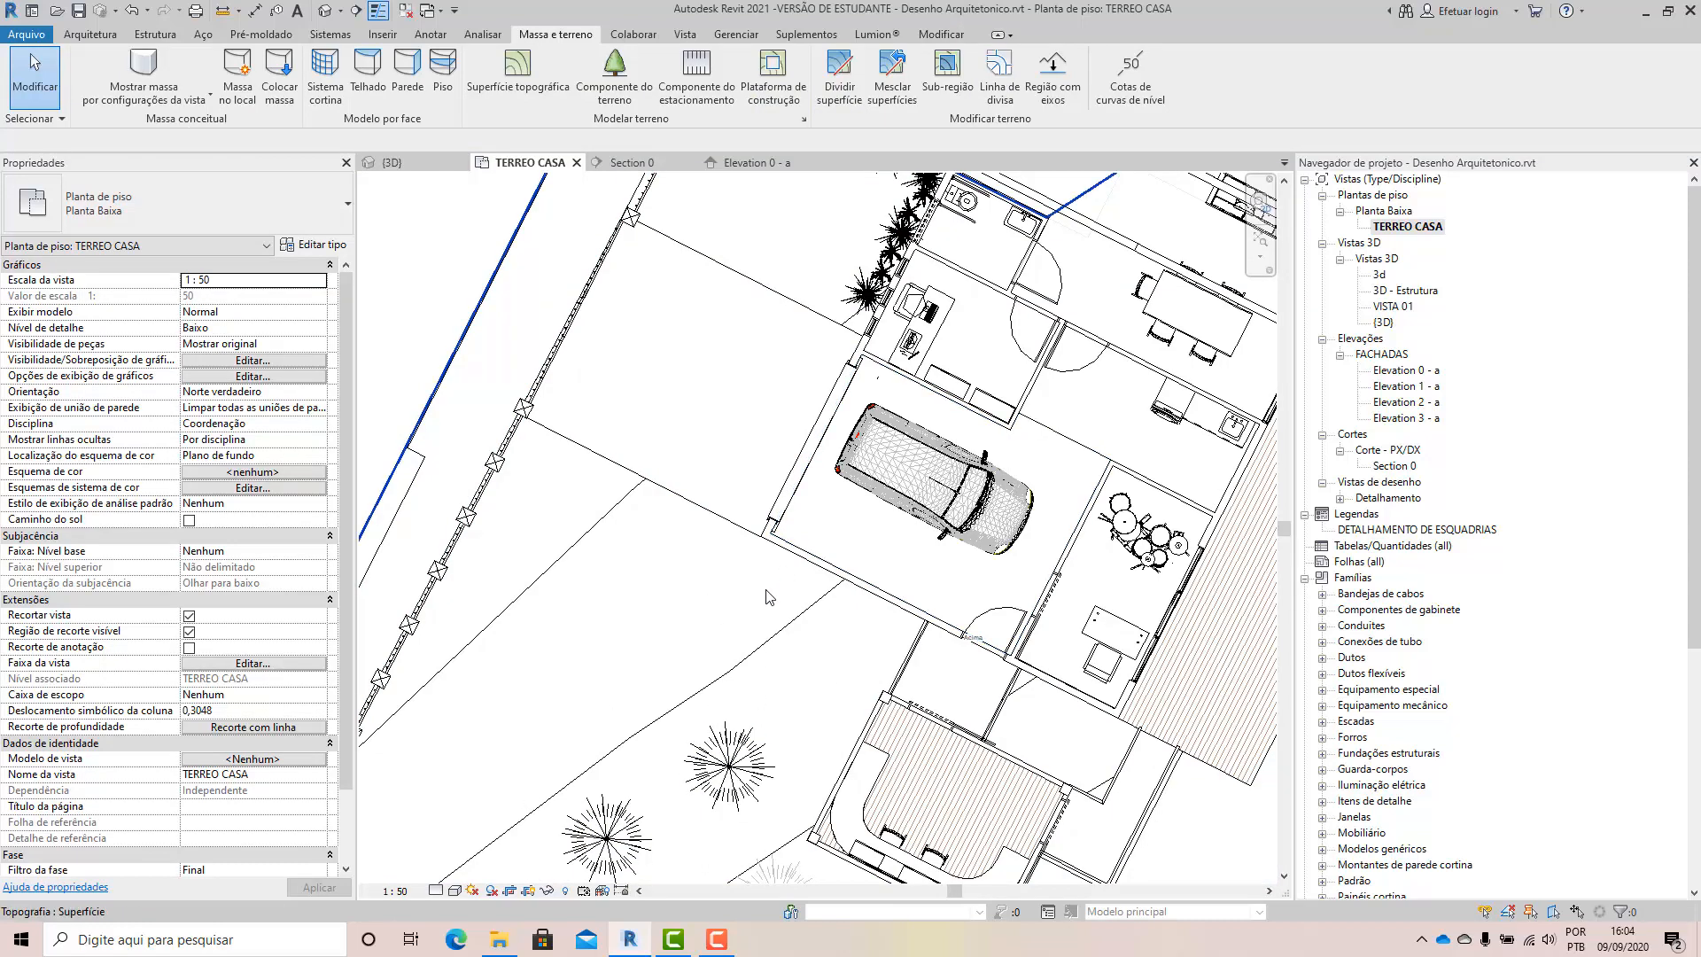
scroll(768, 596, up, 8)
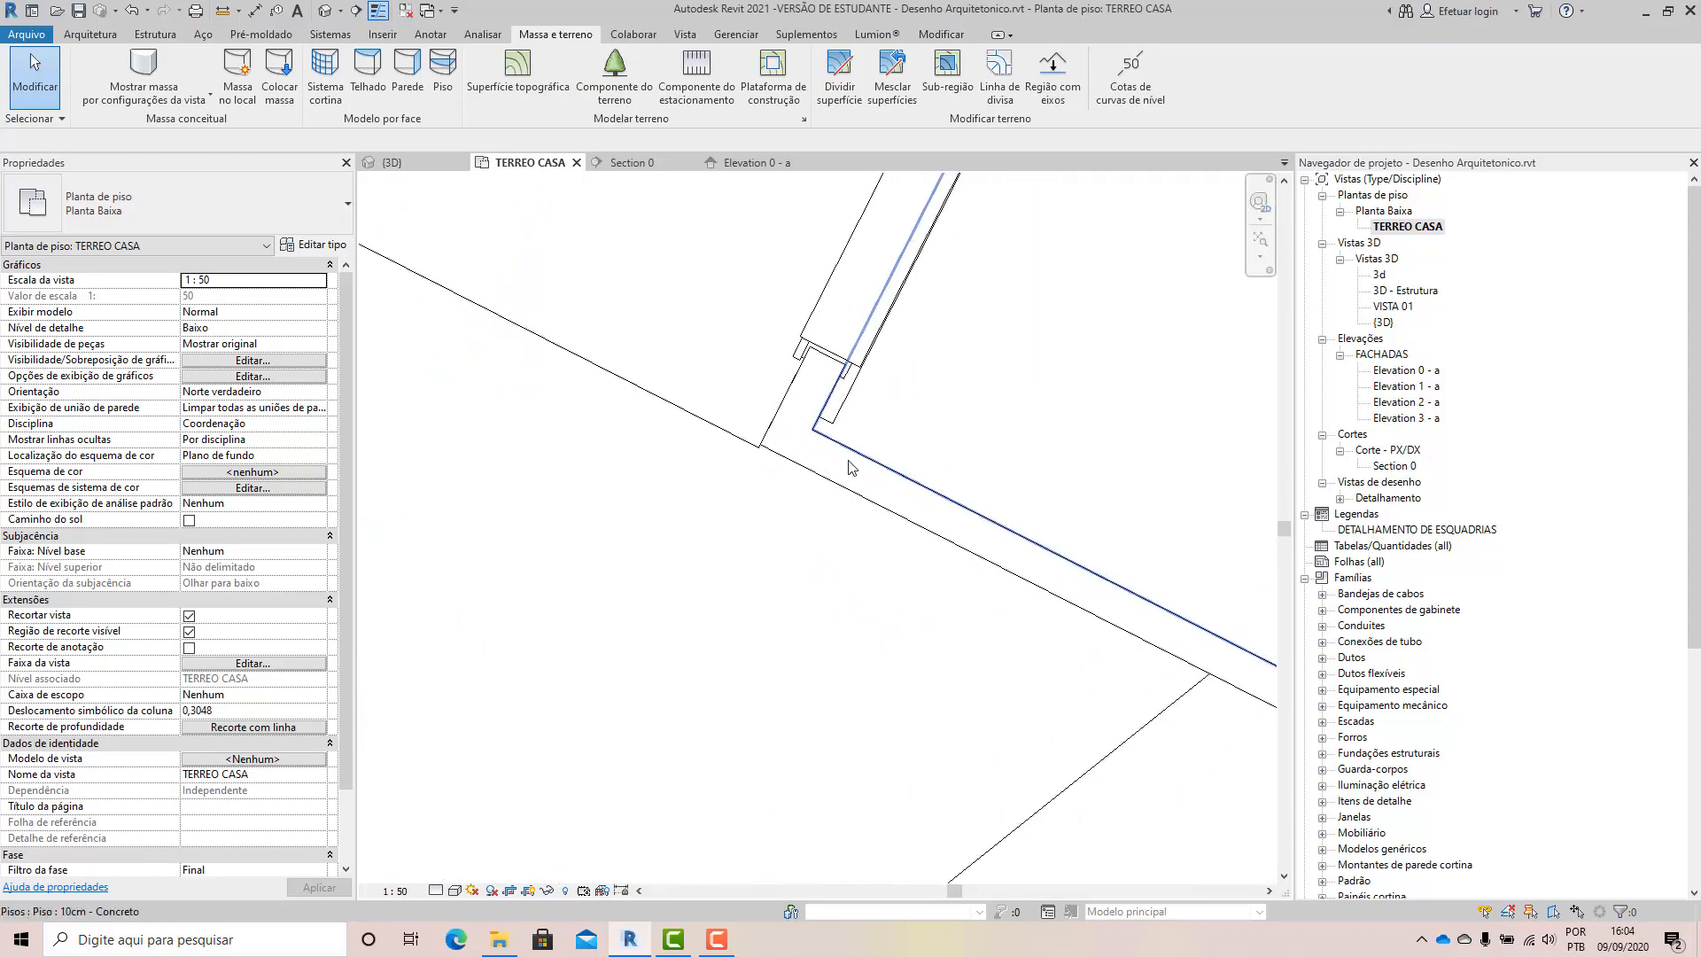
scroll(849, 467, up, 5)
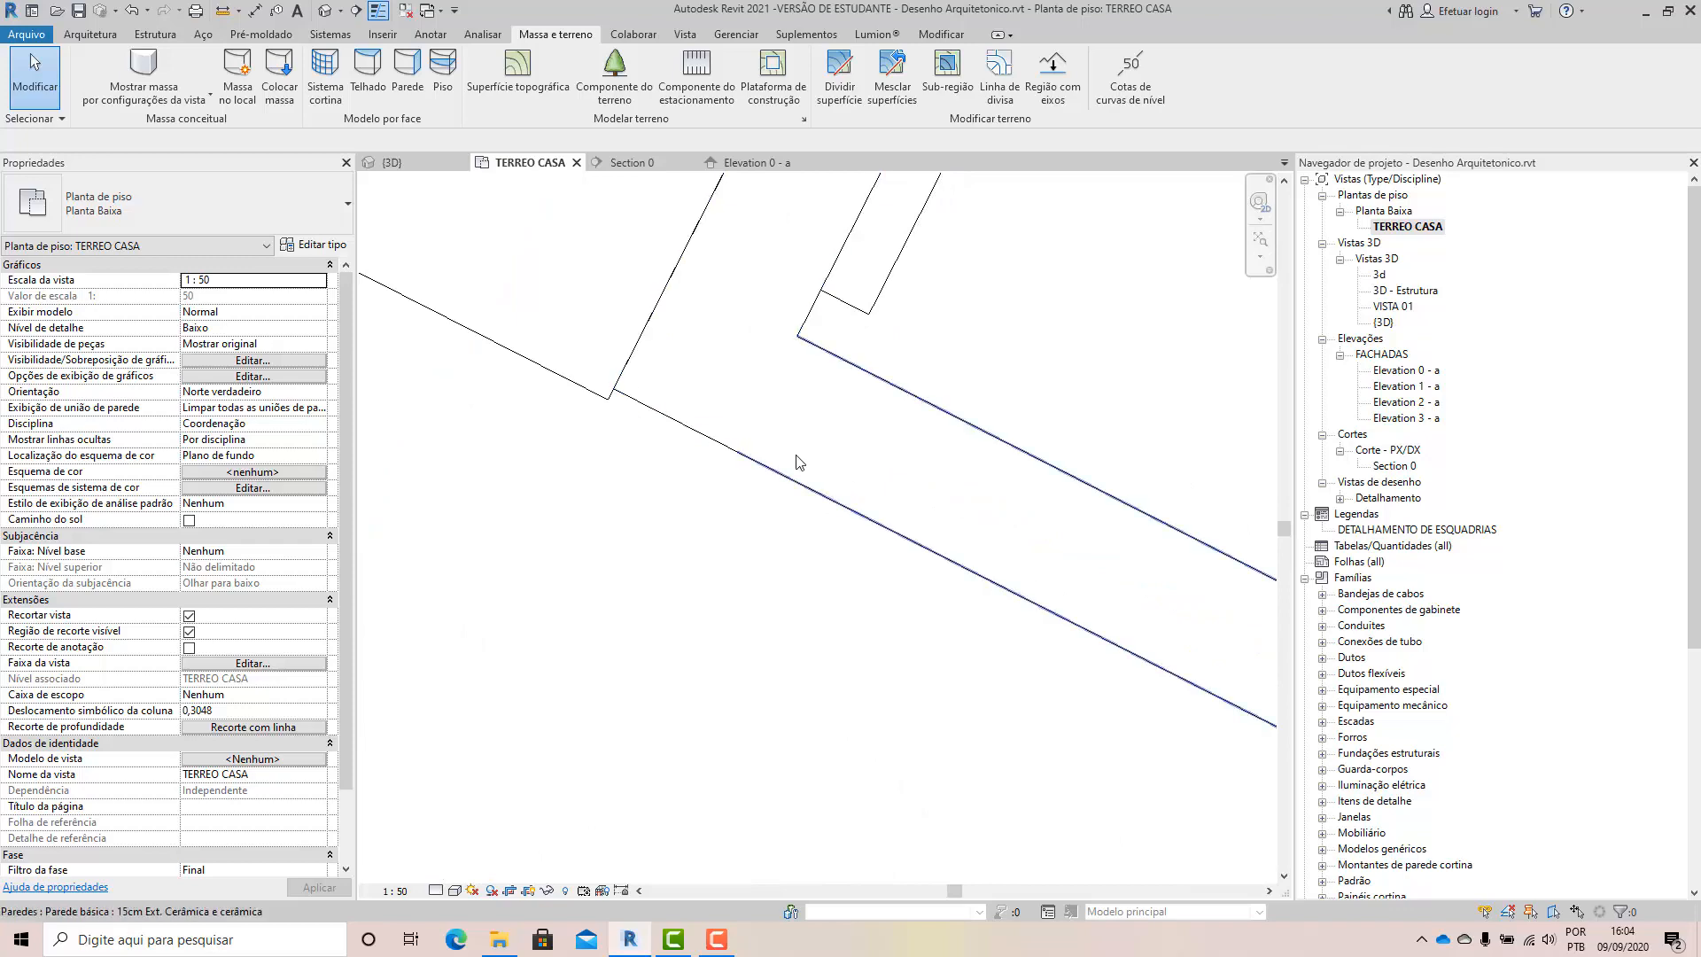
click(837, 468)
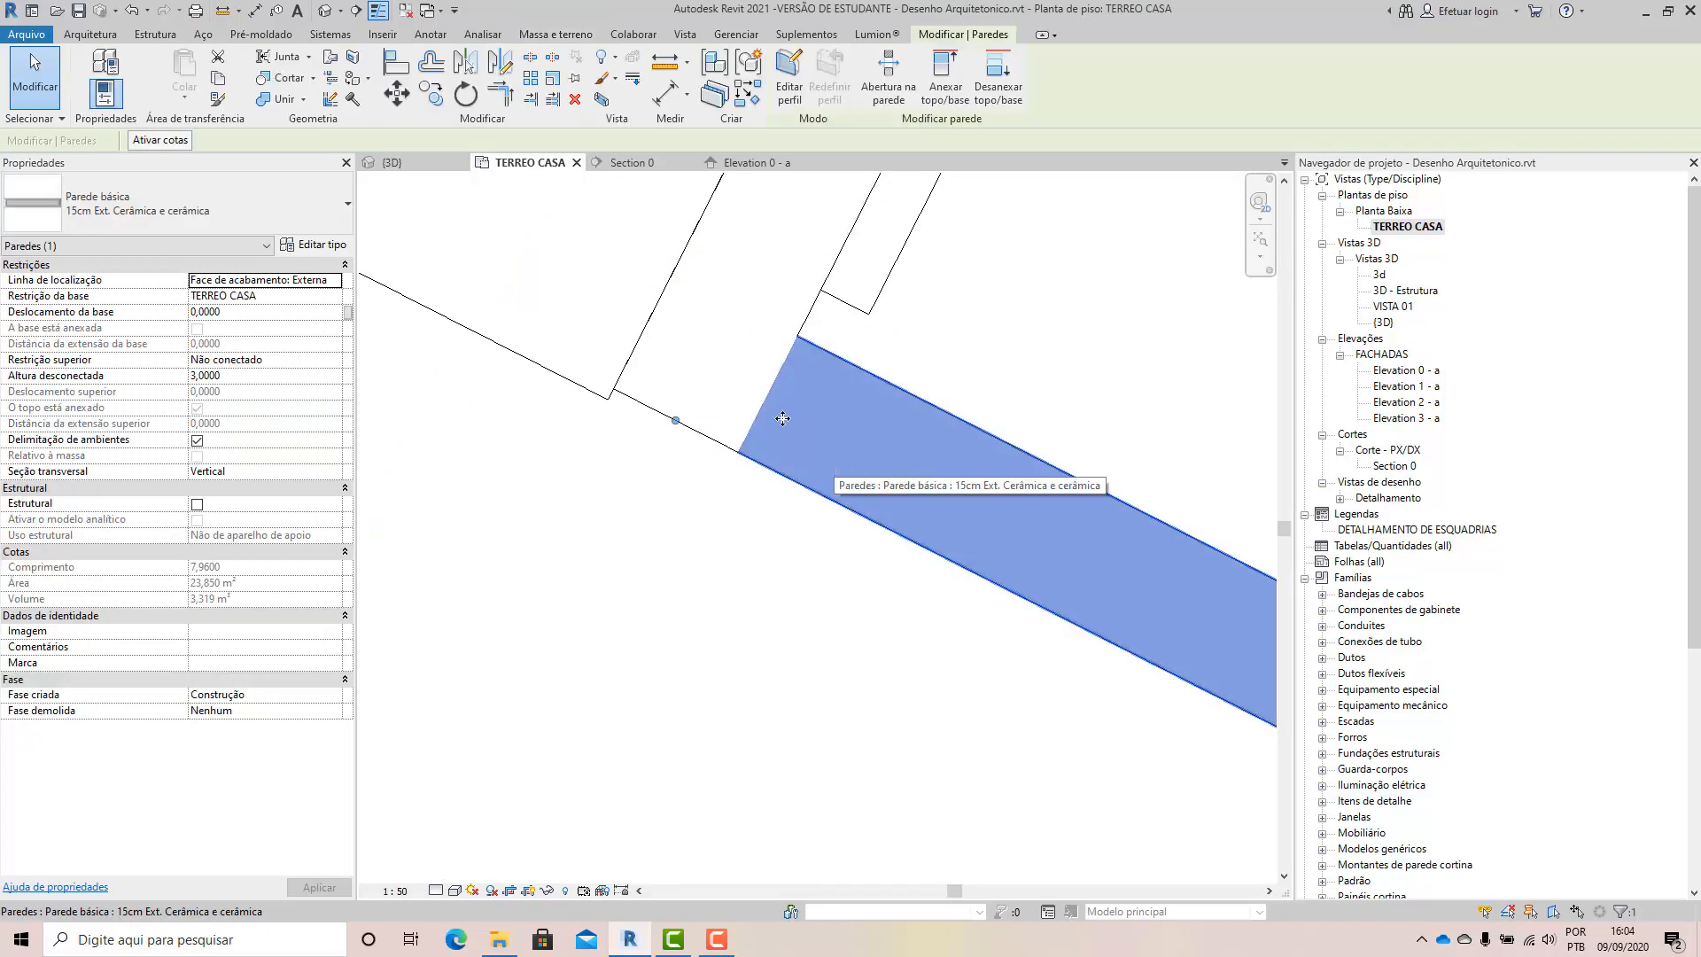
click(749, 322)
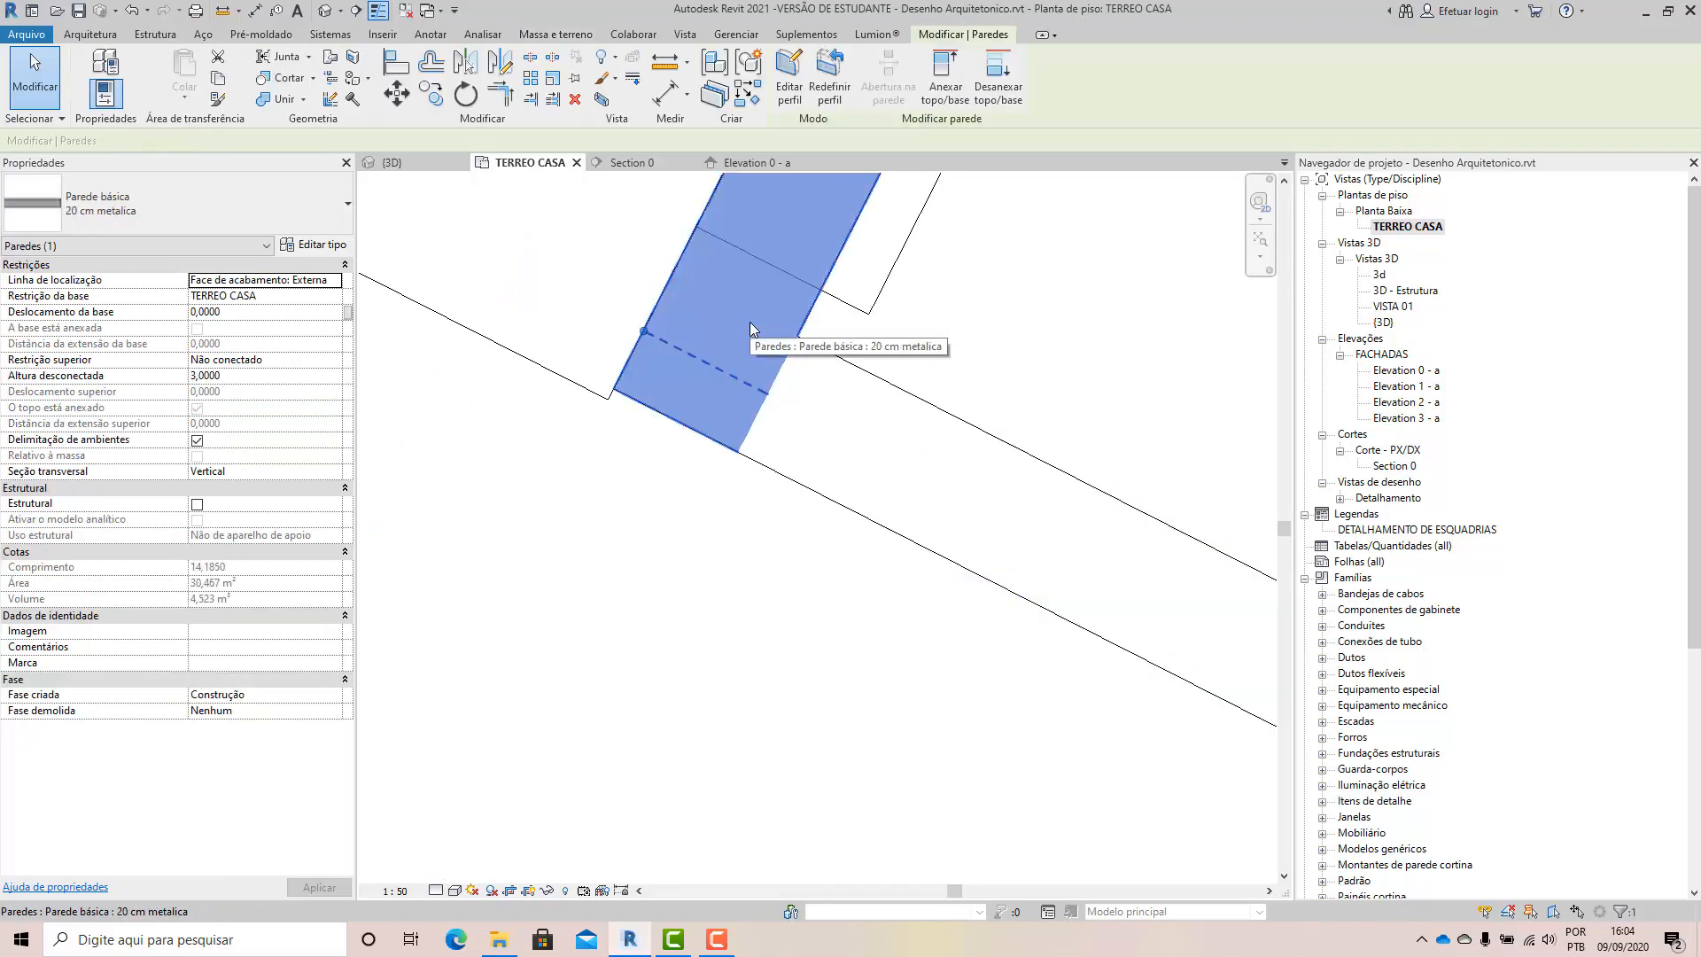
click(227, 219)
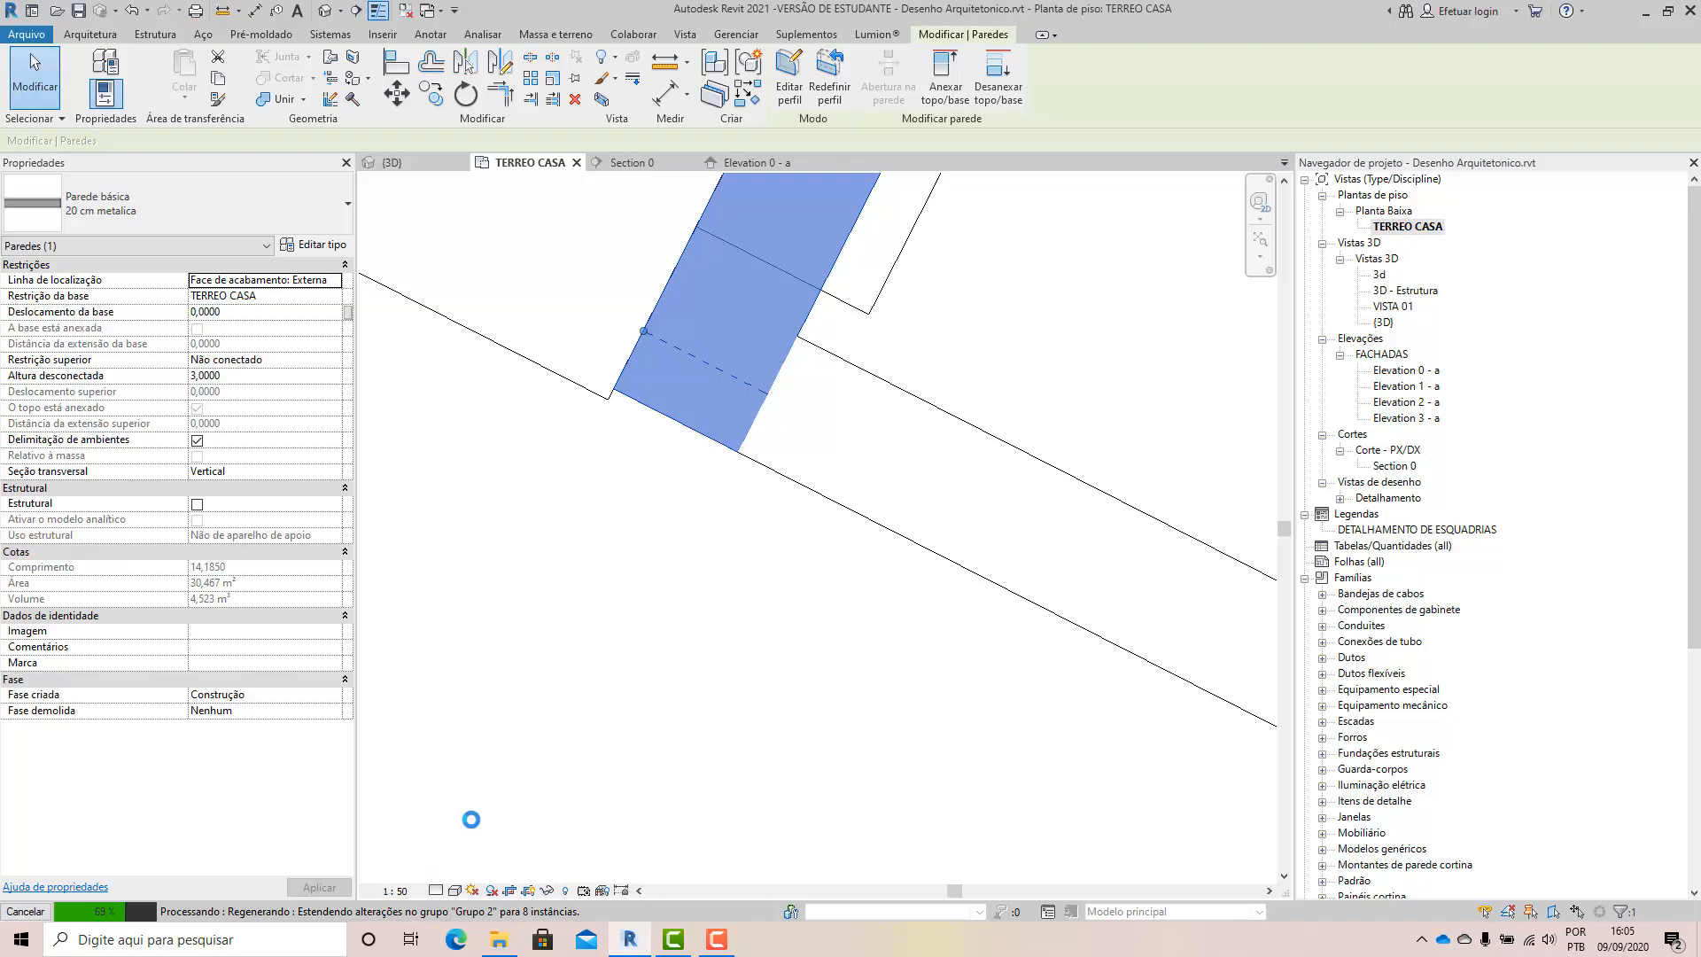
click(717, 940)
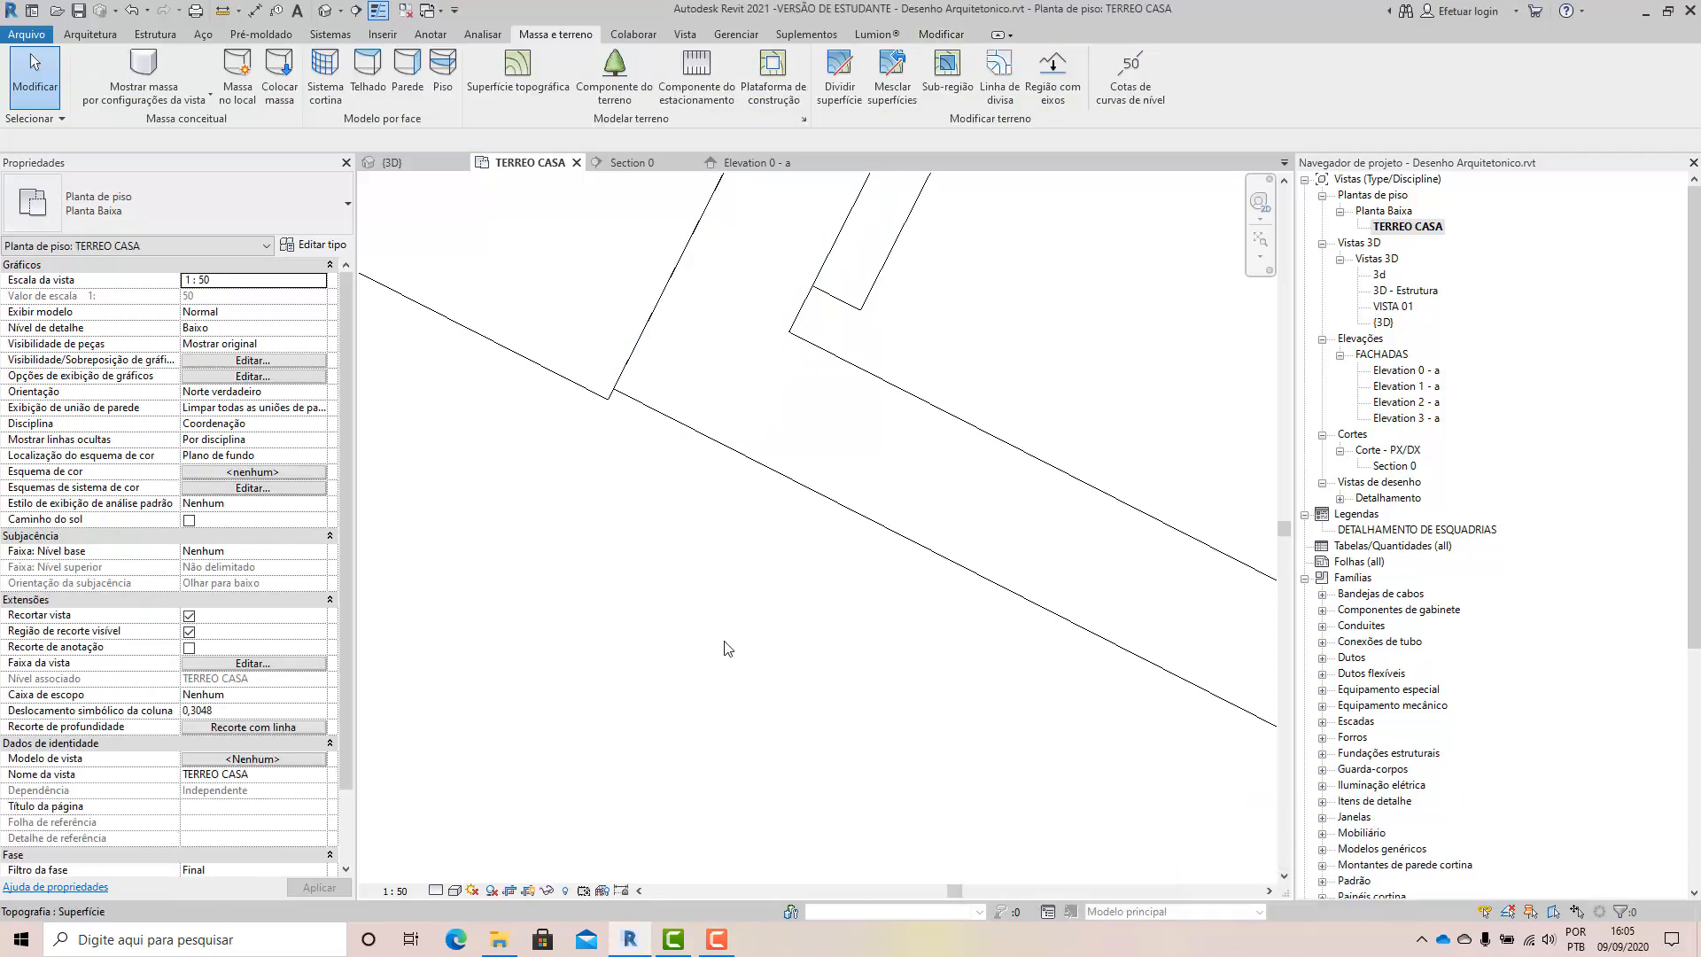
Set the view scale of the TERREO CASA floor plan to 1:100.
scroll(701, 724, down, 4)
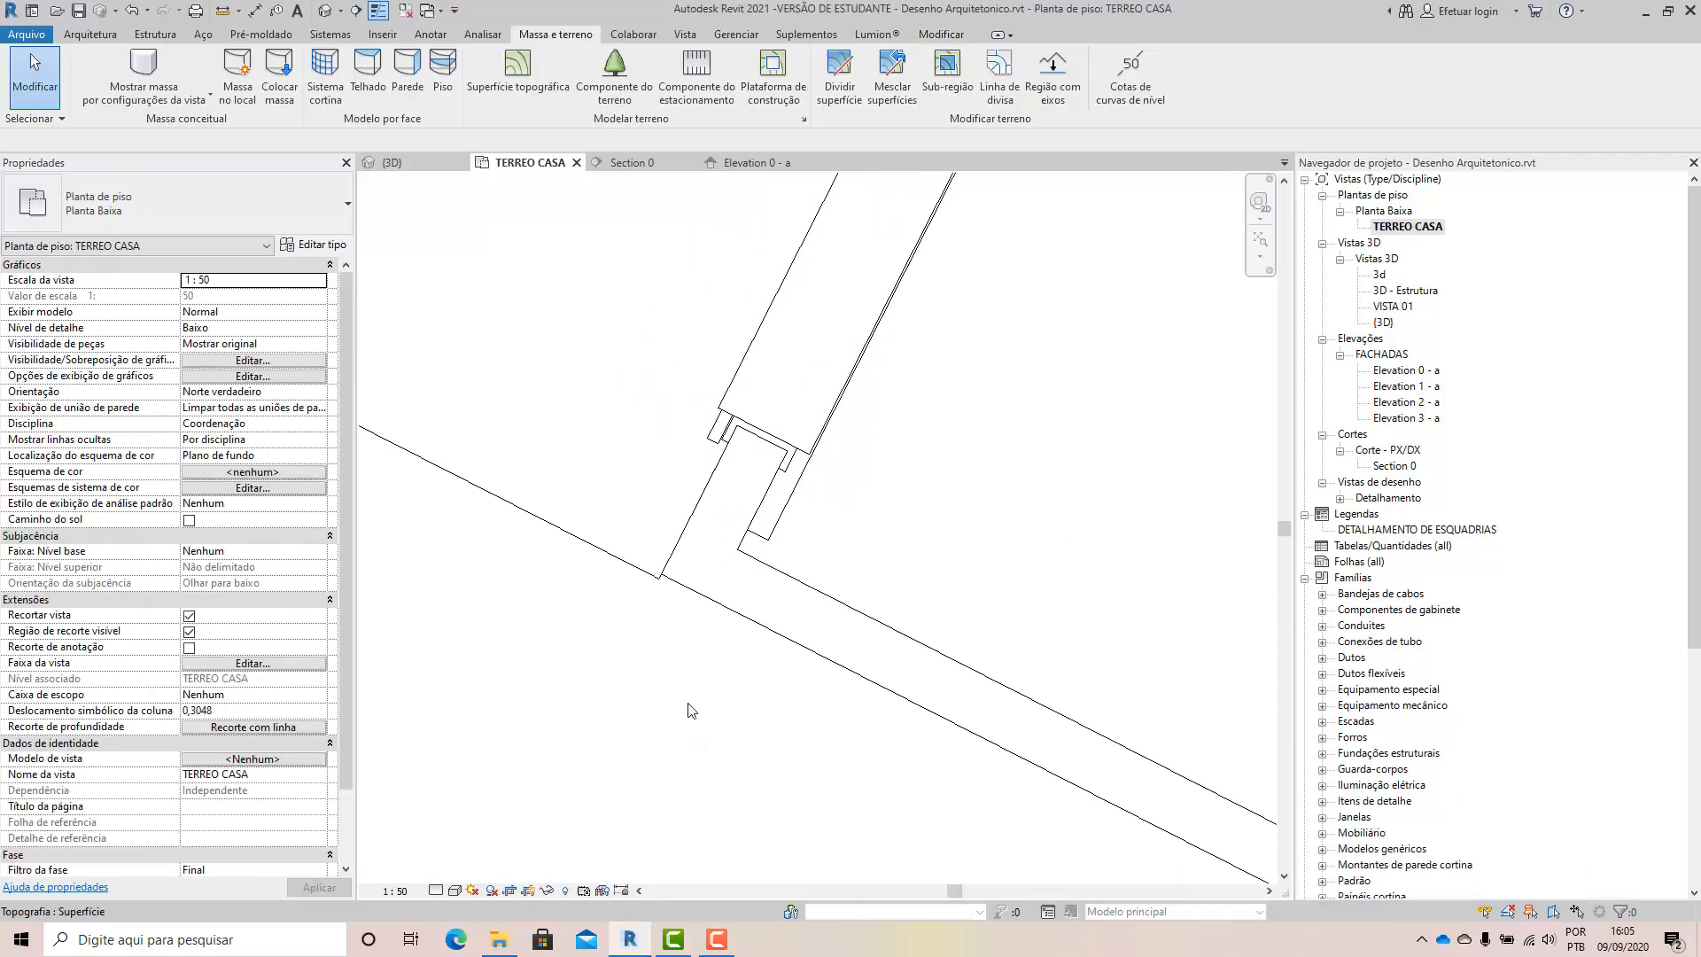
middle_drag(671, 683, 387, 880)
click(395, 890)
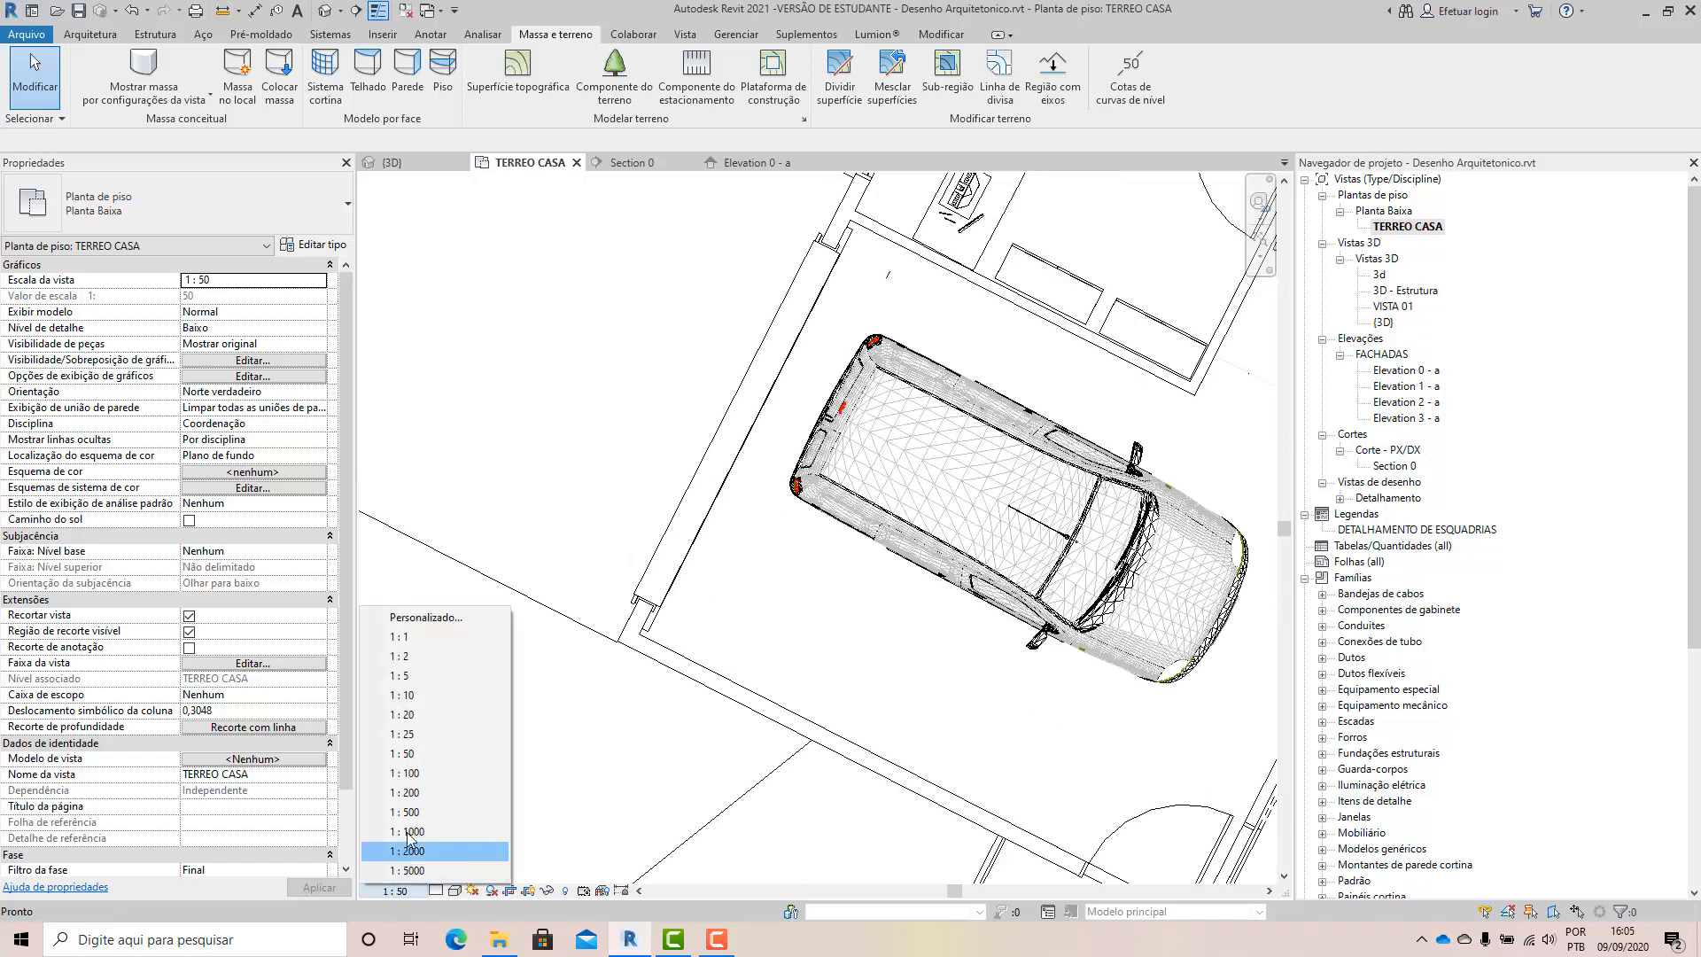
click(401, 773)
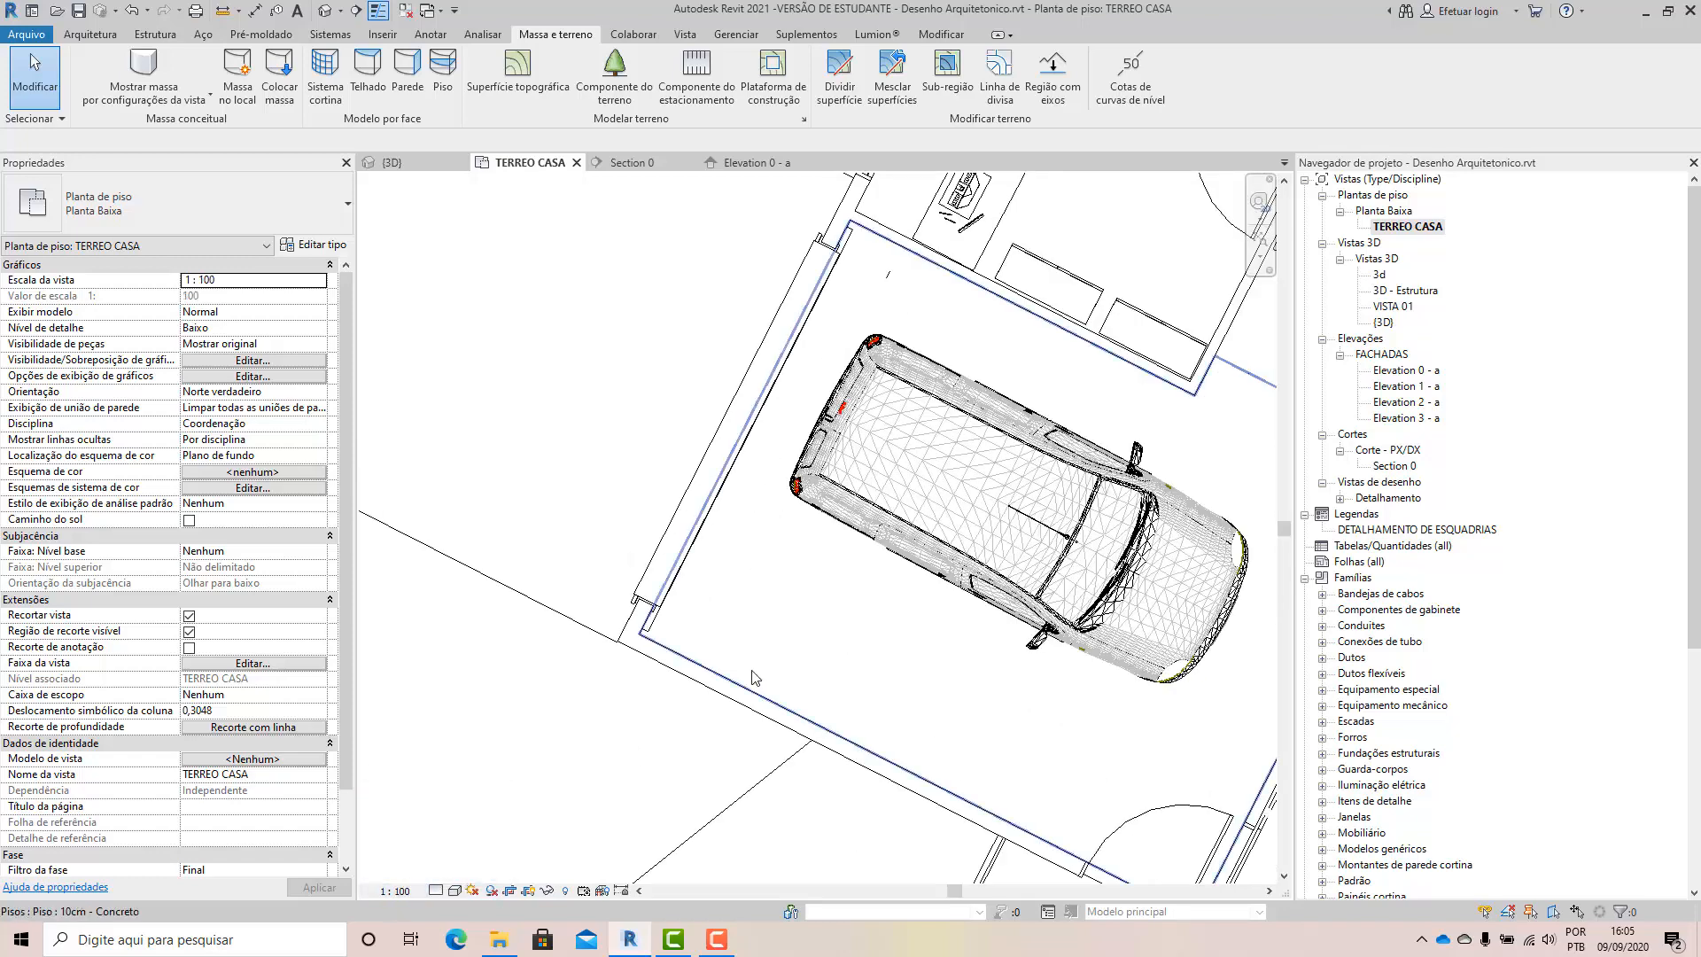
Try a custom view scale of 1:75 on the TERREO CASA floor plan, and set the scale back to 1:50.
scroll(638, 750, up, 1)
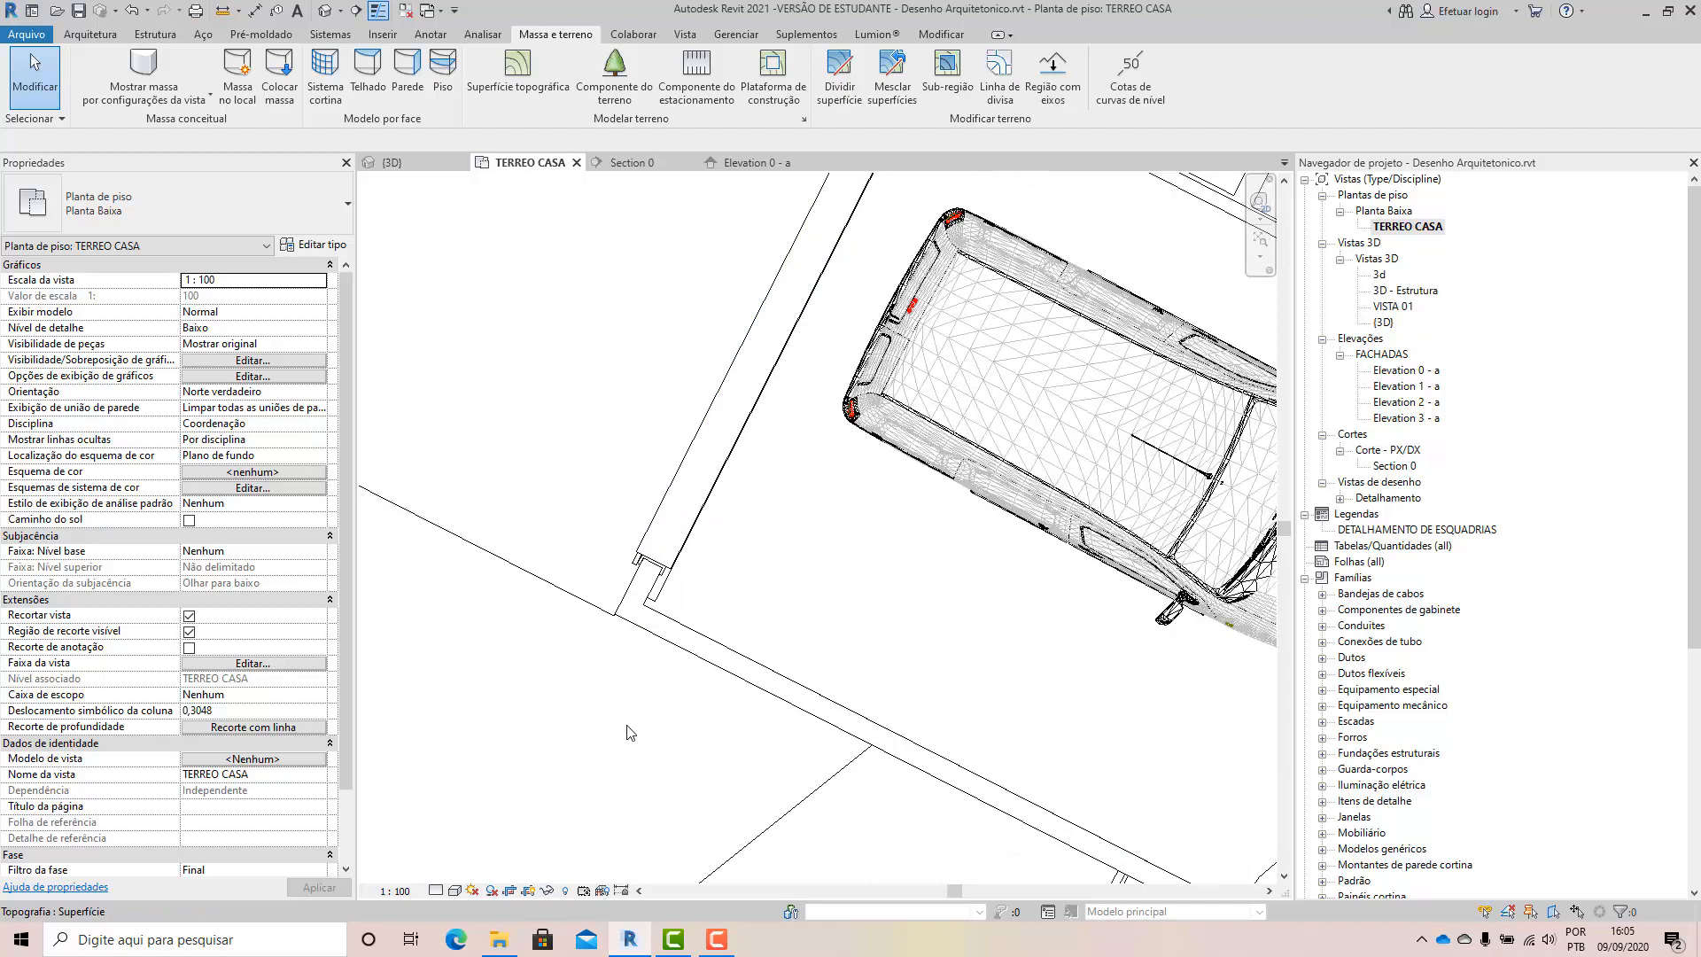
scroll(638, 751, down, 2)
click(395, 891)
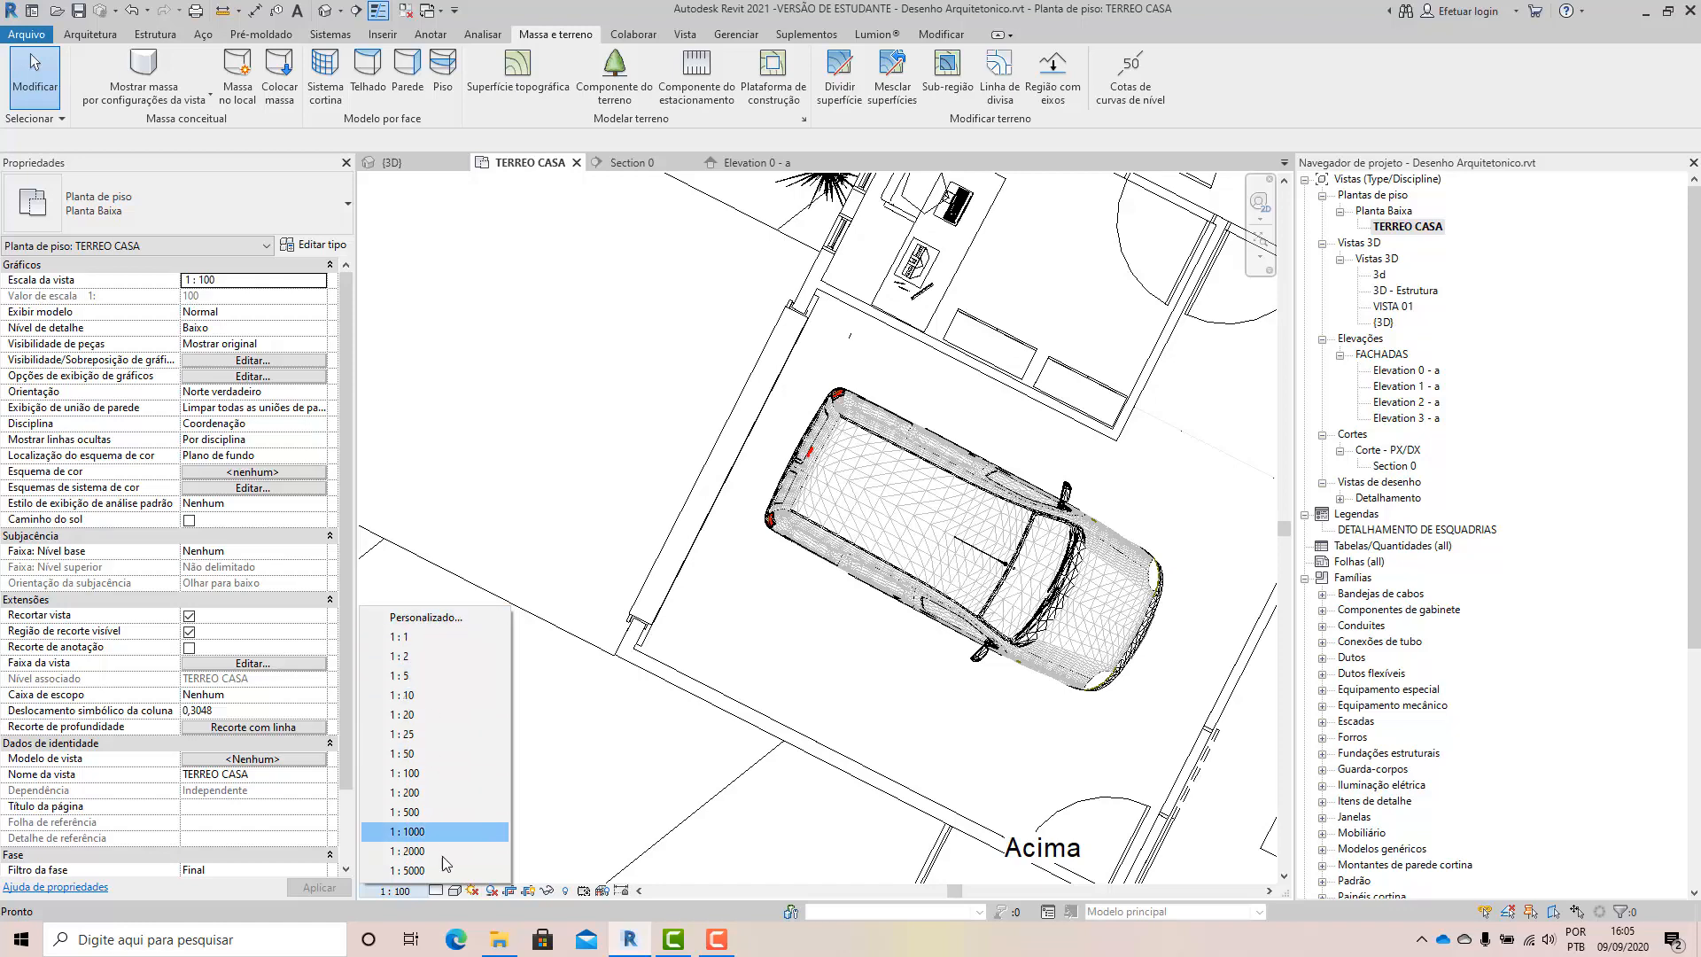
click(422, 620)
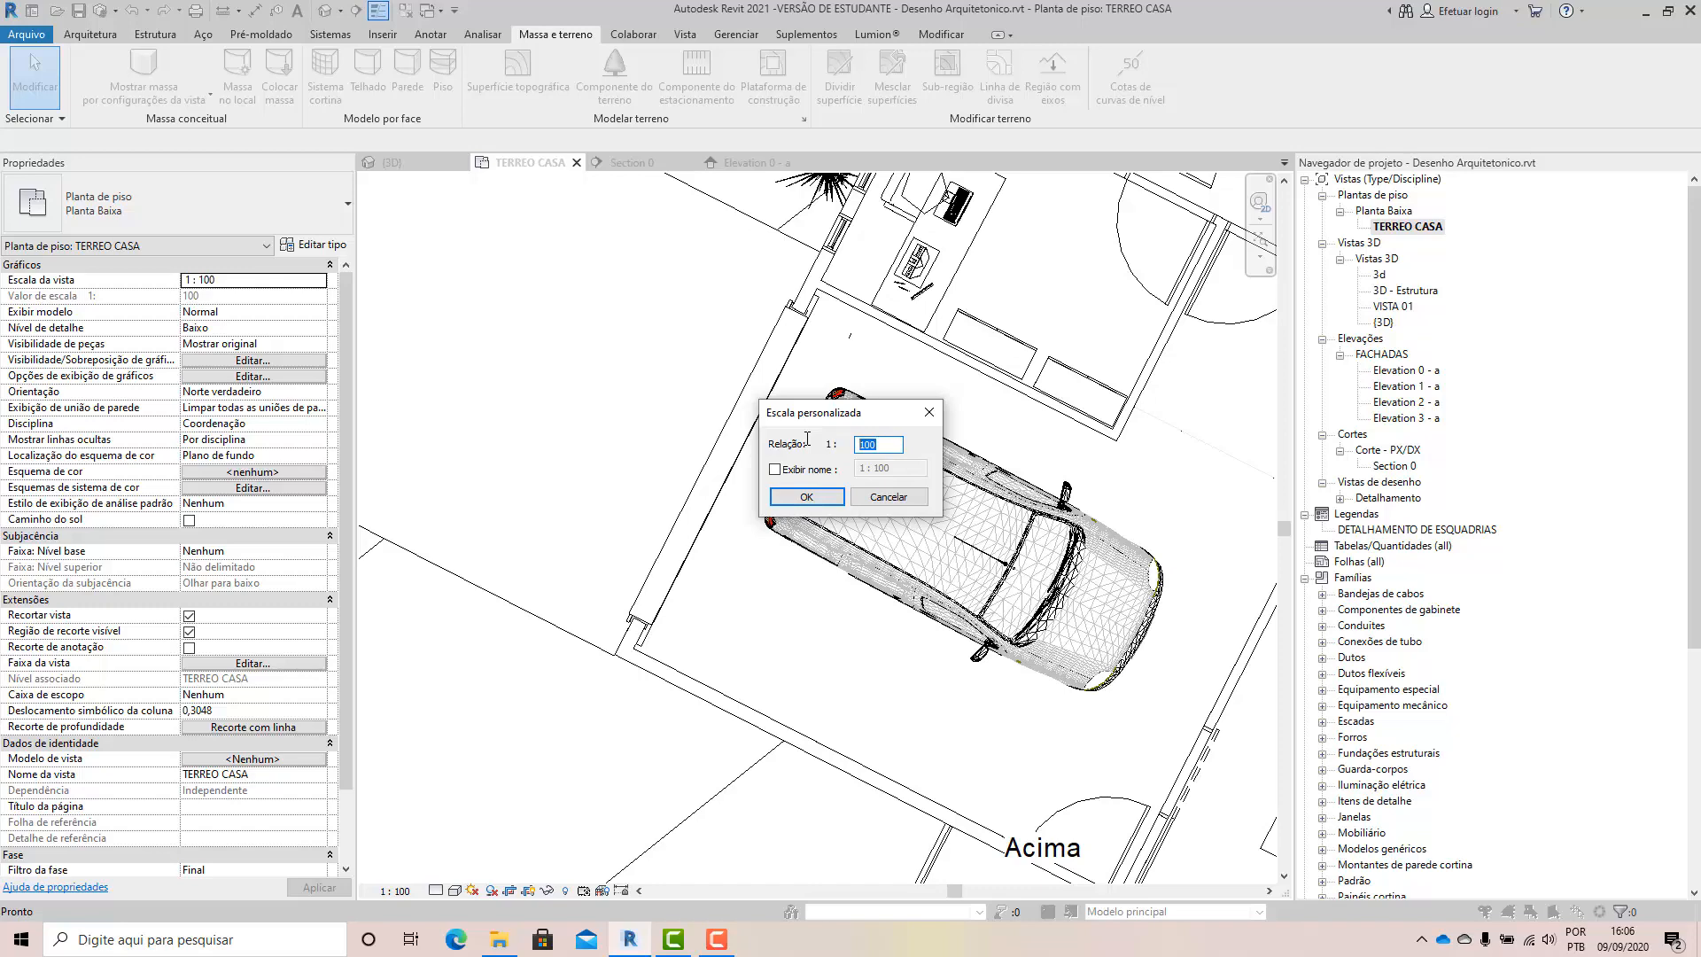
click(806, 496)
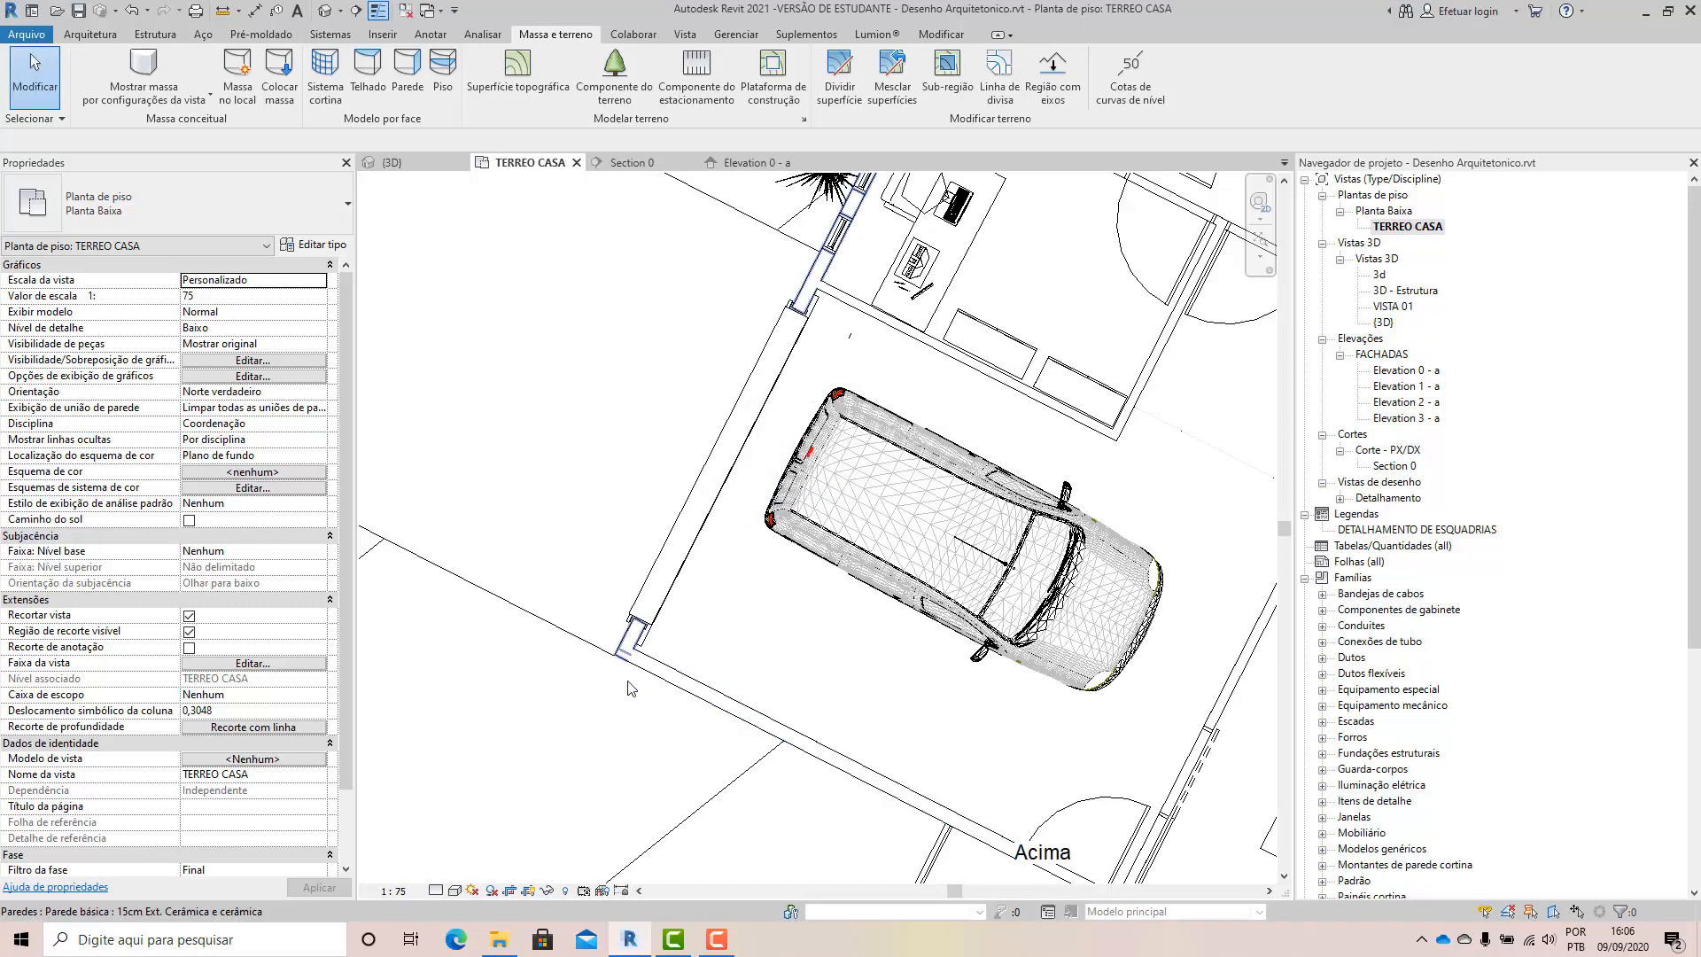
click(394, 890)
click(426, 754)
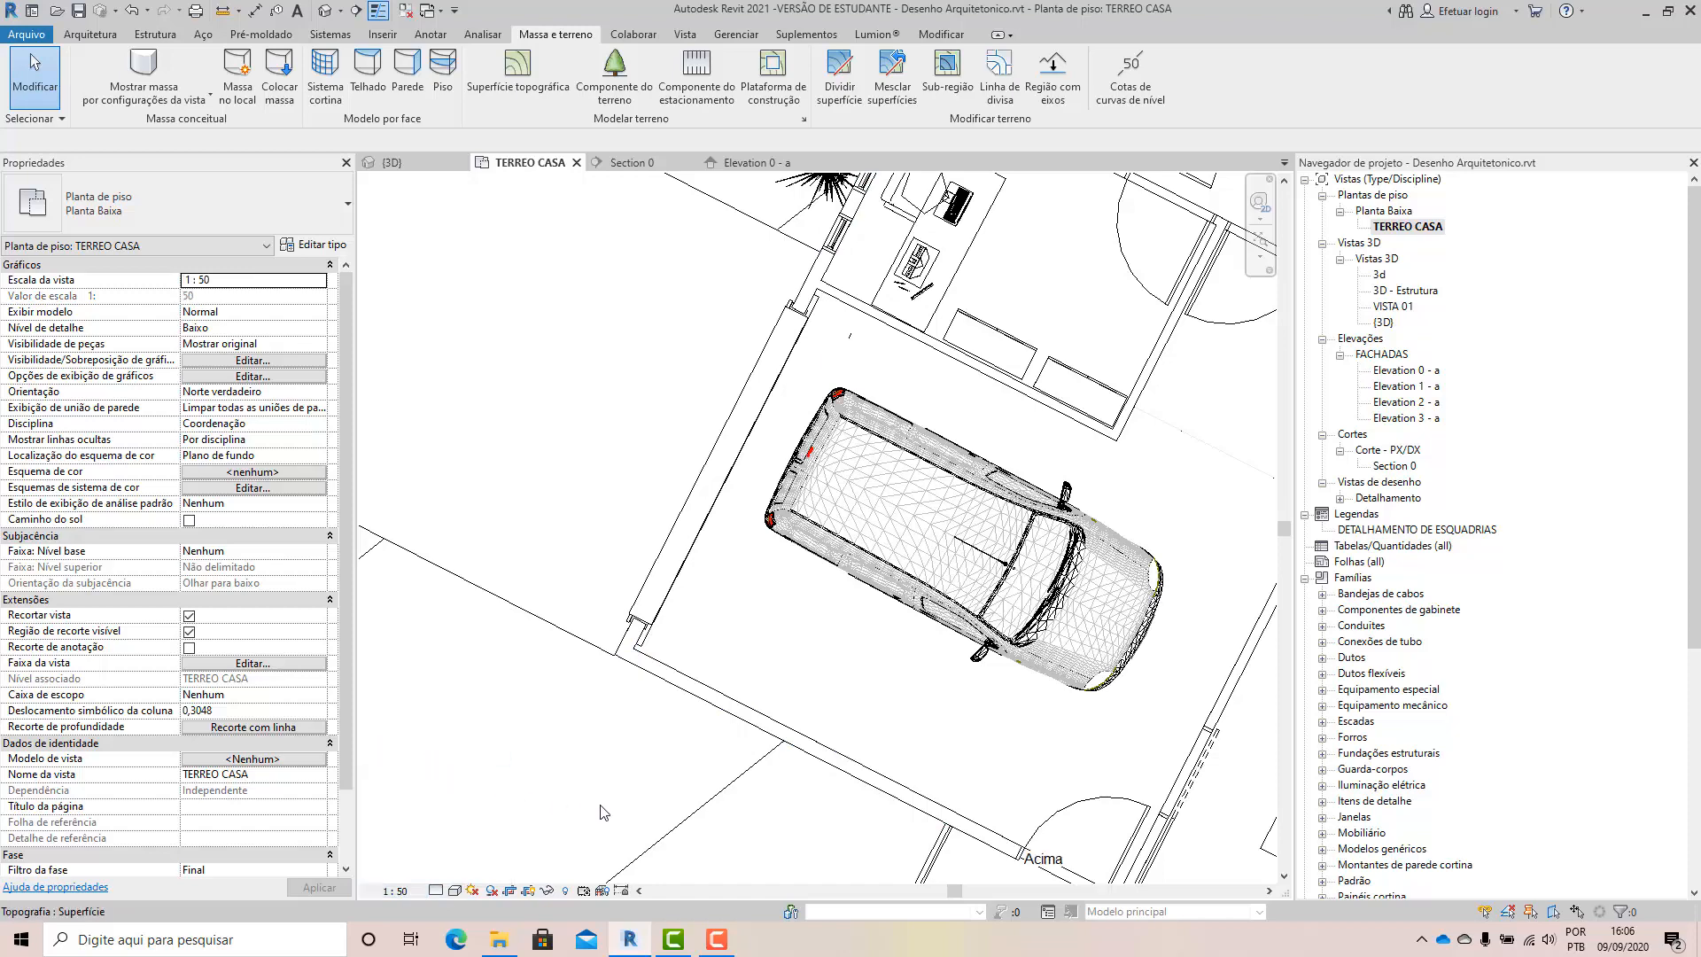
Set the floor plan's detail level to Médio to display the wall layers.
scroll(602, 812, up, 5)
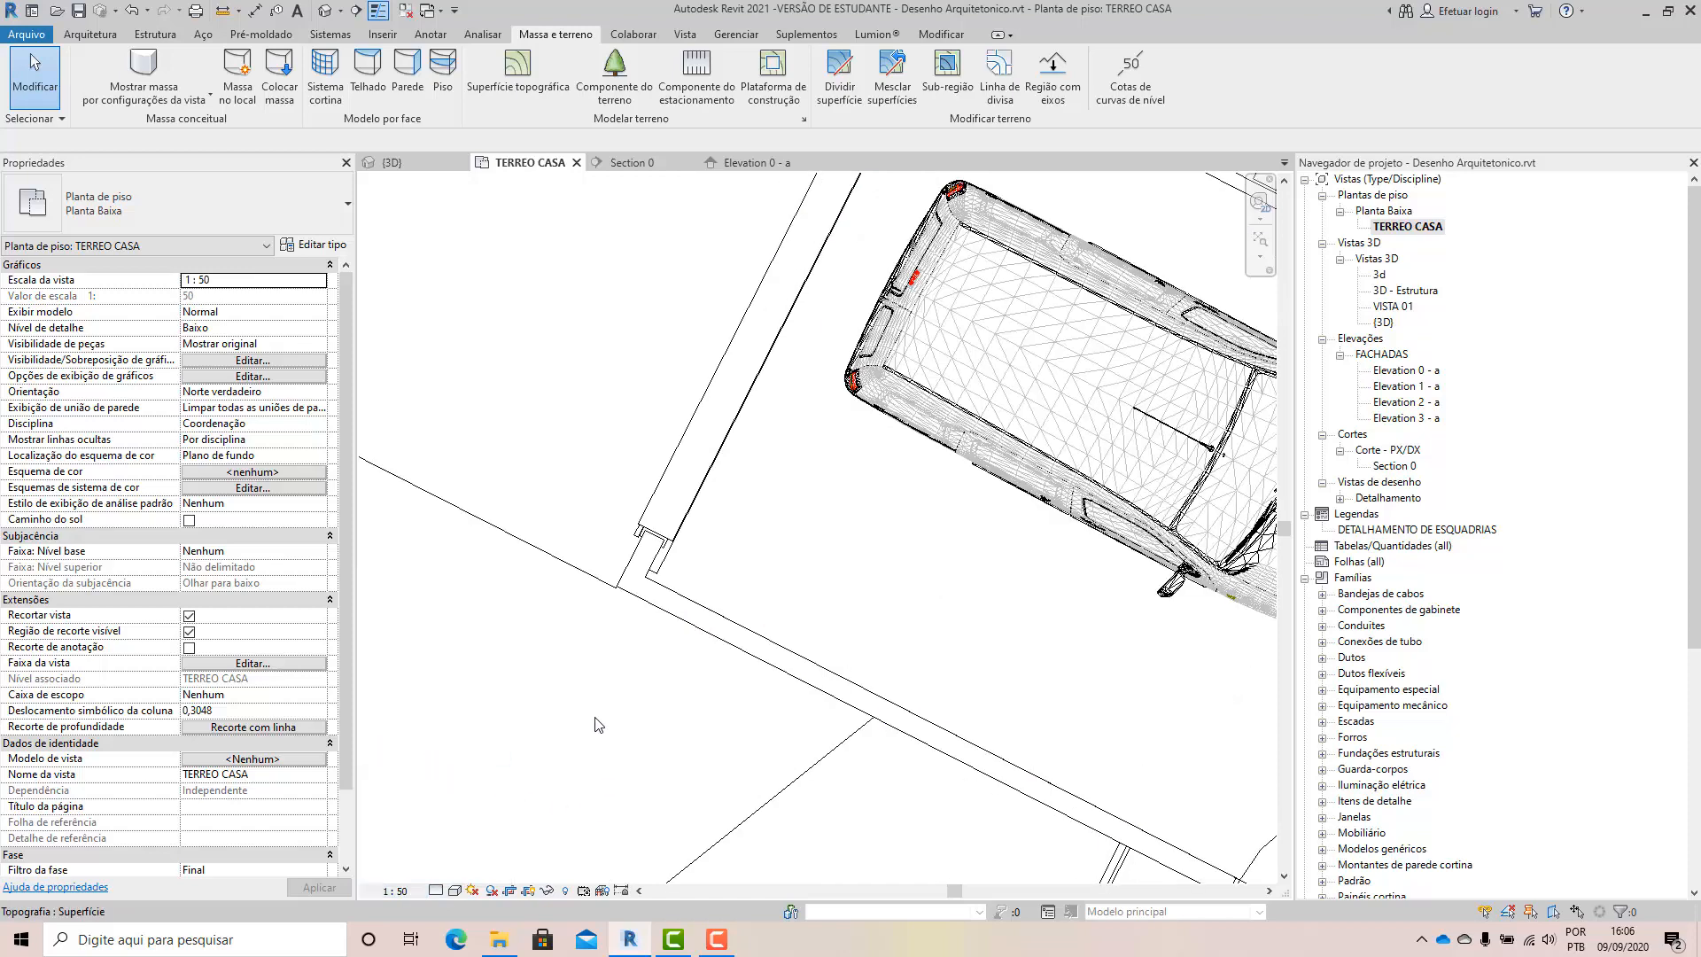
click(437, 889)
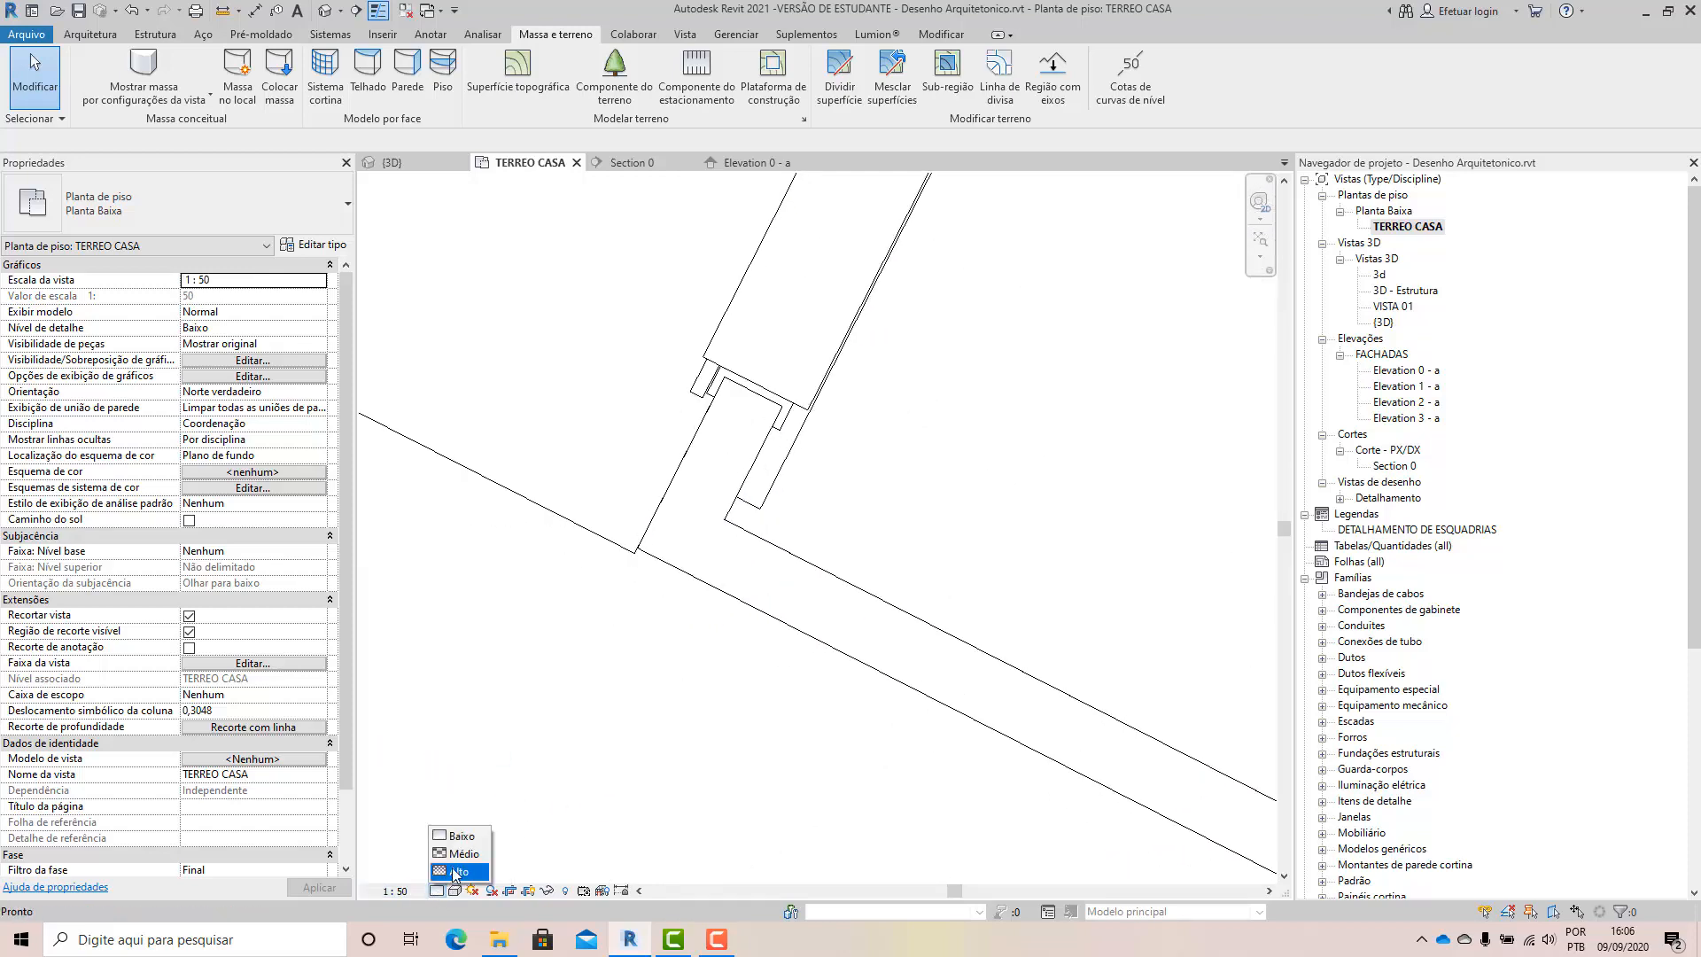
click(454, 860)
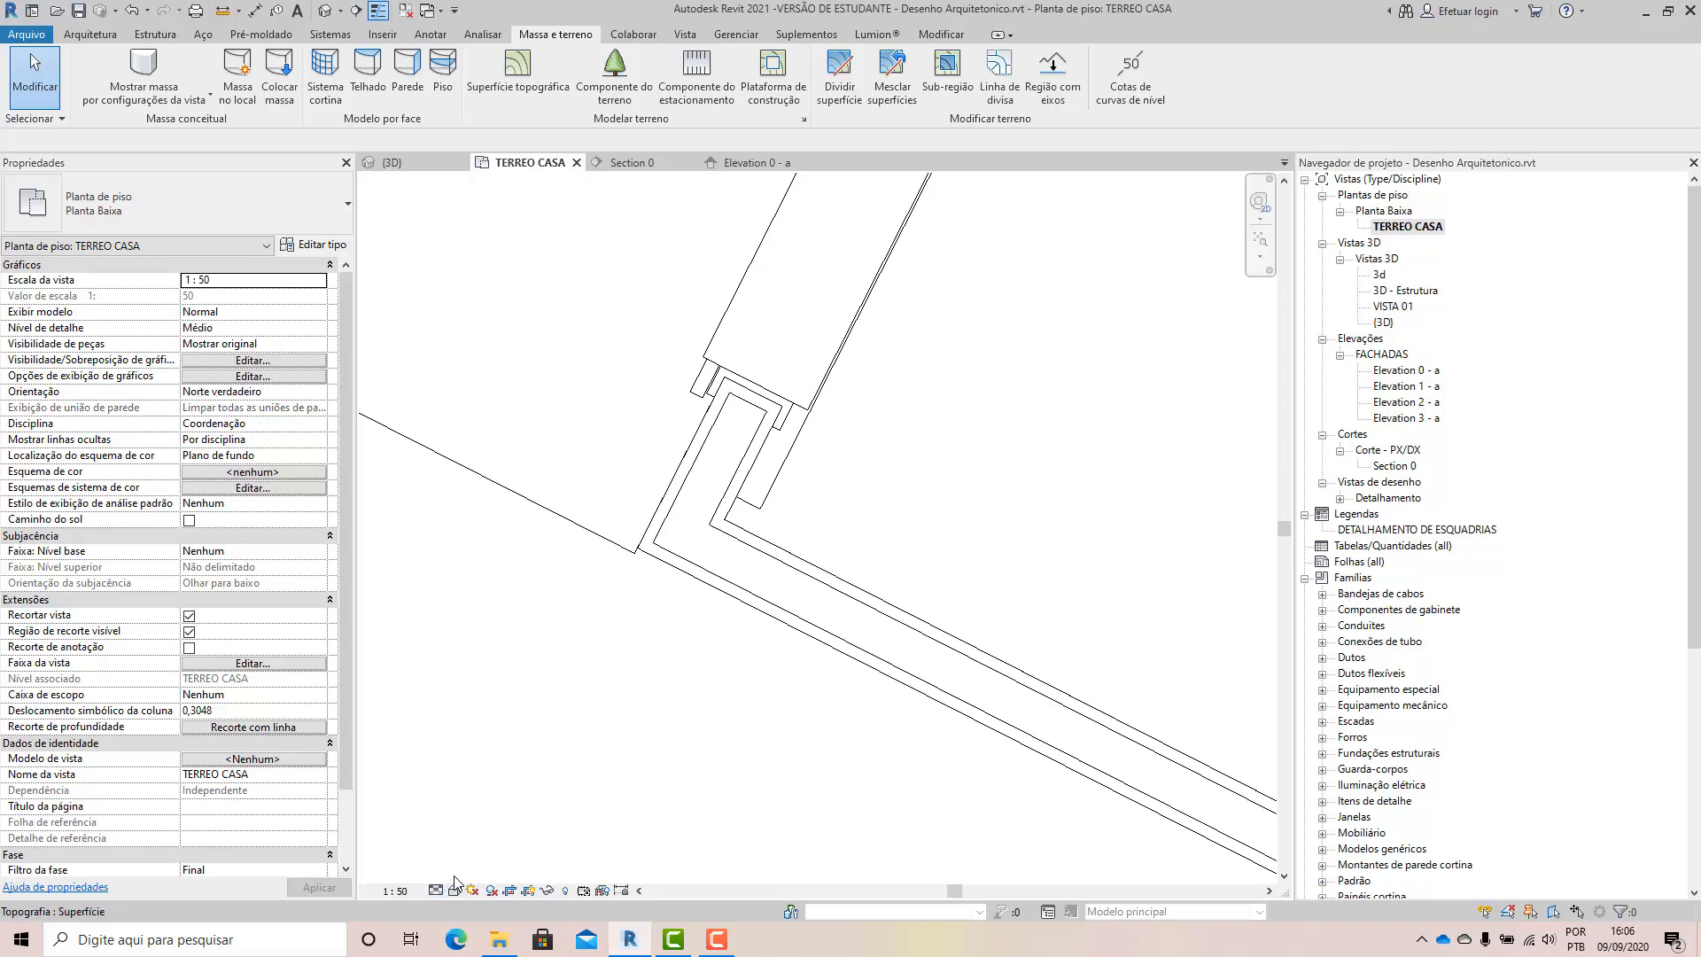
Examine how the garage walls' masonry and plaster layers display at the medium detail level, both close up and across the whole plan.
scroll(576, 705, down, 3)
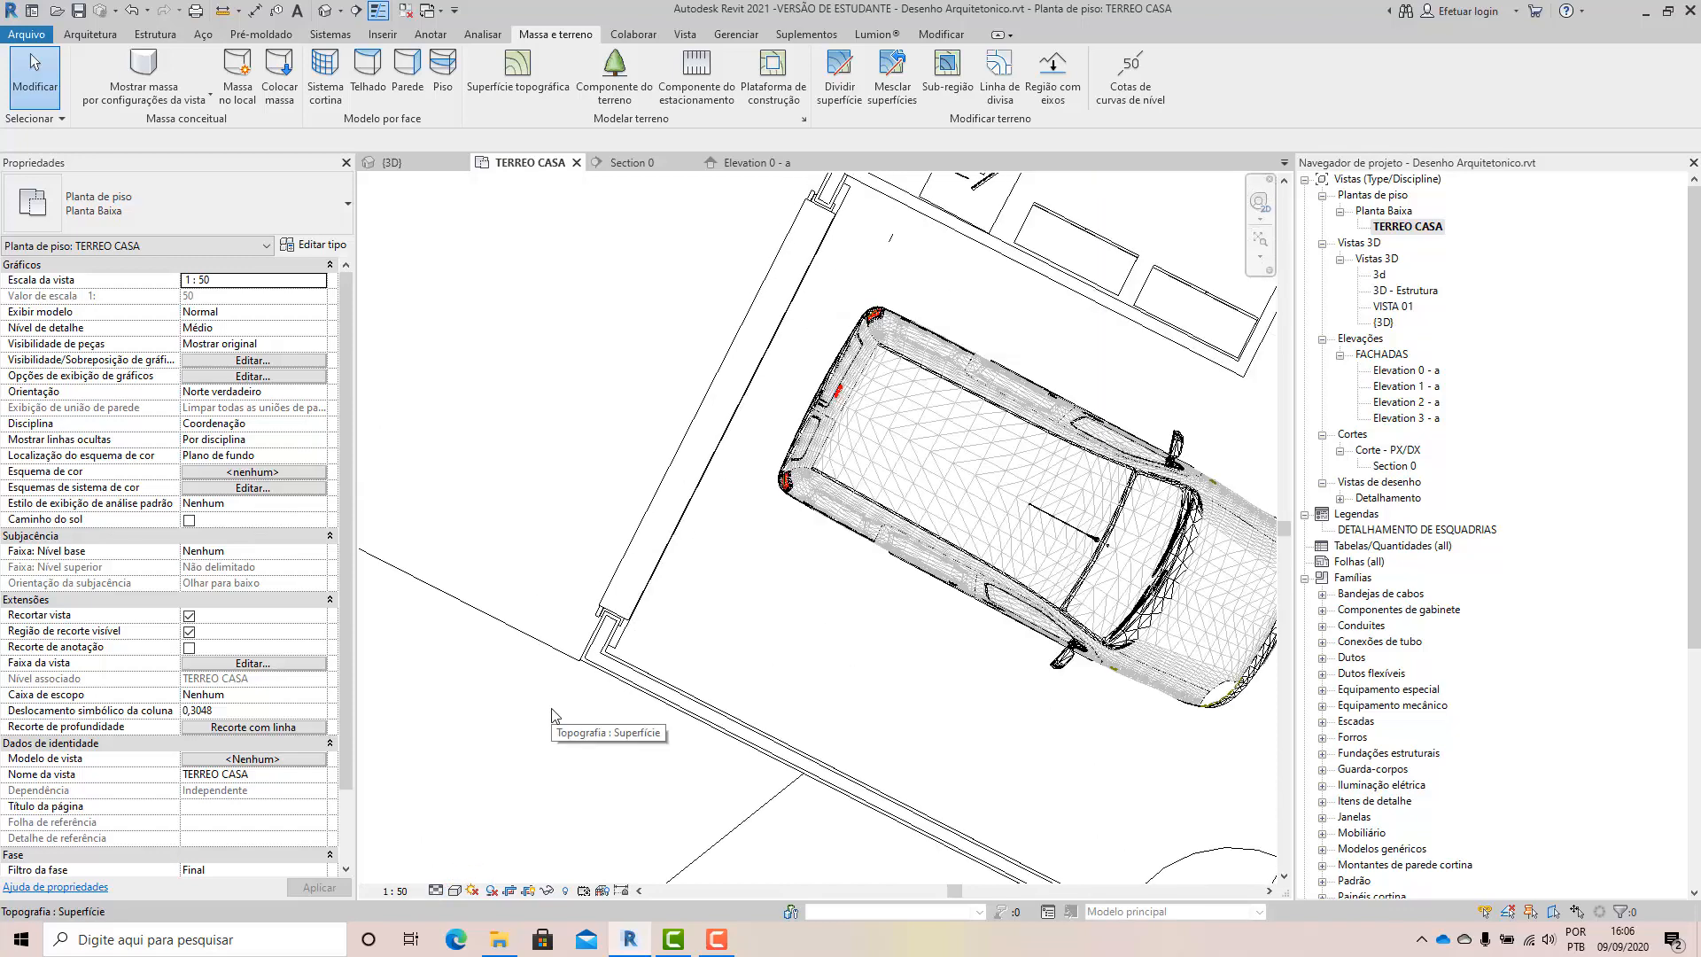
scroll(552, 714, down, 2)
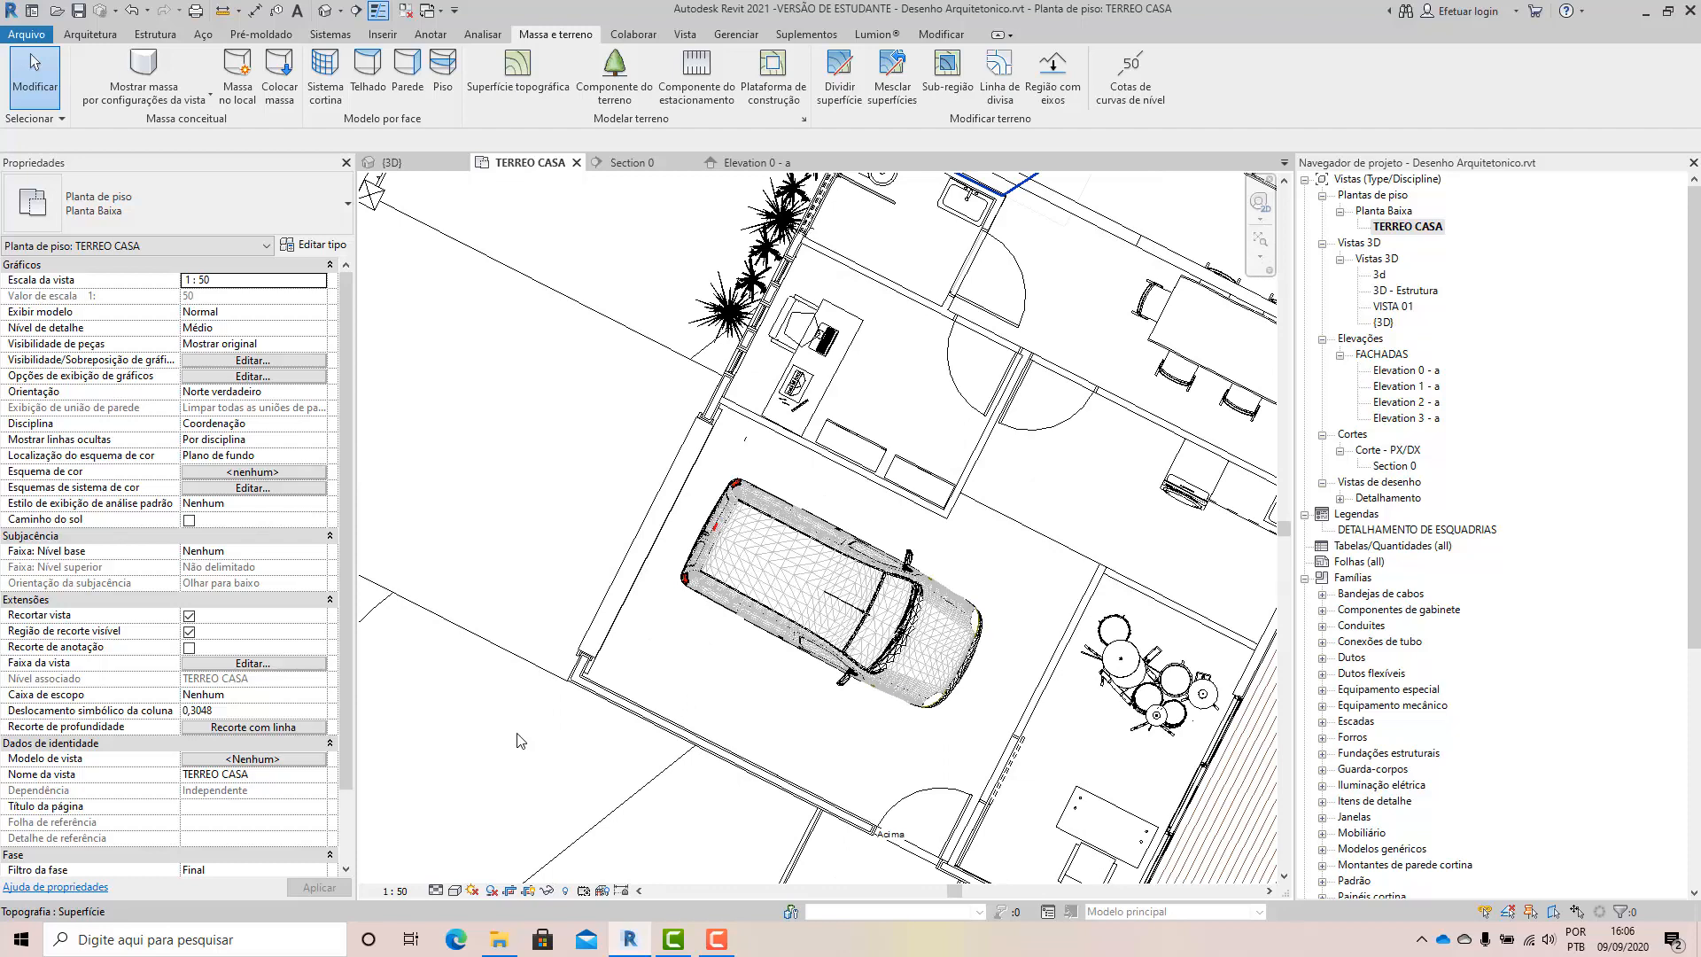
scroll(523, 741, down, 3)
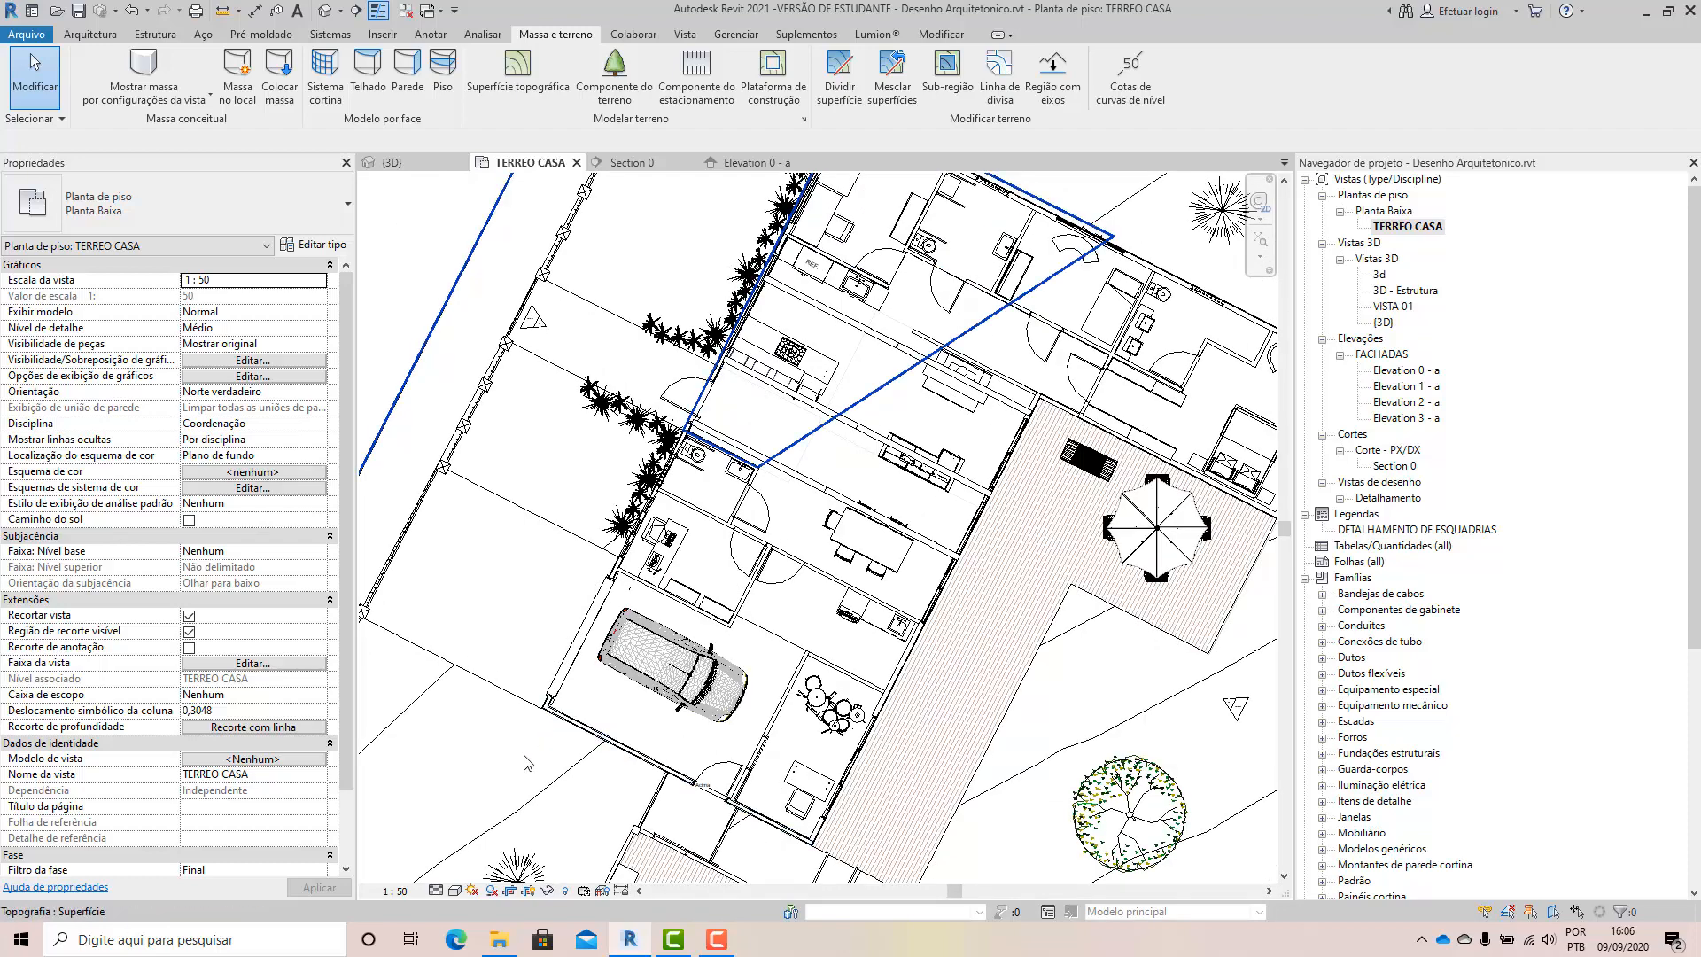
scroll(522, 761, up, 5)
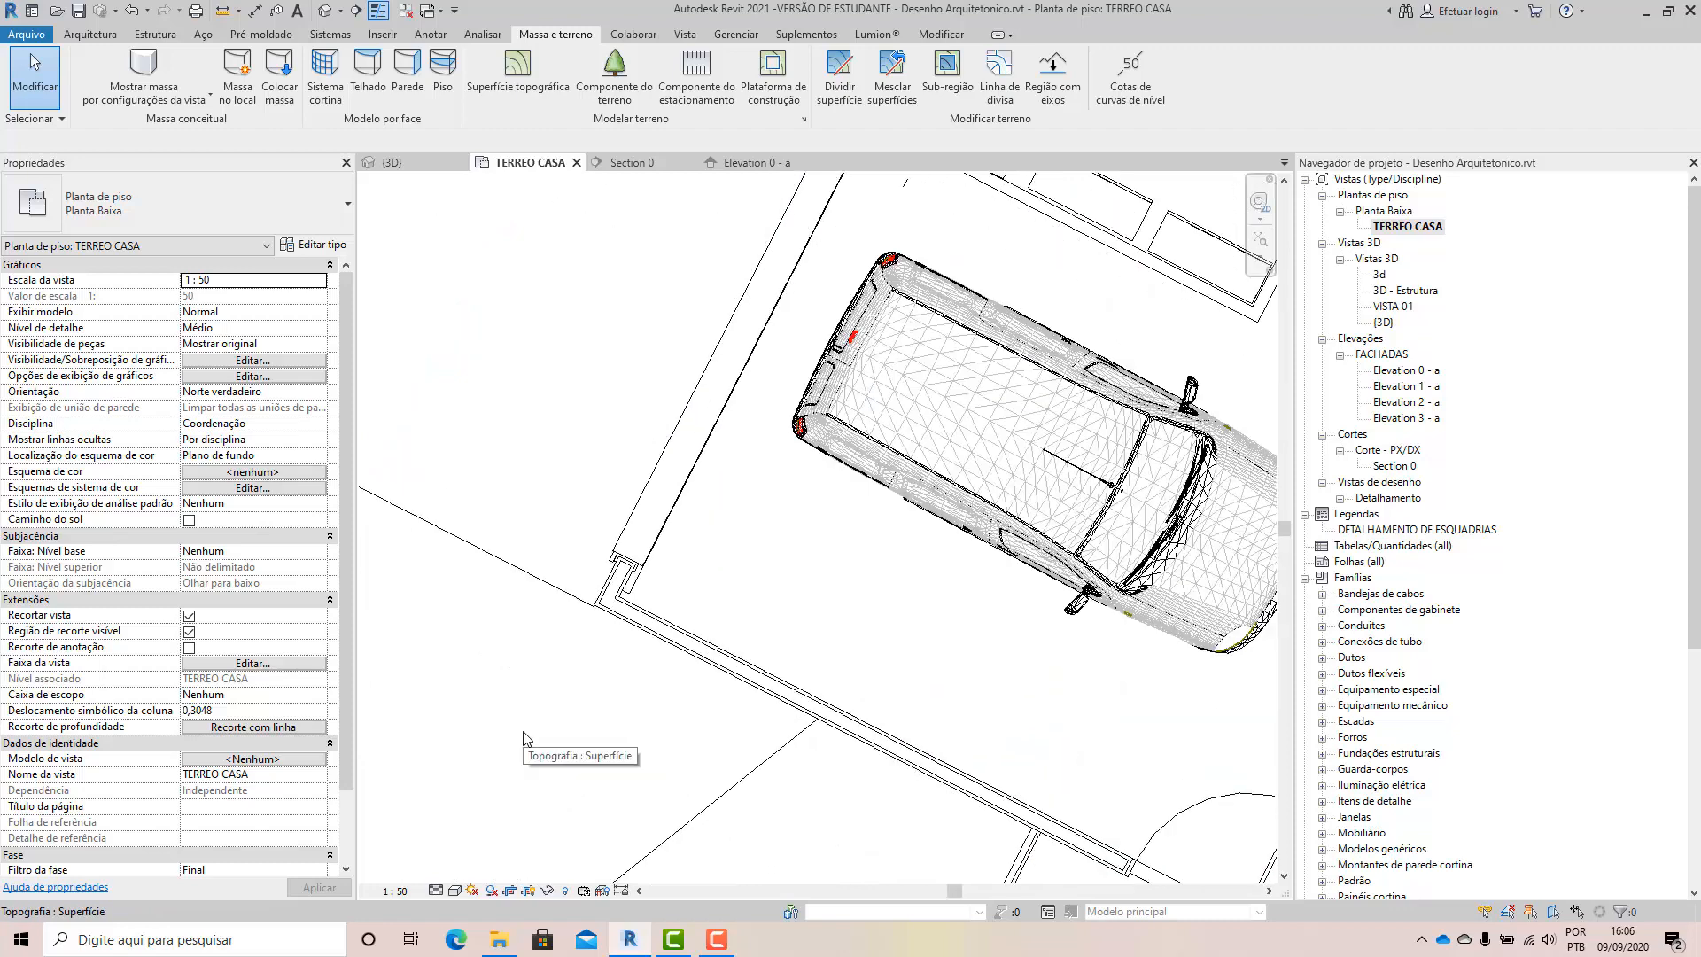
scroll(601, 675, up, 2)
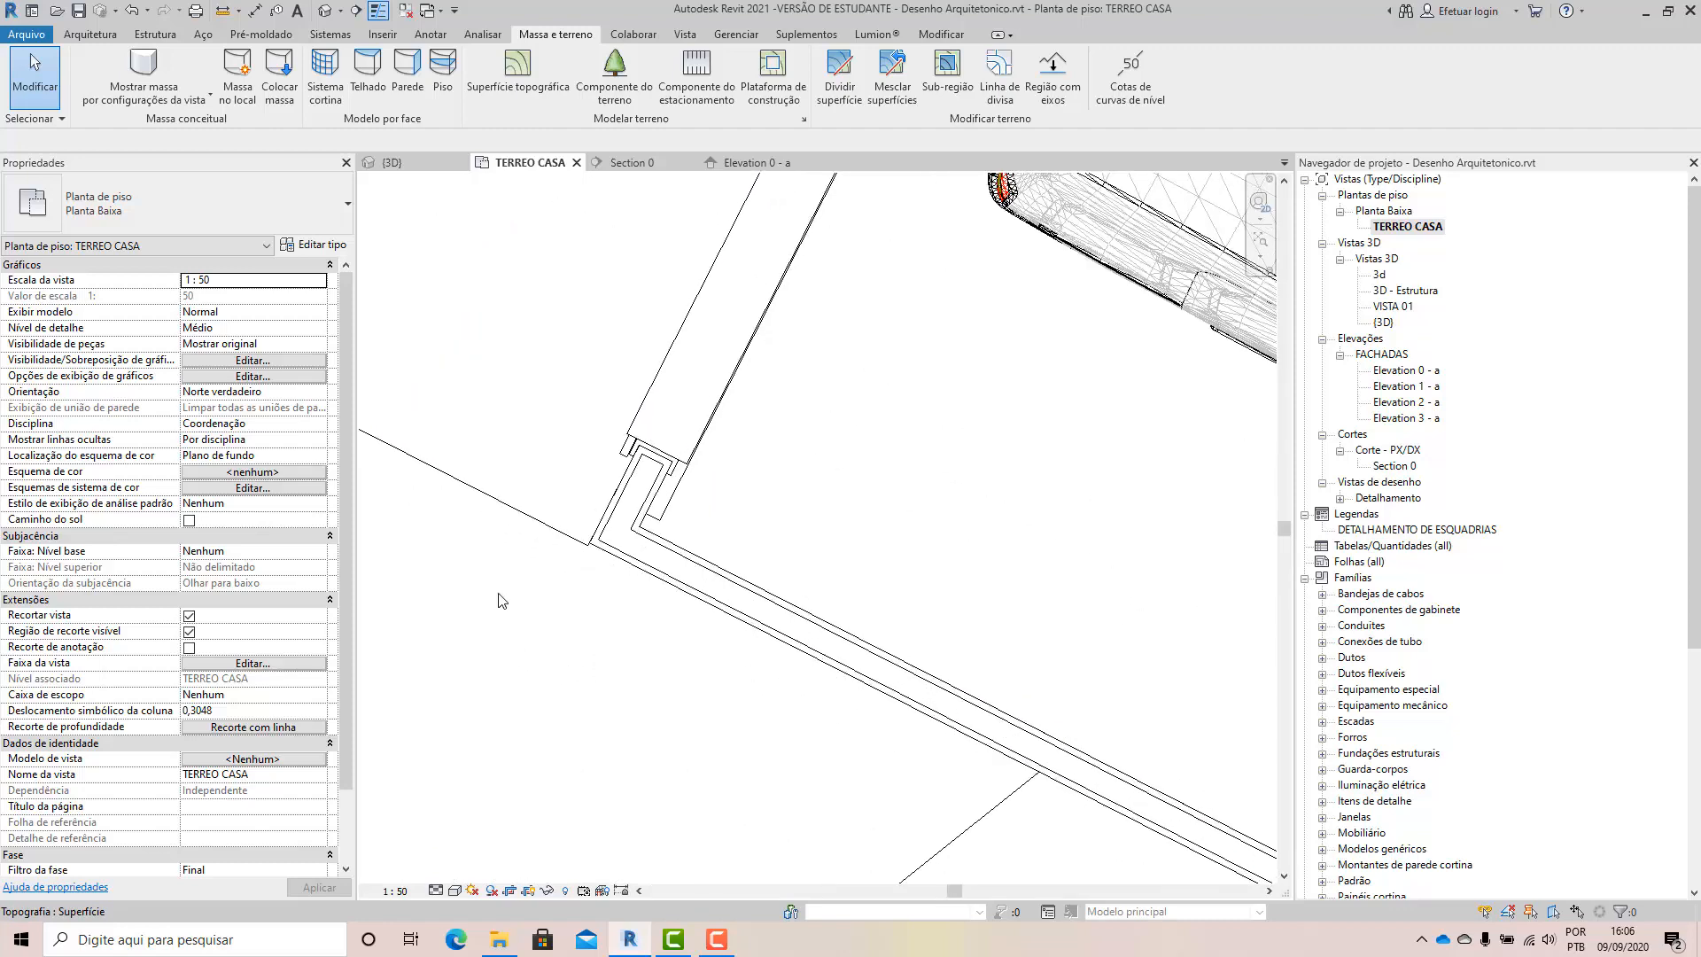
scroll(503, 600, down, 4)
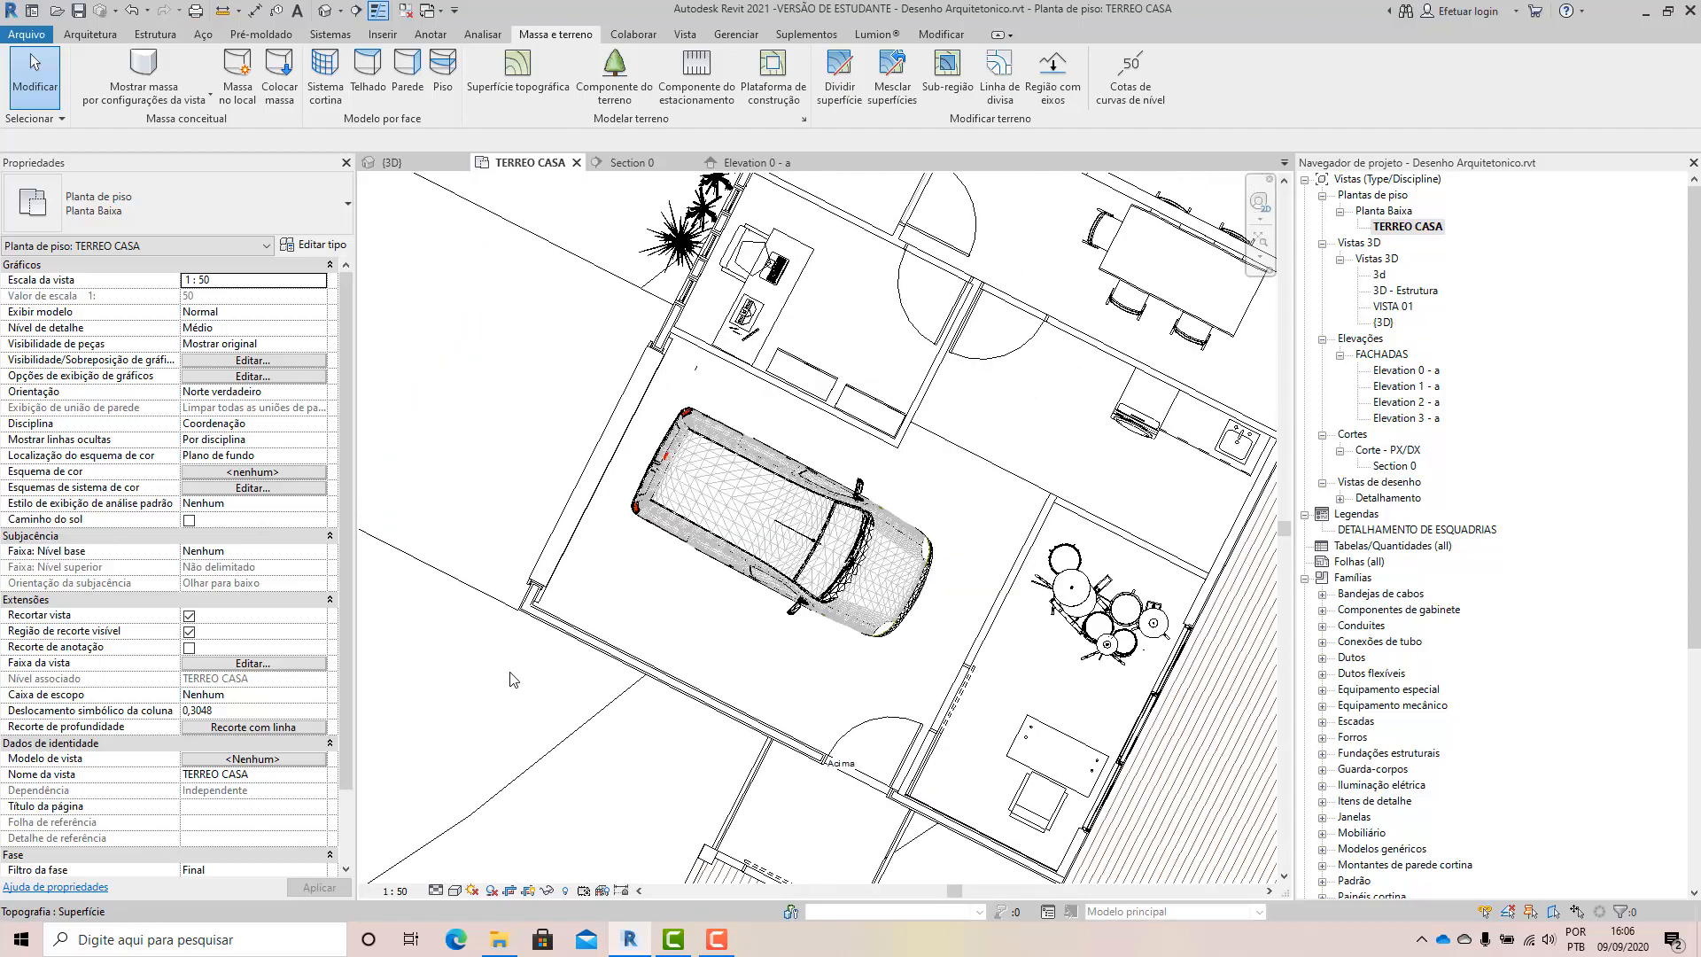
scroll(514, 691, up, 2)
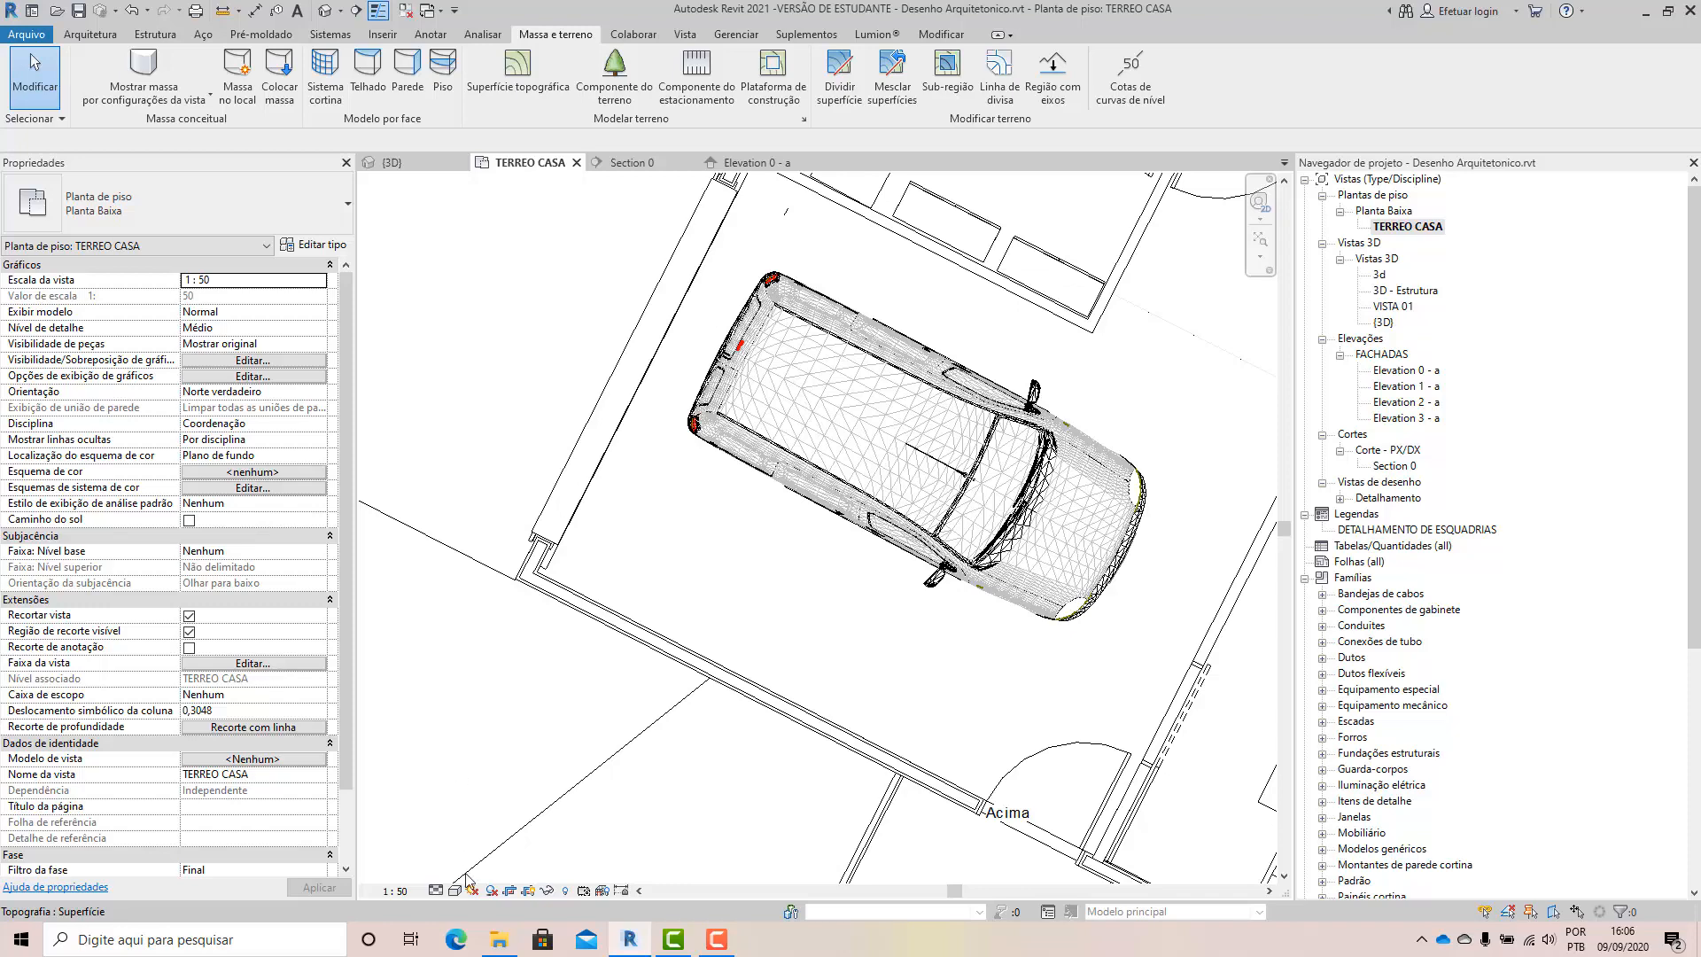
scroll(484, 709, down, 3)
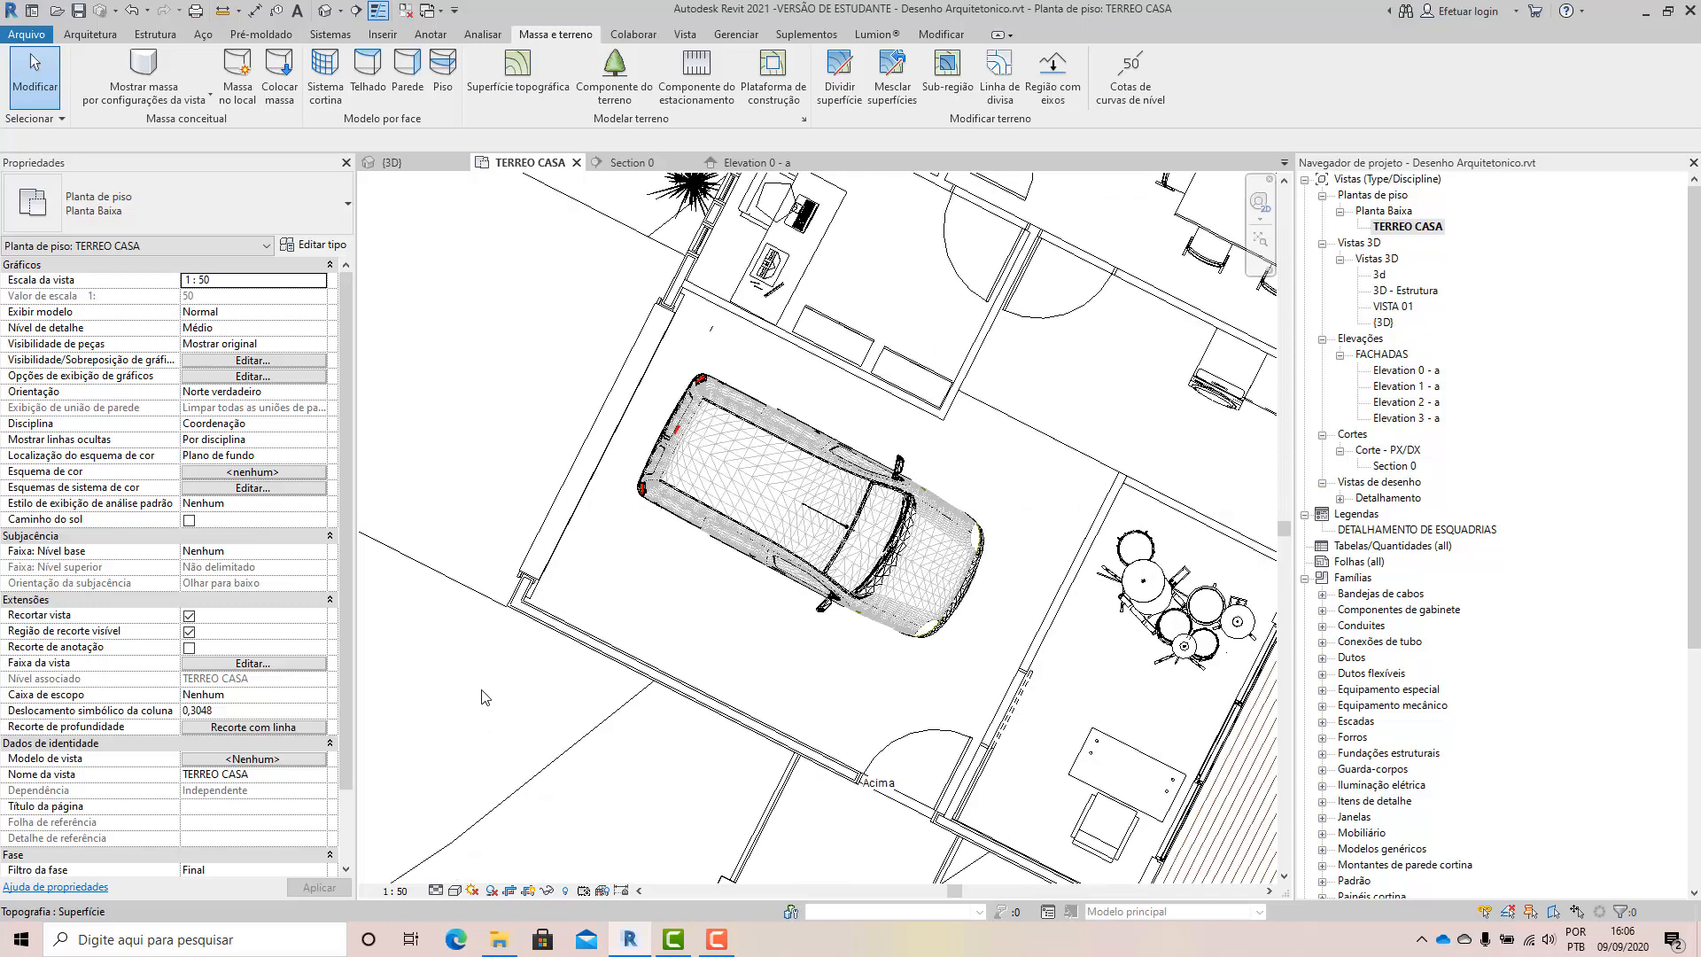
click(436, 891)
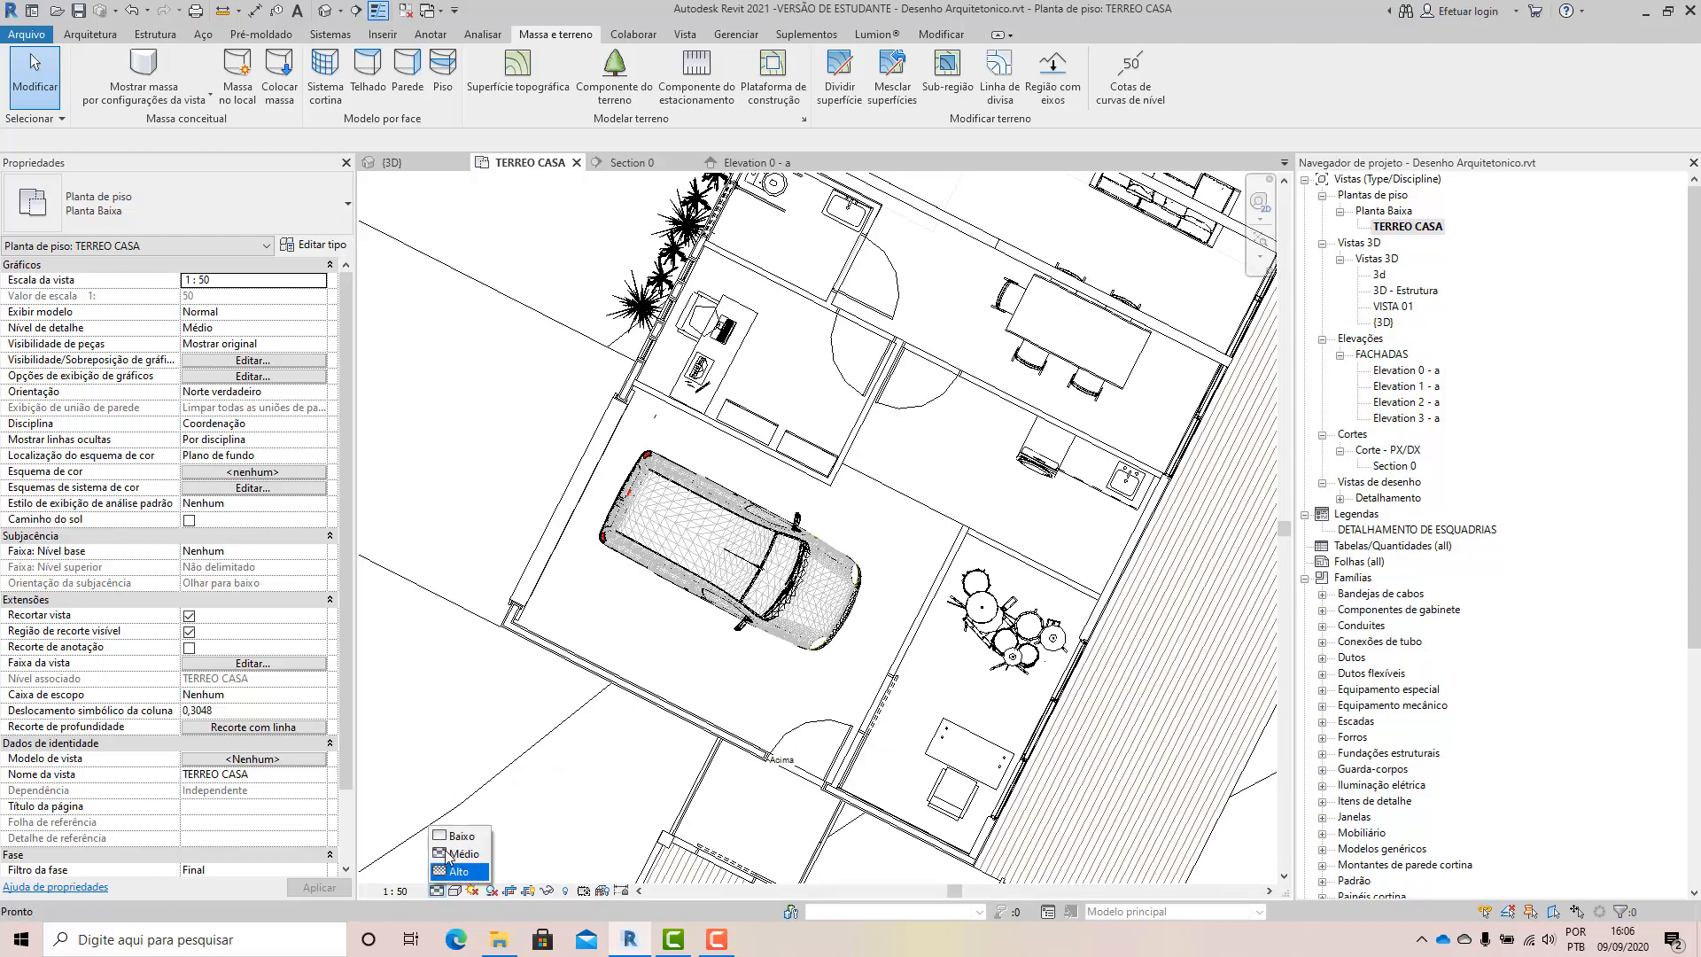
middle_drag(473, 691, 467, 691)
click(468, 691)
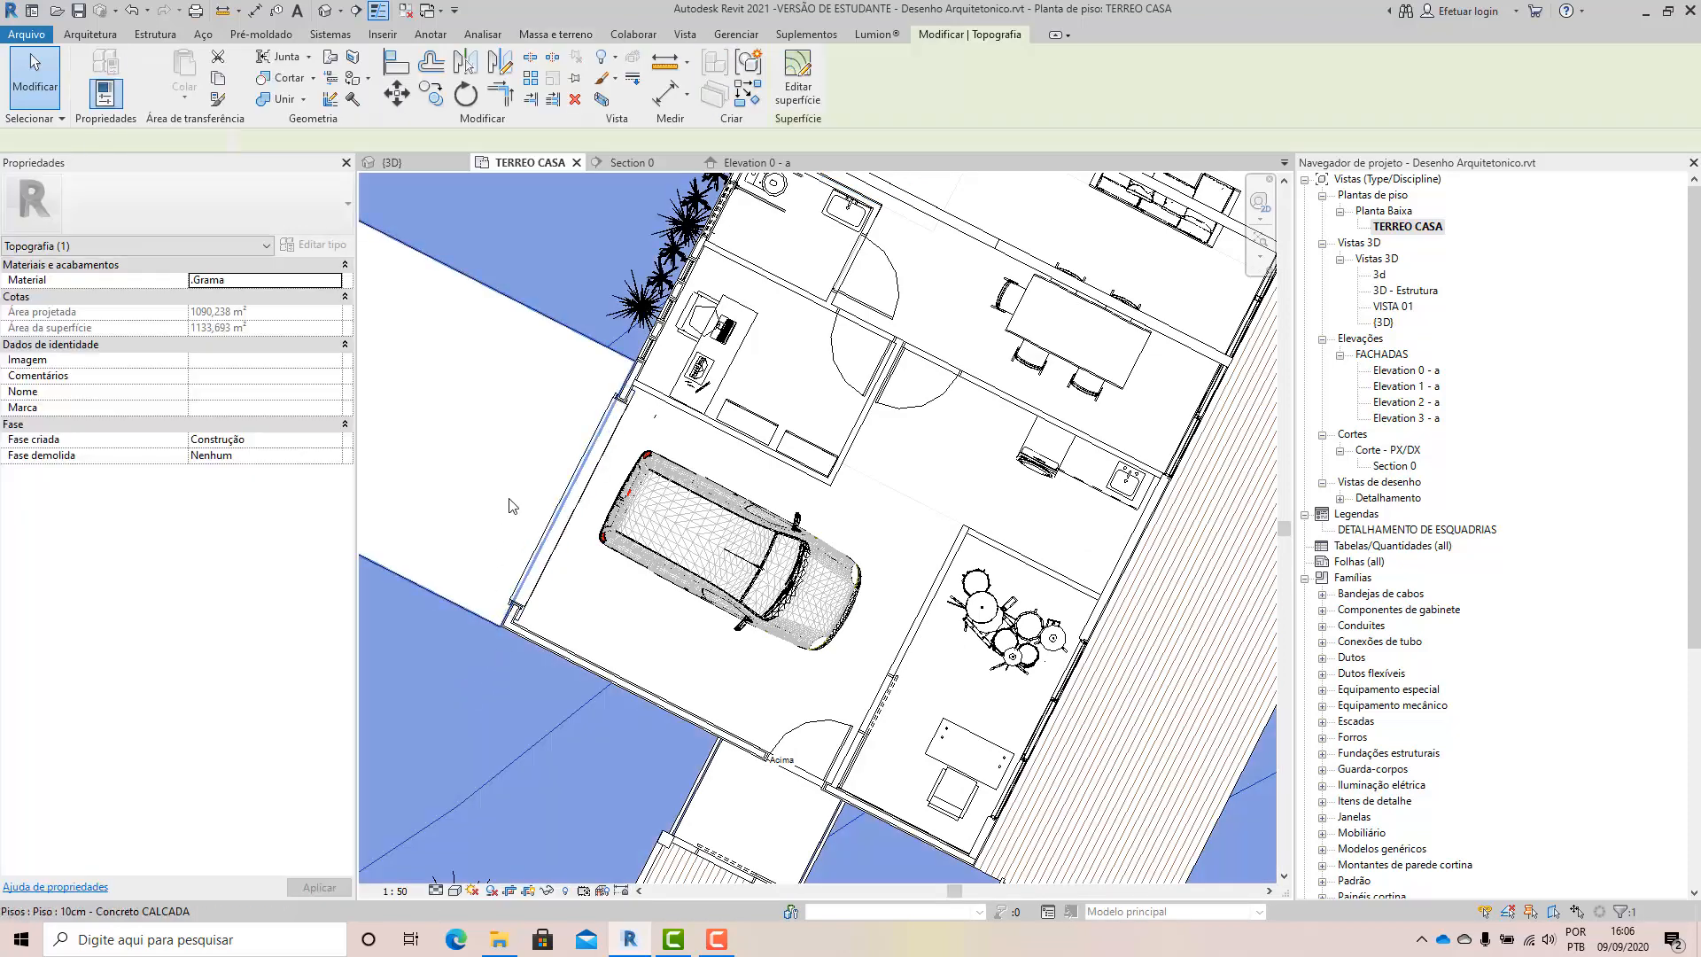
Inspect the layers of the front exterior wall and its windows beside the home office.
click(509, 506)
scroll(544, 737, down, 2)
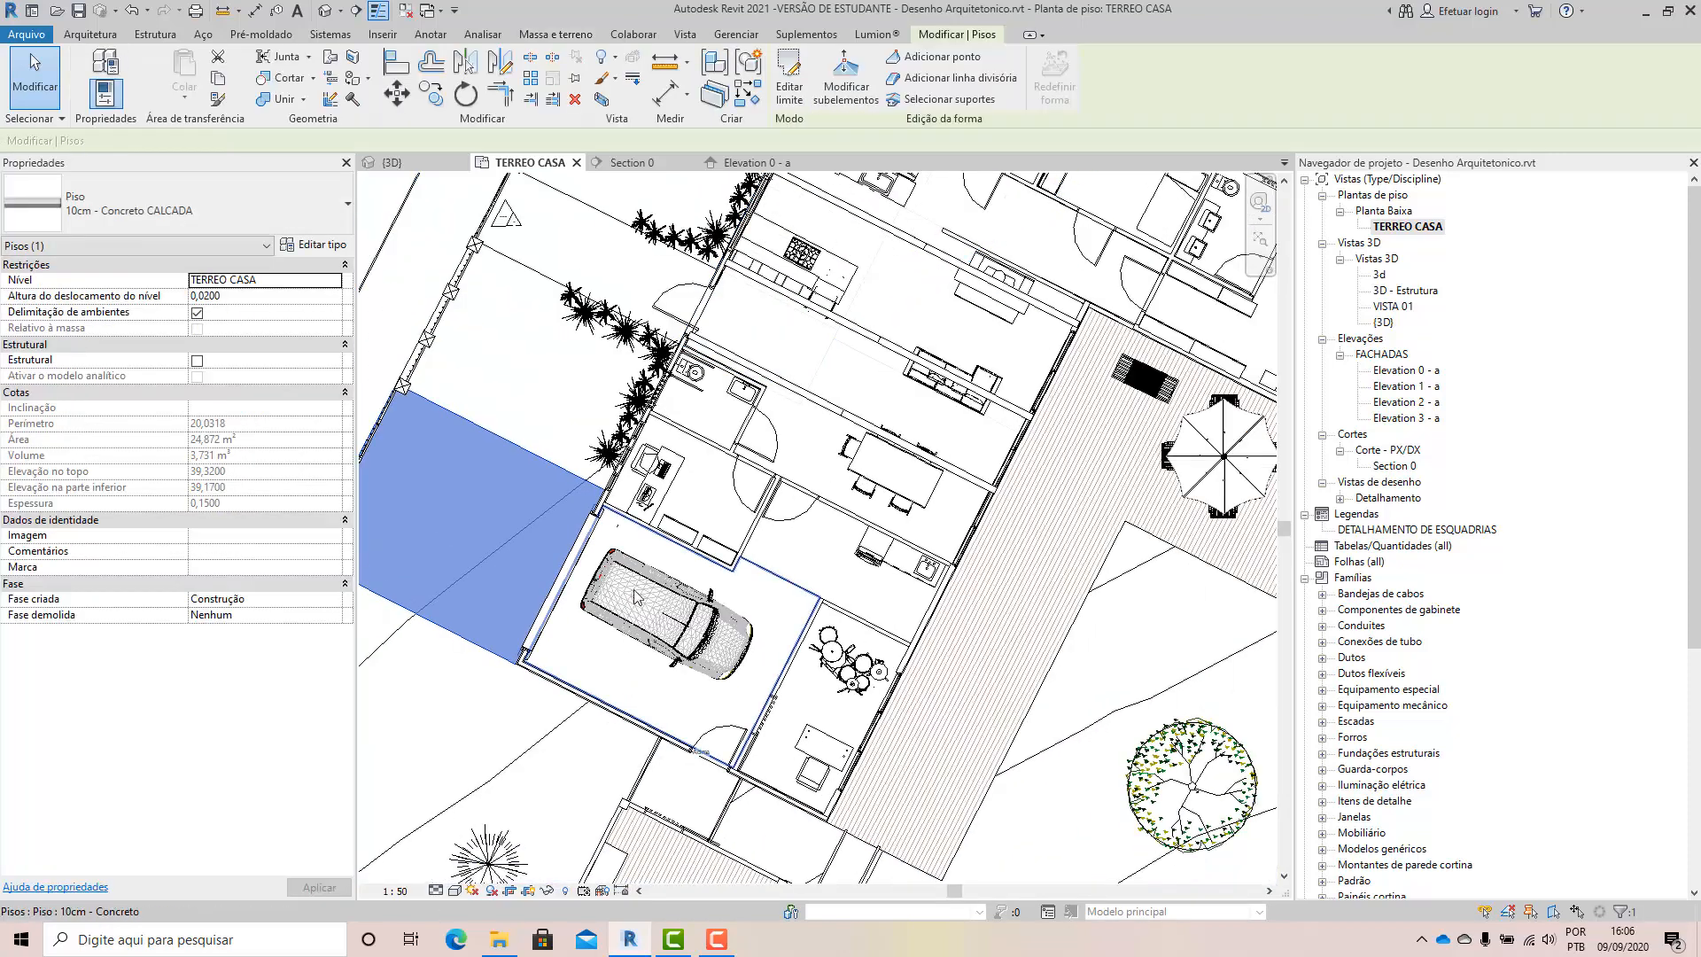
scroll(533, 505, up, 3)
scroll(583, 453, up, 5)
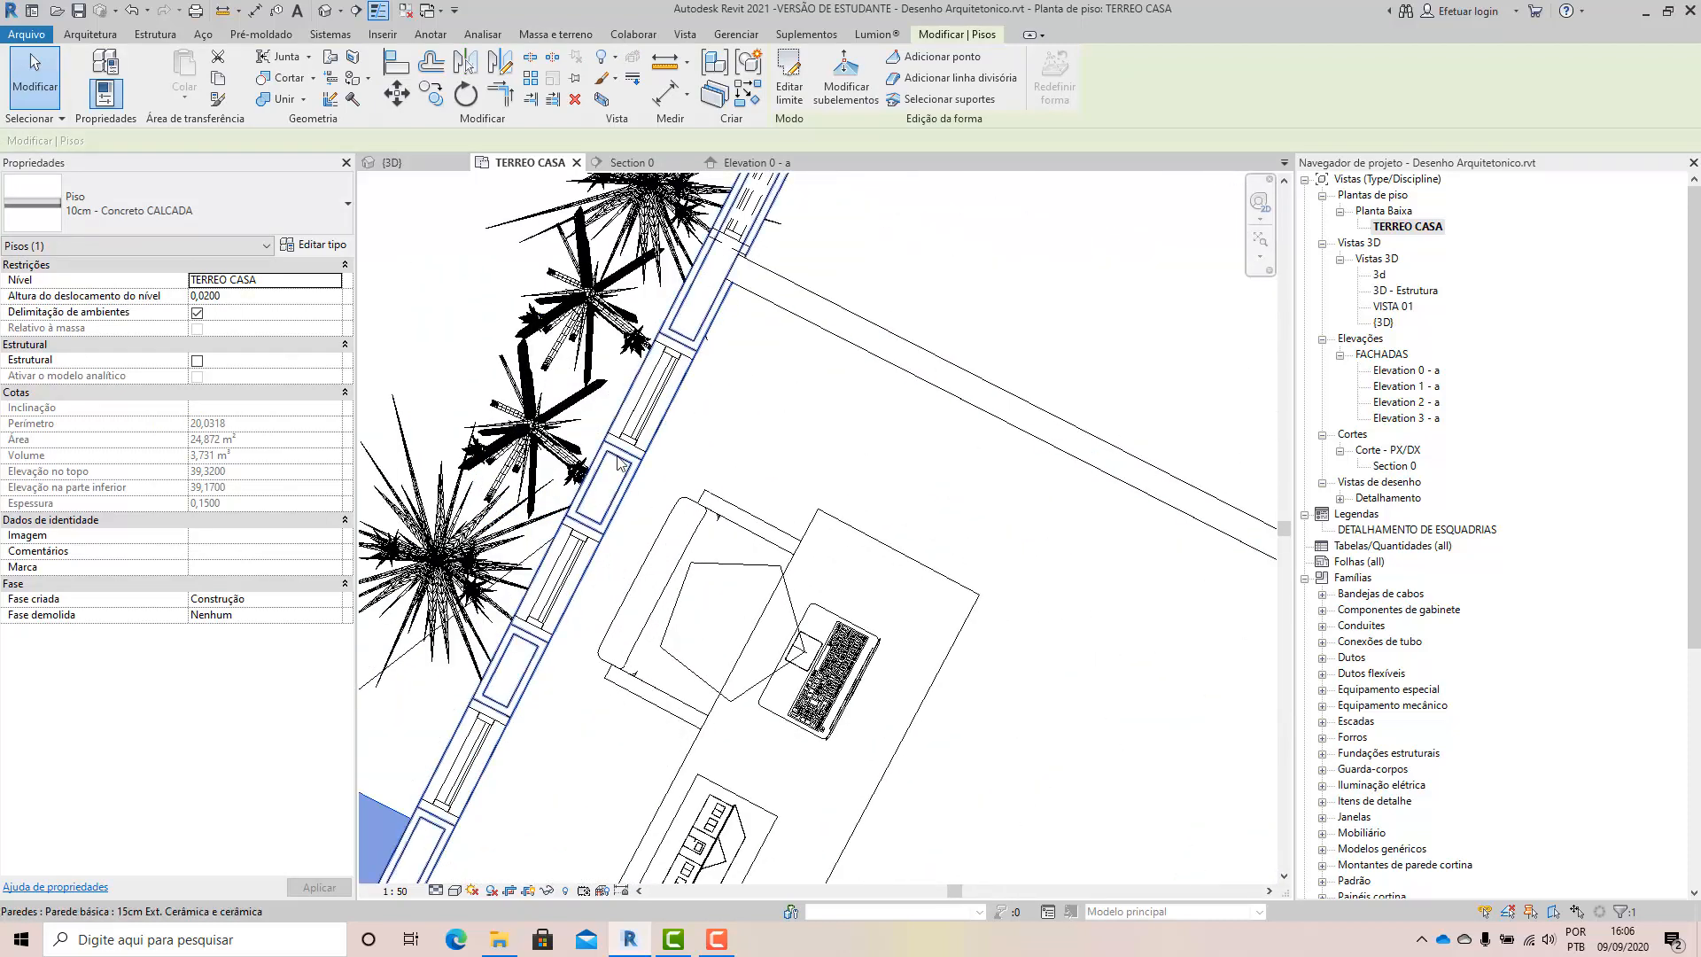
scroll(603, 478, up, 3)
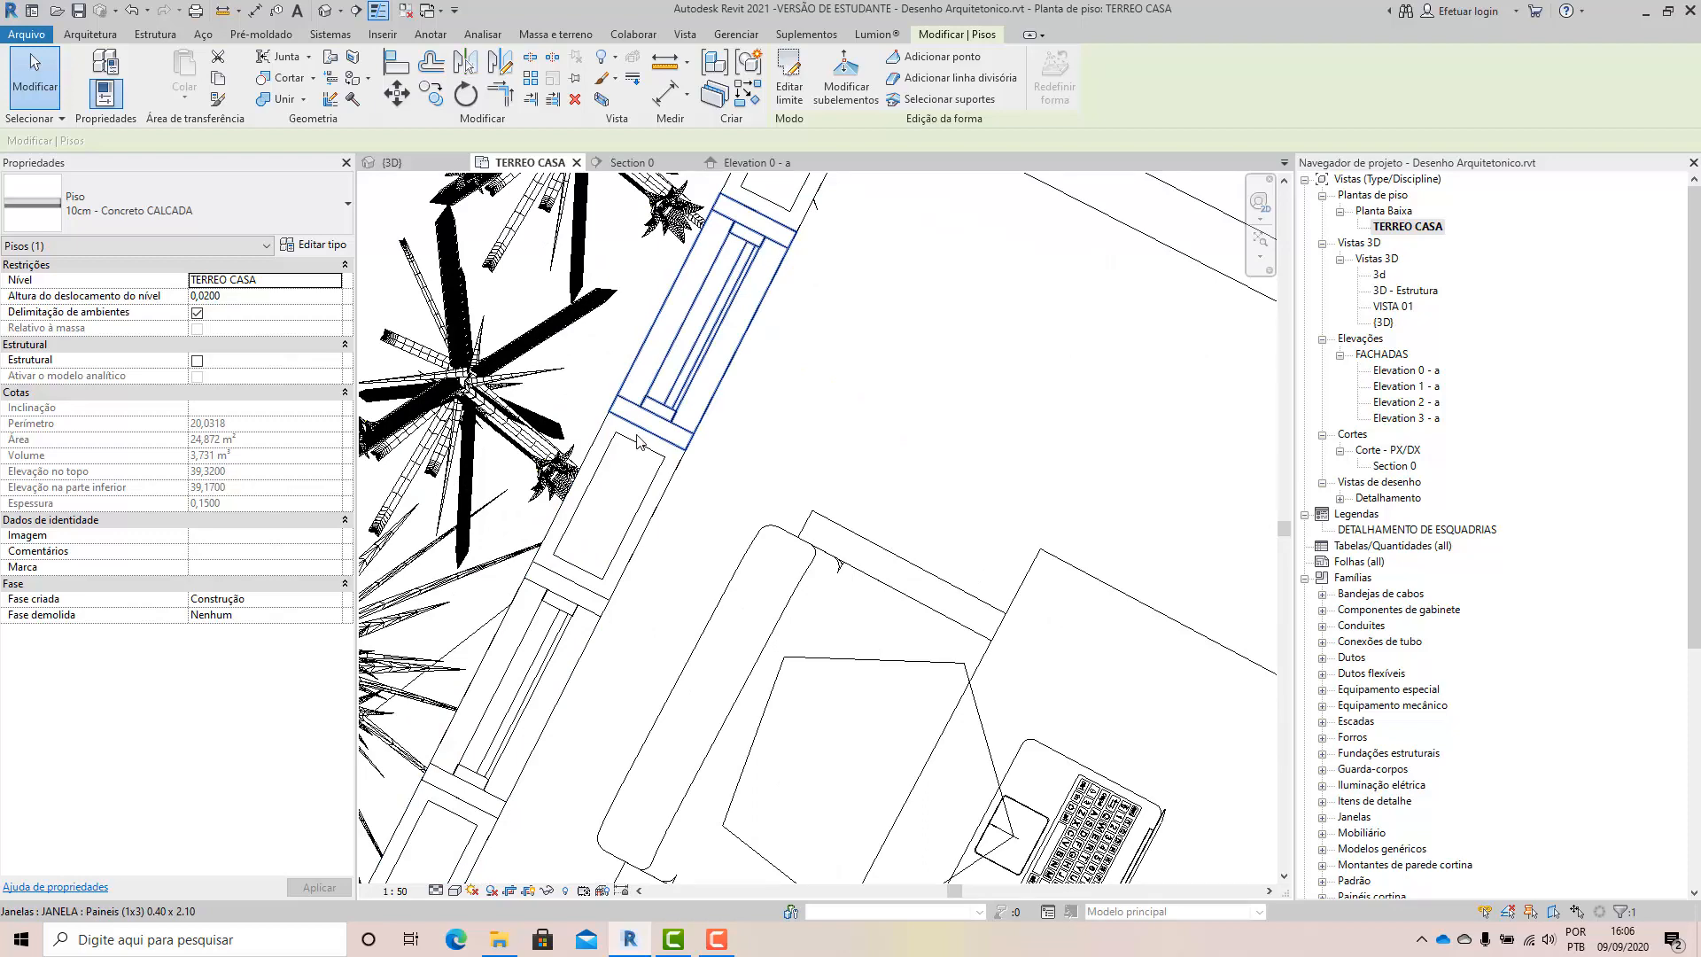
scroll(638, 440, down, 5)
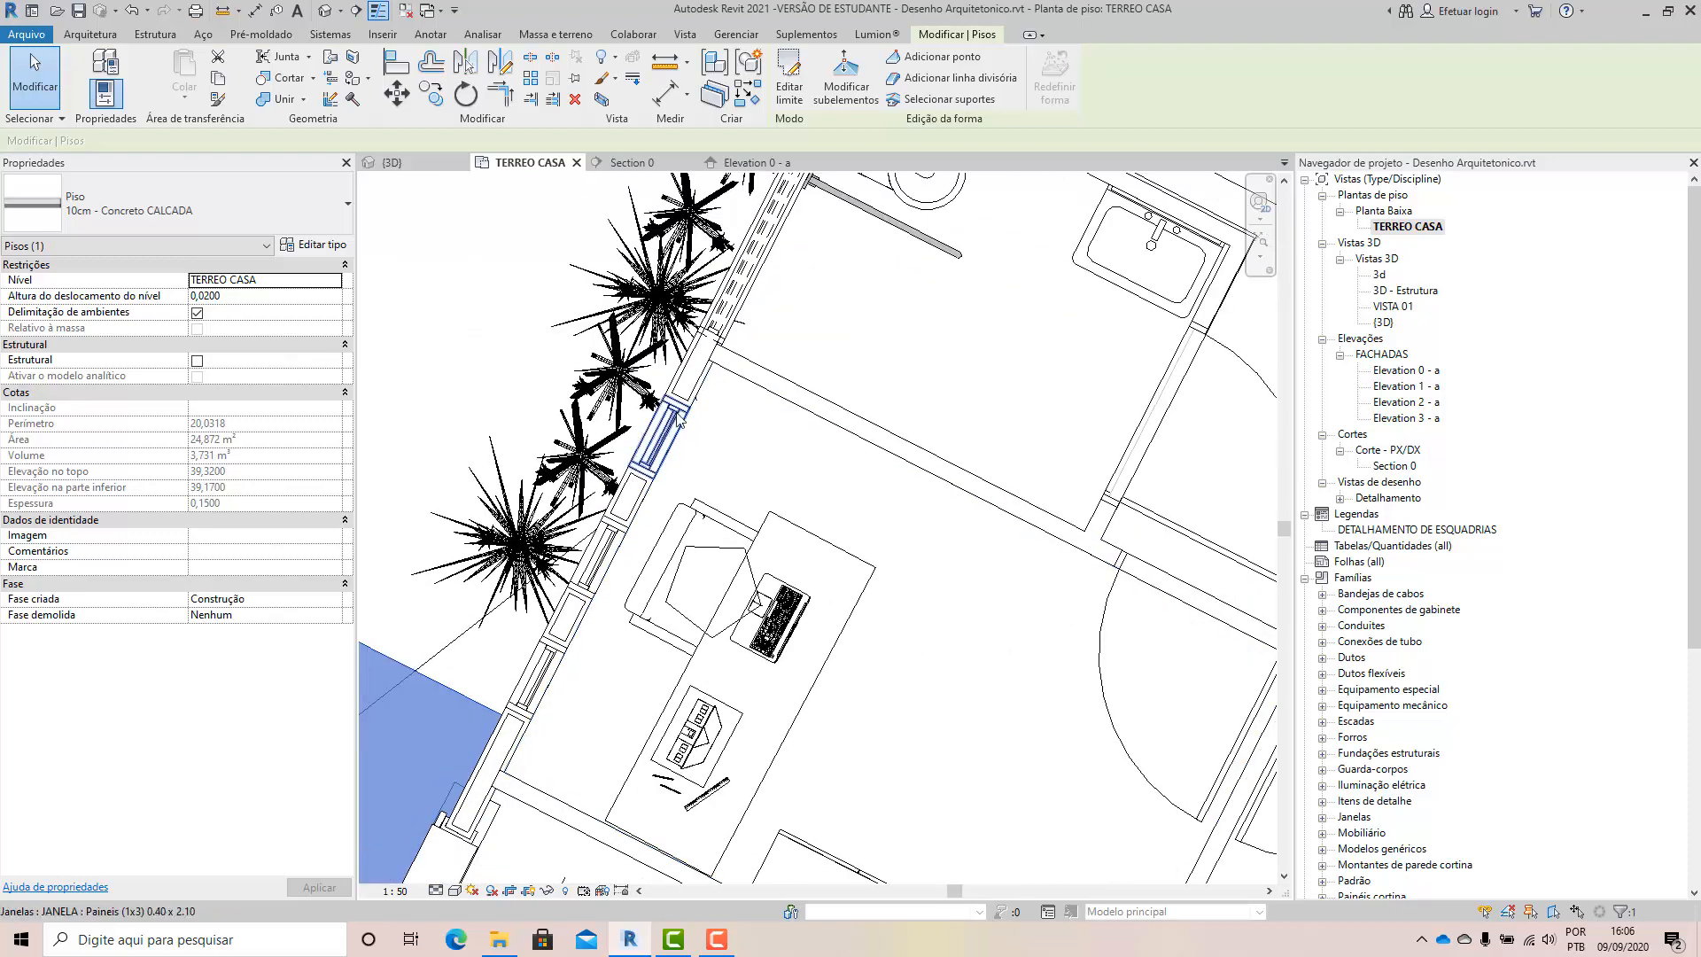
scroll(679, 420, down, 2)
scroll(655, 452, up, 4)
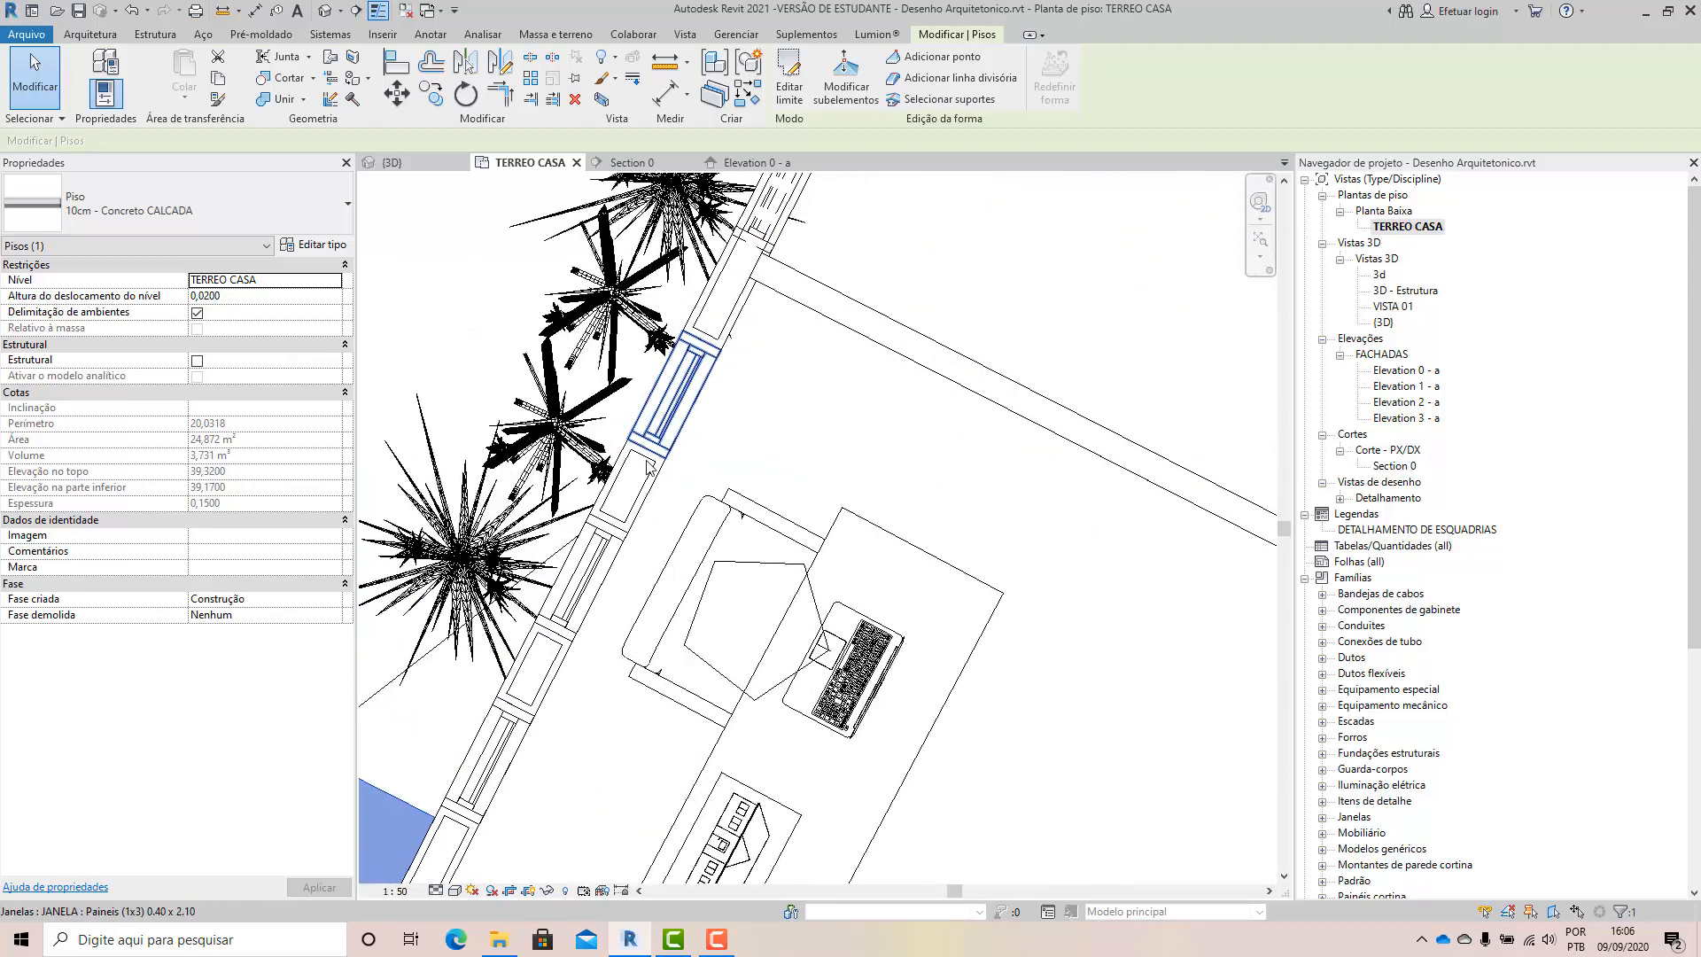
scroll(636, 476, down, 5)
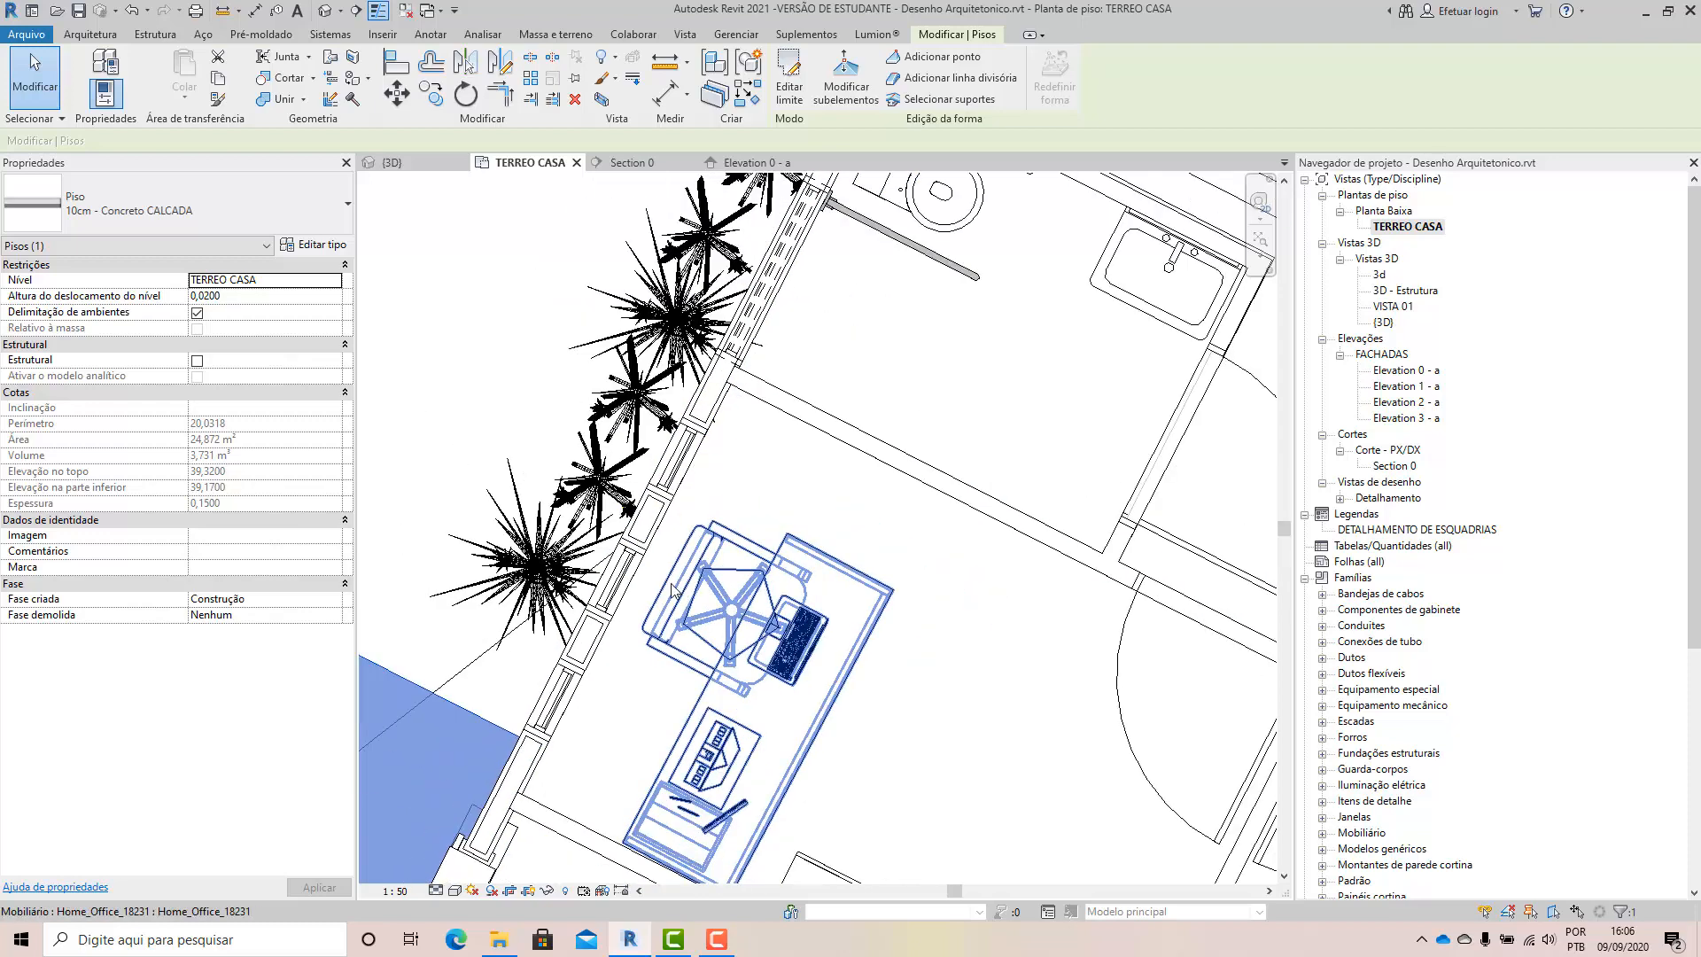
Inspect the frame profiles of the three-panel sliding door on the wall facing the wooden deck.
scroll(1142, 556, up, 6)
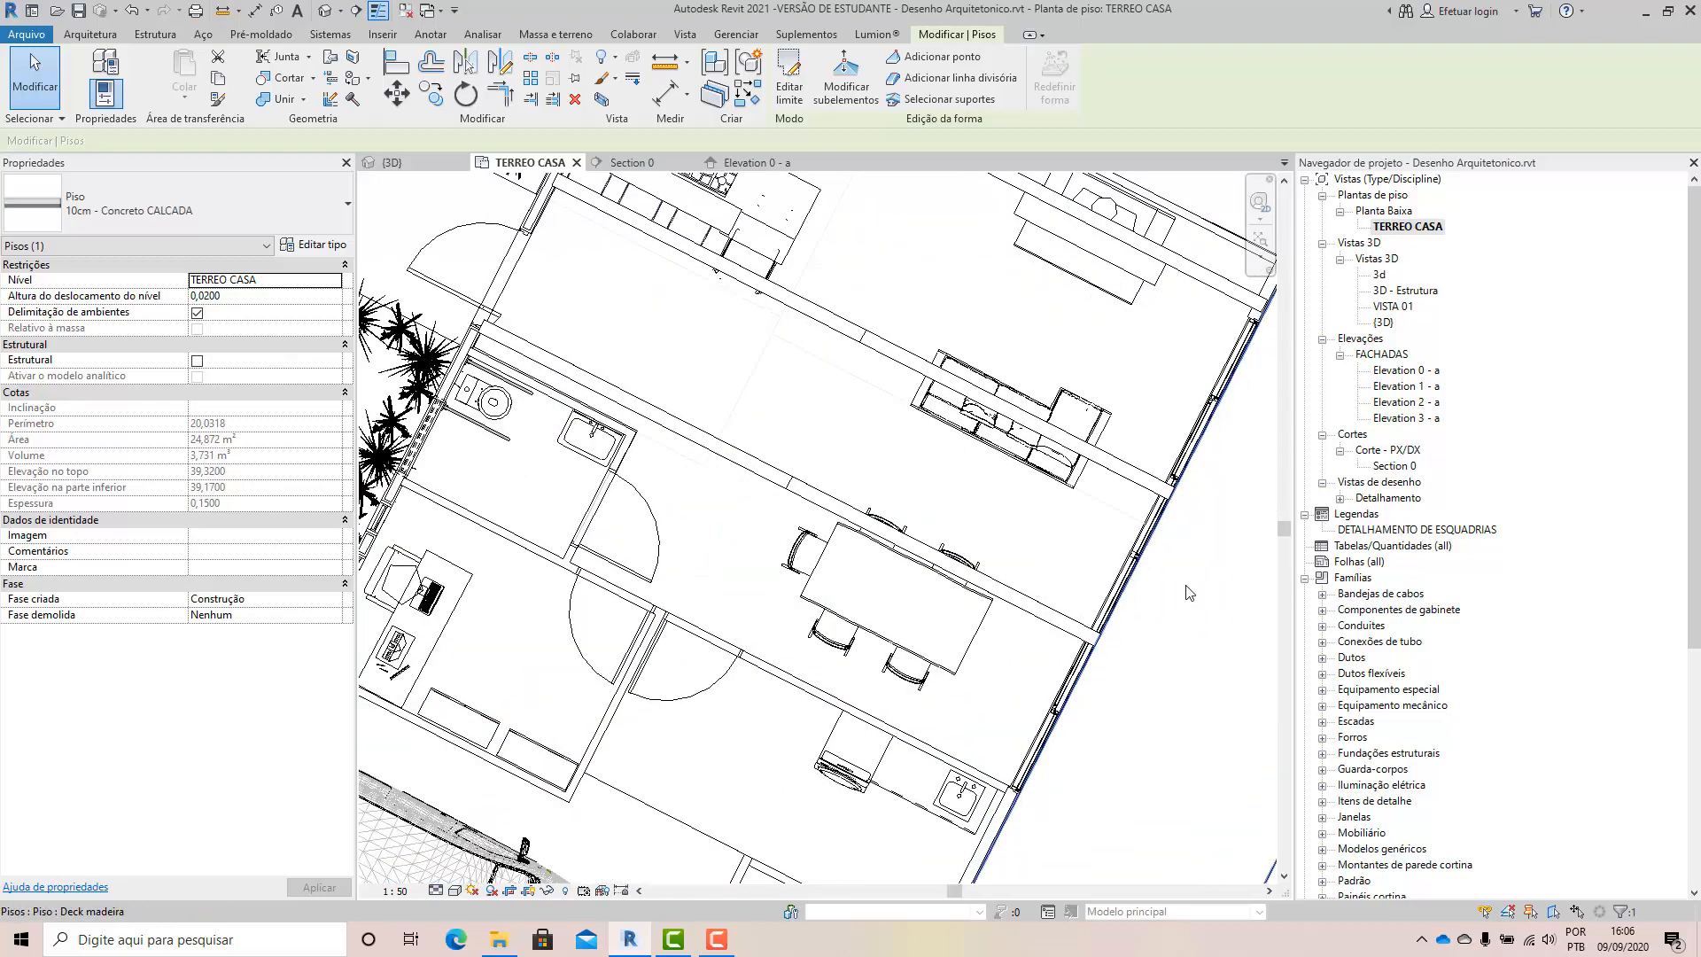
scroll(1082, 547, up, 6)
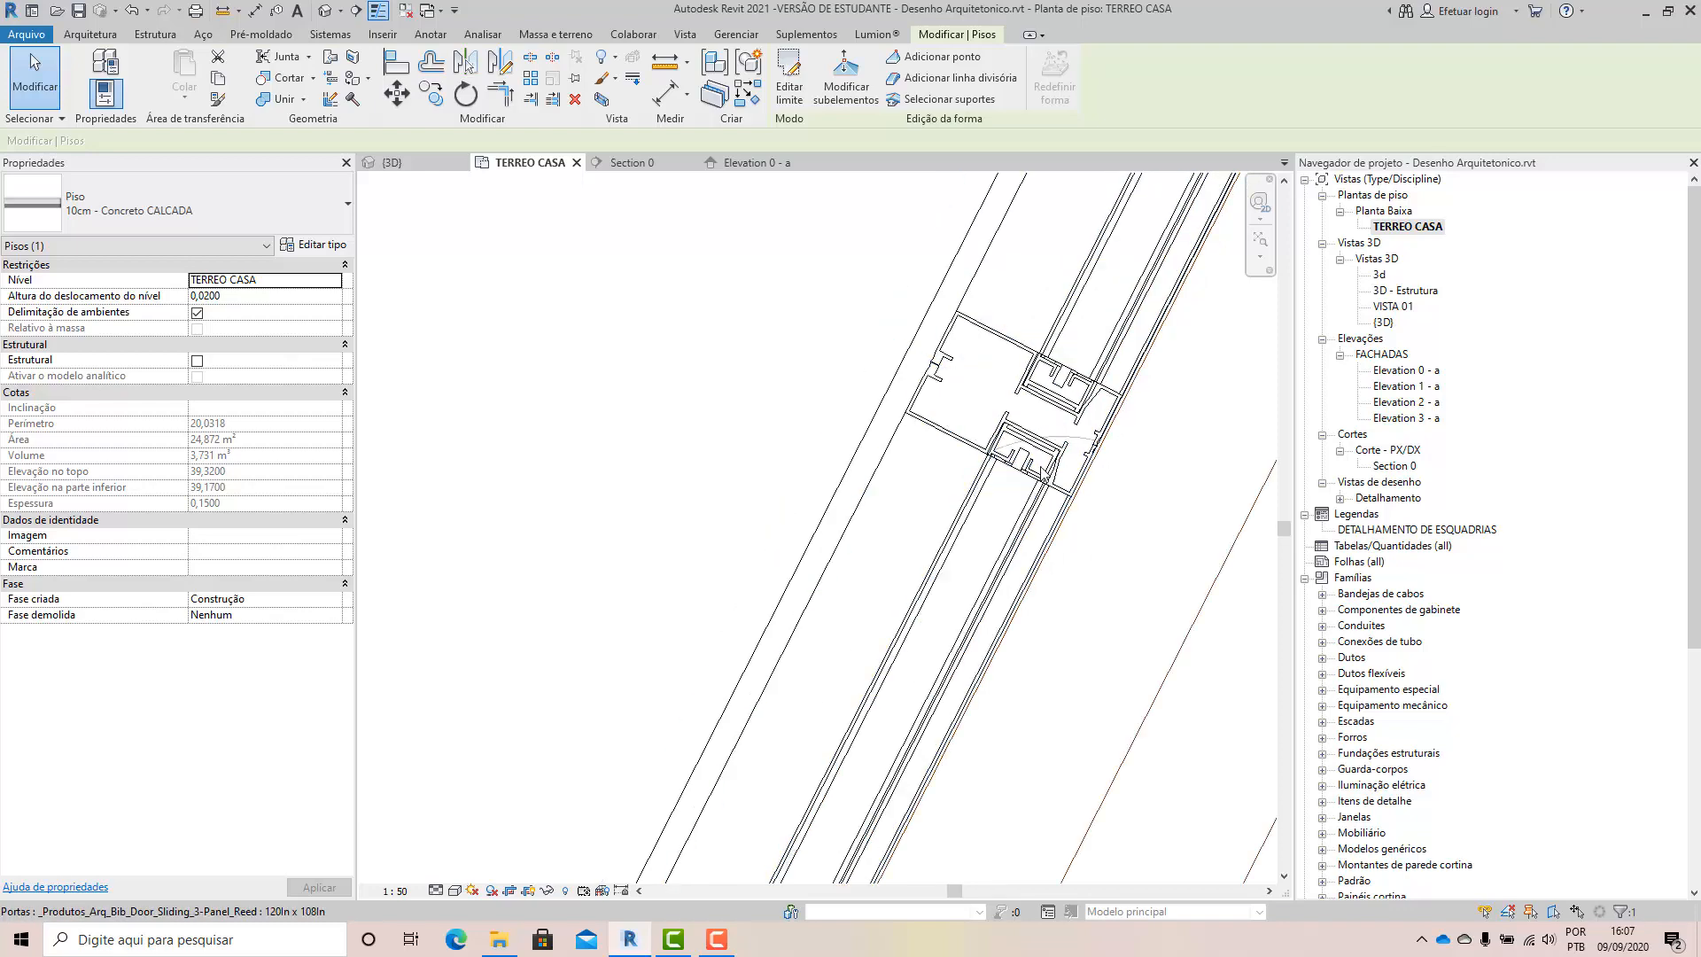
click(1019, 483)
click(1104, 537)
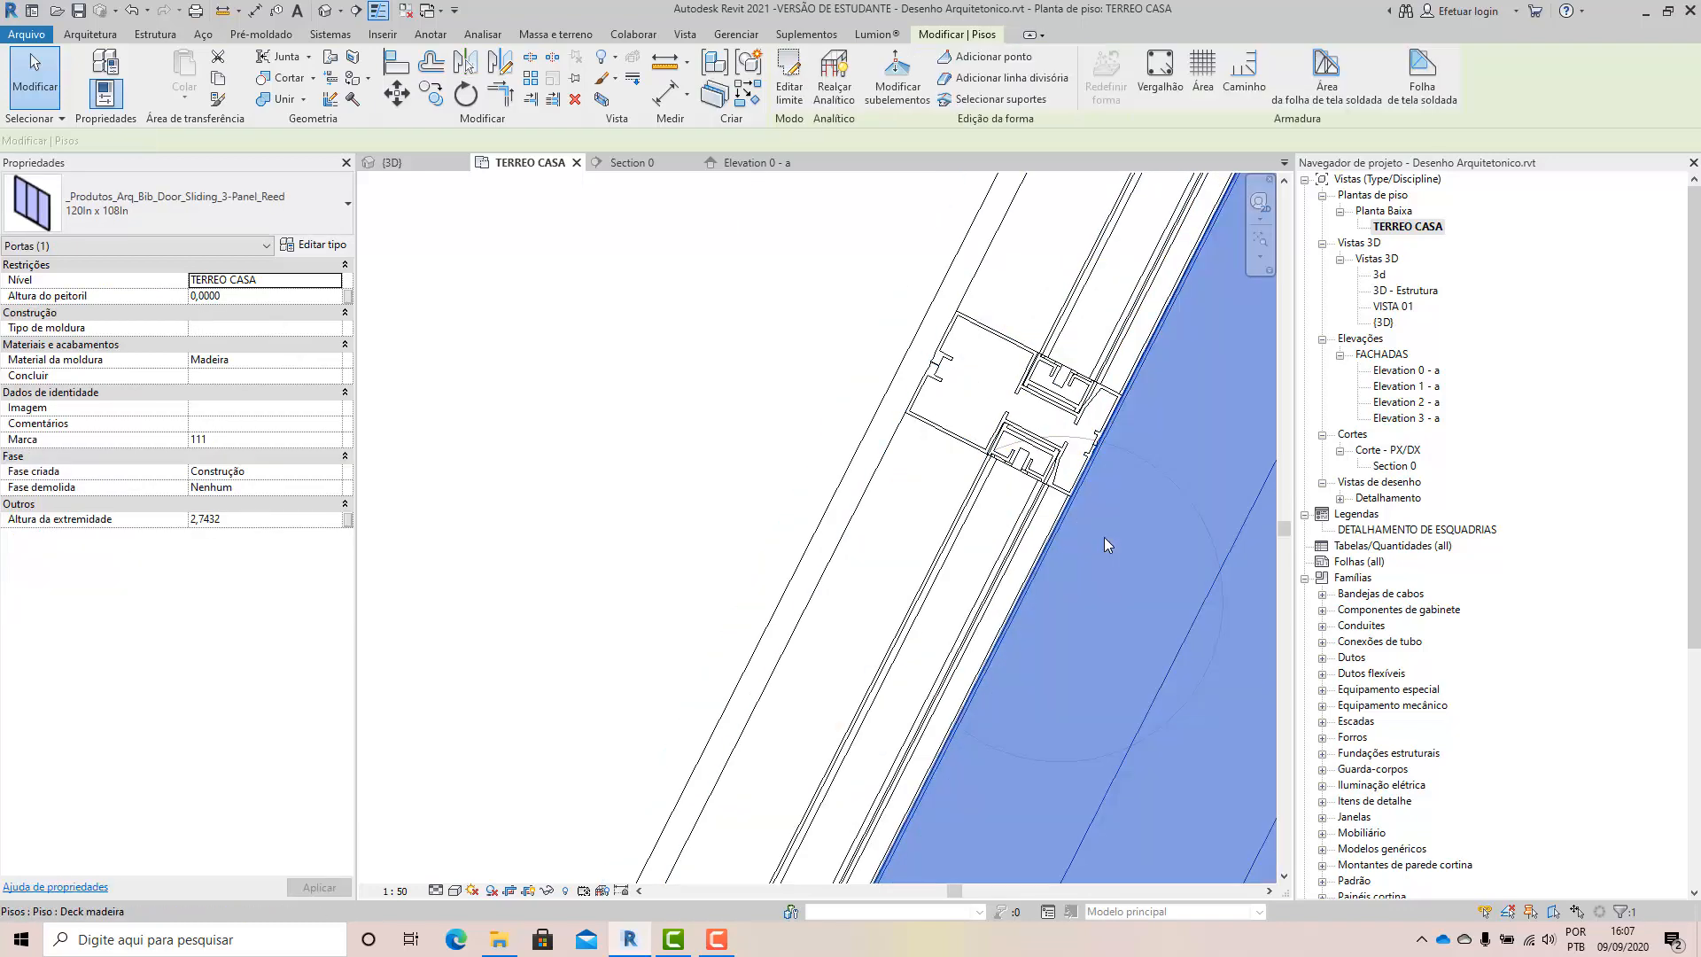
scroll(1001, 477, down, 6)
scroll(1003, 482, down, 5)
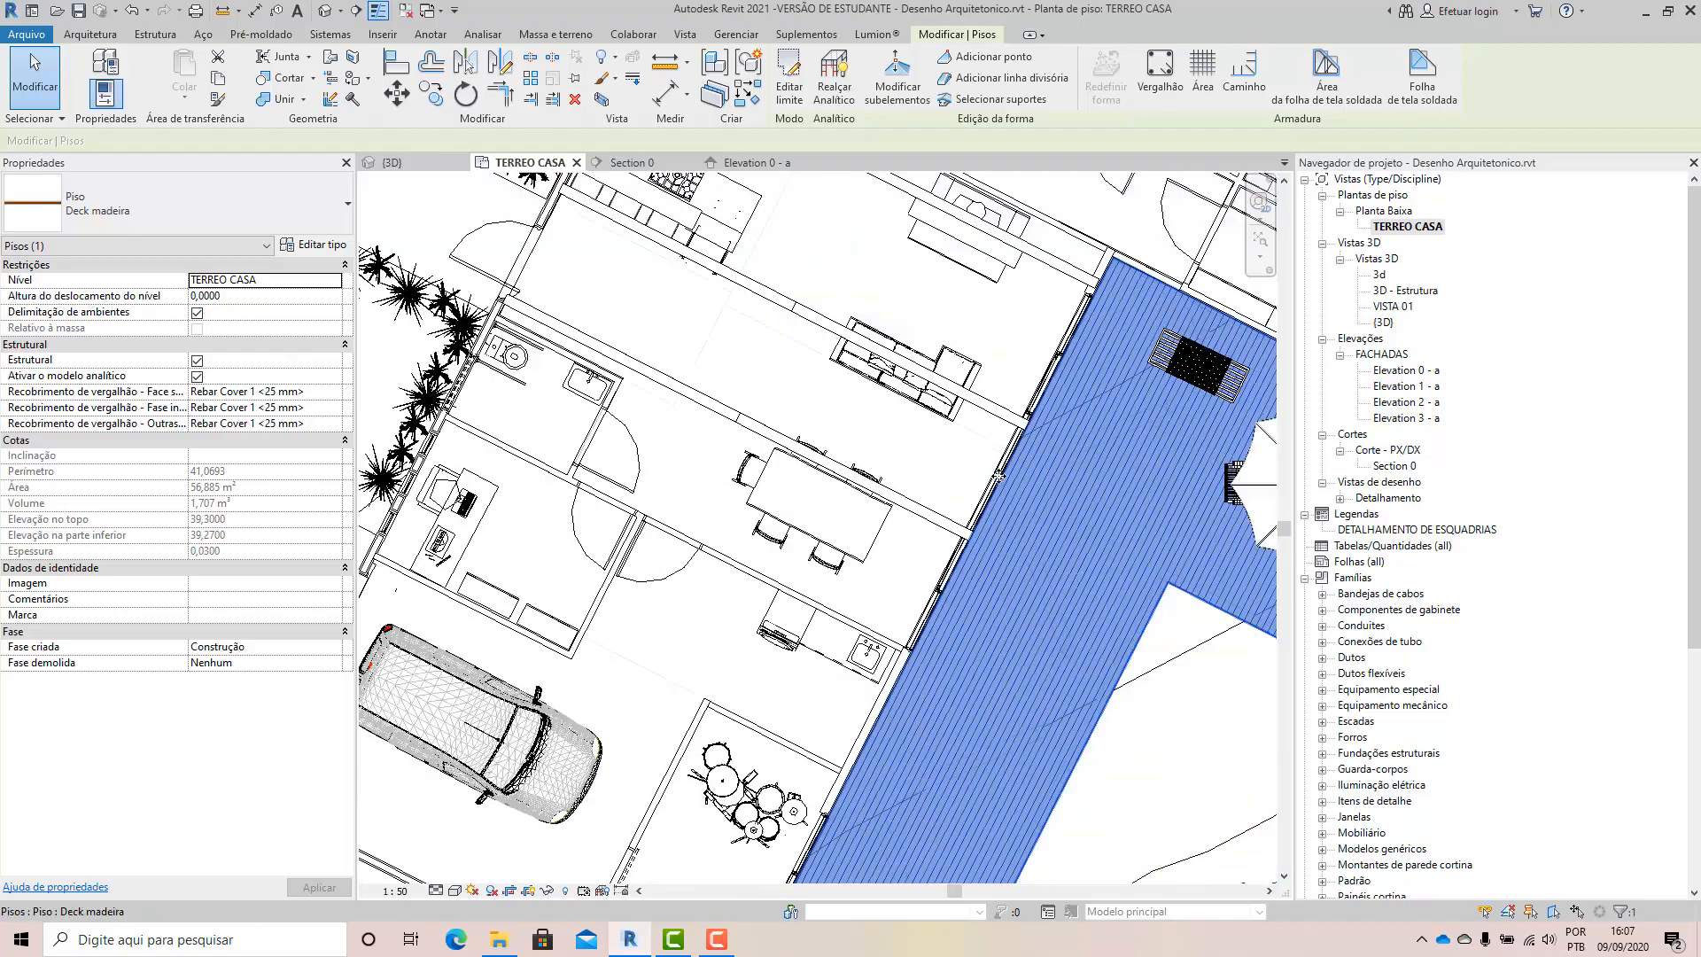
Examine the barbecue and the surrounding Deck madeira floor pattern in the plan.
click(1203, 711)
scroll(1211, 375, up, 4)
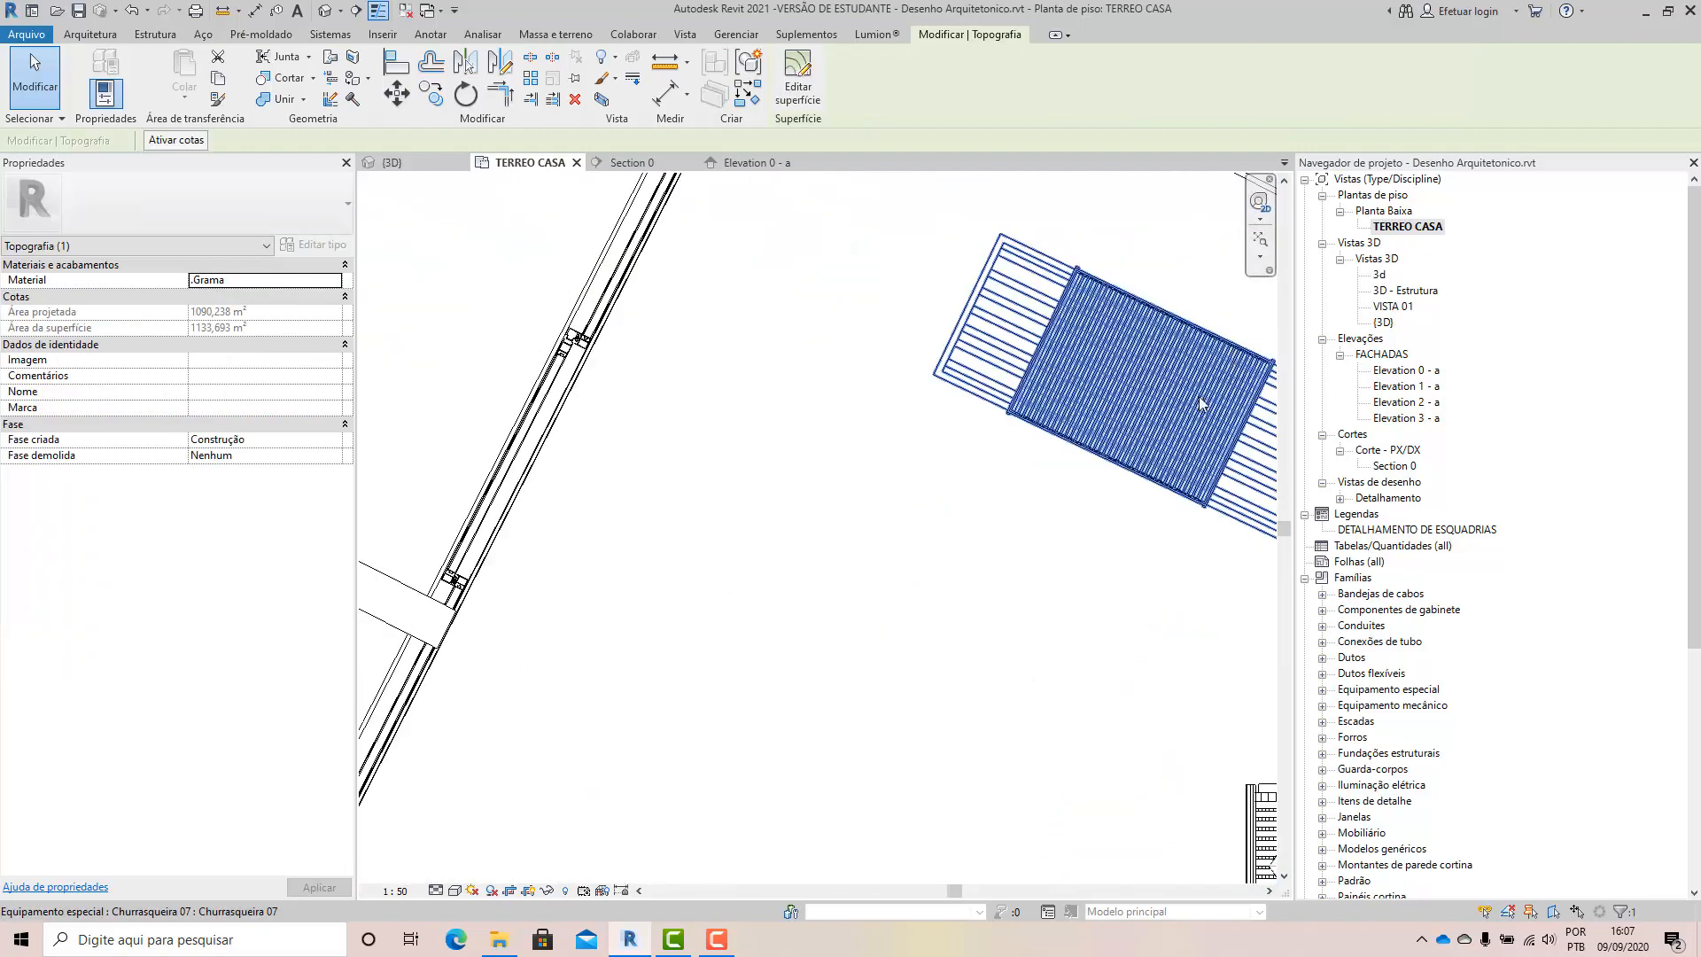
click(1123, 400)
scroll(1039, 500, up, 4)
click(1040, 501)
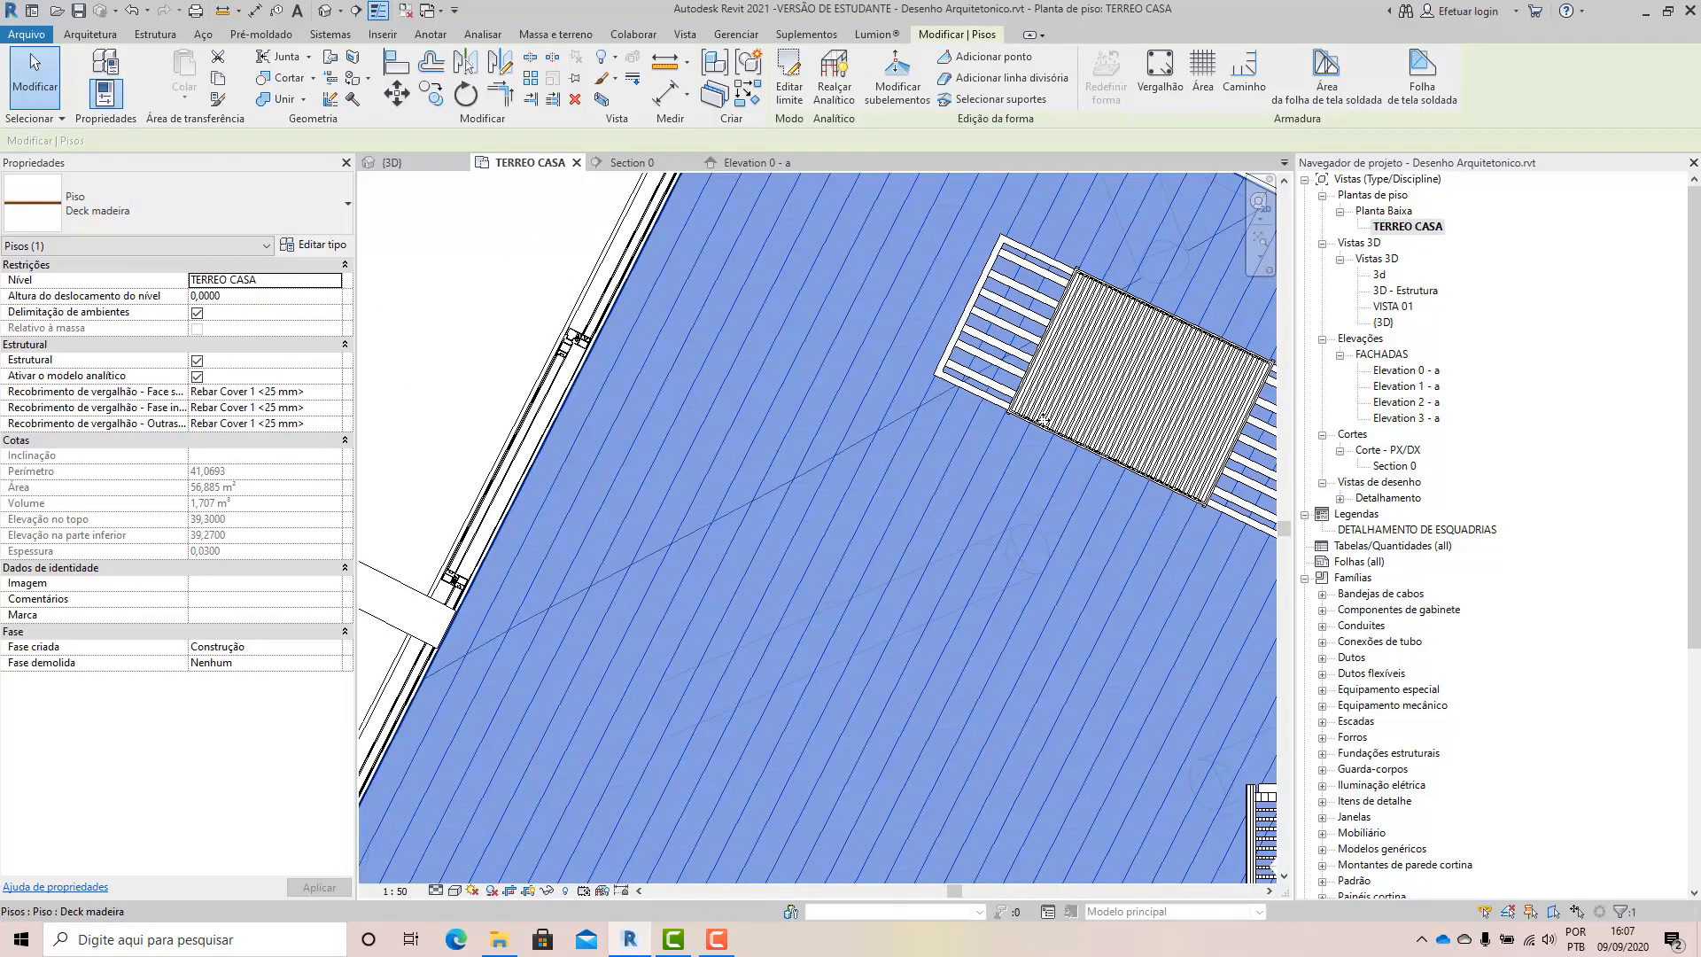
scroll(1018, 415, up, 4)
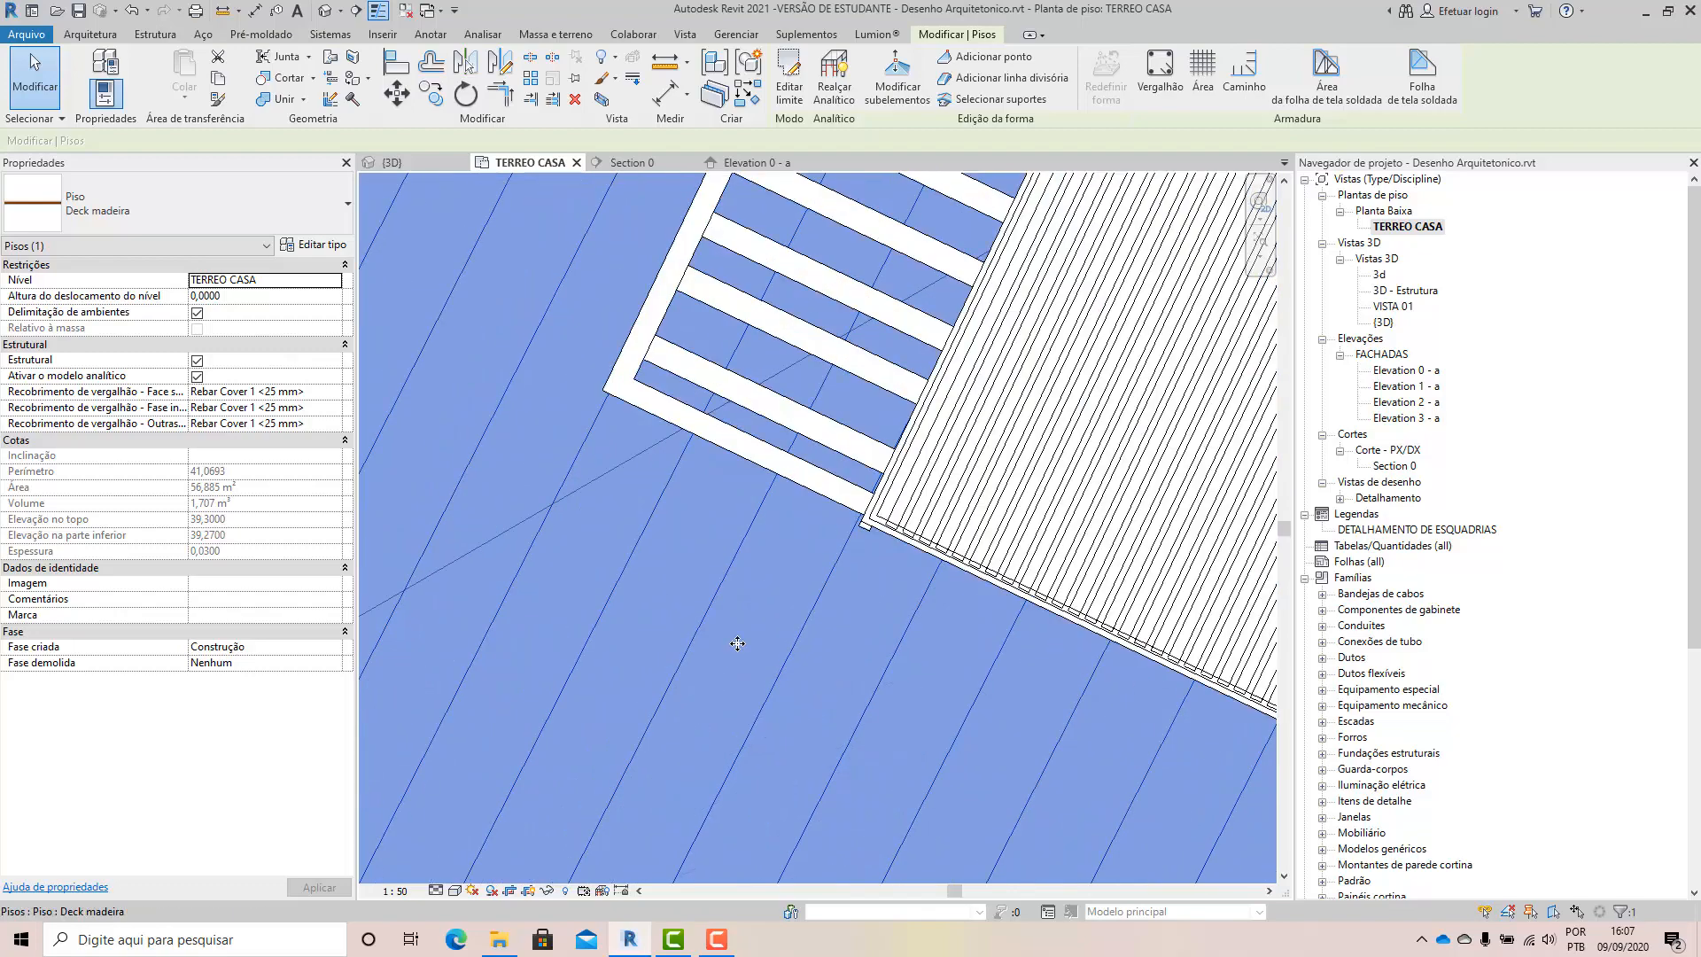
scroll(939, 448, down, 6)
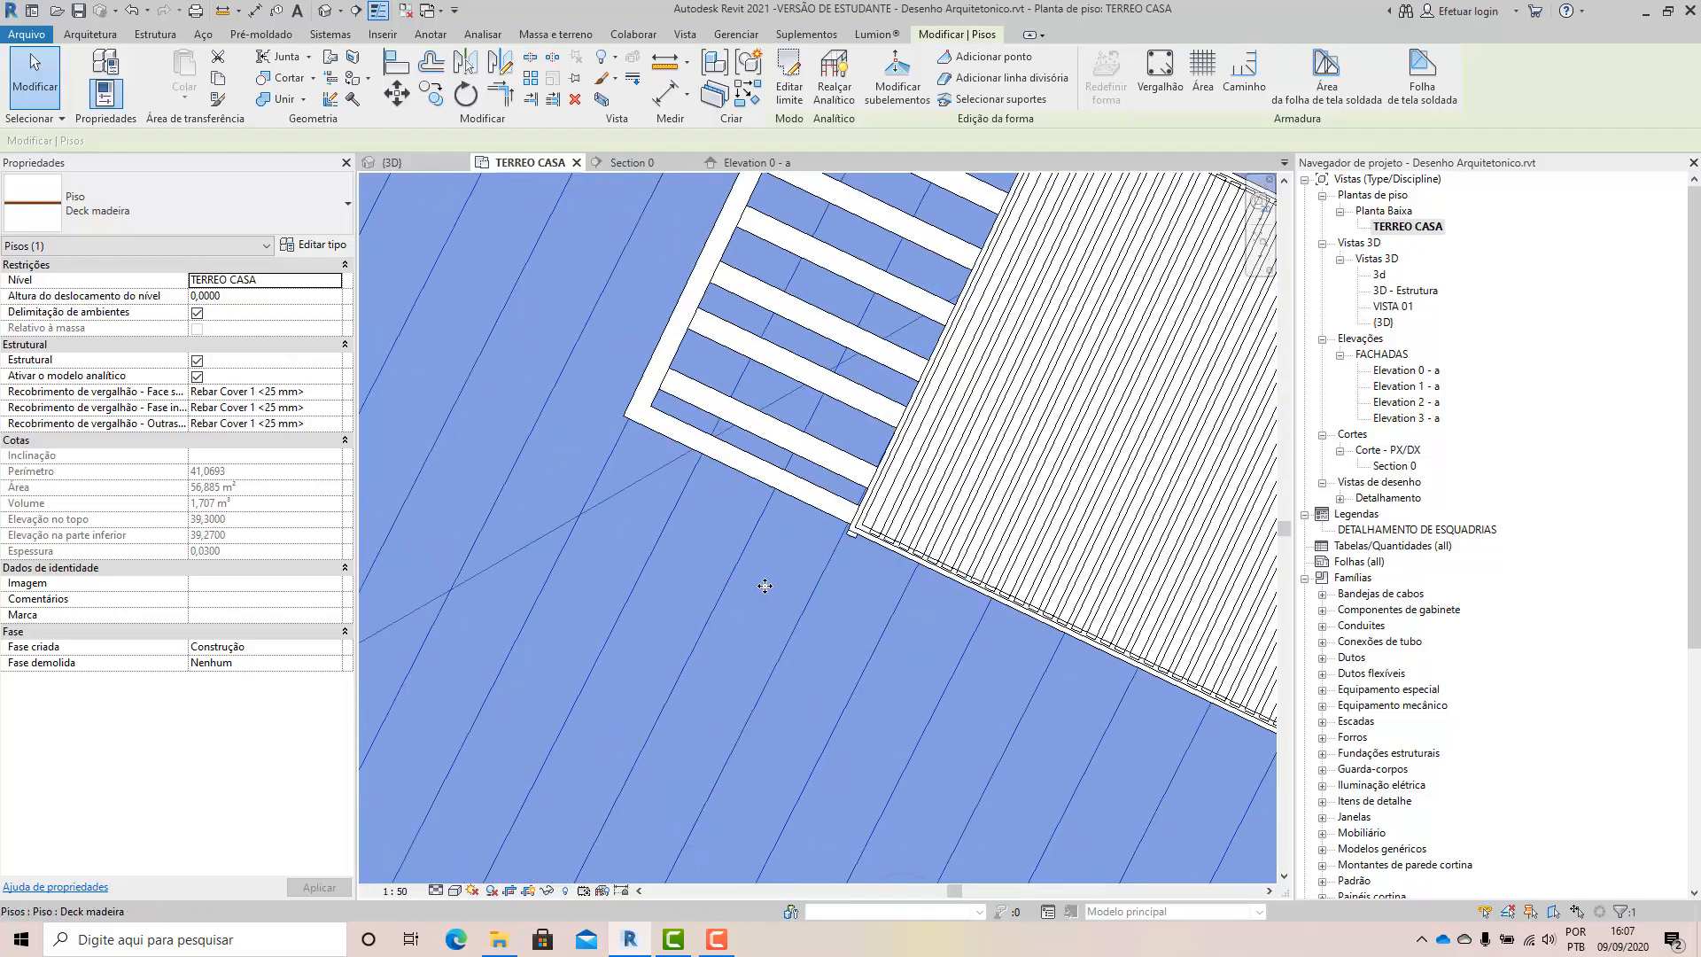
Inspect the terrain surface surrounding the house and the wooden deck in the floor plan.
scroll(876, 581, down, 3)
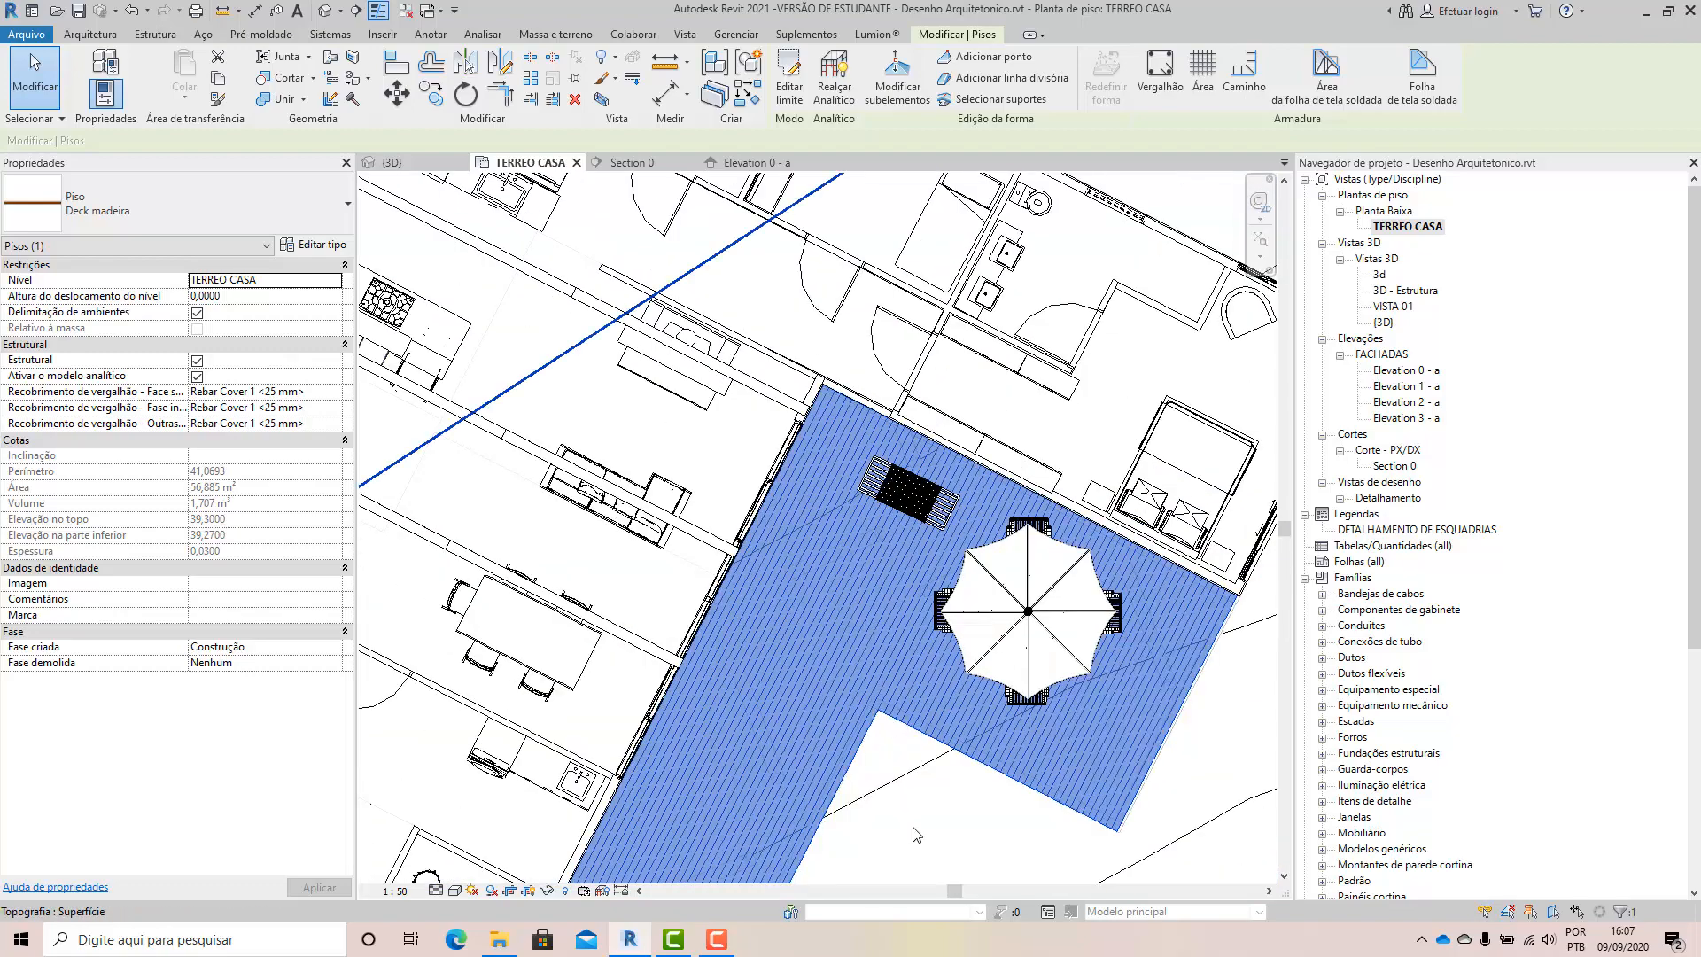
click(912, 826)
scroll(1017, 648, down, 1)
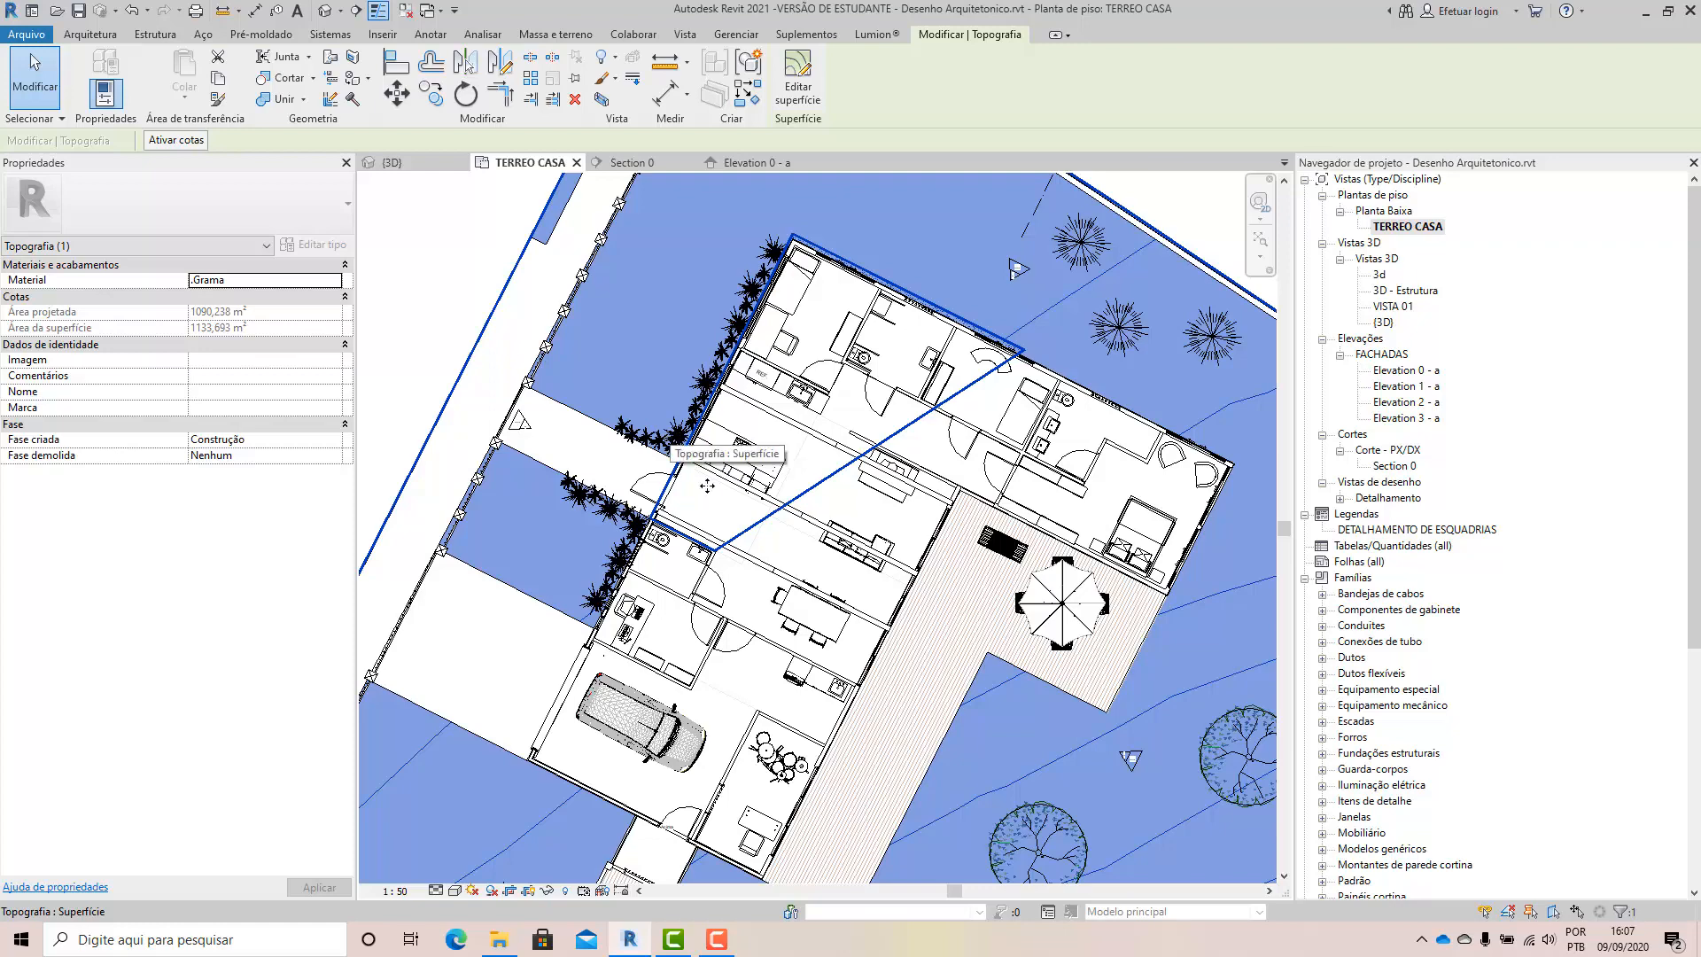
key(Escape)
scroll(876, 352, down, 2)
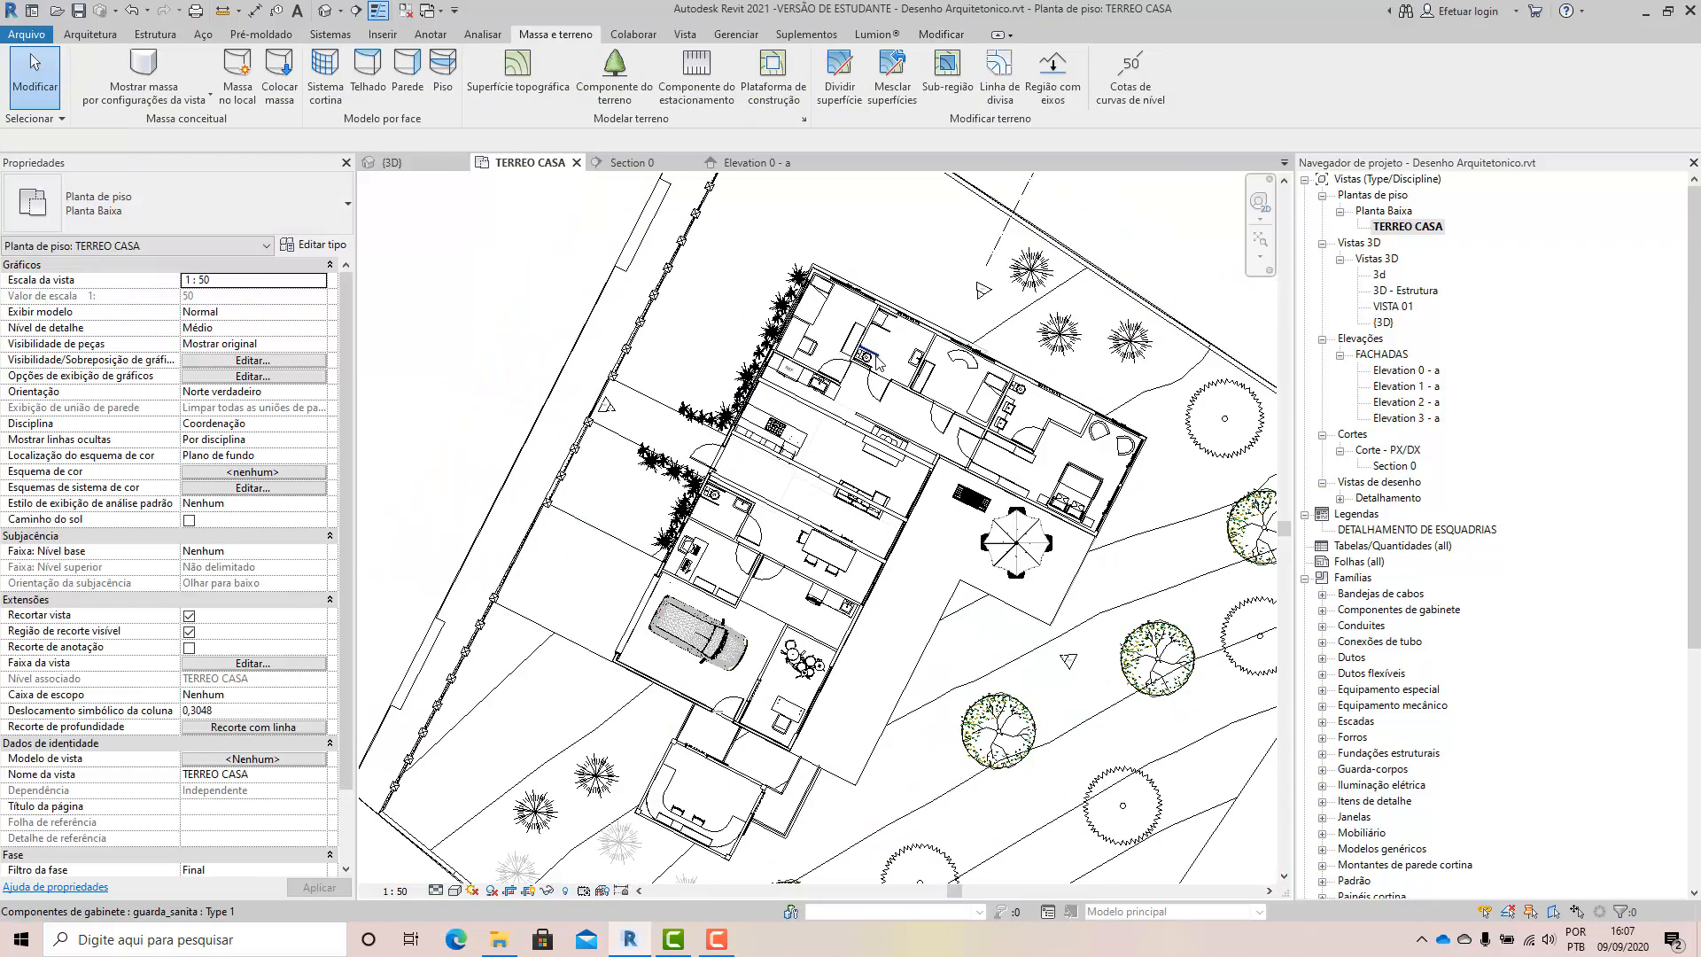
Examine the car's mesh lines in the garage, the concrete floor beneath it and the Concreto CALCADA slab outside.
scroll(700, 647, up, 8)
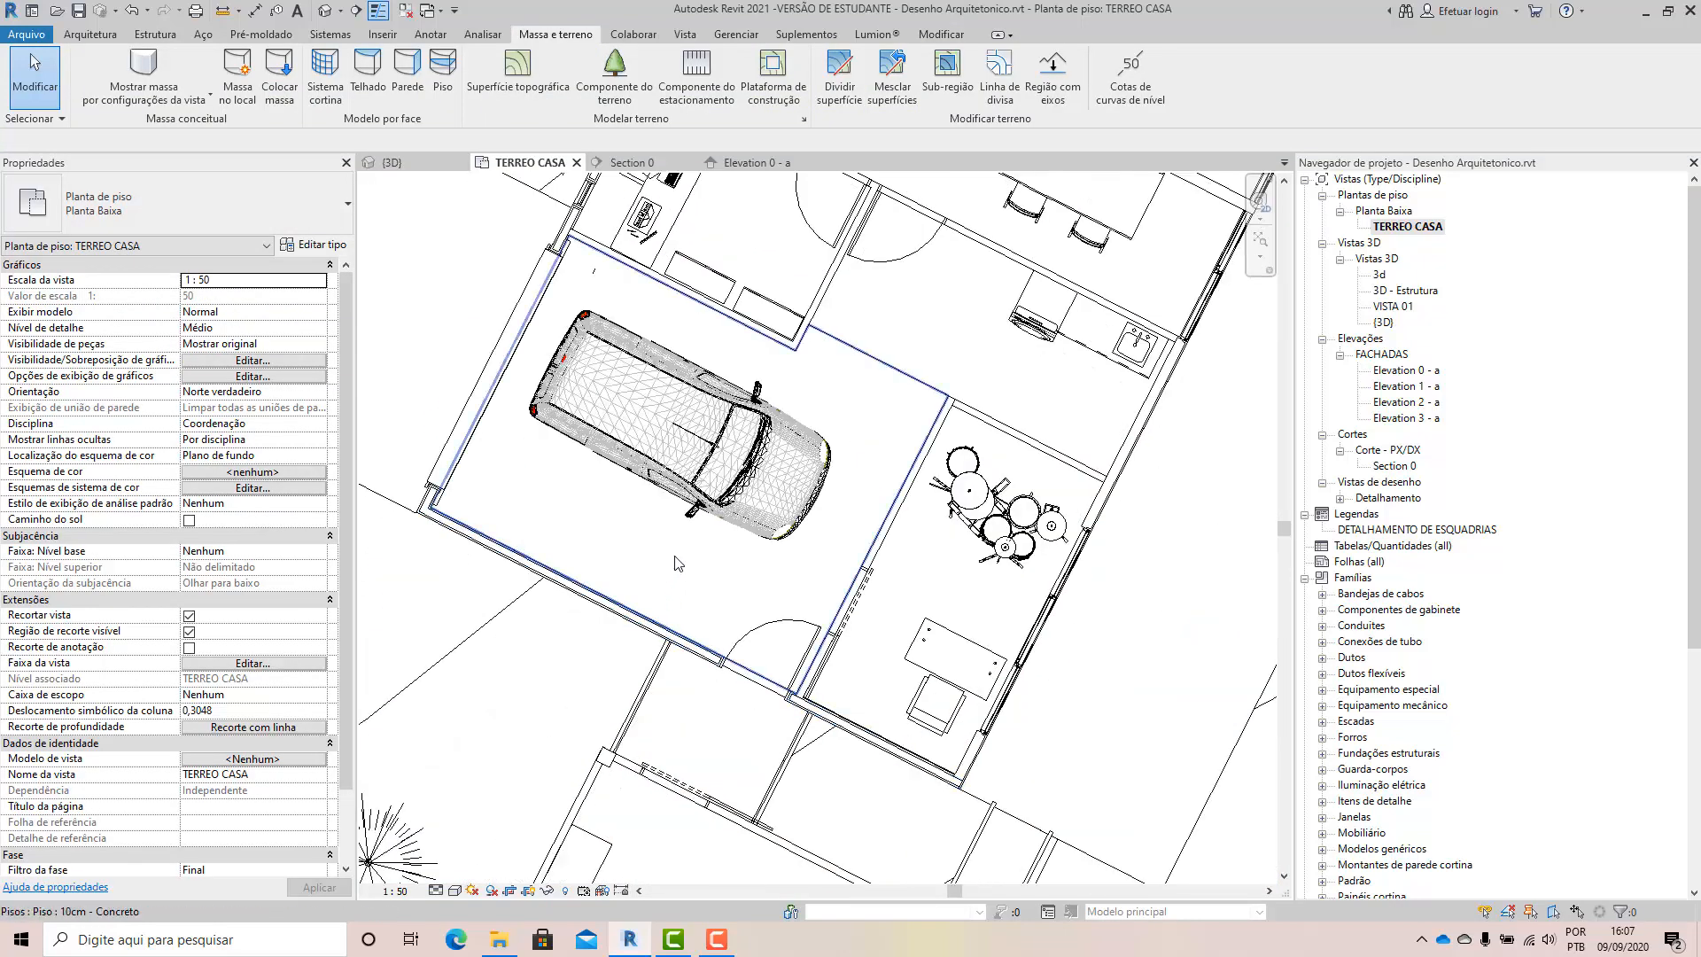
scroll(693, 494, up, 4)
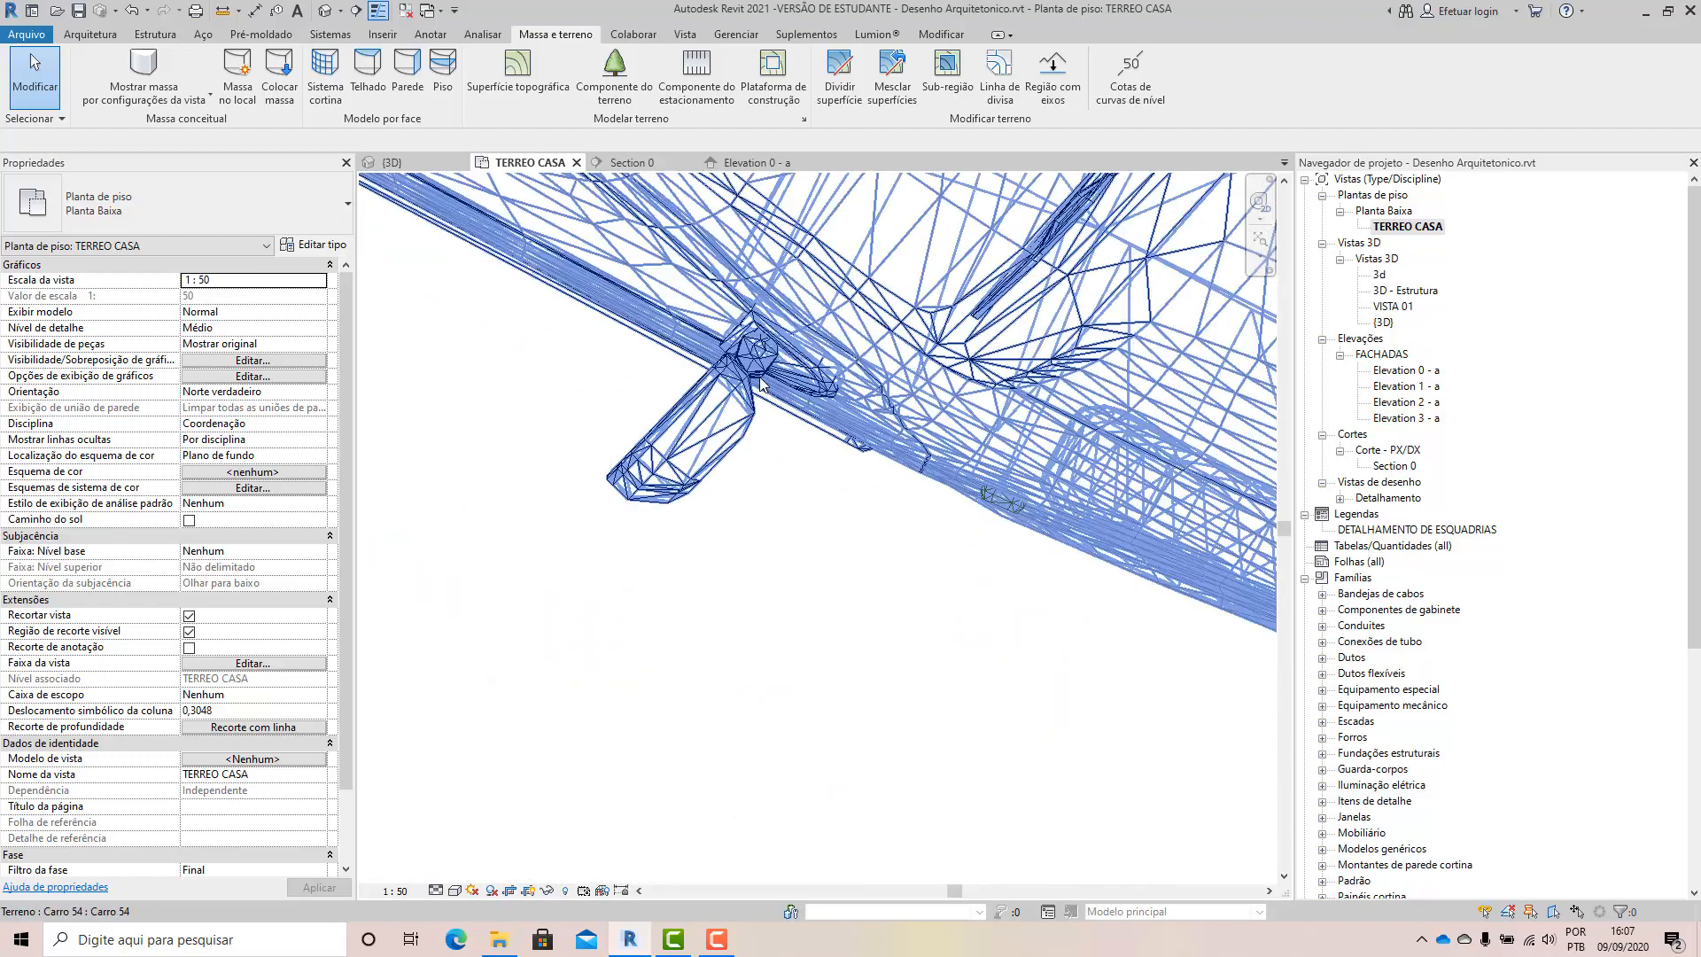
click(804, 606)
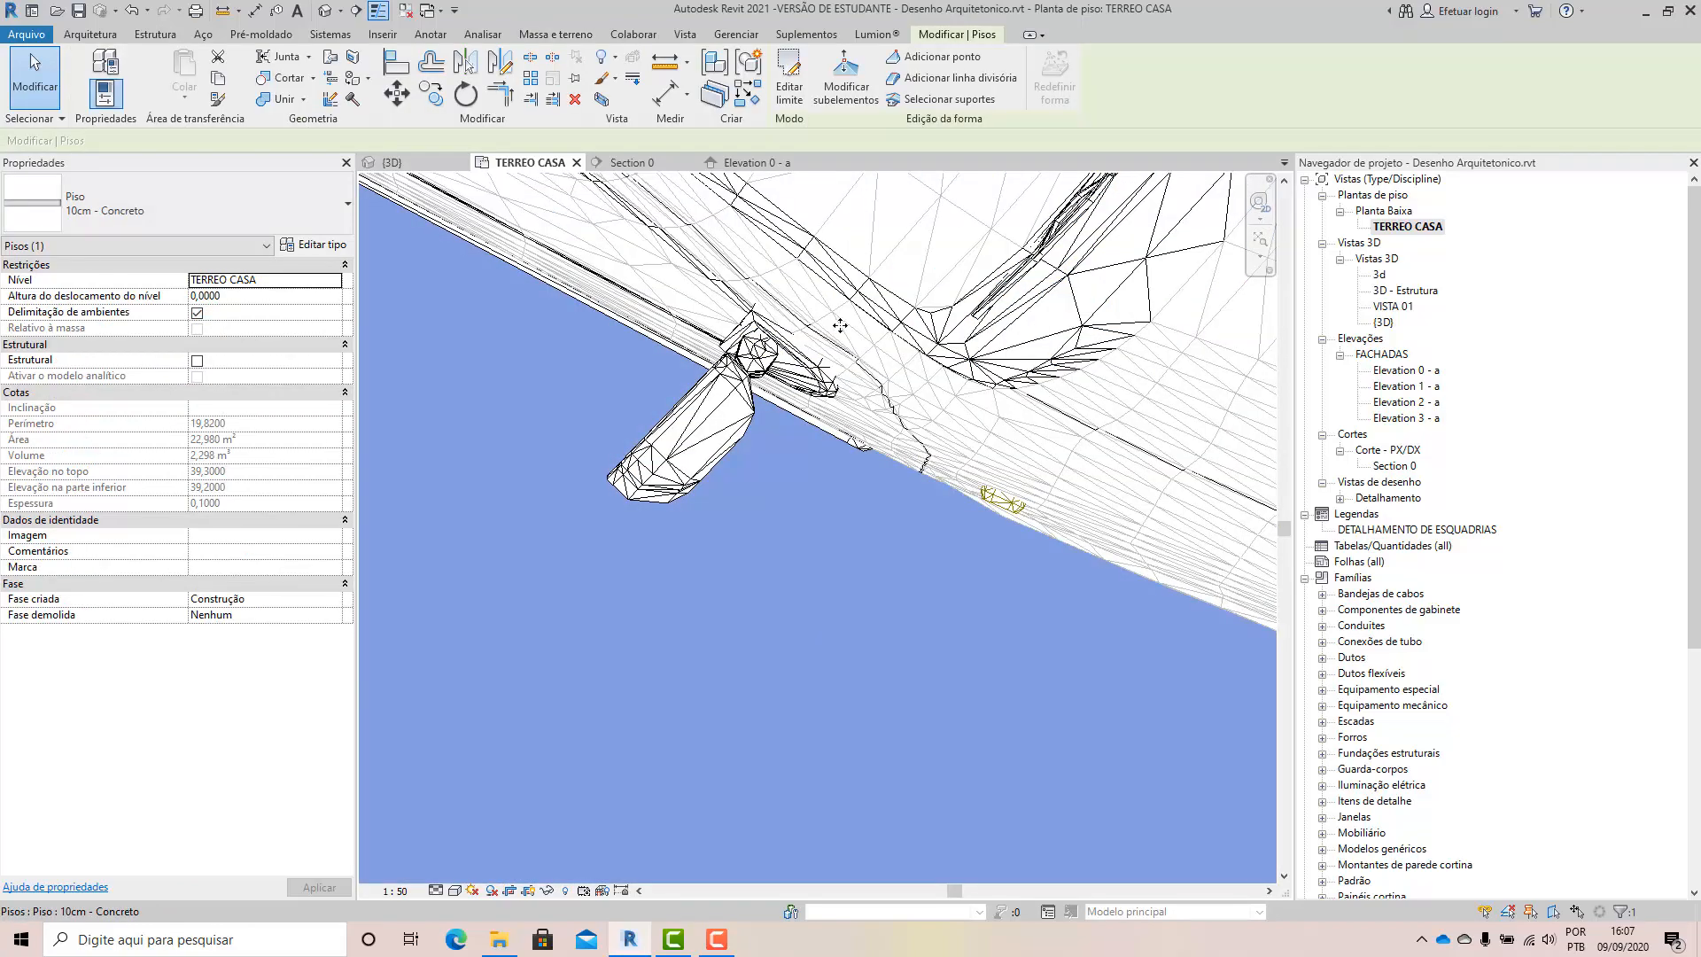
scroll(866, 676, down, 5)
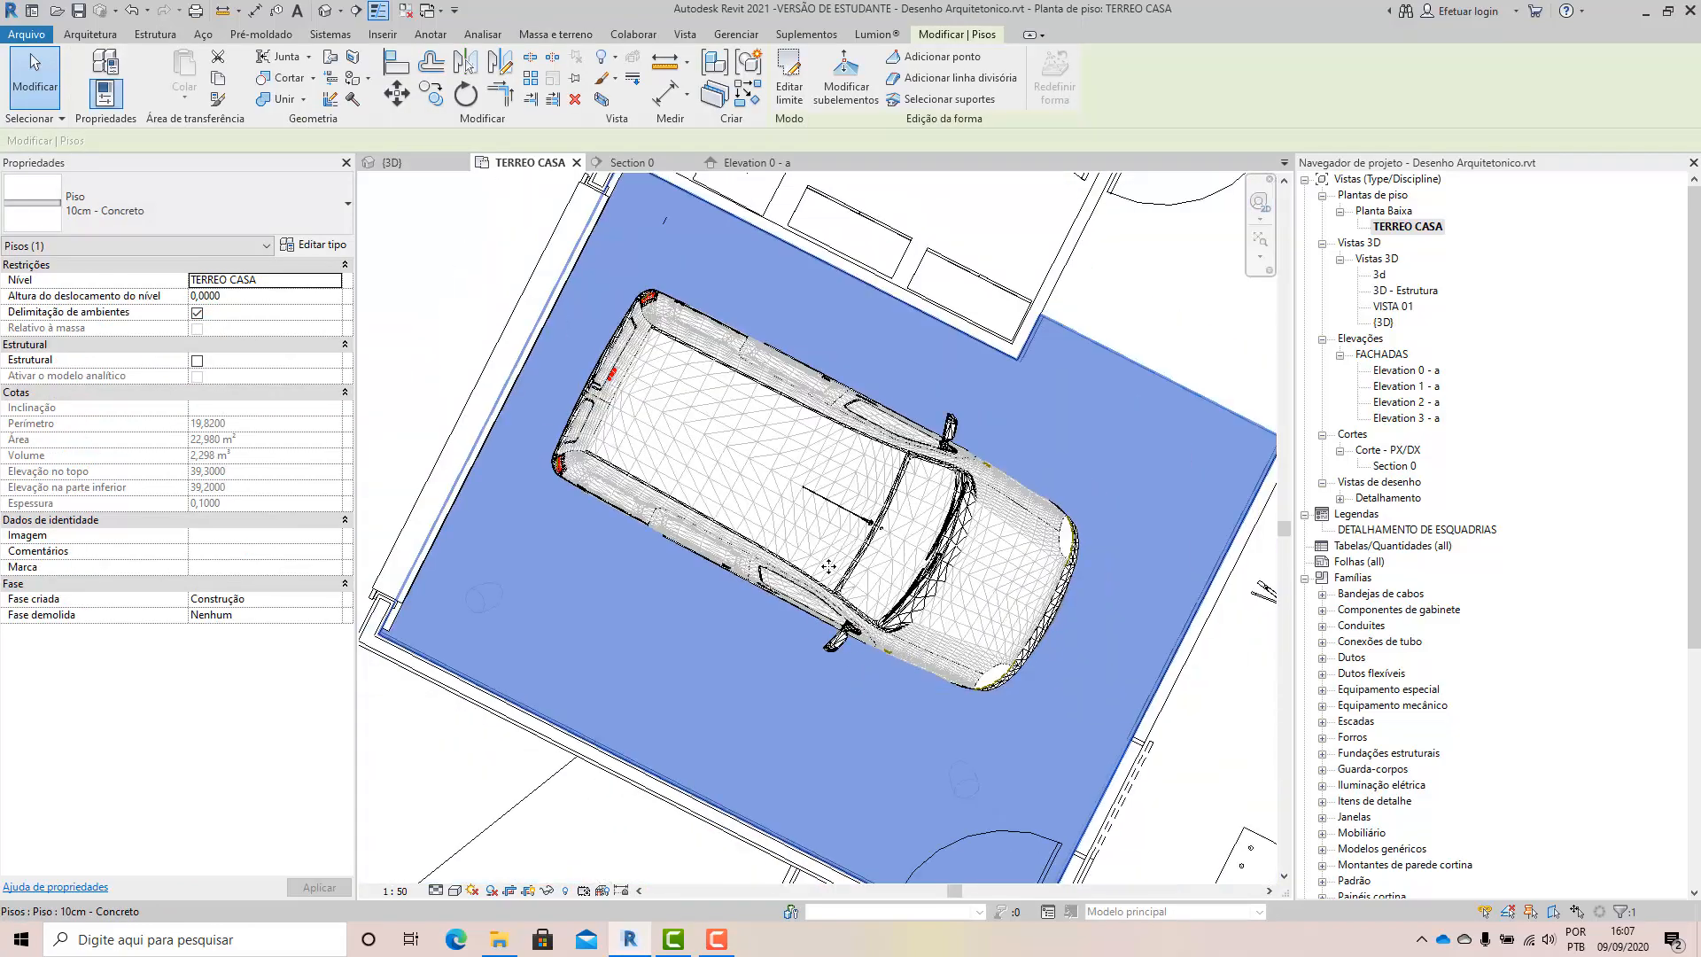
click(459, 381)
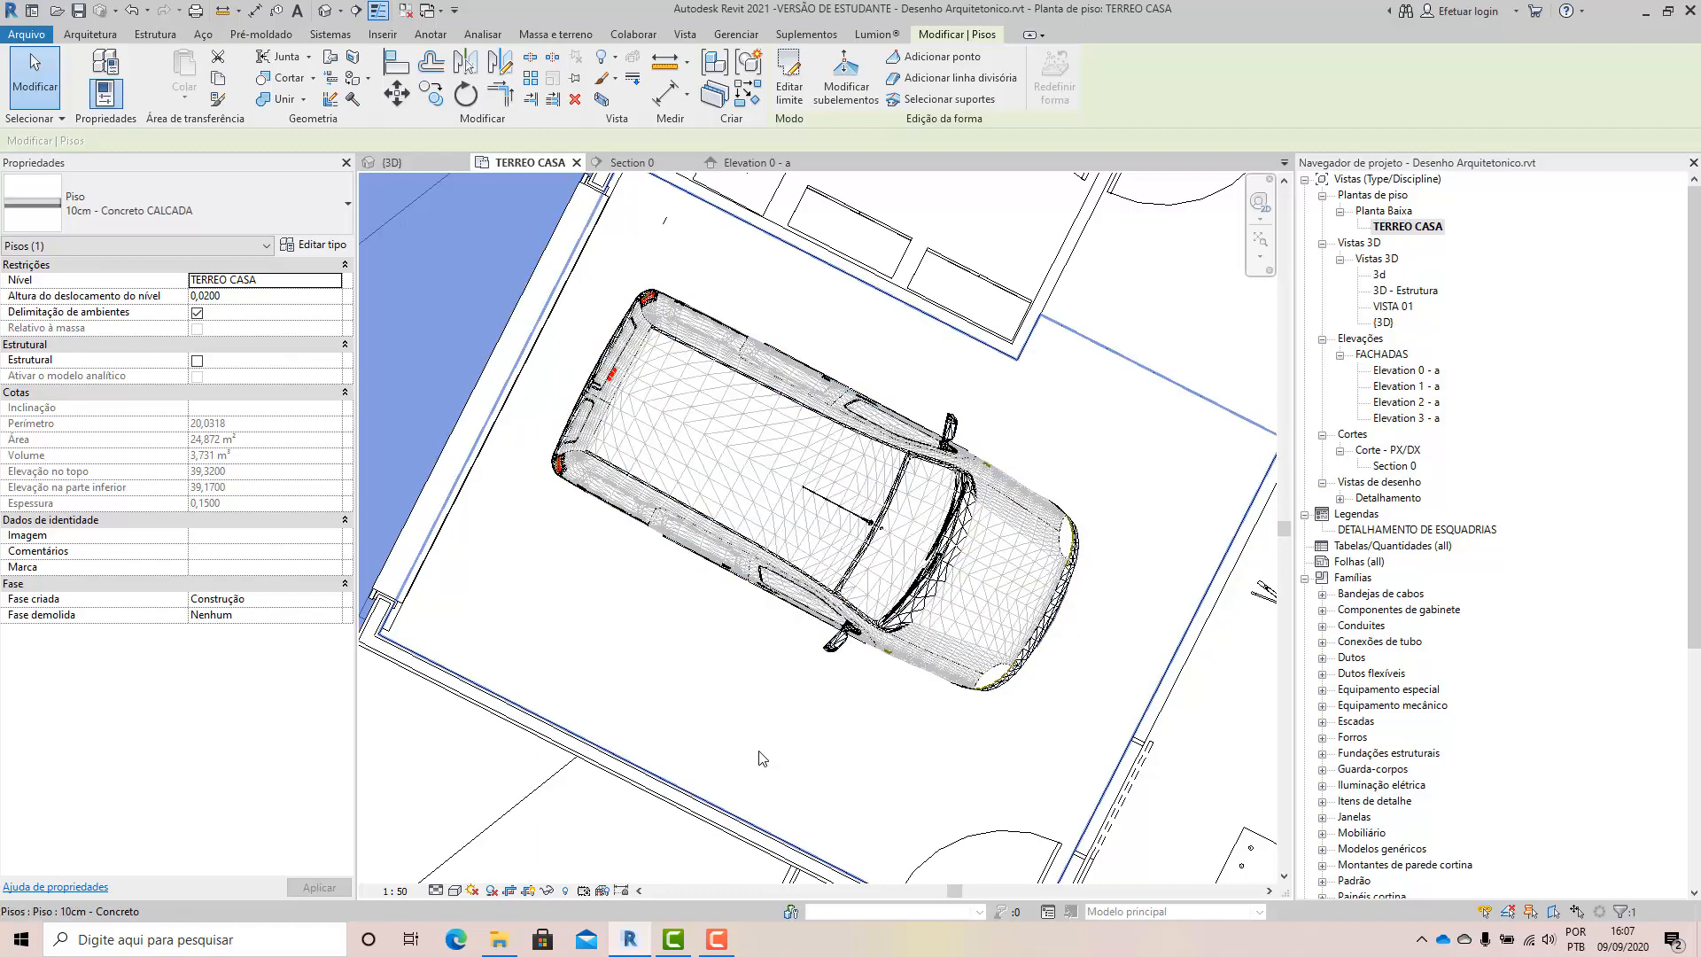
click(733, 510)
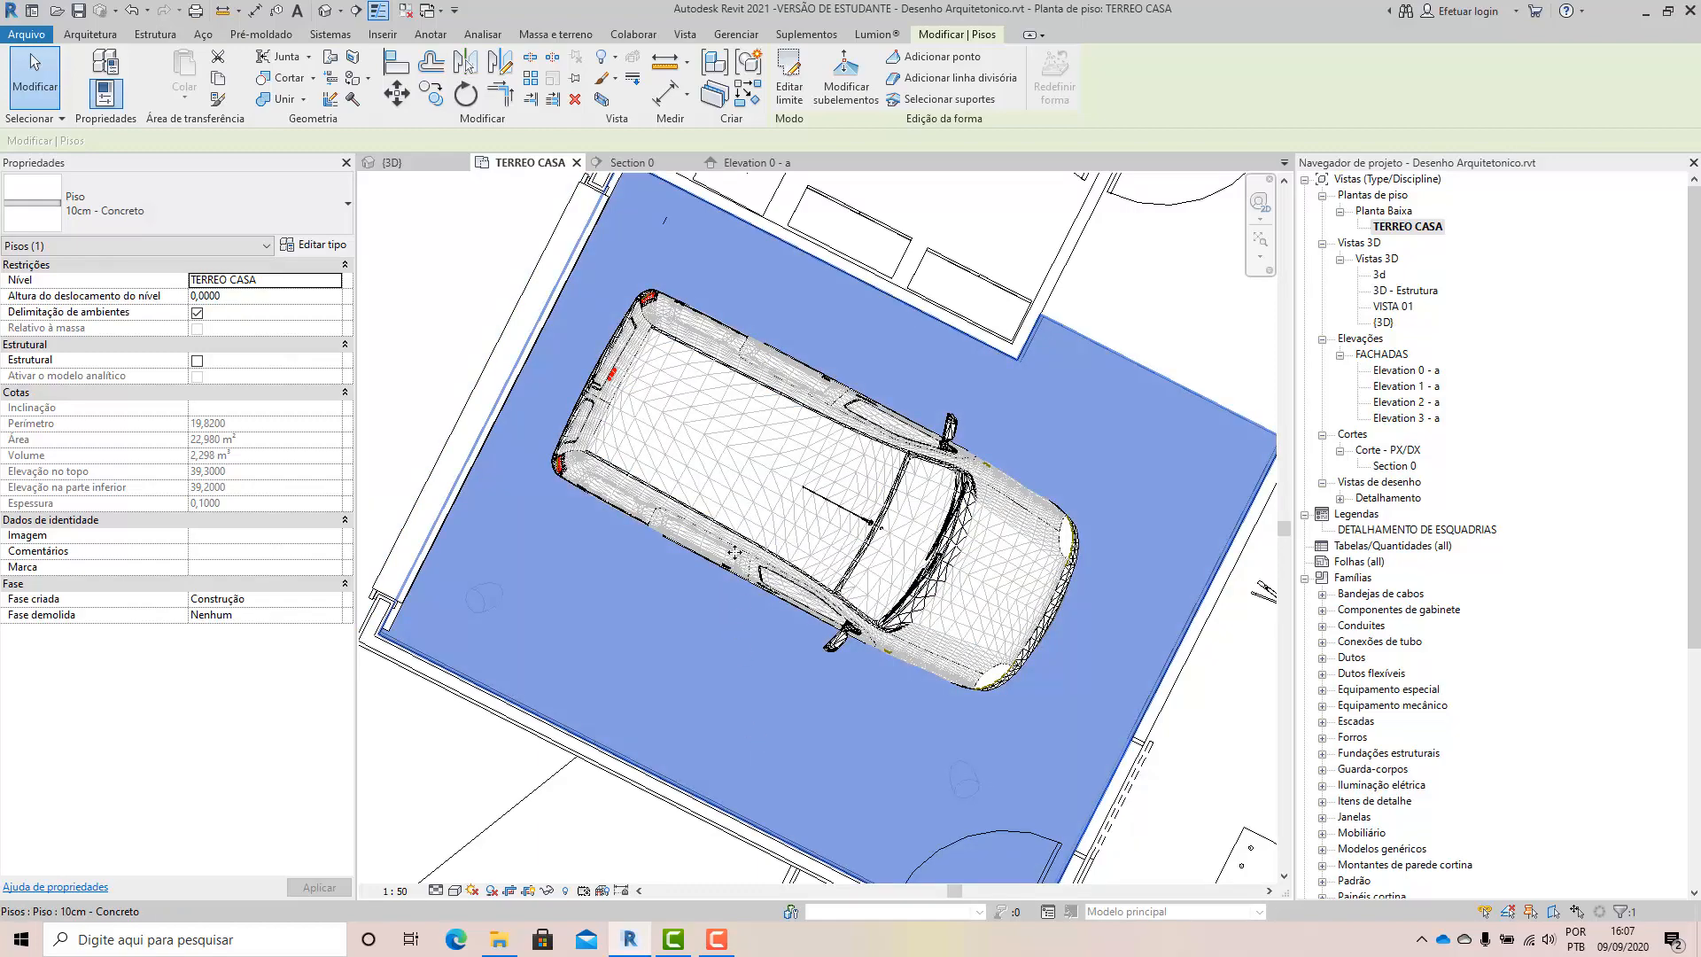
scroll(734, 552, up, 5)
scroll(763, 570, down, 4)
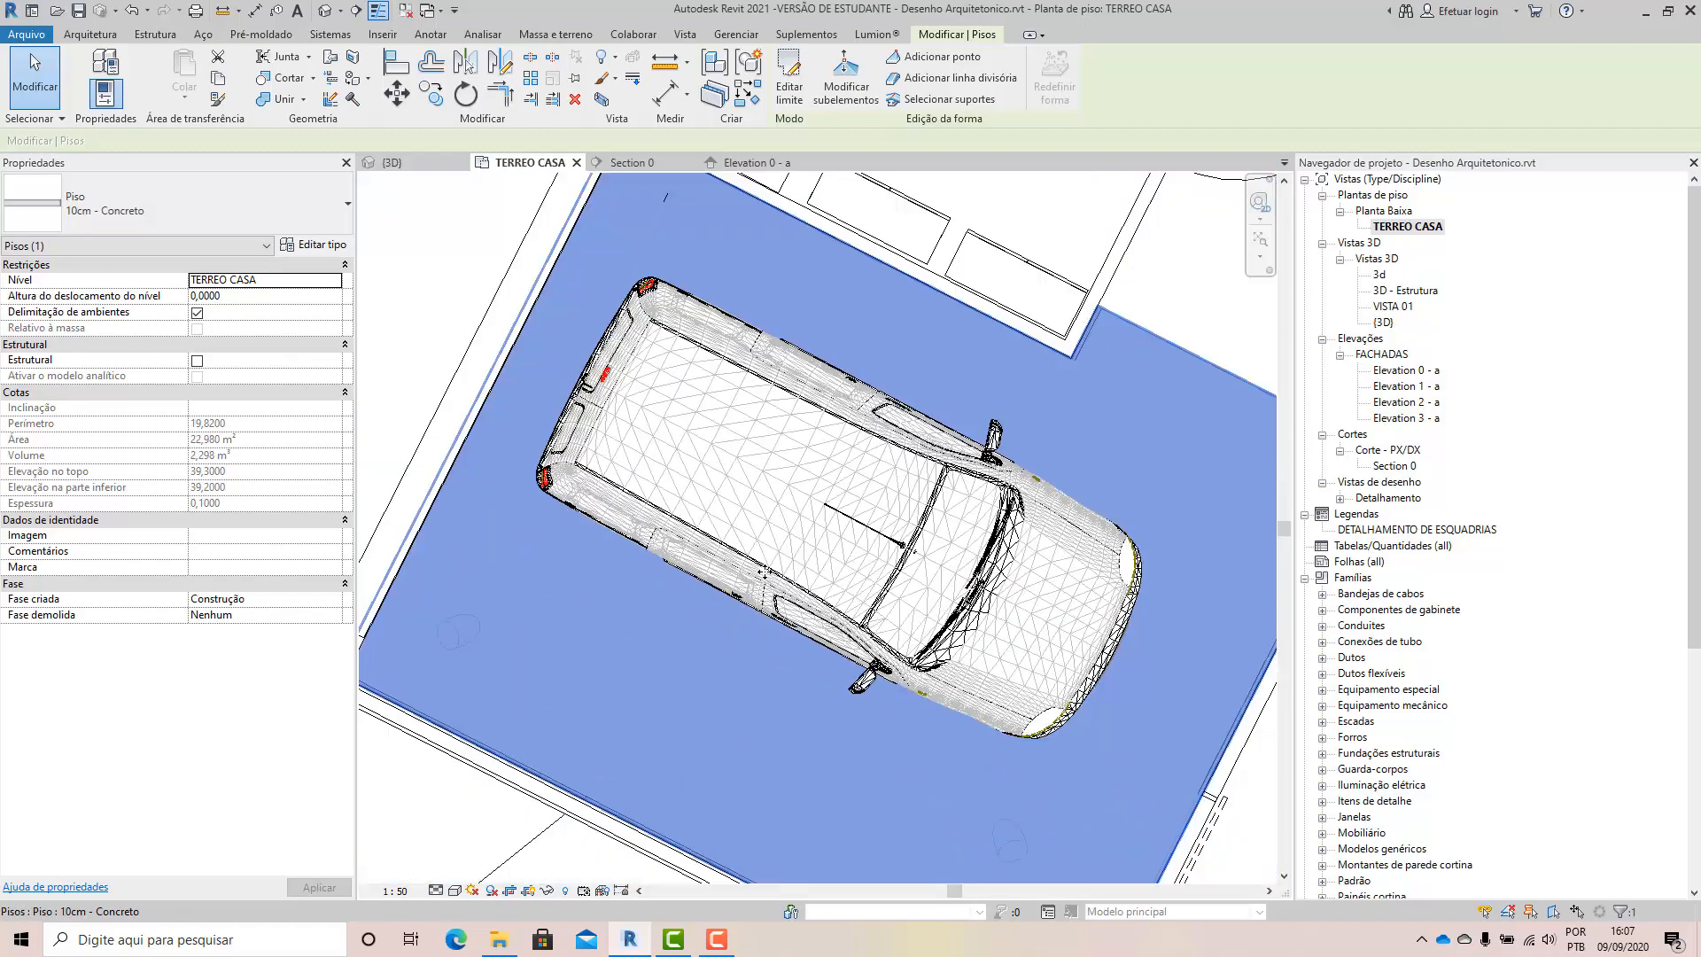
scroll(763, 572, down, 6)
key(Escape)
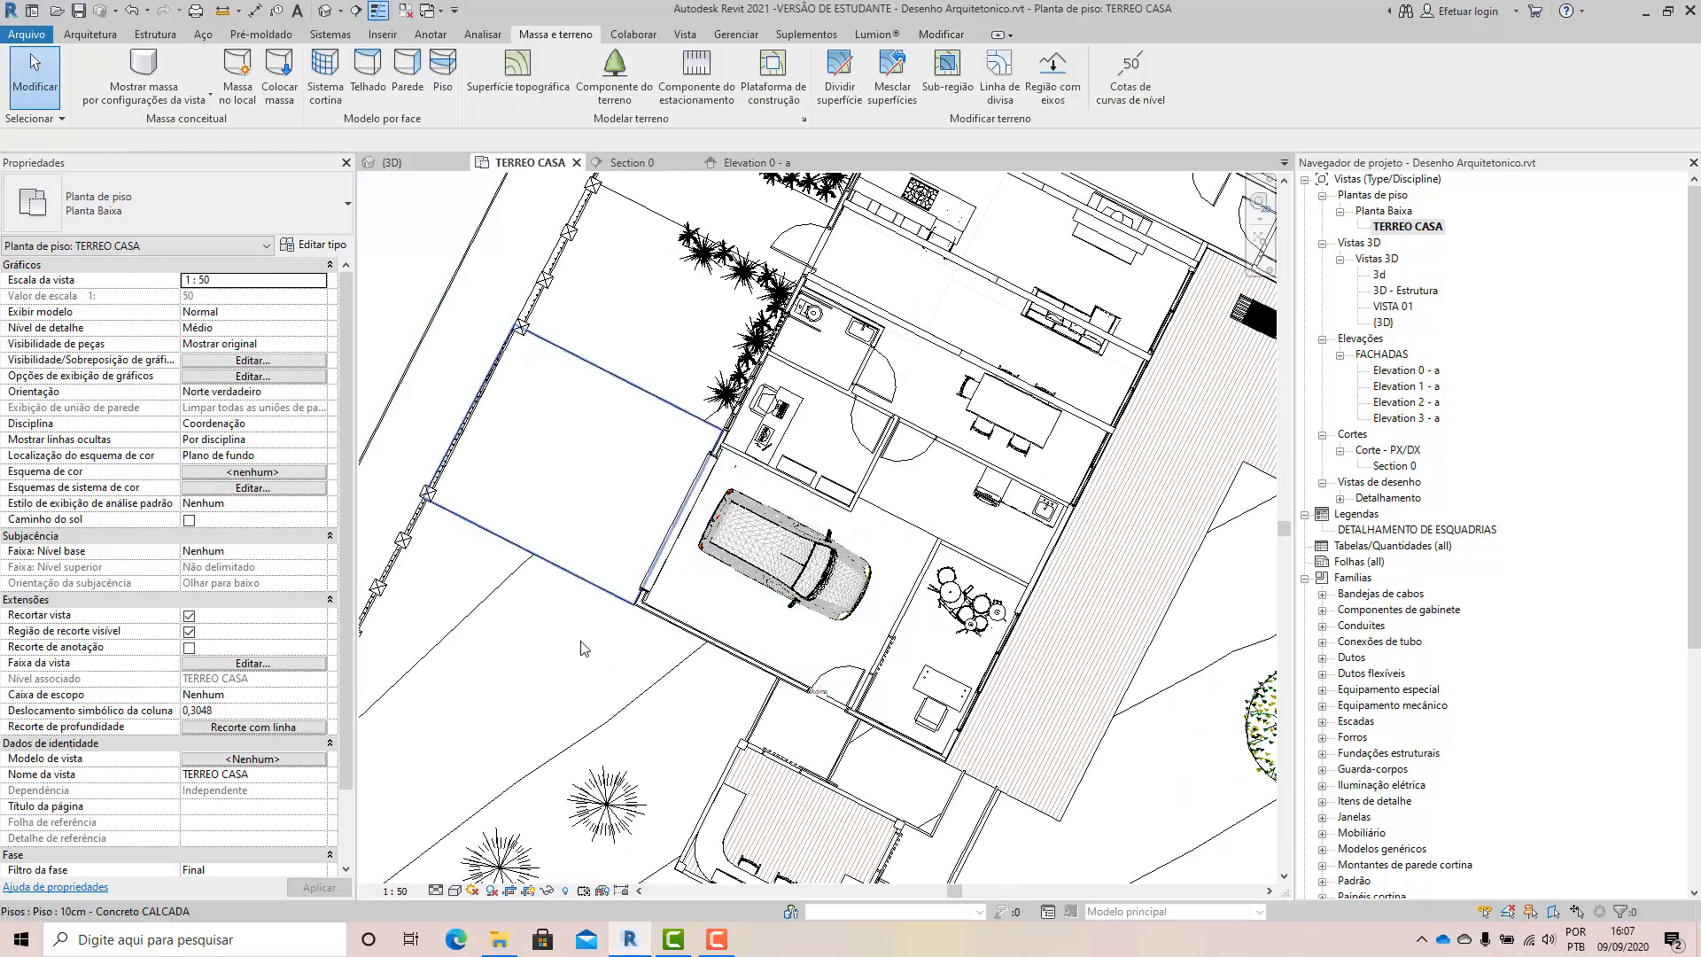
Inspect the garage's front corner wall layers, its overhead door, and the adjoining terrain and driveway slab.
scroll(757, 625, up, 3)
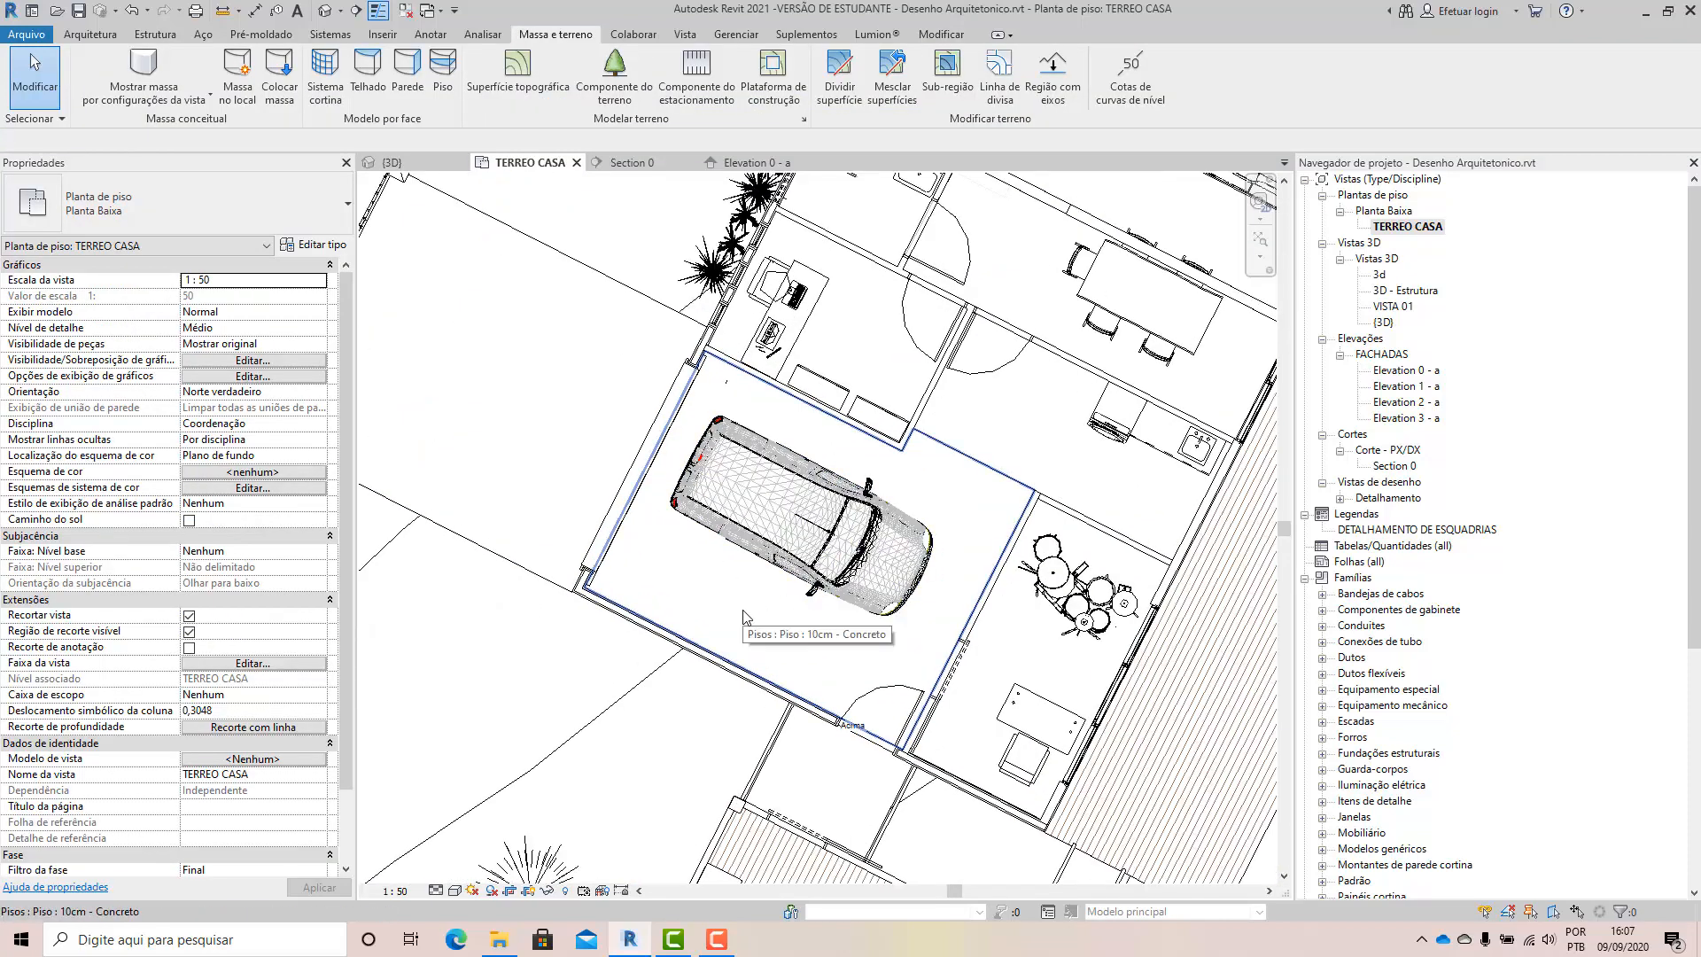
scroll(722, 611, down, 1)
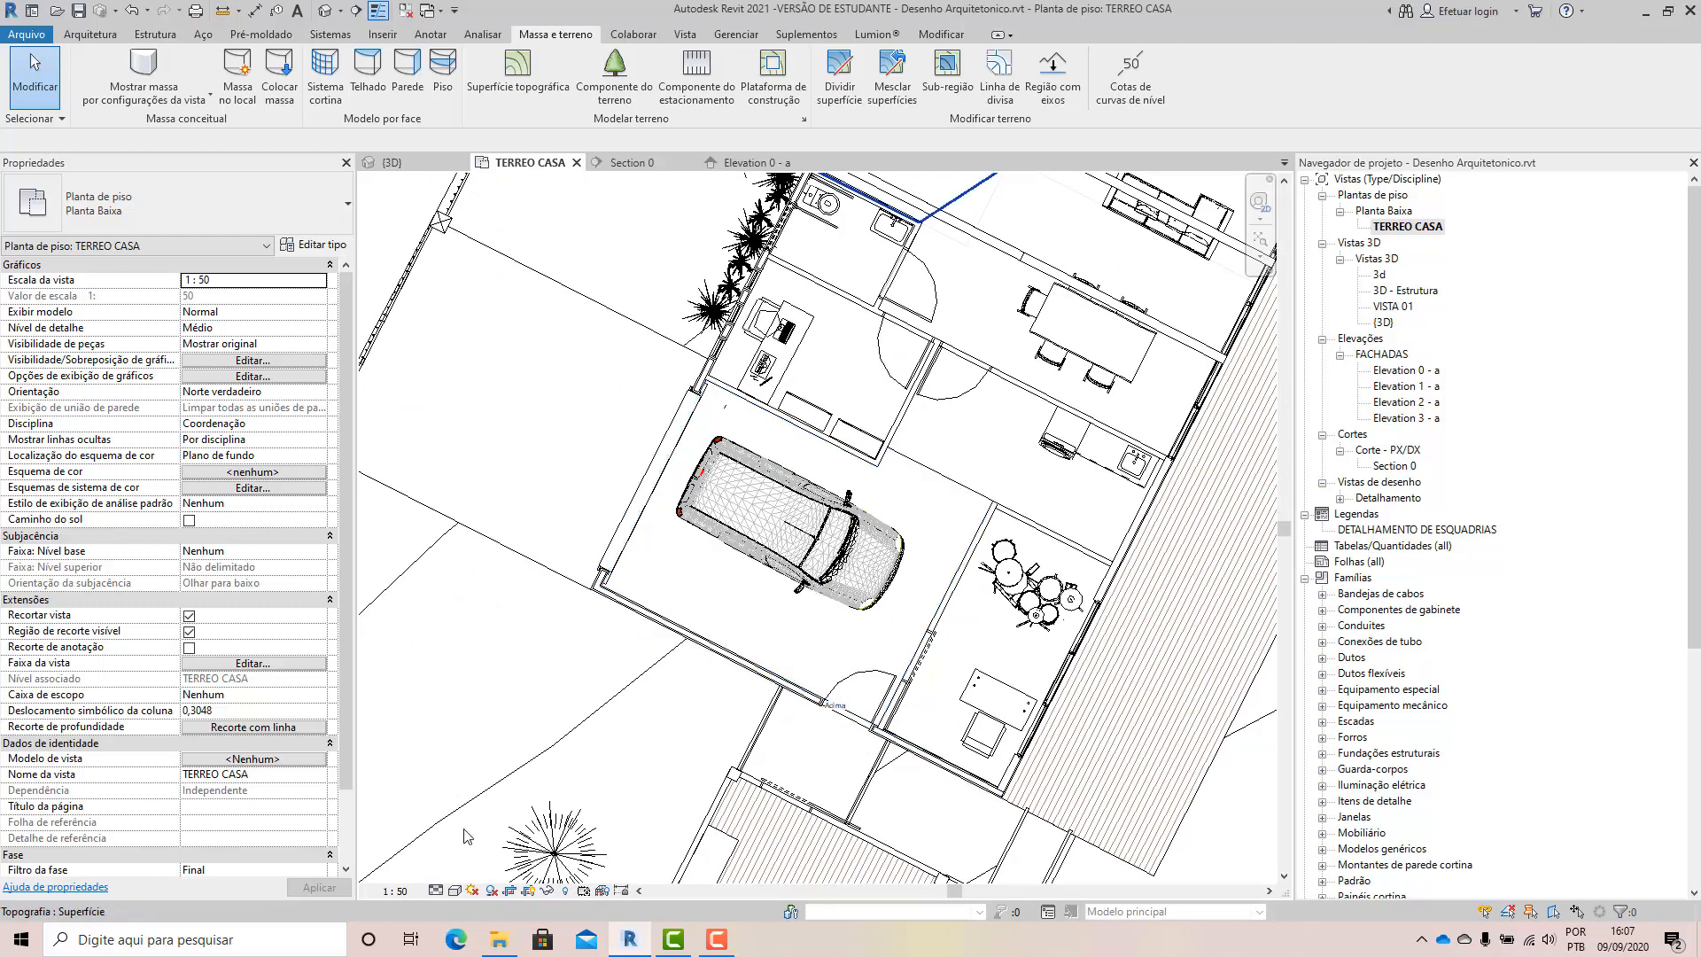
scroll(547, 616, up, 2)
scroll(558, 600, up, 1)
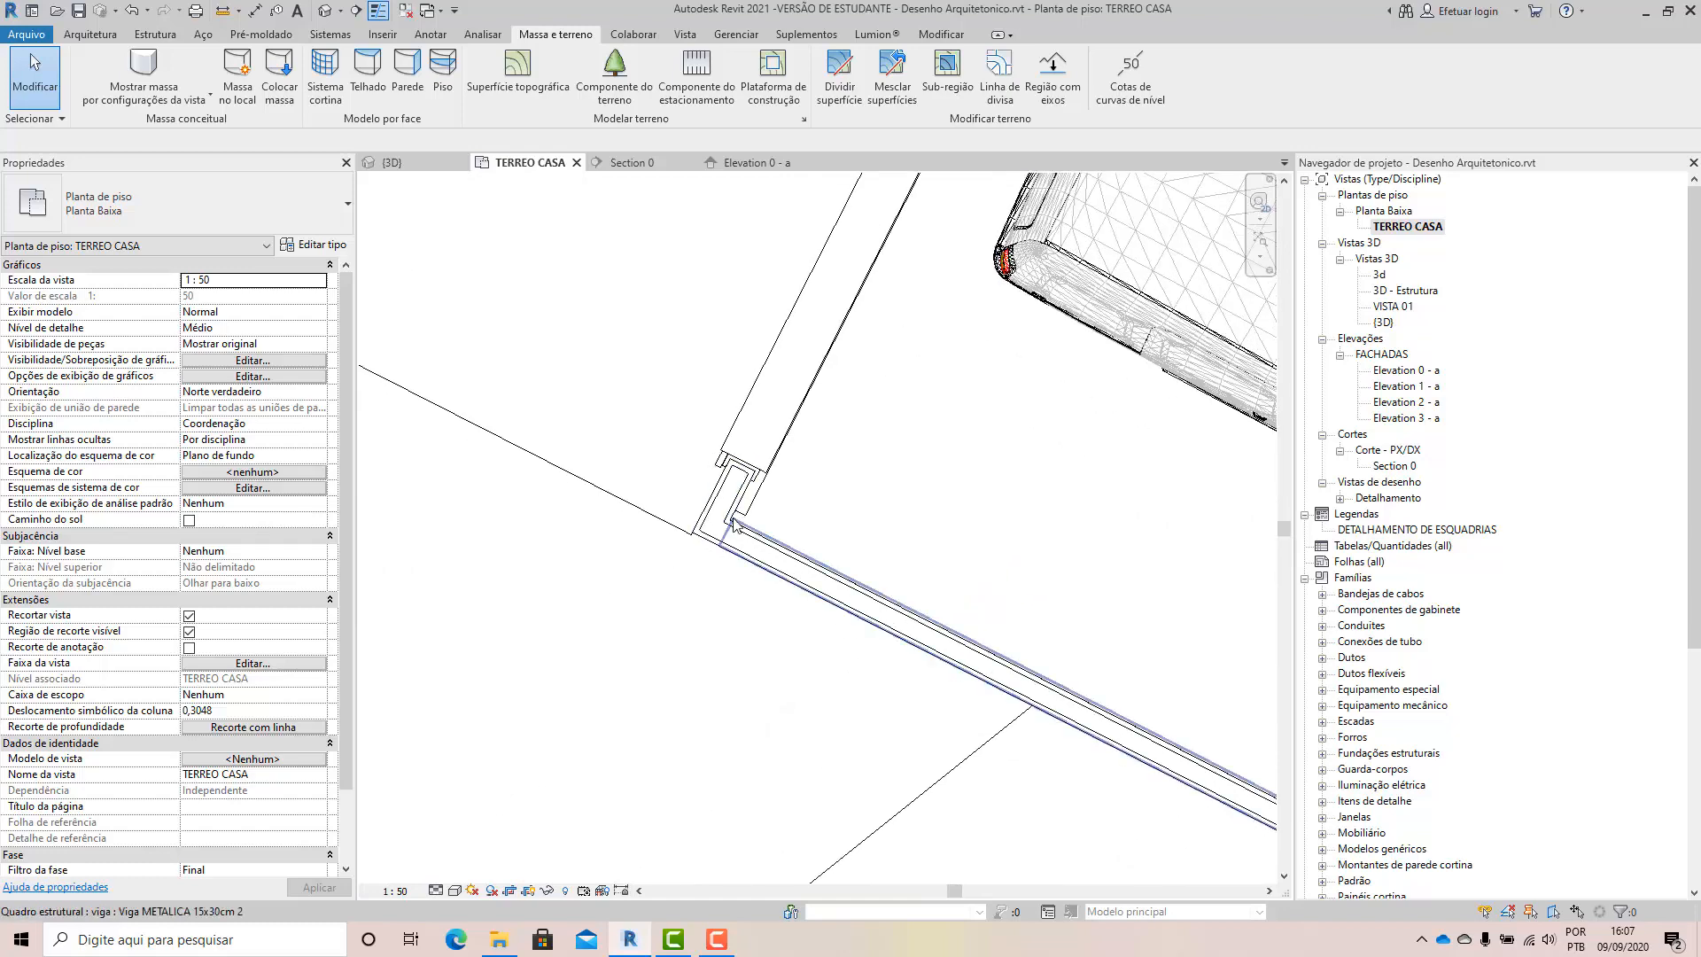
click(437, 891)
click(660, 615)
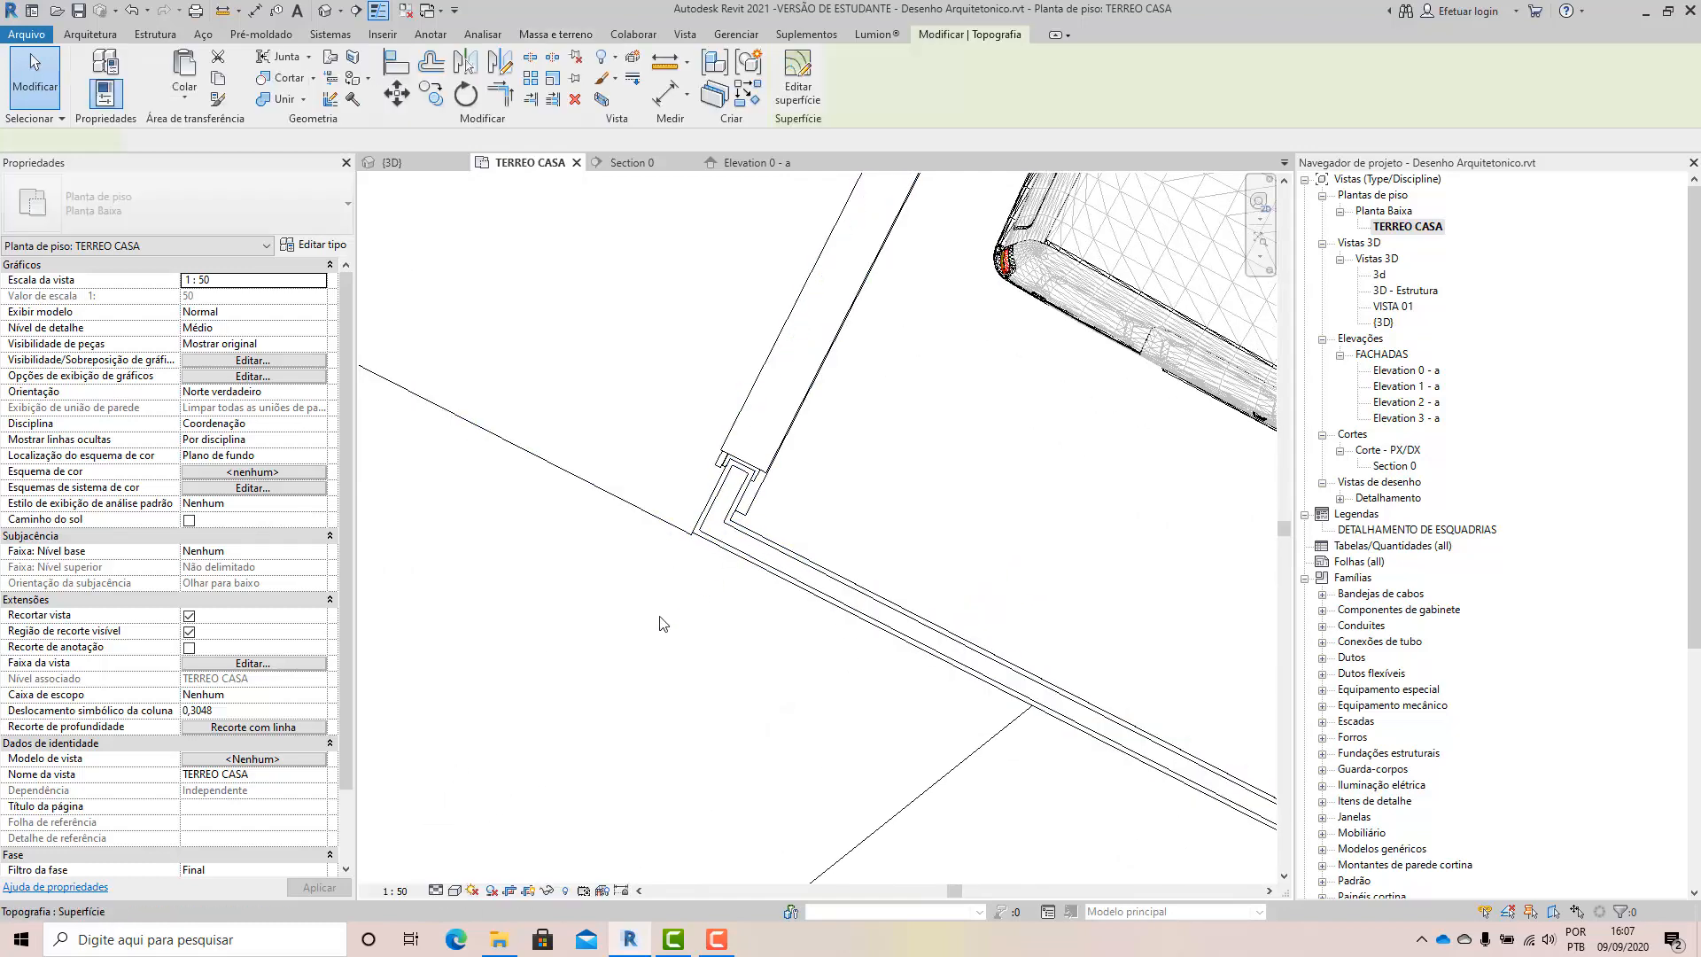
click(740, 416)
click(518, 782)
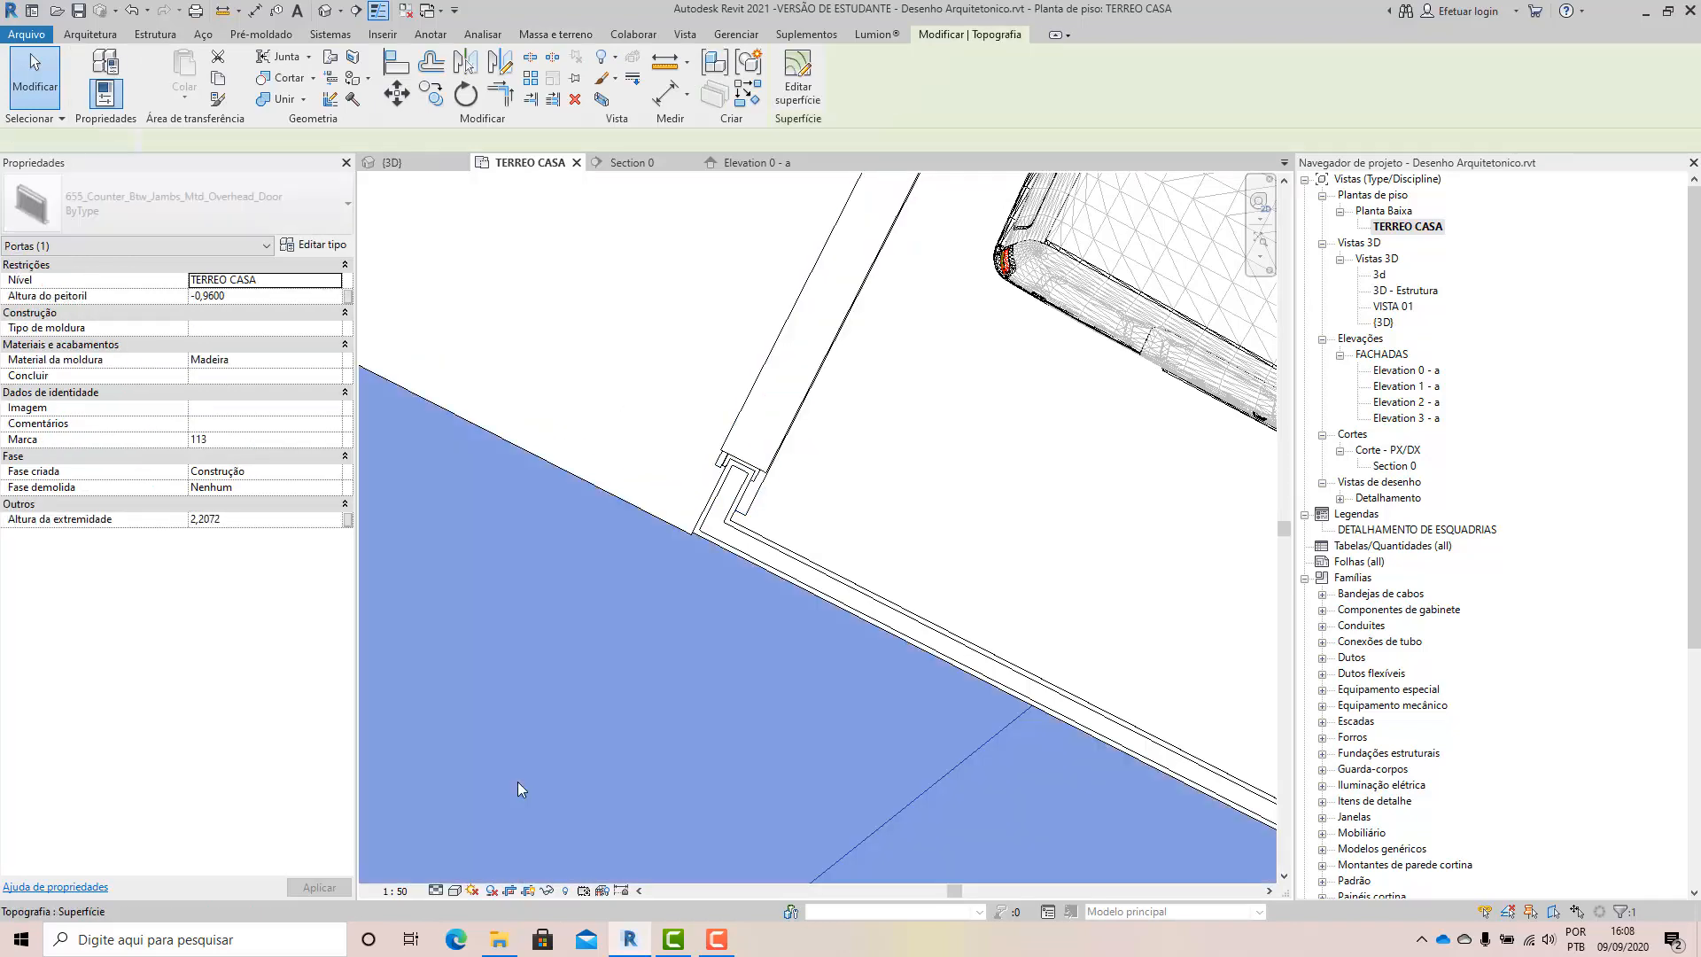
click(620, 439)
scroll(503, 666, down, 2)
scroll(503, 675, down, 2)
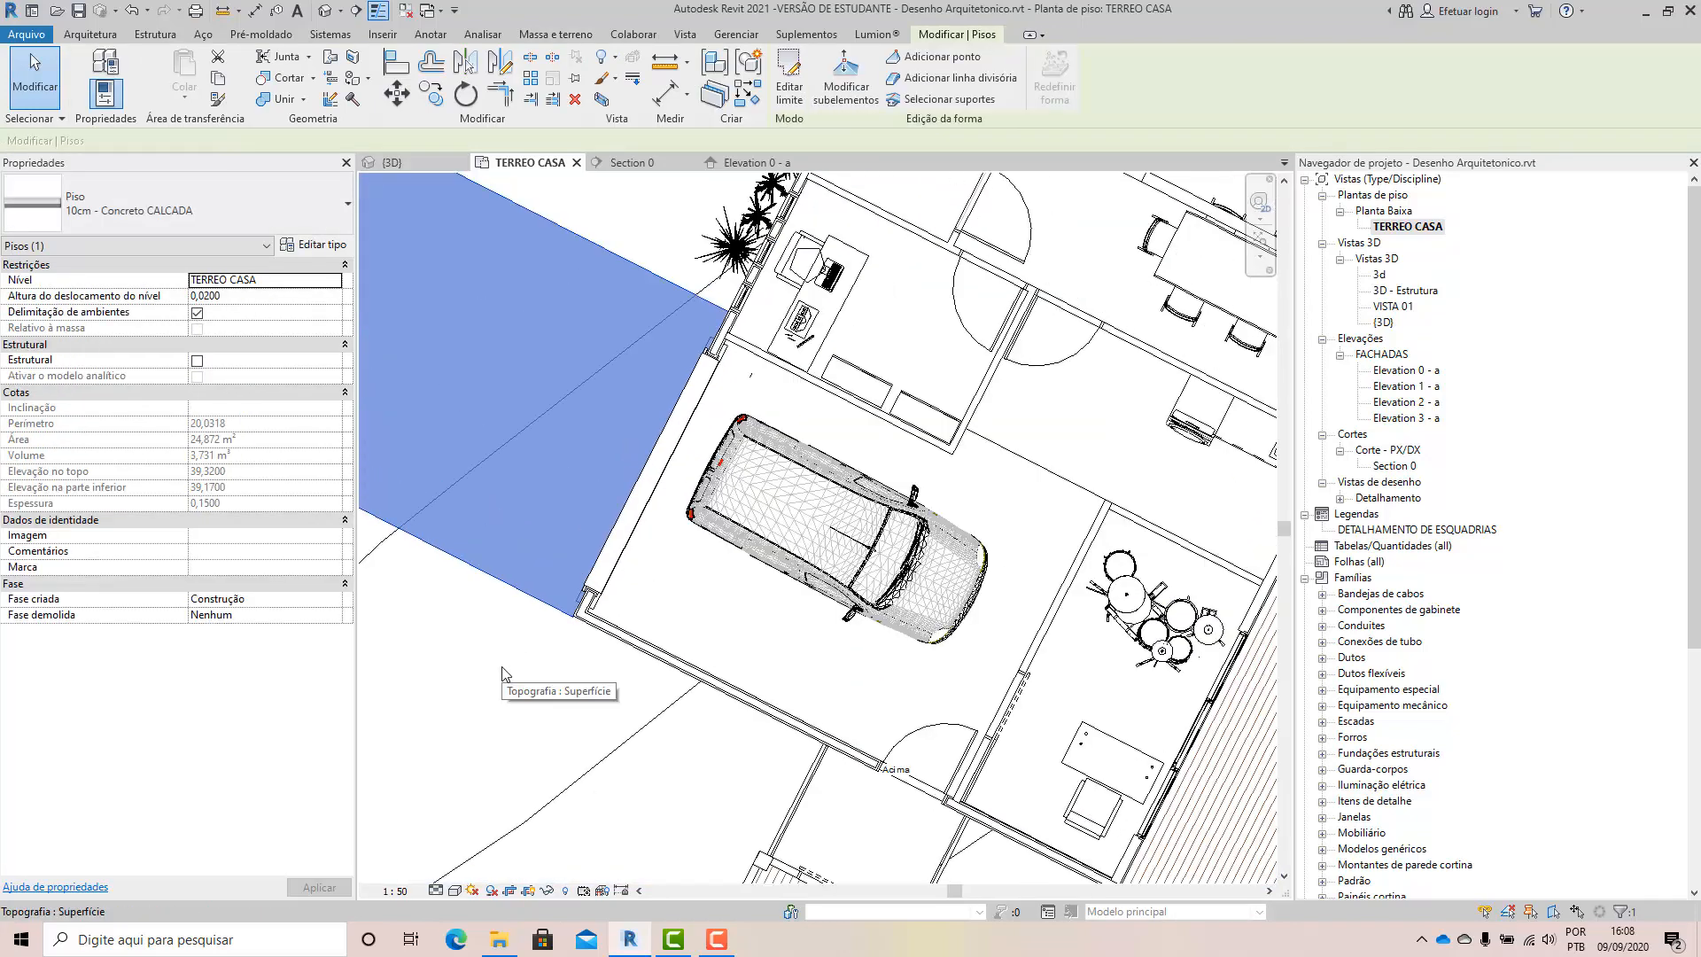
scroll(504, 675, down, 1)
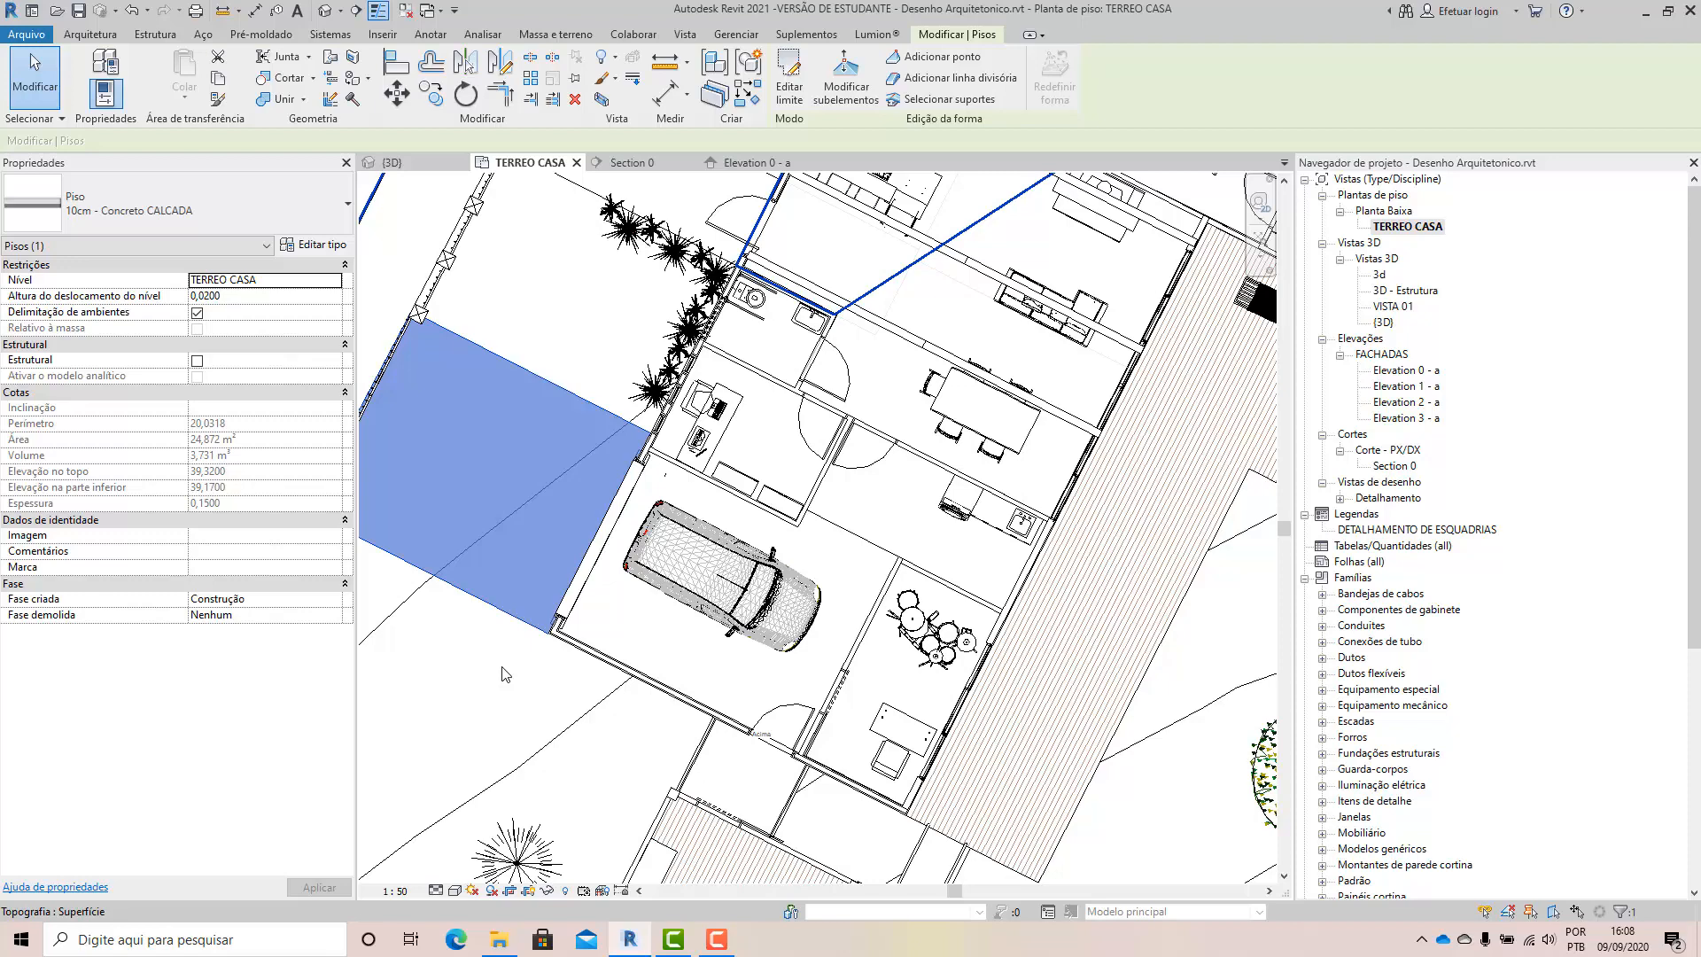
click(718, 940)
click(1617, 855)
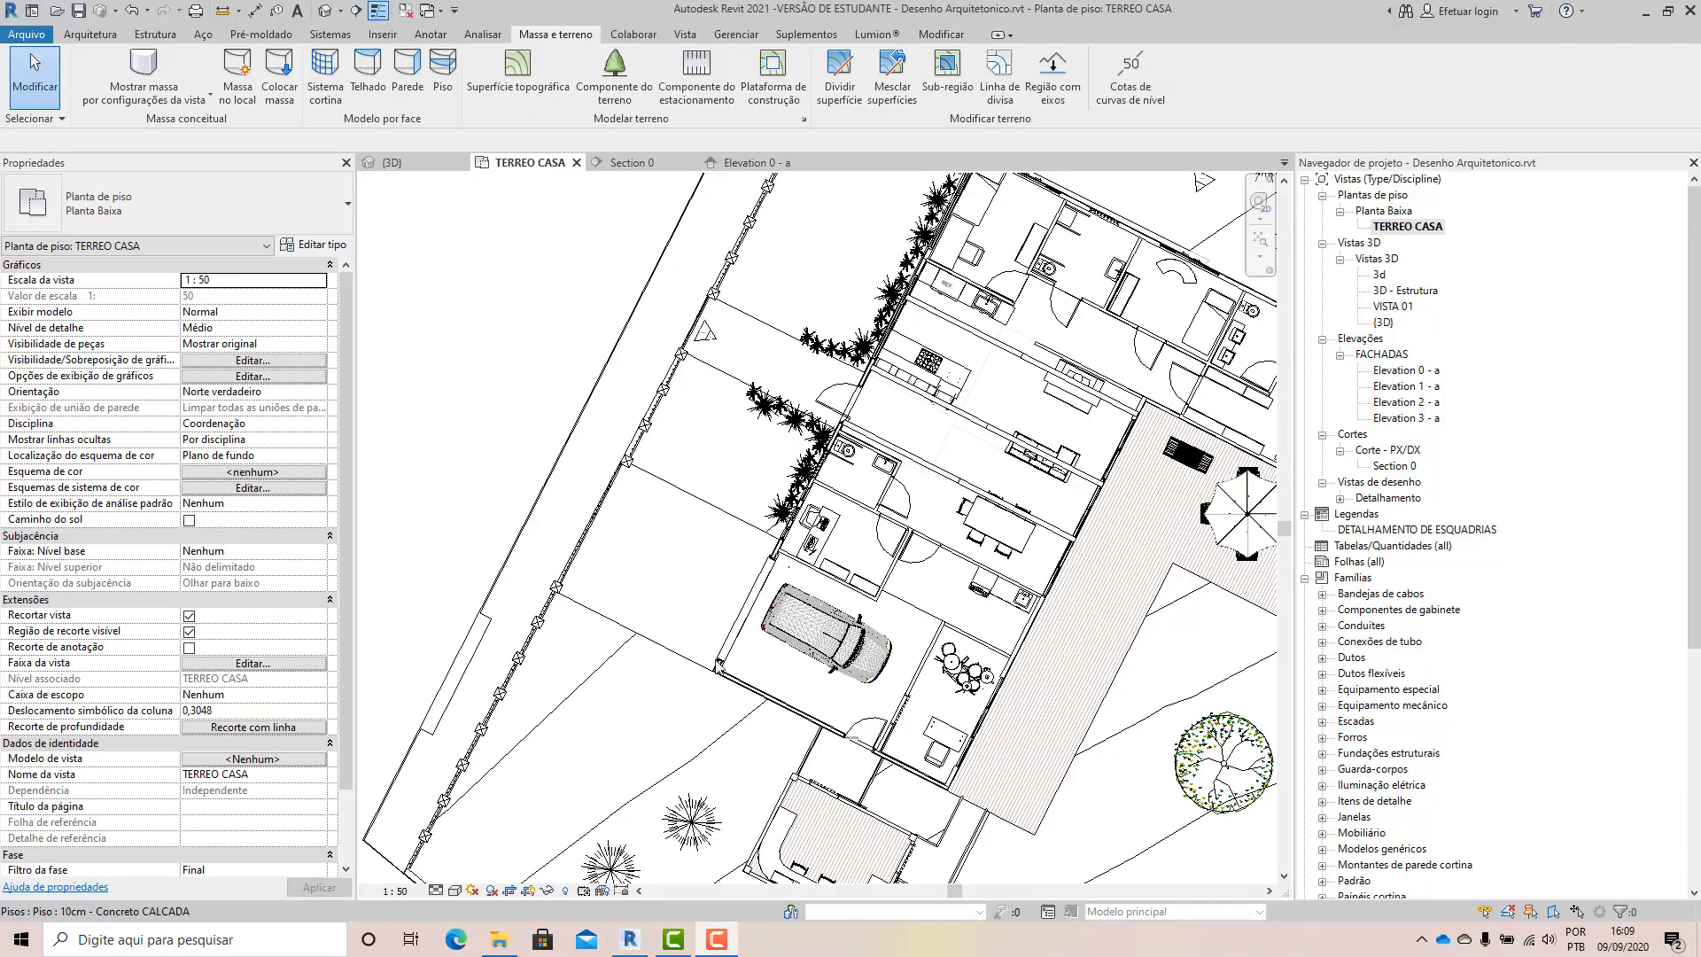
Examine the garage, the entrance walkway and the elevation marker beside the front fence in the floor plan.
scroll(717, 727, up, 5)
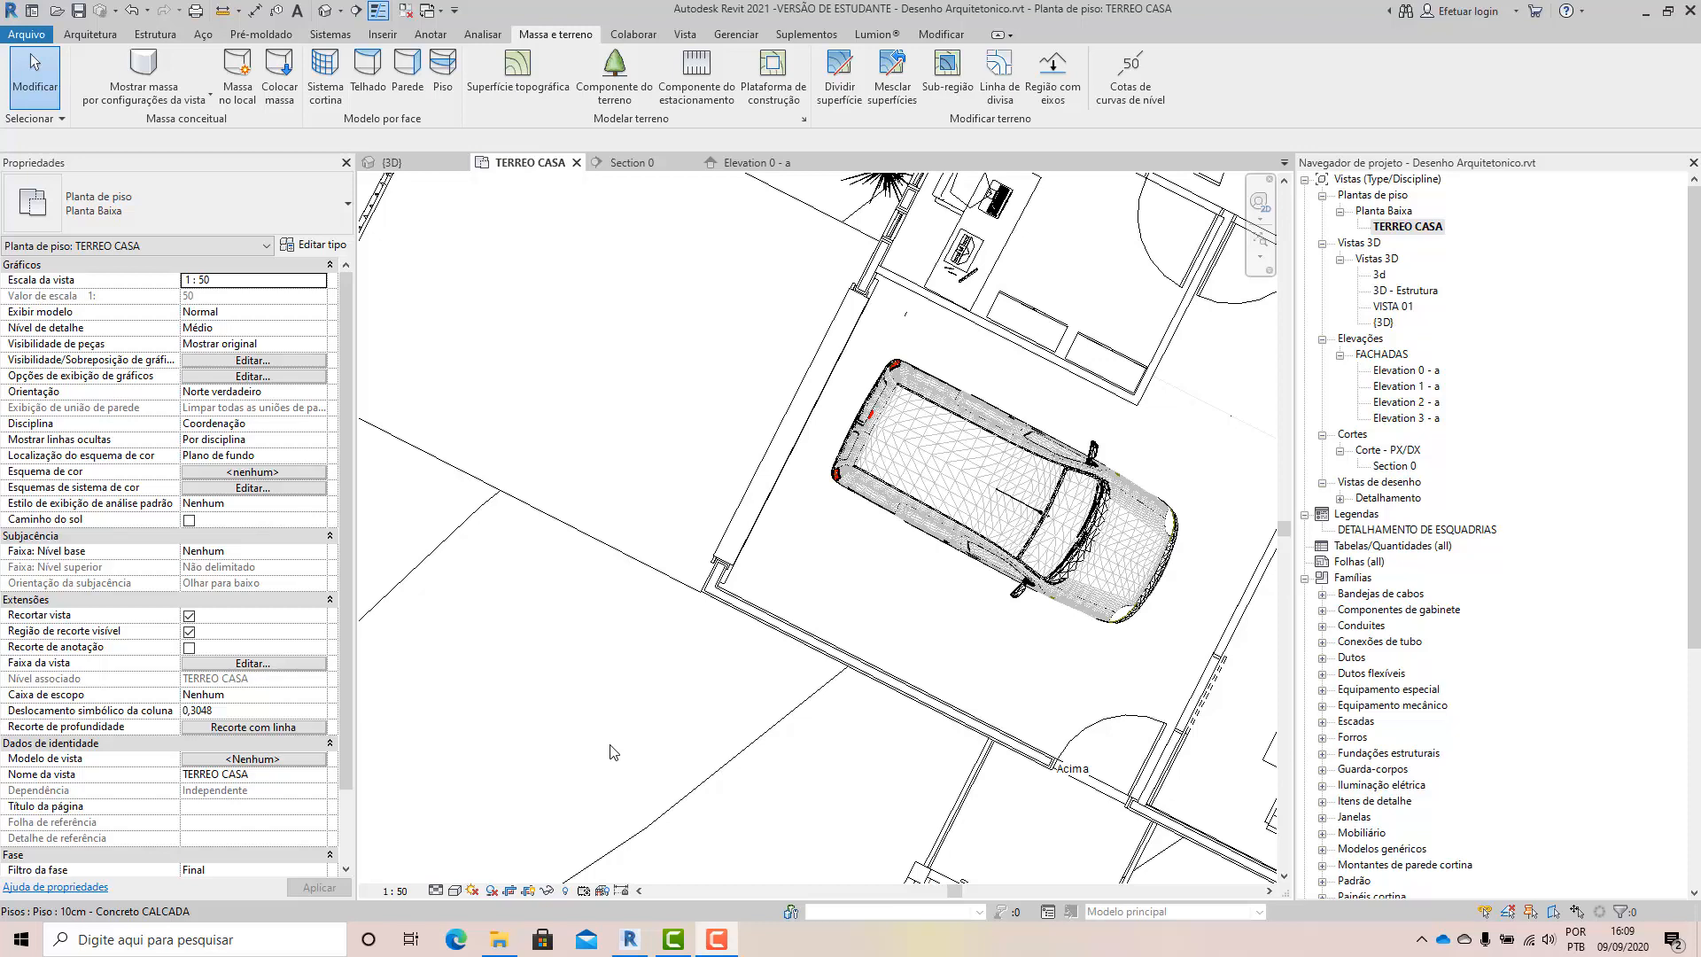
scroll(616, 751, down, 4)
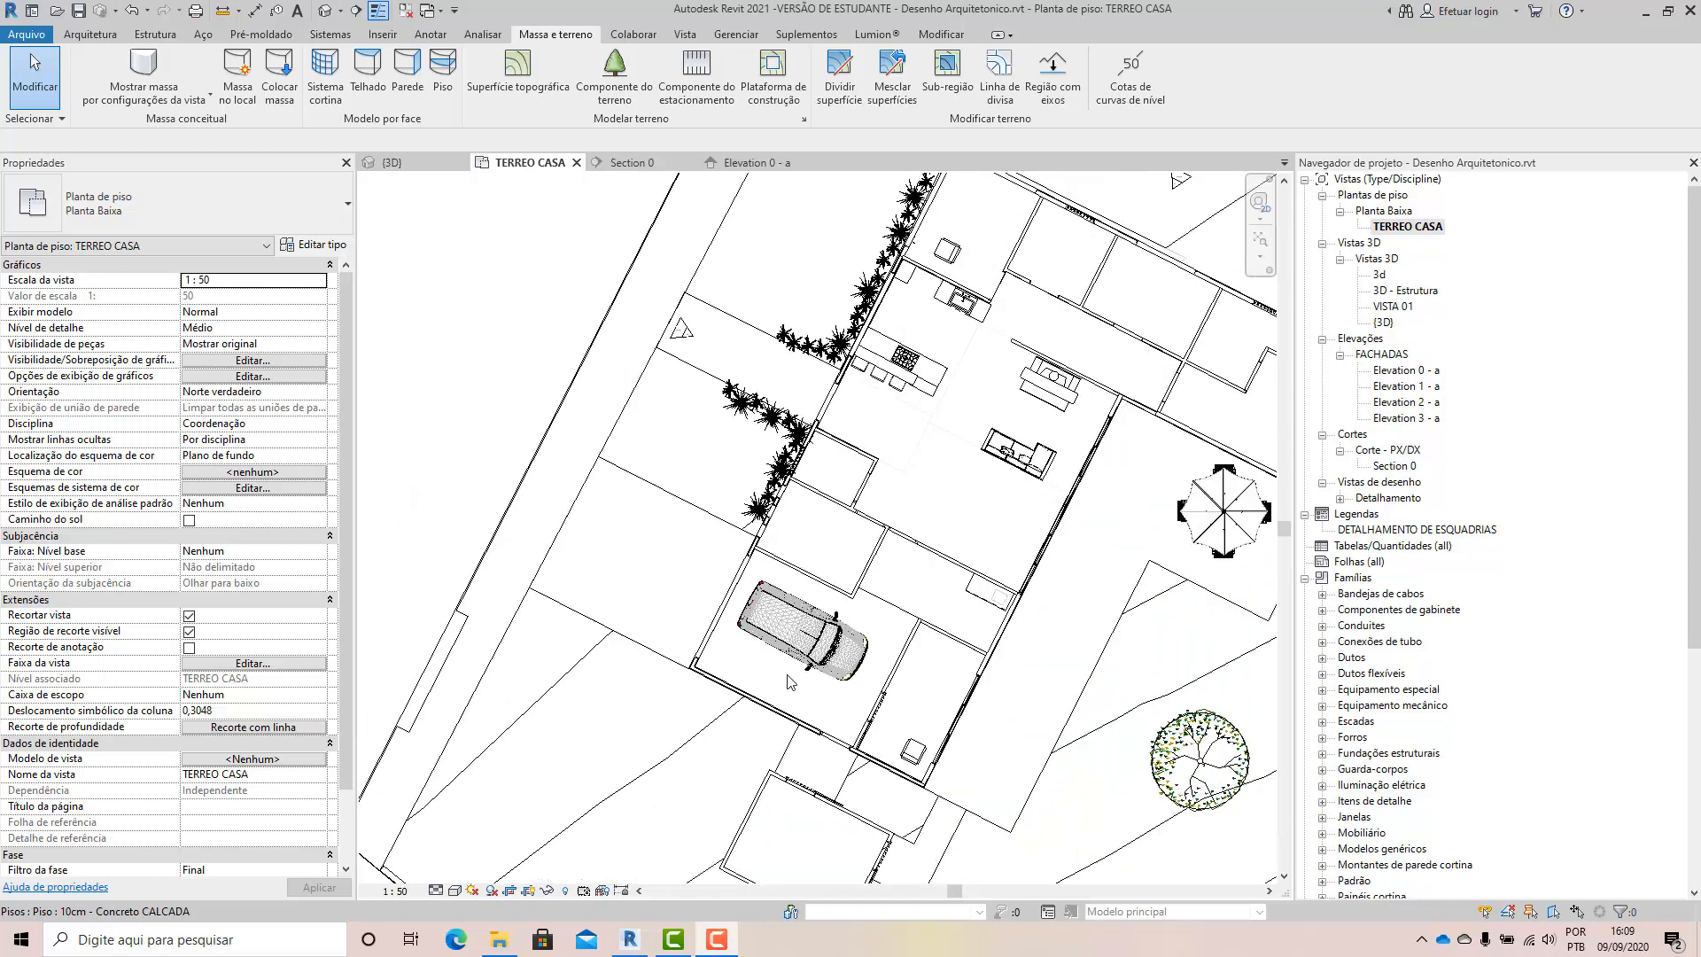
scroll(793, 683, down, 2)
scroll(691, 329, up, 3)
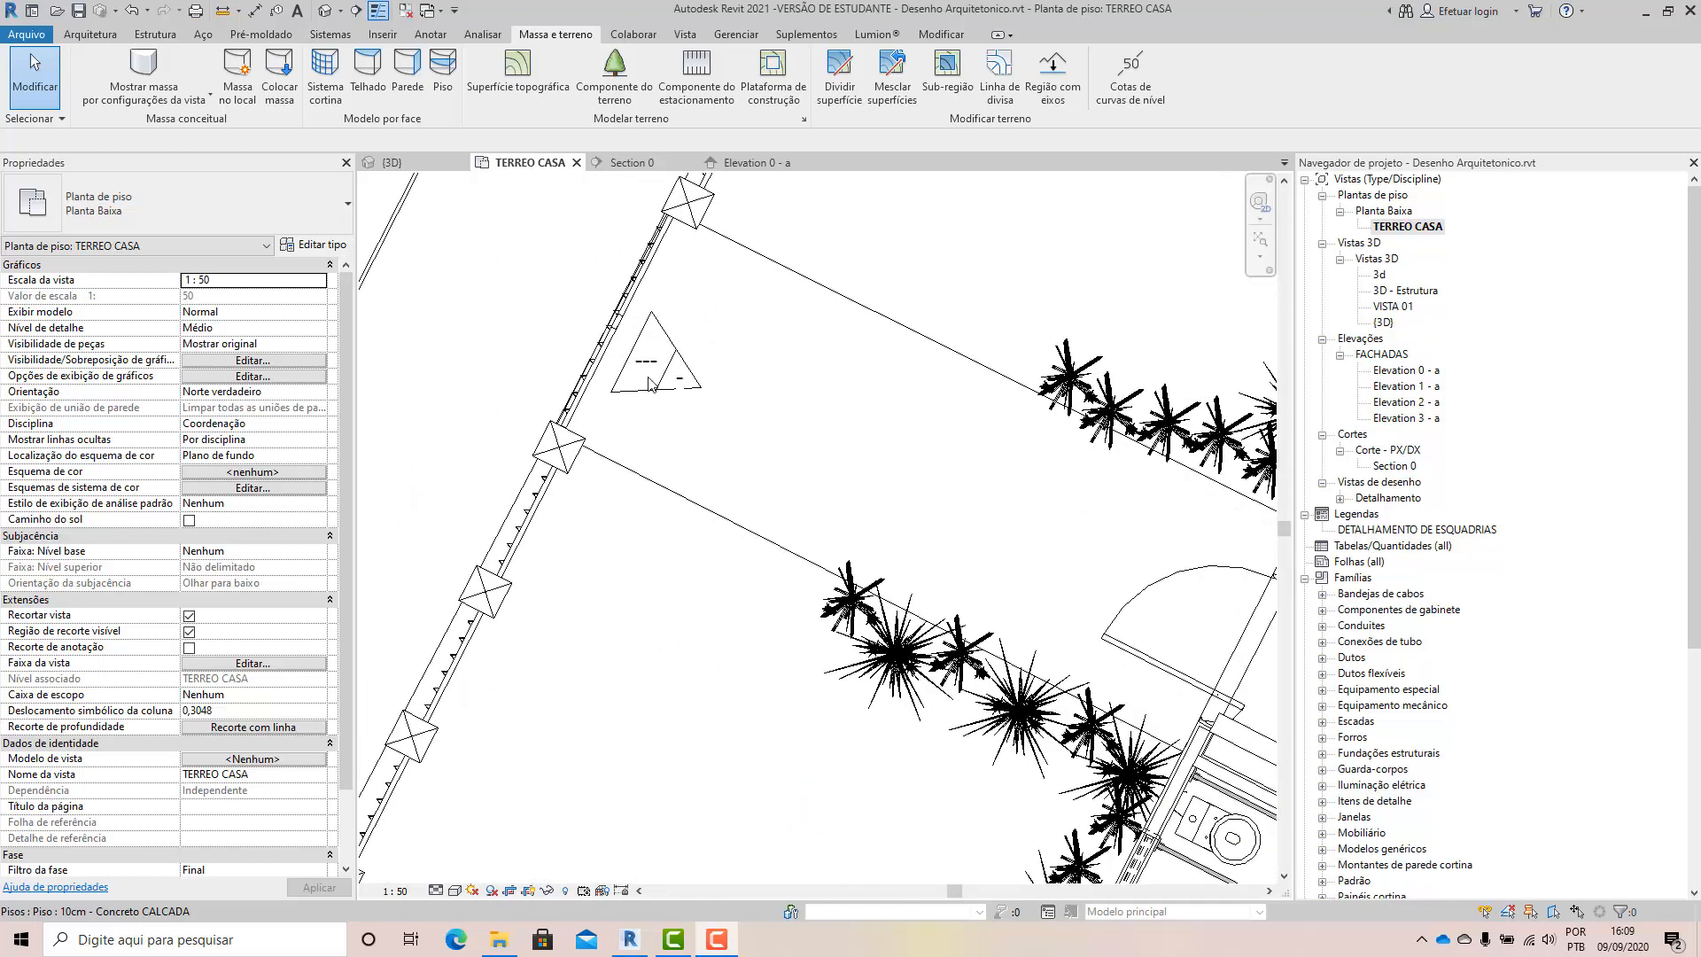
scroll(631, 385, down, 5)
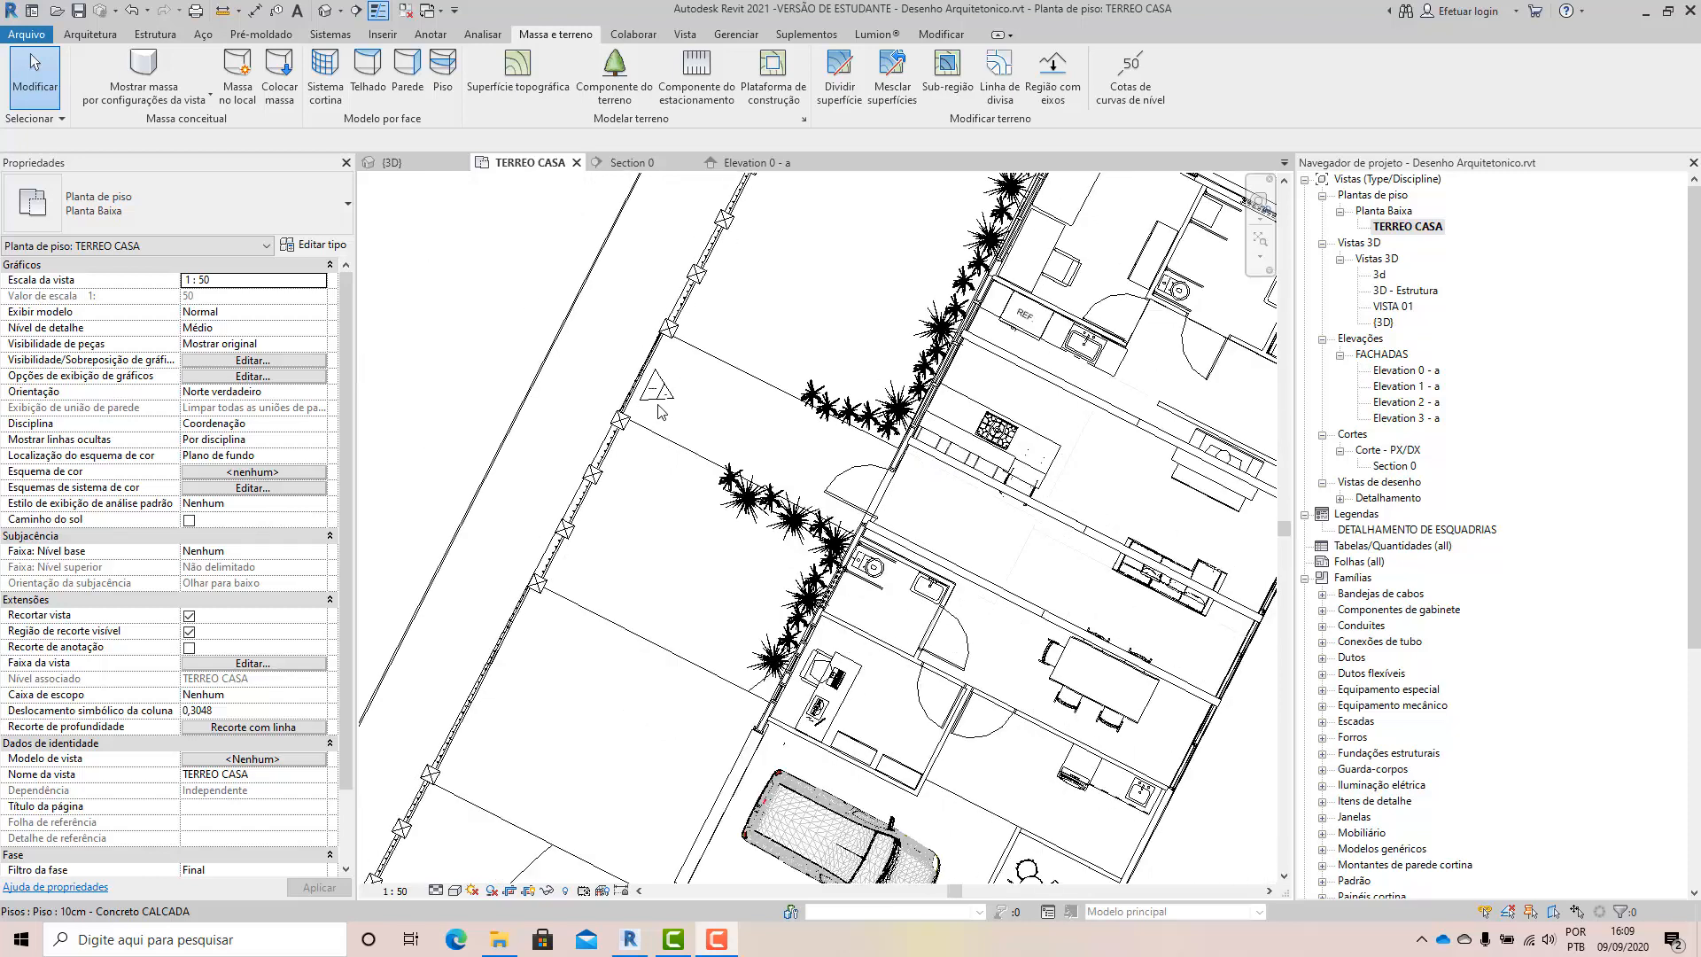